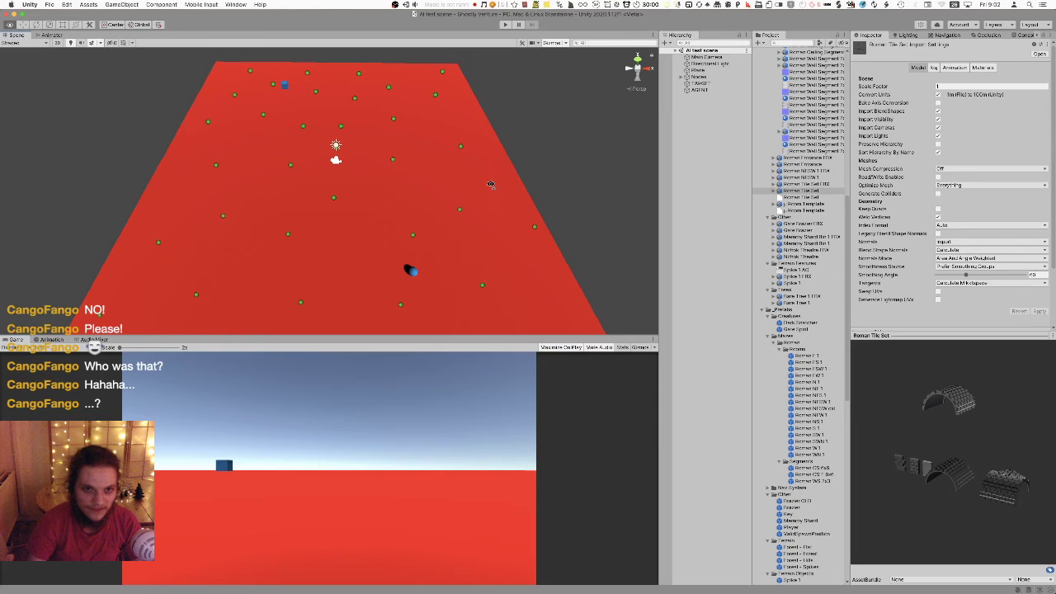
- Switch to Blender, leave the current ceiling mesh, and open the Roman Ceiling Segment T 6x6 1 mesh for editing
key("super+Tab")
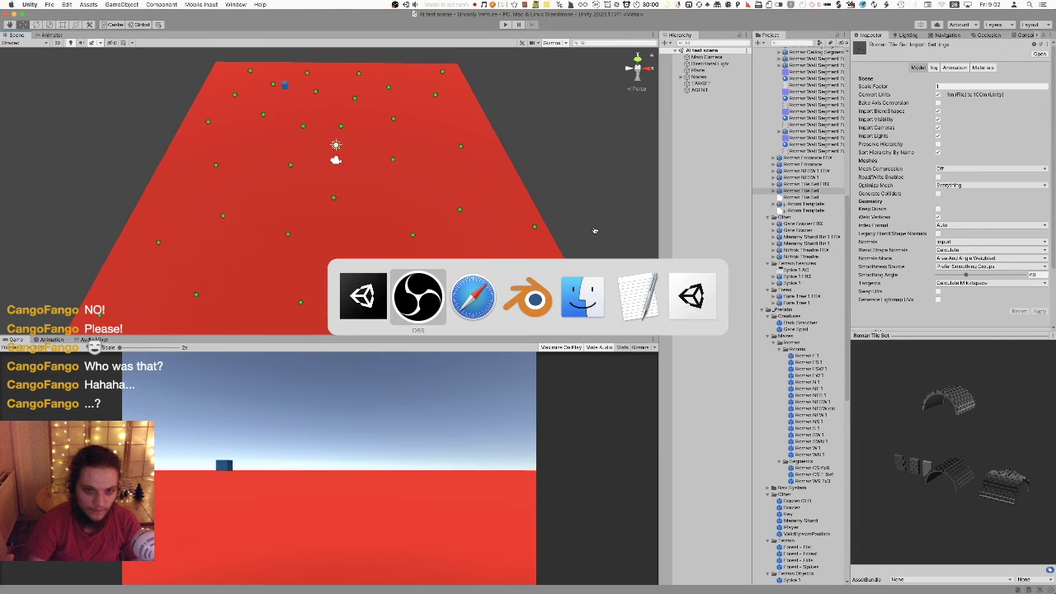
key("super+Tab")
key("super+Tab")
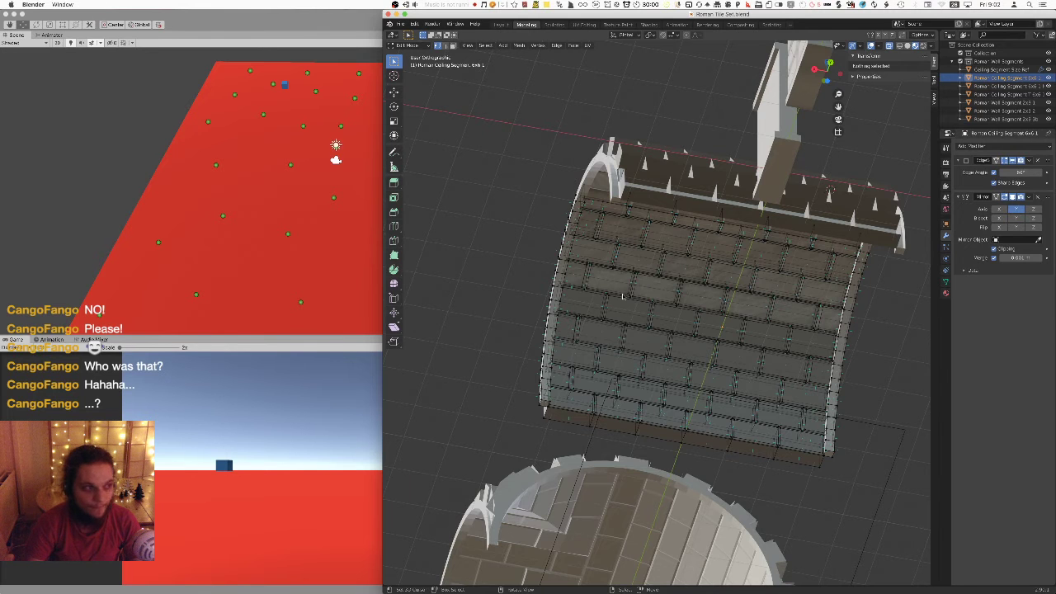
scroll(678, 288, "up", 2)
middle_click_drag(676, 380, 679, 347, "shift")
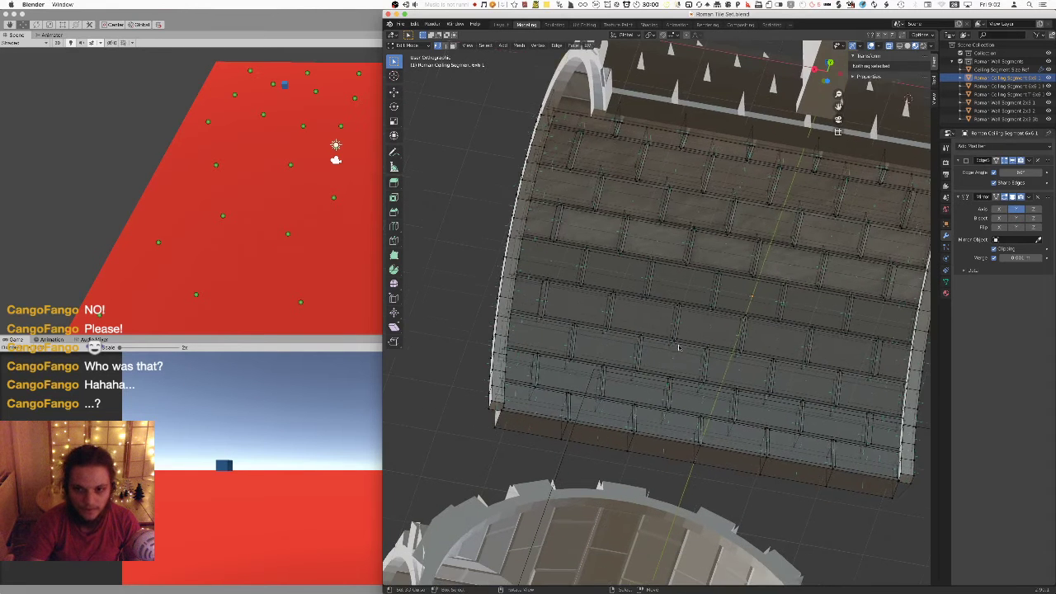
key("Tab")
middle_click_drag(656, 382, 741, 154, "shift")
left_click(684, 370)
middle_click_drag(684, 370, 709, 380)
key("Tab")
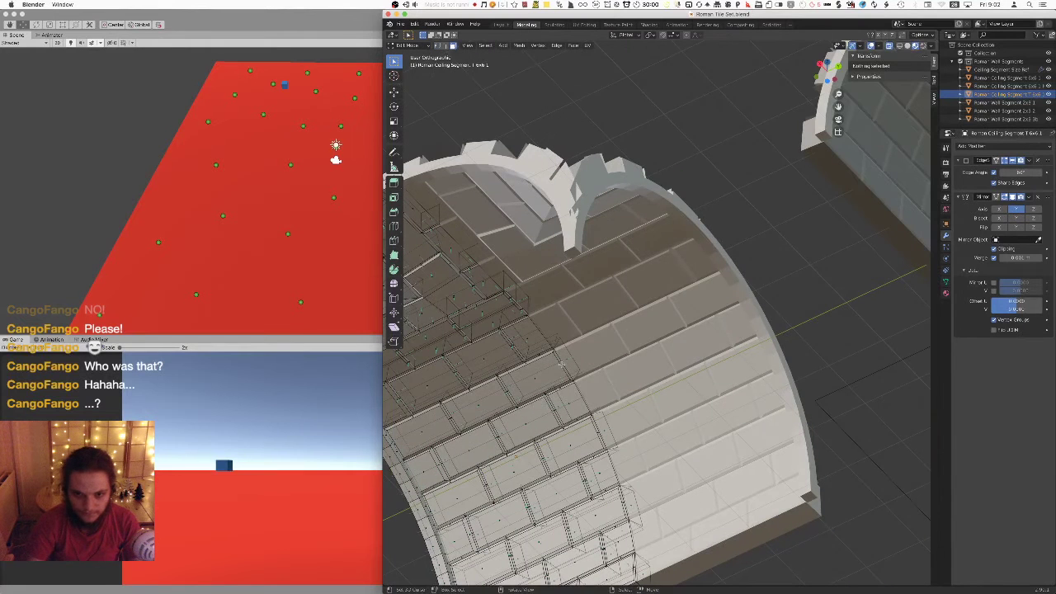
- Delete the two narrow faces closing the side of the brick at the mirror seam of the T ceiling segment
left_click(602, 394)
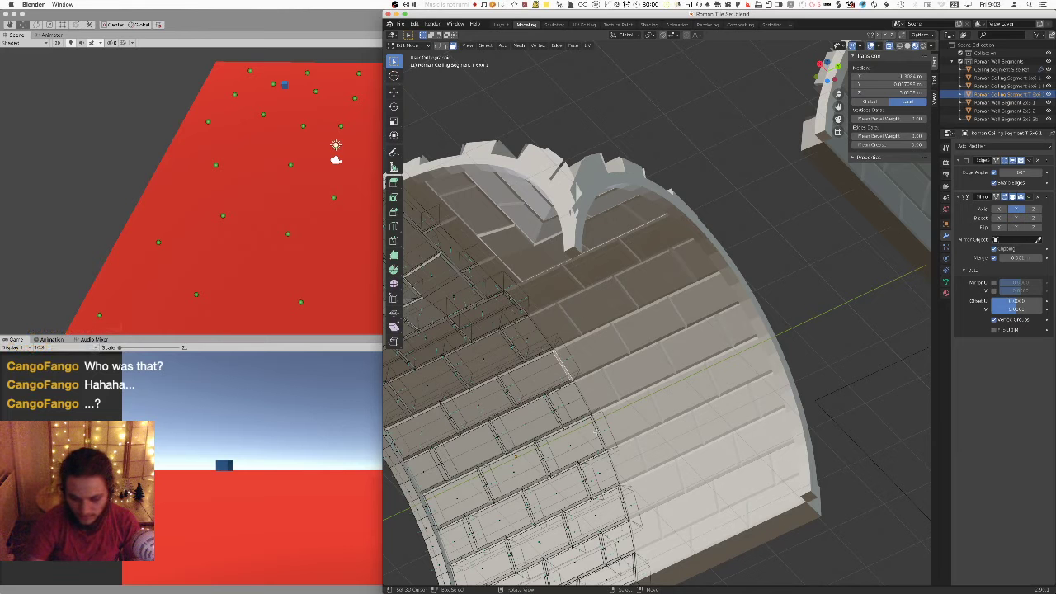
scroll(741, 365, "up", 10)
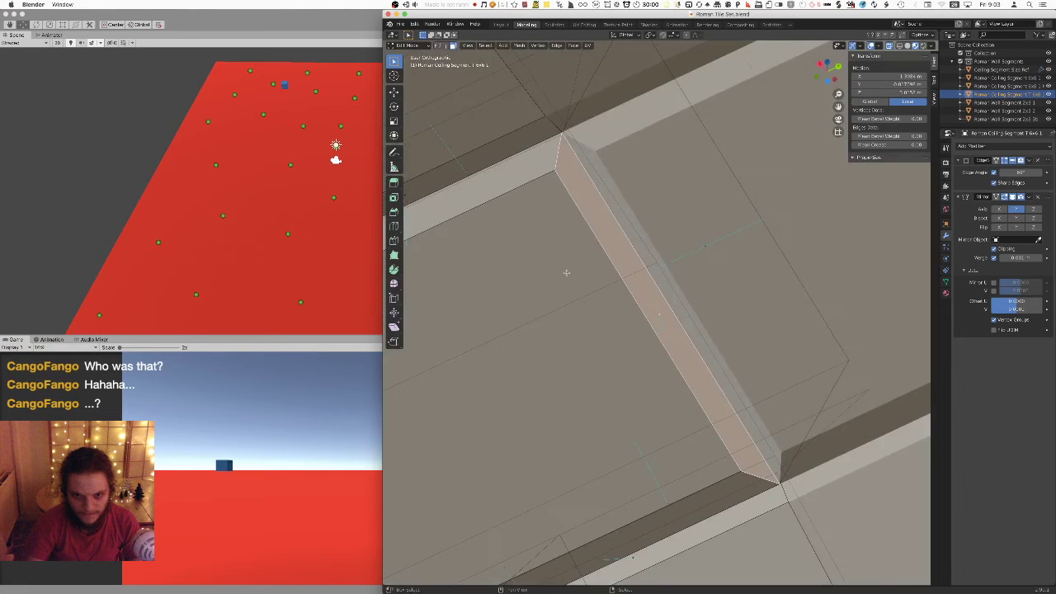
scroll(742, 364, "down", 5)
middle_click_drag(742, 364, 625, 260)
middle_click_drag(769, 250, 698, 344, "shift")
right_click(719, 272)
right_click(695, 329, "shift")
middle_click_drag(704, 241, 700, 238)
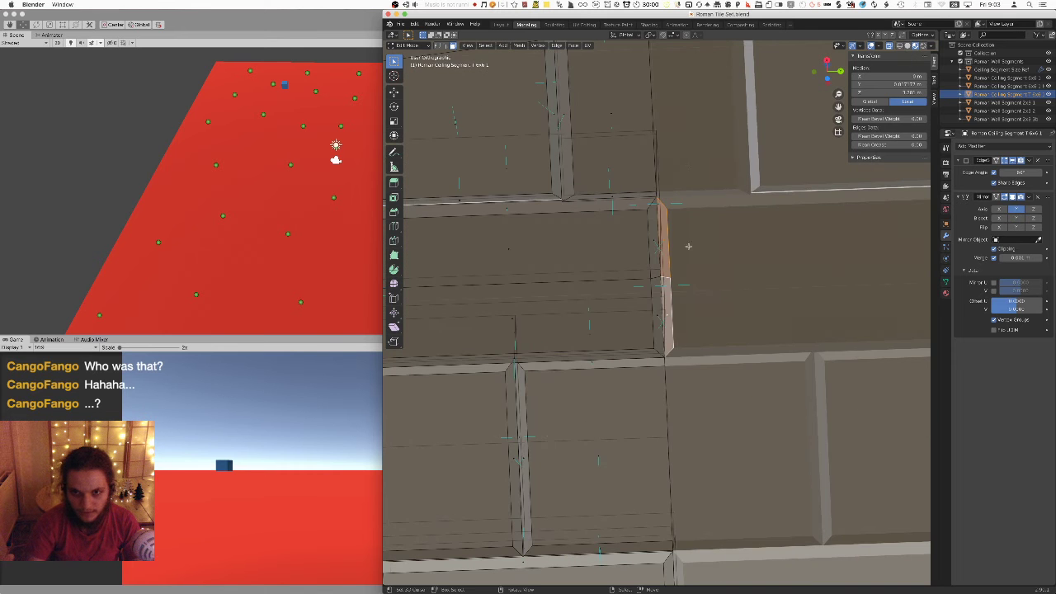
scroll(700, 237, "down", 10)
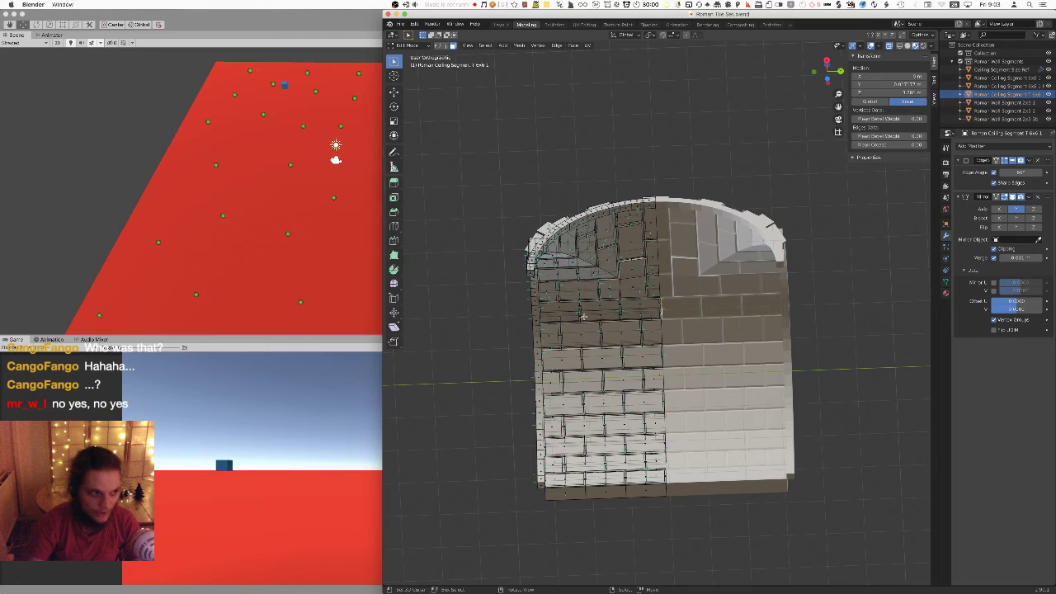
scroll(660, 314, "up", 8)
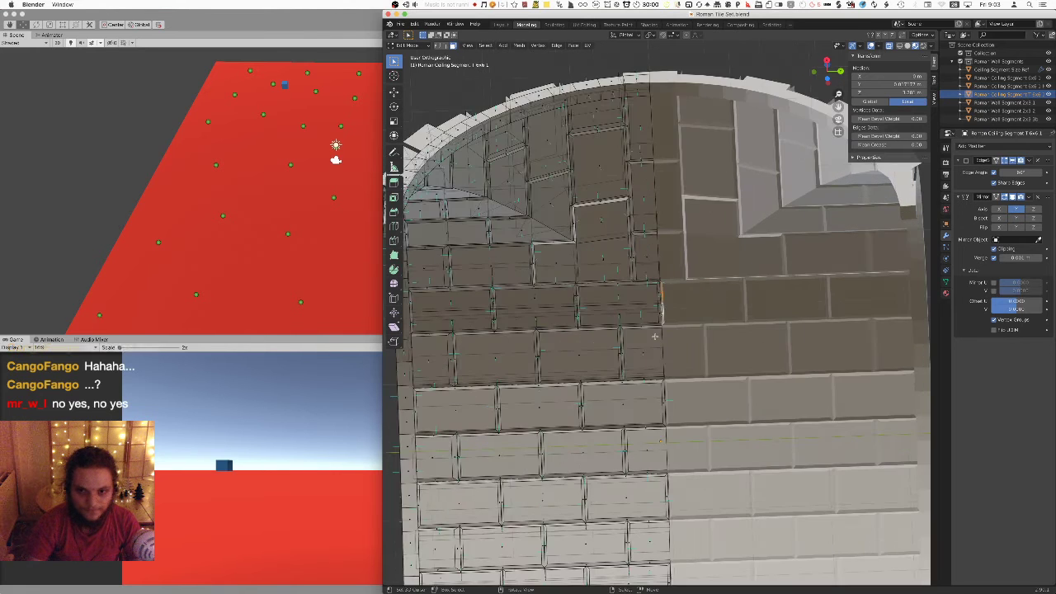
scroll(661, 319, "up", 5)
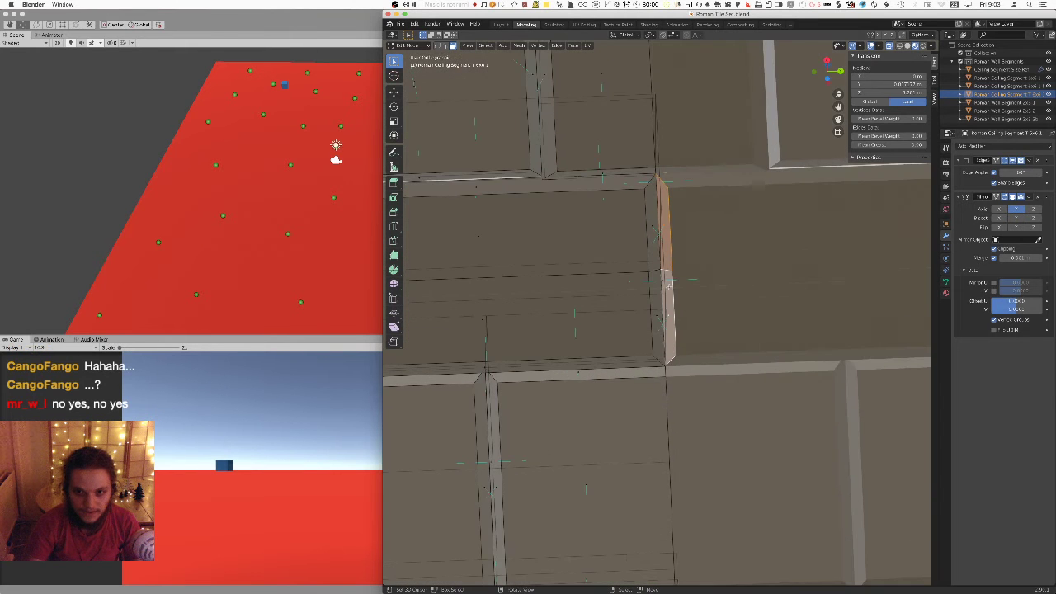
middle_click_drag(688, 220, 675, 287, "shift")
key("x")
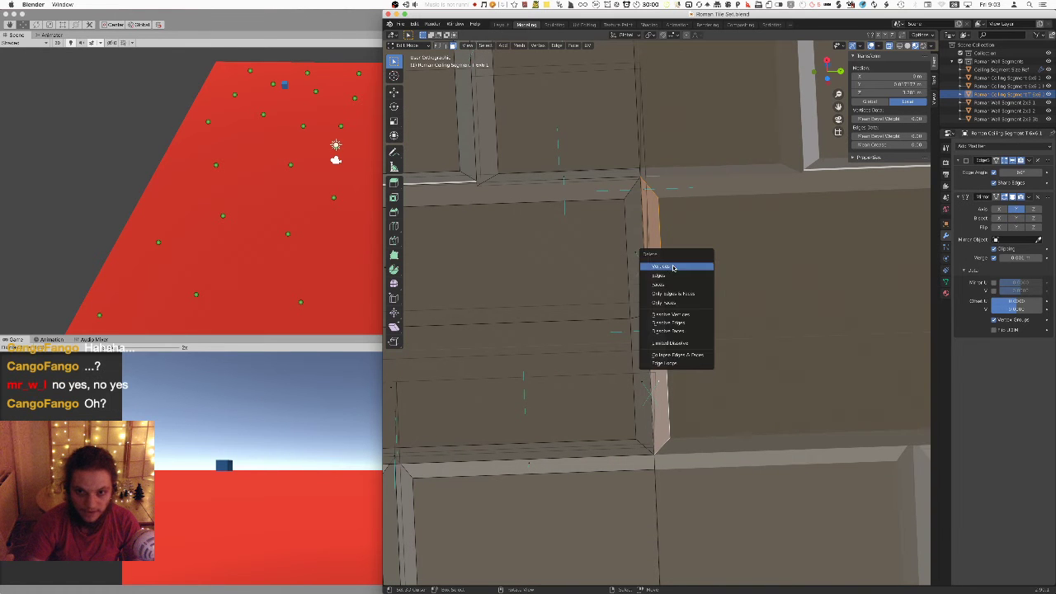
left_click(672, 282)
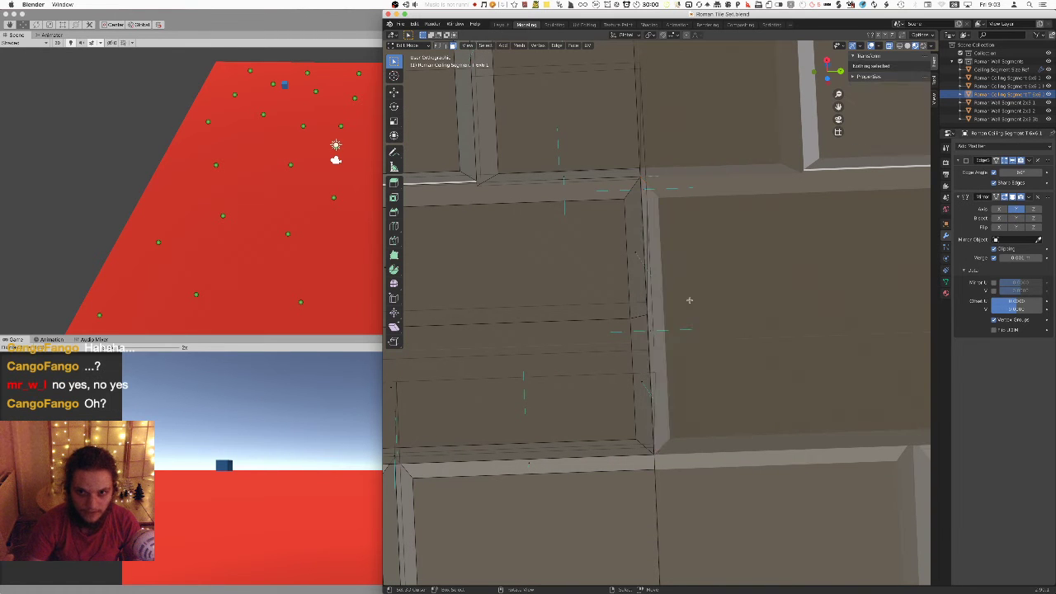
- Return the ceiling segment to Object Mode and save the Roman Tile Set.blend file
key("Tab")
scroll(690, 308, "down", 3)
scroll(689, 308, "down", 3)
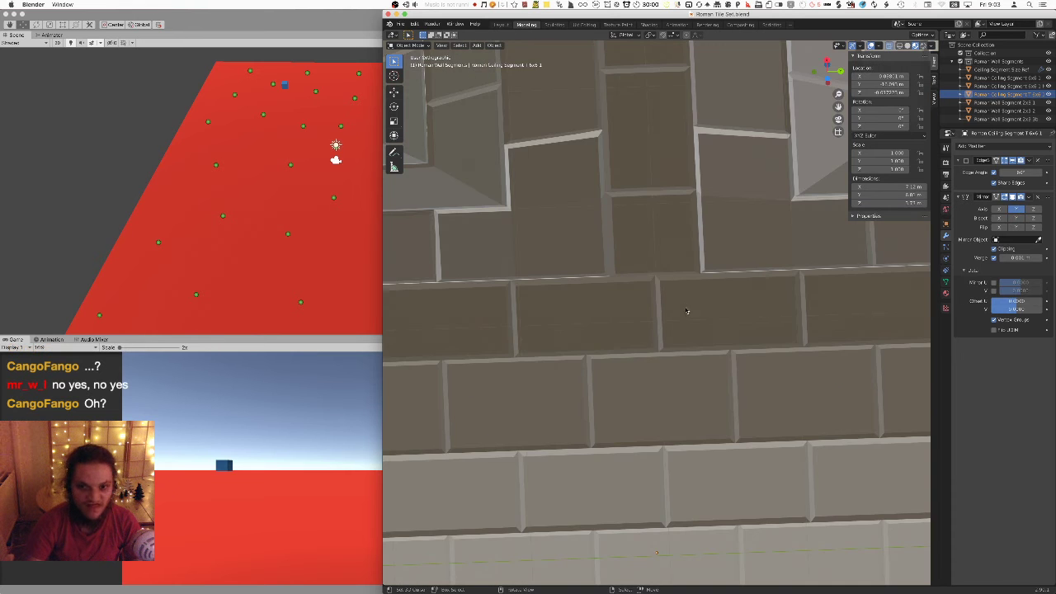
scroll(690, 307, "down", 5)
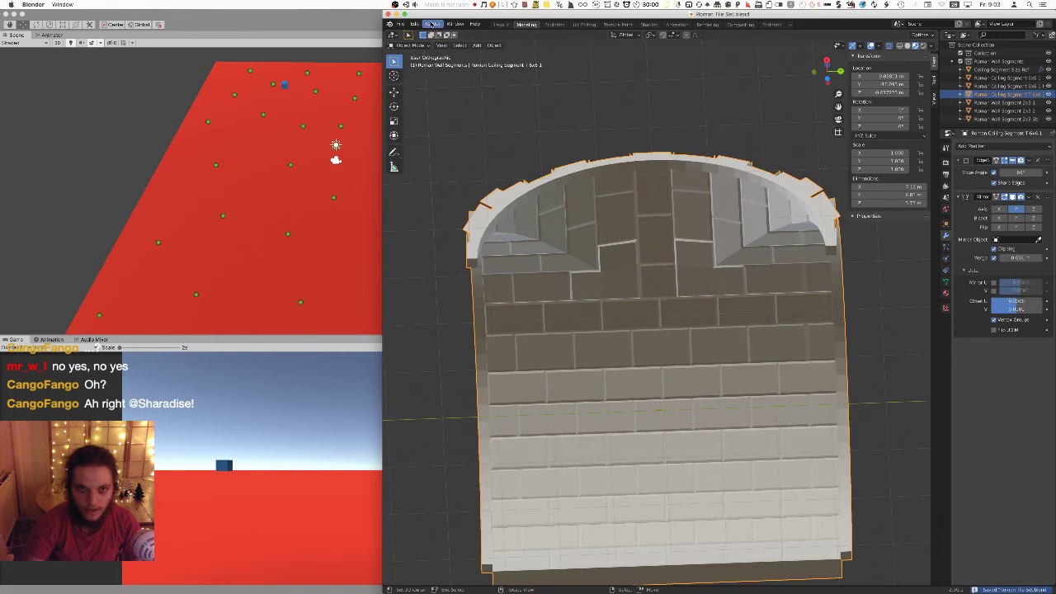
- Export only the selected T ceiling segment as FBX, overwriting Roman Ceiling Segment T 6x6 1 FBX.fbx in the Roman Tile Set folder
left_click(404, 28)
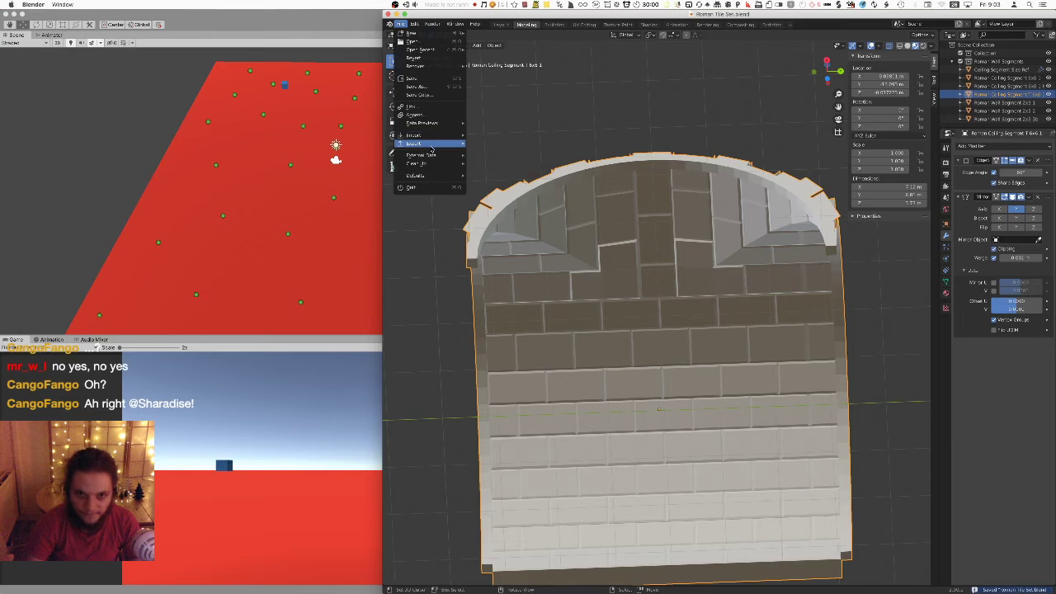
left_click(400, 24)
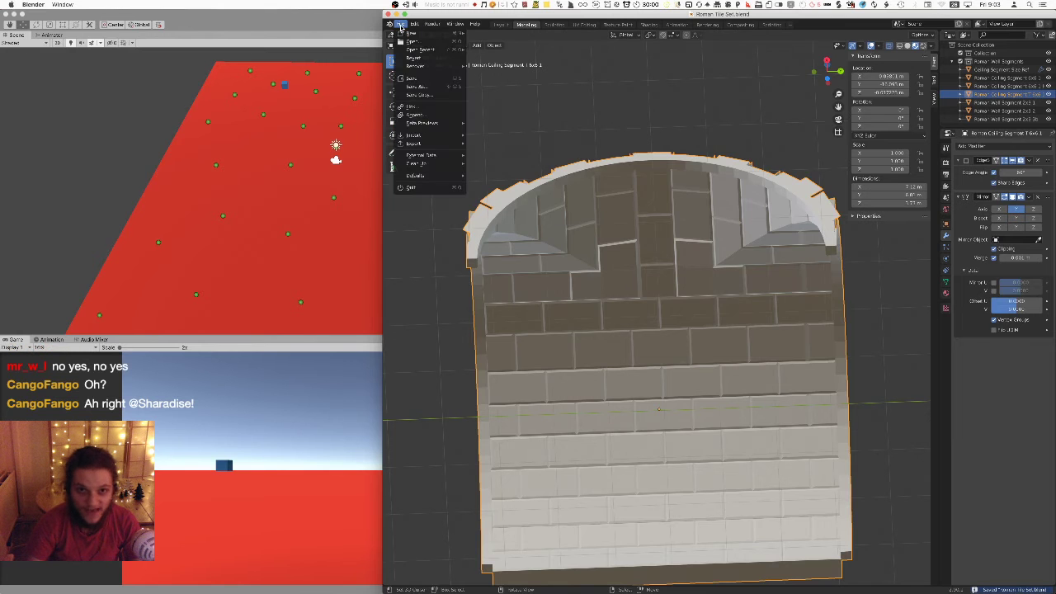
mouse_move(421, 147)
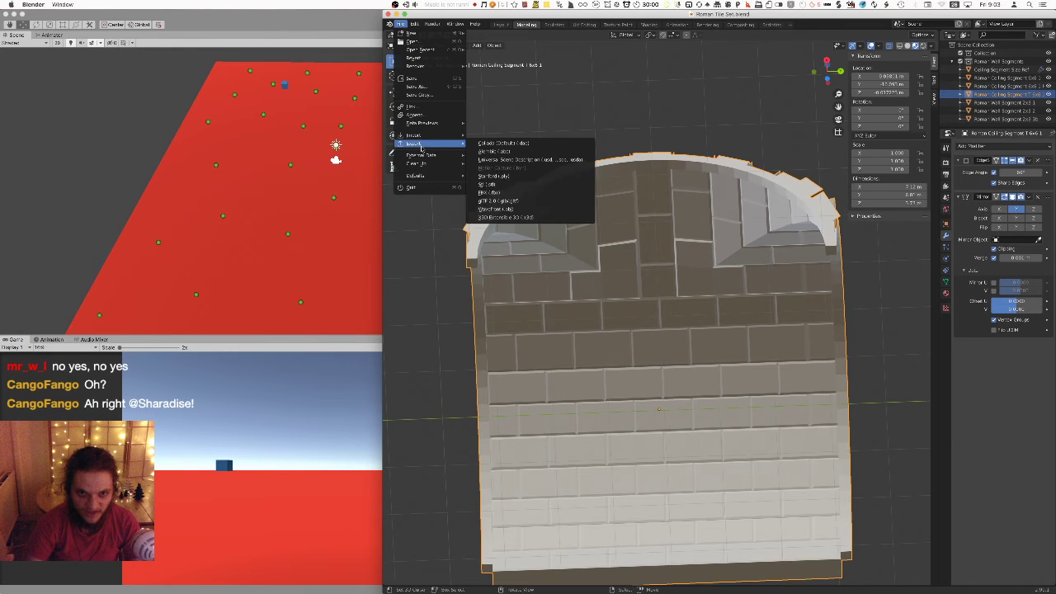
left_click(511, 192)
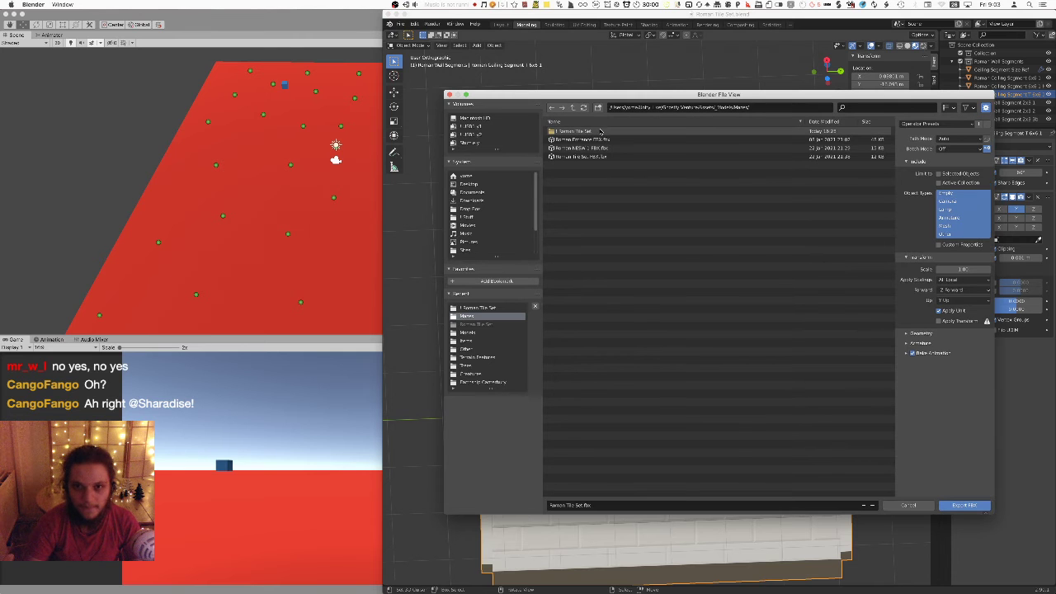
left_click(598, 132)
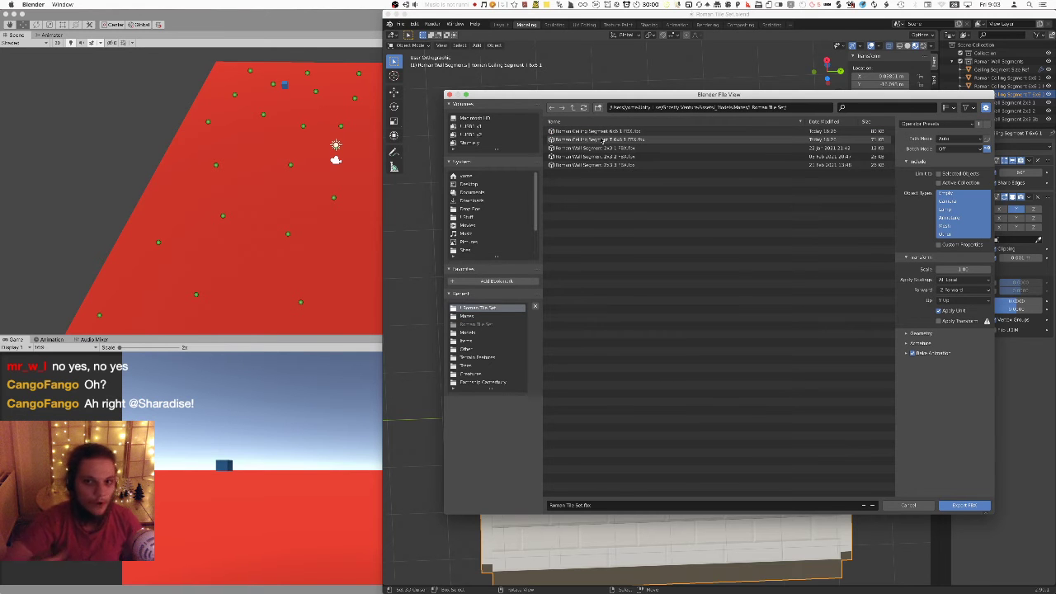
left_click(618, 140)
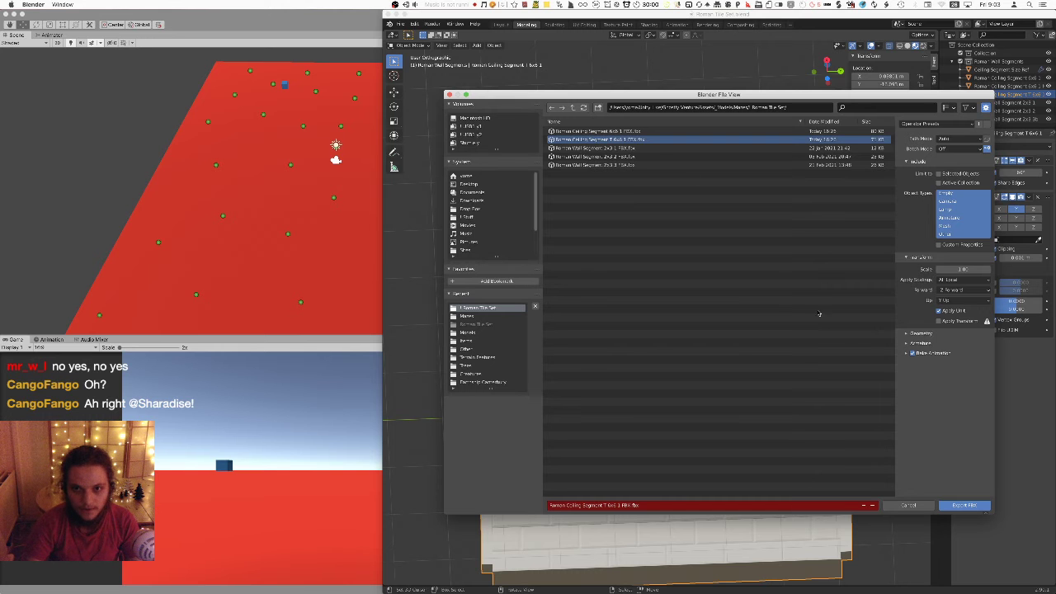
left_click(953, 174)
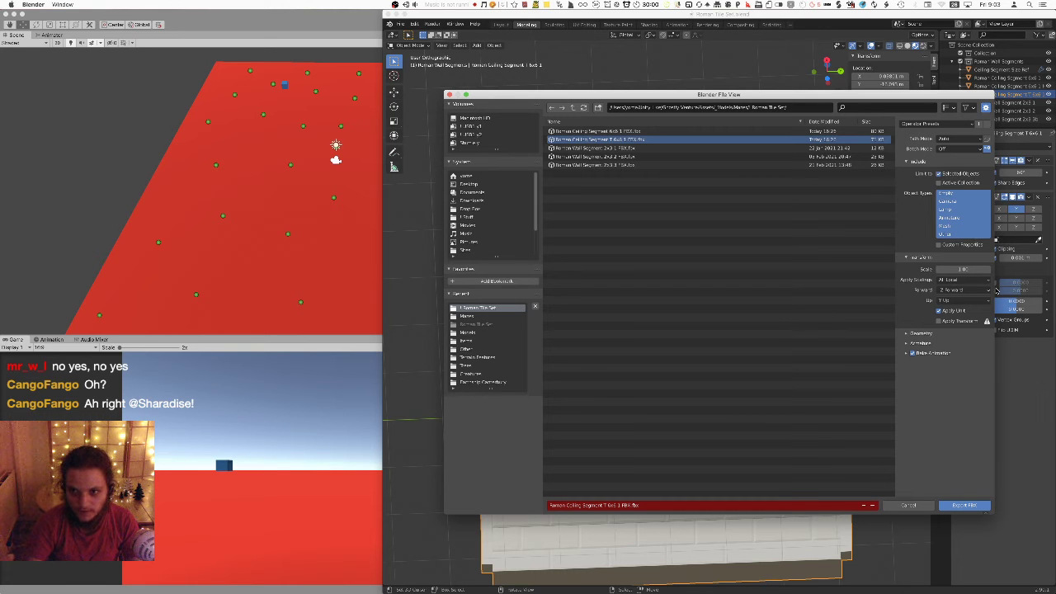
left_click(965, 505)
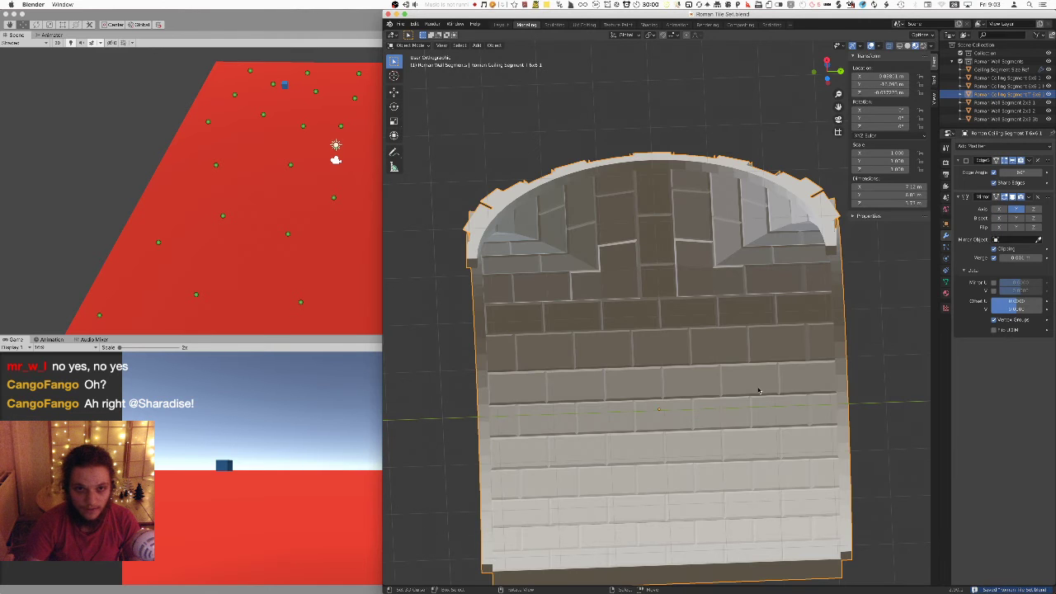
- Switch to Unity and open the Game Scene from the project's scenes folder
left_click(221, 125)
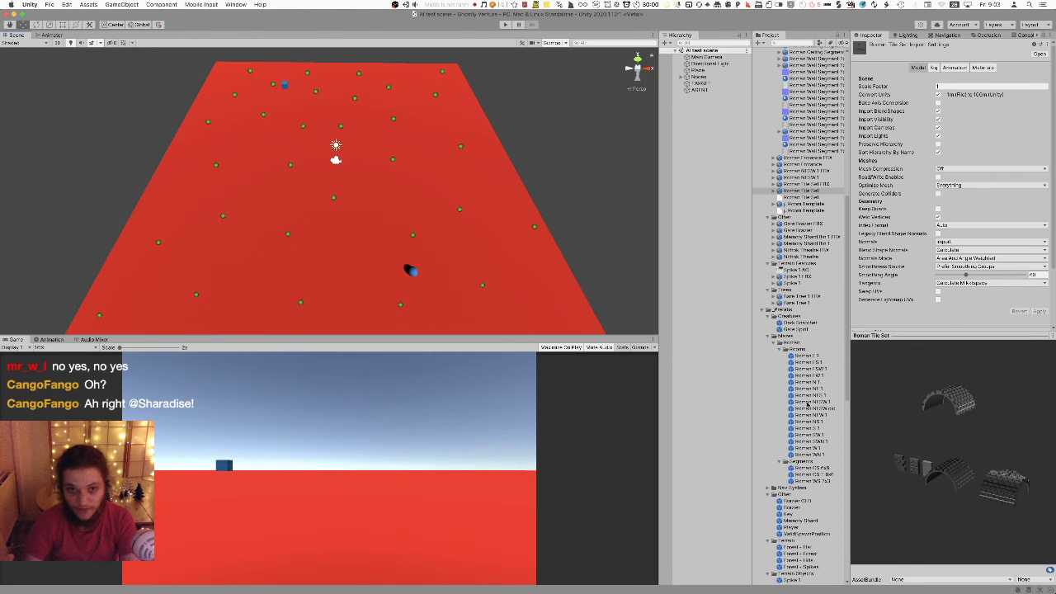
scroll(827, 432, "down", 10)
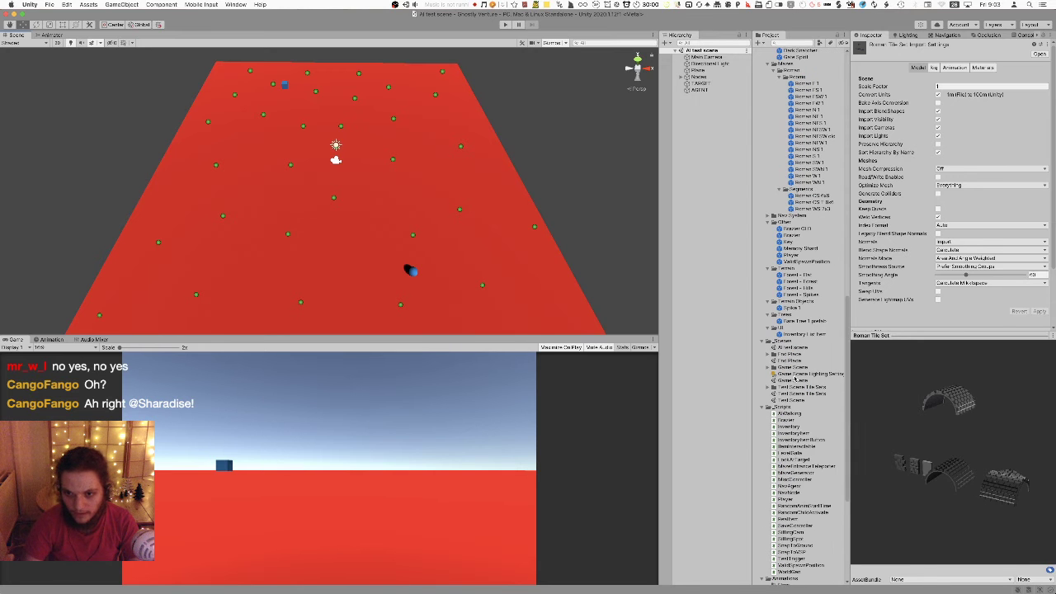
left_click(795, 381)
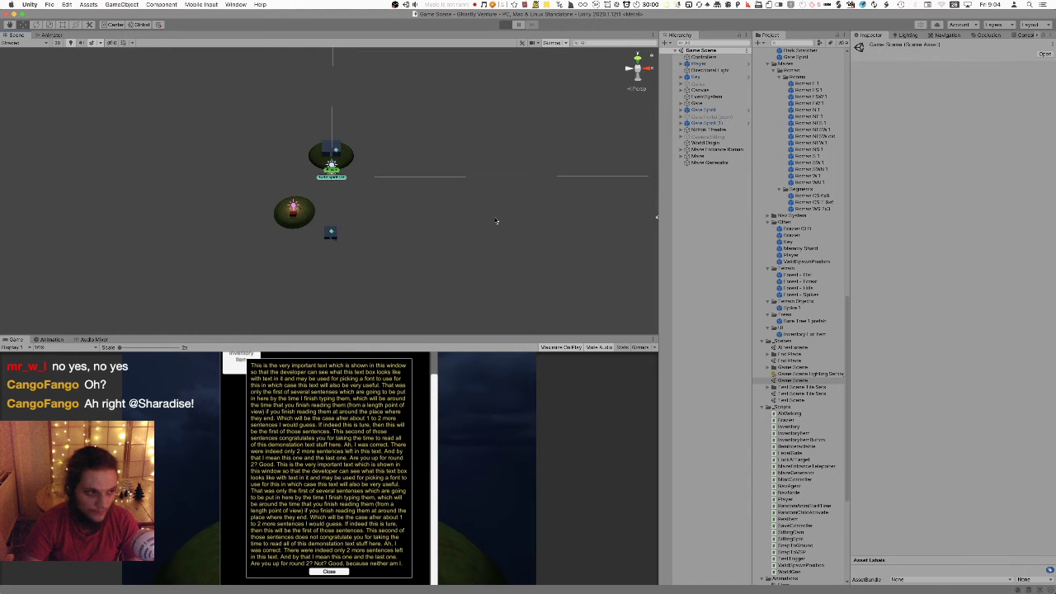
- Run the game, walk across the grass to inspect a standing rock up close, and stop play mode
key("super+p")
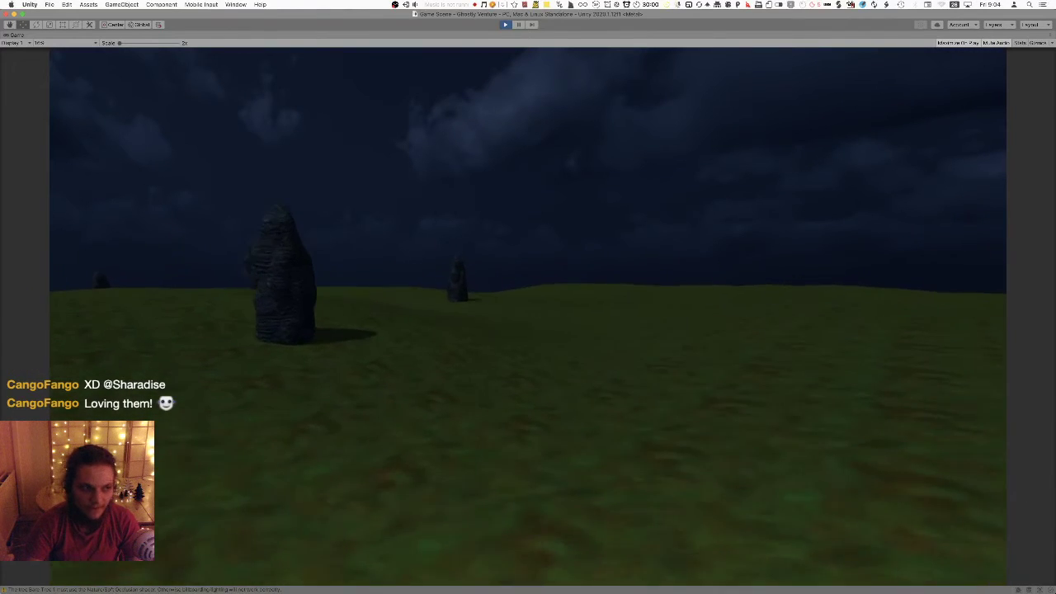
key("w")
key("a")
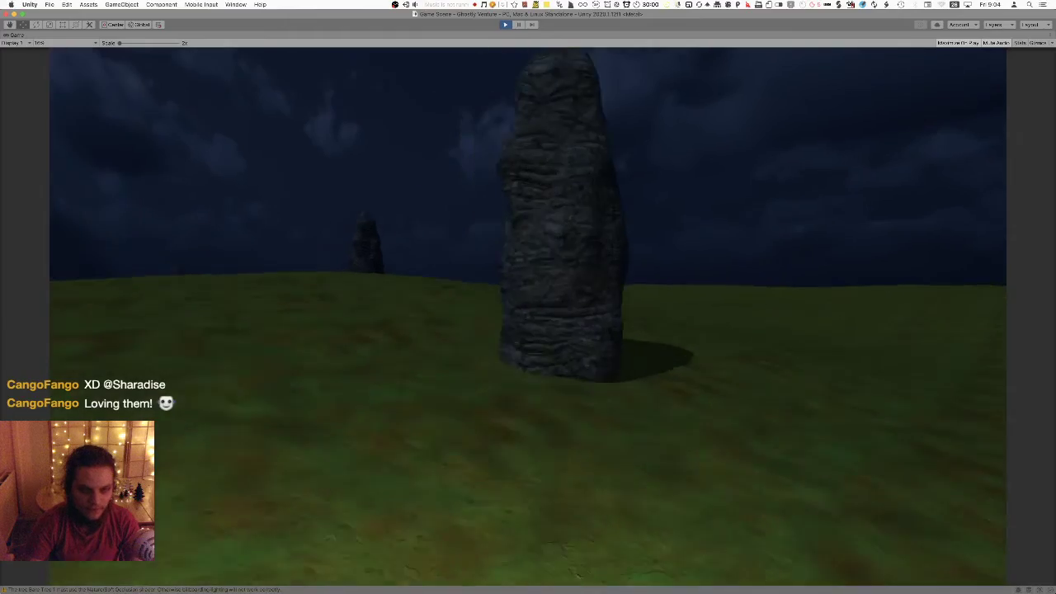
key("w")
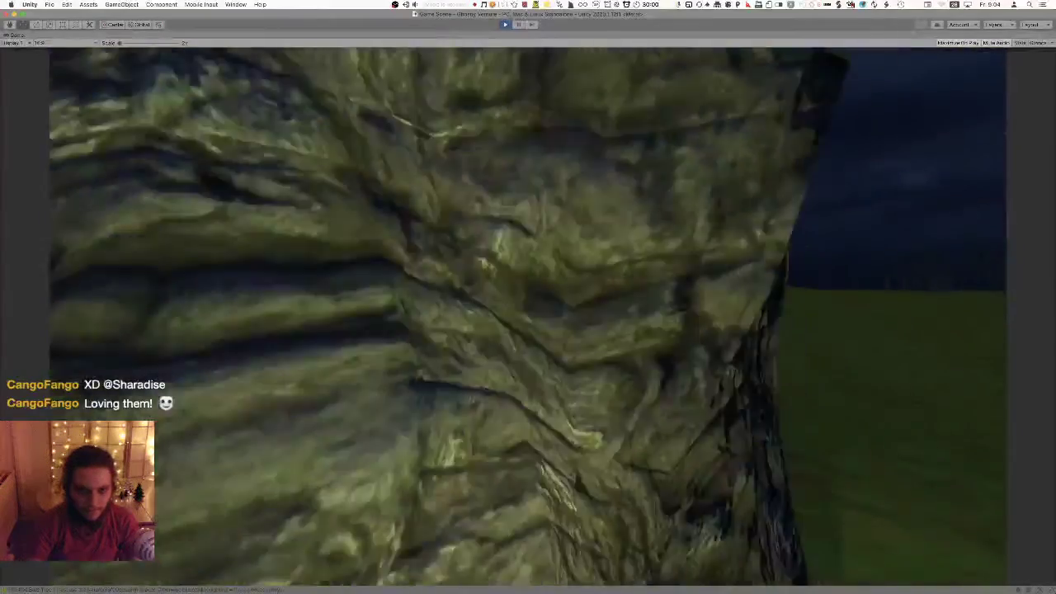
key("space")
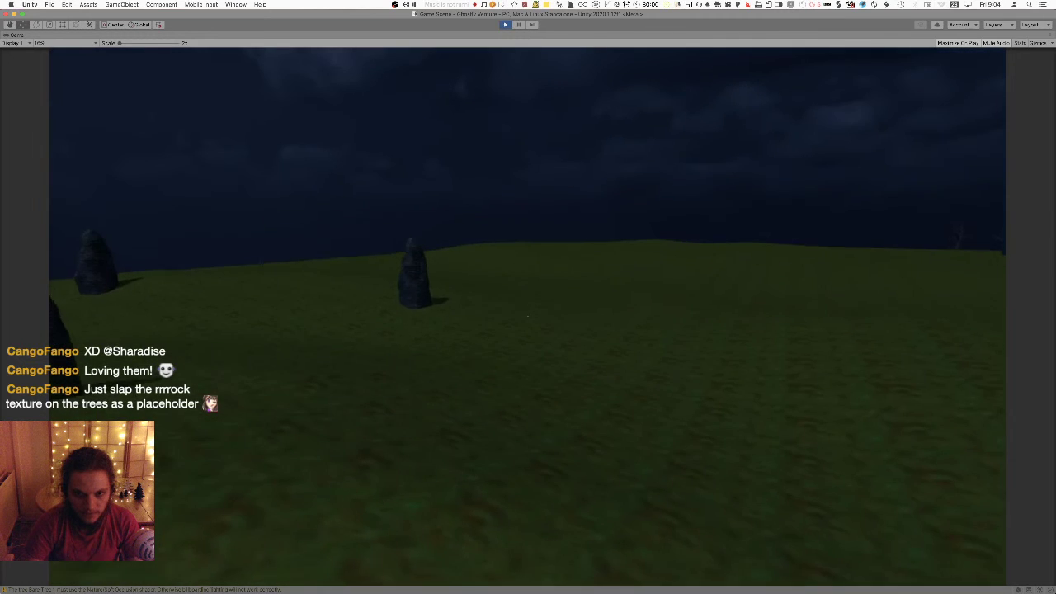
key("super+p")
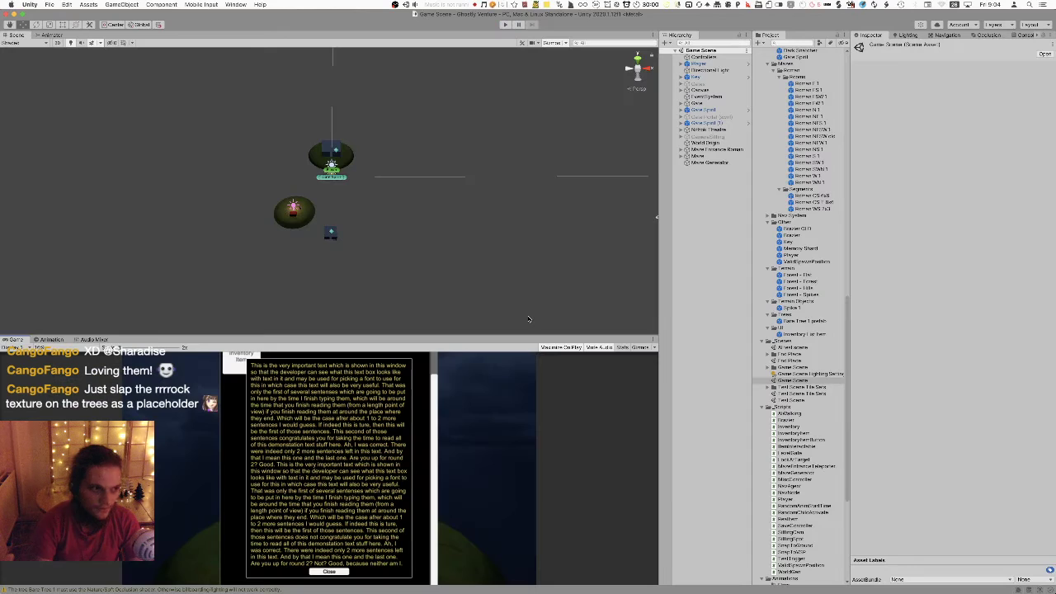
- Run the game, leave the room with the red block, and cross the grass to enter the building's doorway
key("super+p")
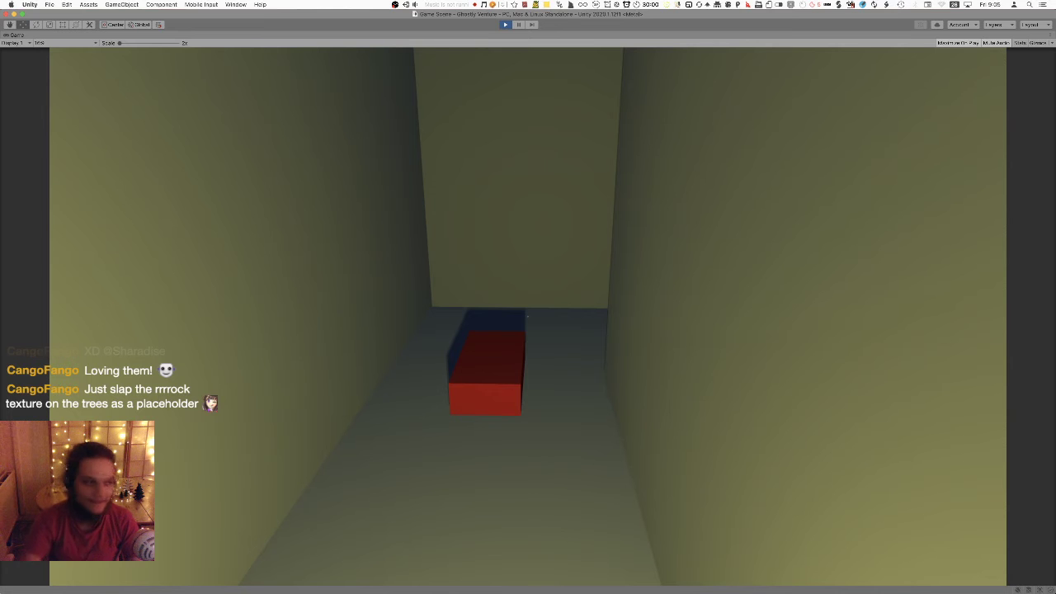
key("w")
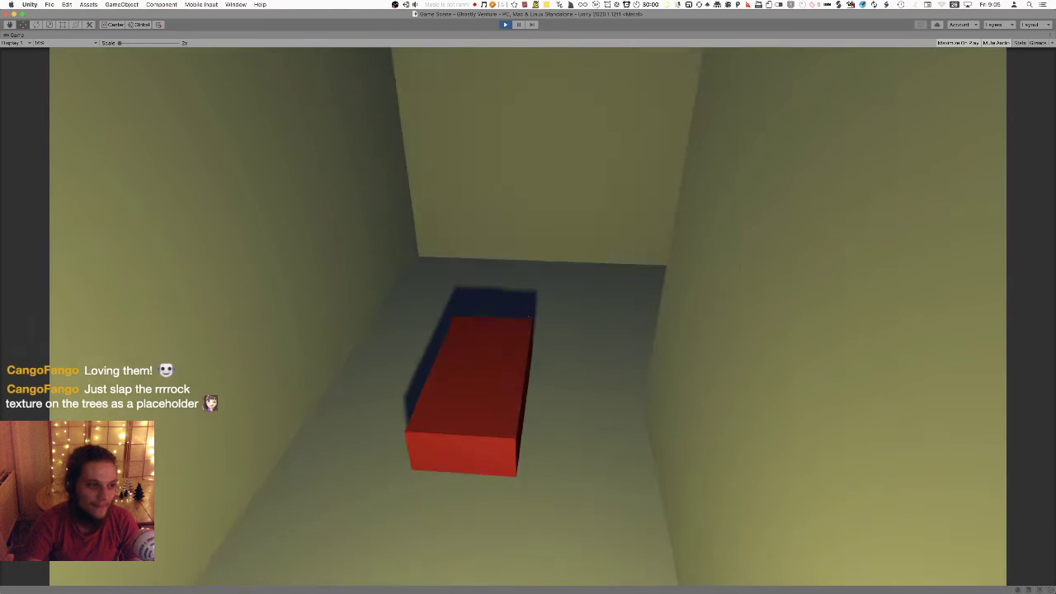
key("w")
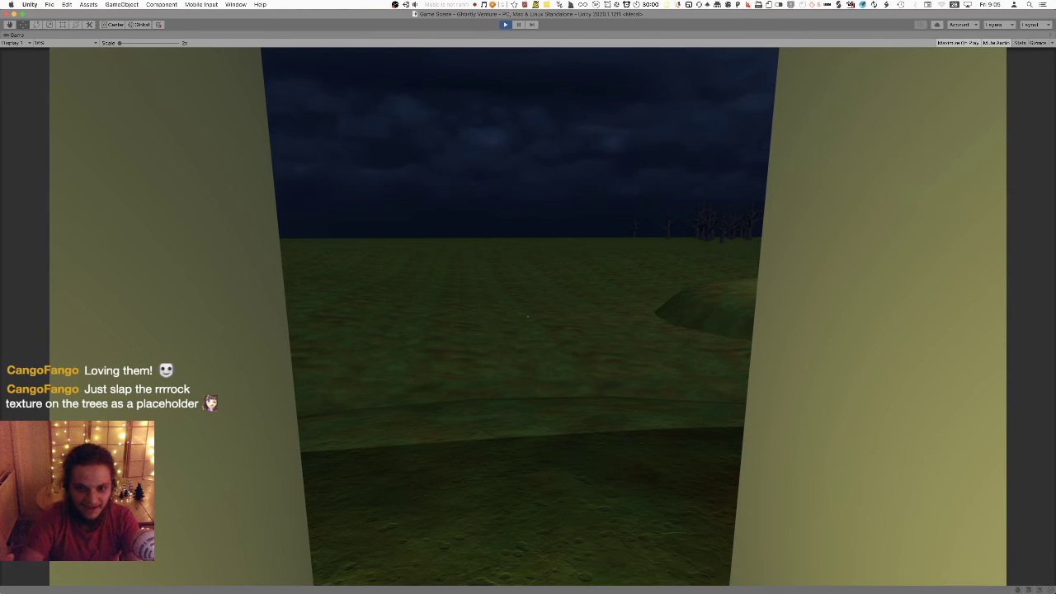
key("w")
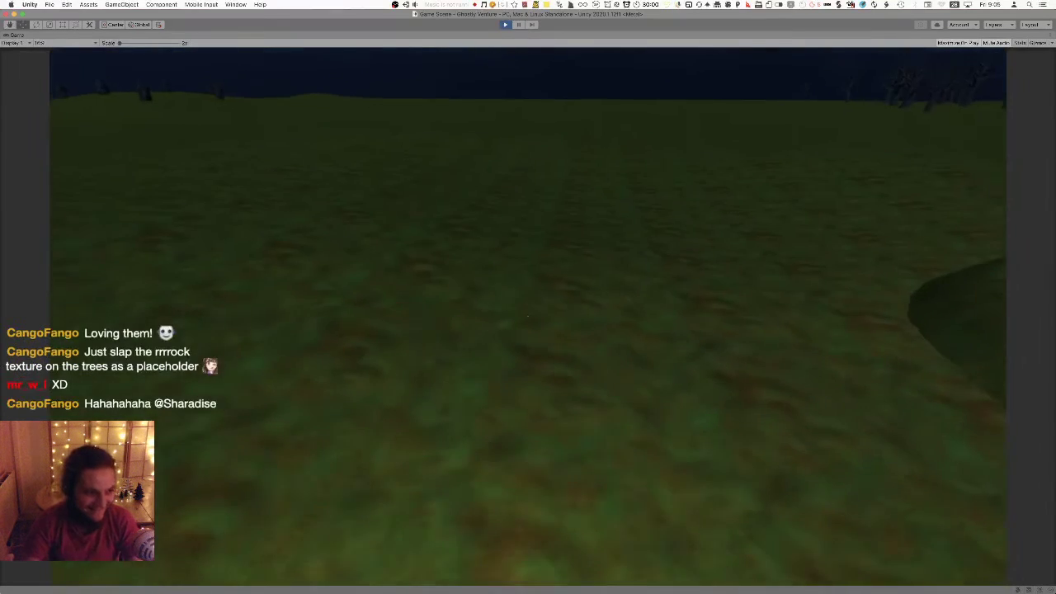
key("w")
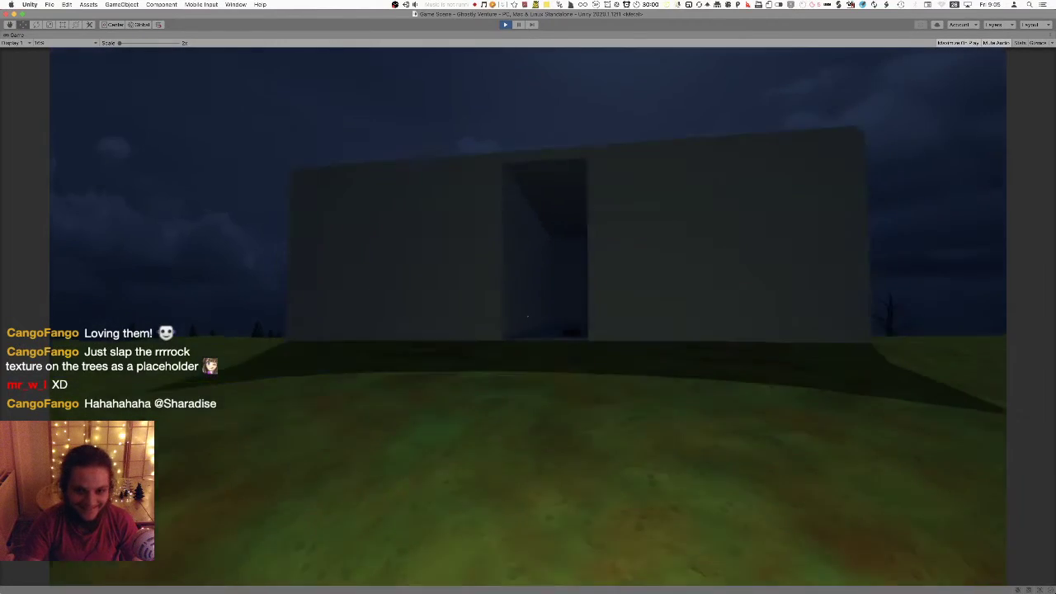
- Walk through the maze corridors to inspect the walls and floor segments, and stop play mode
key("w")
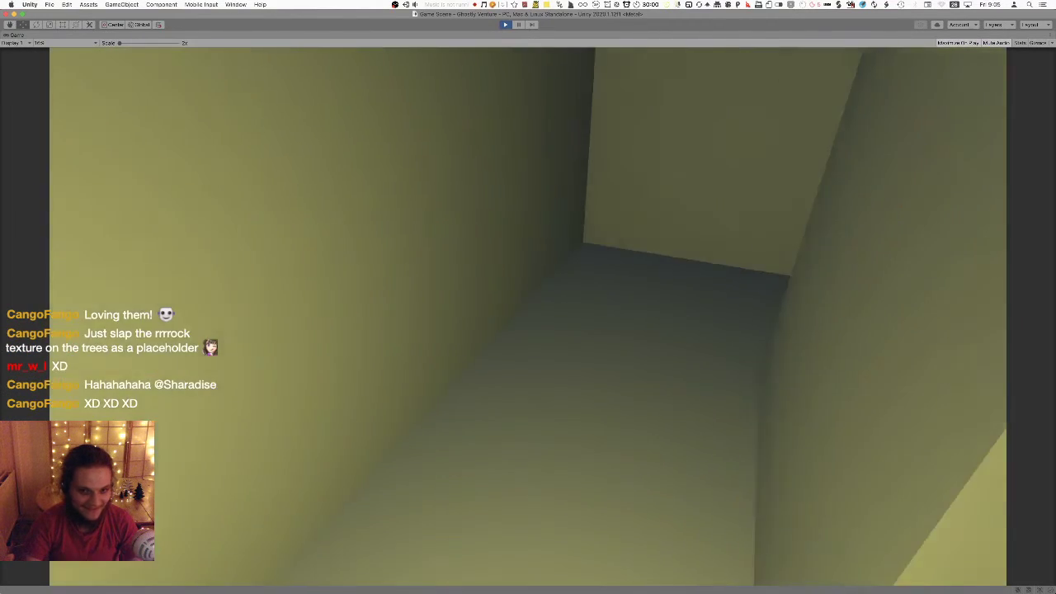
key("w")
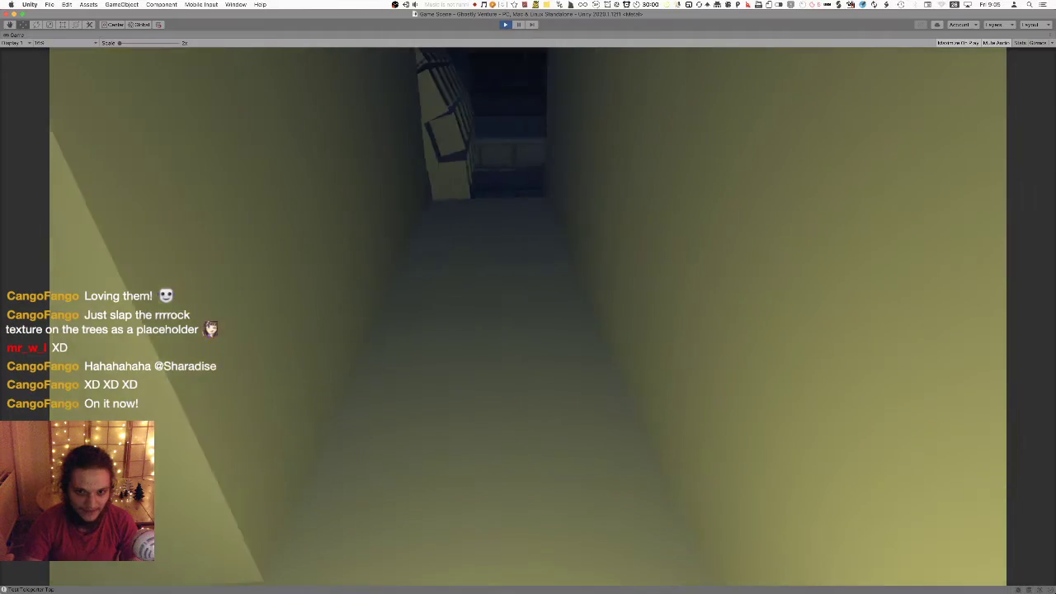
key("w")
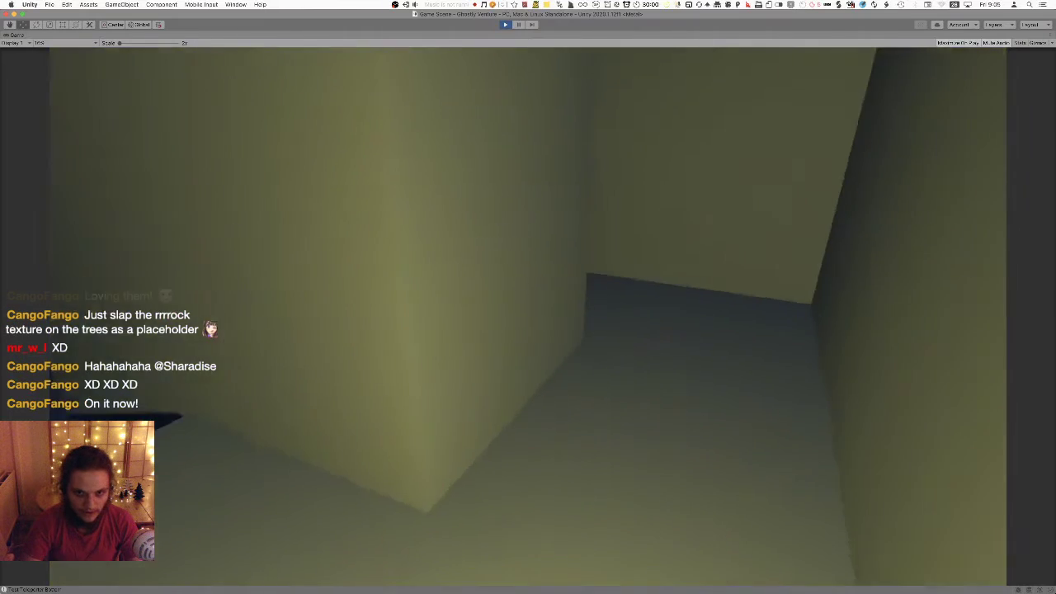
key("w")
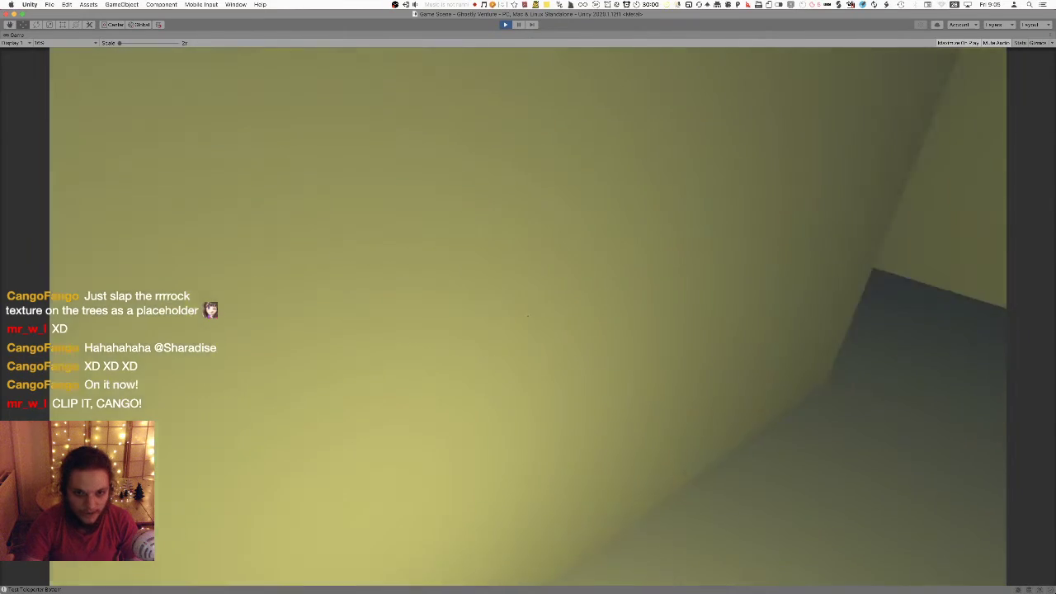
key("w")
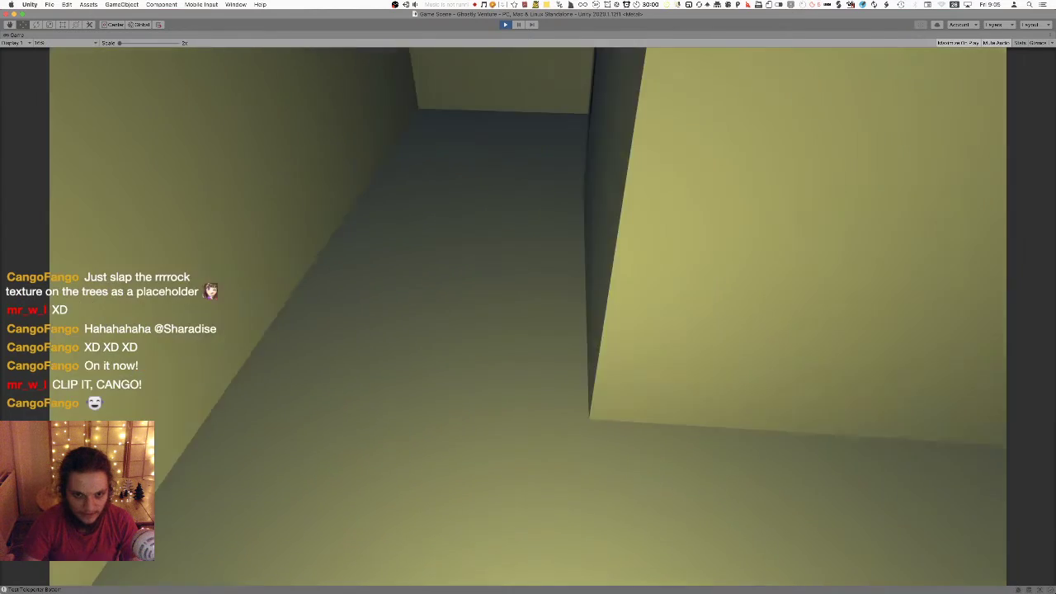
key("w")
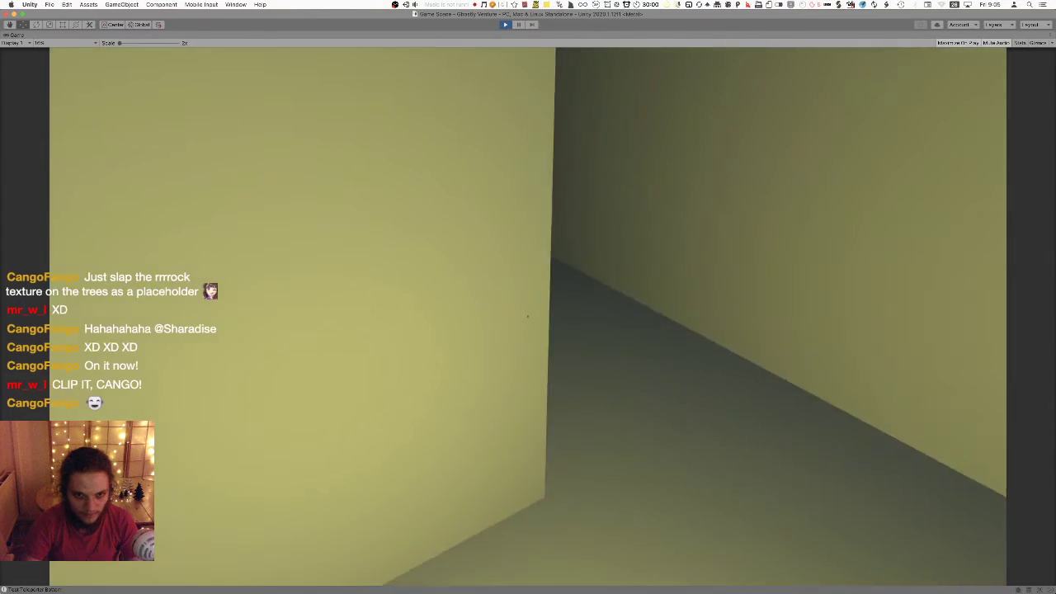
key("s")
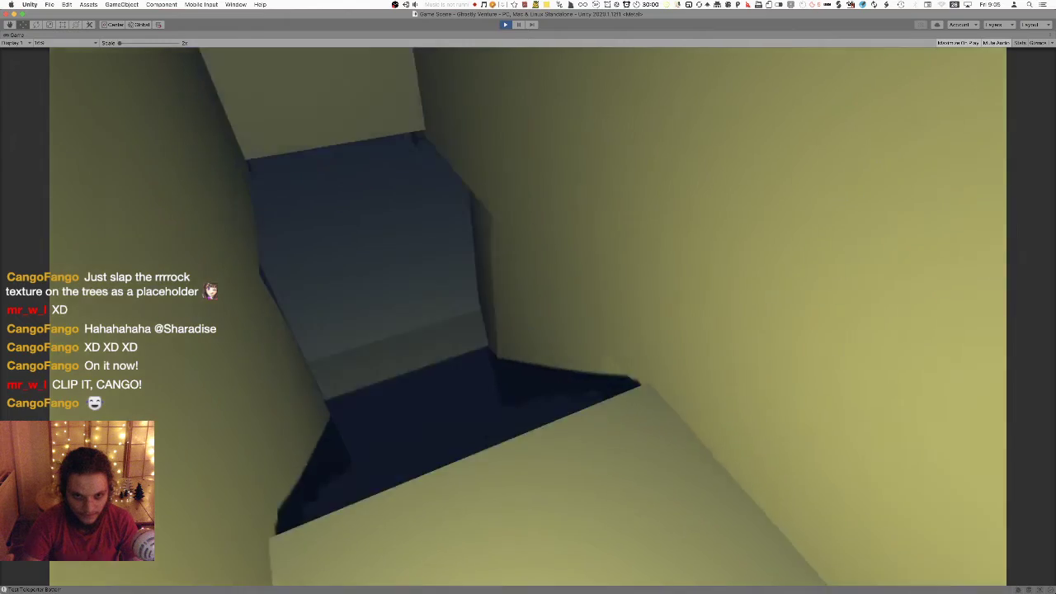
key("w")
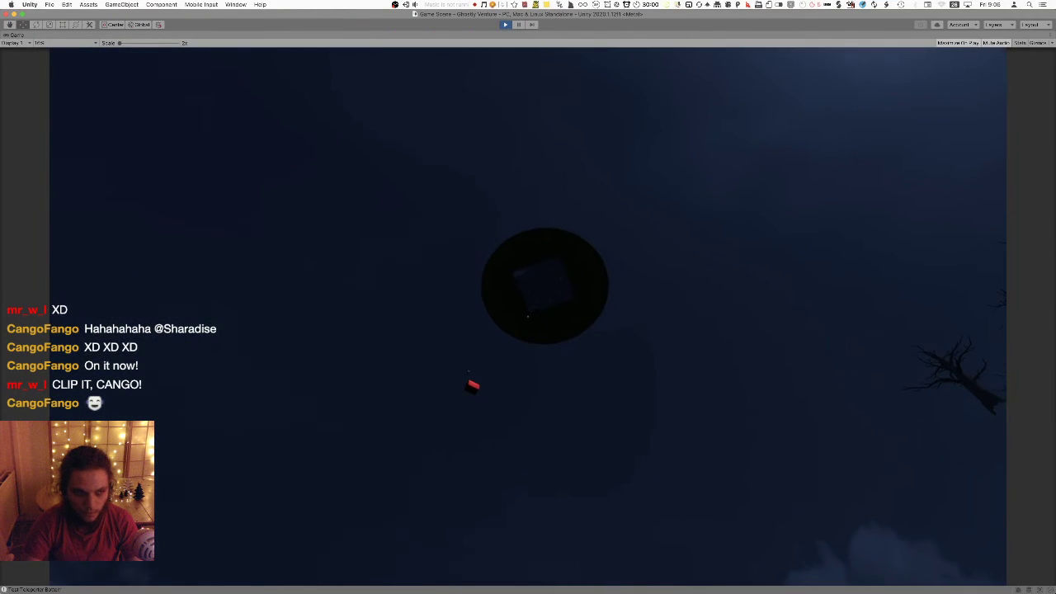
key("super+p")
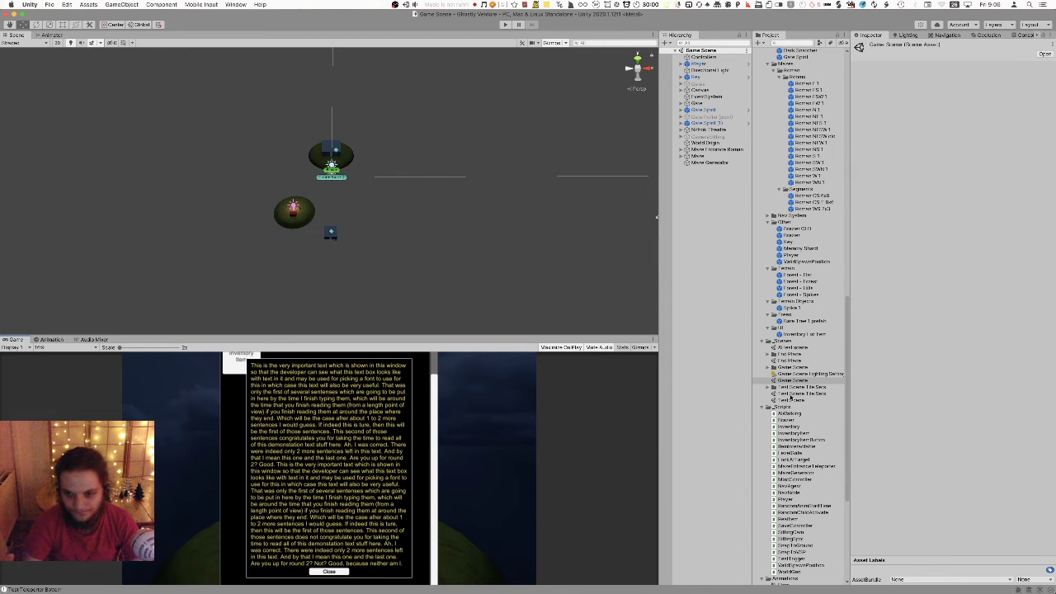
- Open the AI test scene and maximize the Scene view so the whole red plane and its green nodes can be examined
double_click(792, 400)
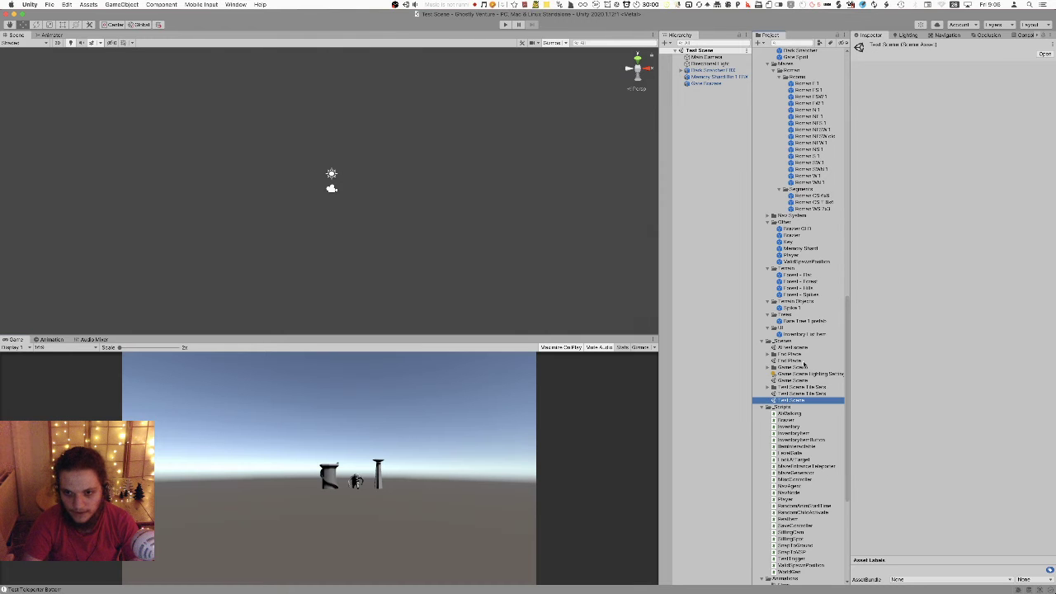
double_click(805, 350)
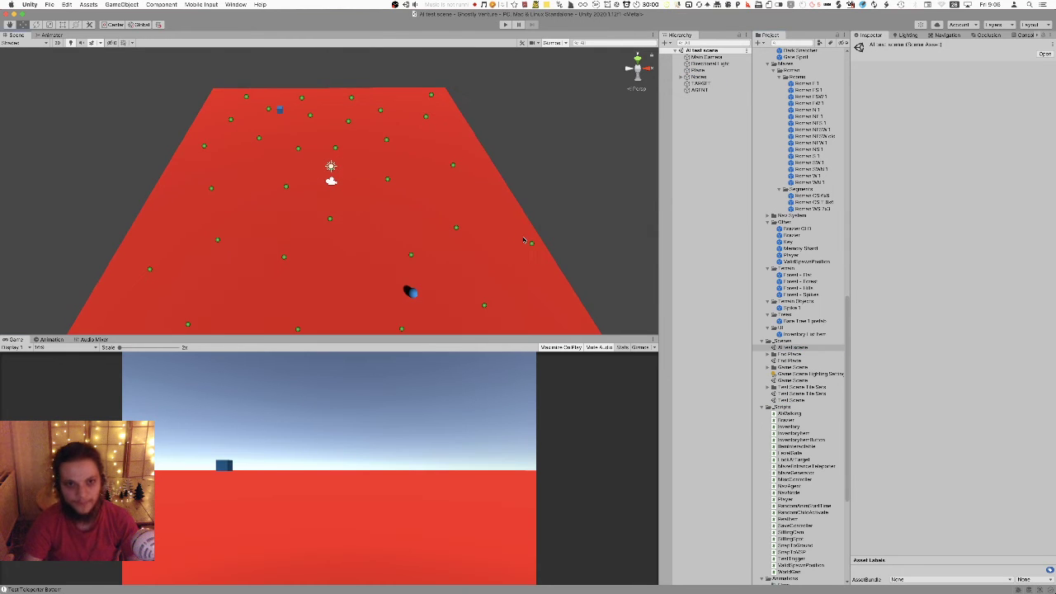
key("shift+space")
key("s")
right_click_drag(617, 200, 612, 173)
key("q")
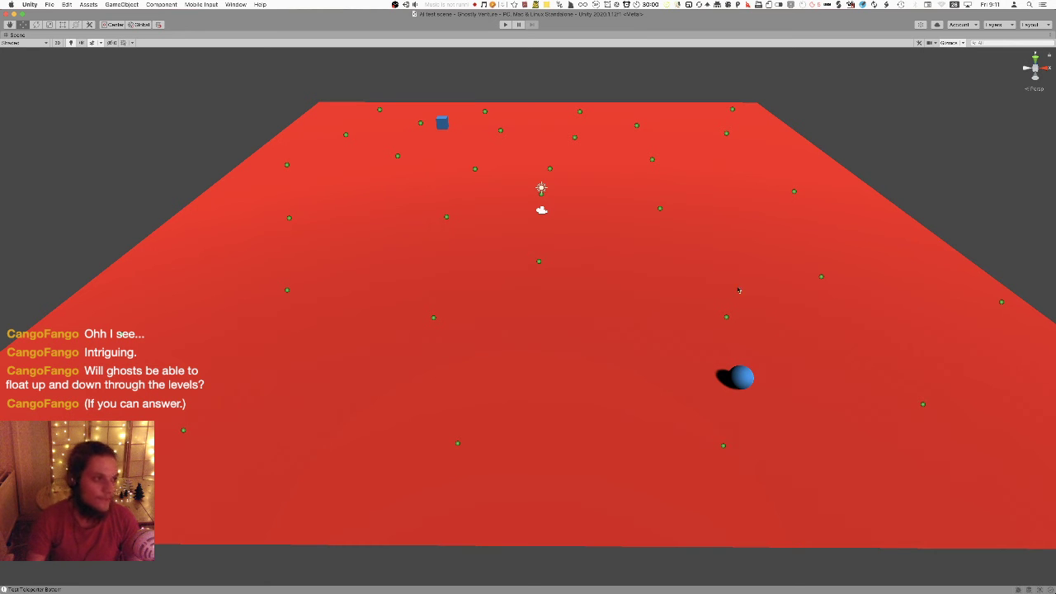
mouse_move(829, 352)
left_mouse_down("alt")
mouse_move(825, 372)
mouse_move(834, 210)
mouse_move(830, 370)
left_mouse_up("alt")
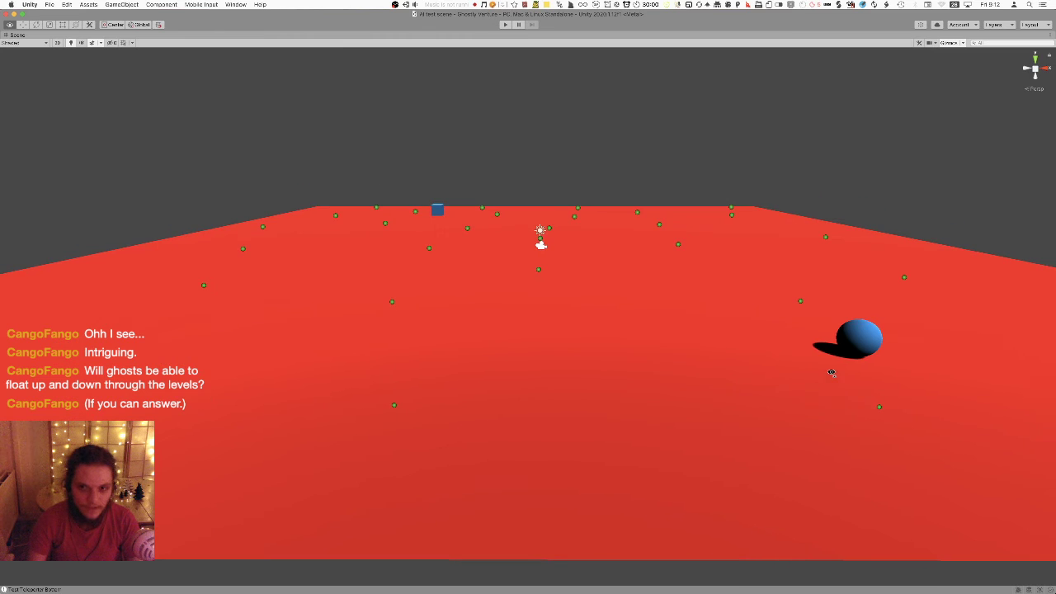
right_click_drag(913, 328, 910, 346)
key("e")
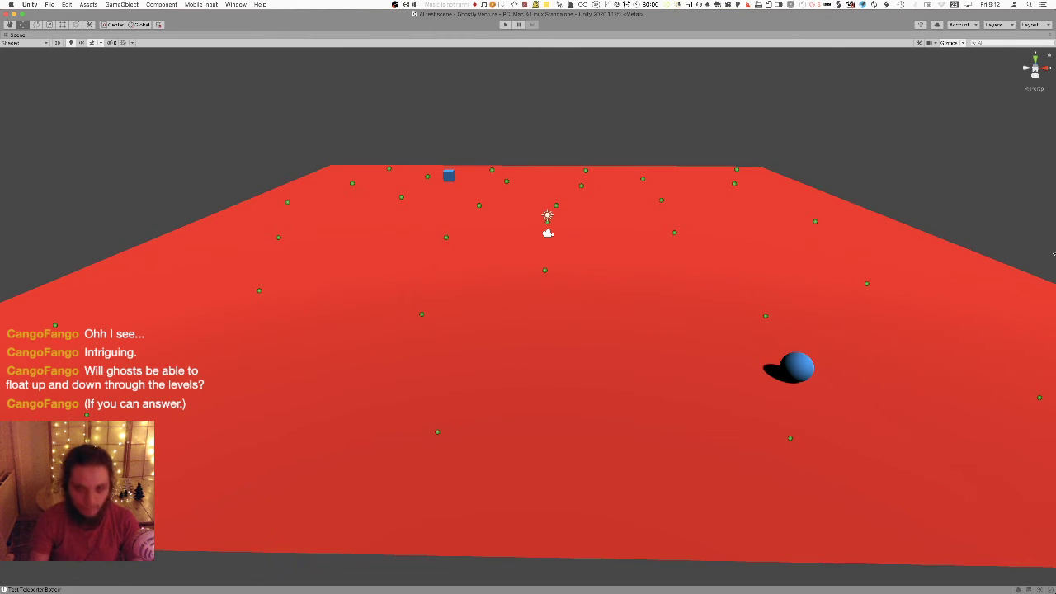
- Examine the blue sphere, the blue cube at the far end, and the green nodes around the sphere by selecting each in turn
left_click(789, 358)
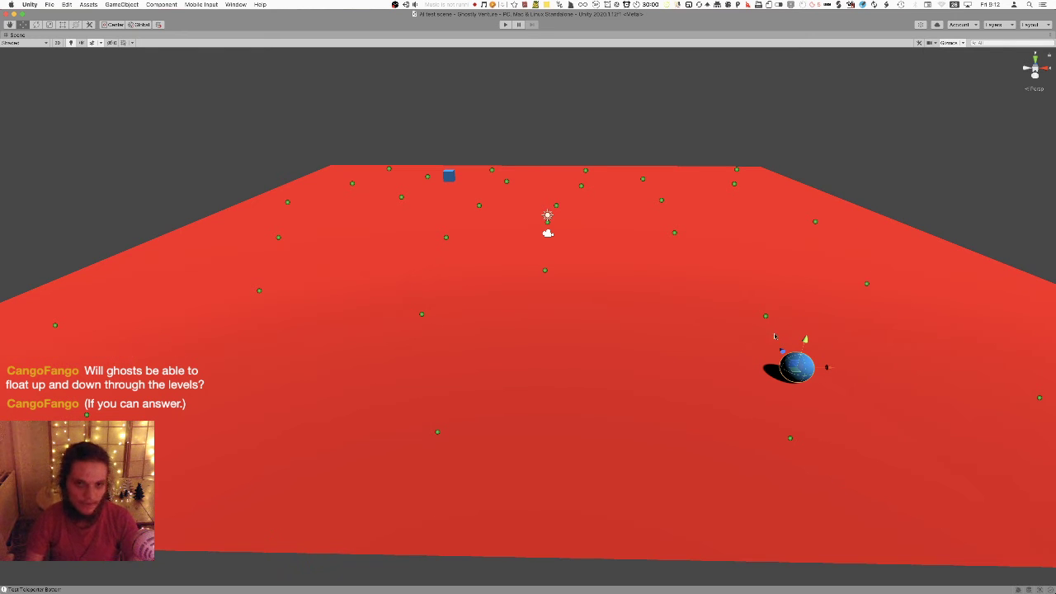
left_click(449, 177)
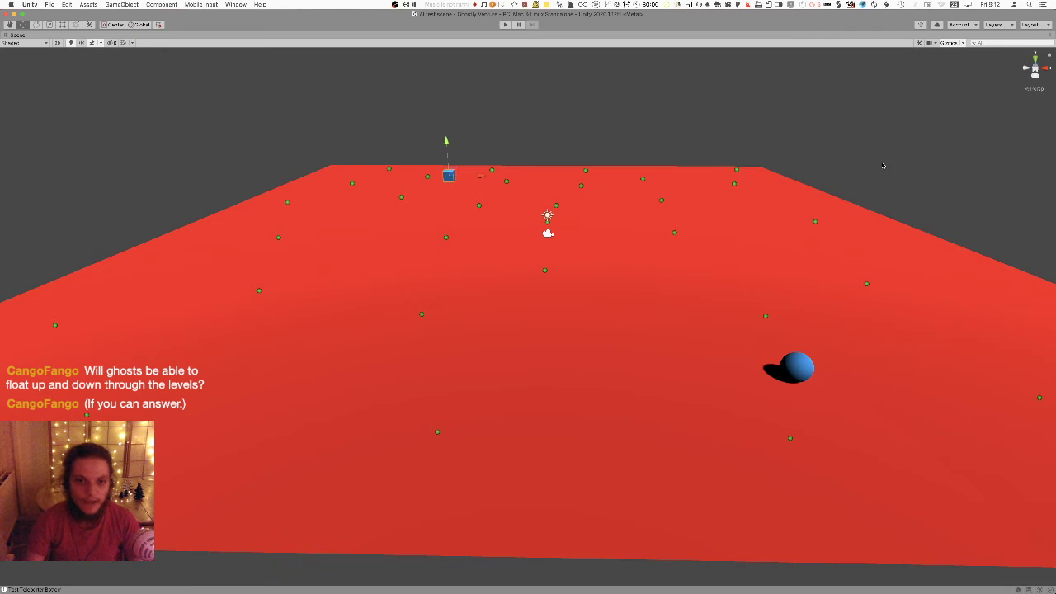
left_click(796, 373)
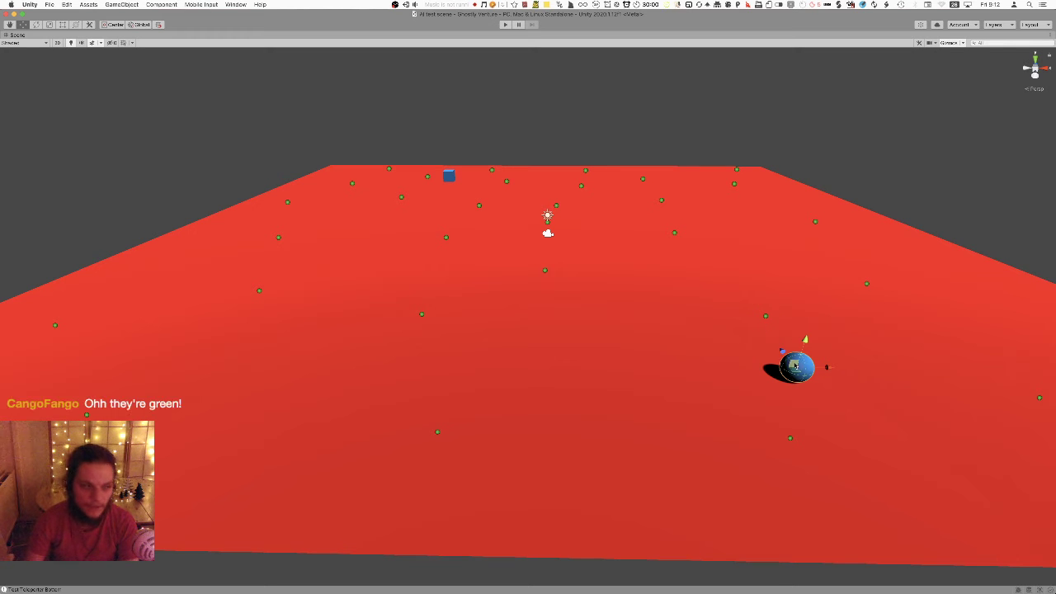
left_click(766, 318)
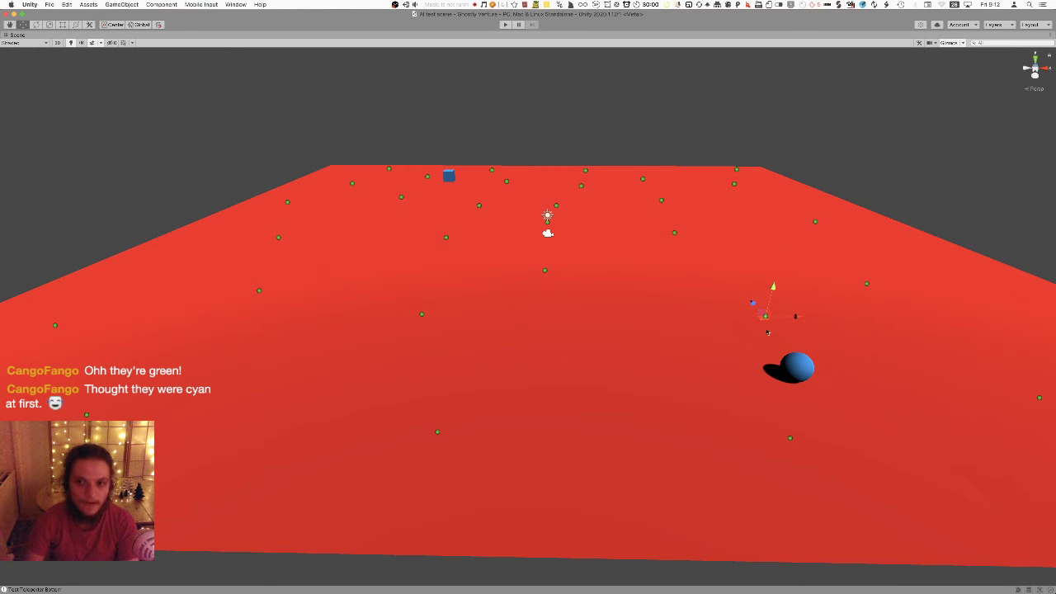
left_click(545, 270)
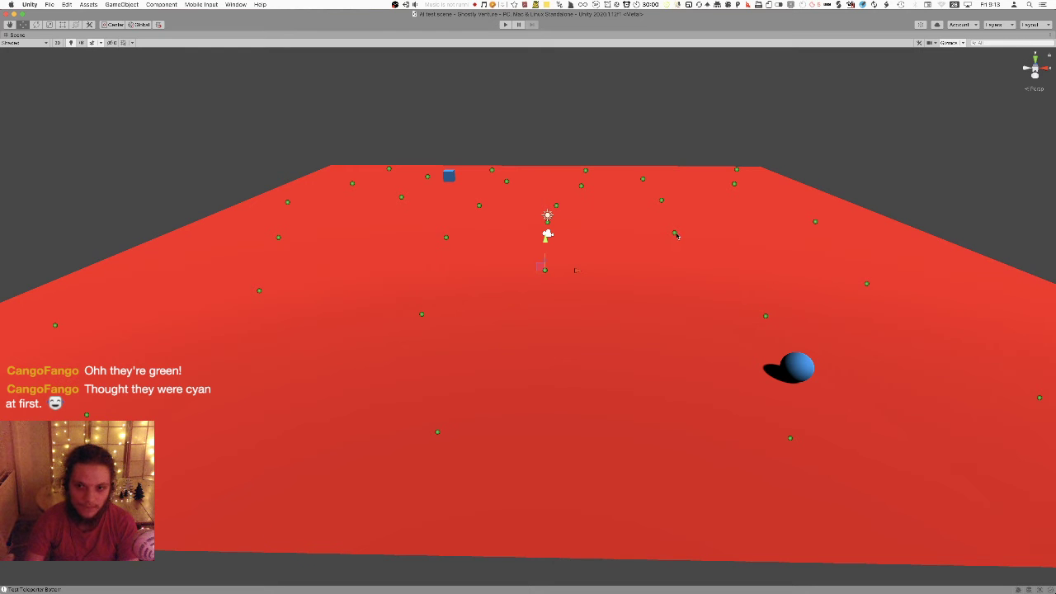
left_click(866, 284)
left_click(791, 438)
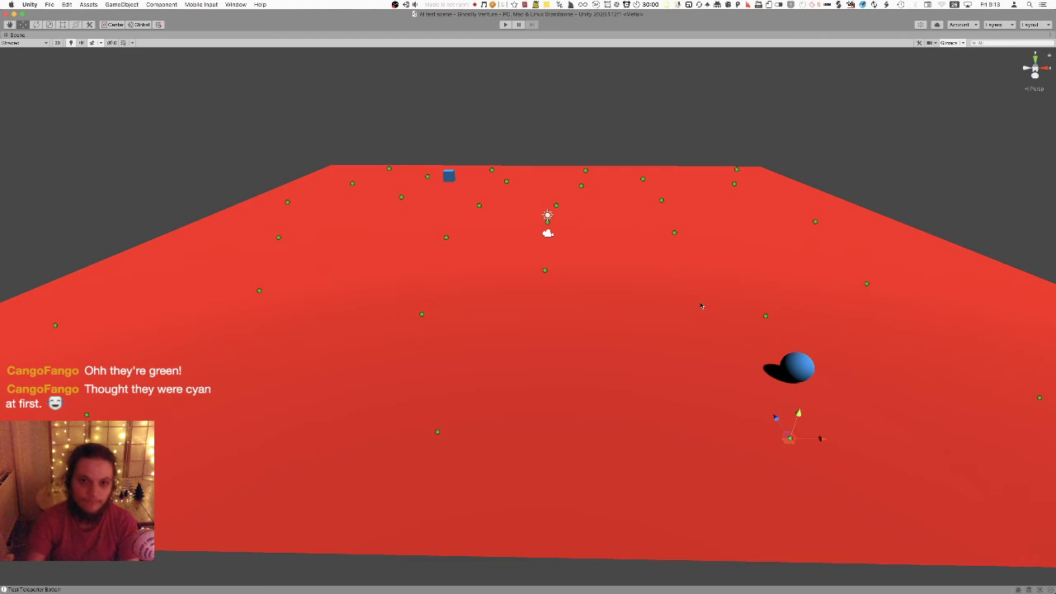
- Trace the route from the blue sphere through its nearest node to the node in front of the camera by selecting them
left_click(766, 317)
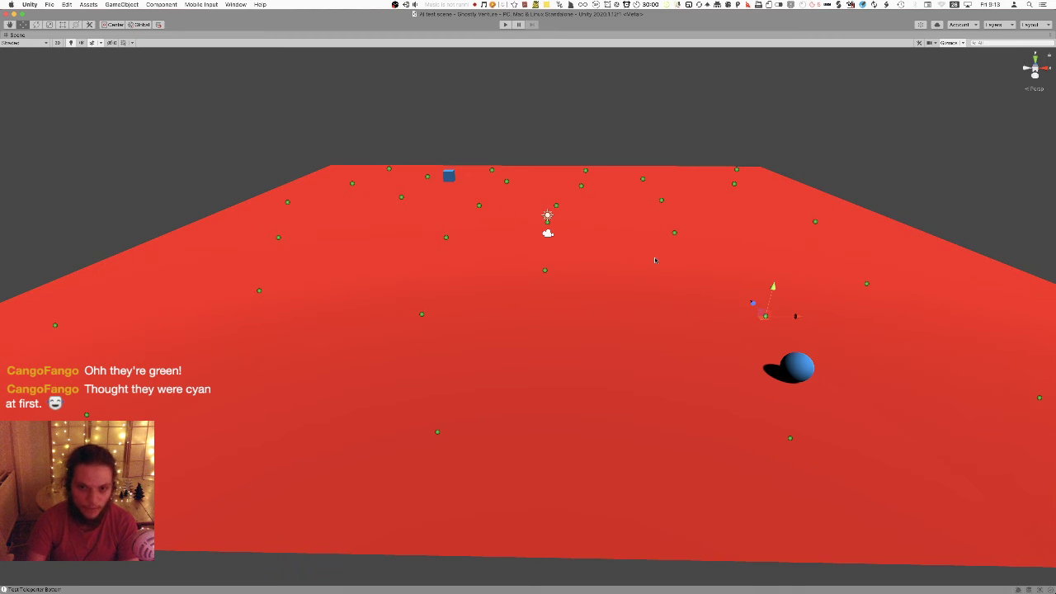
left_click(545, 272)
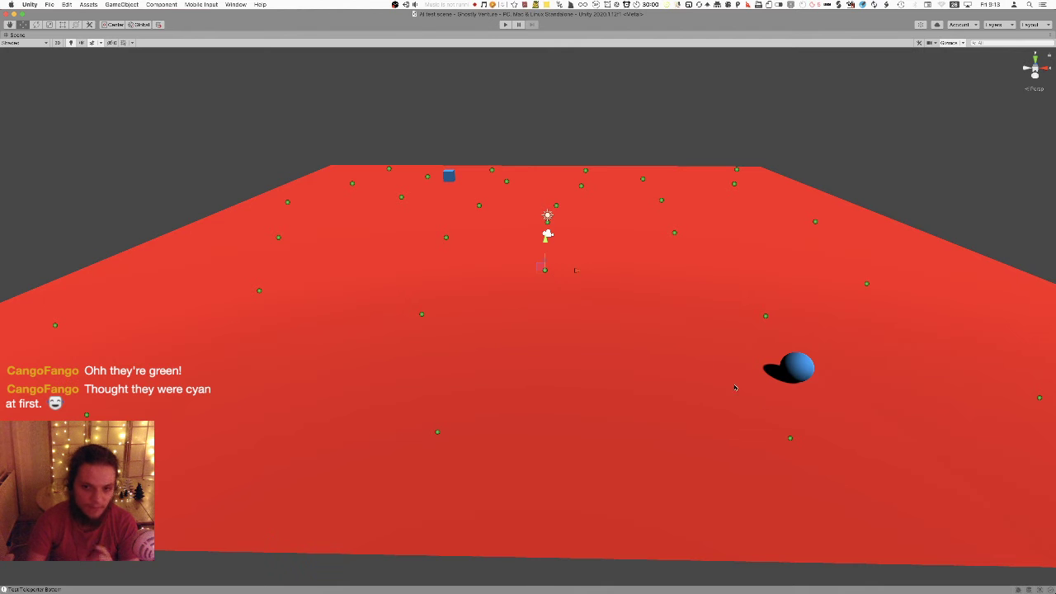
left_click(797, 363)
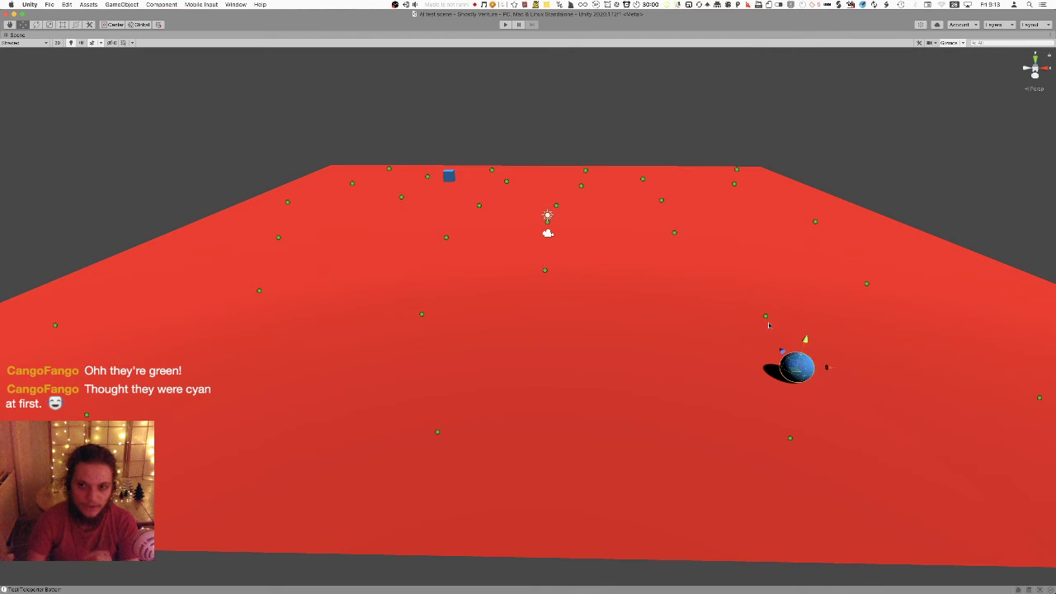
left_click(766, 317)
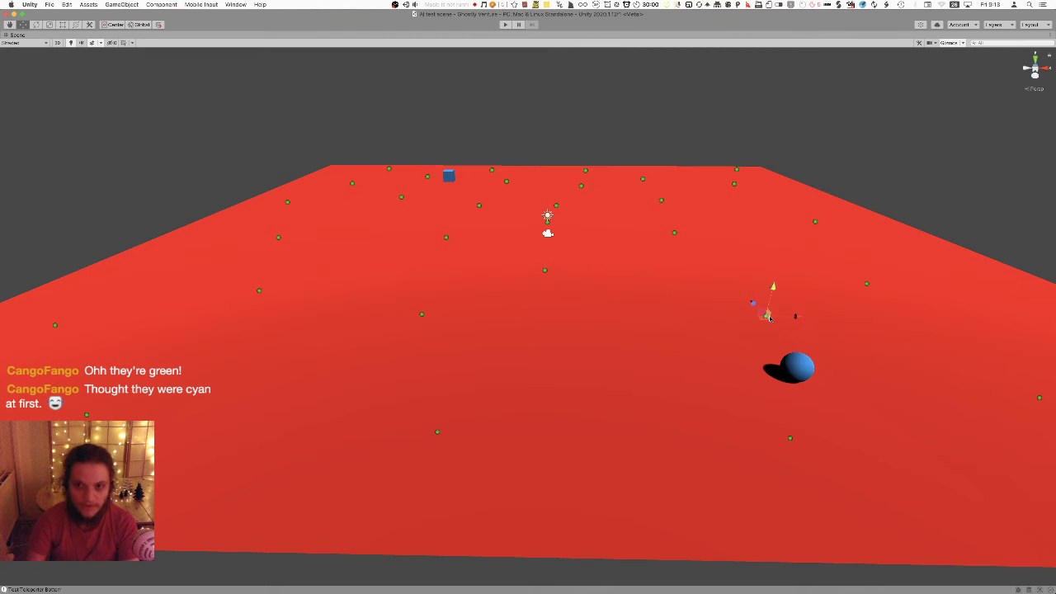
left_click(544, 271)
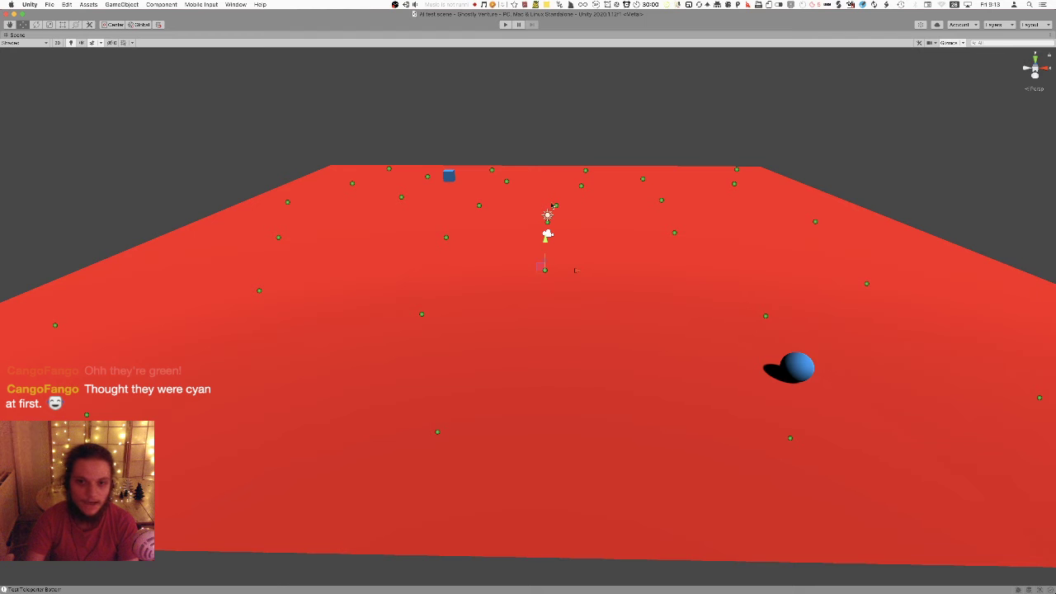
- Trace the path from the blue sphere through the node before the camera towards the blue cube, selecting the nearer node below the cube
left_click(811, 375)
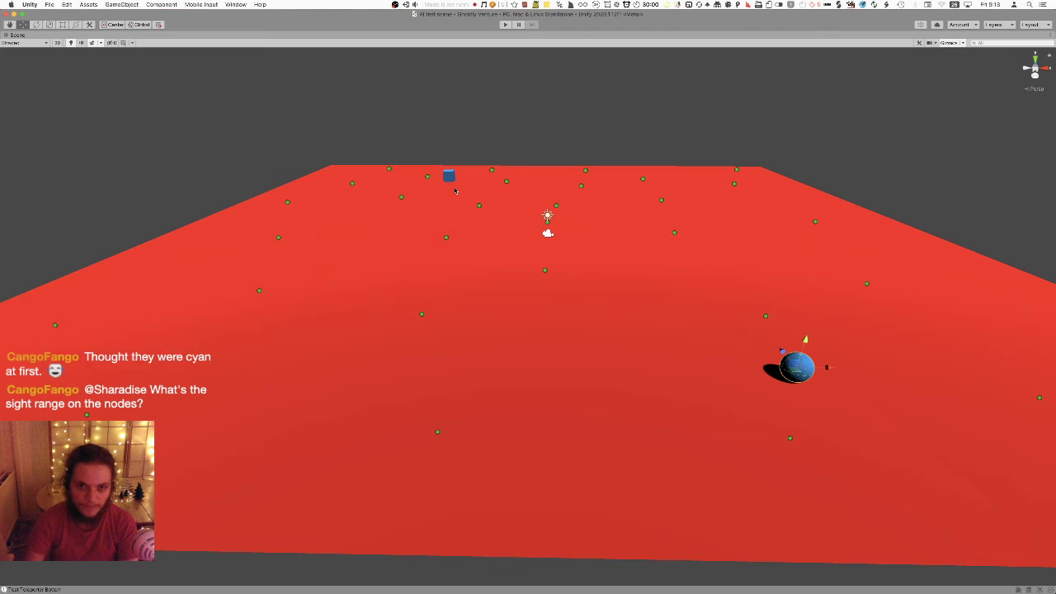
left_click(544, 271)
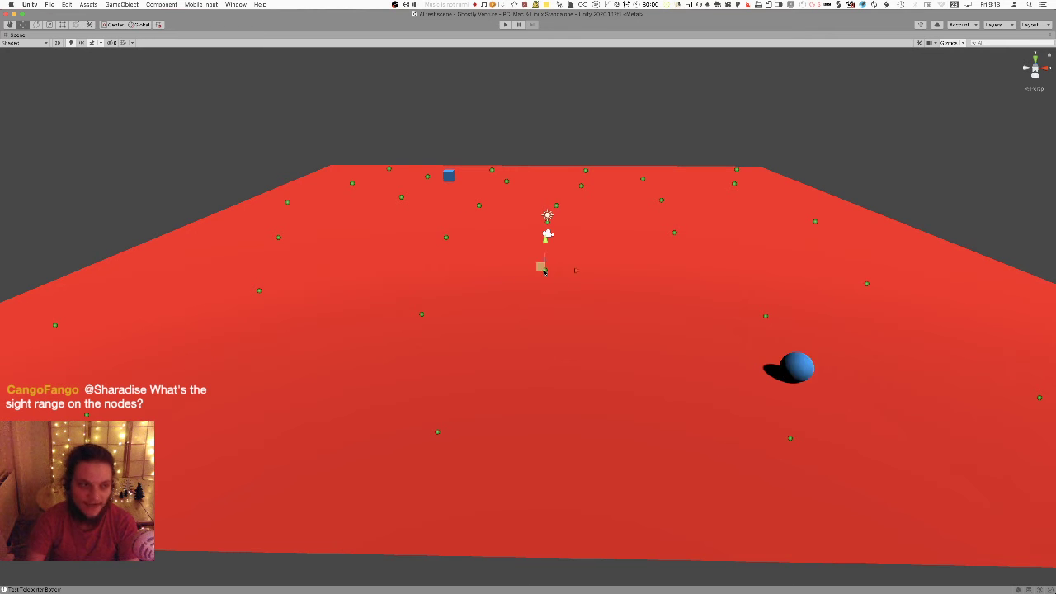
left_click(447, 178)
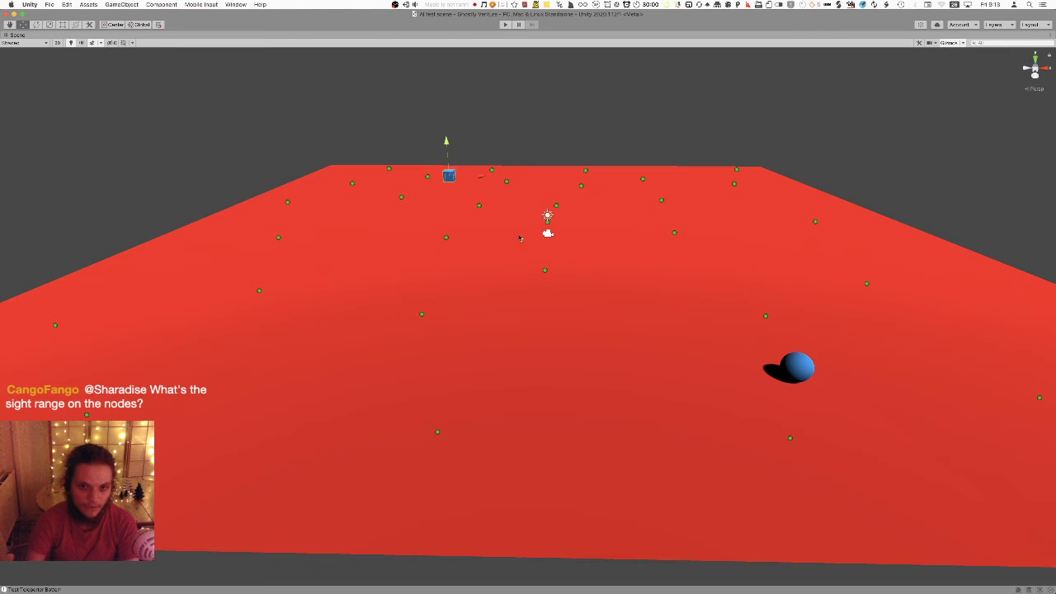
left_click(546, 273)
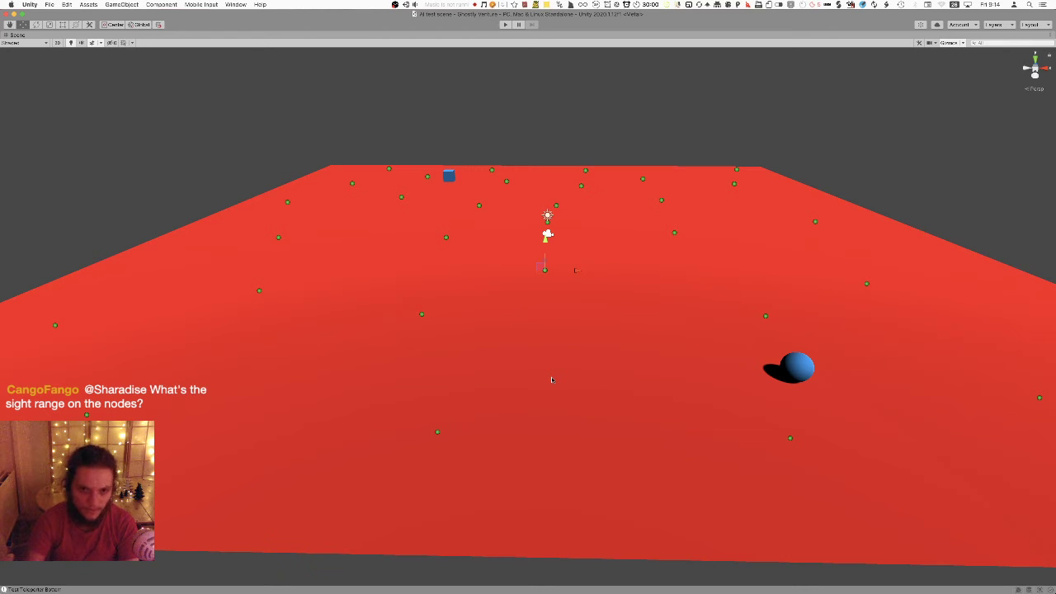
left_click(447, 239)
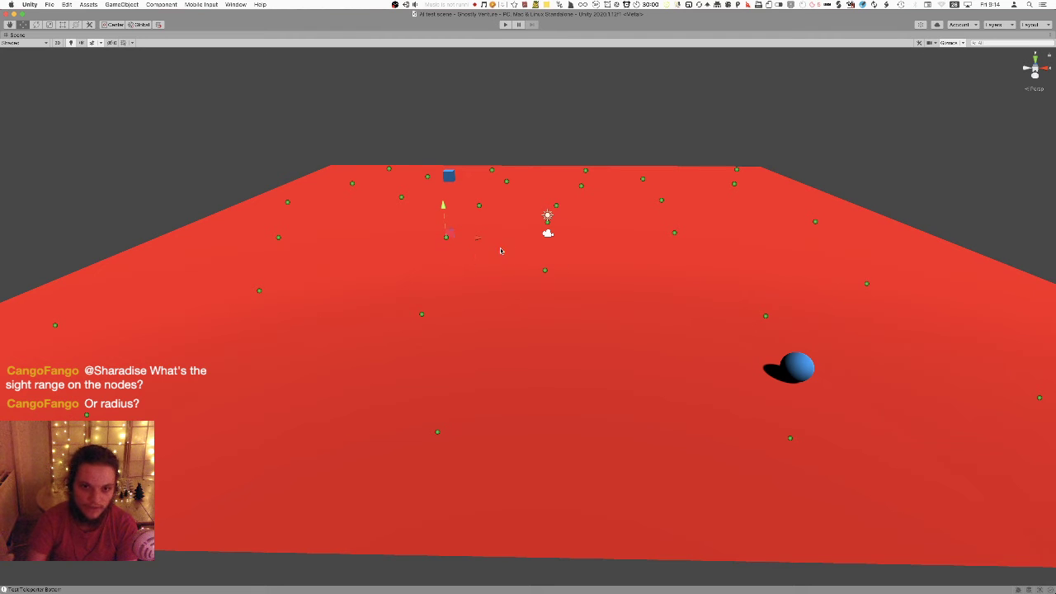
- Examine the end of the route by selecting the node before the camera, the nearer node below the cube, and the blue cube
left_click(544, 270)
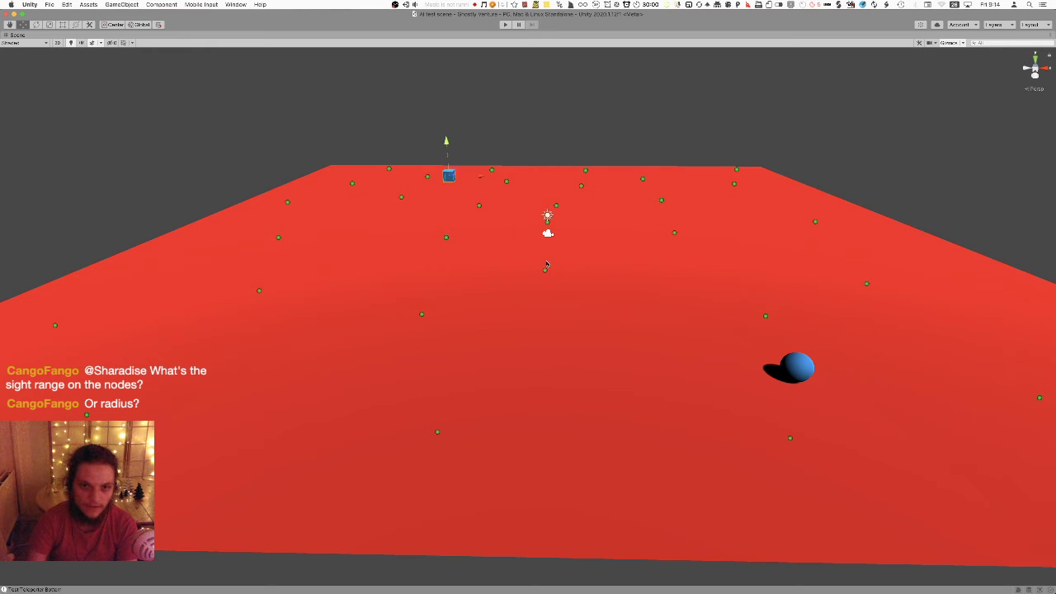
left_click(445, 239)
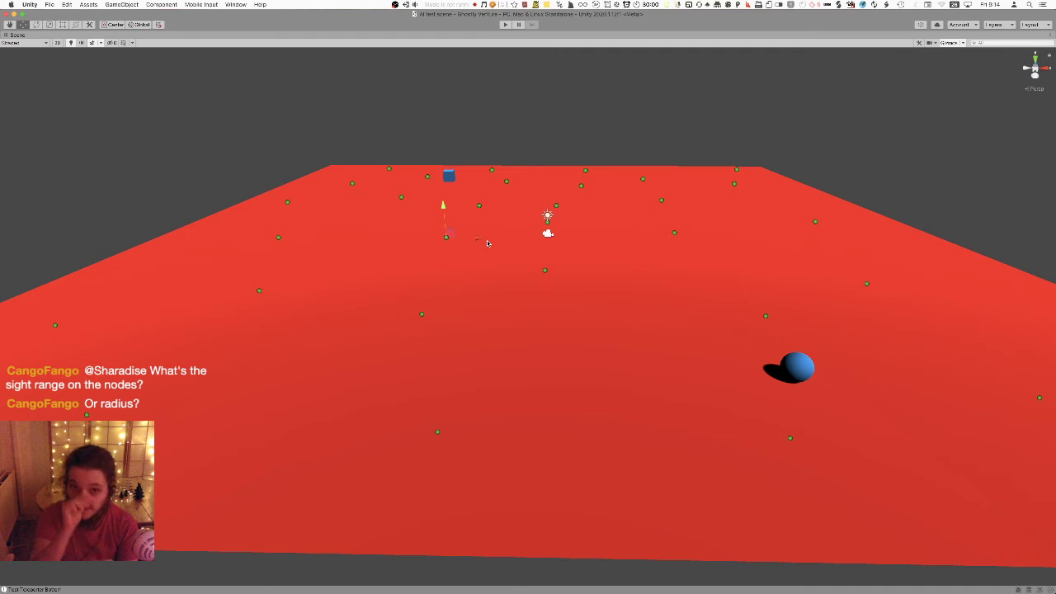
left_click(450, 178)
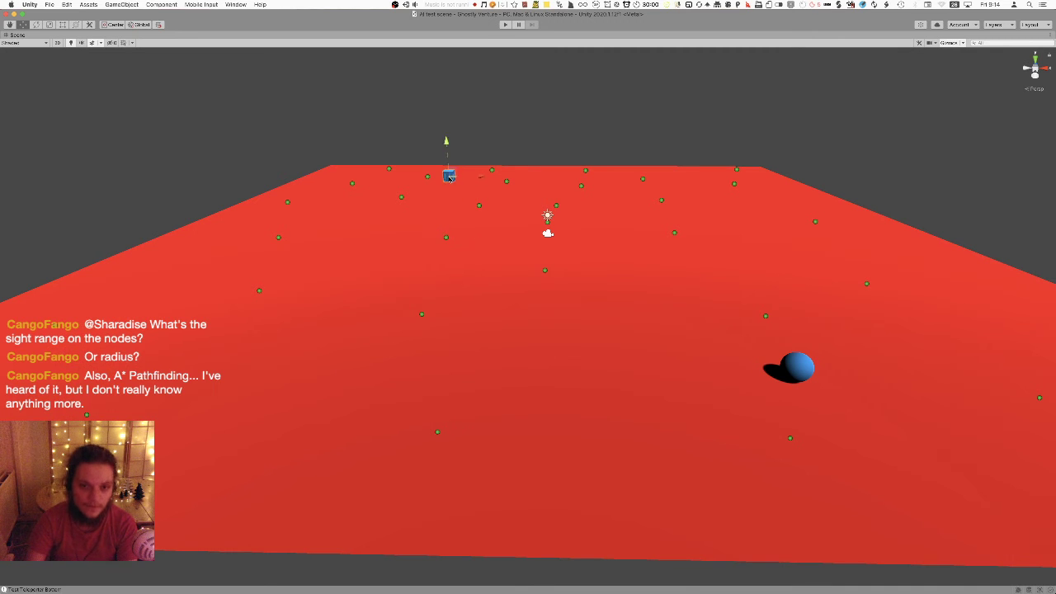
left_click(447, 240)
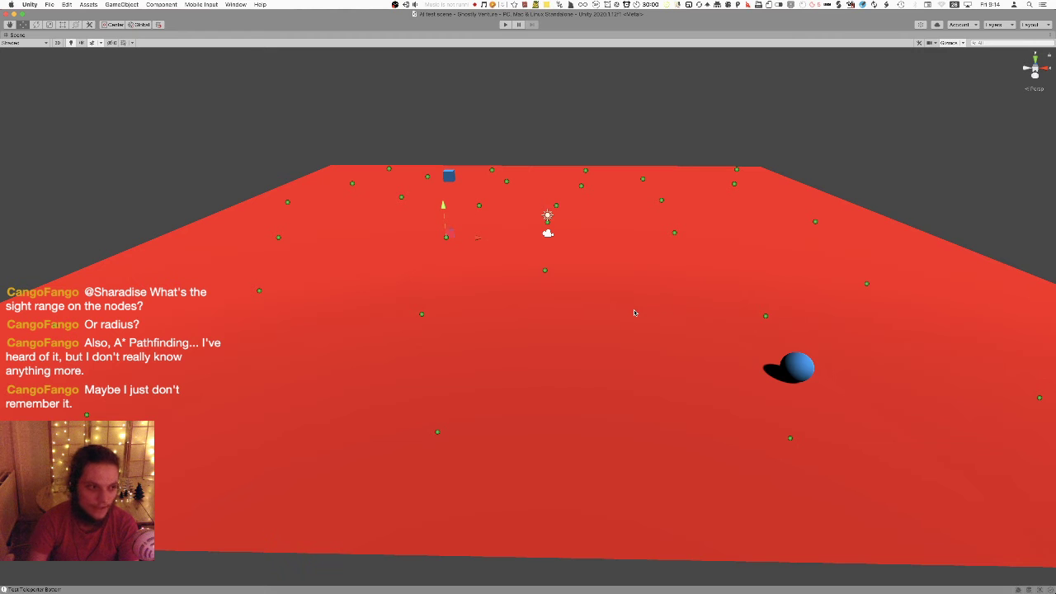
- Retrace the full route from the blue sphere through its nearest node and the node before the camera to the nearer node below the cube
left_click(797, 361)
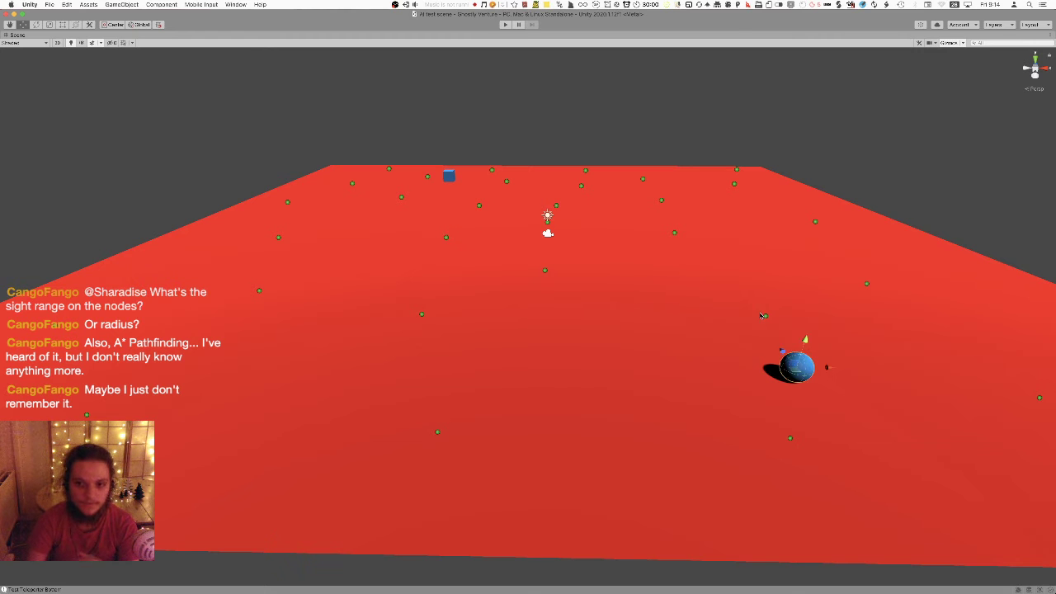
left_click(766, 317)
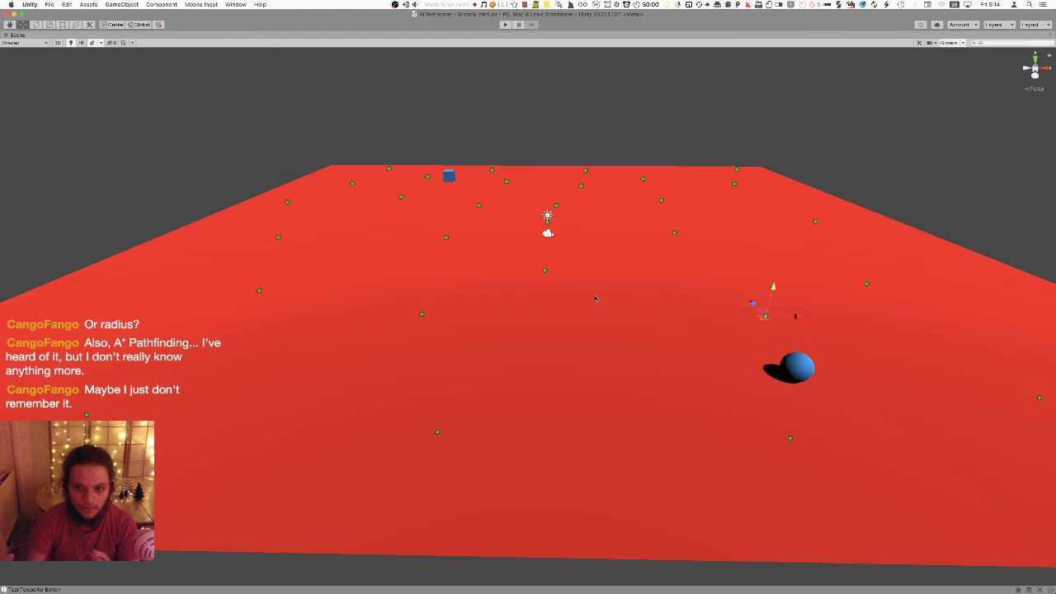
left_click(547, 267)
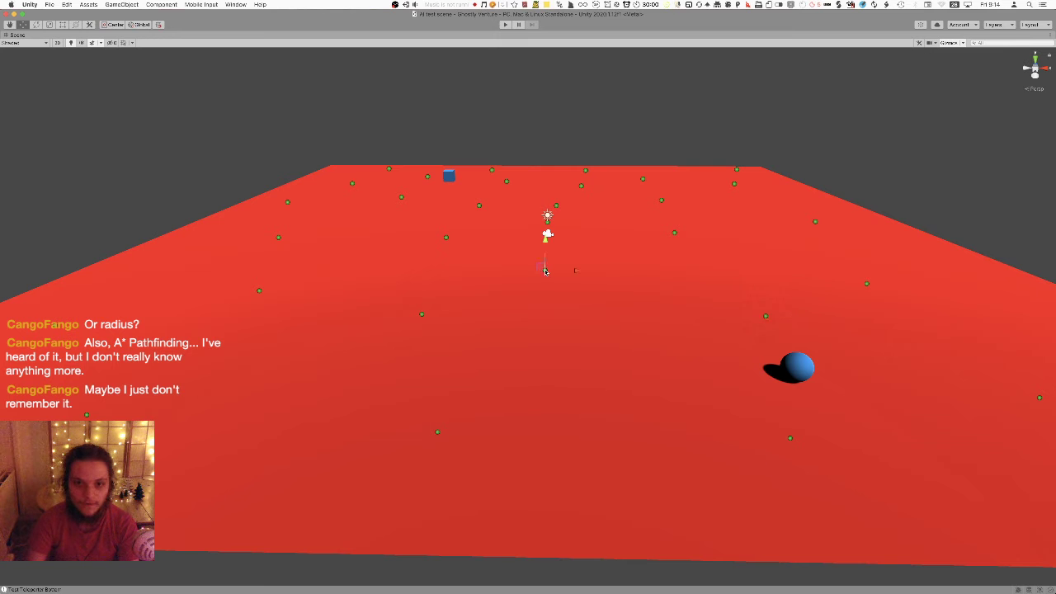
left_click(446, 239)
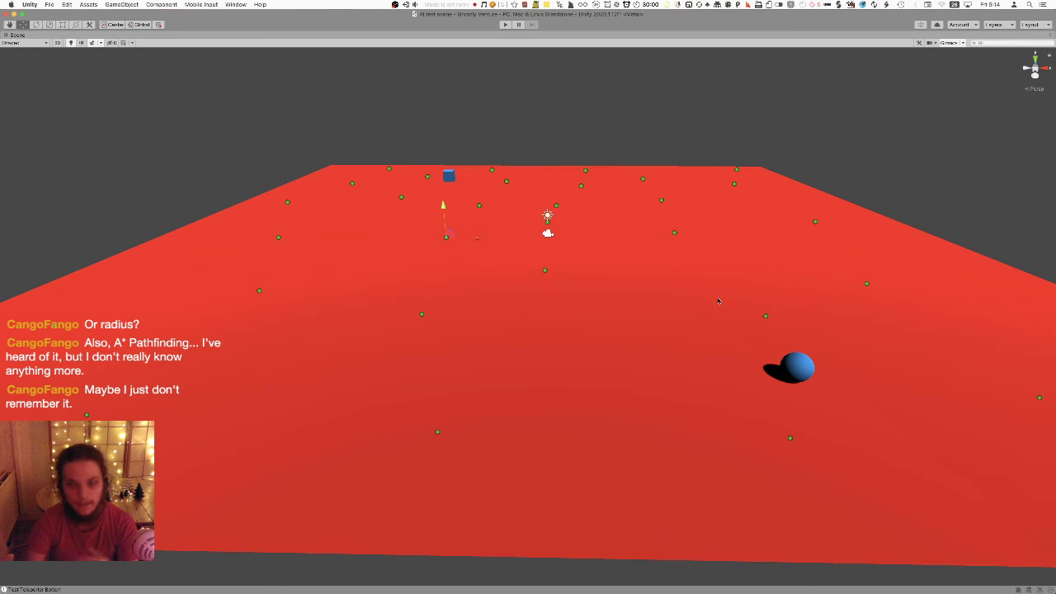
- Move the blue sphere to its nearest node and across the plane to the nearer node below the cube, and undo the moves
left_click(796, 372)
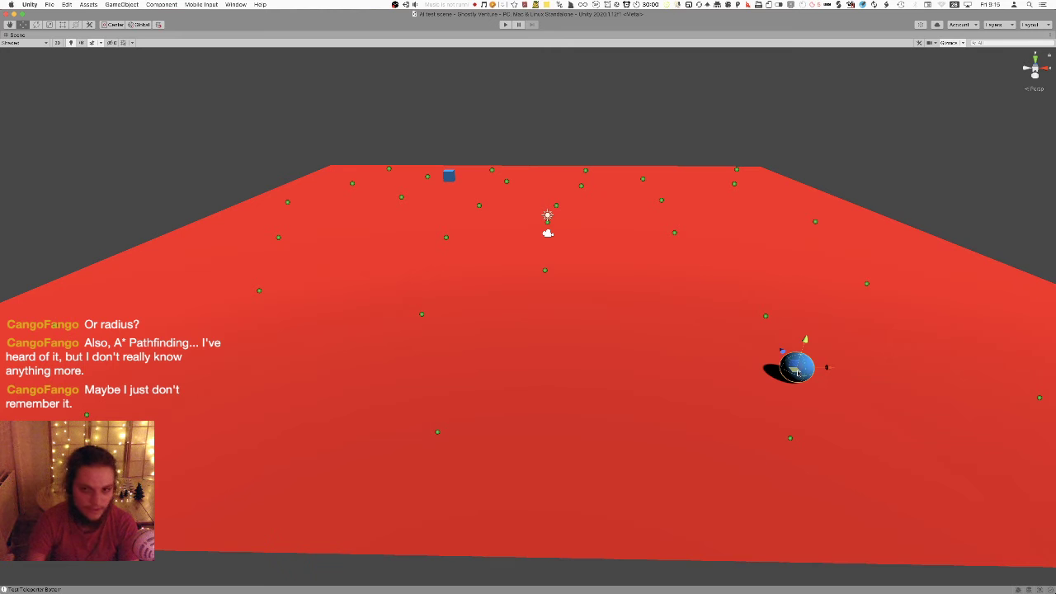
left_click_drag(794, 370, 766, 312)
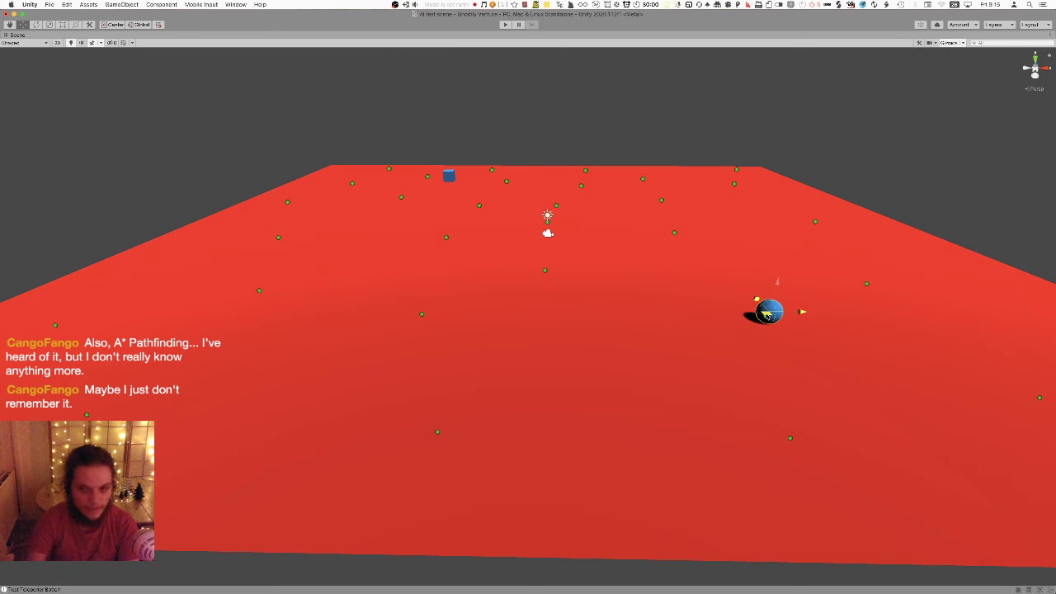
left_click_drag(766, 313, 479, 256)
left_click_drag(468, 237, 478, 265)
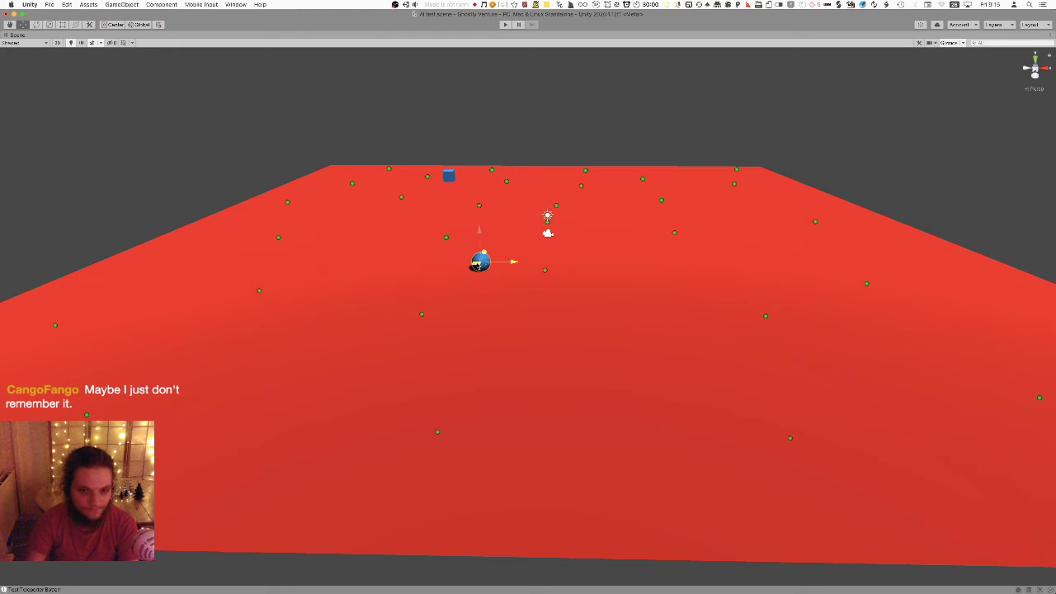
left_click_drag(479, 266, 446, 239)
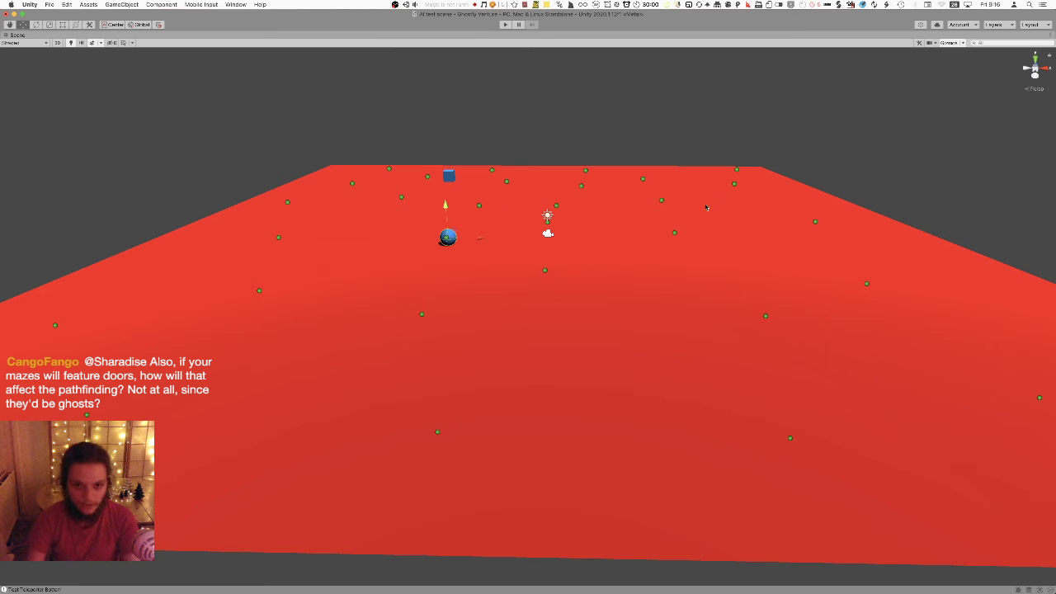
key("super+z")
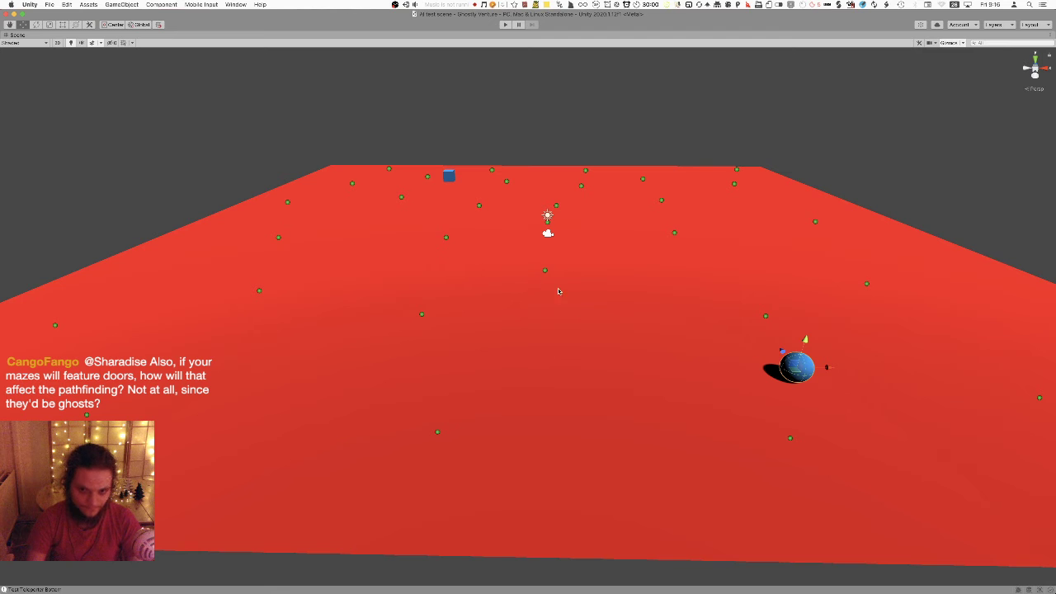
- Compare the node before the camera with the node nearest the blue sphere by selecting them alternately, and clear the selection
left_click(578, 138)
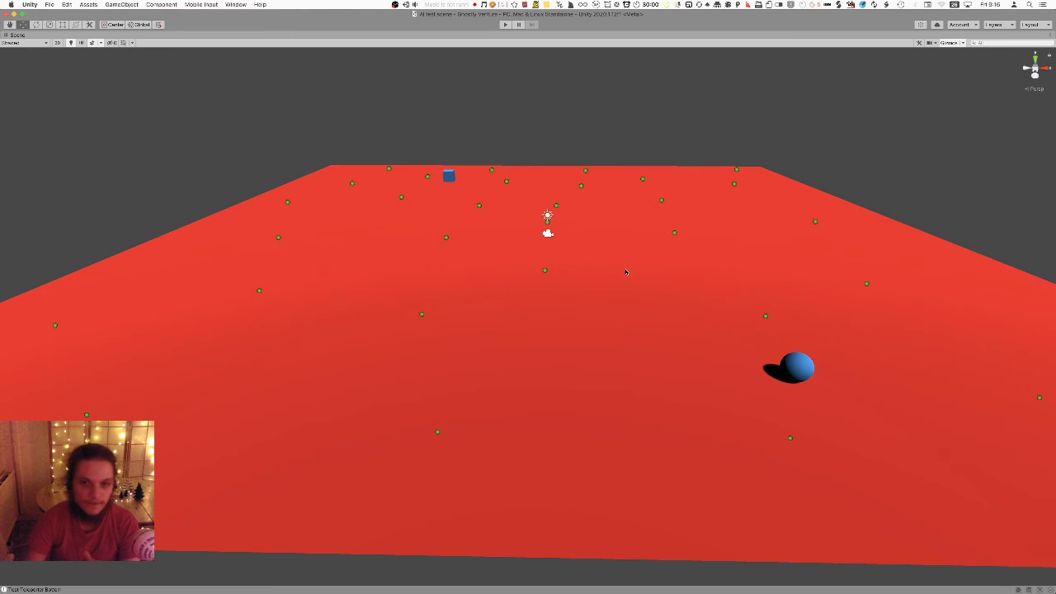
left_click(545, 271)
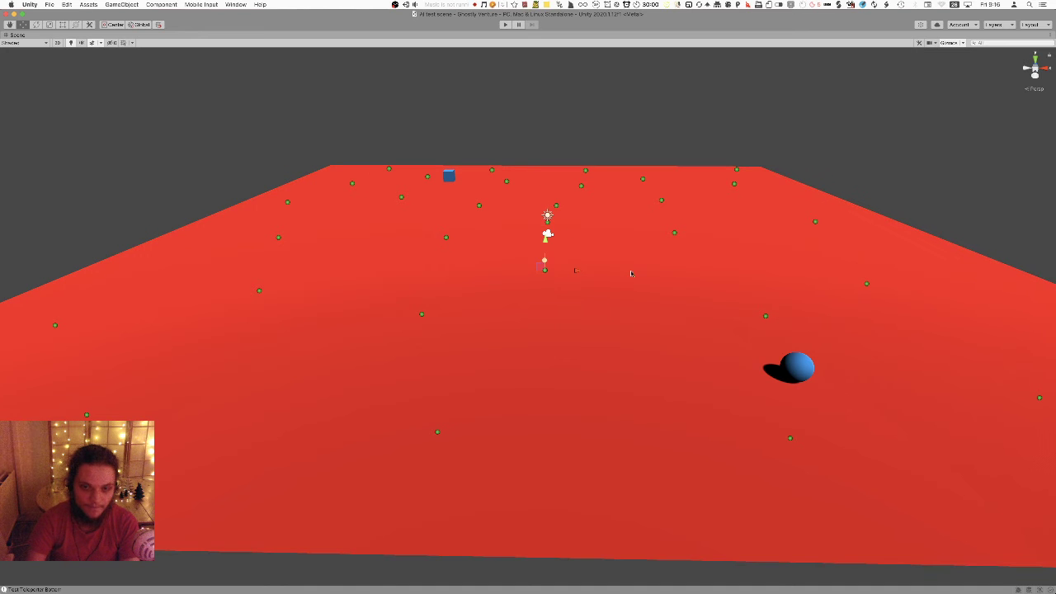
left_click(766, 317)
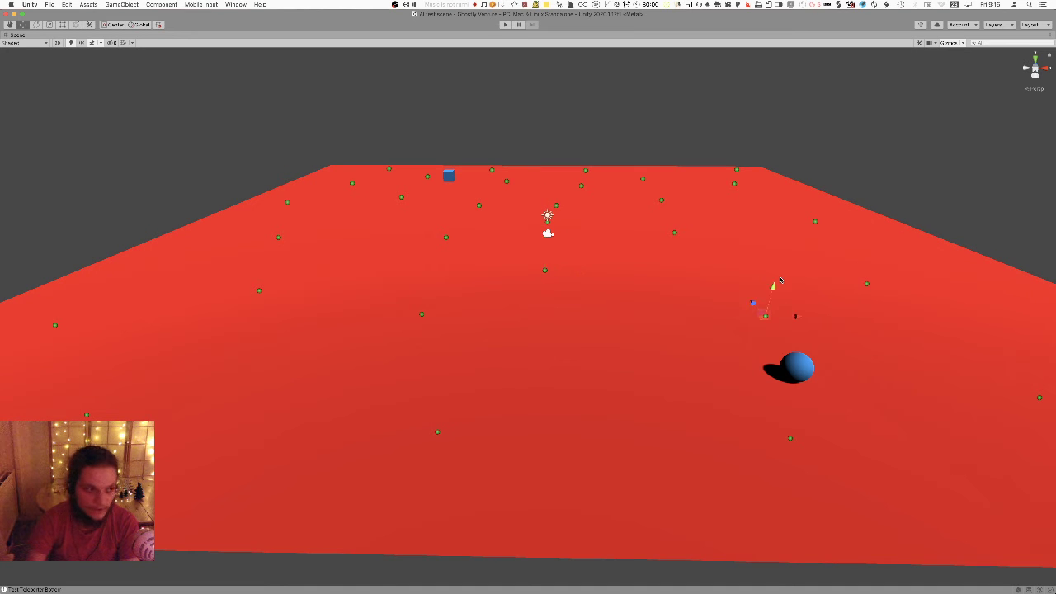
left_click(544, 271)
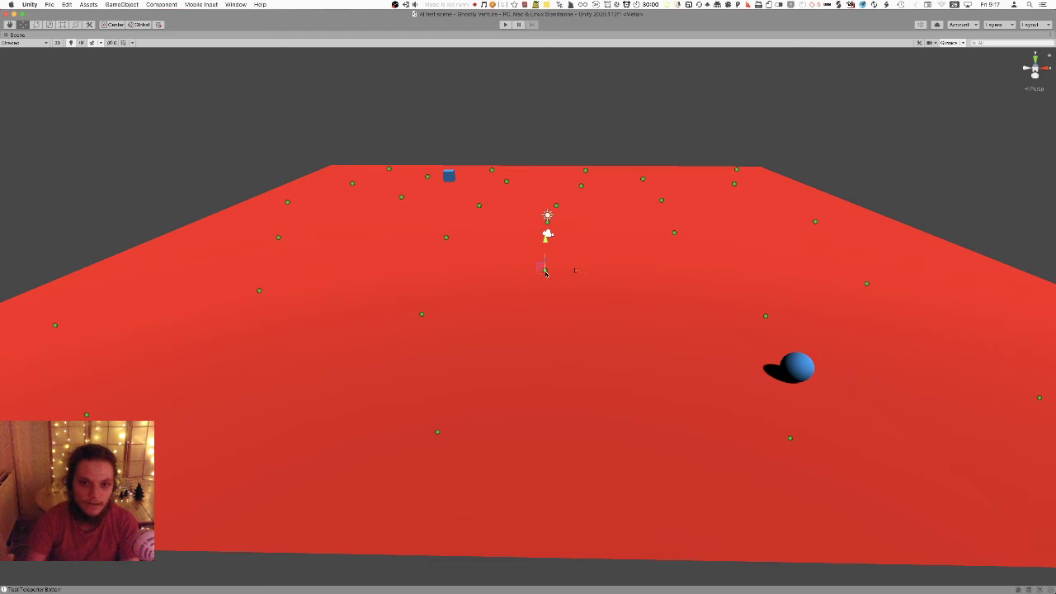
left_click(766, 318)
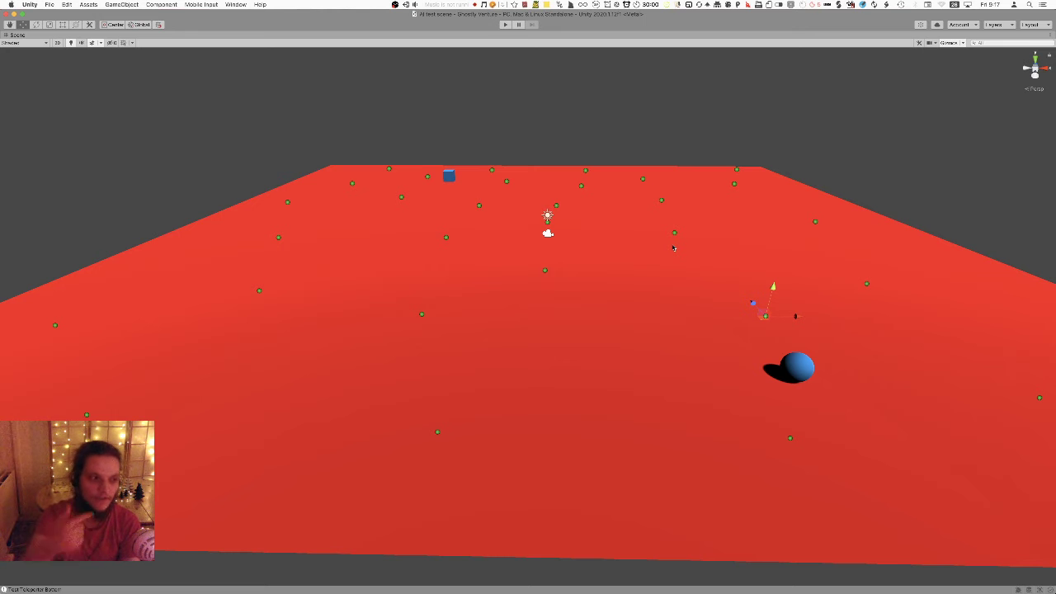
left_click(760, 133)
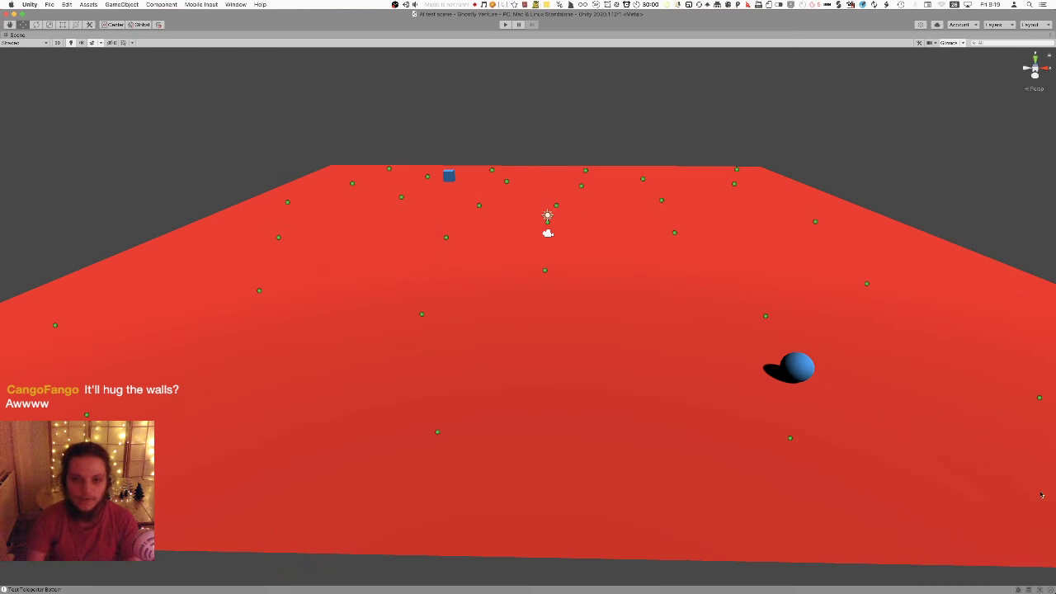
- Duplicate the blue sphere and place the copy on the far part of the plane, beside the nearer node below the cube
left_click(799, 379)
key("super+d")
left_click_drag(800, 378, 355, 272)
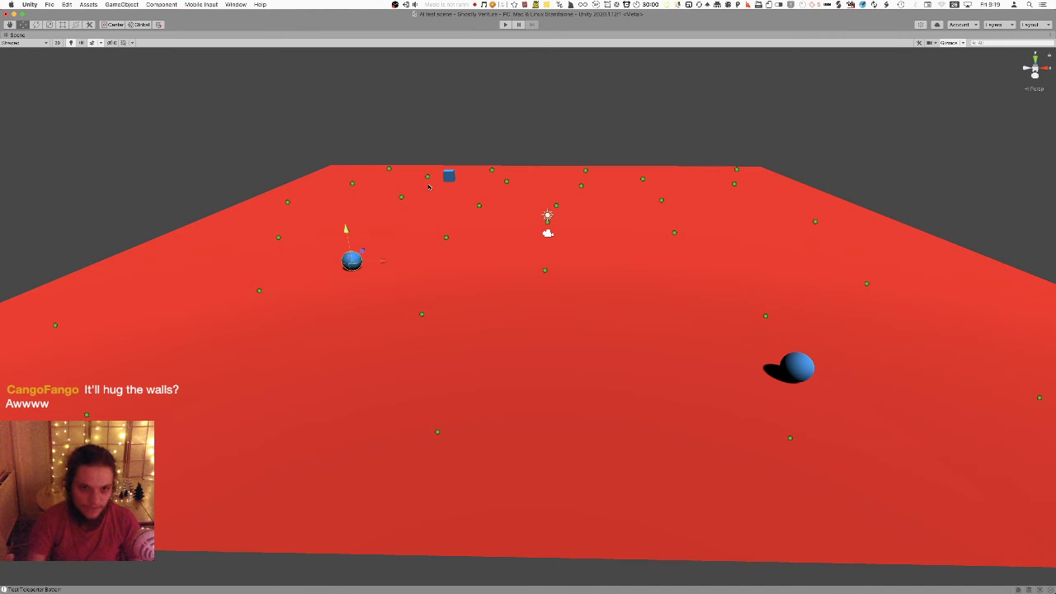
left_click_drag(375, 259, 407, 249)
- Examine the duplicate sphere's possible route by selecting the nearer node below the cube and the node diagonally beyond it
left_click(446, 239)
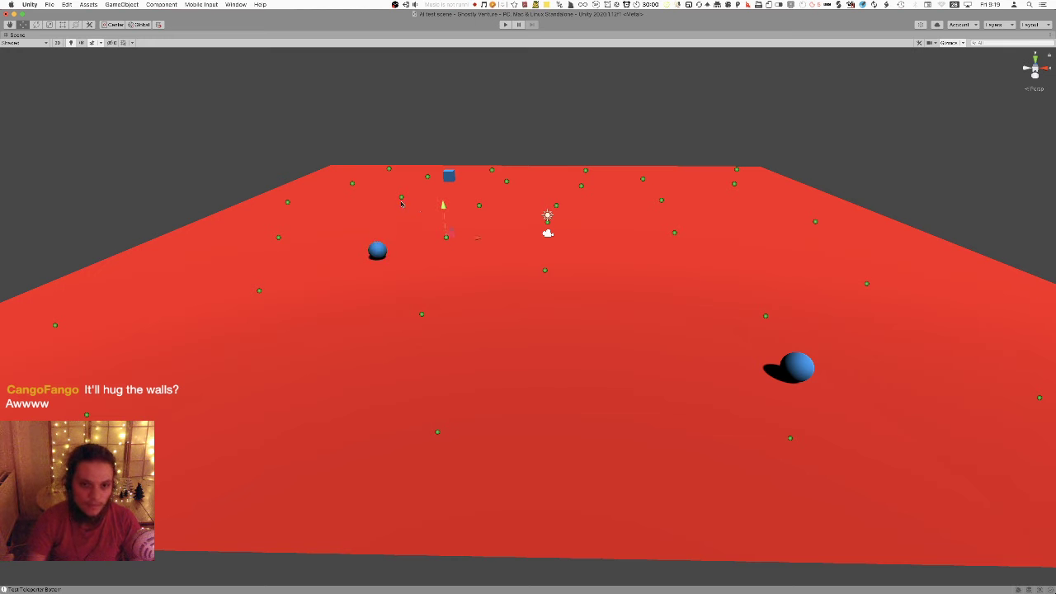
left_click(476, 209)
left_click(478, 207)
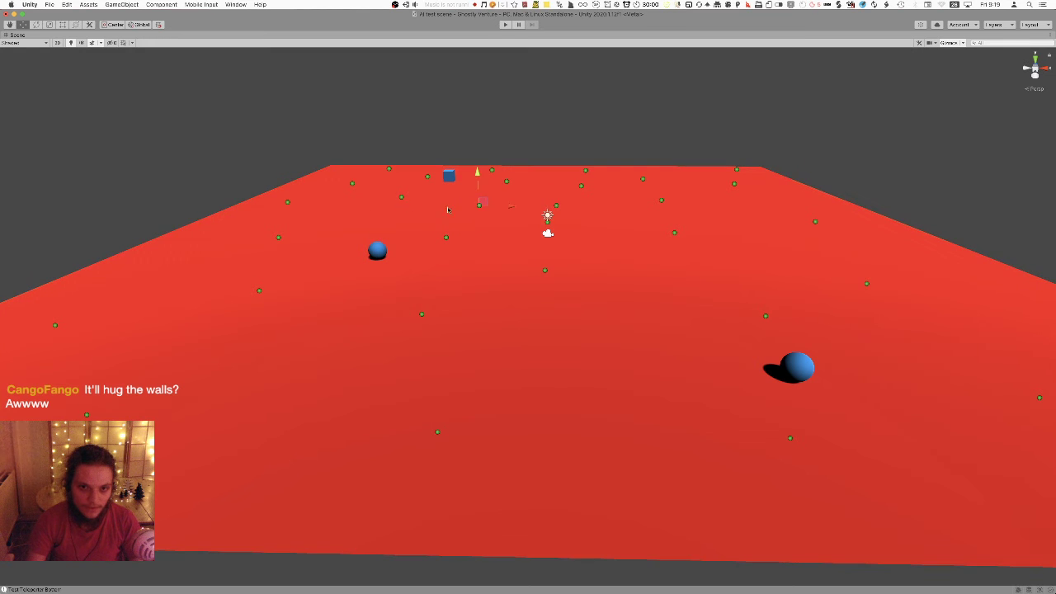
left_click(389, 197)
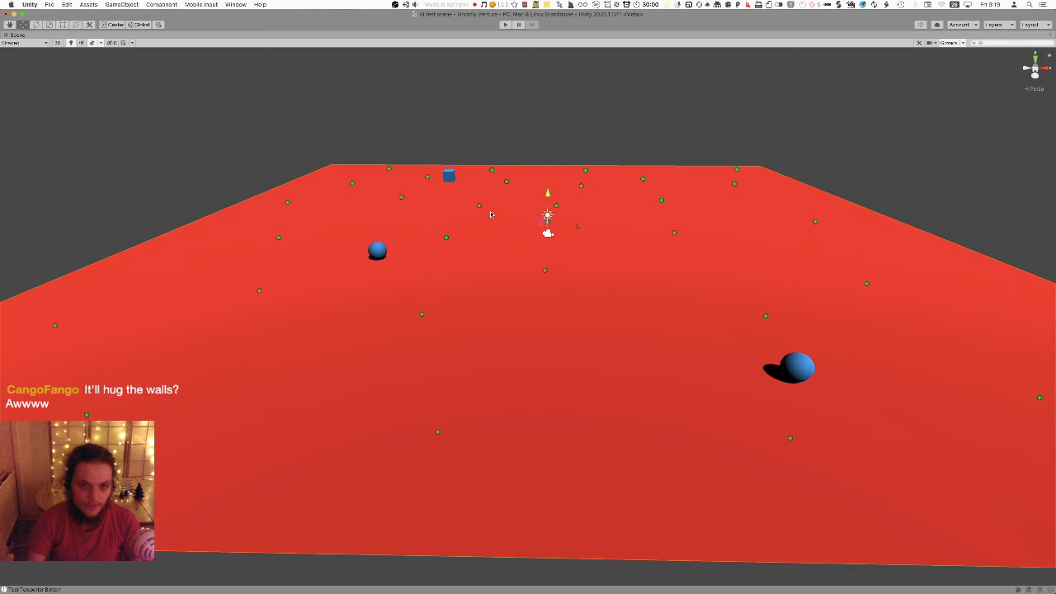
left_click(519, 133)
- Trace the original sphere's route by selecting the sphere, the node before the camera and the node beside the duplicate sphere
left_click(794, 365)
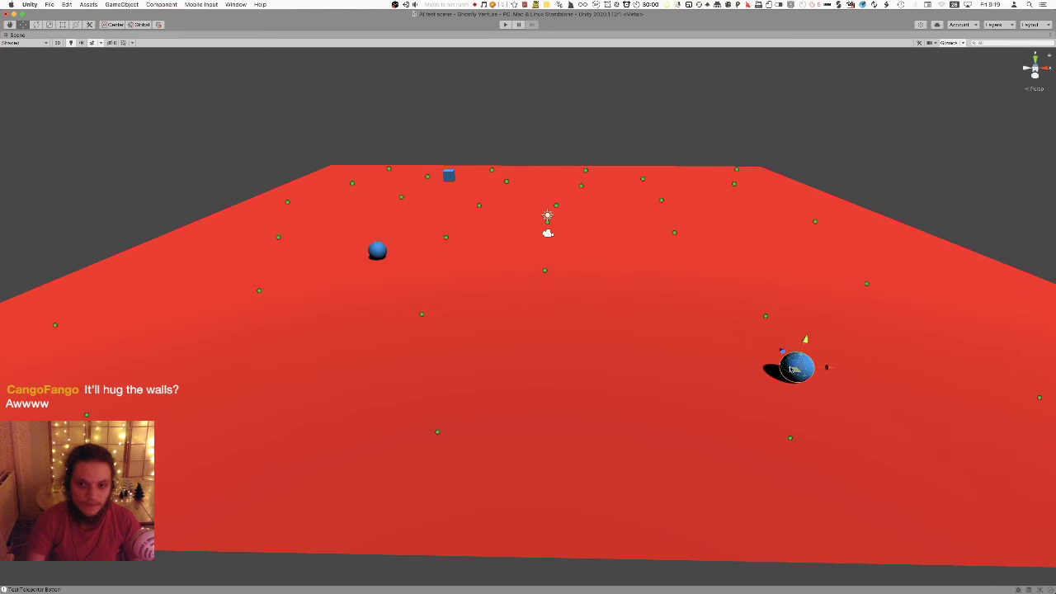
left_click(544, 269)
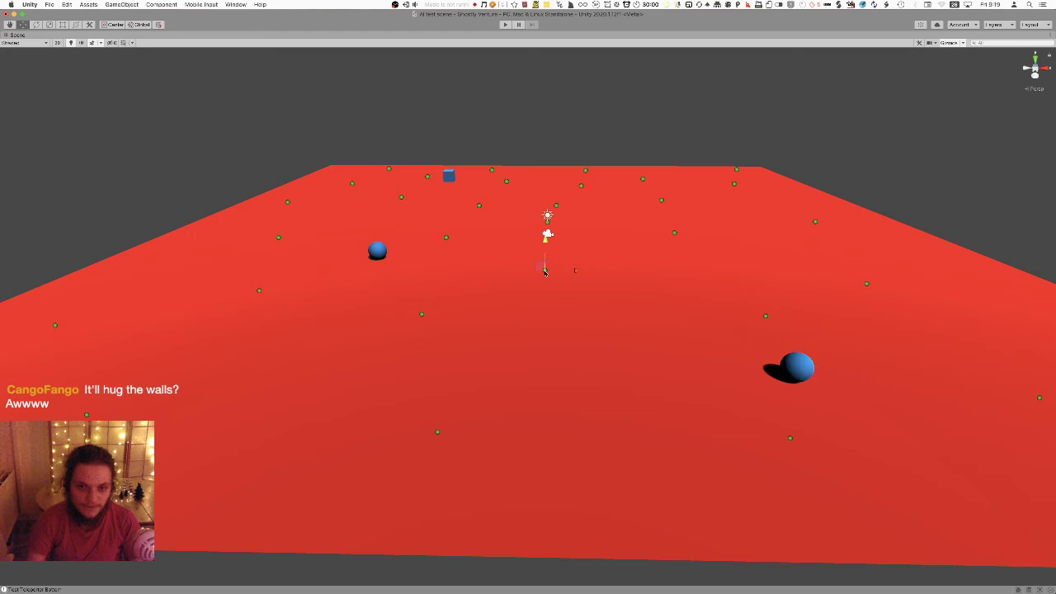
left_click(445, 239)
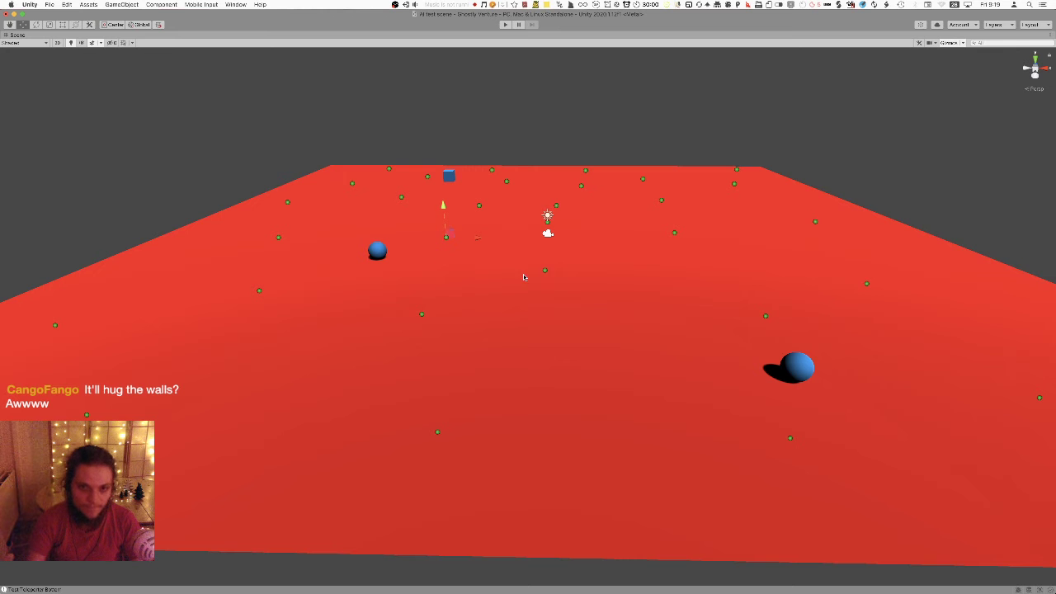
- Delete the duplicate sphere and restore the maximized Scene view to the full editor layout
left_click(381, 247)
key("super+BackSpace")
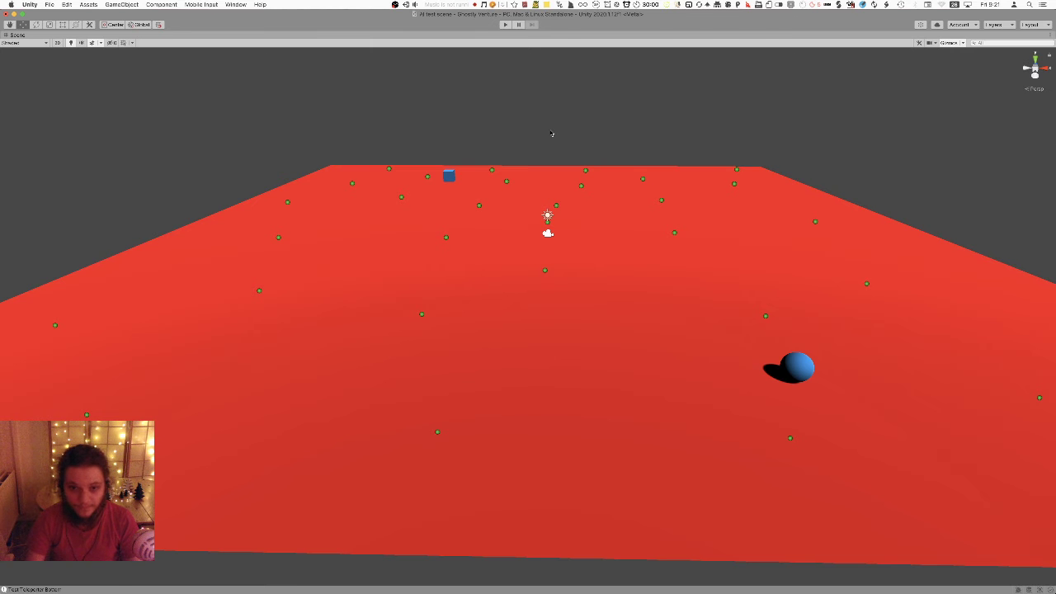
key("shift+space")
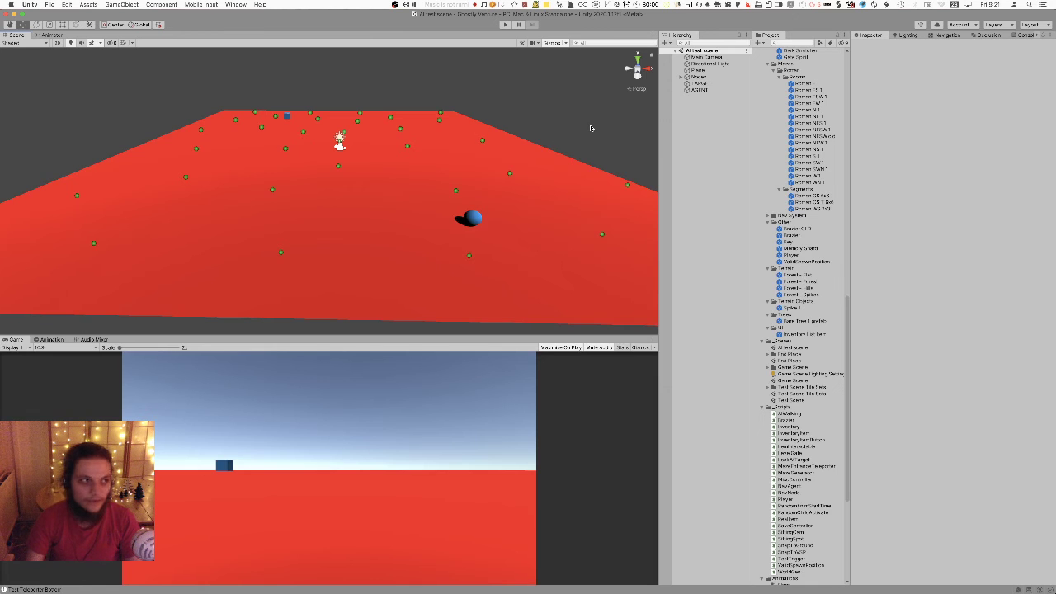
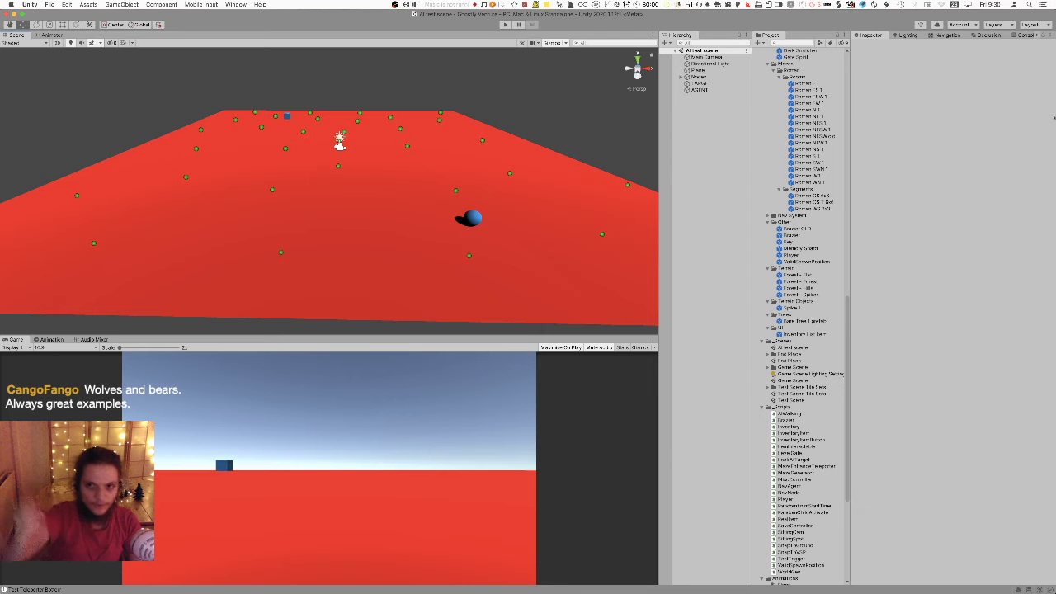
left_click(726, 77)
left_click(724, 65)
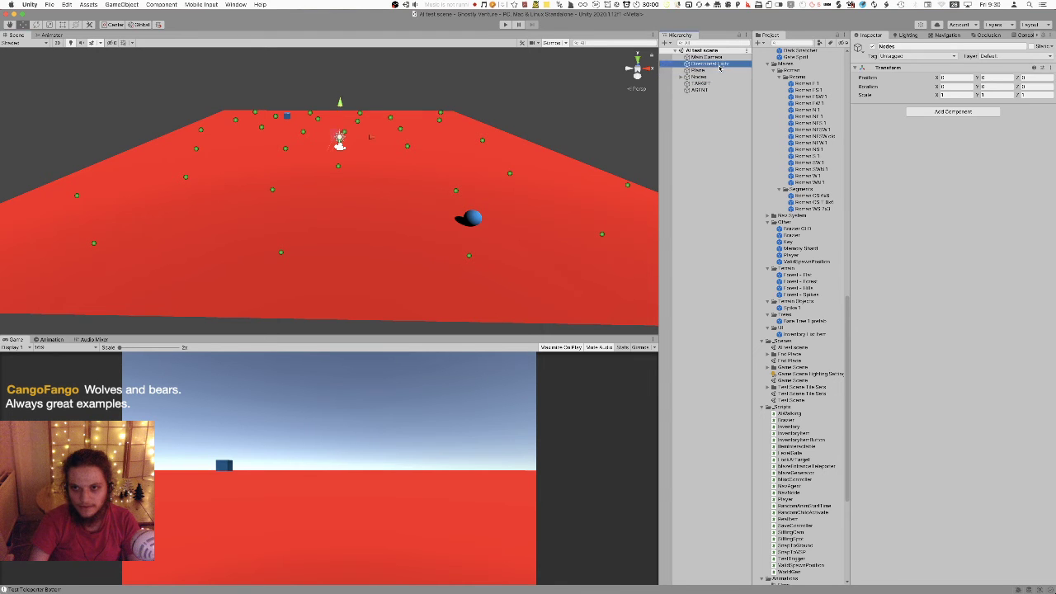
left_click(708, 144)
key("super+Tab")
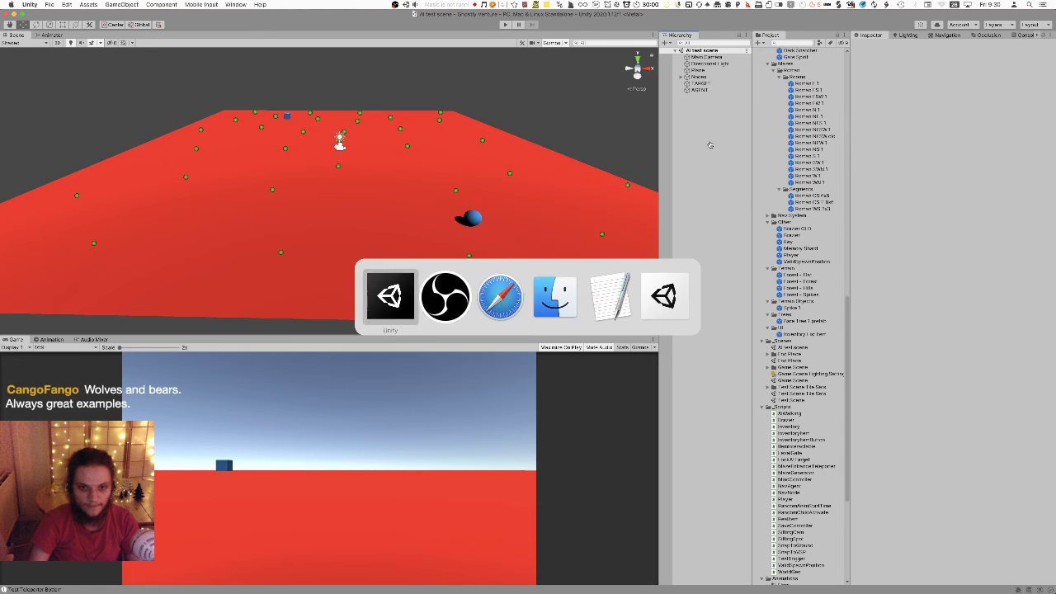
- Open the NavAgent script from the project's scripts folder in Sublime Text and enlarge the code's font size for reading
scroll(802, 454, "down", 4)
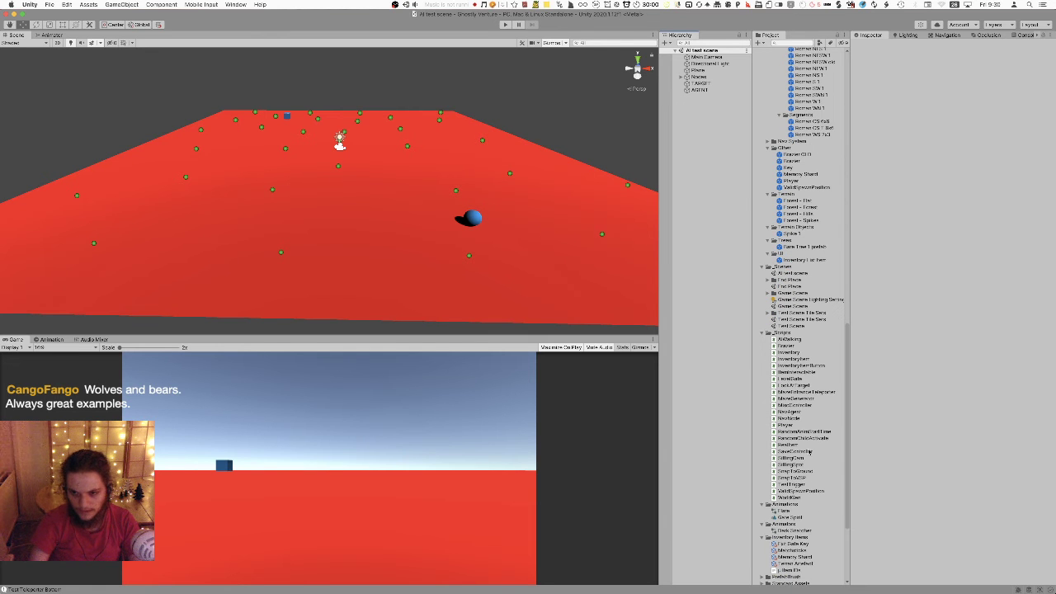
double_click(805, 411)
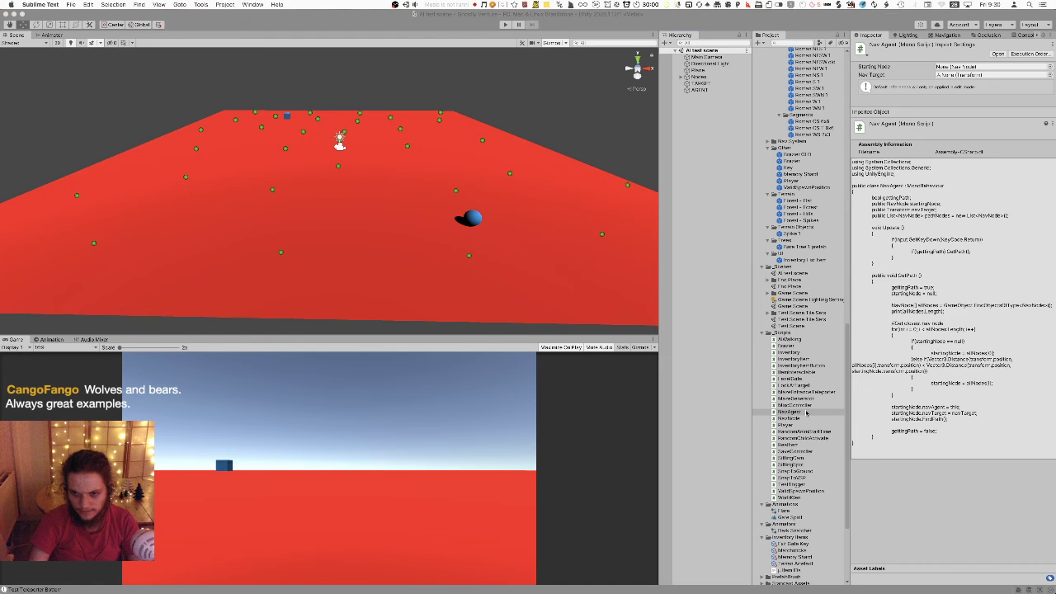
left_click(541, 191)
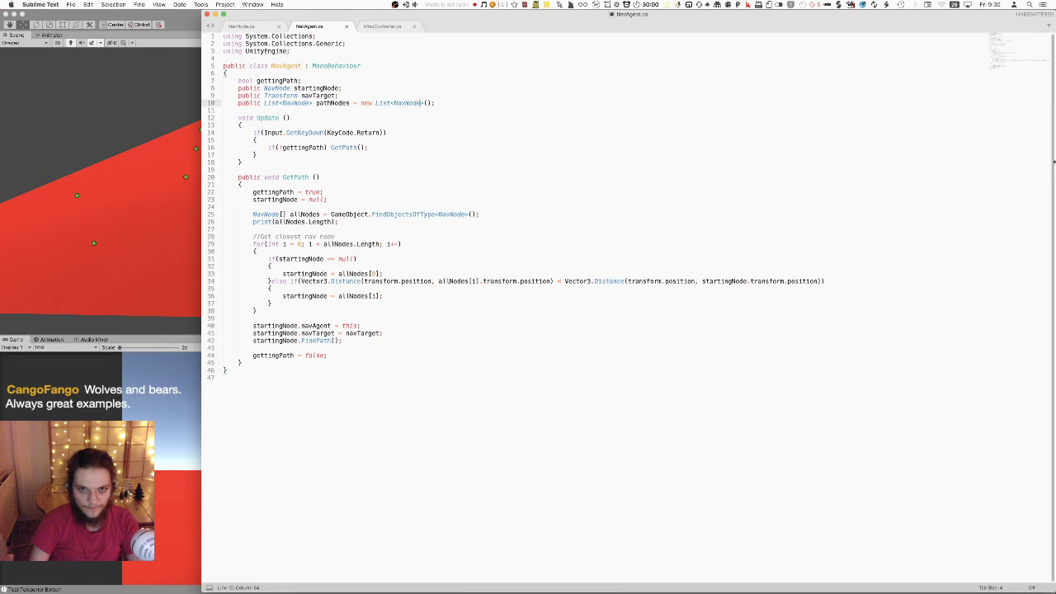
key("super+equal")
key("super+equal")
key("super+equal")
key("super+equal")
key("super+equal")
key("super+equal")
key("super+equal")
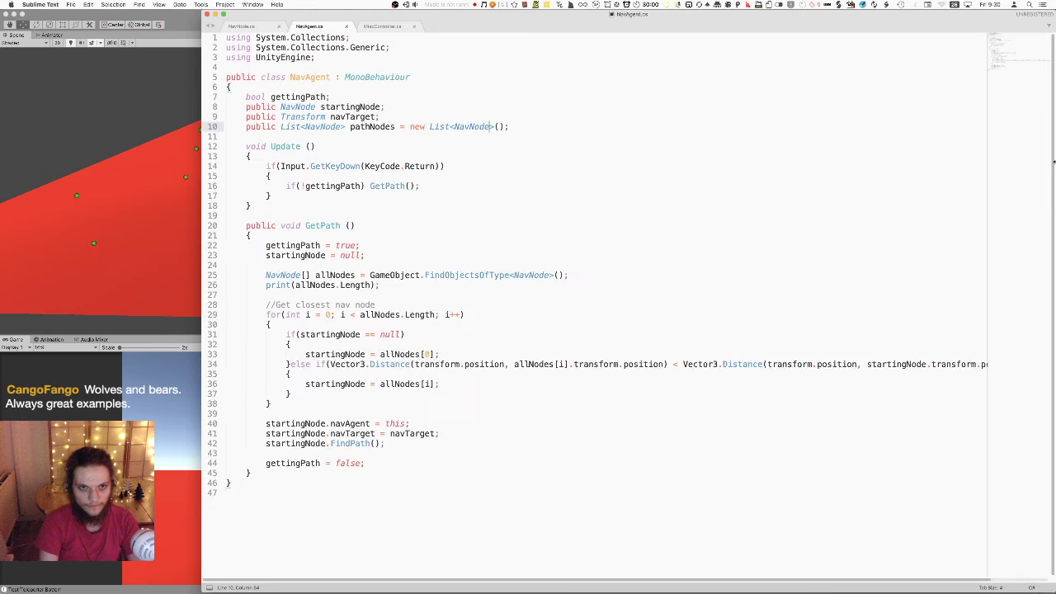
- Enlarge the NavAgent code's font size further for easier reading
key("super+equal")
key("super+equal")
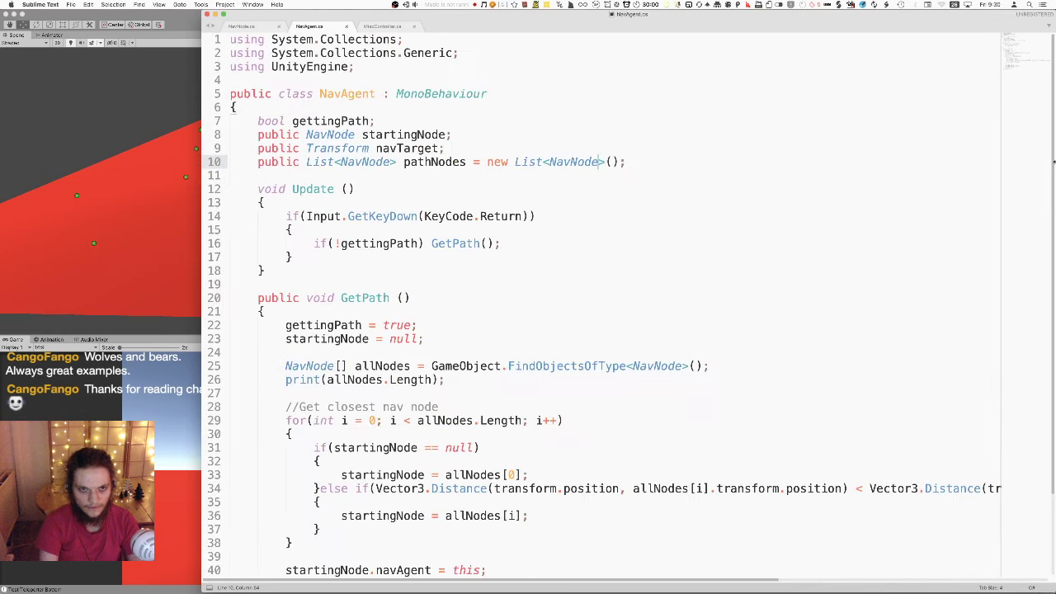
key("super+equal")
key("super+equal")
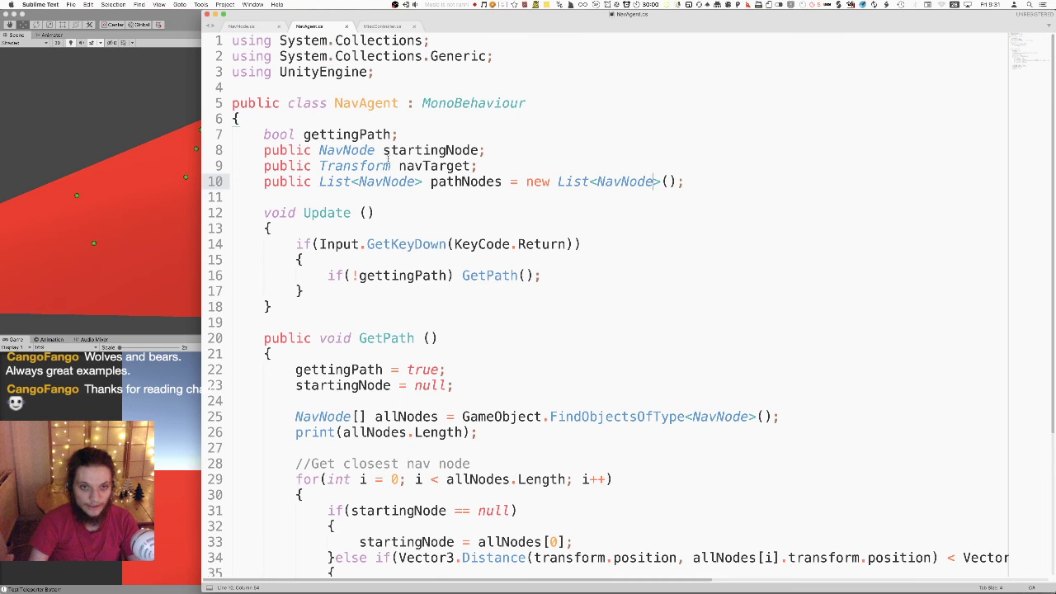
- Examine the Return key check in Update, then GetPath's allNodes lookup and its closest-node loop
scroll(396, 198, "down", 3)
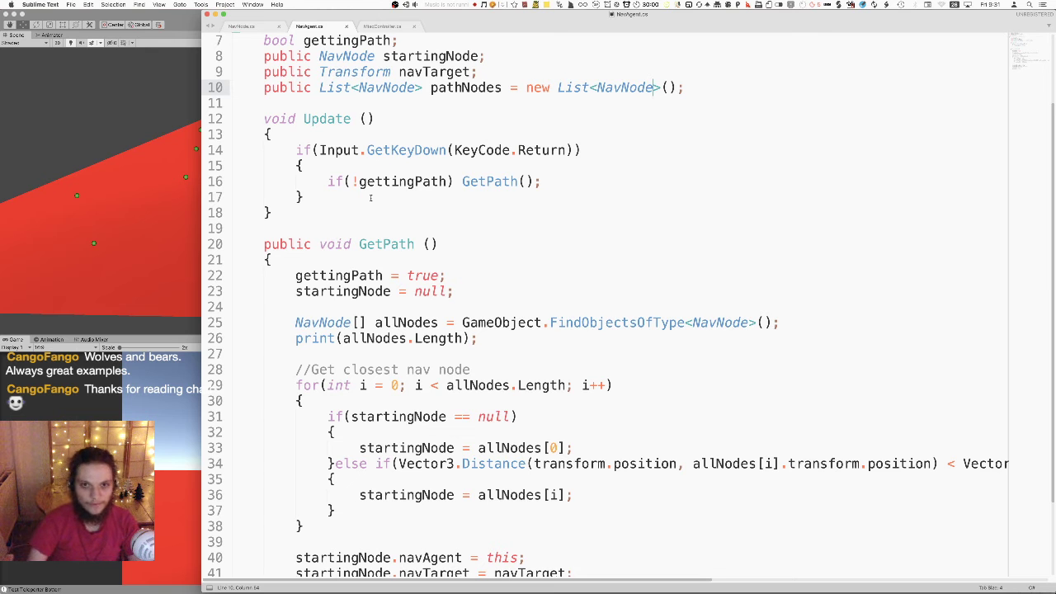
left_click(459, 159)
triple_click(462, 151)
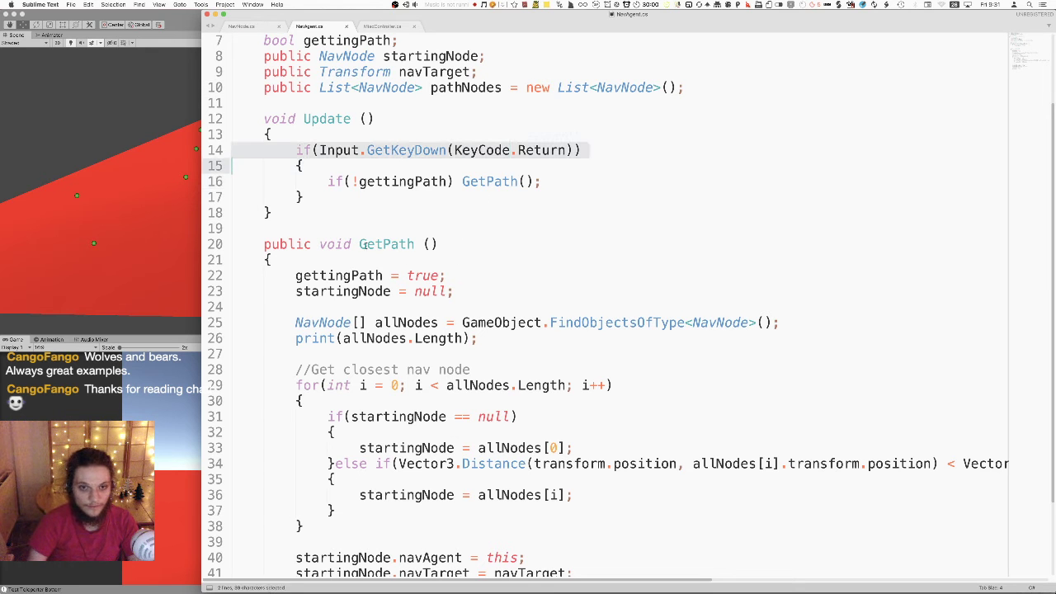
left_click_drag(365, 246, 457, 324)
scroll(495, 306, "down", 3)
left_click(423, 193)
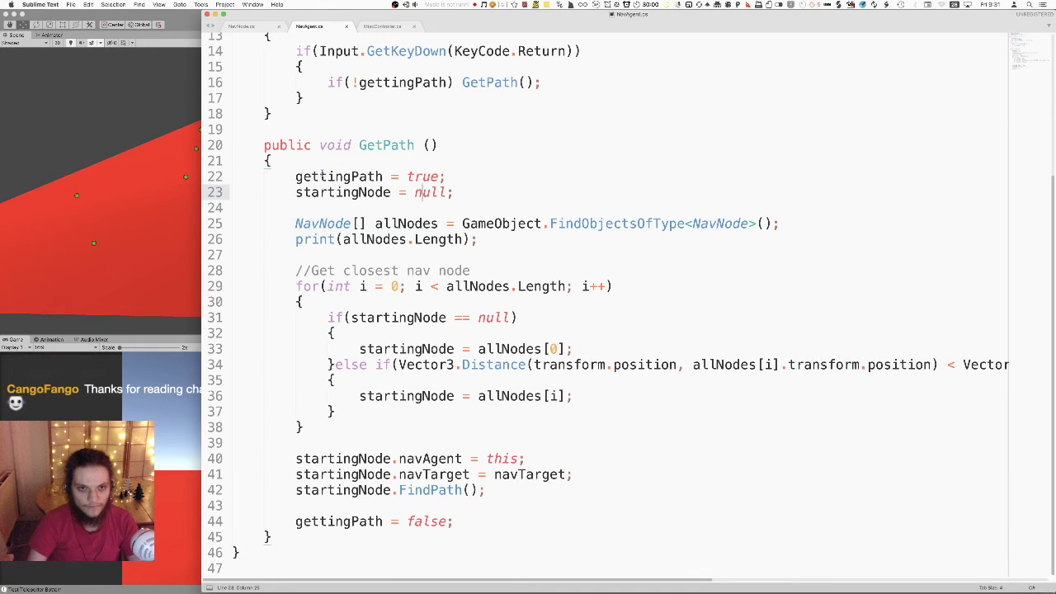
left_click_drag(295, 223, 792, 218)
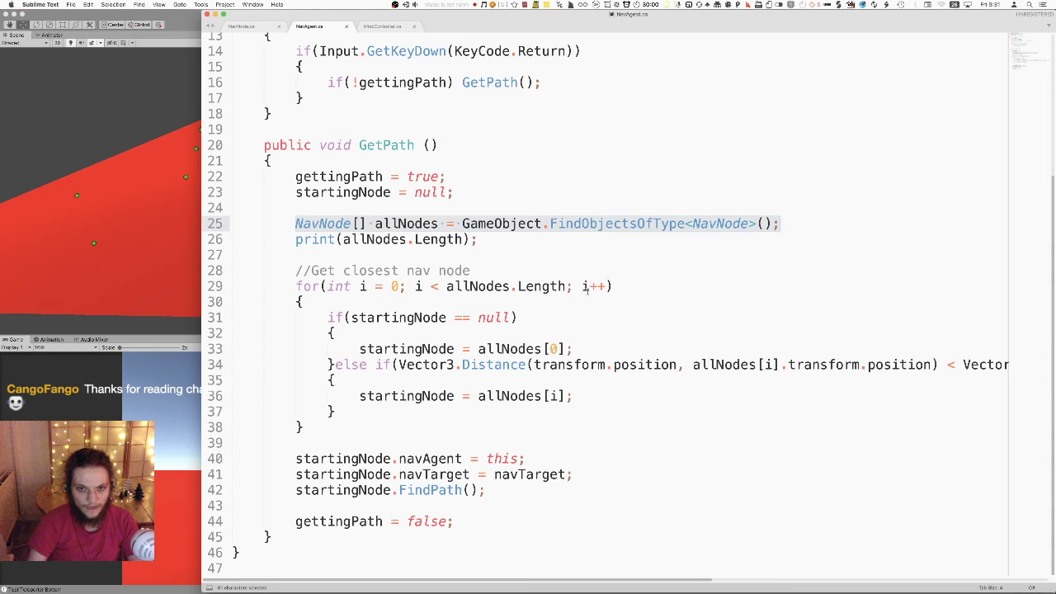
left_click_drag(295, 287, 456, 423)
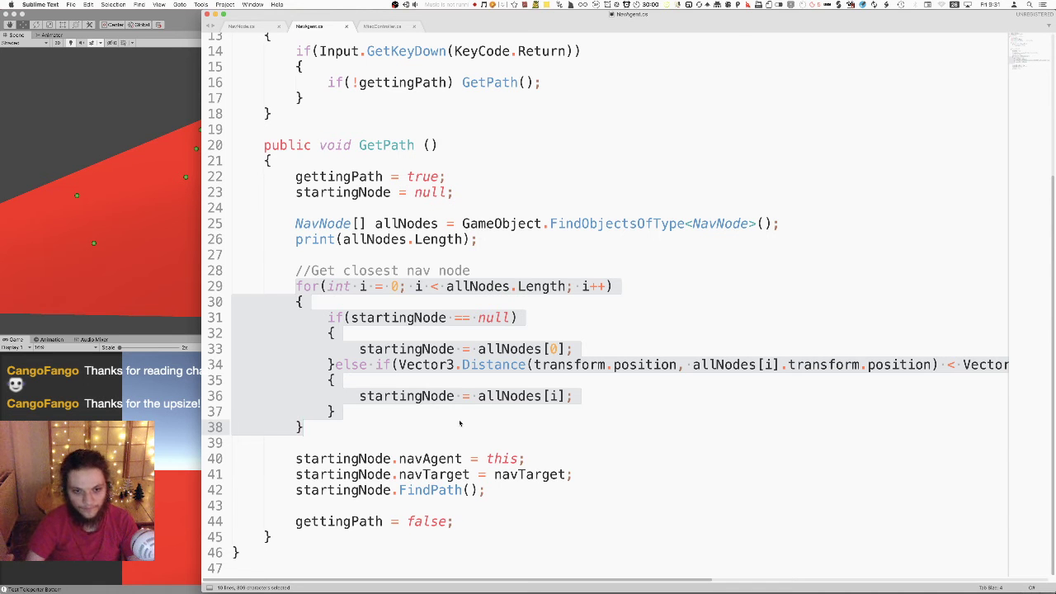
- Examine the end of GetPath: the startingNode navAgent and navTarget assignments, the FindPath call and the gettingPath reset
left_click(359, 459)
left_click_drag(297, 458, 280, 478)
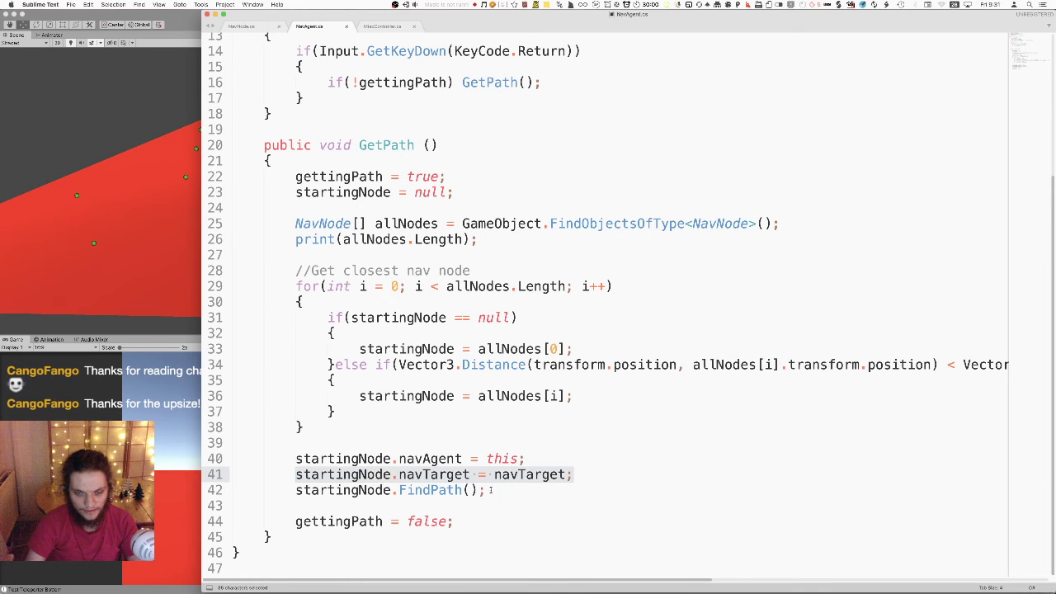
triple_click(443, 459)
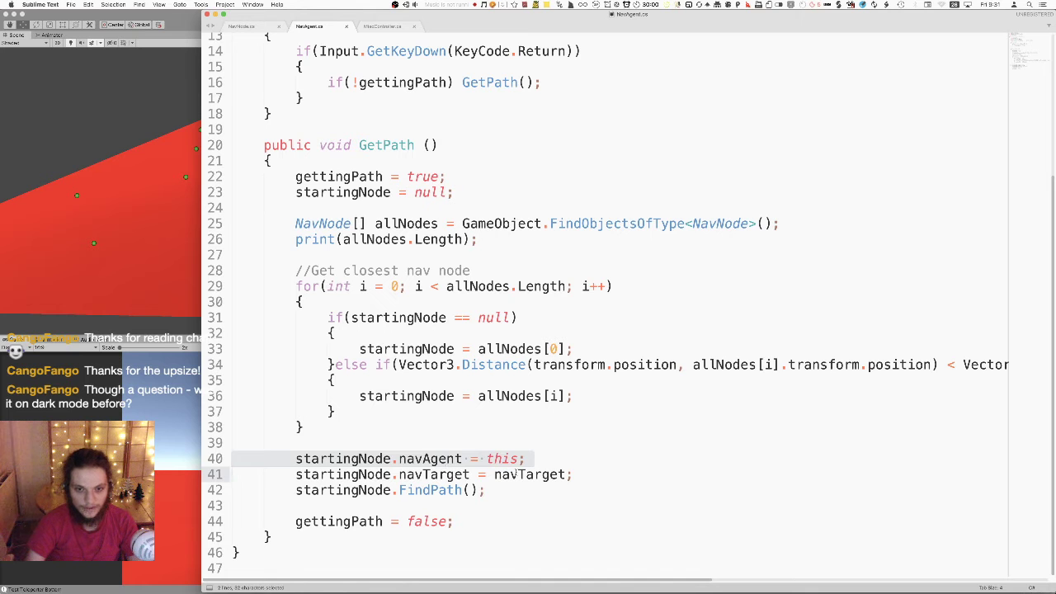
triple_click(517, 474)
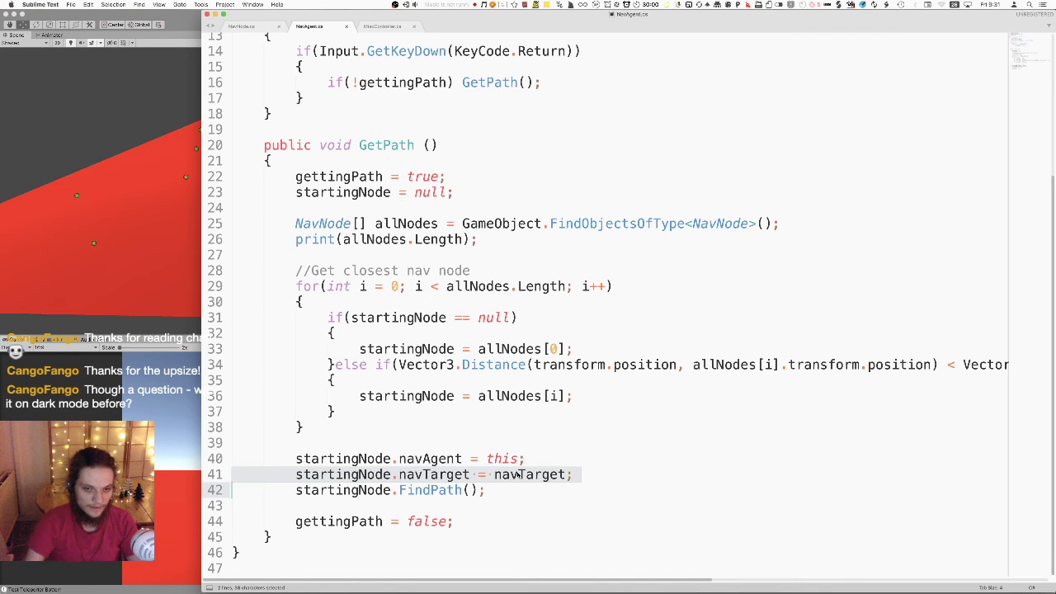
left_click_drag(485, 491, 294, 491)
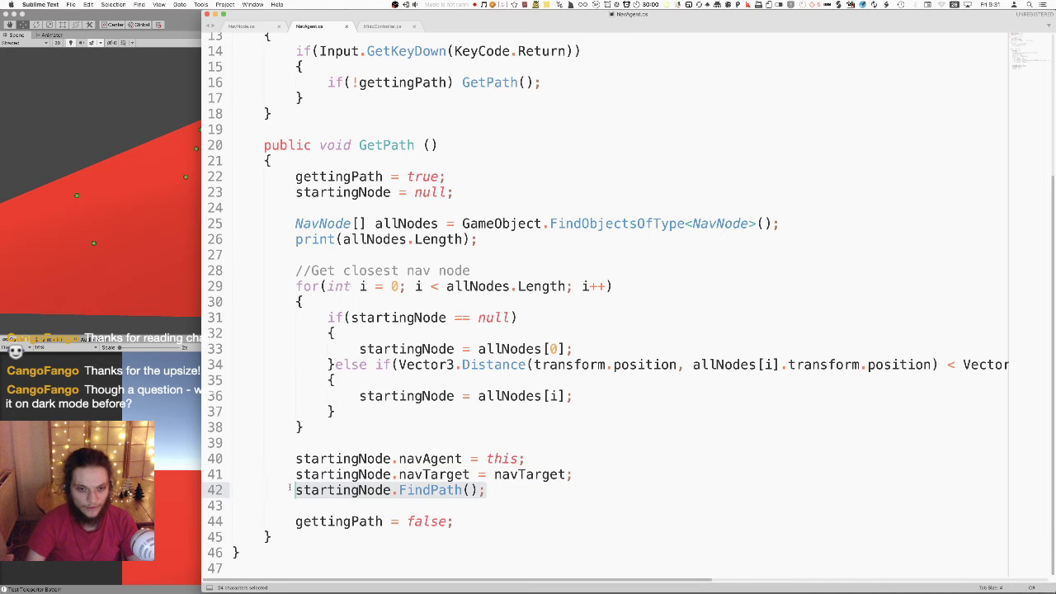
left_click_drag(454, 522, 292, 525)
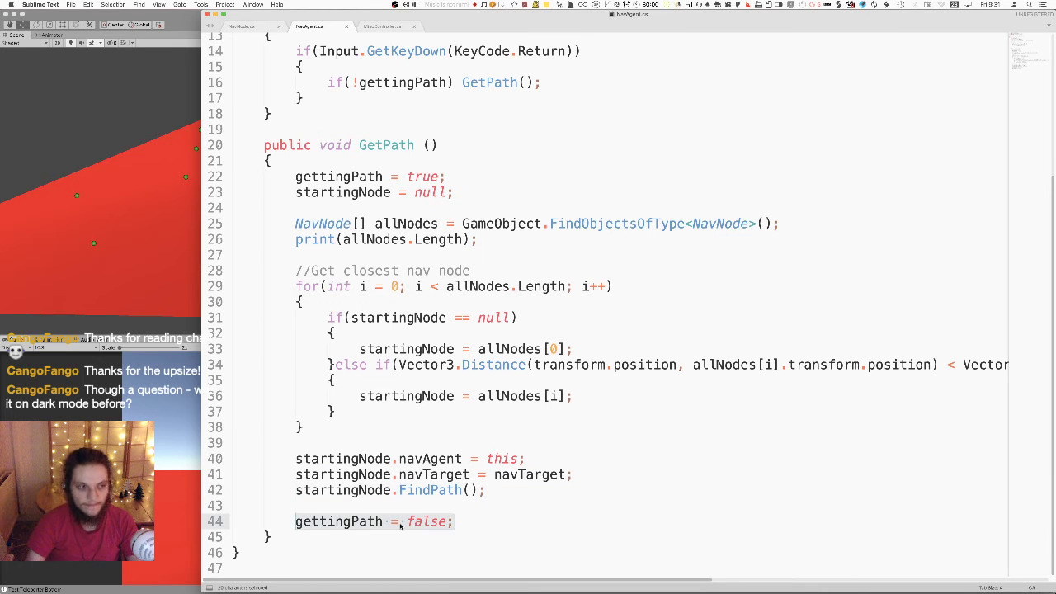
left_click(482, 491)
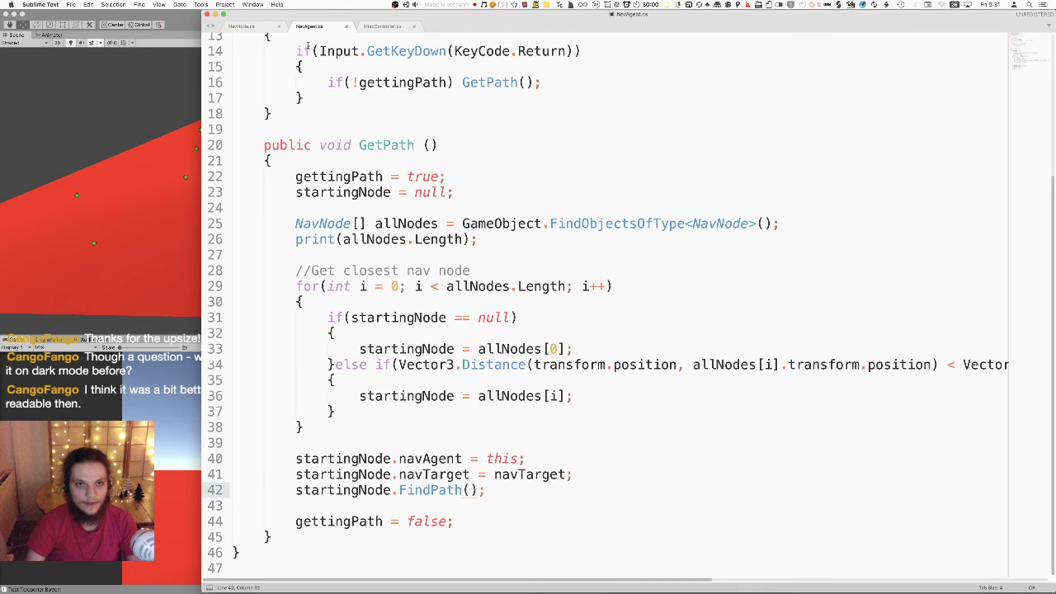
- Trace the FindPath call in NavAgent to its method declaration in the NavNode script
left_click(264, 28)
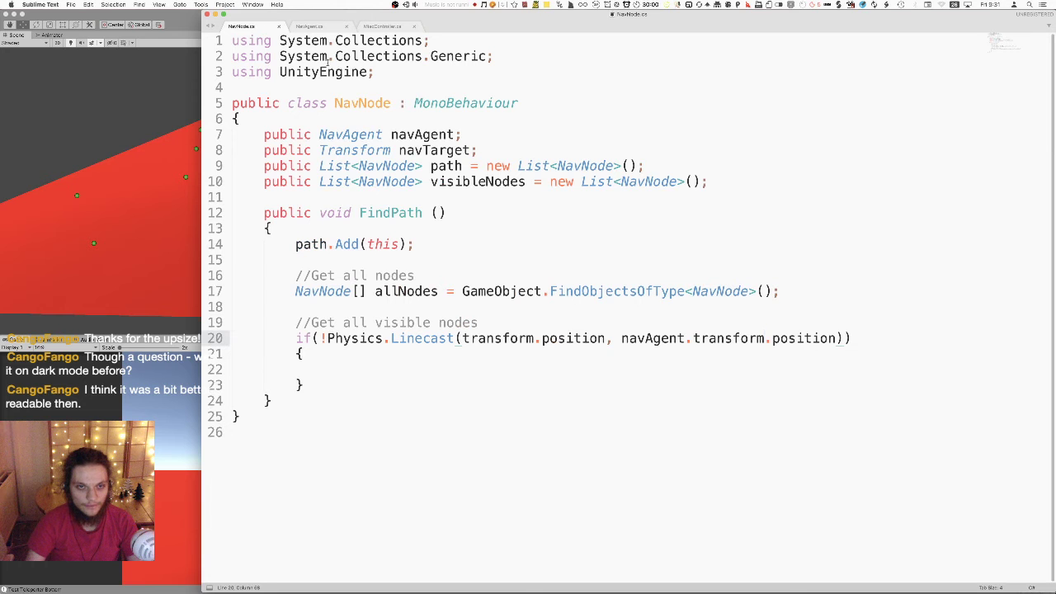
double_click(390, 212)
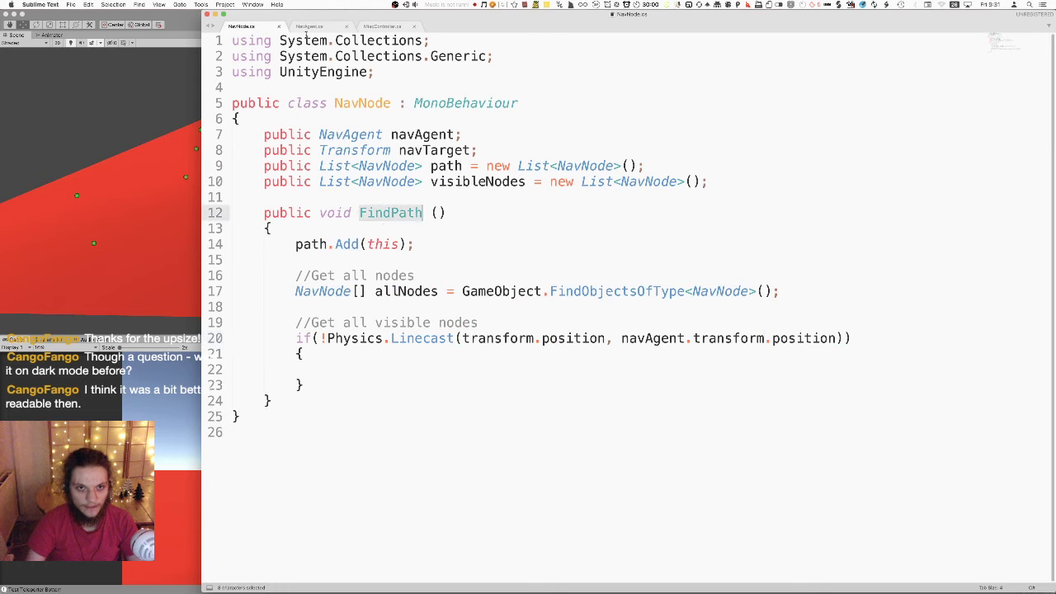
left_click(309, 27)
left_click(435, 490)
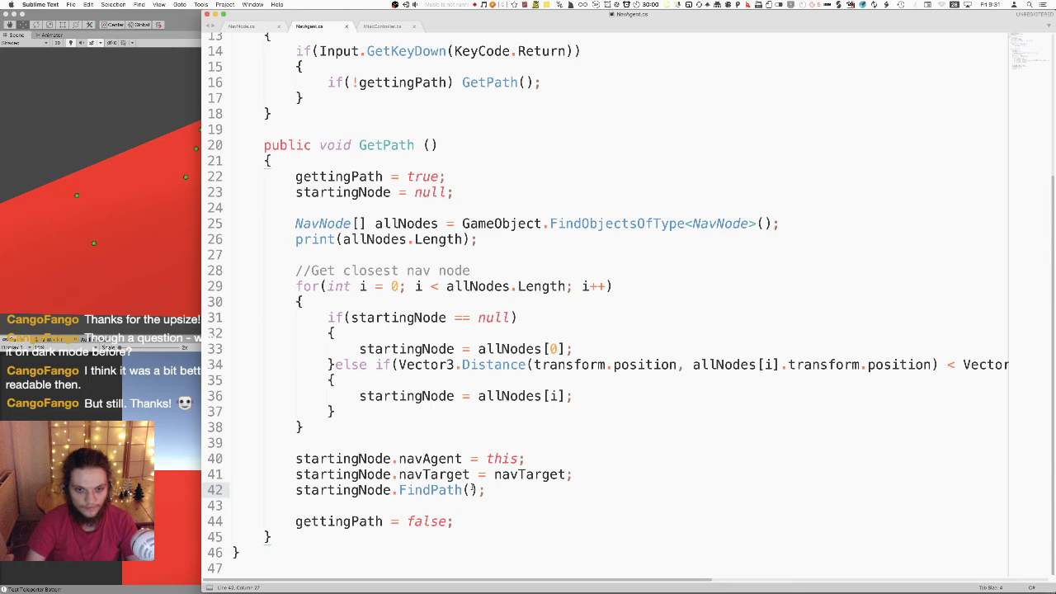
left_click(252, 25)
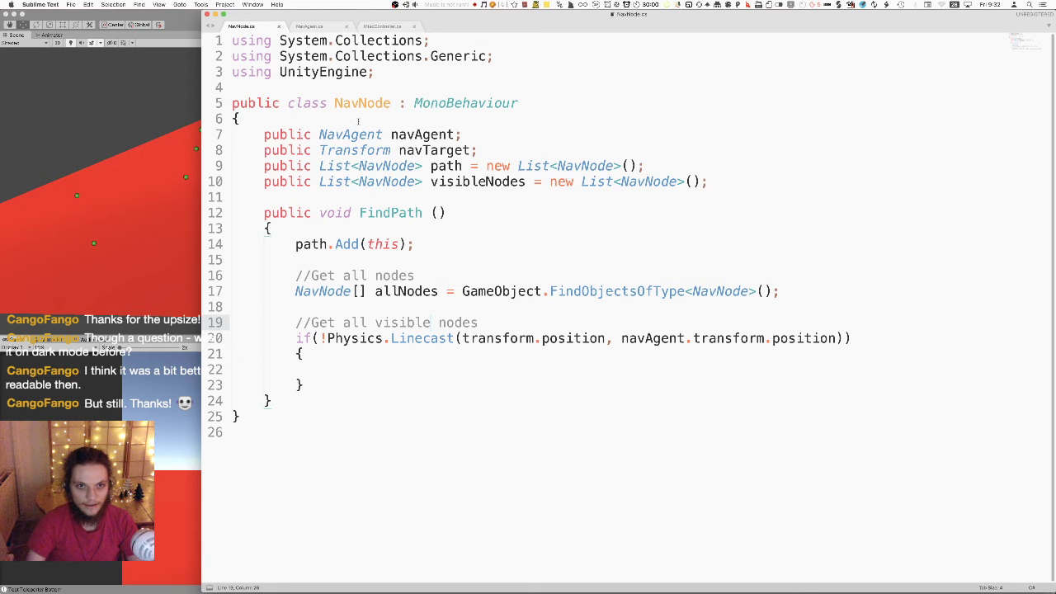
triple_click(365, 213)
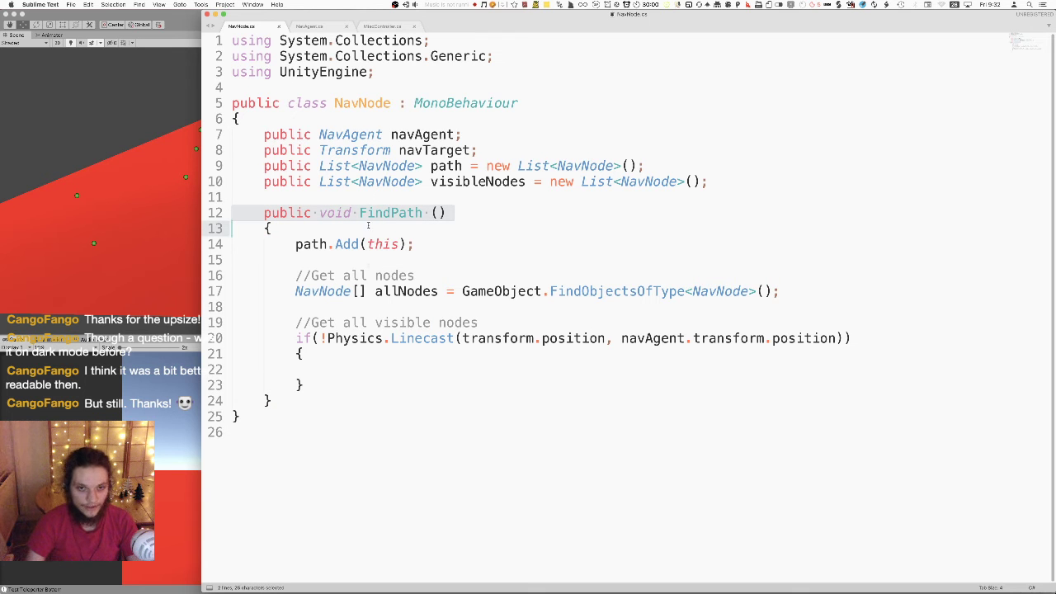
left_click(369, 224)
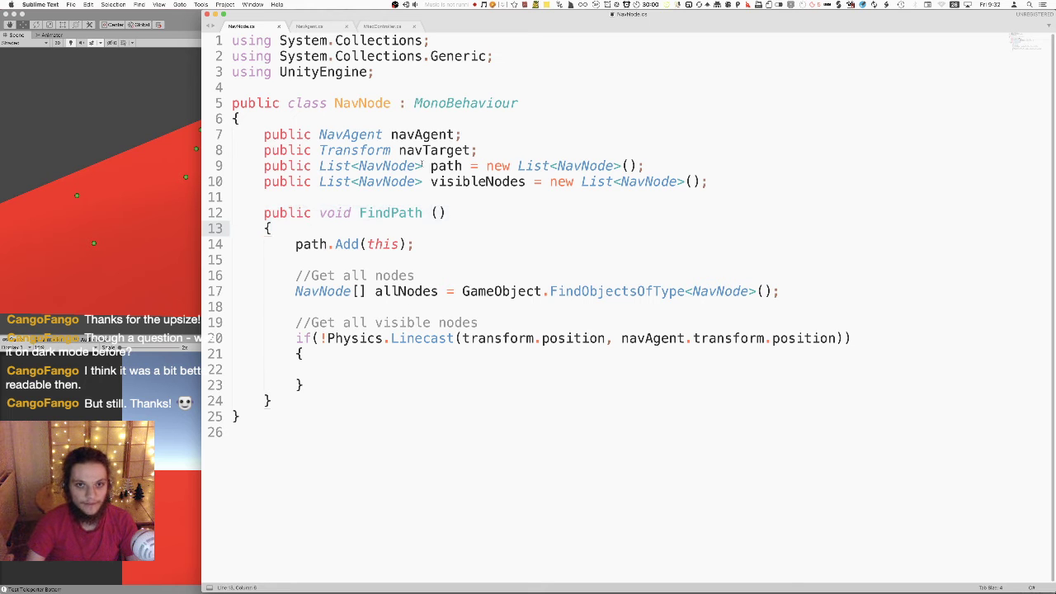
- Examine NavNode's public fields one by one: navAgent, navTarget, the path list and the visibleNodes list
left_click(462, 136)
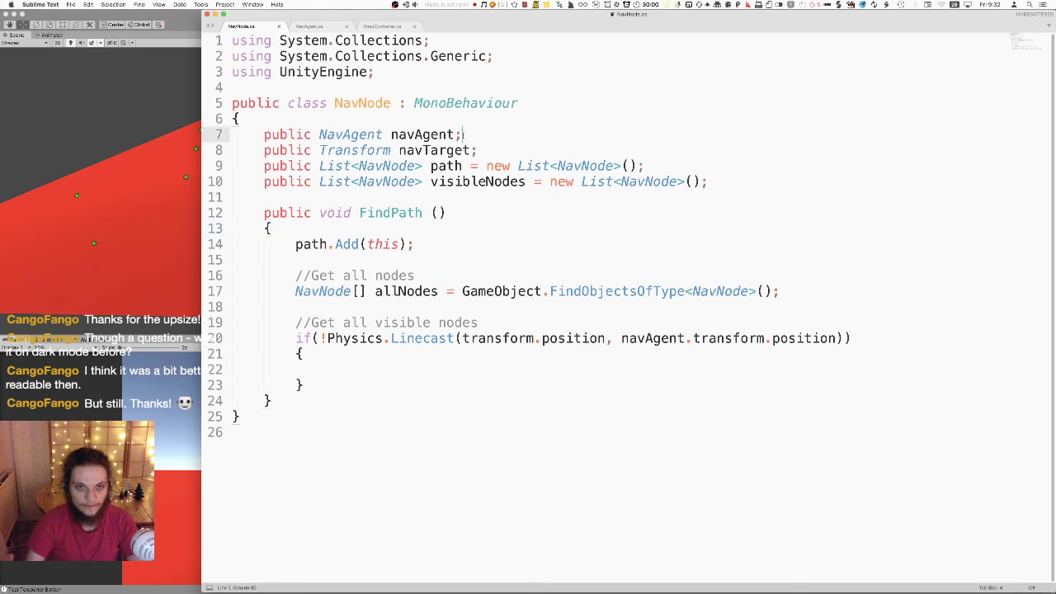
key("shift+Up")
key("shift+Right")
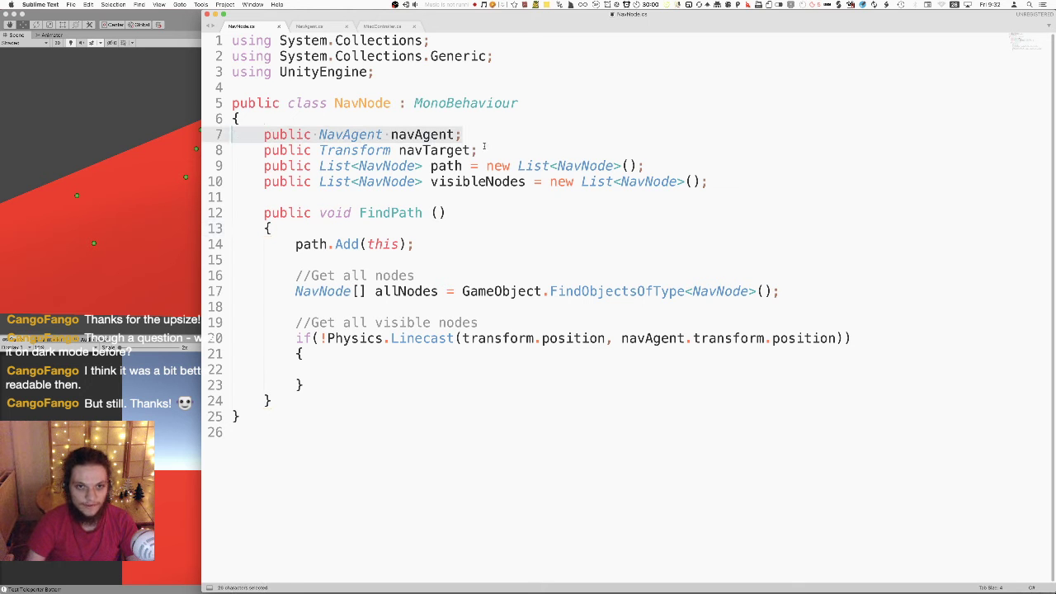
left_click_drag(478, 150, 264, 150)
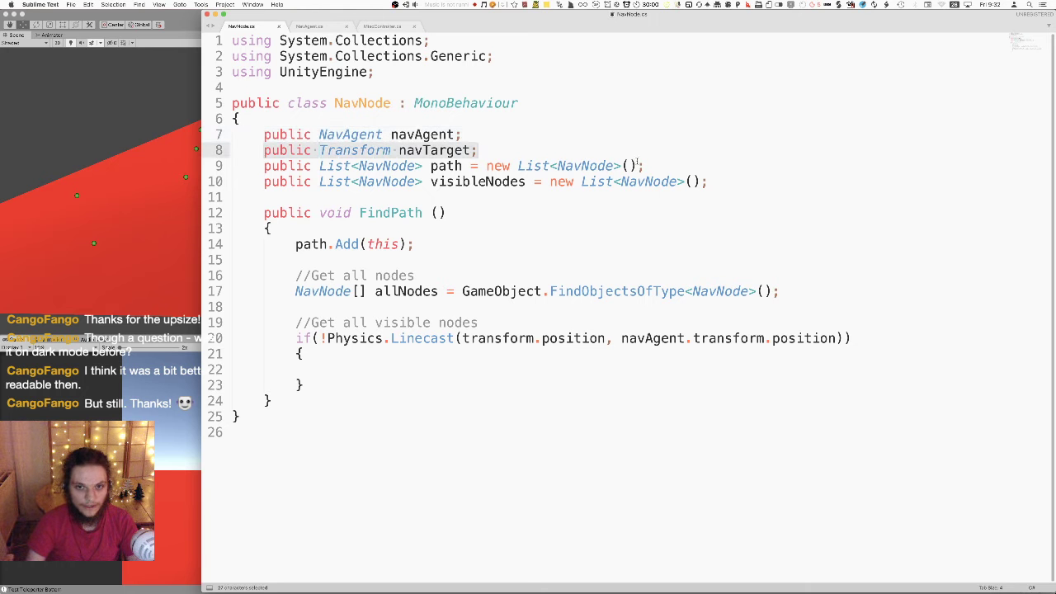
left_click_drag(485, 150, 226, 133)
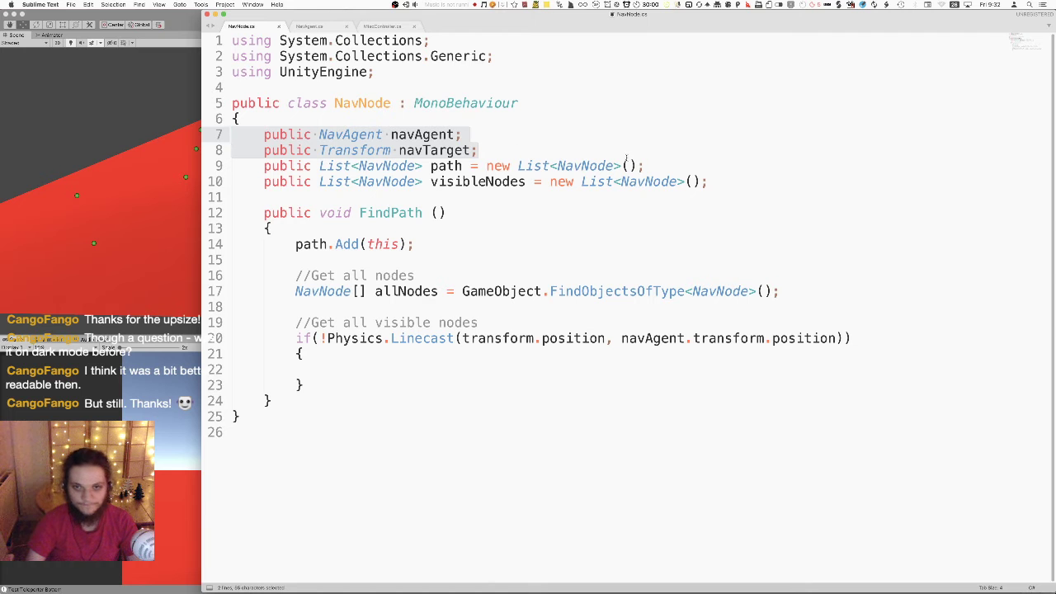
left_click_drag(645, 166, 247, 172)
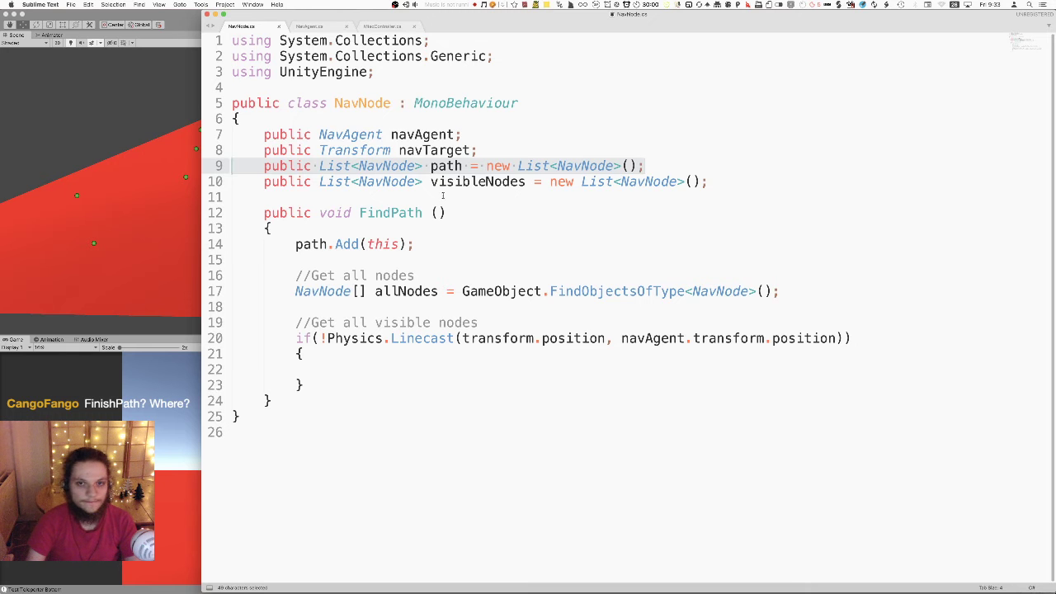
triple_click(450, 183)
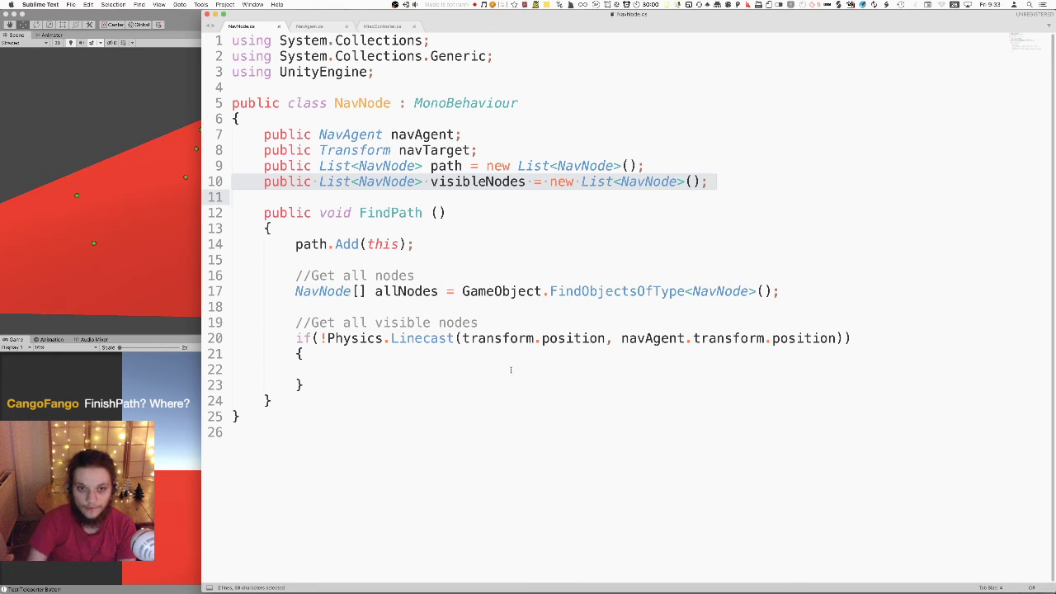
- Examine NavNode's FindPath method, covering path.Add(this), the path list it fills, the allNodes lookup and the Linecast condition
double_click(369, 214)
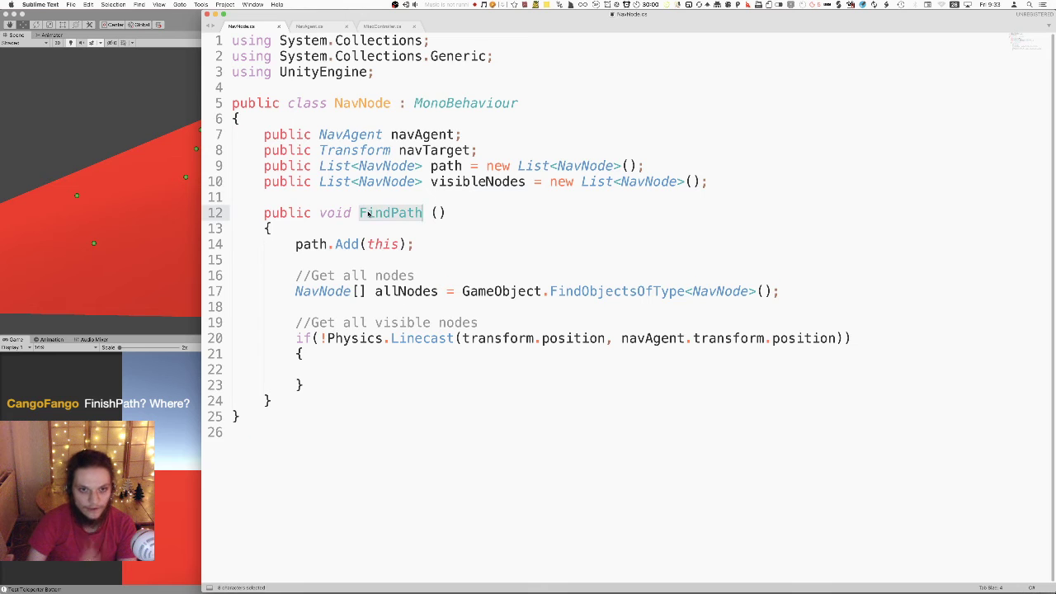
triple_click(369, 214)
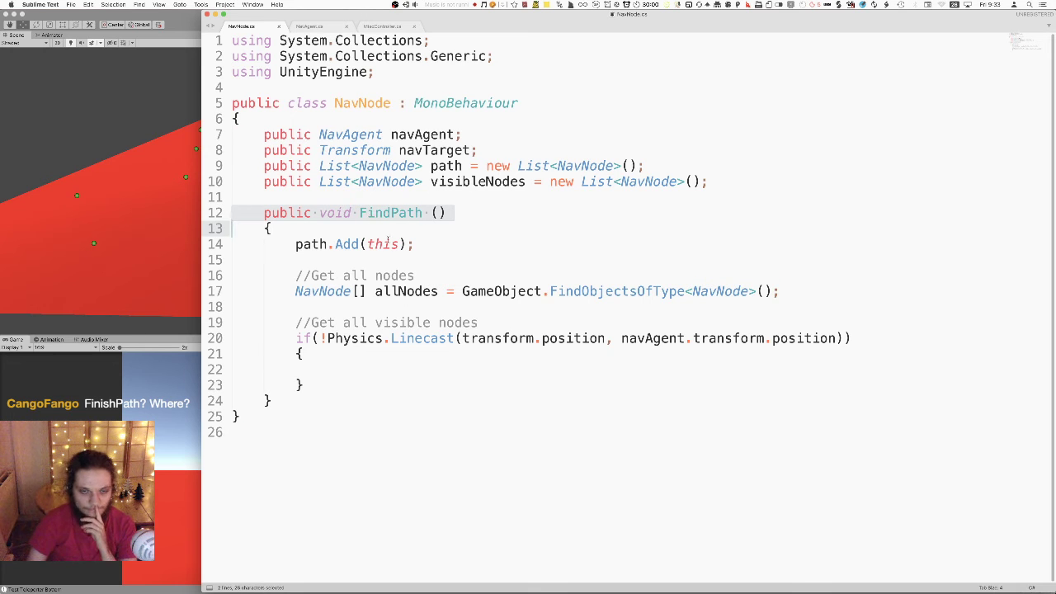
left_click_drag(425, 242, 242, 244)
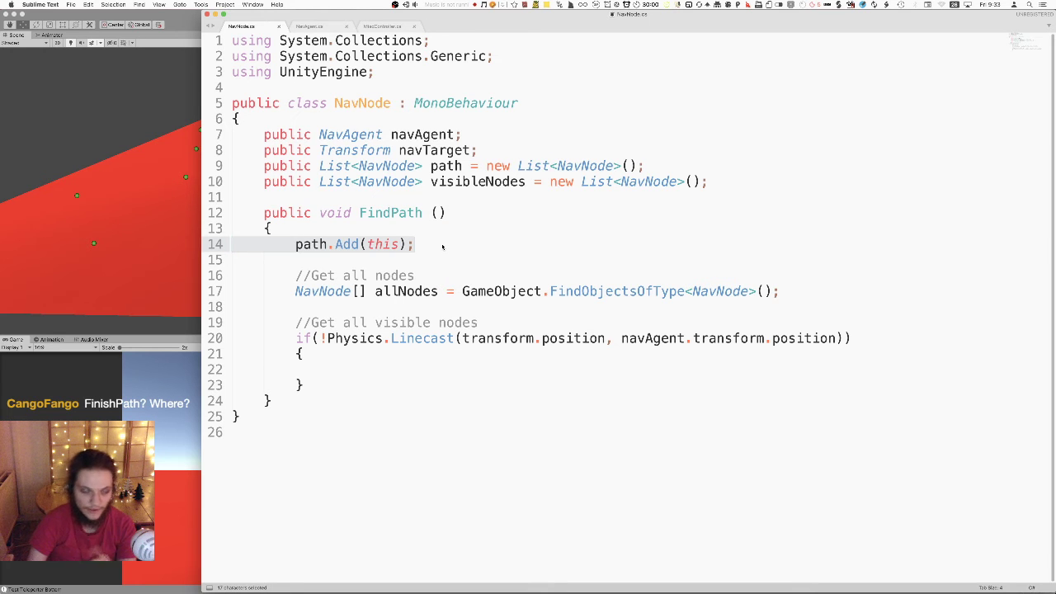
double_click(445, 165)
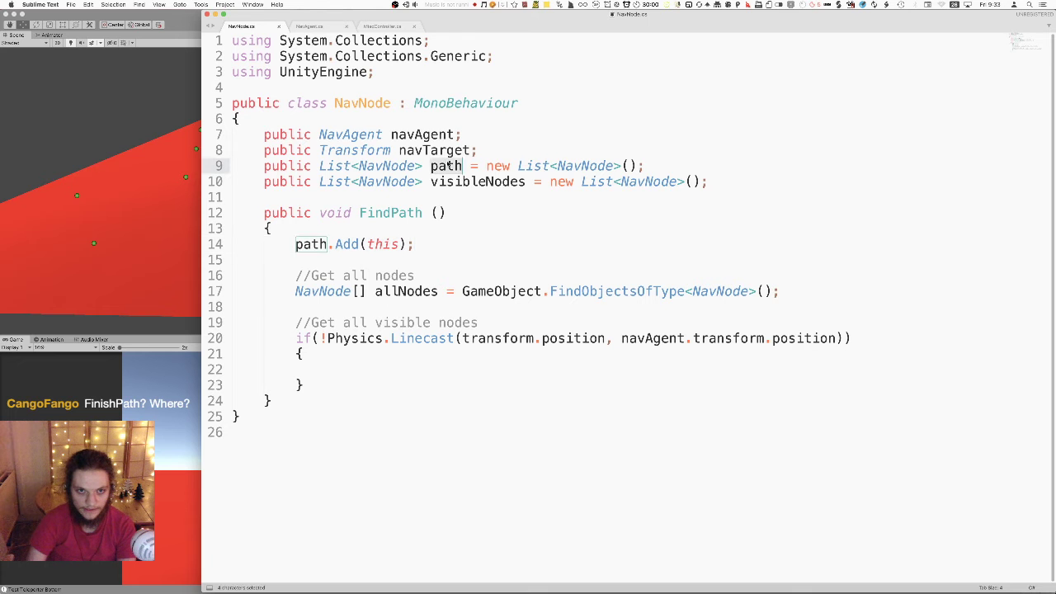
triple_click(449, 165)
left_click(431, 292)
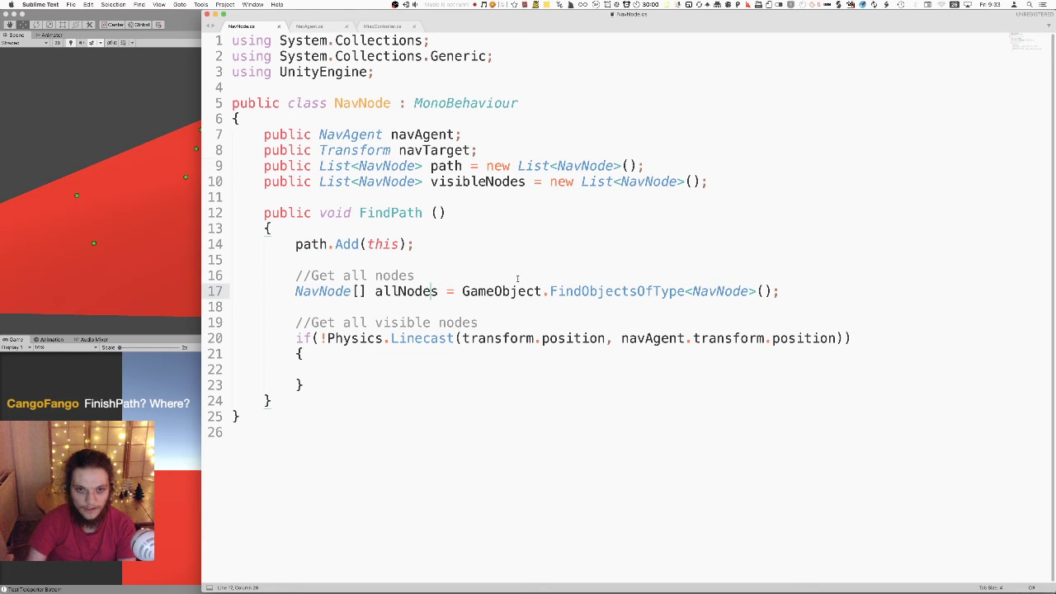
left_click_drag(782, 291, 294, 276)
left_click(346, 339)
left_click(320, 338)
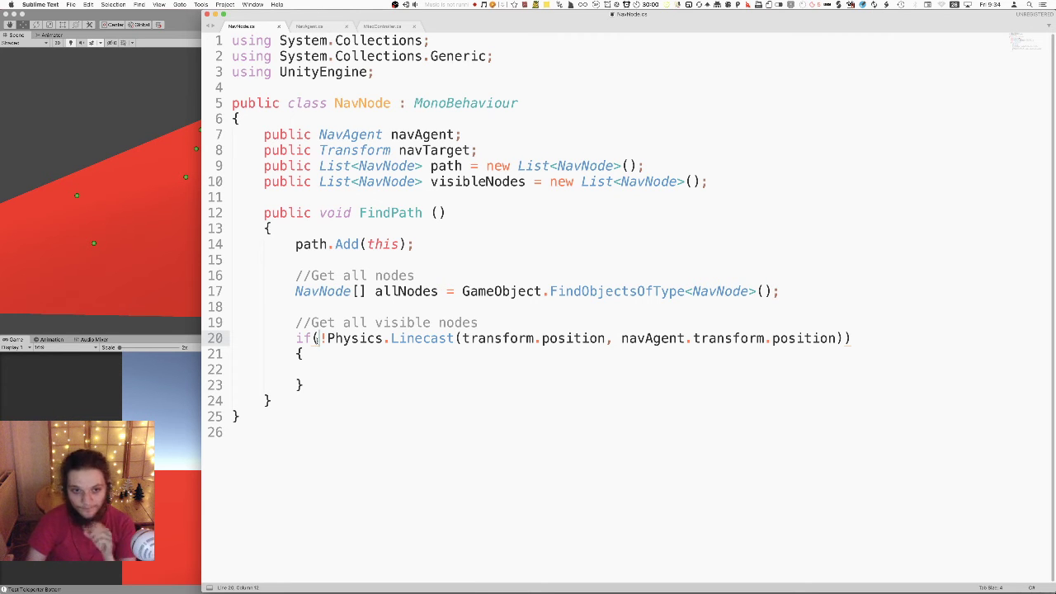
- Add an empty else block after the Linecast if block in FindPath
key("Down")
key("Down")
key("Down")
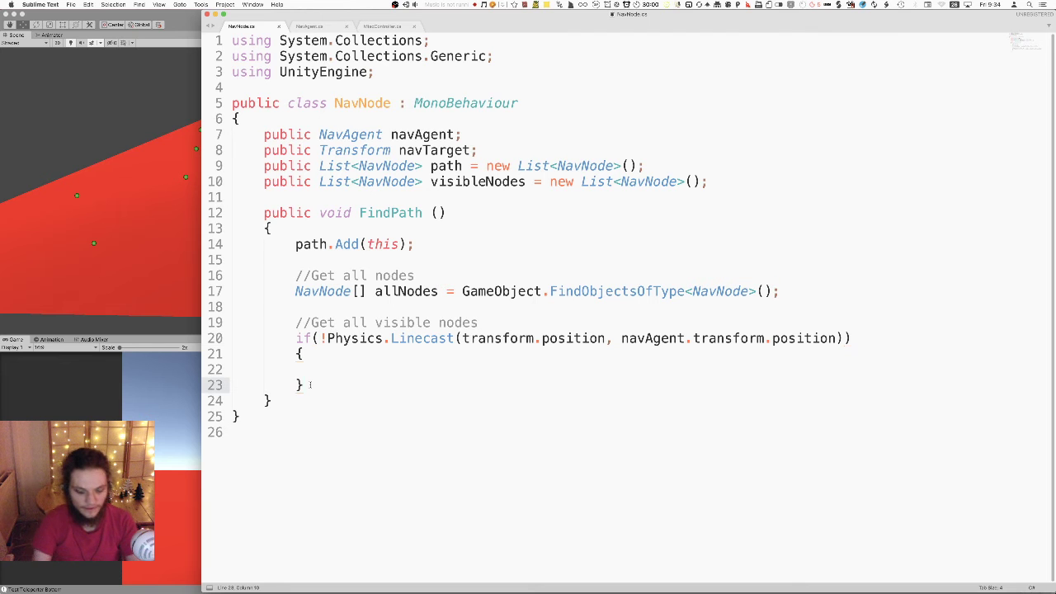
type("elwes")
key("BackSpace")
key("BackSpace")
key("BackSpace")
key("BackSpace")
key("BackSpace")
type("else{")
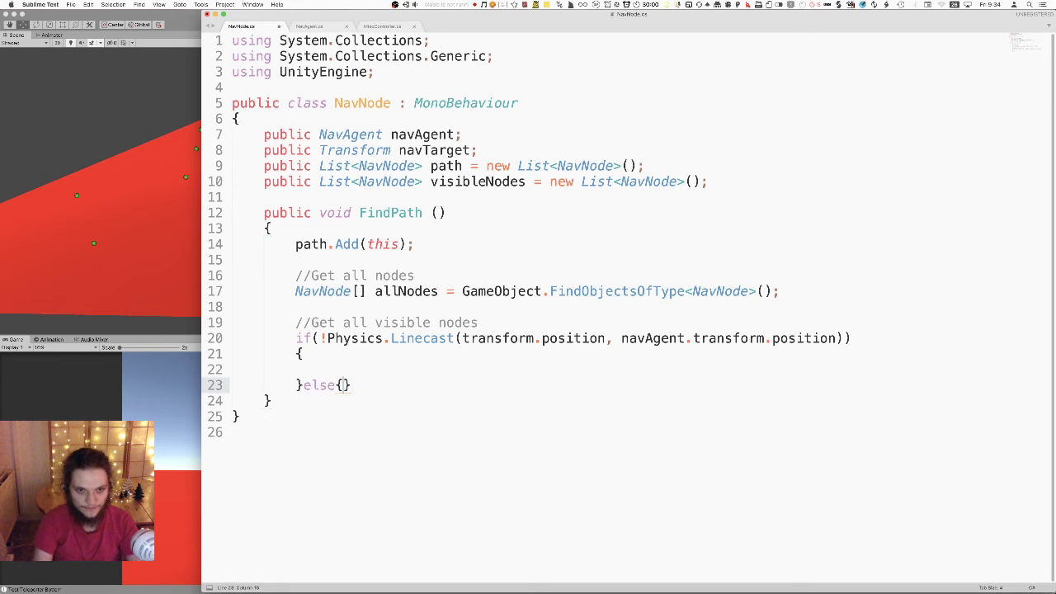
key("Return")
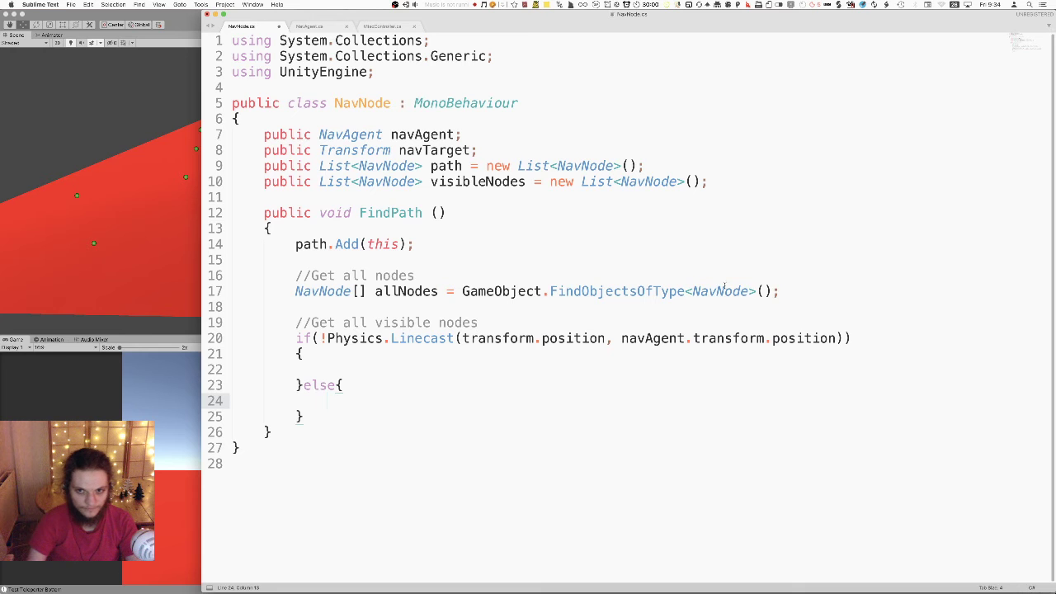
- Copy the allNodes lookup line and change the Linecast end point in FindPath from navAgent to navTarget
left_click_drag(783, 291, 290, 293)
key("ctrl+c")
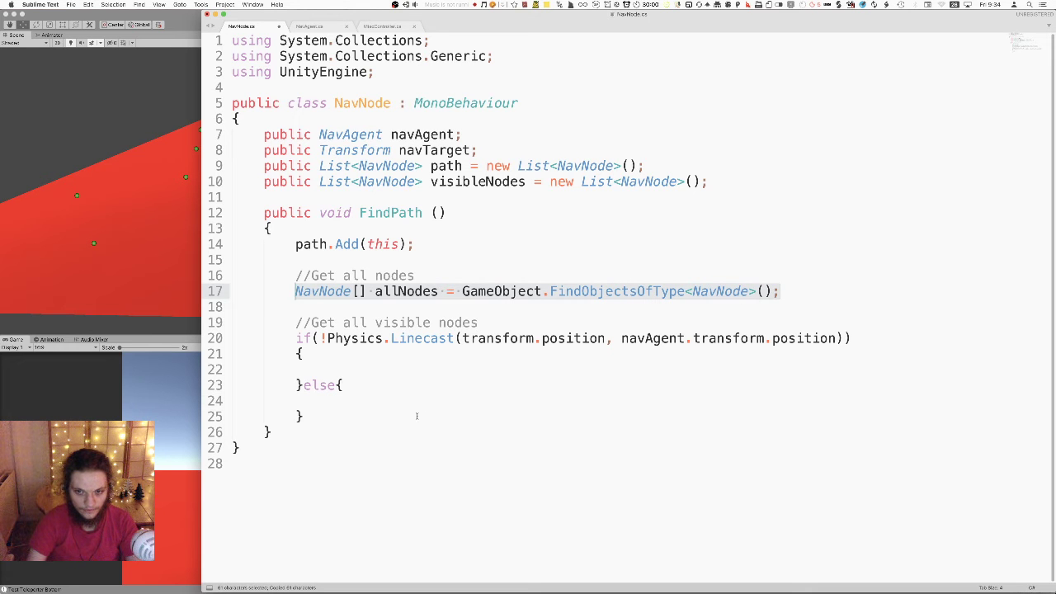
double_click(651, 339)
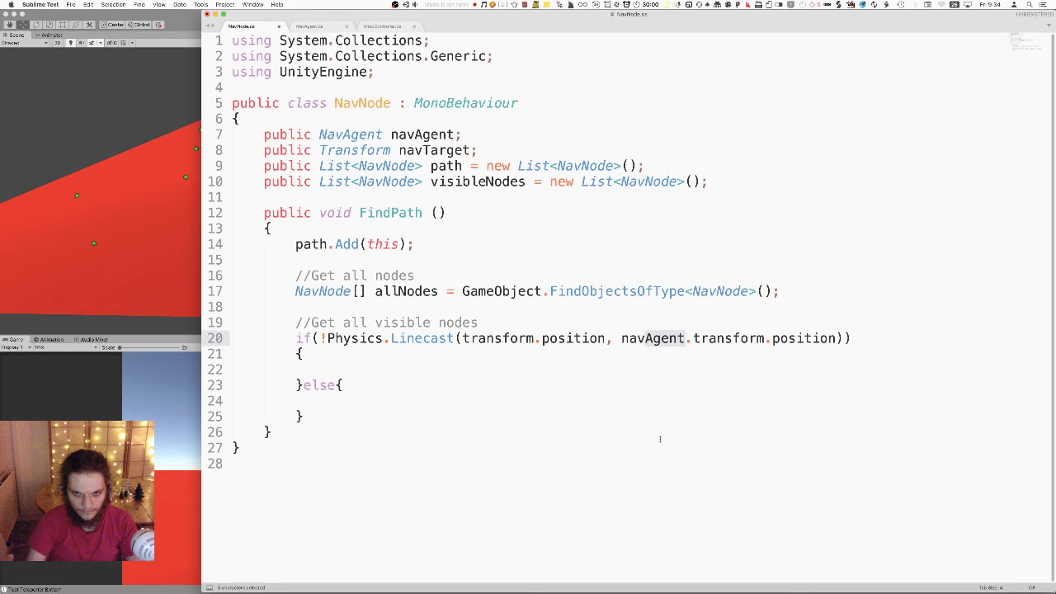
type("navTarget")
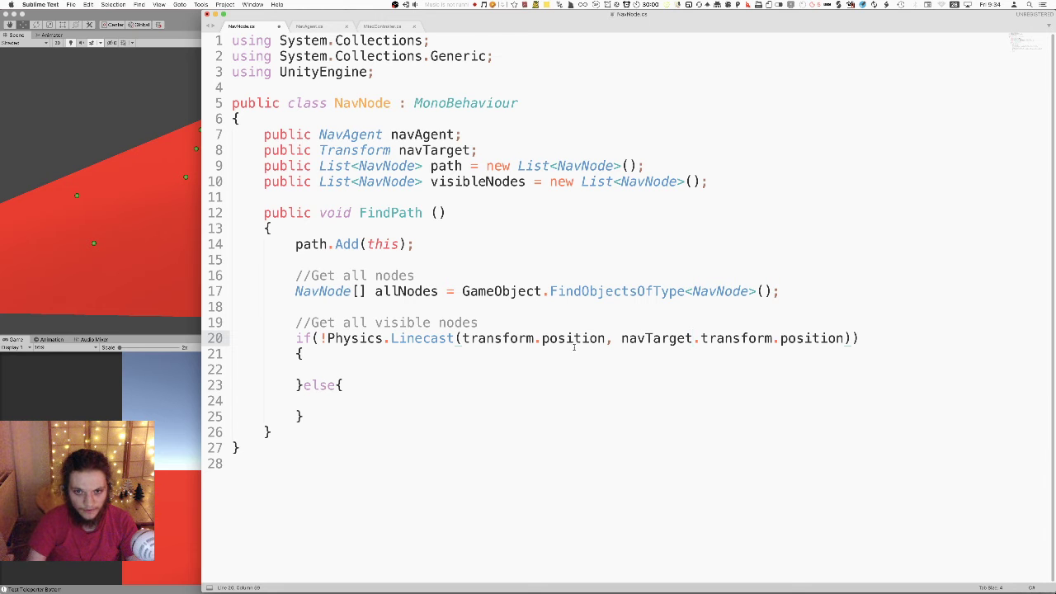
- Move the allNodes lookup into the else block, delete the original line with its "Get all nodes" comment, and save NavNode
left_click(393, 360)
left_click(394, 364)
key("ctrl+v")
key("ctrl+z")
left_click(385, 410)
left_click(382, 402)
key("ctrl+v")
left_click_drag(782, 291, 233, 276)
key("Delete")
key("Delete")
key("Delete")
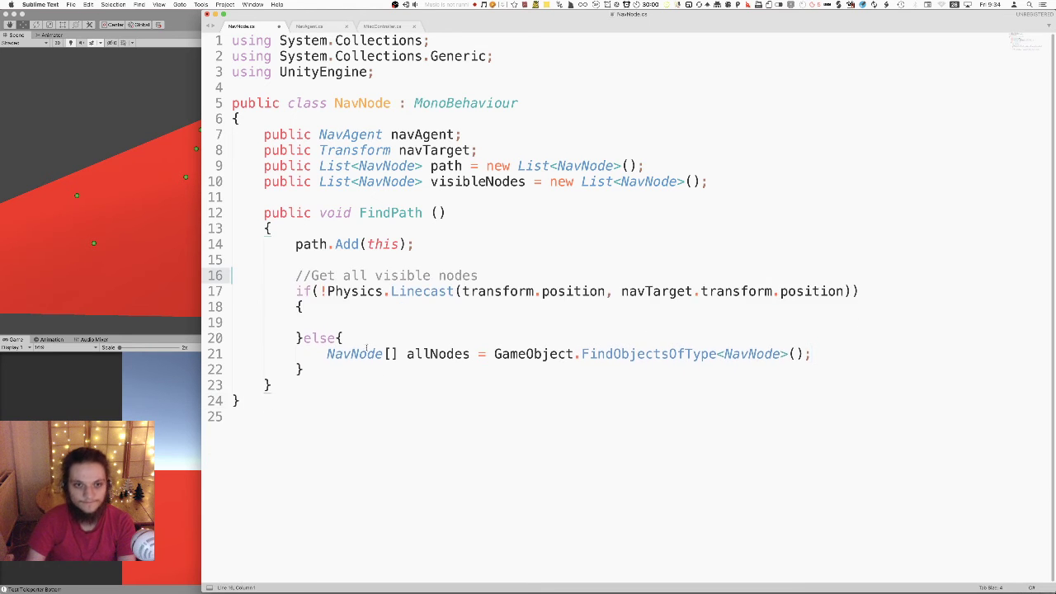
key("super+s")
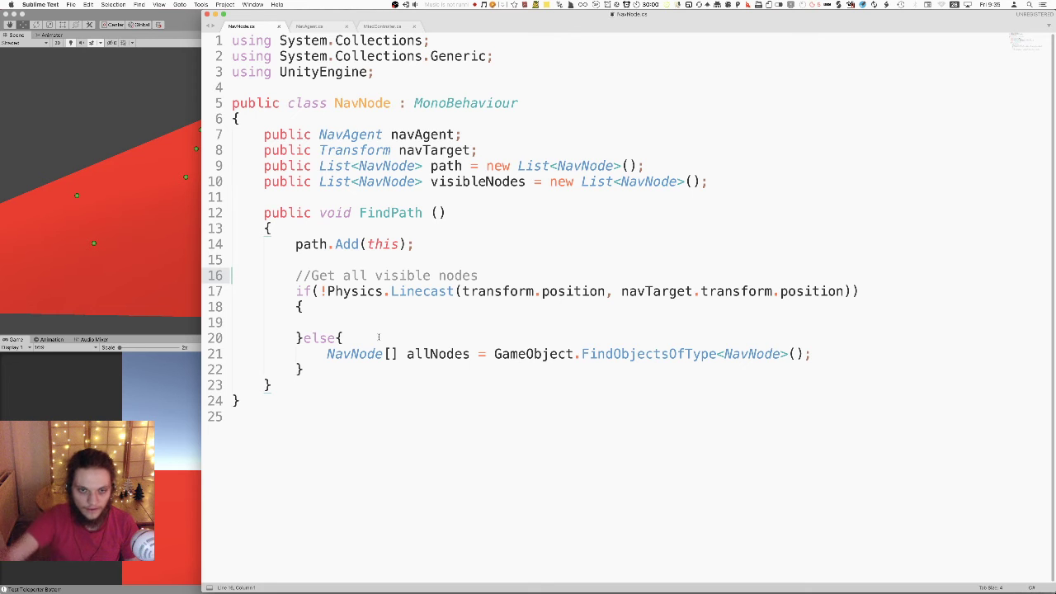
- Examine FindPath's Linecast check, covering its start position, its navTarget end position, and the if and else branches
left_click_drag(295, 292, 323, 327)
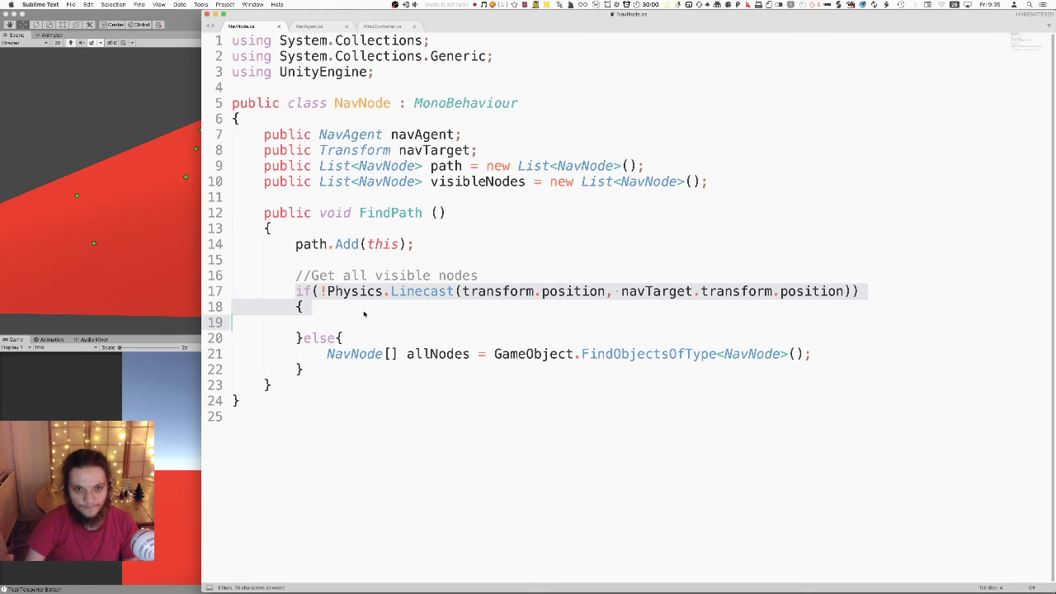
double_click(399, 292)
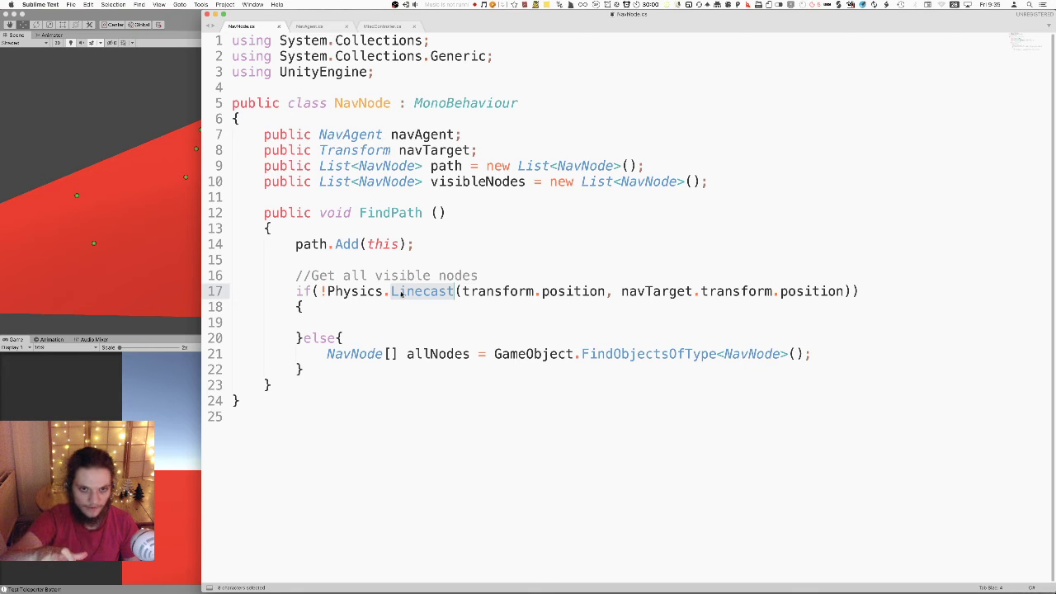
double_click(526, 291)
left_click_drag(526, 292, 568, 293)
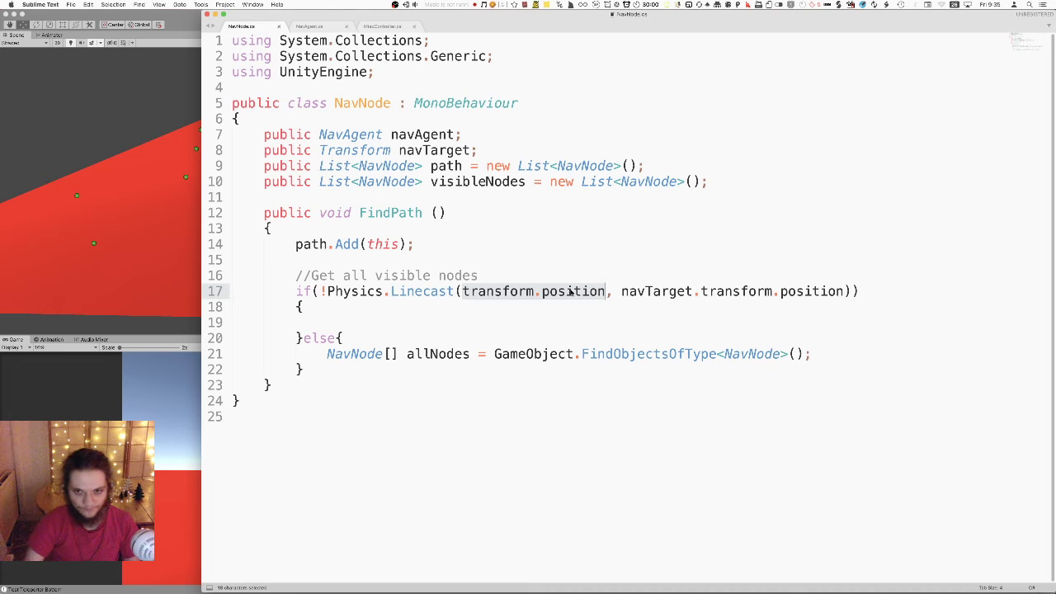
double_click(654, 292)
left_click_drag(654, 291, 801, 294)
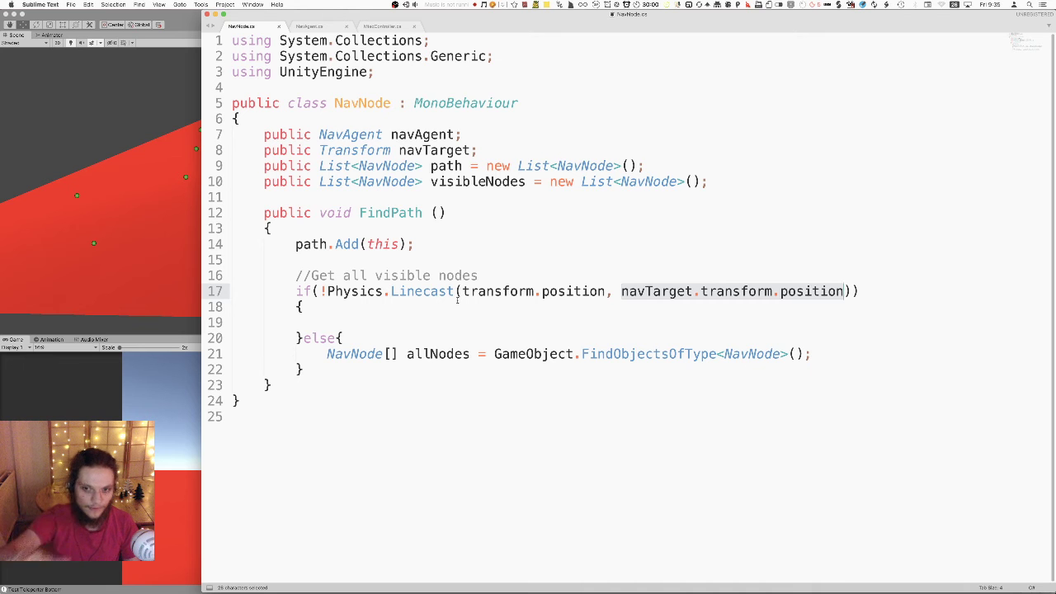
triple_click(335, 295)
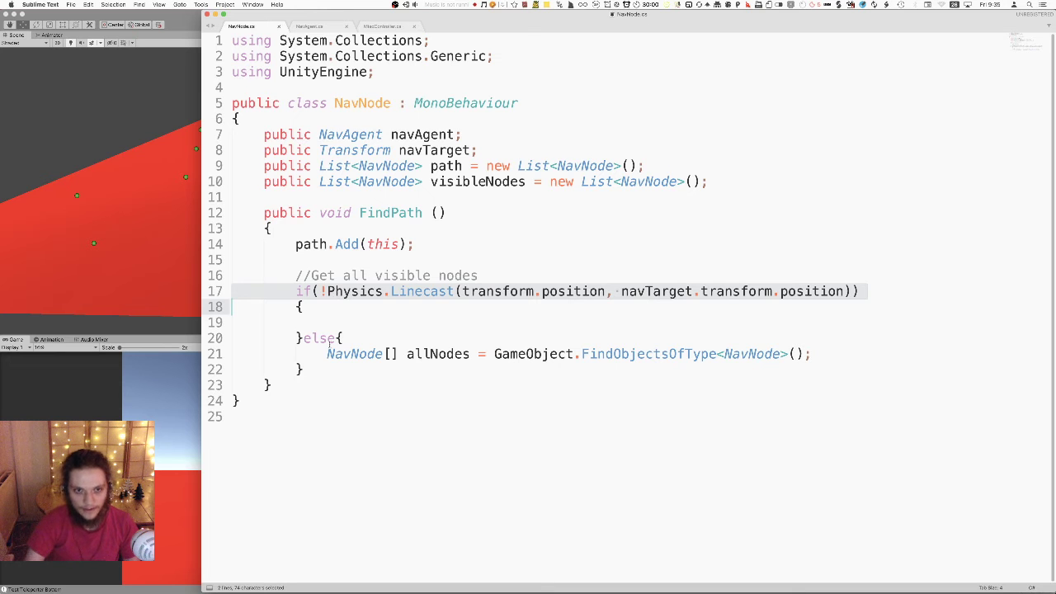
left_click_drag(303, 338, 324, 366)
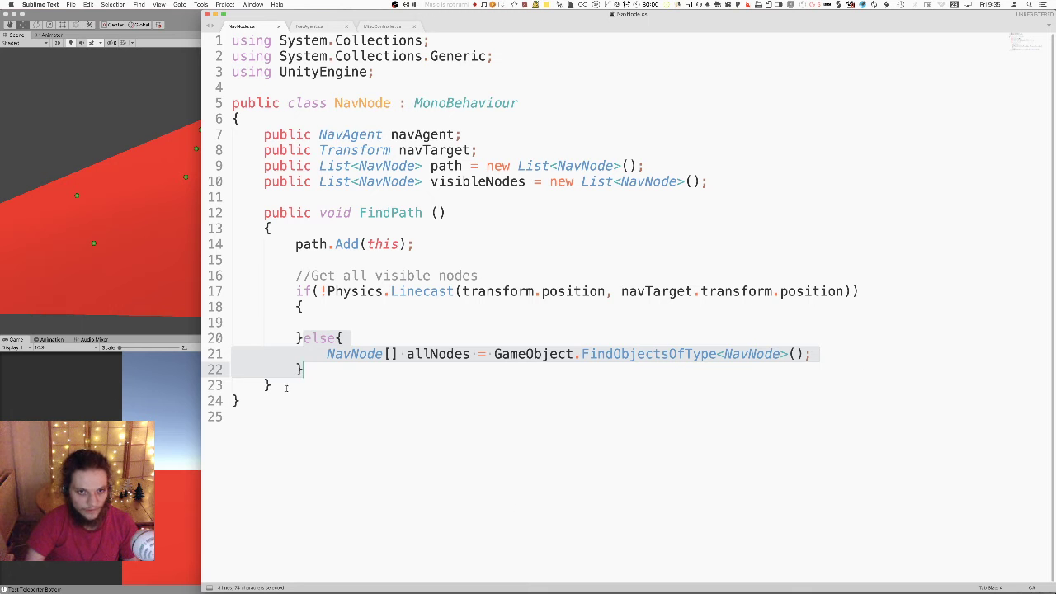
left_click_drag(297, 292, 304, 339)
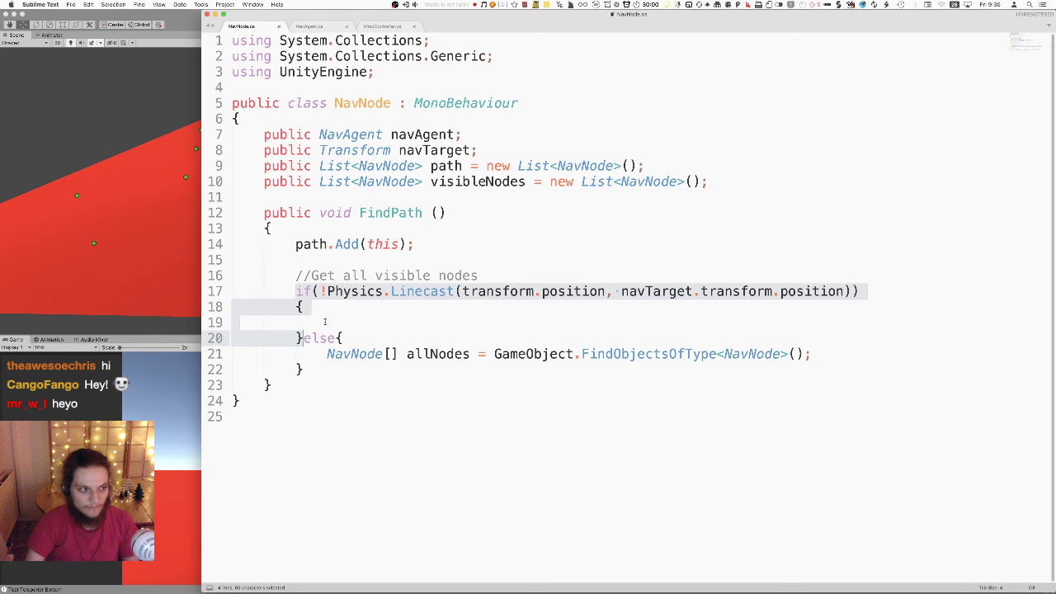
left_click(325, 322)
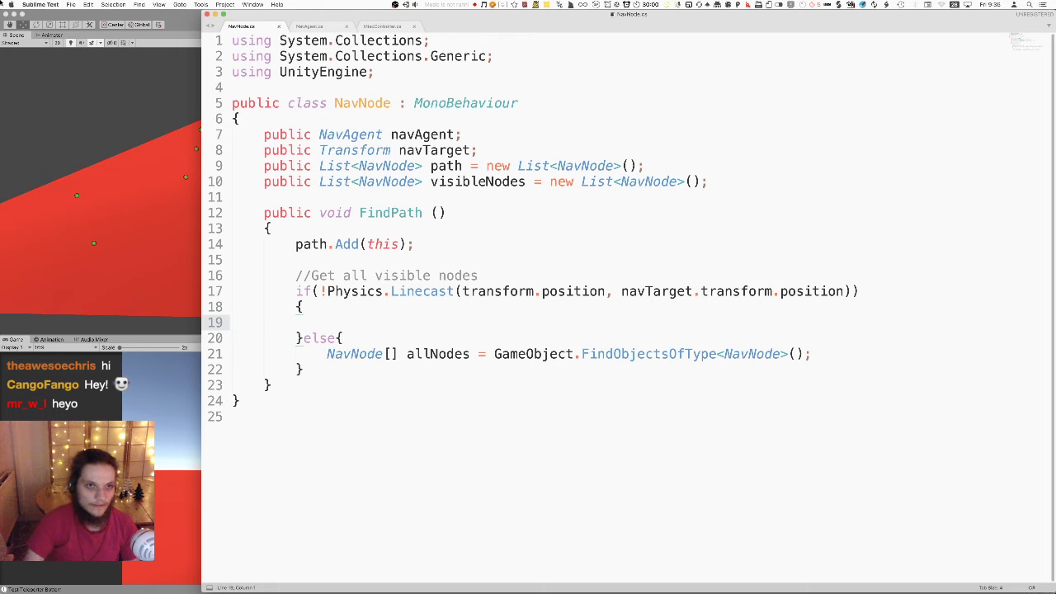
- Try the Sixteen and Monokai color schemes in the code editor
left_click(29, 4)
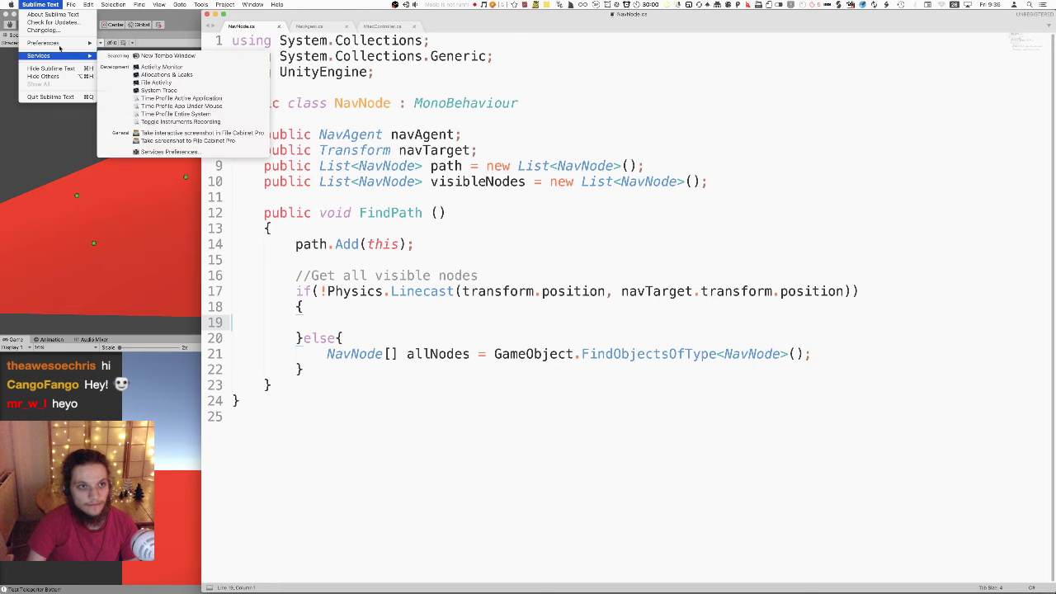
mouse_move(66, 42)
left_click(156, 97)
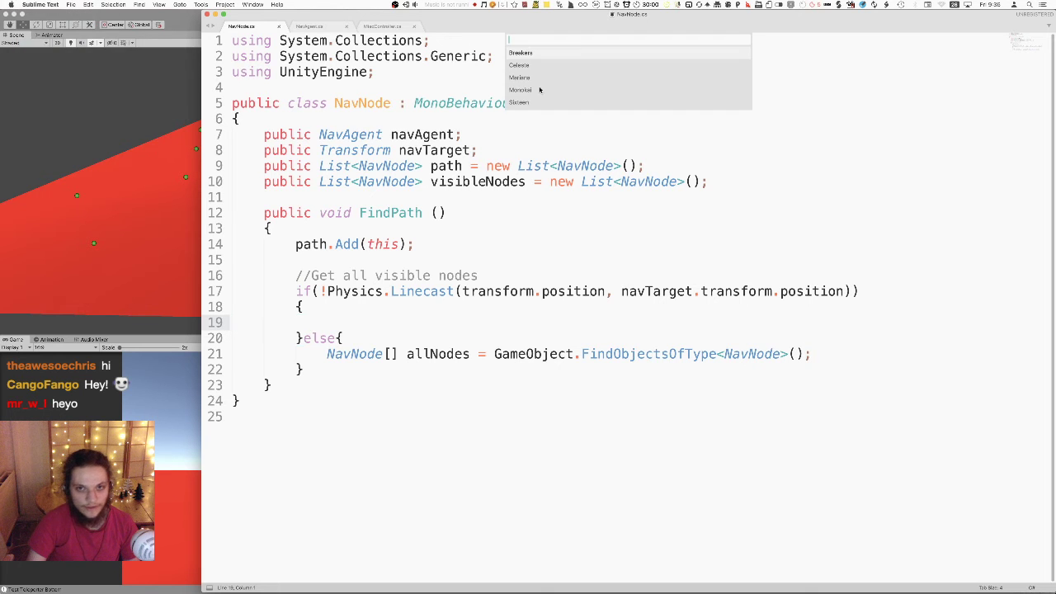
left_click(554, 99)
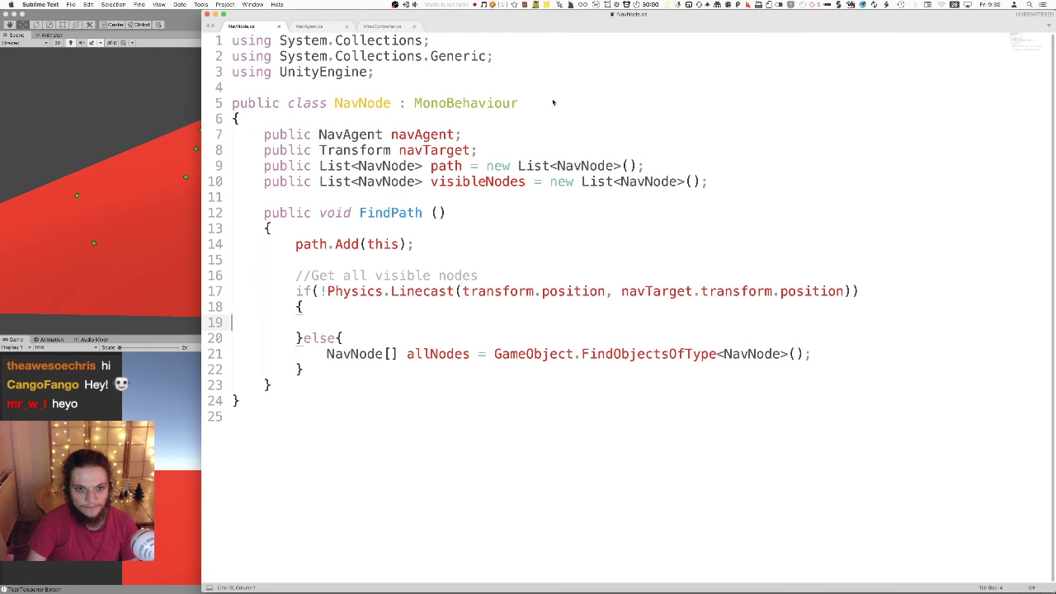
left_click(40, 4)
mouse_move(39, 55)
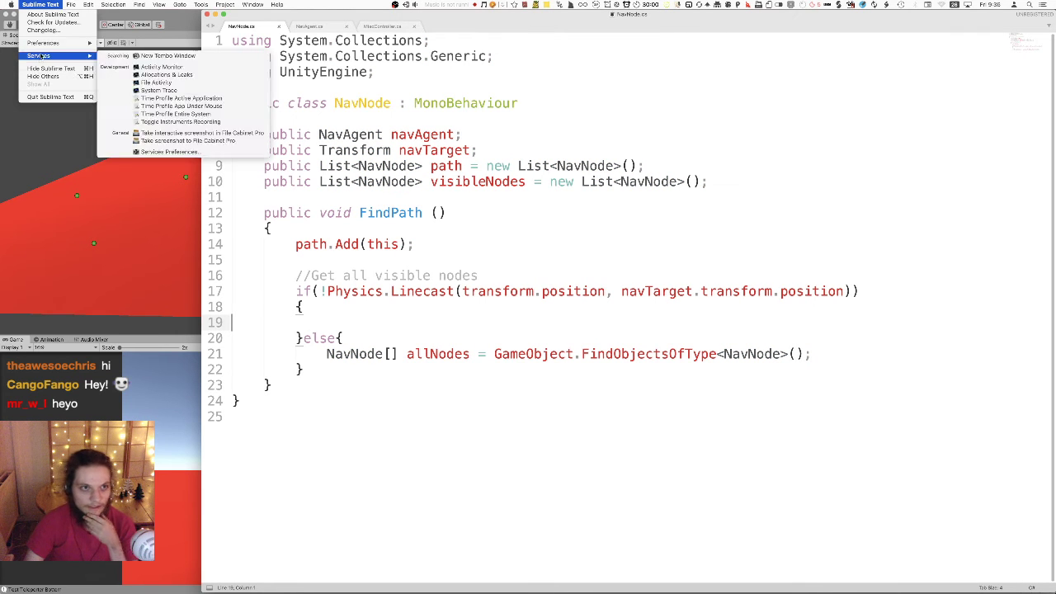
mouse_move(82, 42)
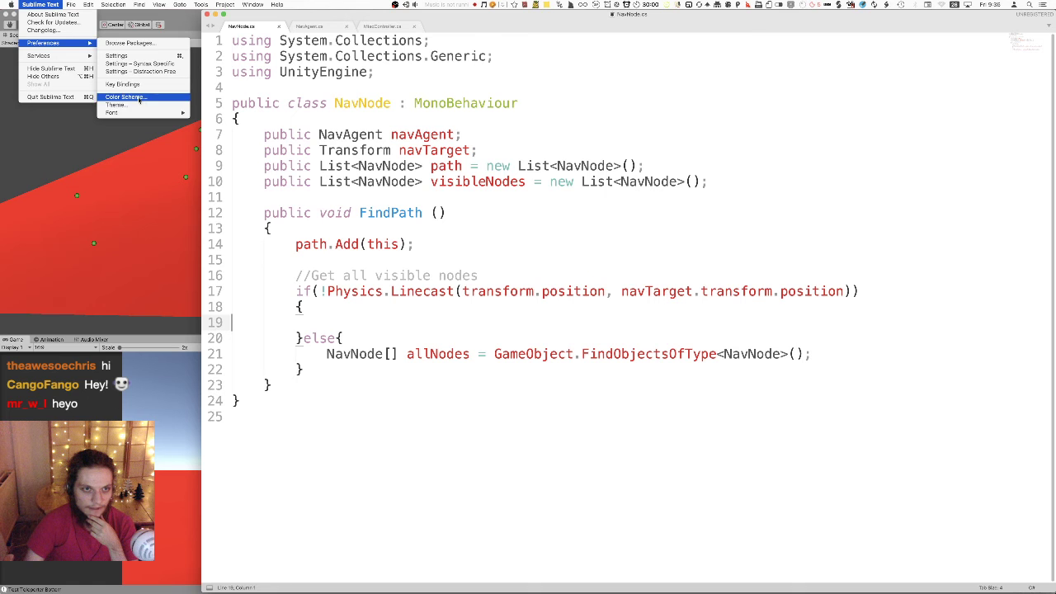
left_click(136, 96)
left_click(523, 99)
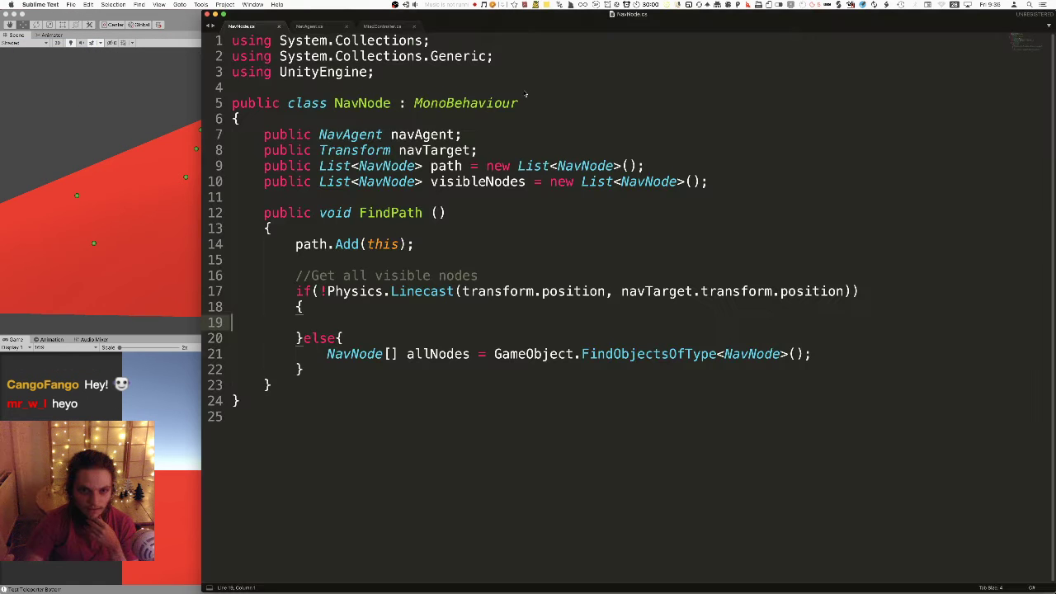
- Try the Celeste color scheme and return to Breakers
left_click(39, 4)
mouse_move(83, 42)
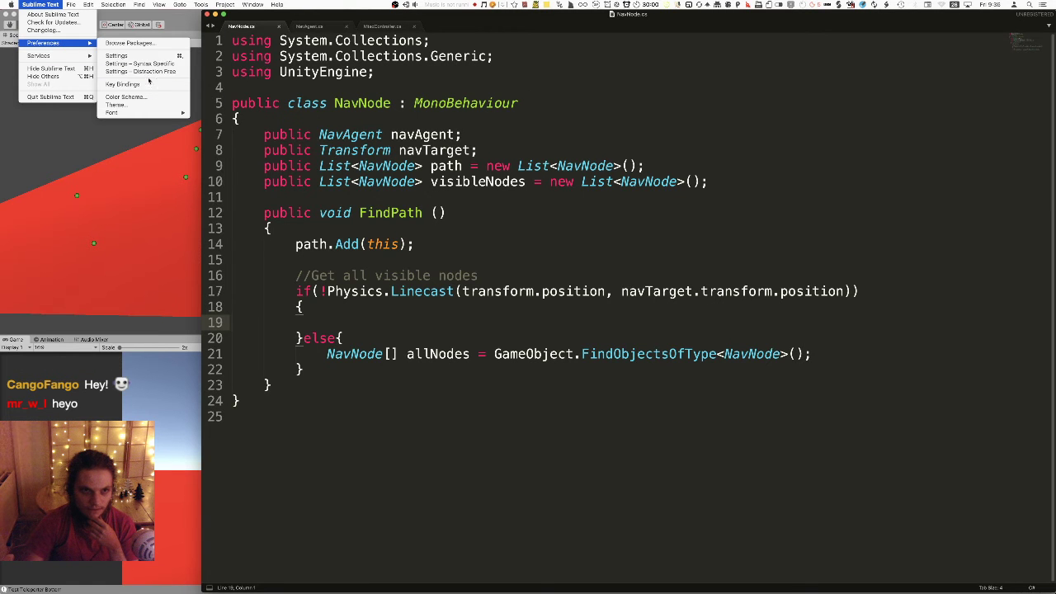
left_click(125, 97)
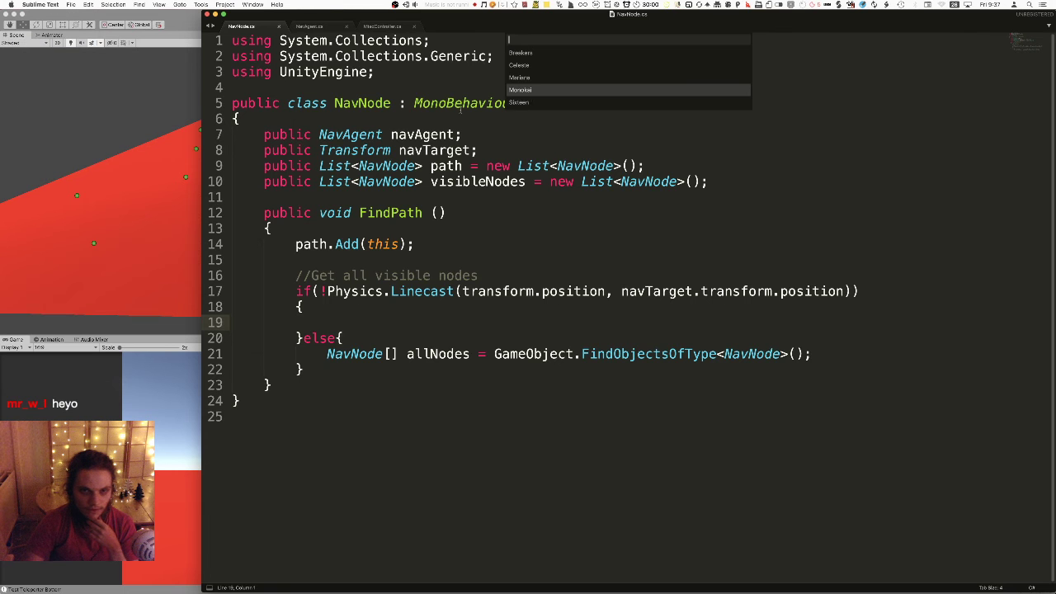
key("Escape")
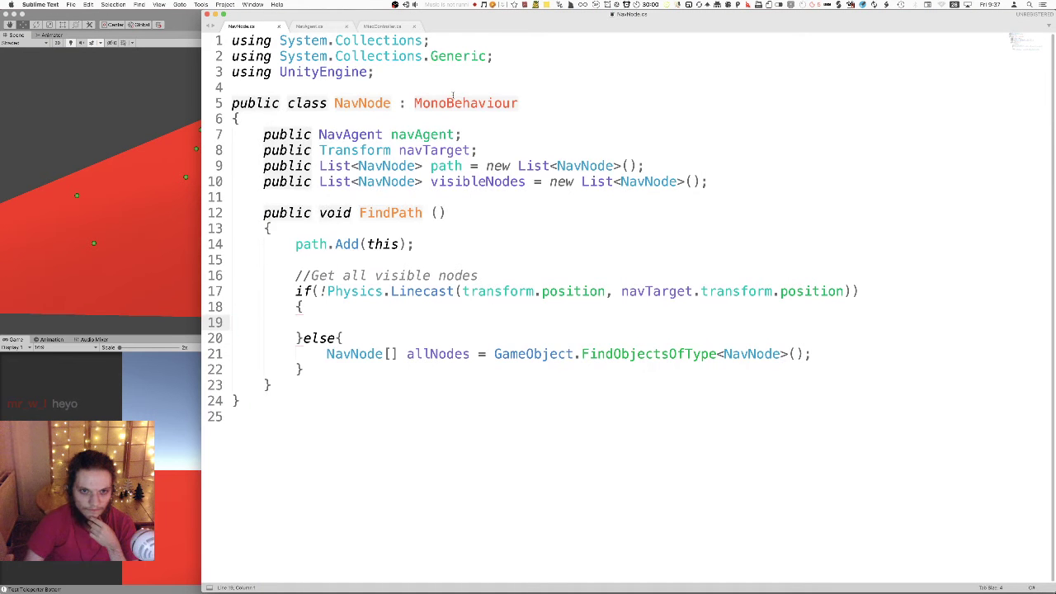
left_click(40, 4)
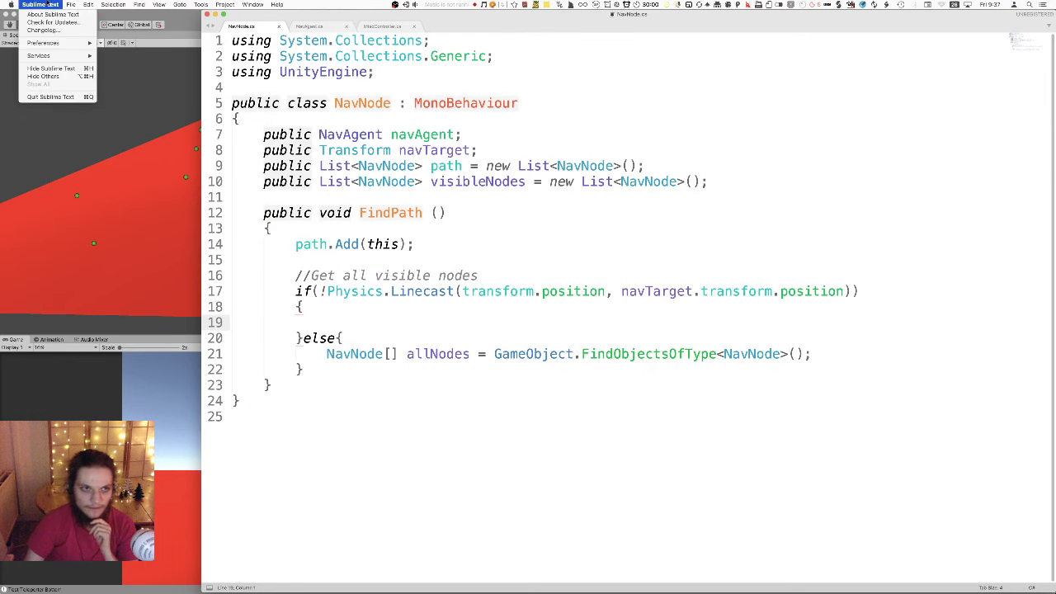
mouse_move(60, 43)
left_click(126, 97)
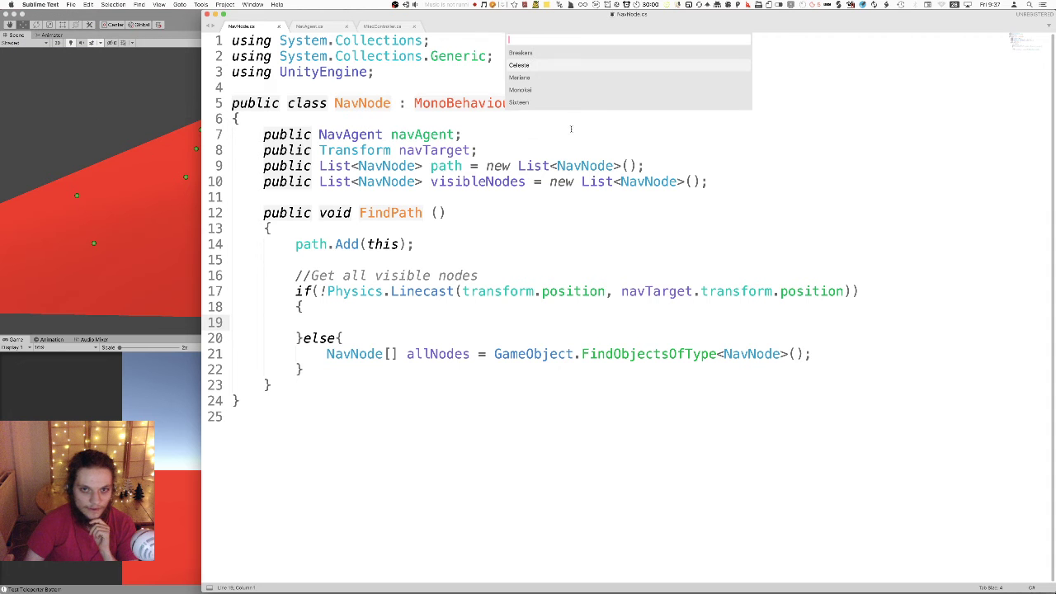
left_click(526, 65)
- Set the editor's color scheme to Celeste
left_click(40, 4)
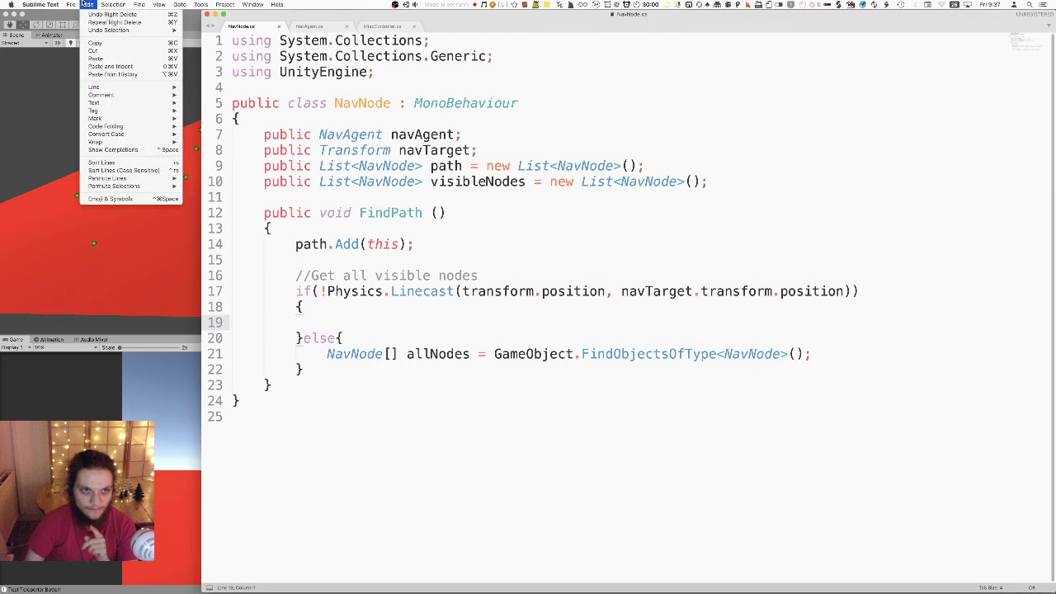
mouse_move(59, 42)
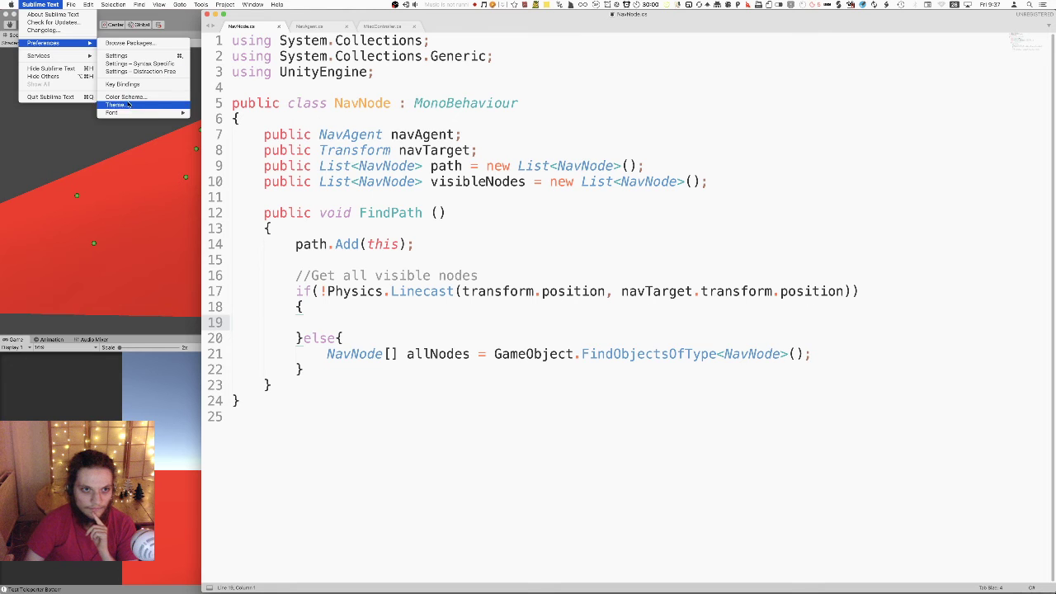
left_click(126, 97)
left_click(521, 54)
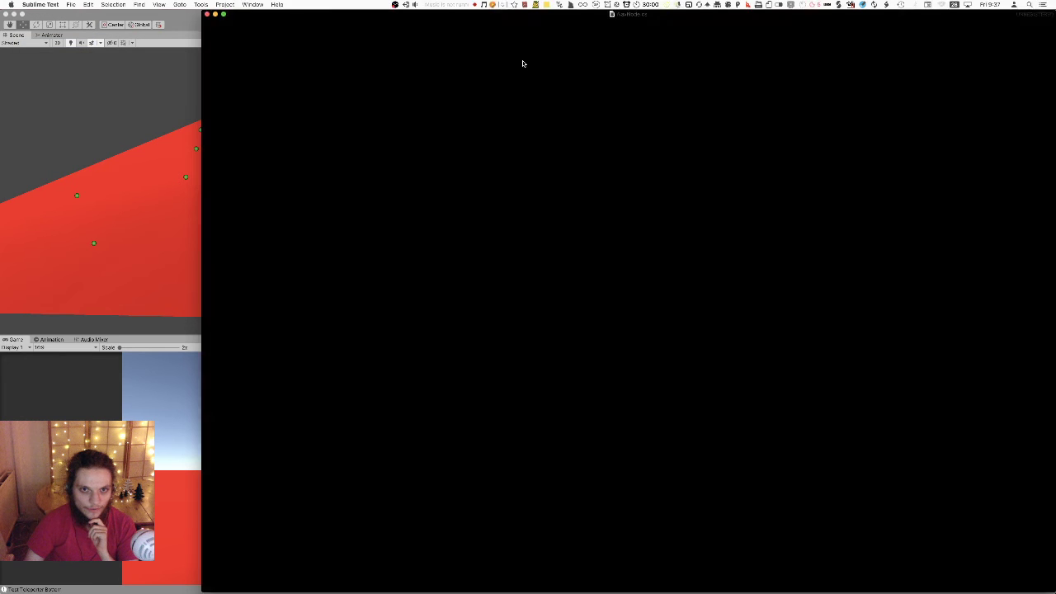
left_click(412, 416)
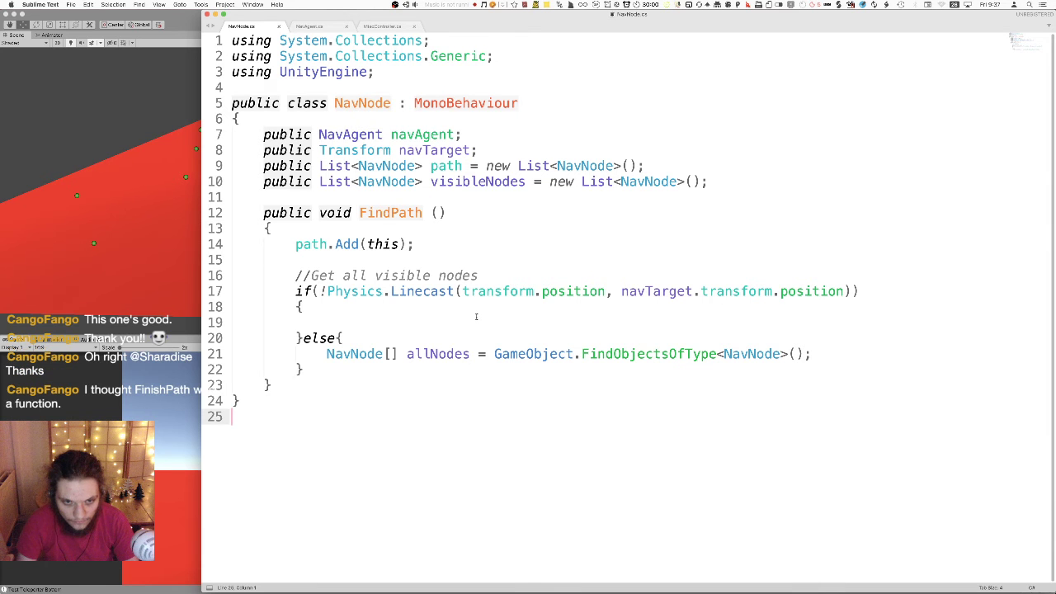
- Indent the empty line inside FindPath's Linecast if block, ready for code
left_click(531, 325)
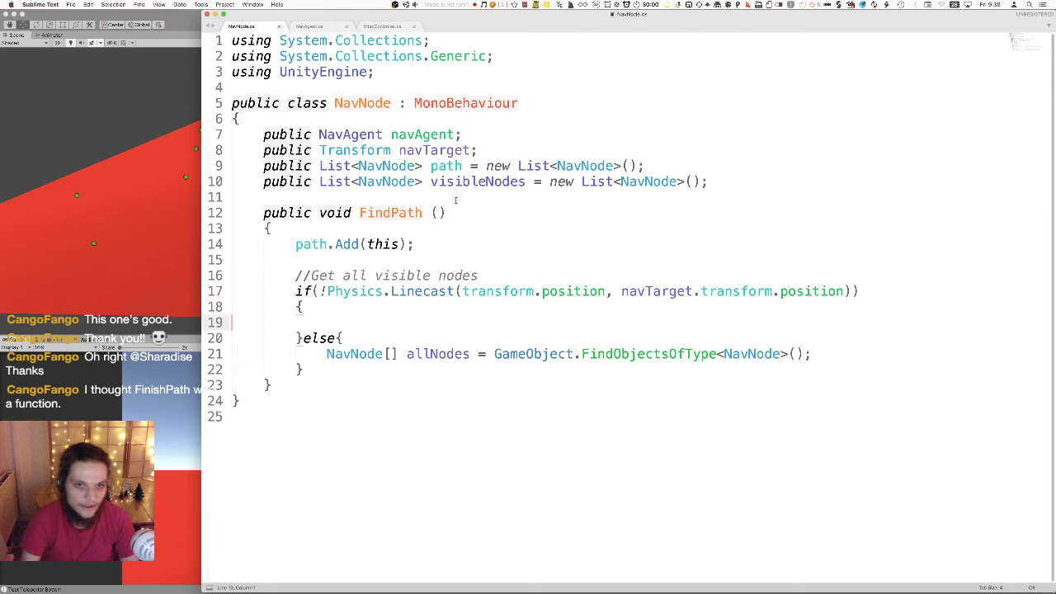
triple_click(380, 213)
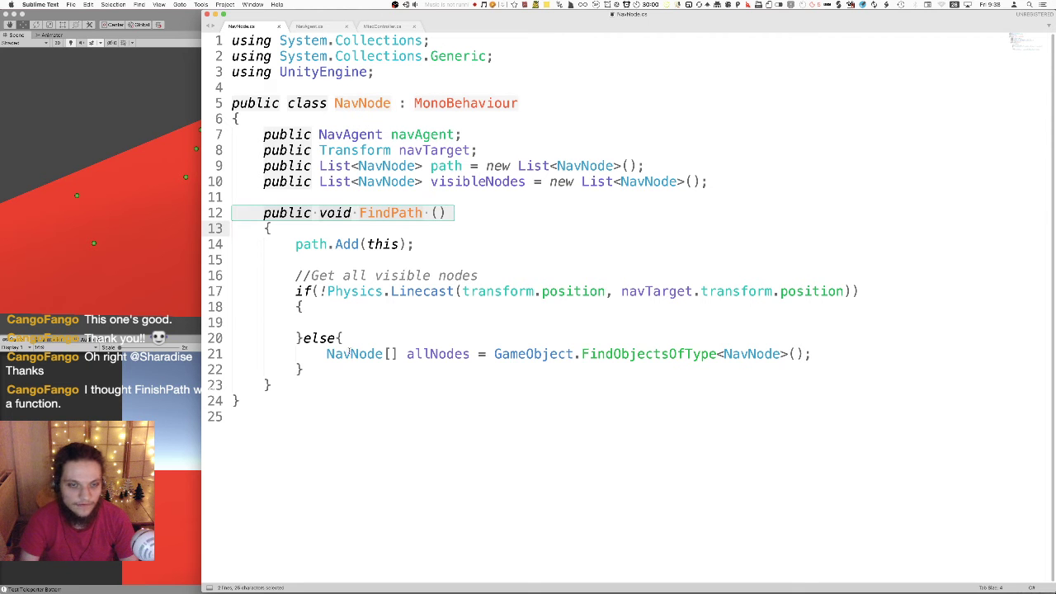
left_click(338, 327)
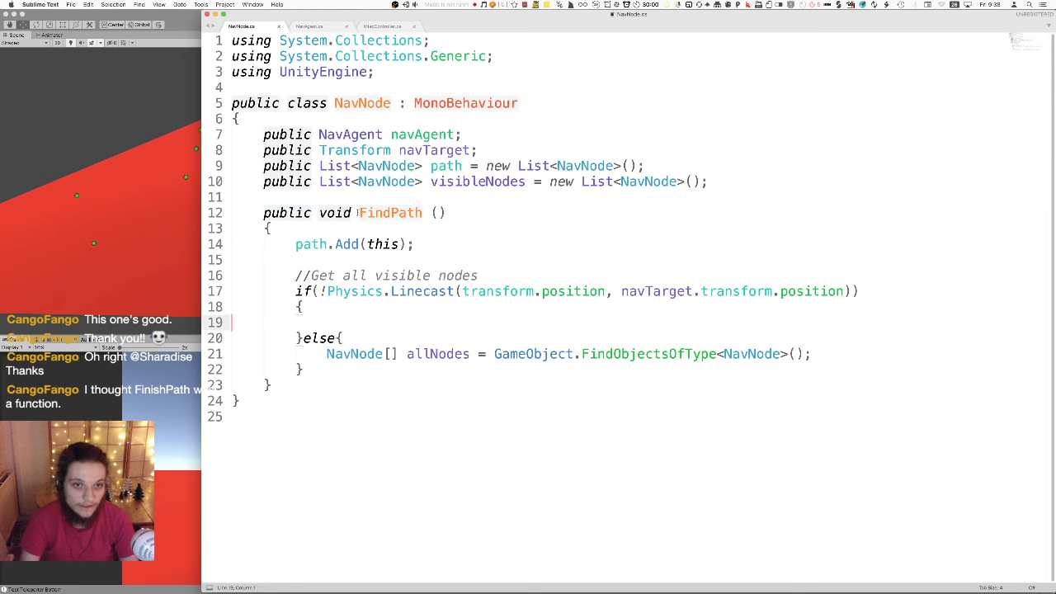
key("Tab")
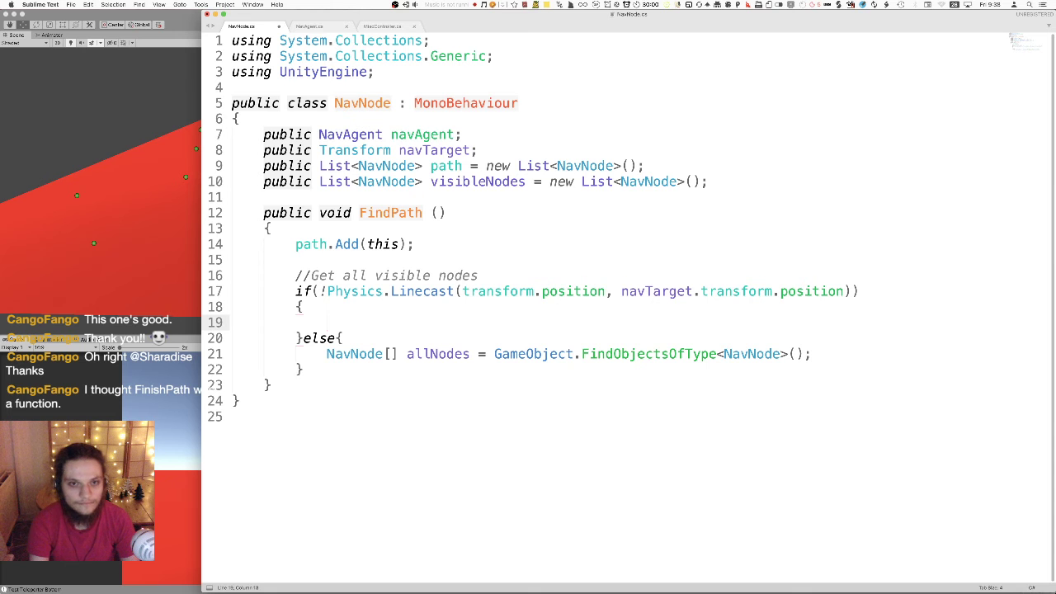
- Rename the pathNodes list in NavAgent.cs to path and save the script
left_click(318, 27)
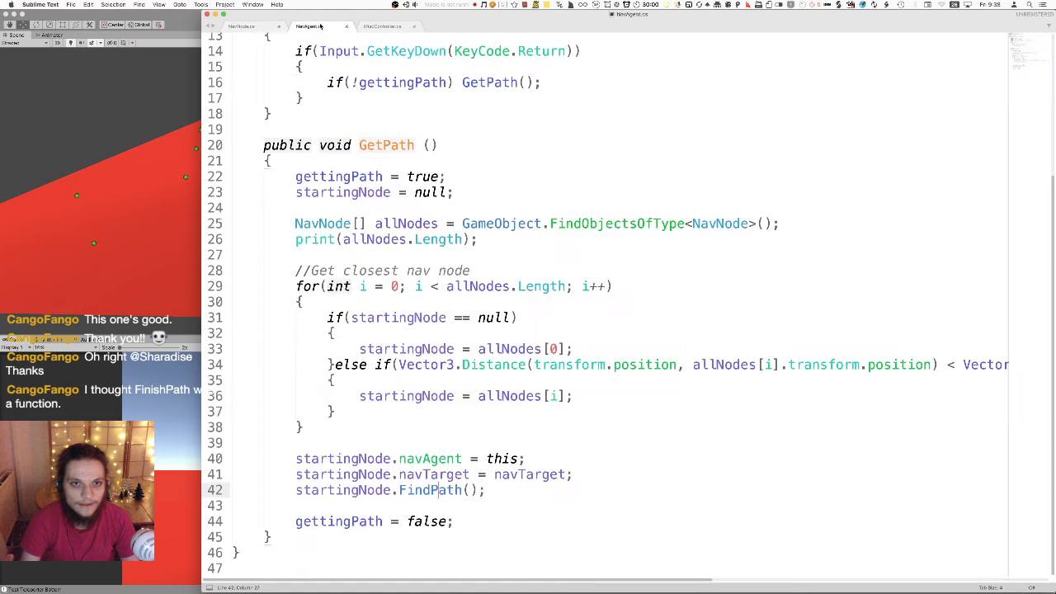
scroll(409, 201, "up", 4)
mouse_move(342, 151)
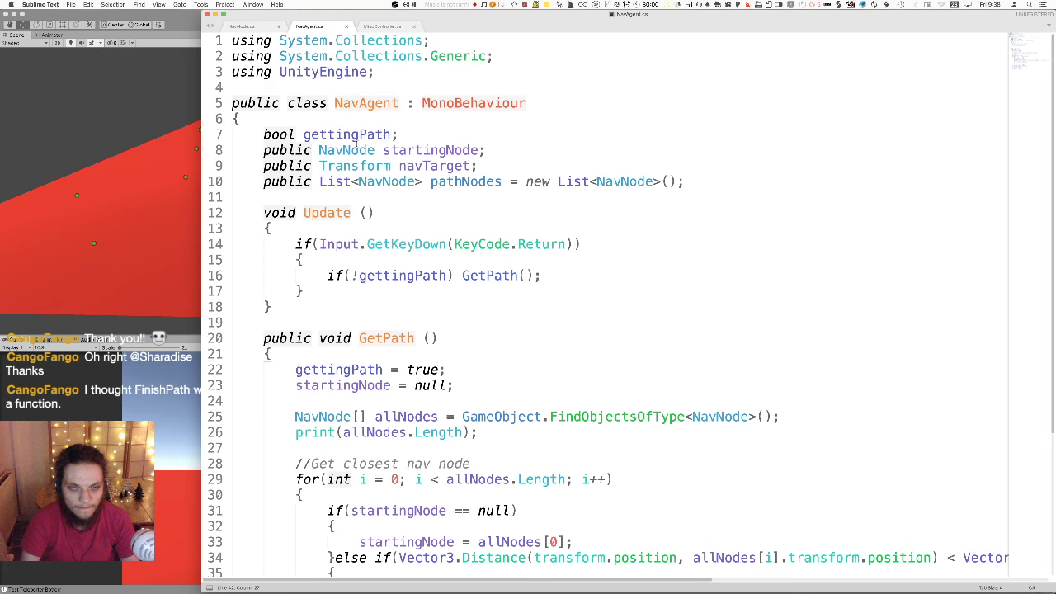
triple_click(355, 135)
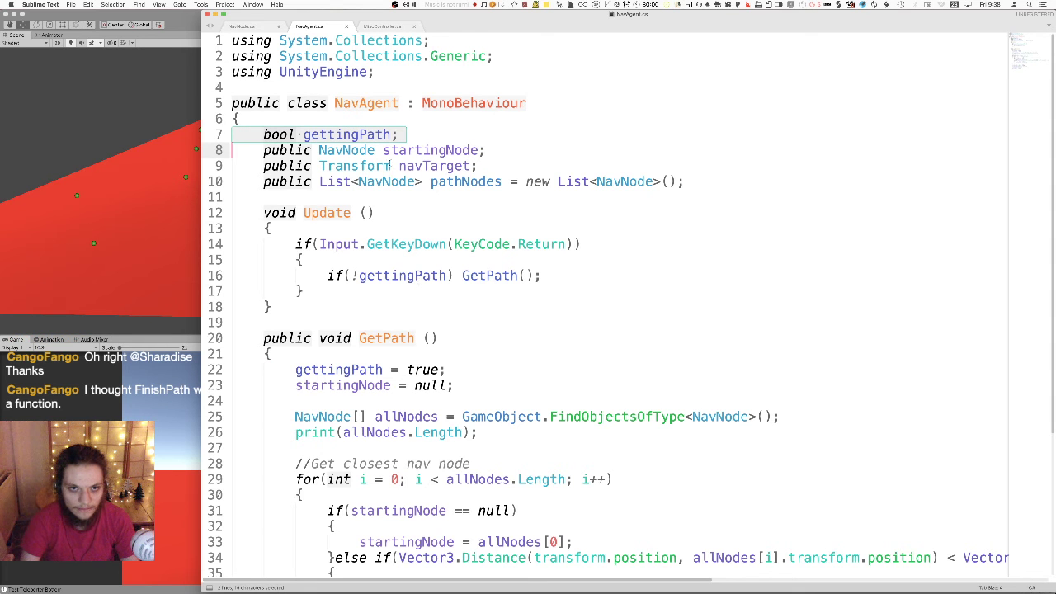
double_click(375, 181)
triple_click(435, 182)
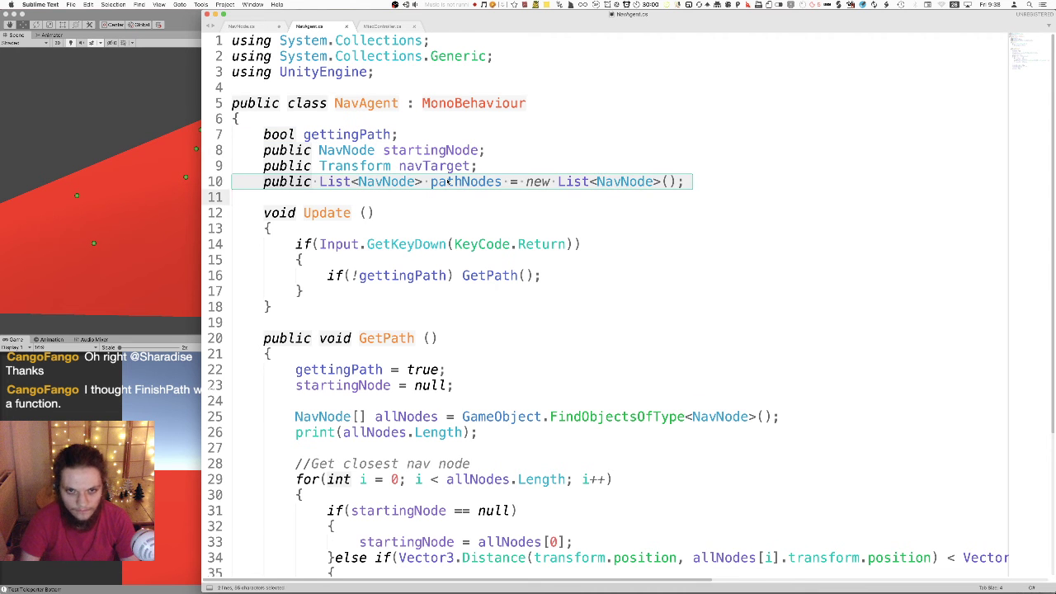
double_click(449, 181)
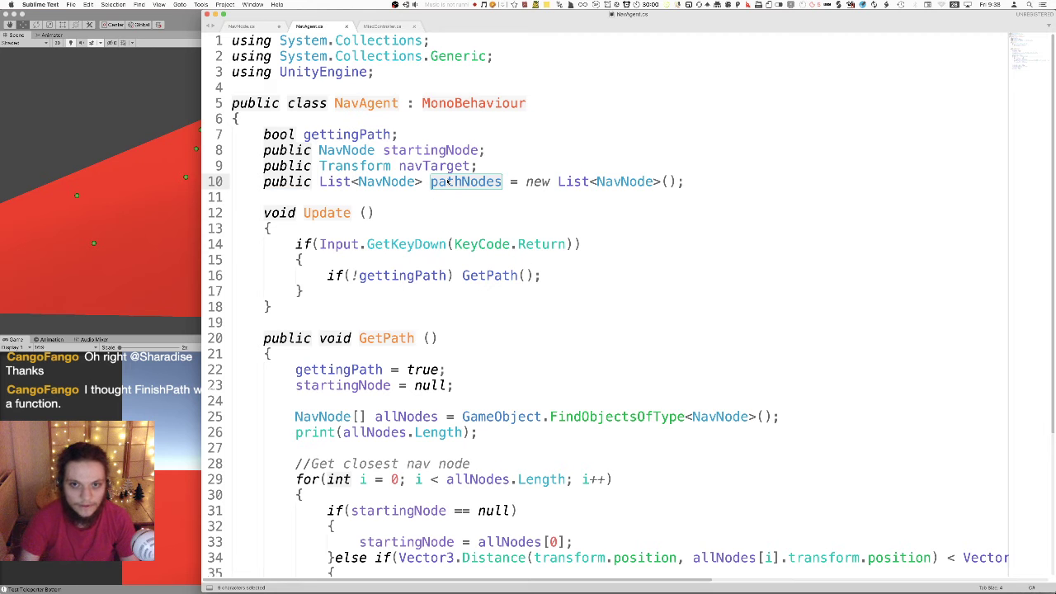
type("path")
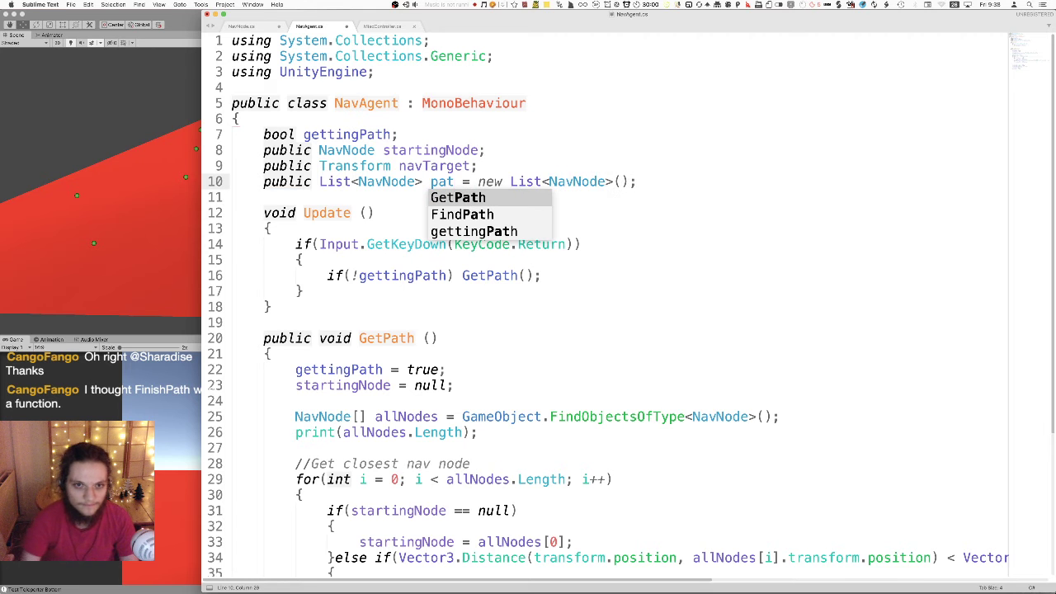
key("super+s")
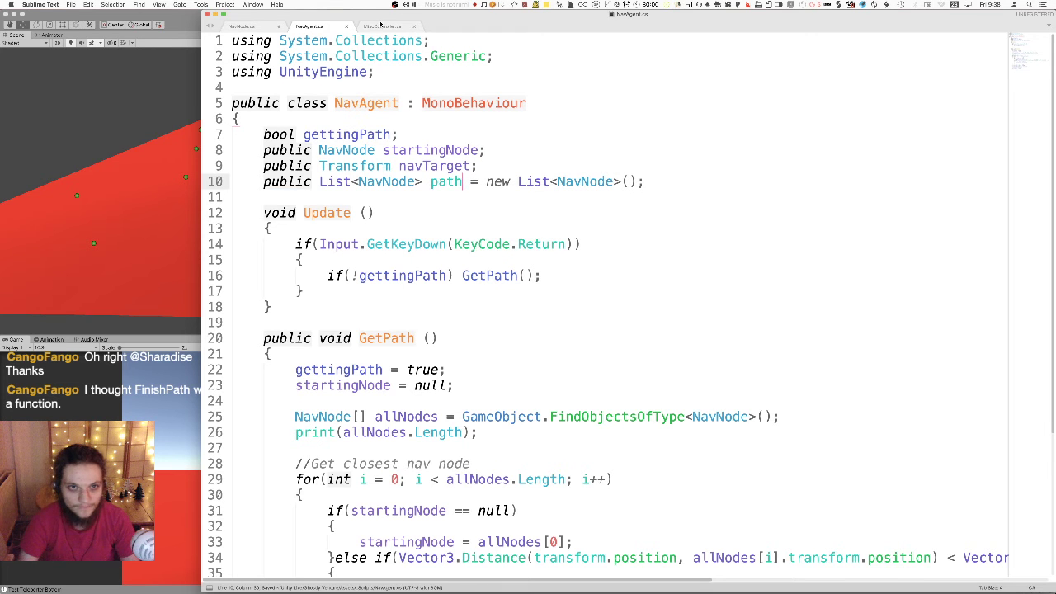
- In NavNode.cs, add navAgent.path = path; inside FindPath's Linecast if block and save the script
left_click(254, 26)
key("super+s")
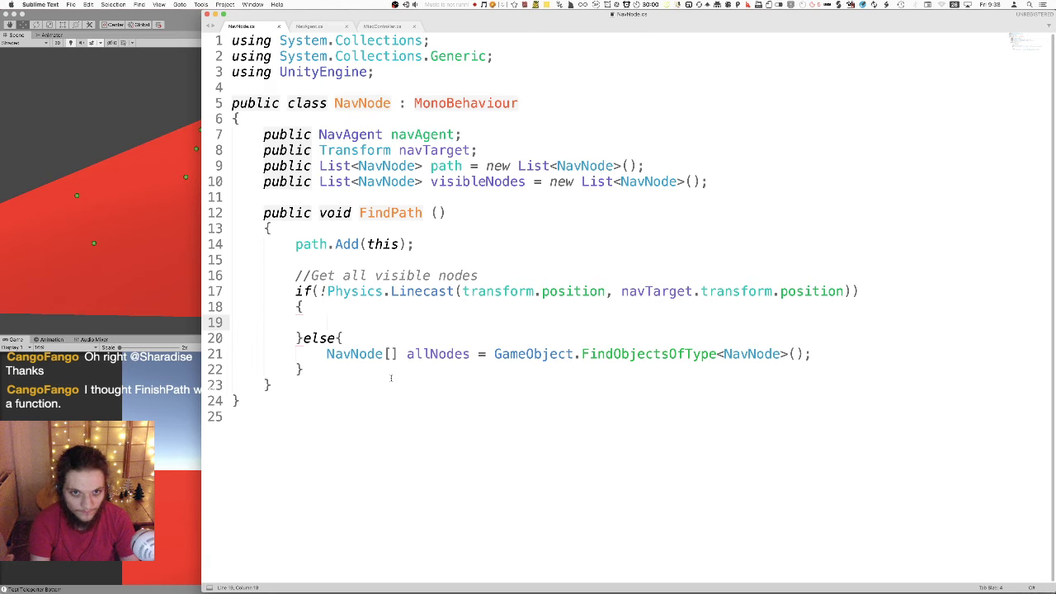
type("nave")
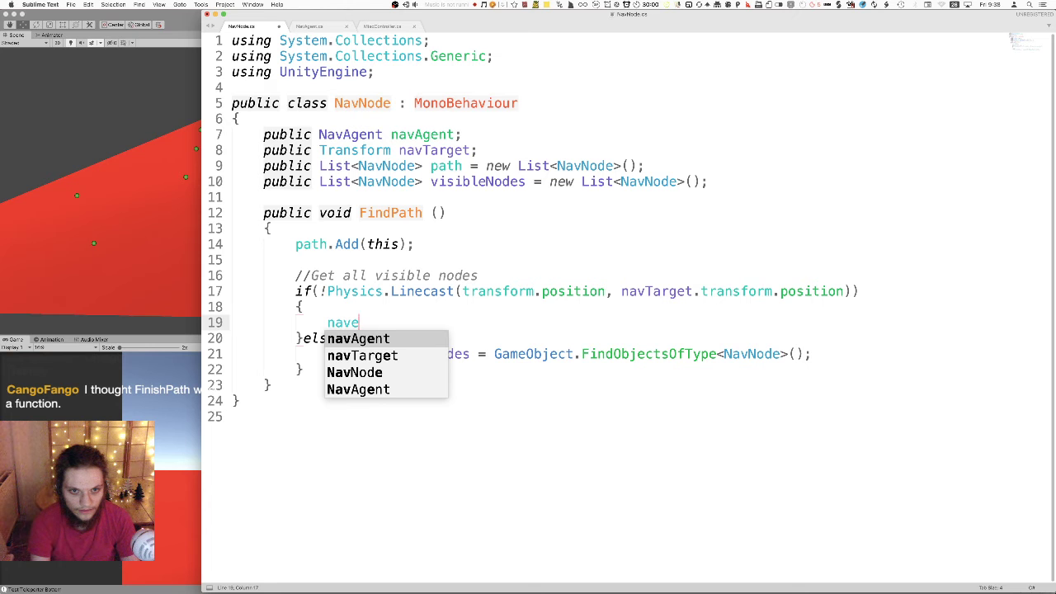
key("Return")
type(".p")
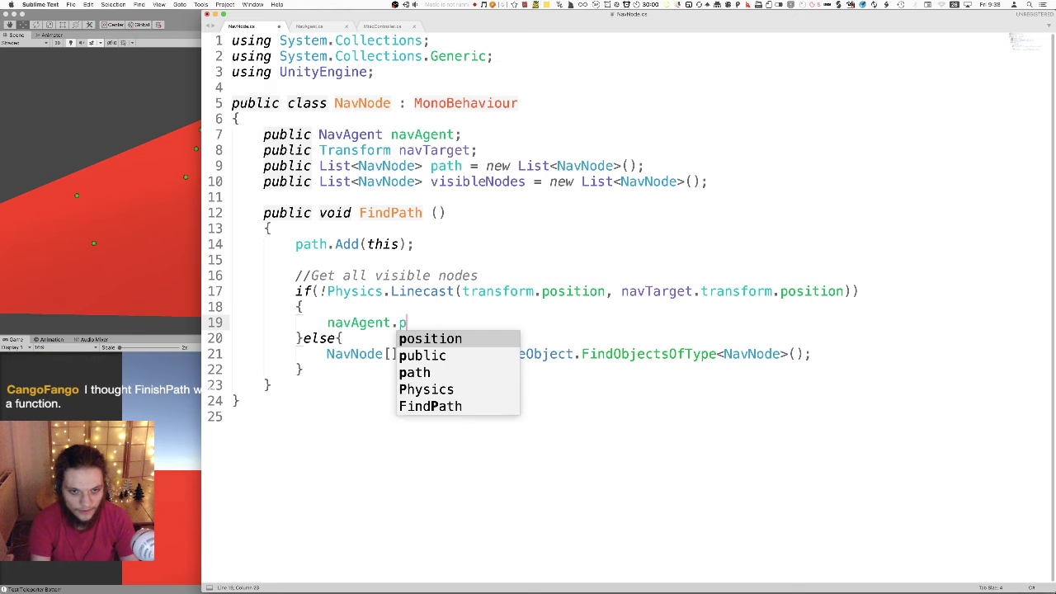
type("ath = path;")
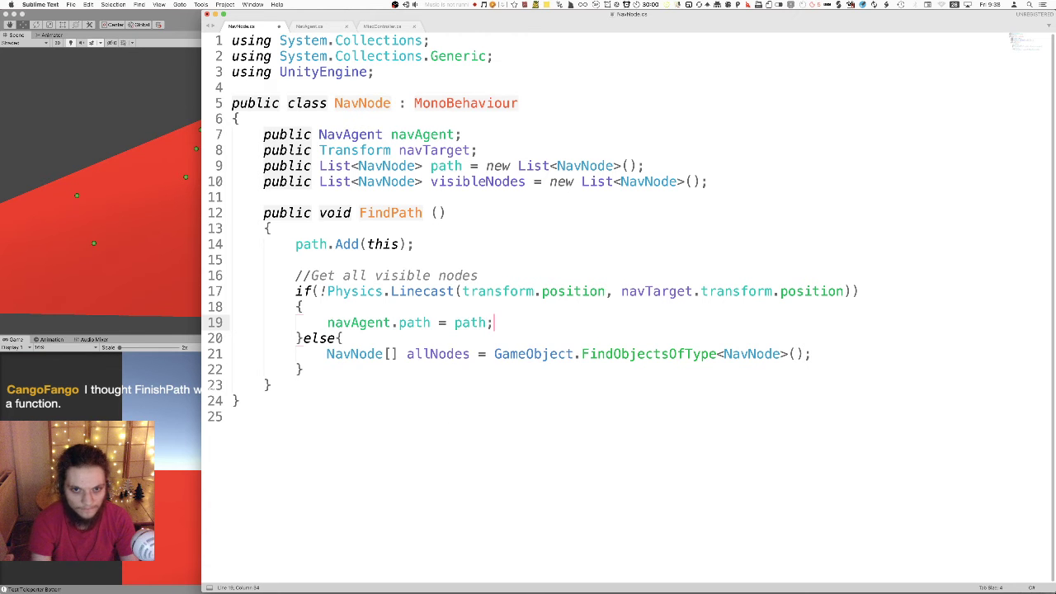
key("ctrl+s")
- Review the navAgent.path assignment against NavNode's own path list declaration
double_click(407, 322)
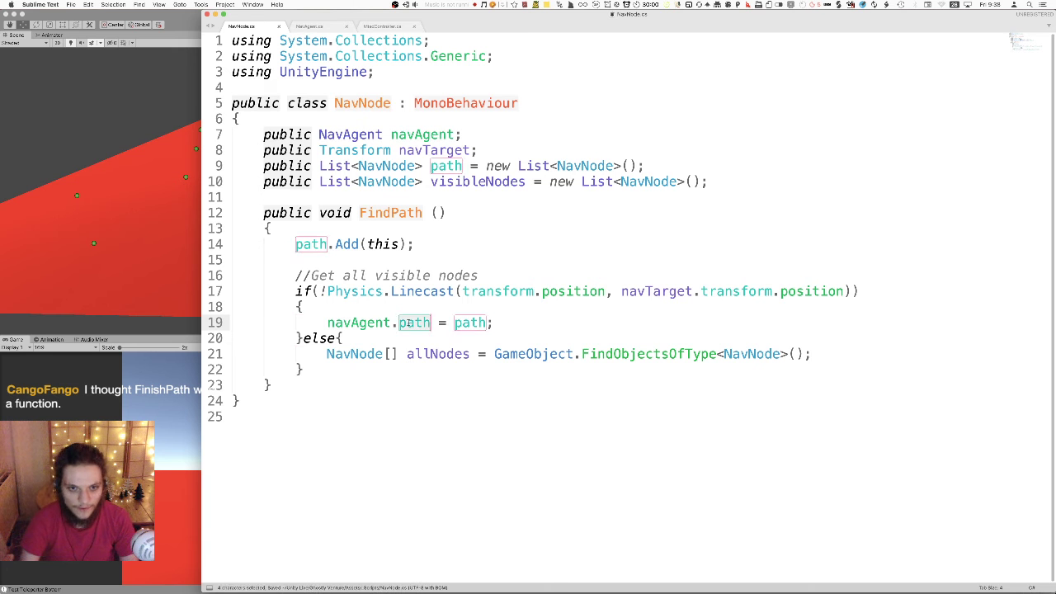
left_click_drag(408, 322, 385, 323)
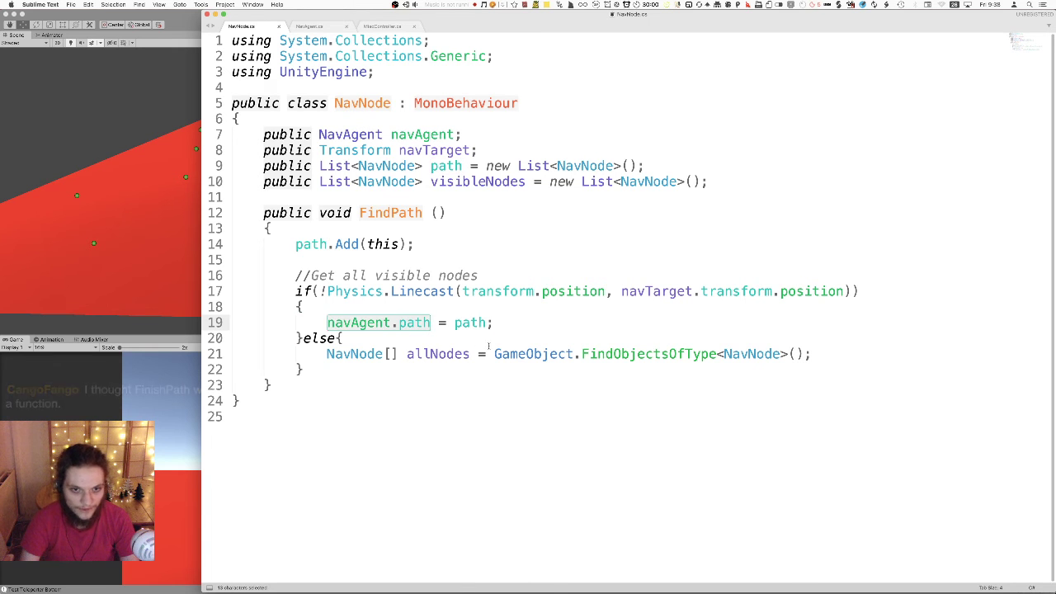
double_click(472, 323)
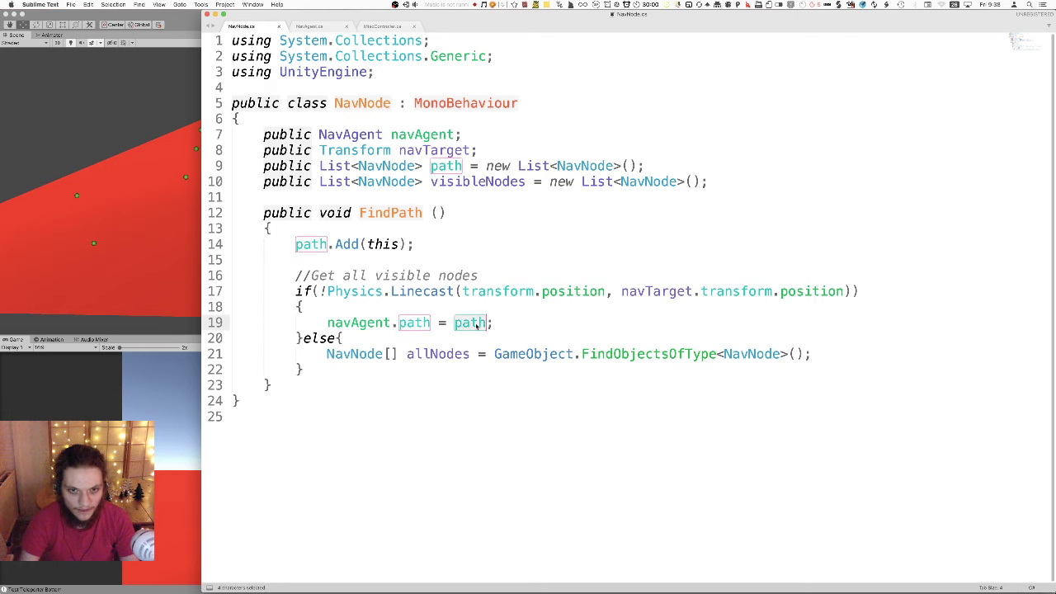
triple_click(485, 165)
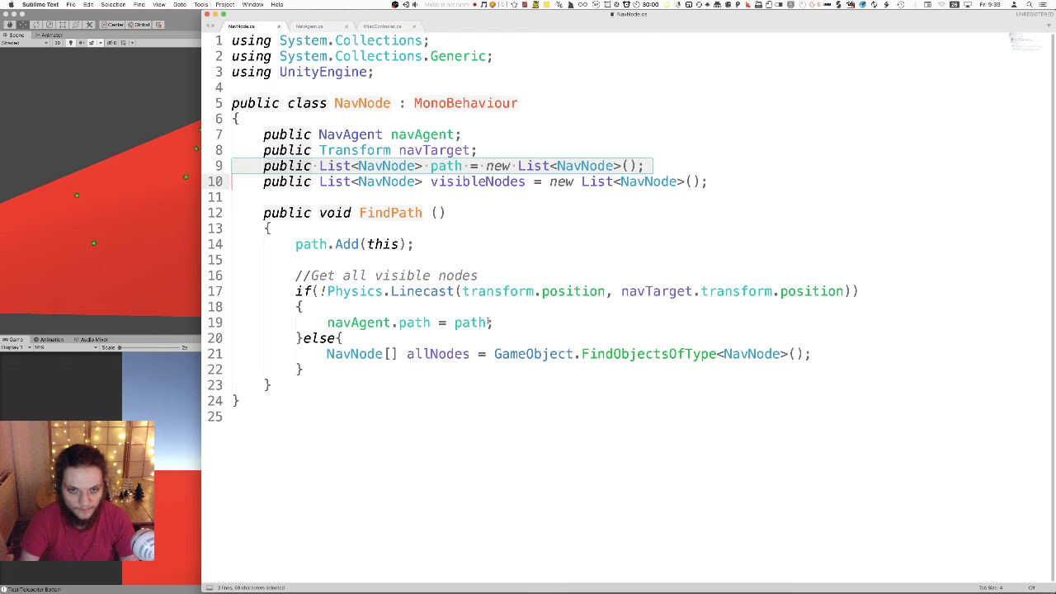
left_click_drag(430, 323, 327, 322)
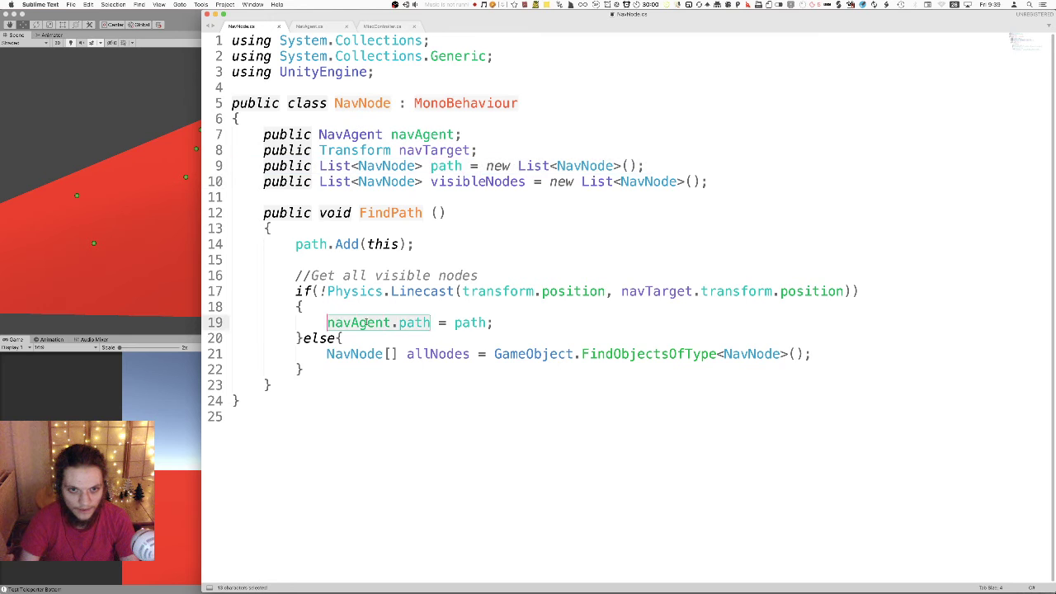
double_click(468, 322)
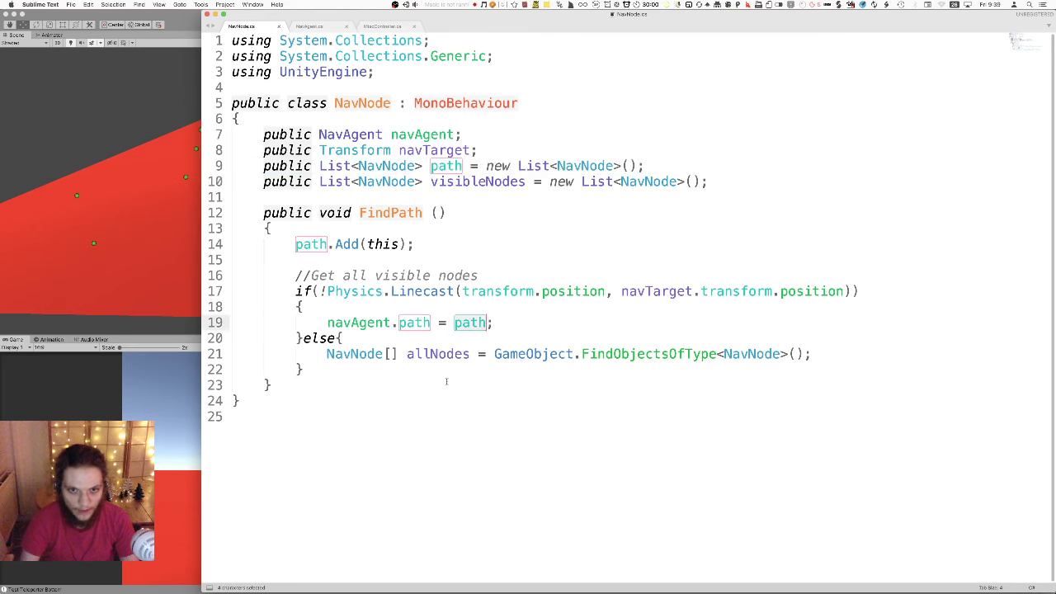
left_click(441, 396)
left_click(495, 323)
key("cmd+s")
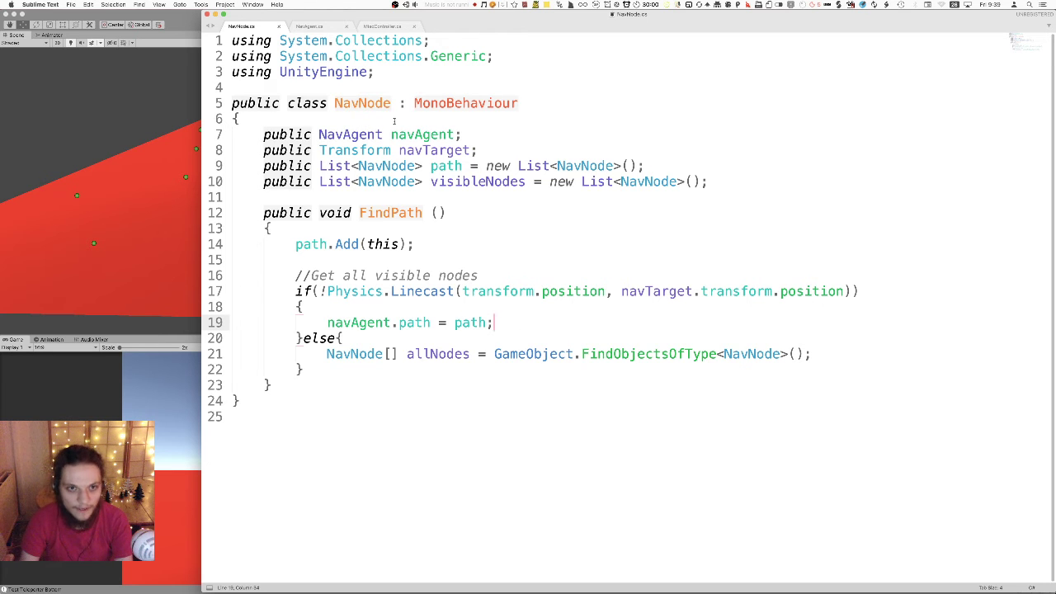
- Declare a public bool named searched as the first field of the NavNode class and save
left_click(326, 119)
key("Return")
type("public ")
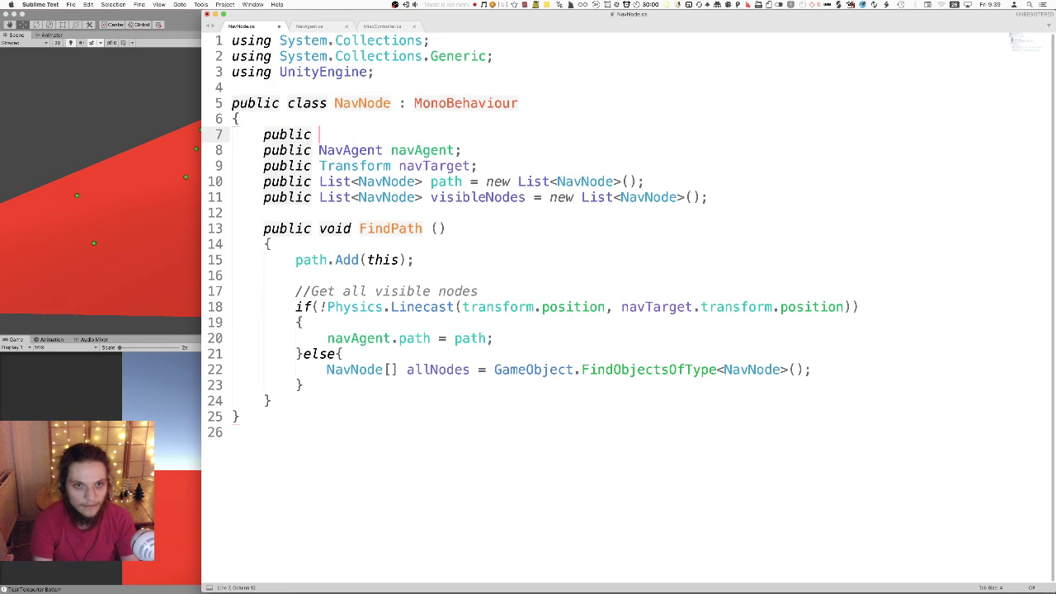
type("bool")
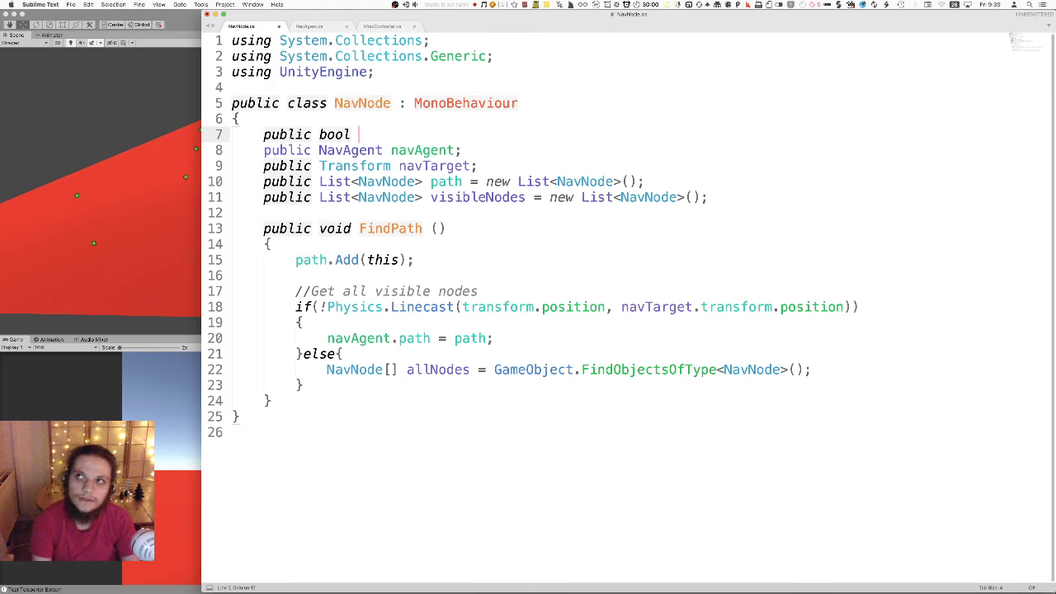
type("searched;")
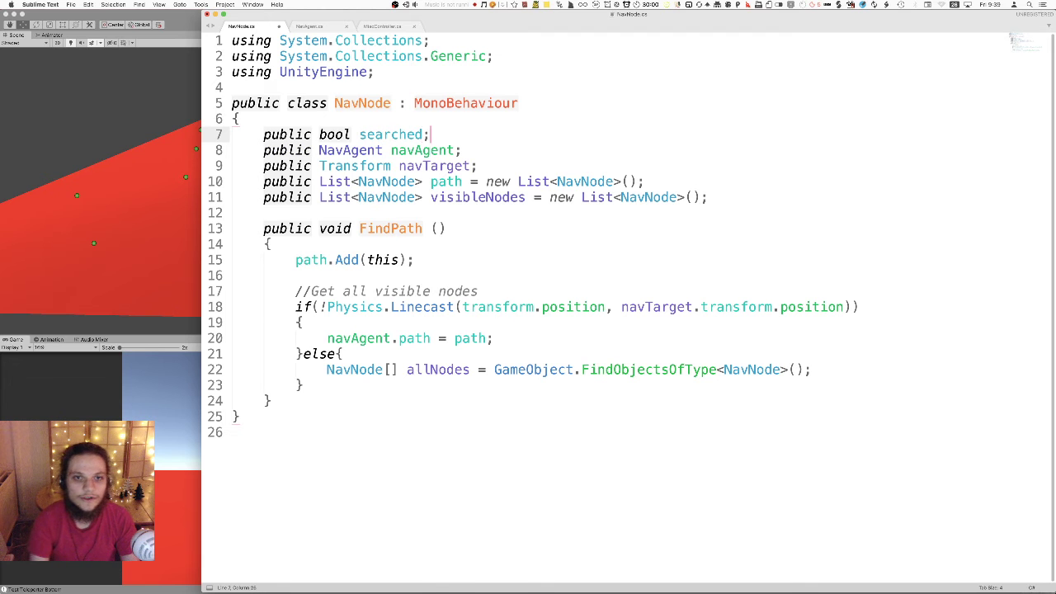
key("super+s")
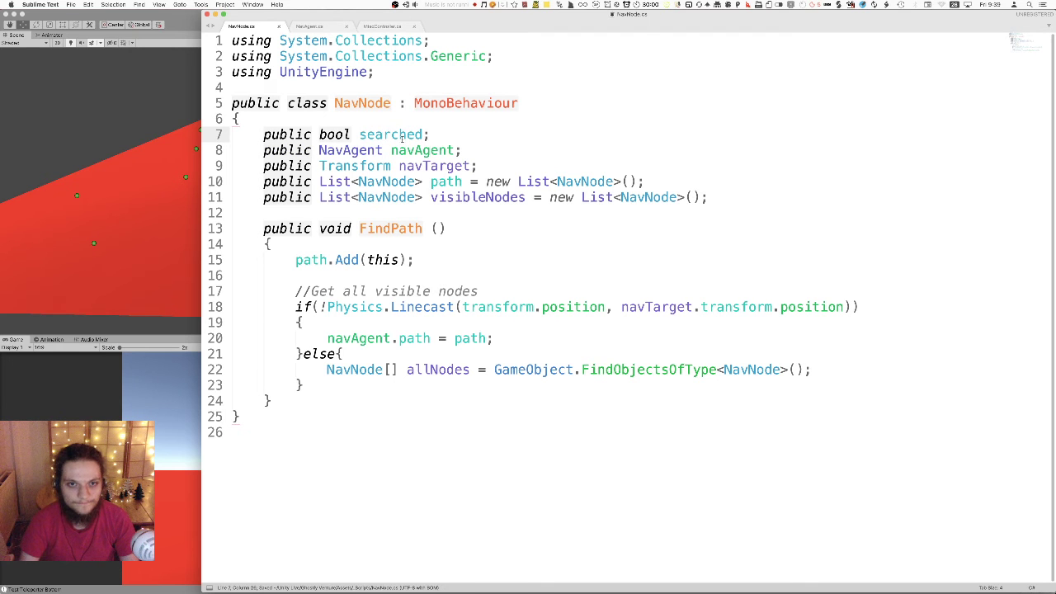
- Rename the searched bool to searchedNode and save the script
left_click(421, 137)
type("Name")
key("BackSpace")
key("BackSpace")
key("BackSpace")
type("ode")
key("super+s")
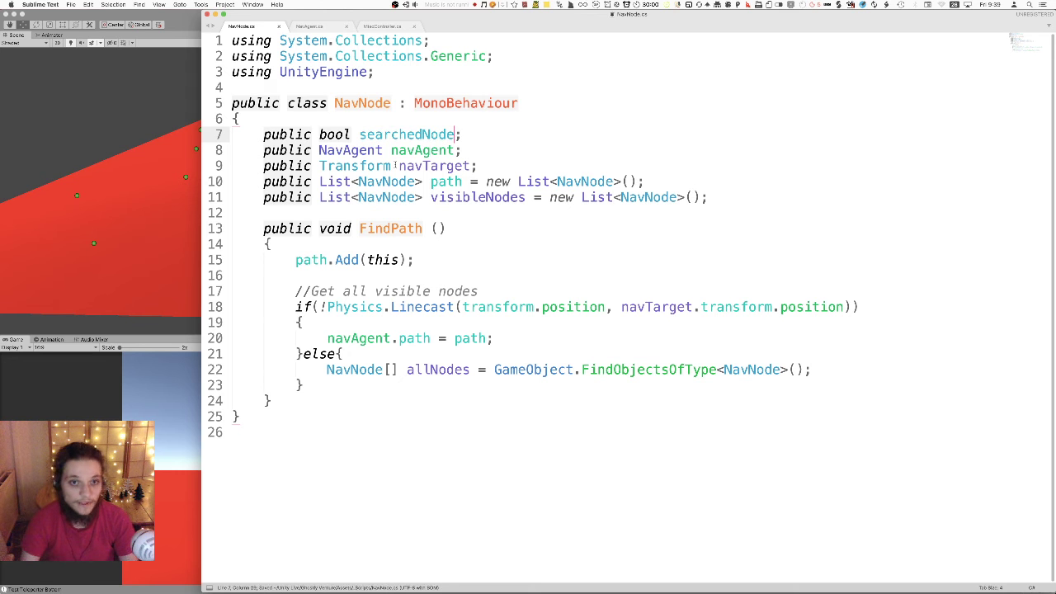
- Add searchedNode = true; to FindPath directly after path.Add(this);
left_click(377, 242)
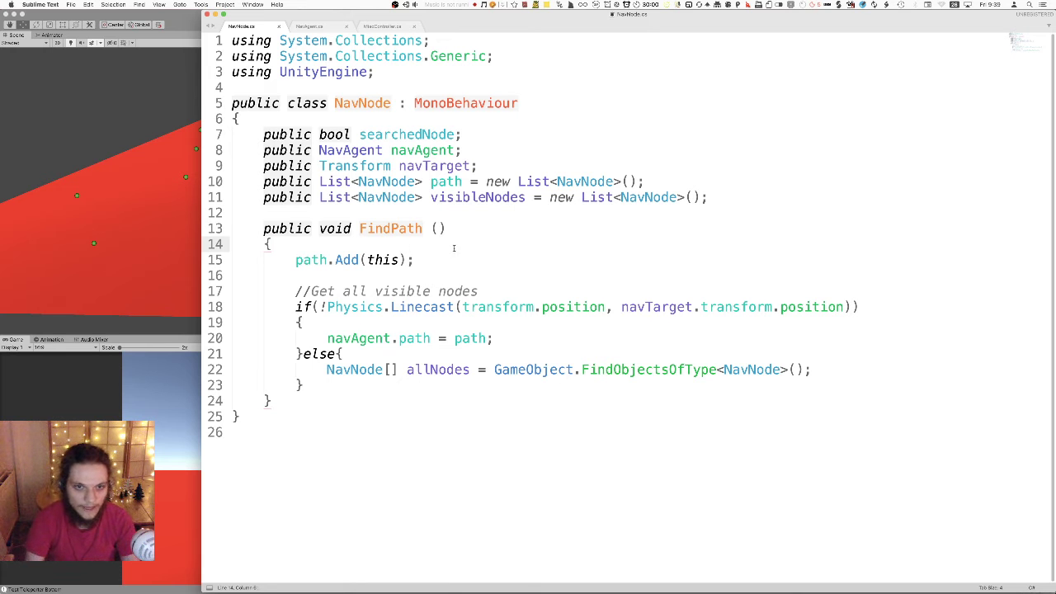
left_click(455, 260)
key("Return")
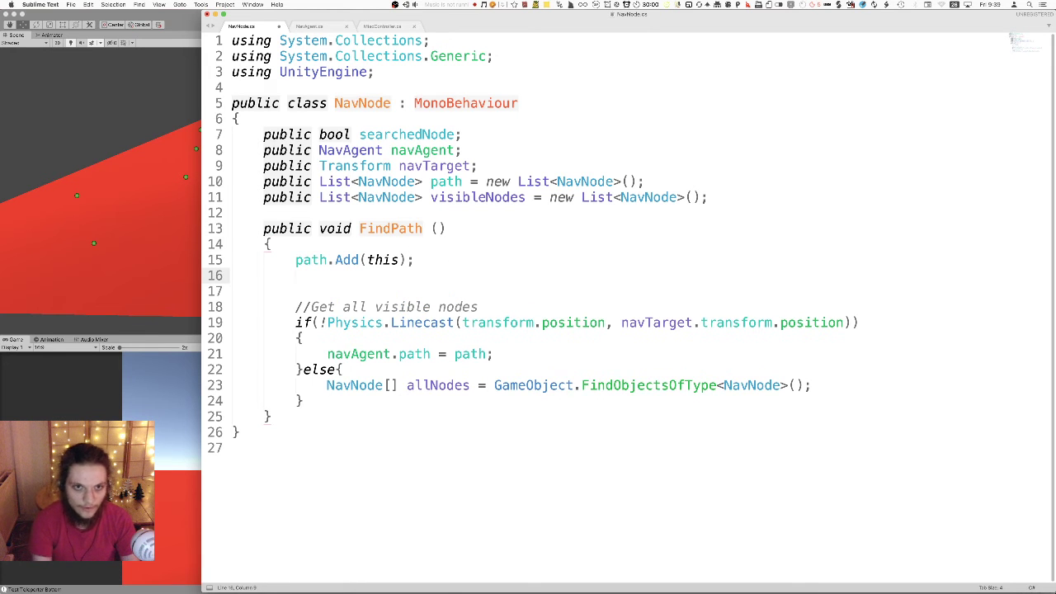
type("search")
key("Return")
type("= tur")
key("BackSpace")
key("BackSpace")
type("rue;")
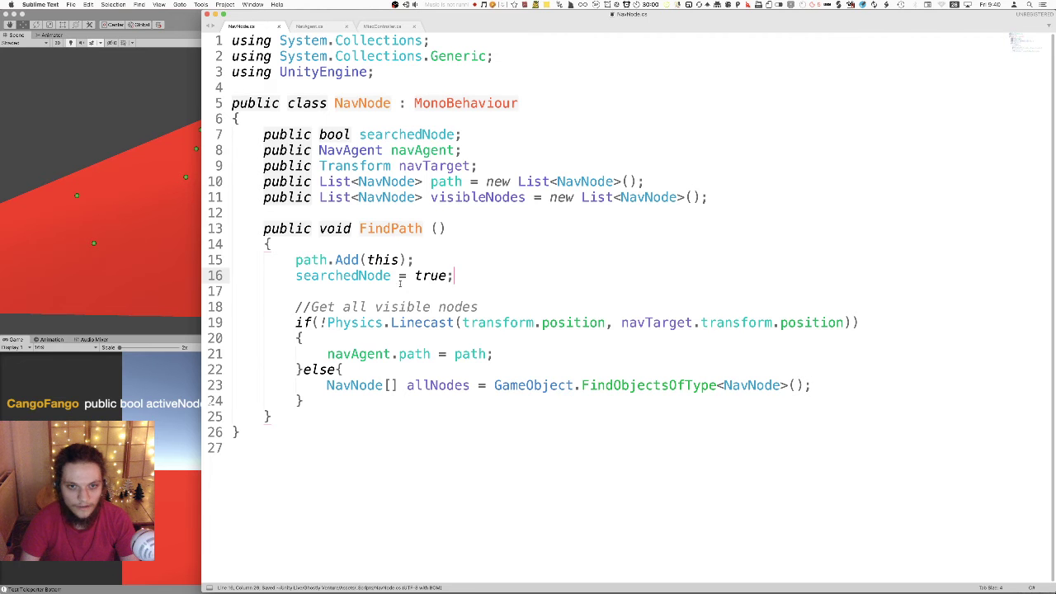
- Review how searchedNode is declared and set, along with the allNodes lookup in FindPath's else branch
triple_click(416, 277)
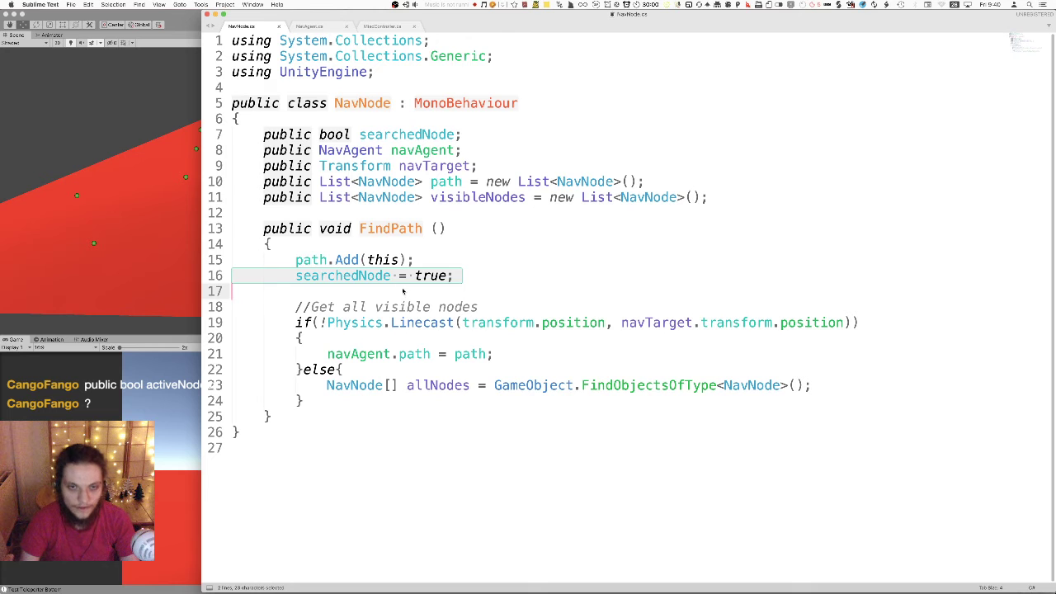
left_click(359, 243)
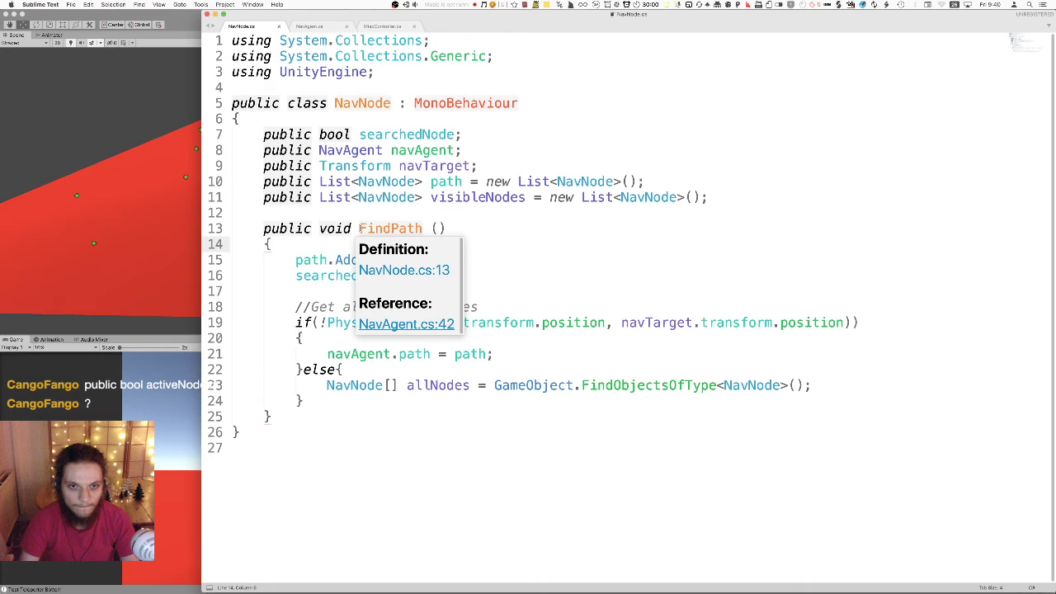
triple_click(380, 386)
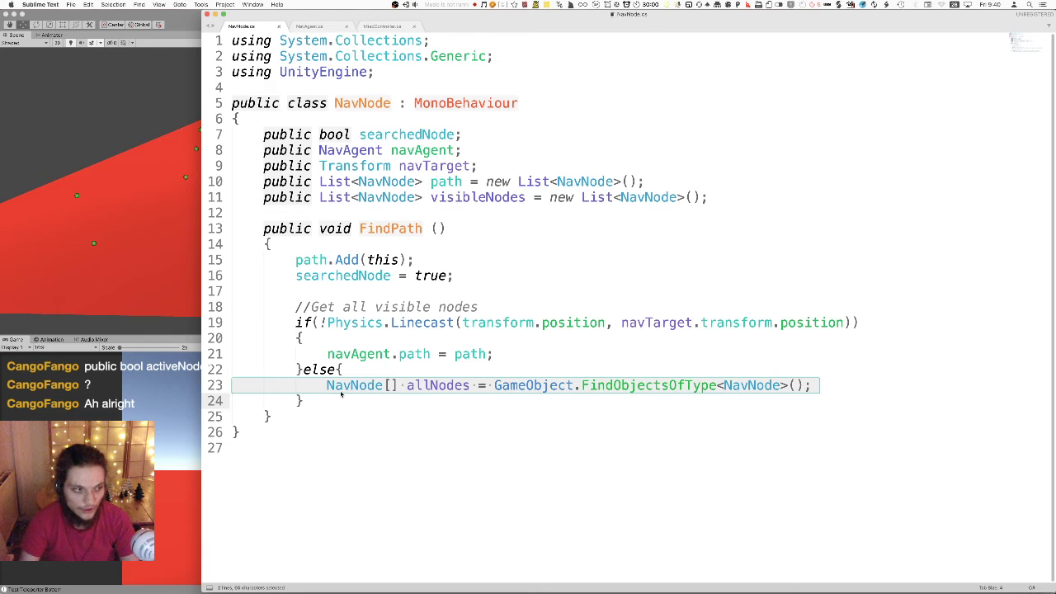
left_click(815, 385)
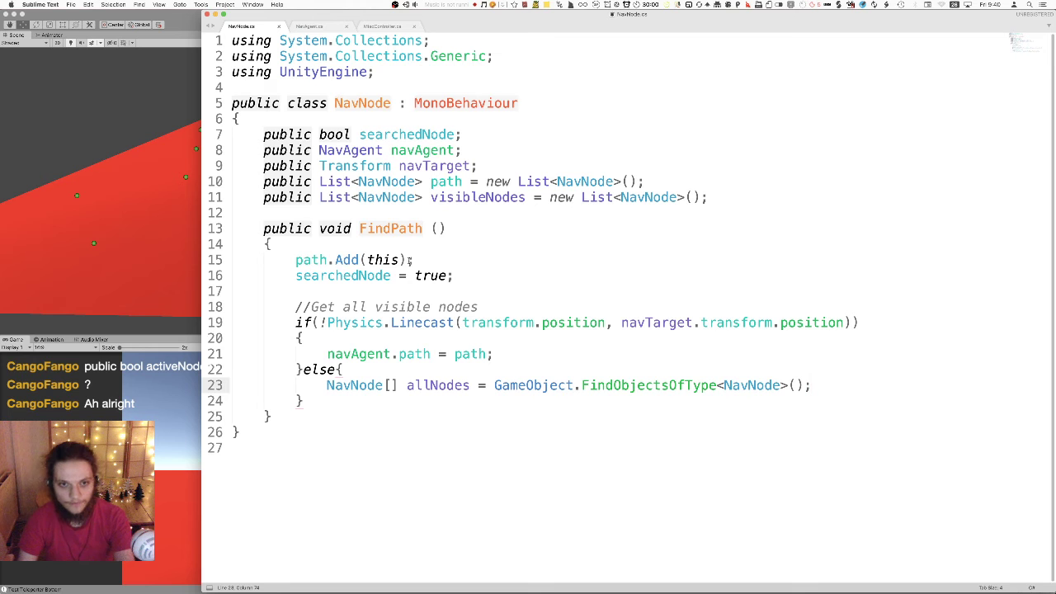
double_click(381, 136)
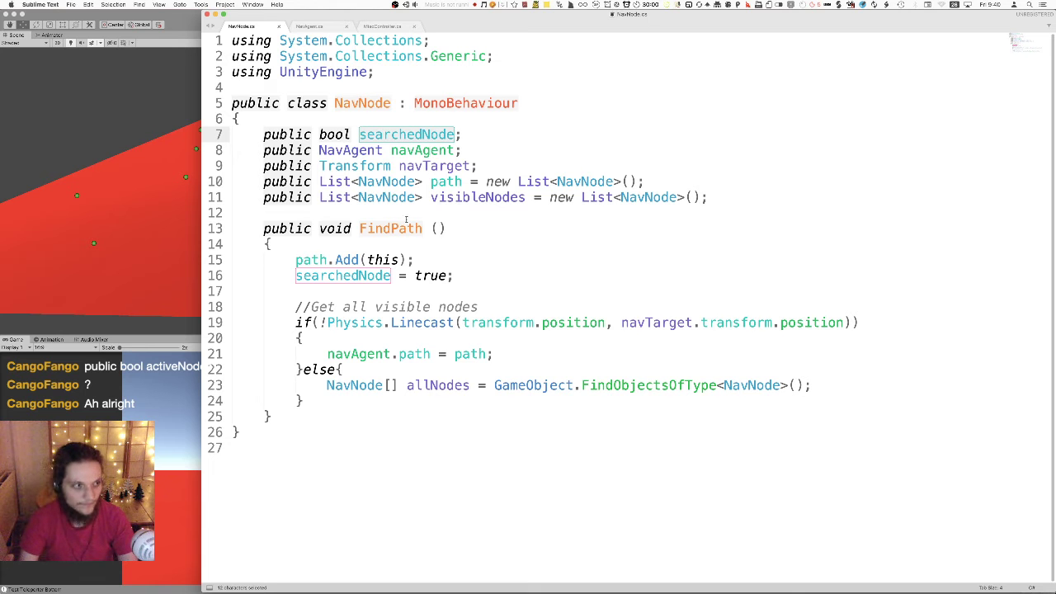
mouse_move(406, 220)
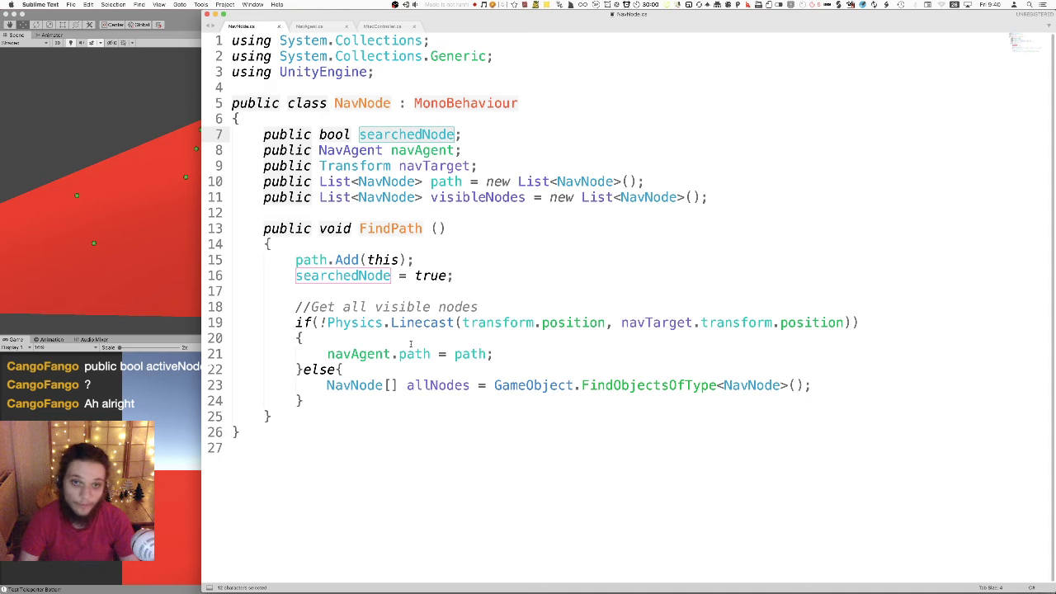
left_click(471, 271)
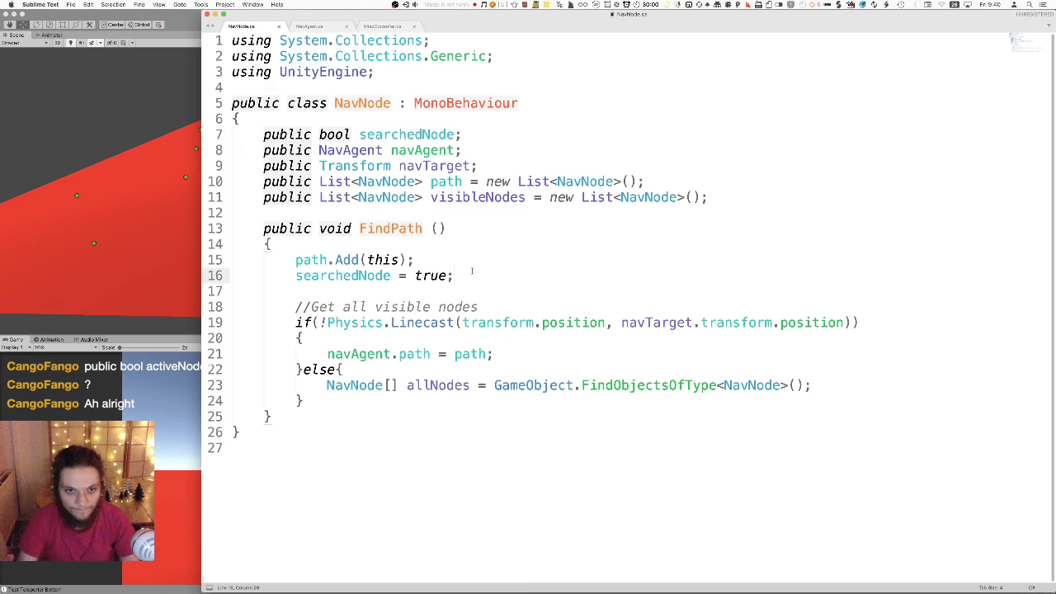
left_click(505, 354)
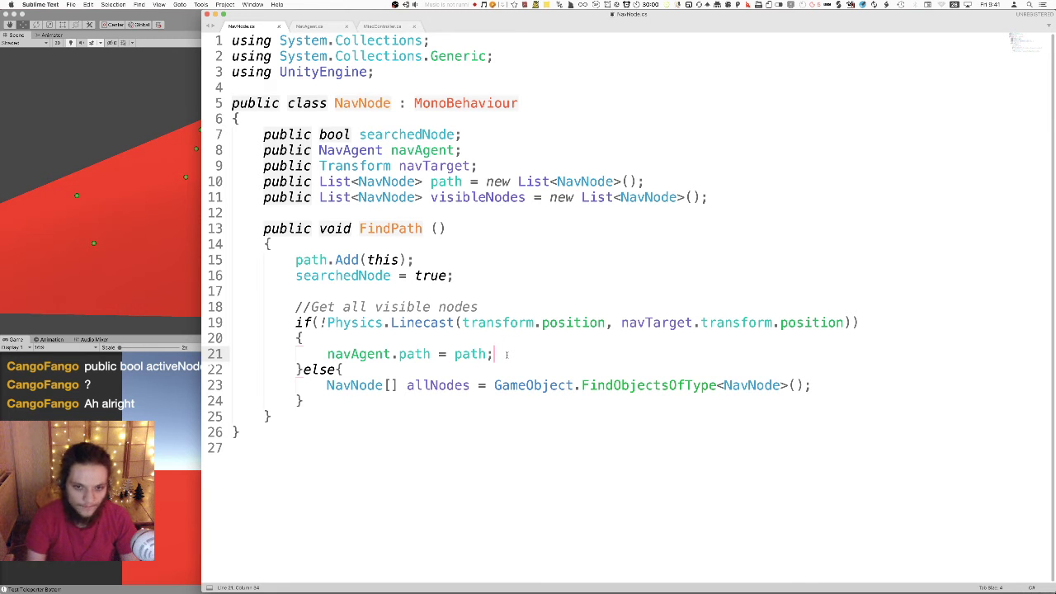
key("Return")
key("Return")
key("Return")
key("Up")
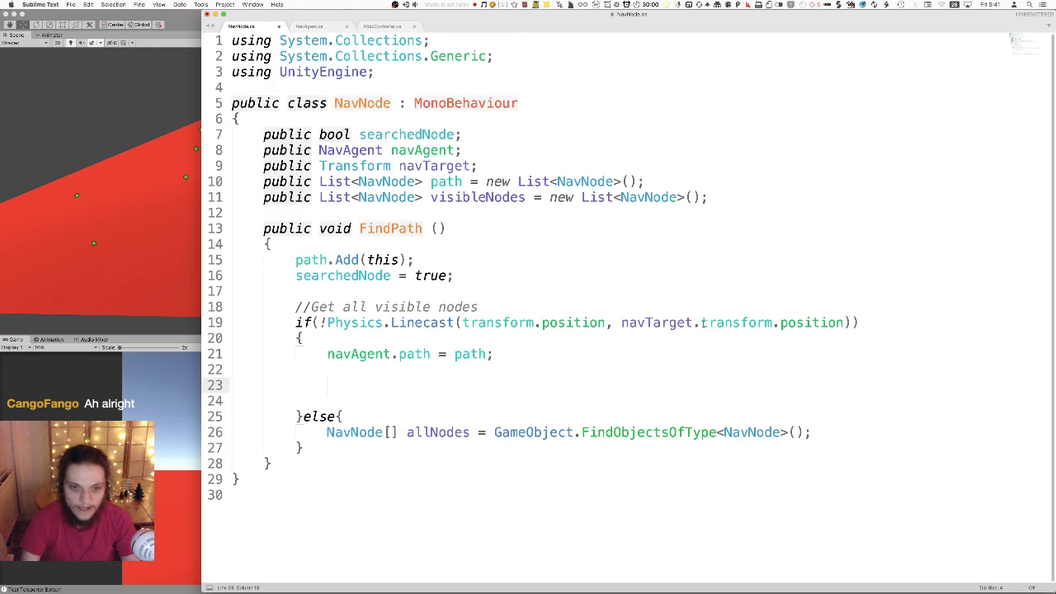
- Move the NavNode[] allNodes lookup from FindPath's else branch to above the //Get all visible nodes comment
left_click_drag(814, 432, 327, 432)
key("super+c")
left_click(393, 292)
key("Return")
key("Return")
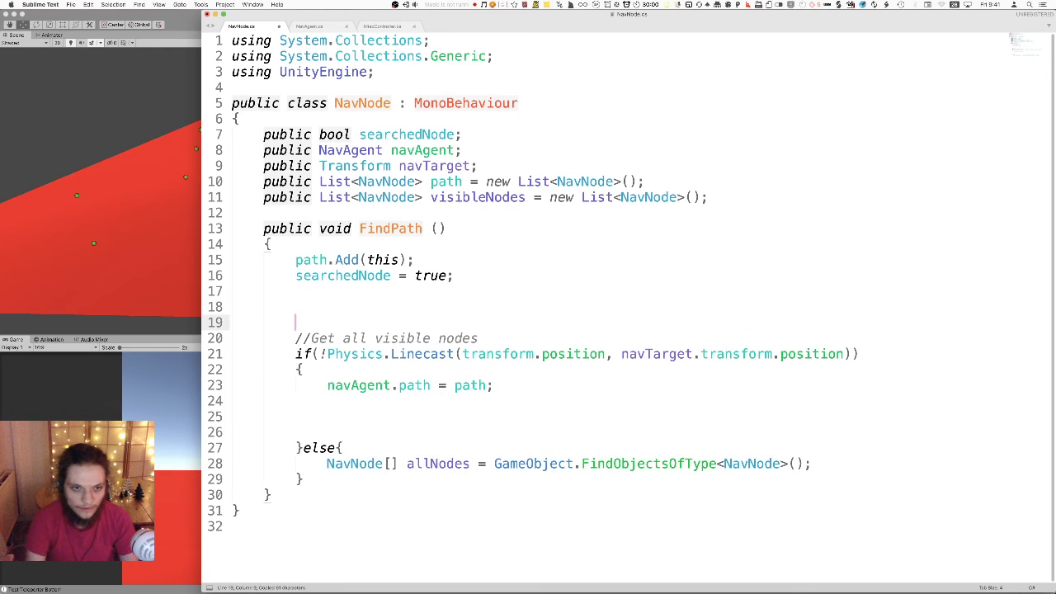
key("Up")
key("Tab")
key("Tab")
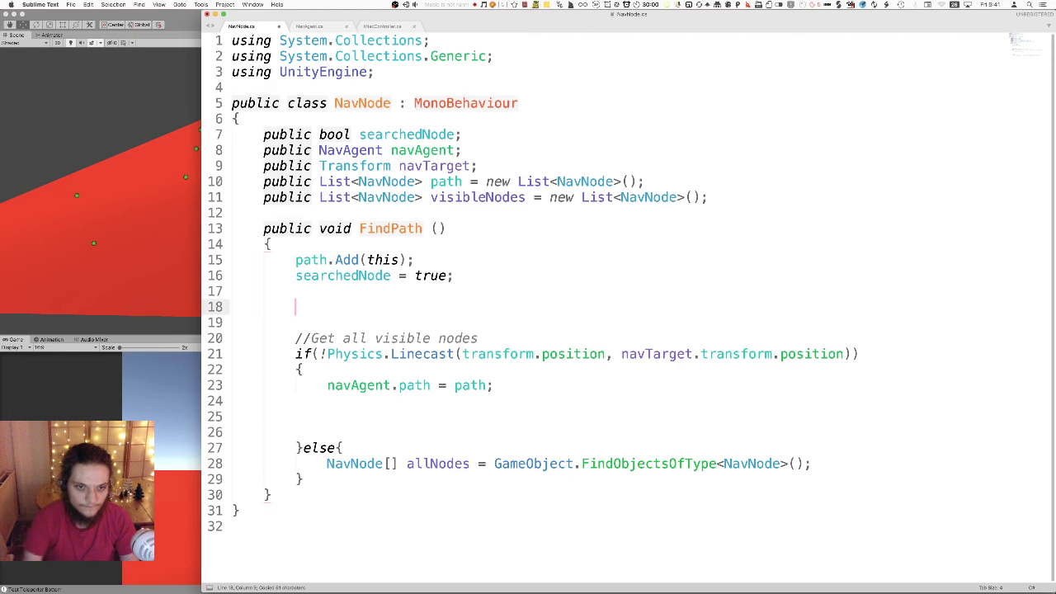
key("super+v")
left_click_drag(812, 463, 327, 463)
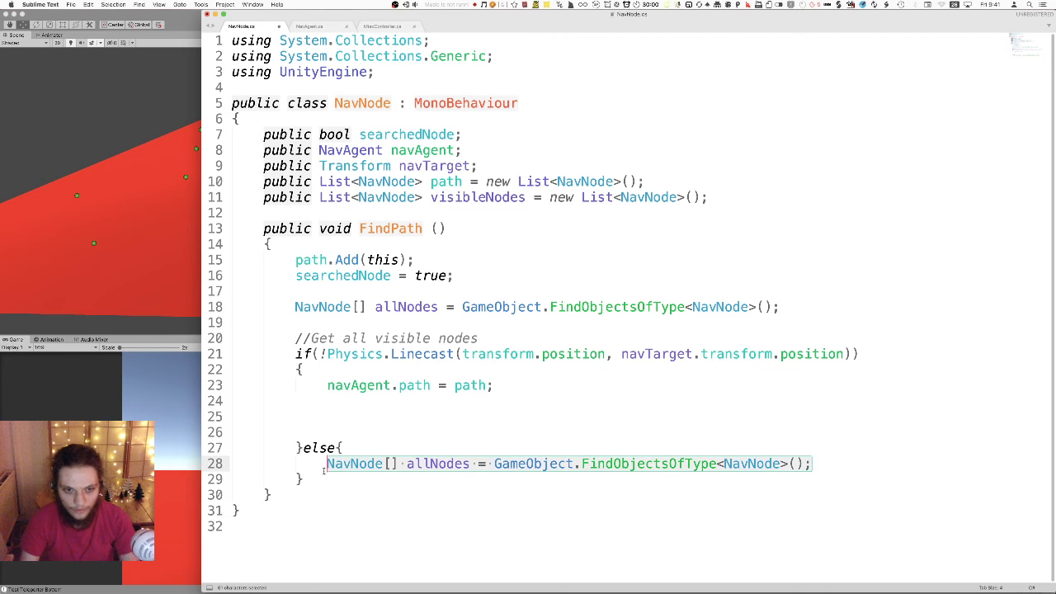
key("BackSpace")
- Remove the extra blank lines below navAgent.path = path; in the if branch
left_click(356, 376)
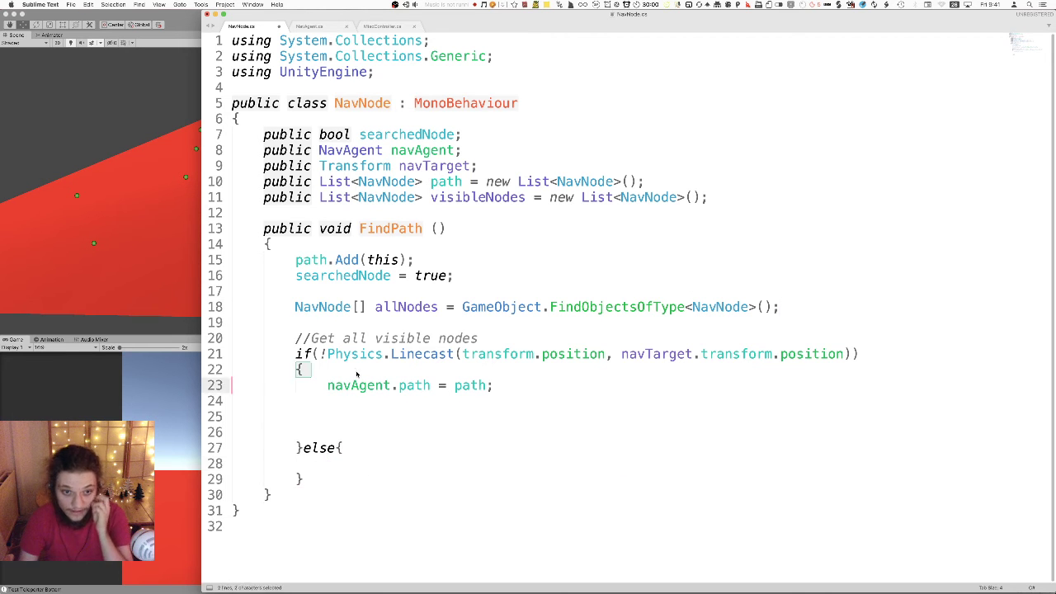
left_click(337, 415)
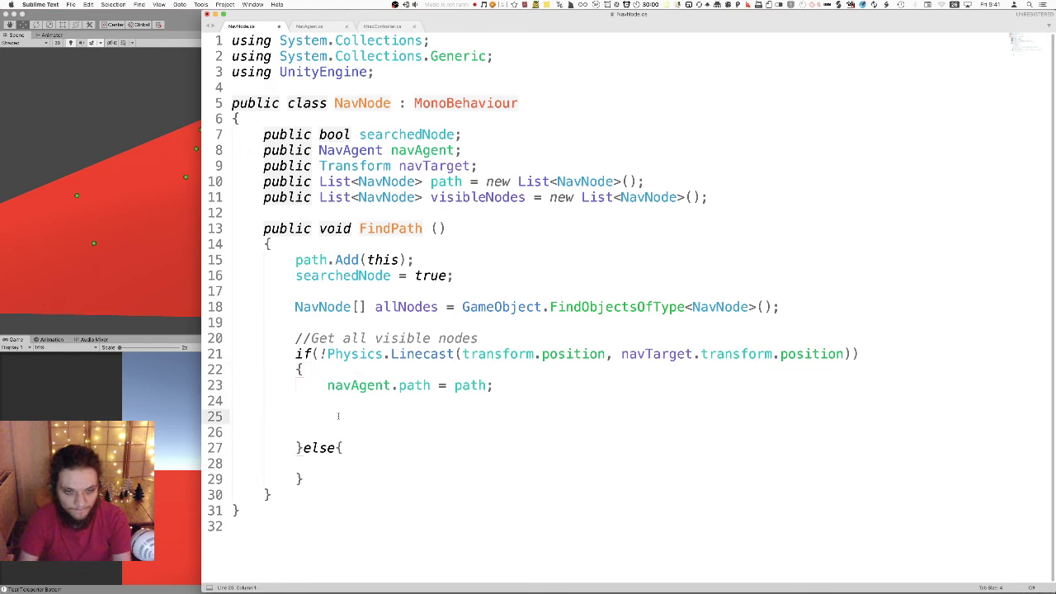
key("BackSpace")
key("BackSpace")
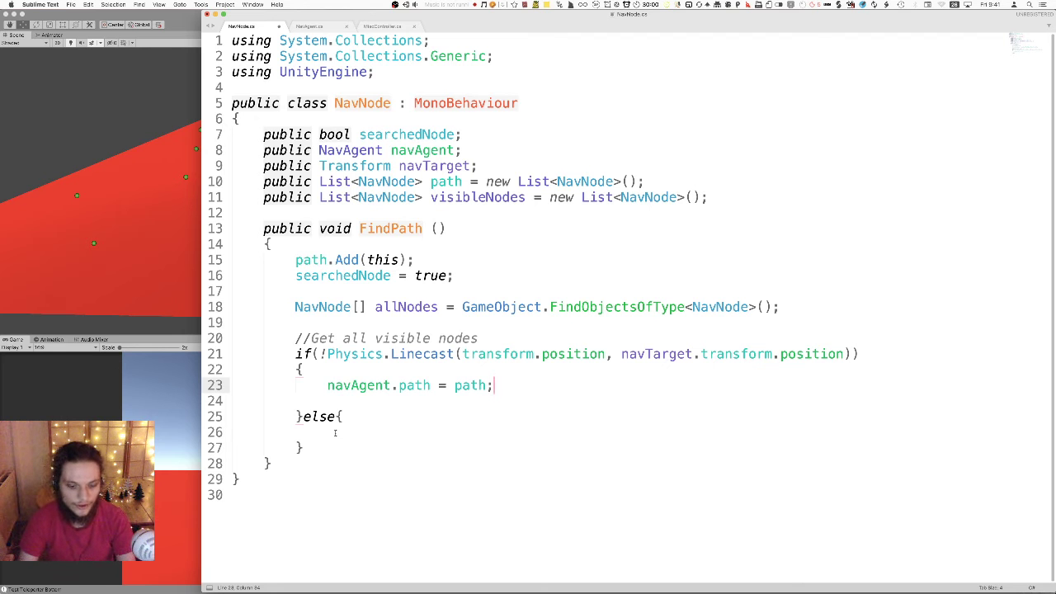
- Add an empty for loop with braces below navAgent.path = path; in FindPath's if branch
left_click(335, 433)
left_click(376, 400)
key("Return")
key("Return")
key("Up")
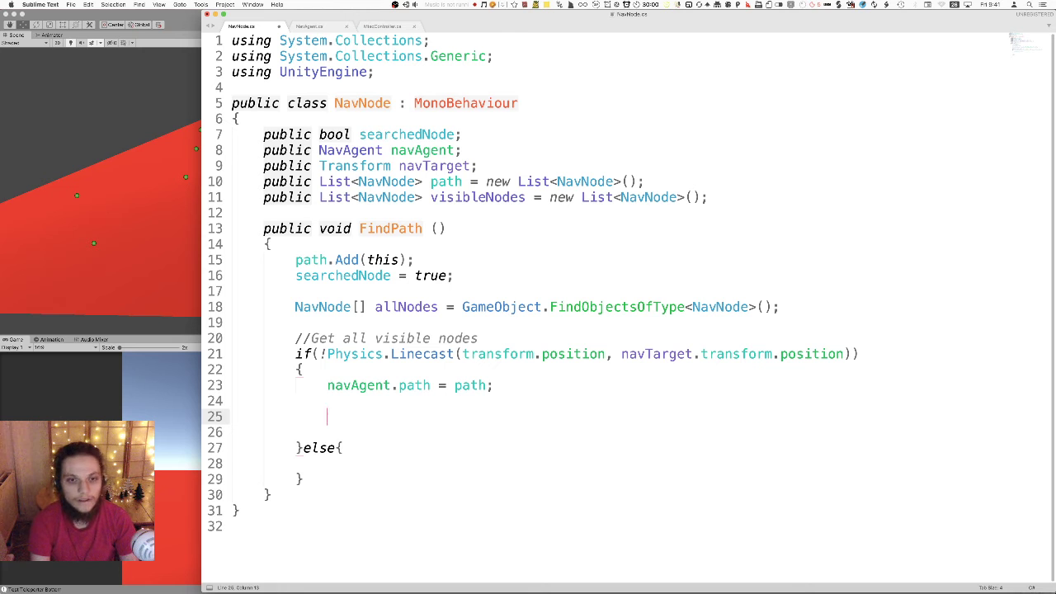
type("for()")
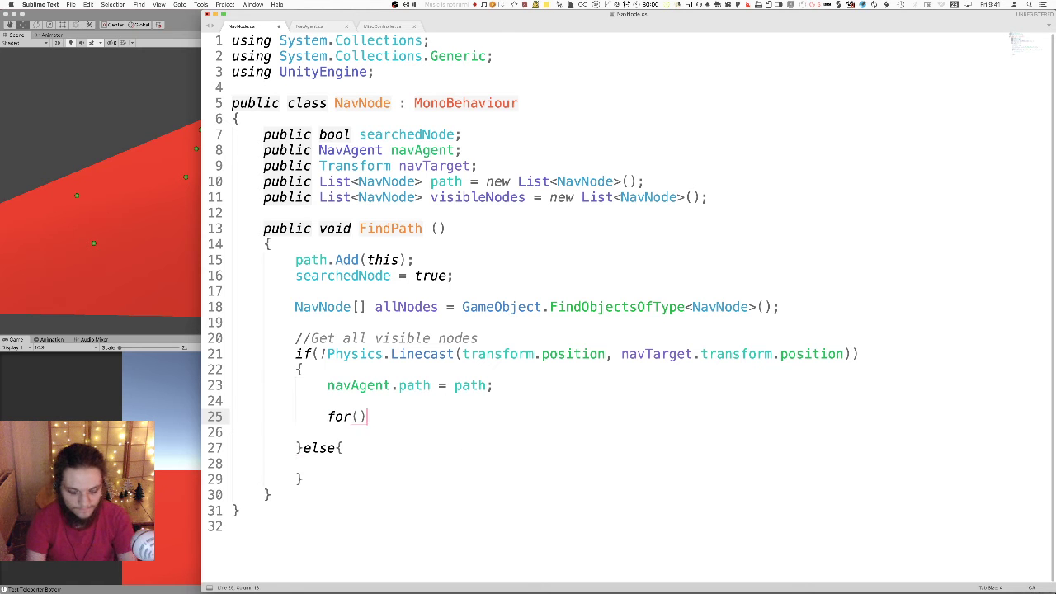
key("Return")
type("{}")
key("Return")
key("Up")
key("Up")
- Fill in the for loop's header as int i = 0; i < allNodes.Length; i++
type("int i ")
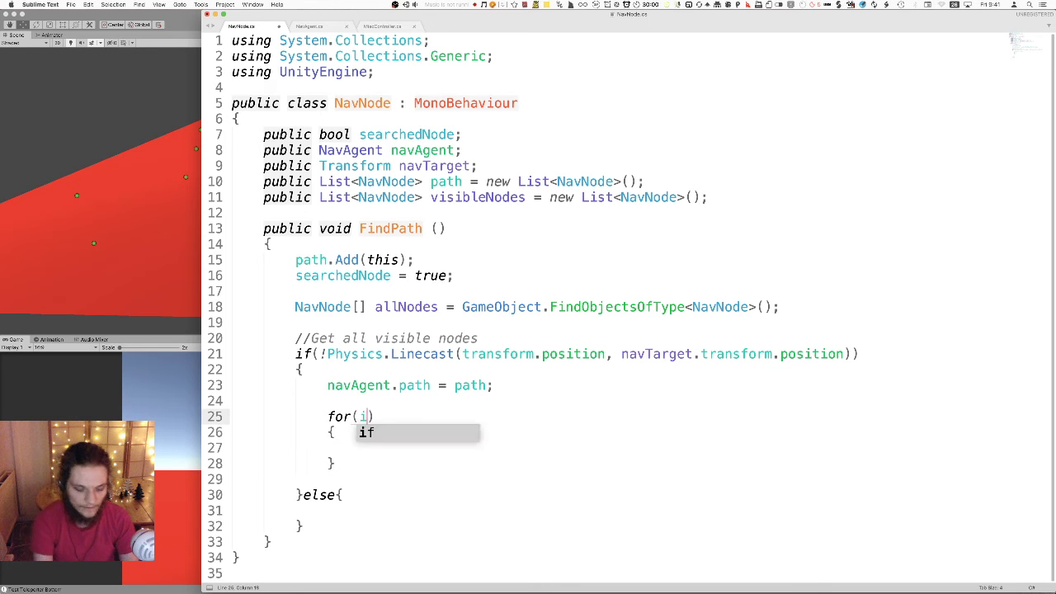
type("= 0")
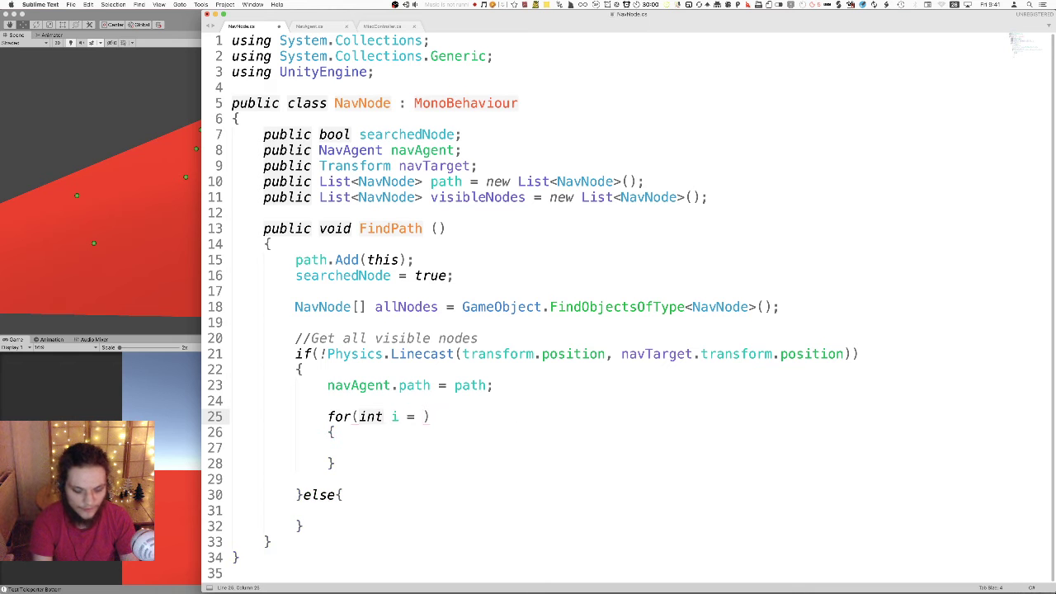
type("; ")
type("i < ")
type("a;l")
key("Escape")
key("BackSpace")
key("BackSpace")
type("a;l")
key("BackSpace")
key("BackSpace")
type("l")
key("Tab")
type(".Length")
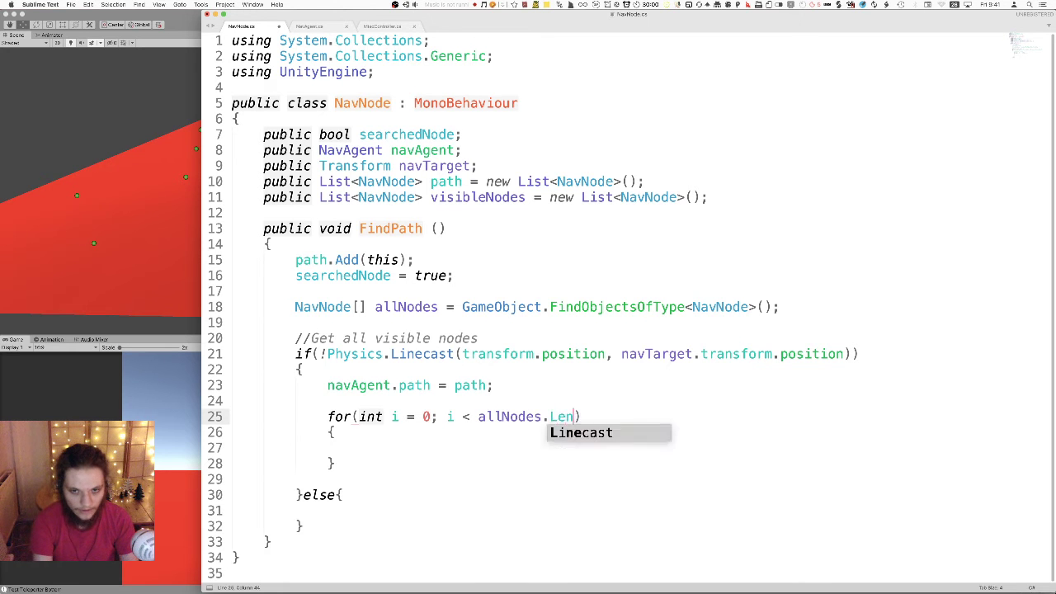
type("; i++")
- Add allNodes[i].searchedNode = false; inside the for loop to reset every node's searched flag
left_click(232, 448)
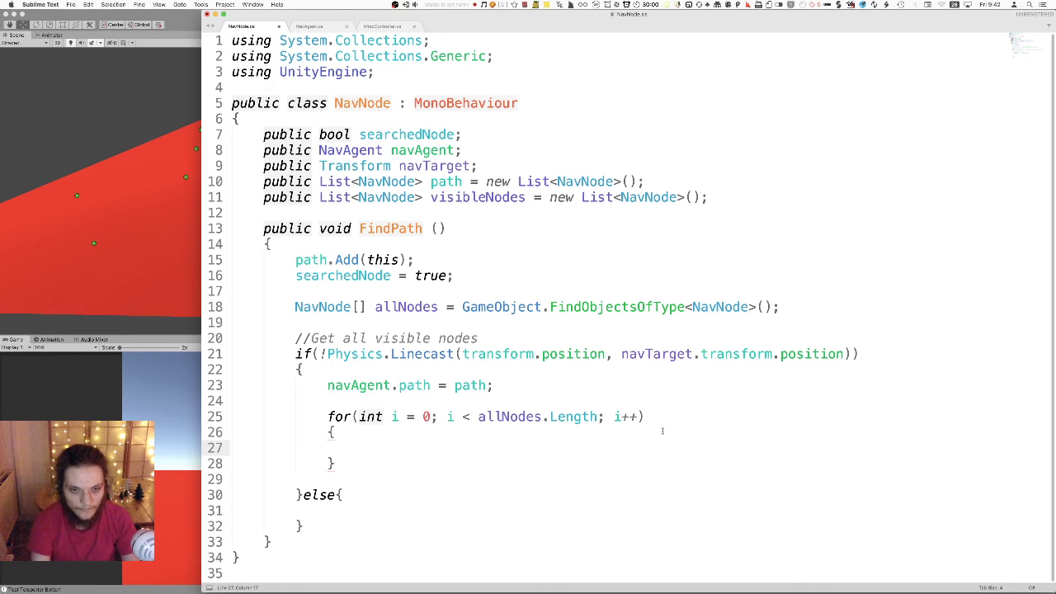
type("all")
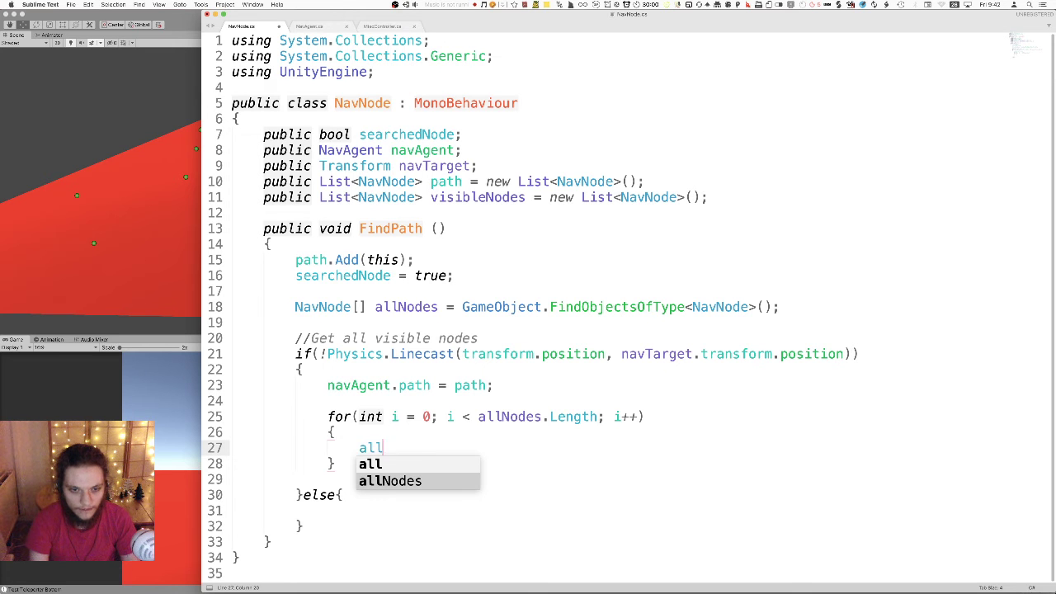
key("BackSpace")
key("BackSpace")
key("BackSpace")
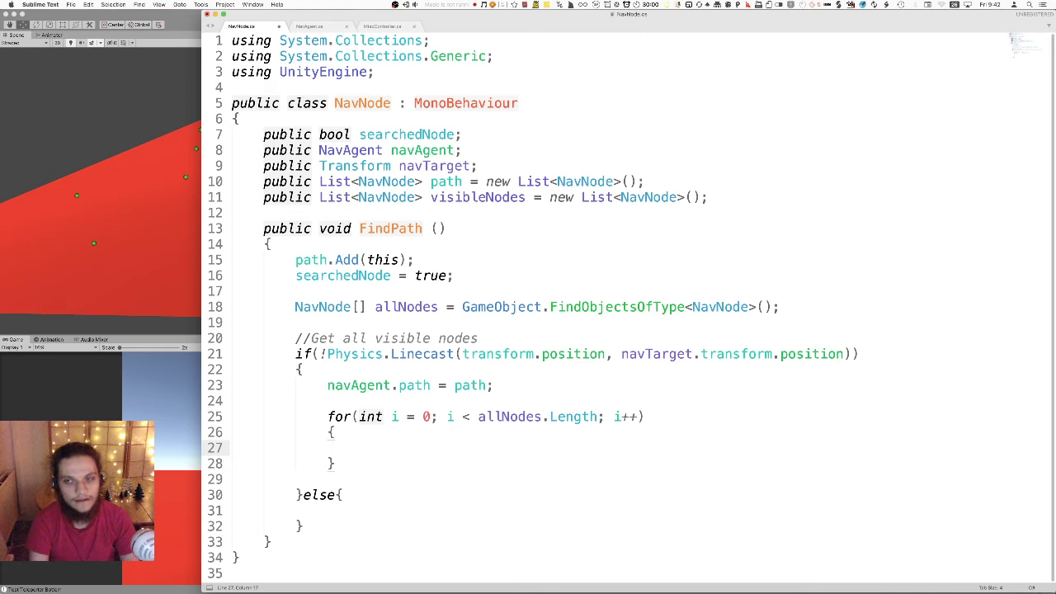
type("allNodes")
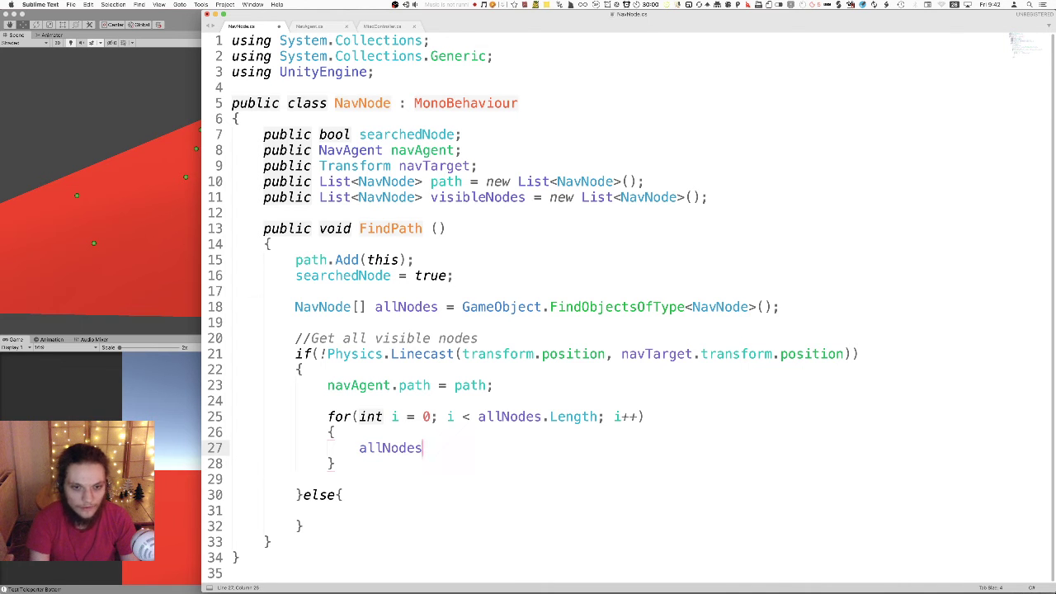
type("[]i")
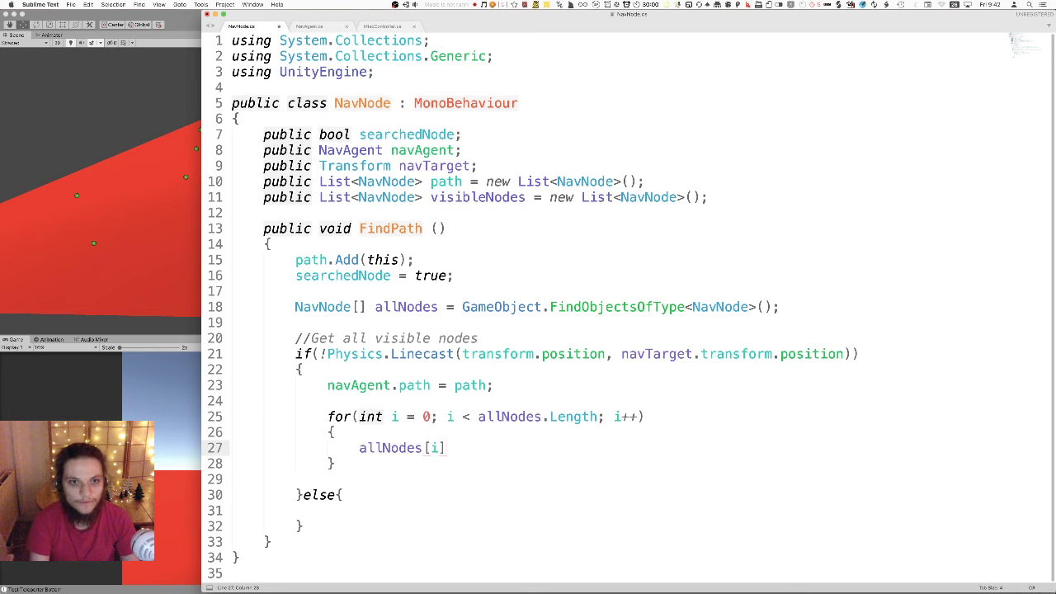
type(".s")
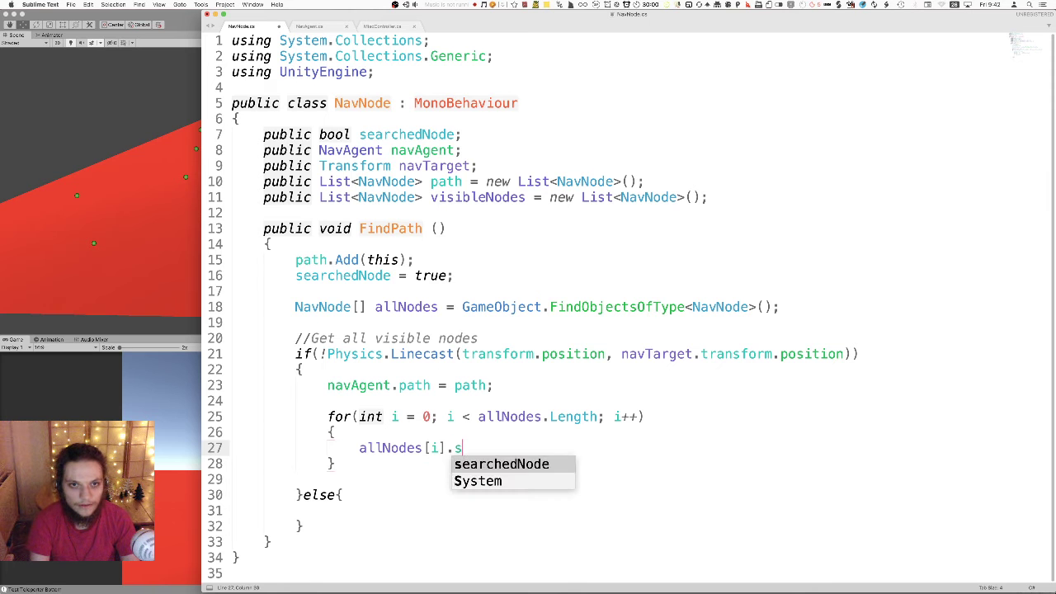
type("earchedNode = false;")
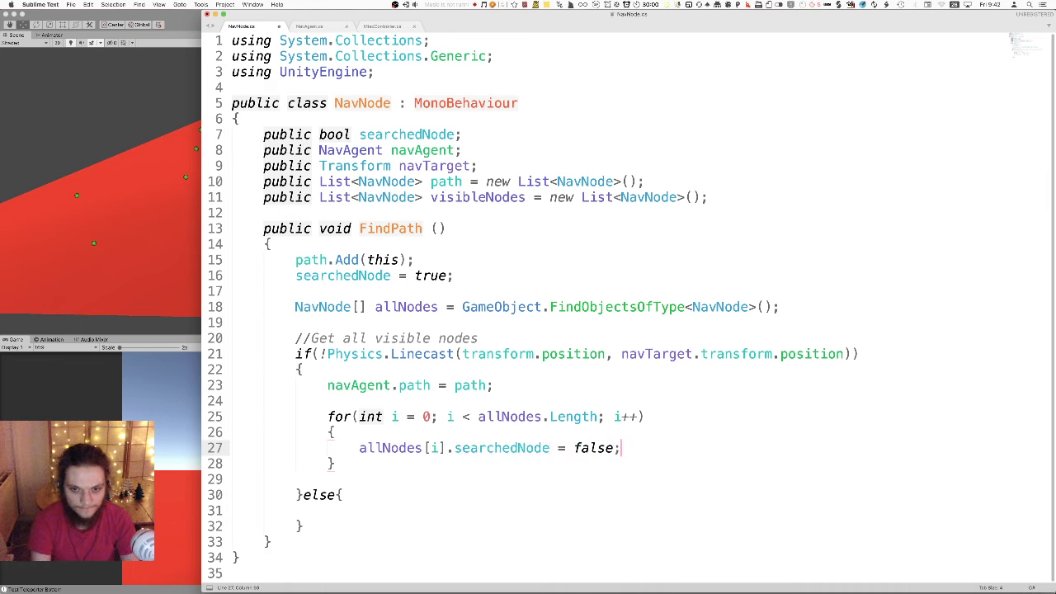
- Add allNodes[i].navAgent = null; to the loop body and begin another allNodes[] statement on the line below
key("Return")
type("a")
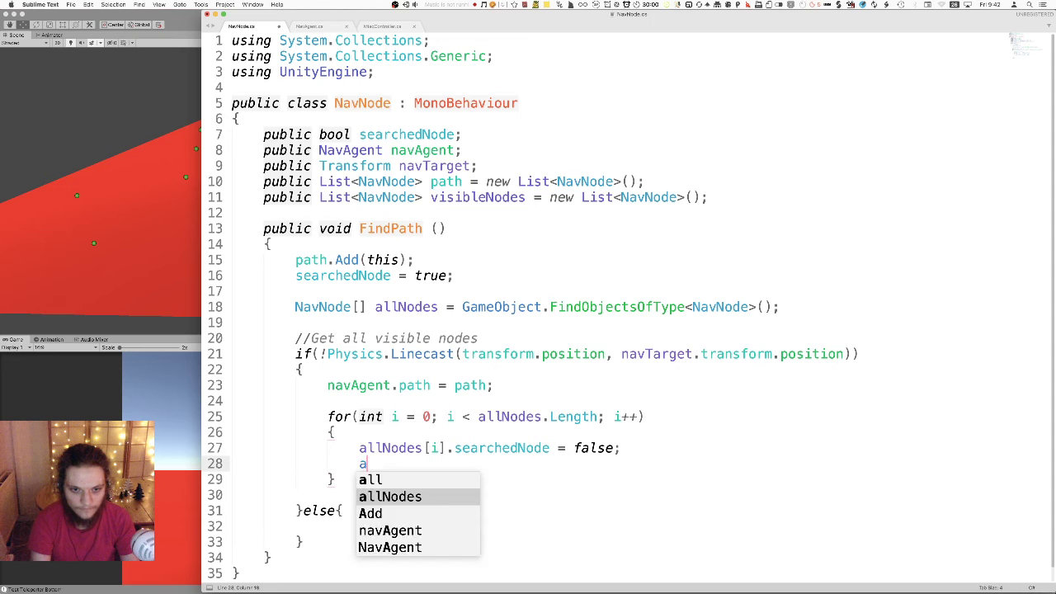
type("llNodes[i].")
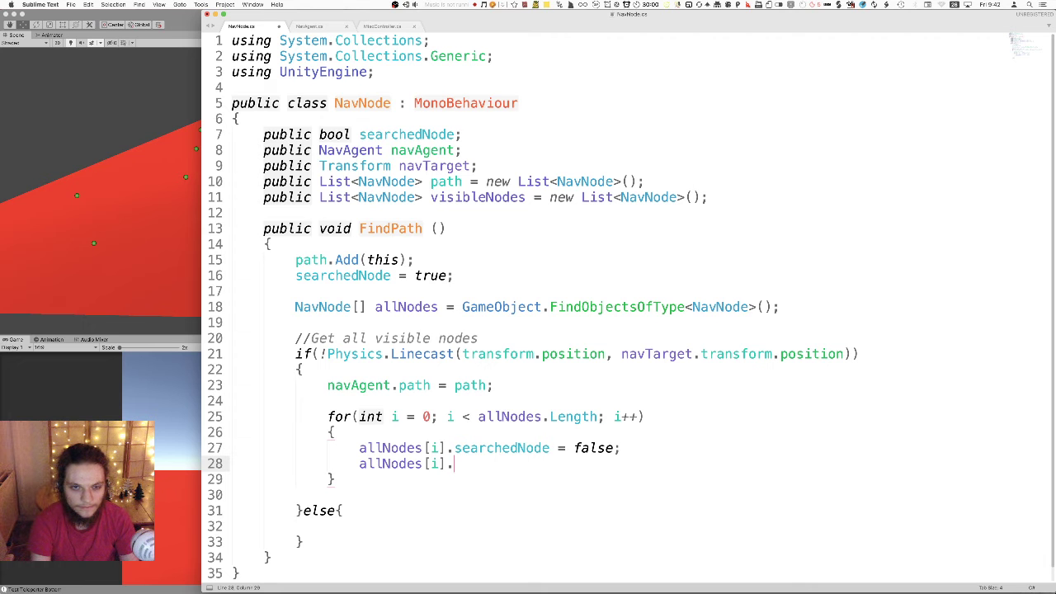
type("navAgent = ")
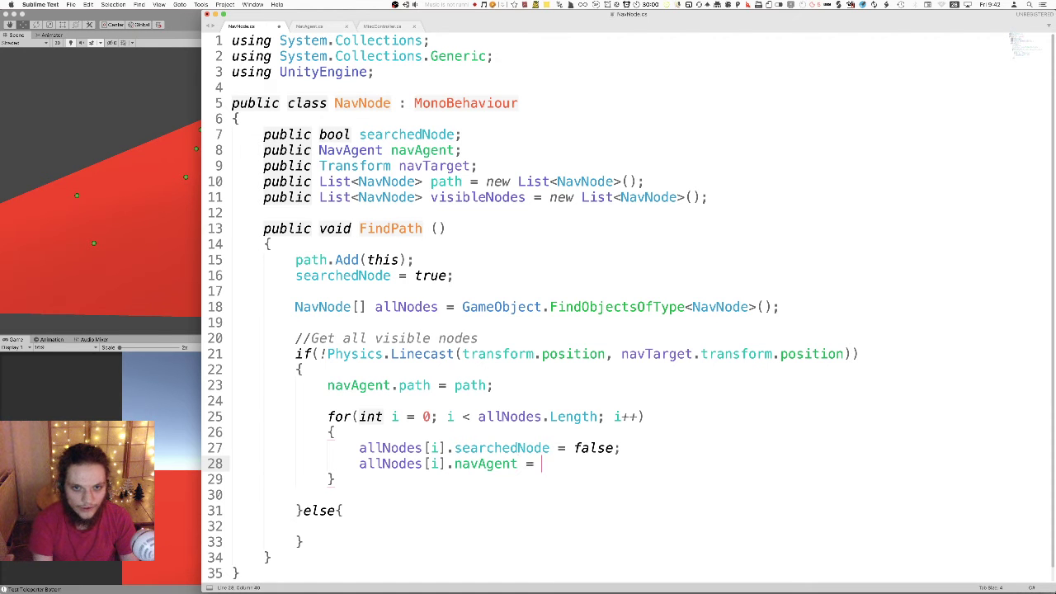
type("null;")
key("Return")
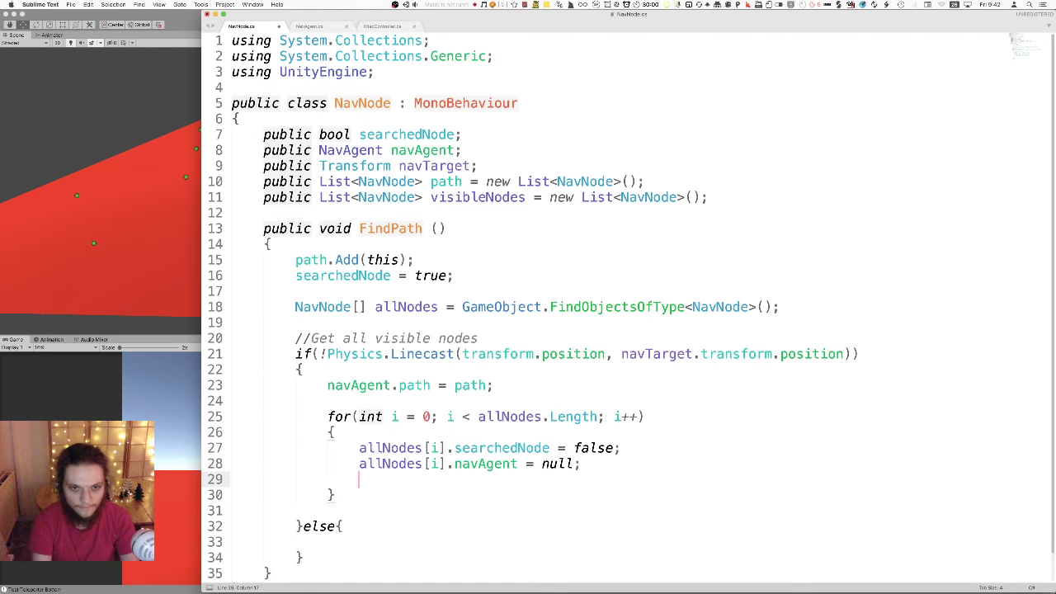
type("allNodes[]")
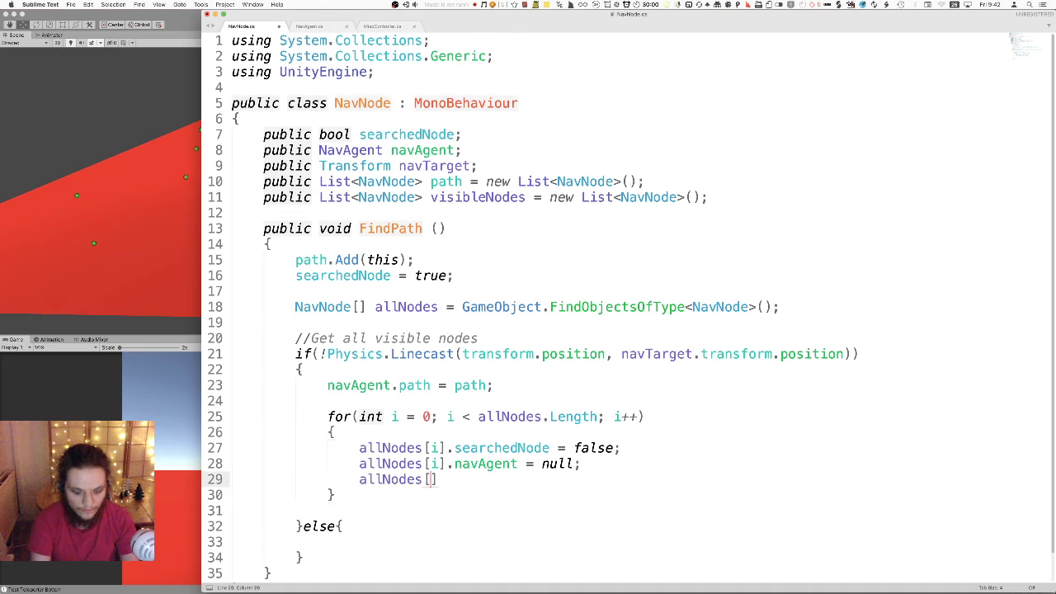
key("Up")
key("shift+Right")
key("Right")
key("shift+Up")
key("Up")
key("shift+Left")
key("shift+Left")
key("shift+Left")
key("shift+Left")
key("shift+Left")
key("shift+Left")
key("shift+Left")
key("shift+Left")
key("shift+Left")
key("shift+Left")
key("shift+Left")
key("shift+Left")
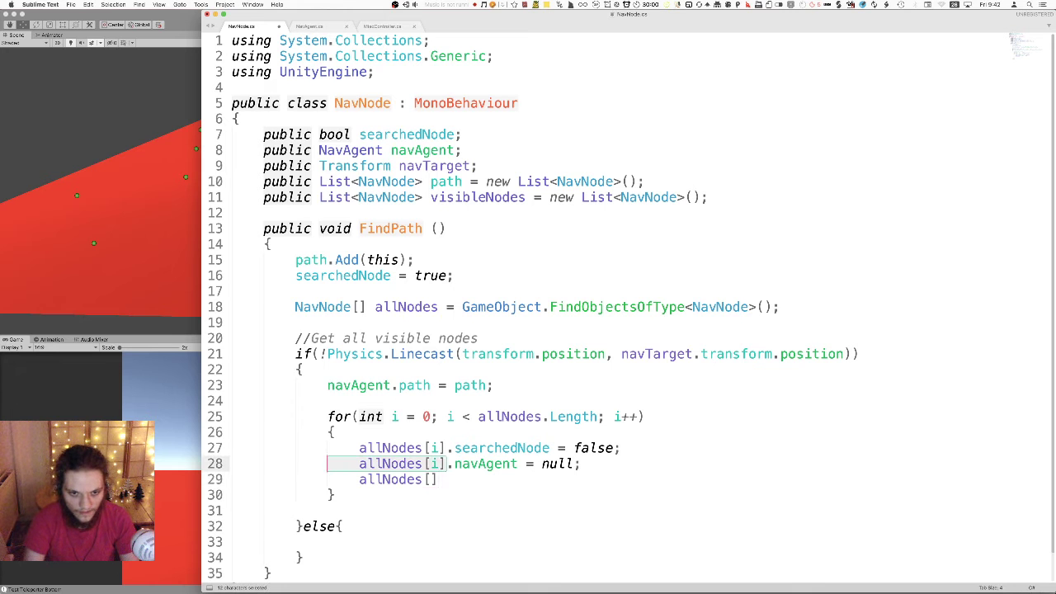
key("shift+Right")
key("super+c")
- Complete the loop's third statement as allNodes[i].navTarget = null; and save the script
left_click(429, 481)
type("i].")
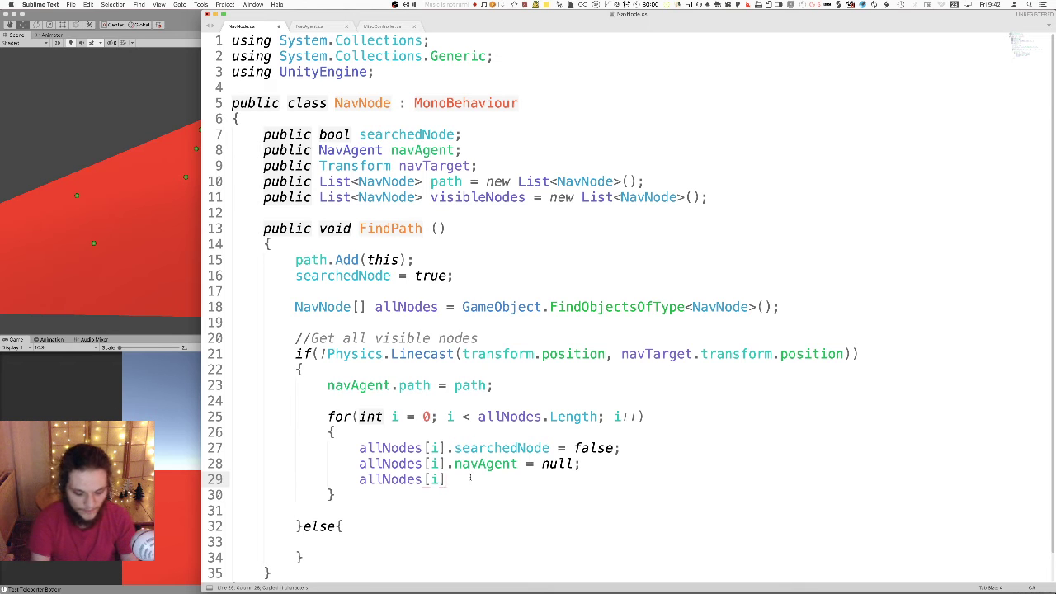
type("n")
key("Down")
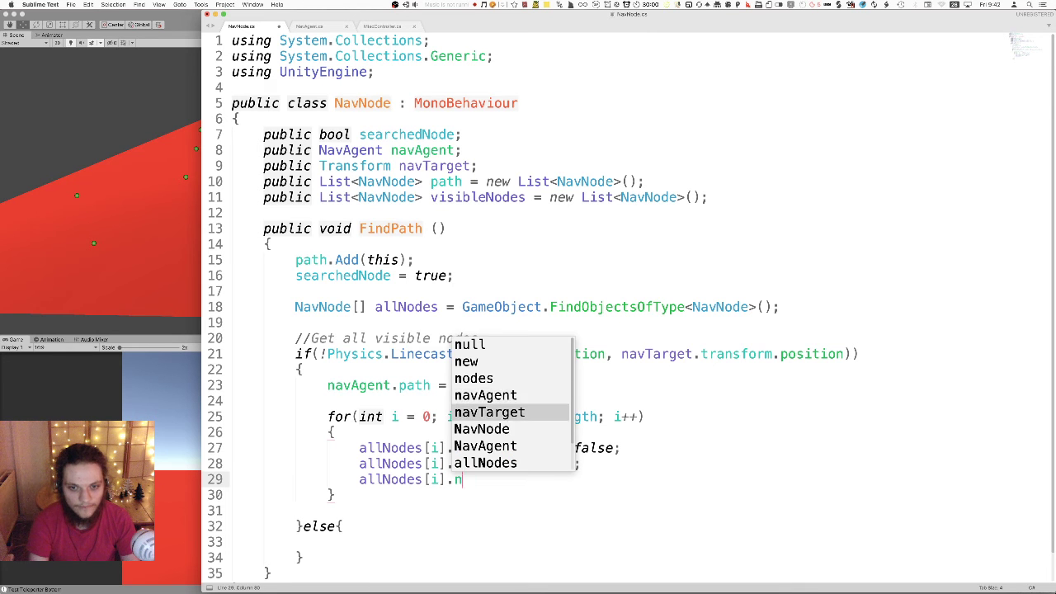
key("Return")
type("= null;")
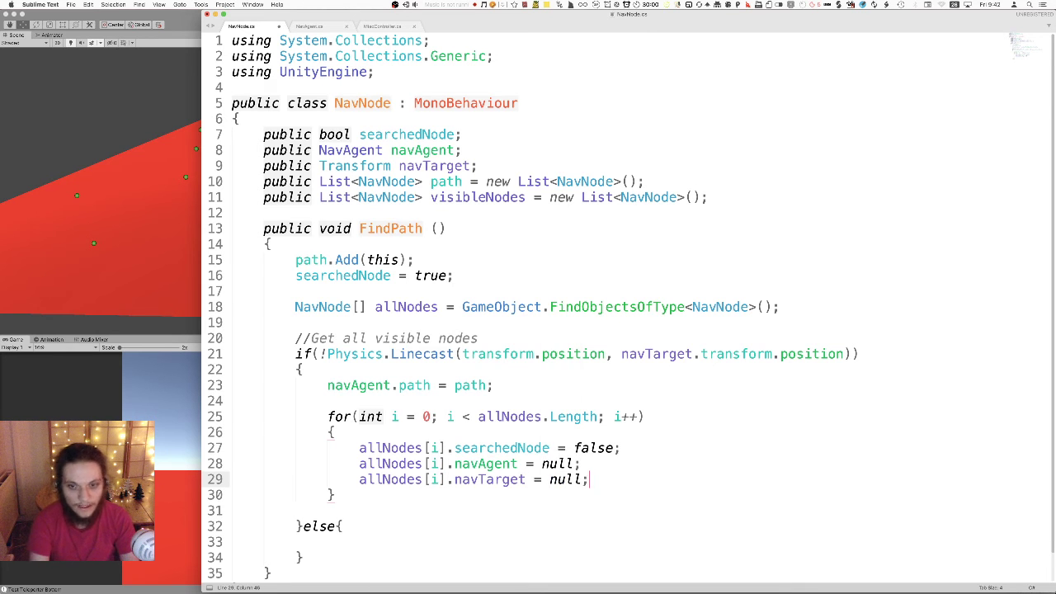
key("super+s")
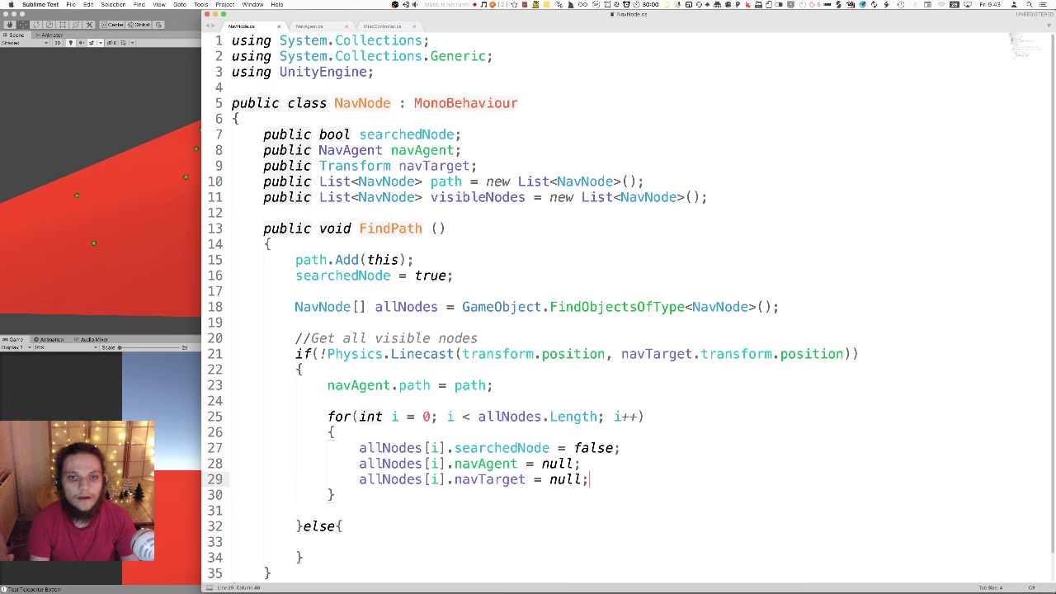
- Add allNodes[i].path.Clear(); as the last statement of the for loop and save the script
key("Return")
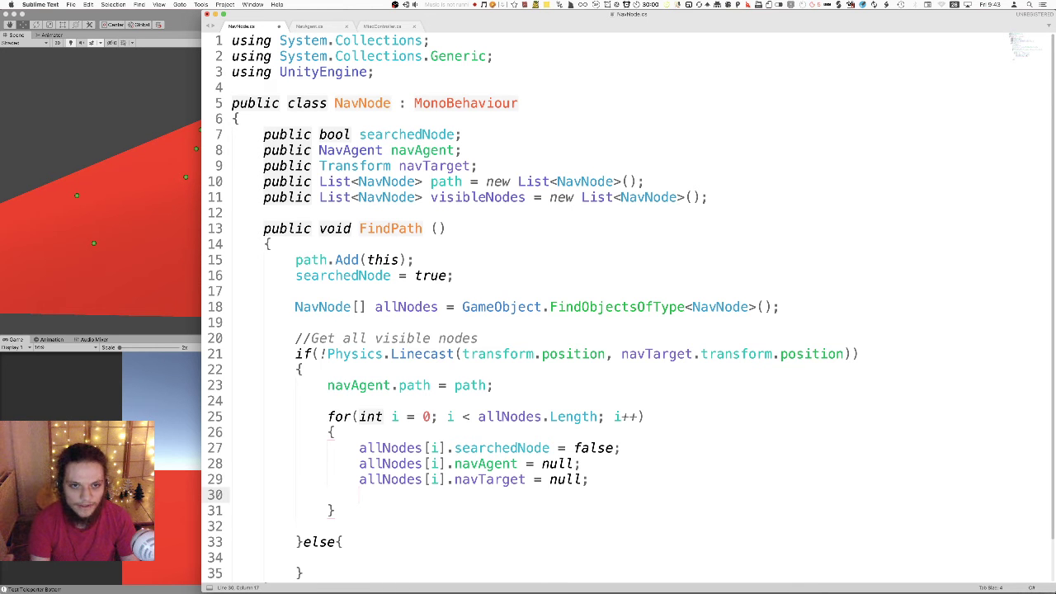
type("allNodes[i]")
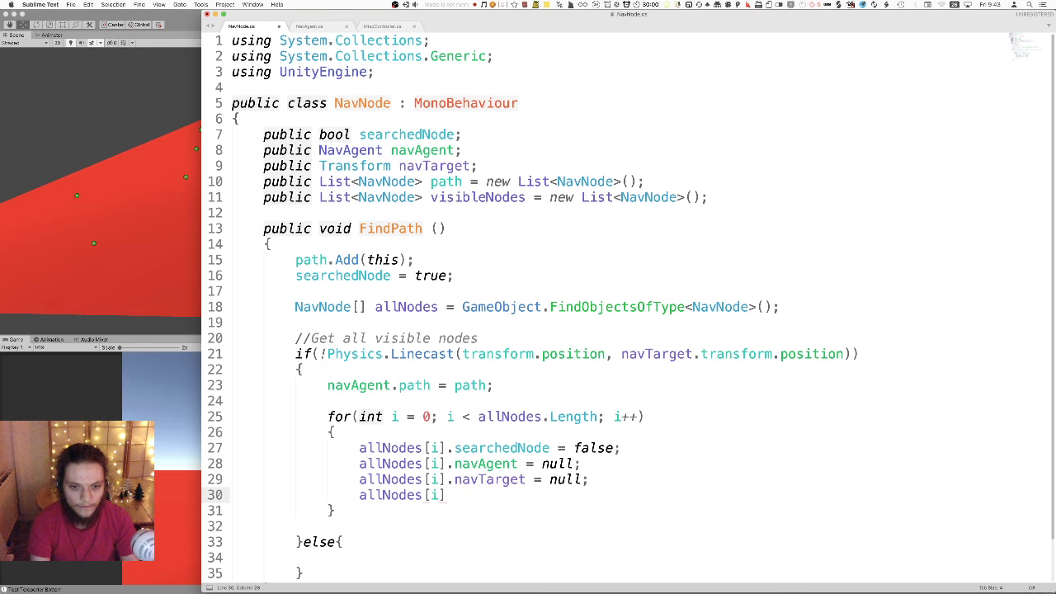
type(".path.Clear();")
key("ctrl+s")
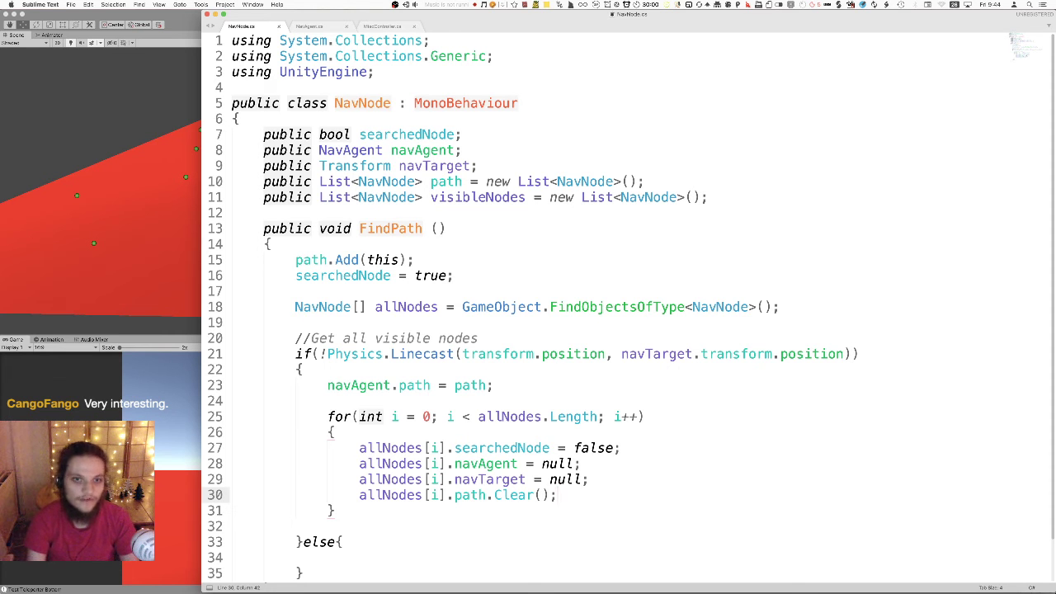
left_click(351, 182)
triple_click(350, 182)
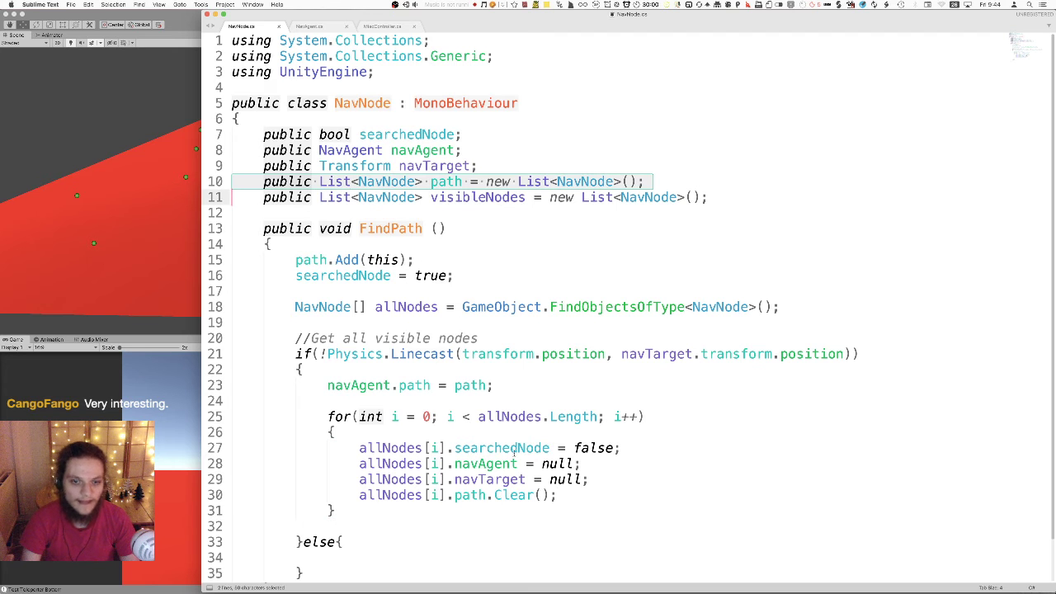
double_click(471, 495)
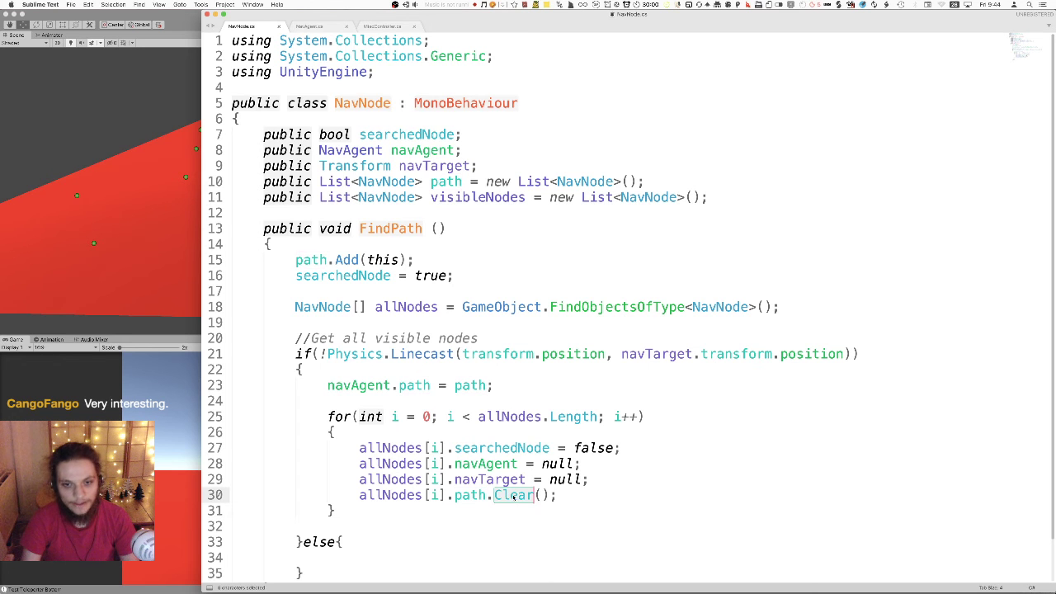
- Add allNodes[i].visibleNodes.Clear(); as the last statement of the node-reset for loop and save the script
left_click(574, 497)
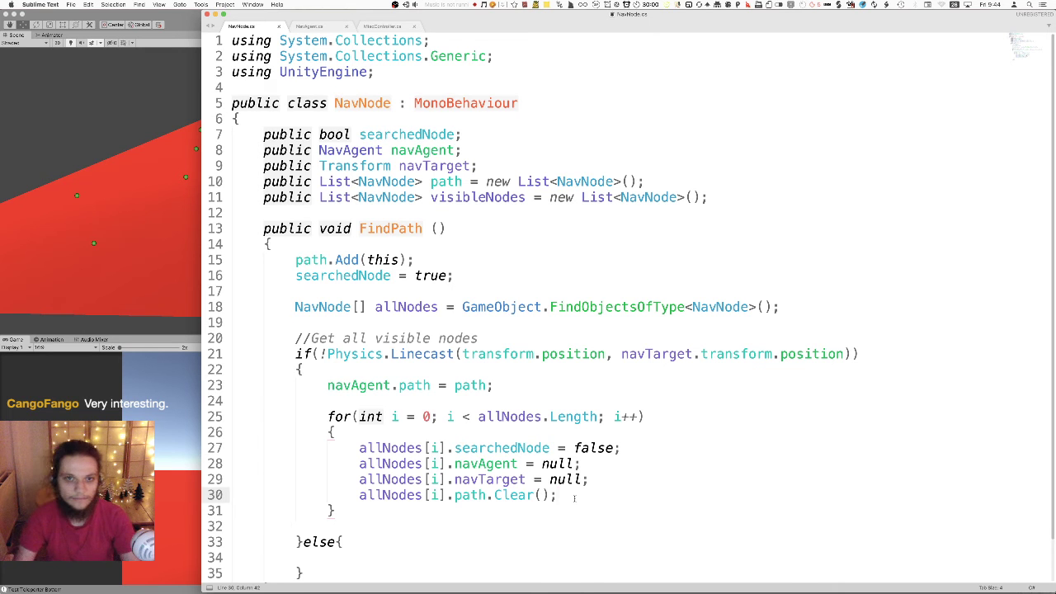
key("Return")
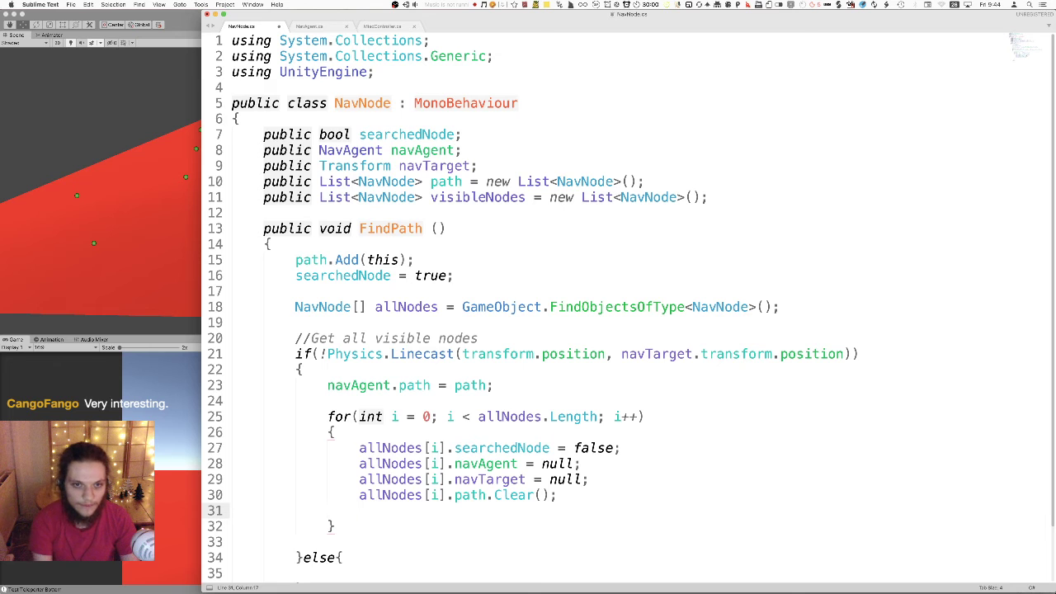
type("all")
key("Tab")
type(".")
key("BackSpace")
key("BackSpace")
key("BackSpace")
key("BackSpace")
key("BackSpace")
key("BackSpace")
key("BackSpace")
key("BackSpace")
key("BackSpace")
type("allNodes[i].vi")
key("Down")
key("Tab")
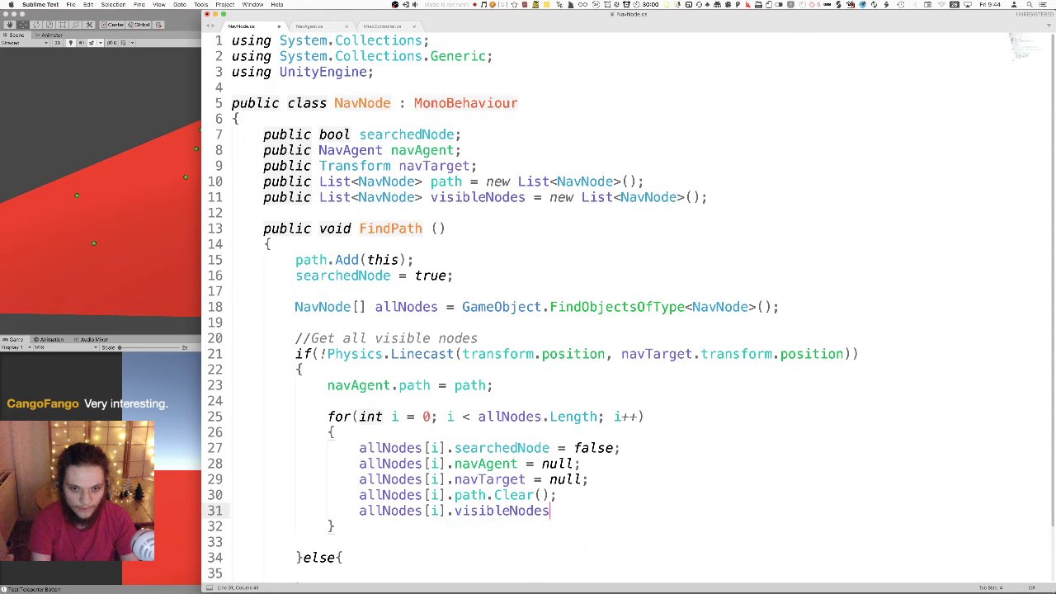
type(".Cl")
key("Tab")
type("();")
key("super+s")
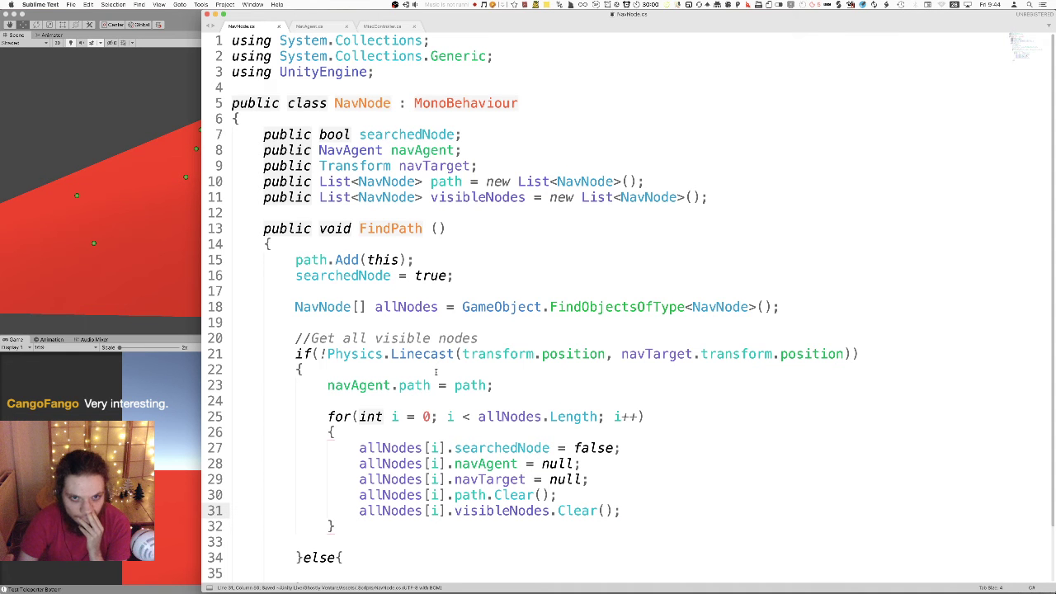
- Add navAgent.gettingPath = false; directly below navAgent.path = path; in NavNode's FindPath, copying the variable name from NavAgent, and save
scroll(491, 466, "down", 2)
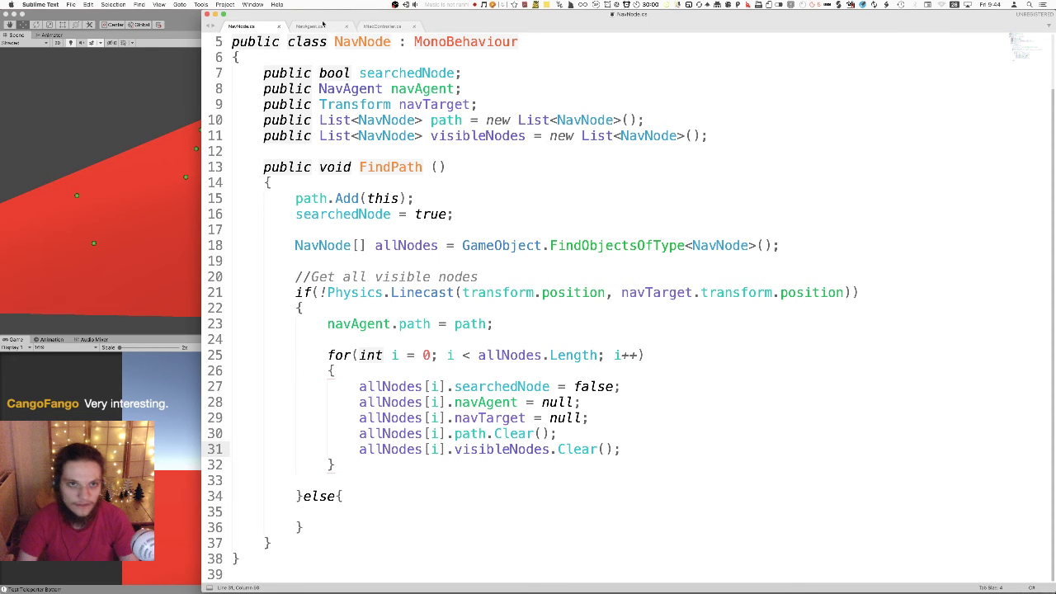
key("super+alt+Right")
double_click(351, 135)
key("super+c")
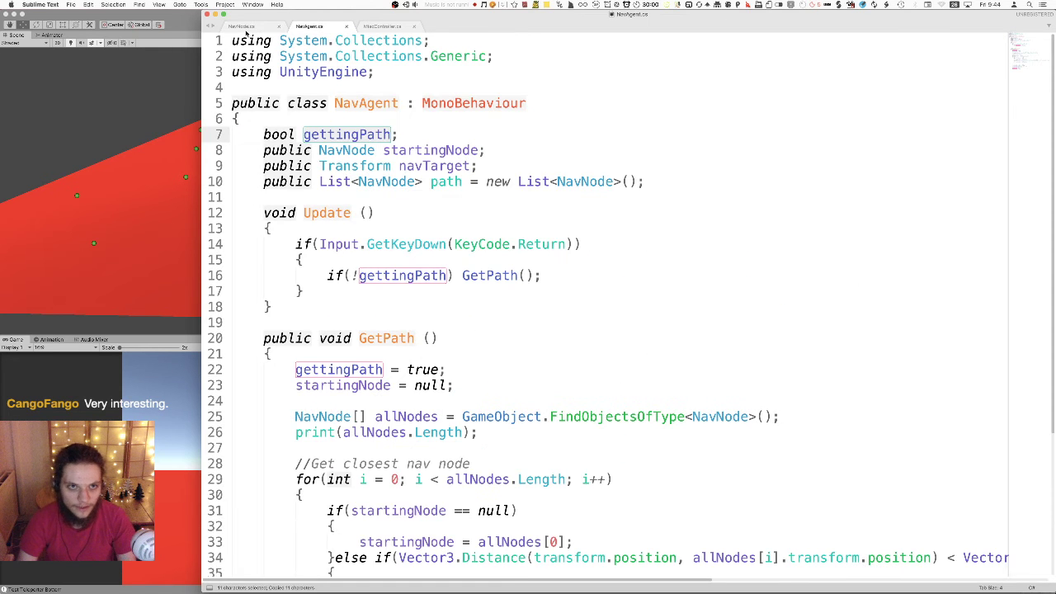
left_click(244, 27)
left_click(493, 324)
key("Return")
type("navAgent.")
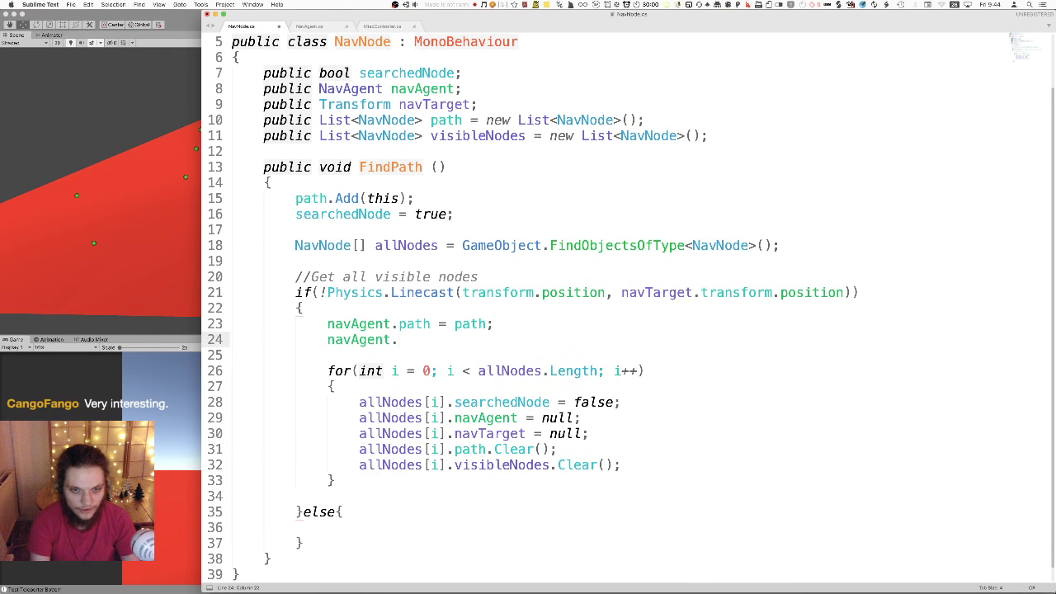
key("super+v")
type("= ")
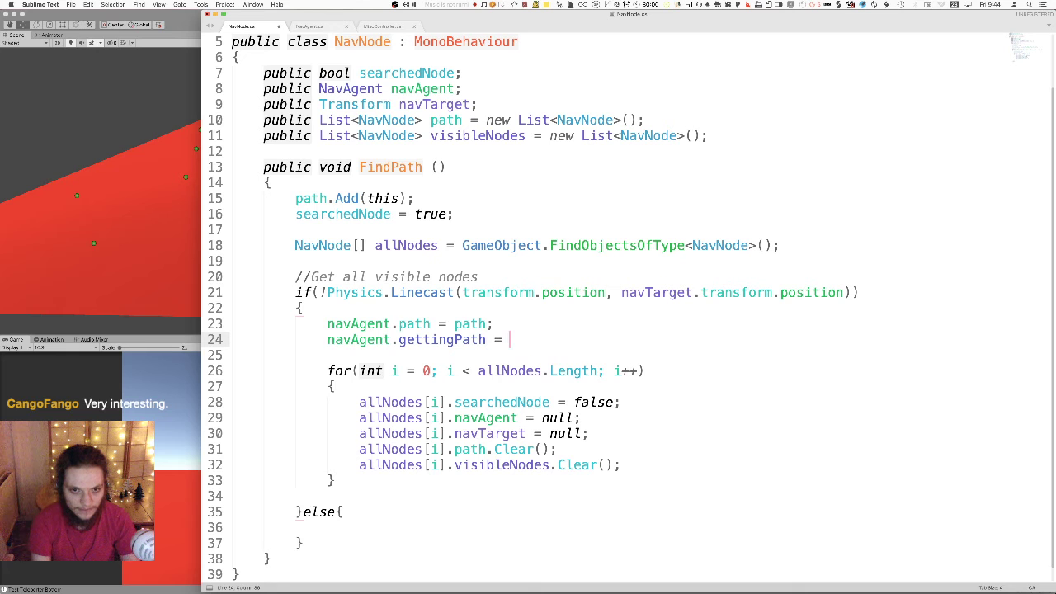
type("false;")
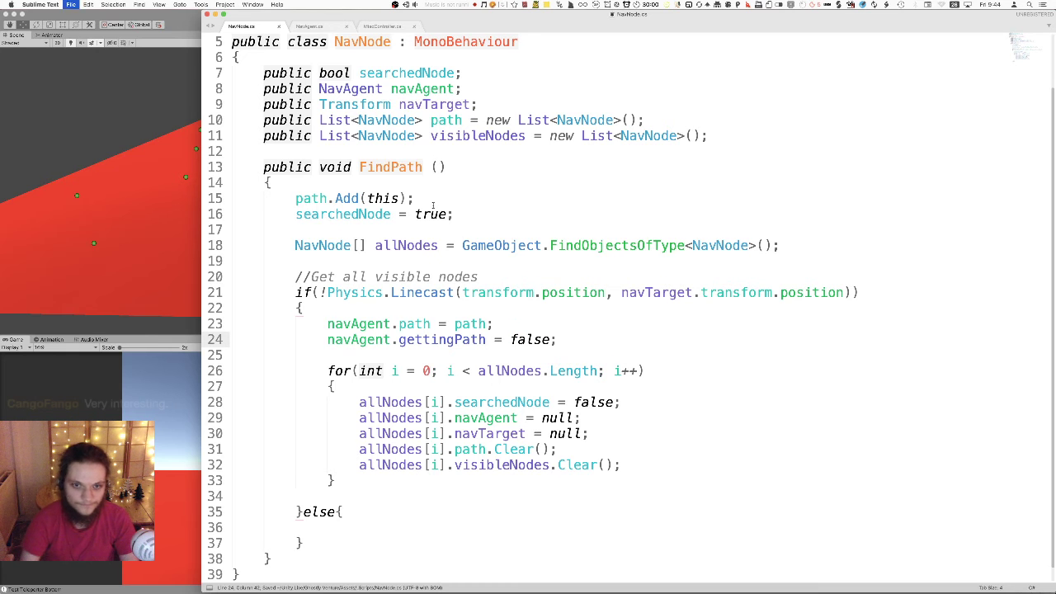
left_click(527, 339)
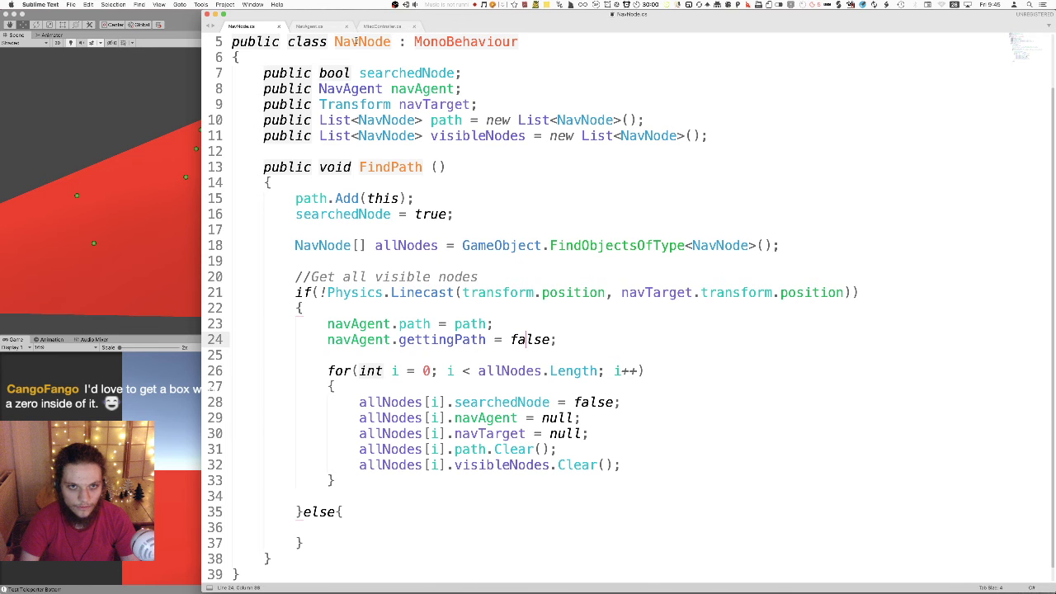
- Comment out the gettingPath = false; line at the end of GetPath in NavAgent.cs and save the script
left_click(307, 26)
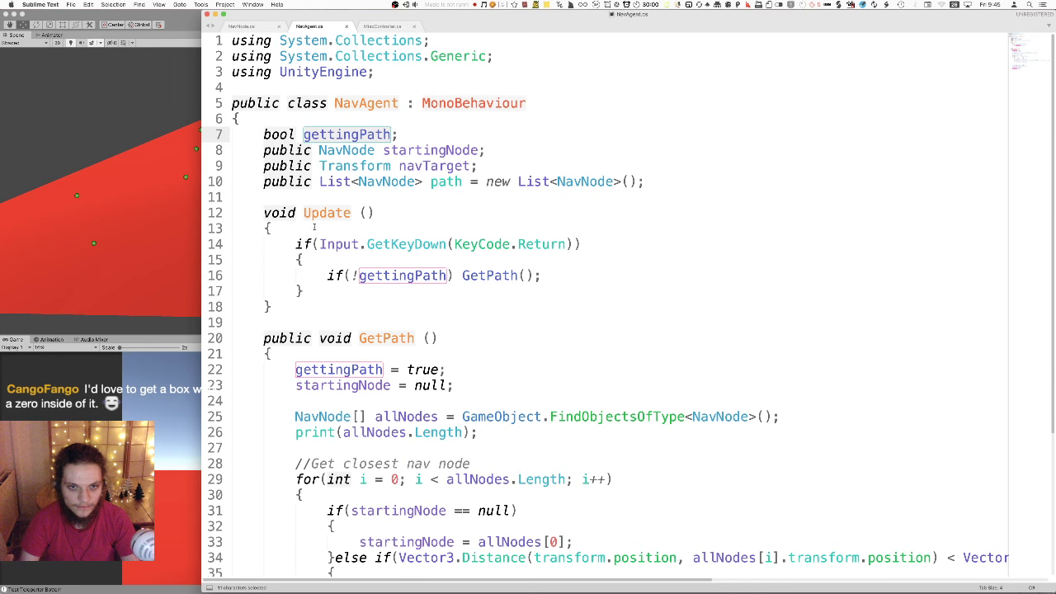
scroll(467, 302, "down", 4)
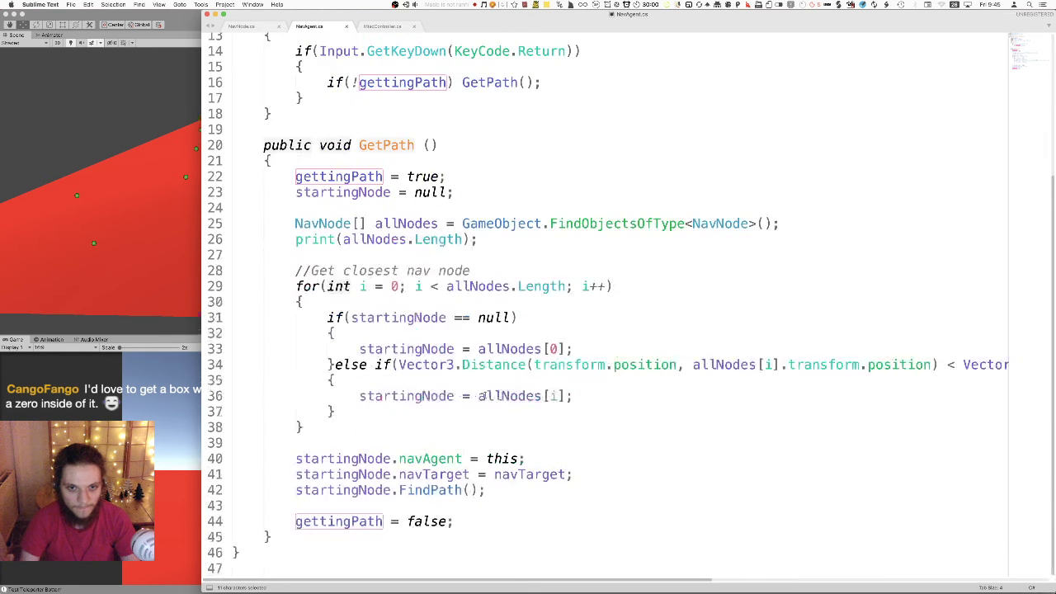
triple_click(457, 522)
left_click(295, 521)
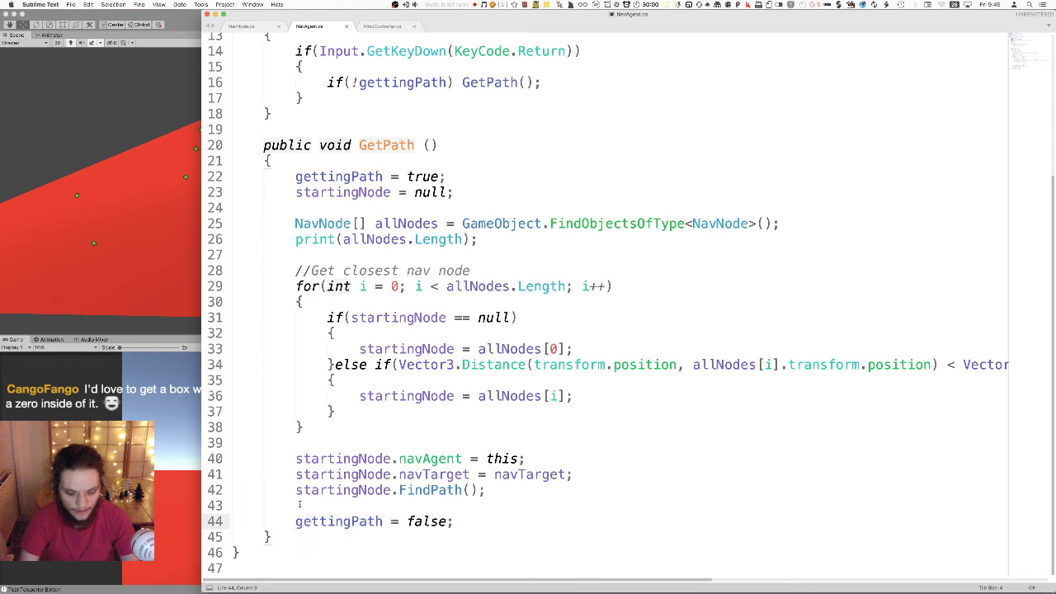
type("//")
key("super+s")
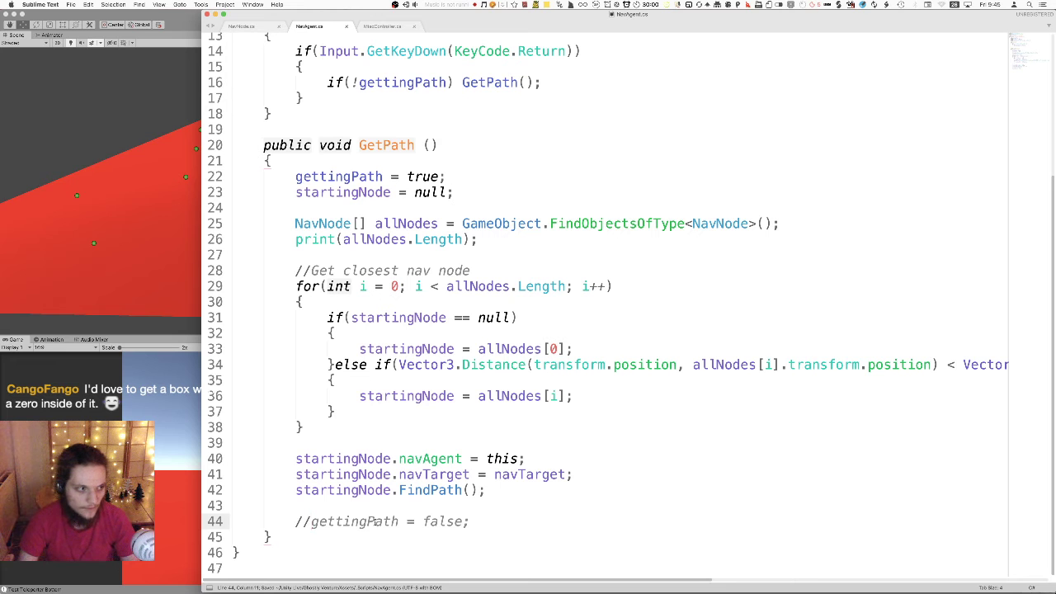
- Review the GetPath method in NavAgent.cs, including its FindPath call, against the NavNode.cs script
mouse_move(437, 495)
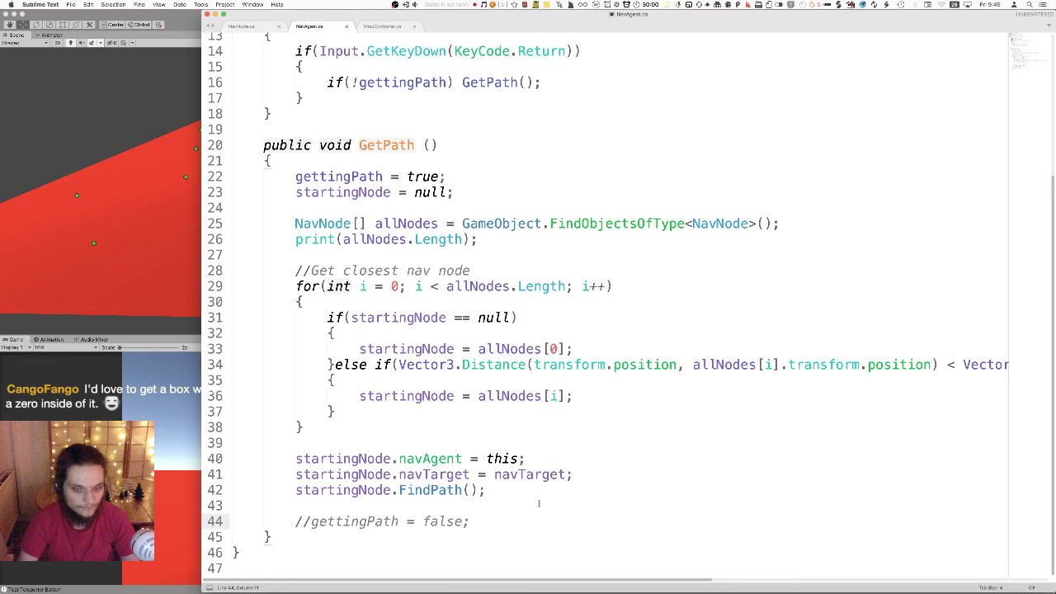
double_click(514, 491)
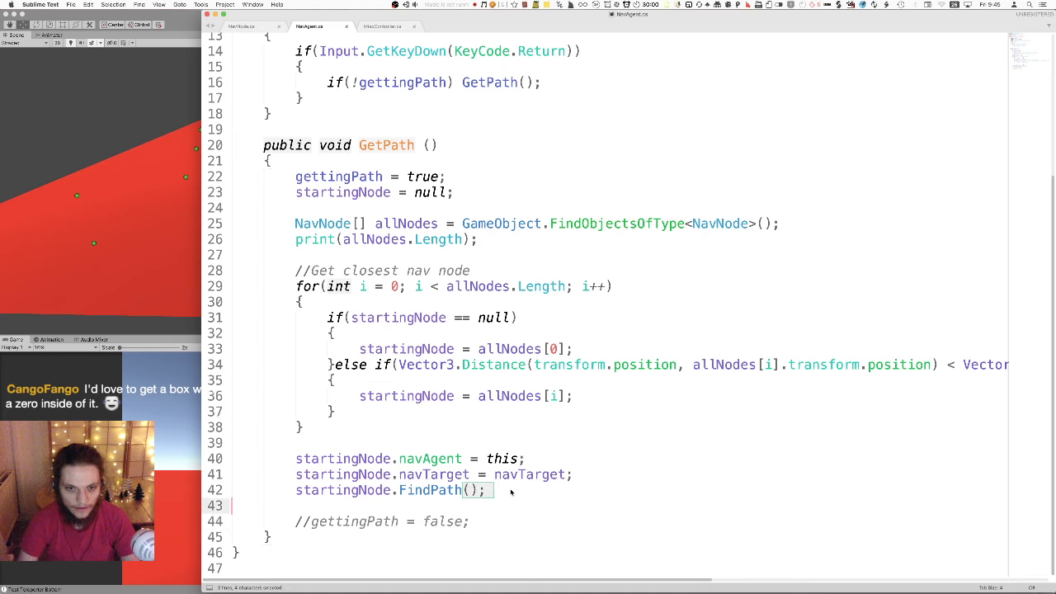
left_click(507, 491)
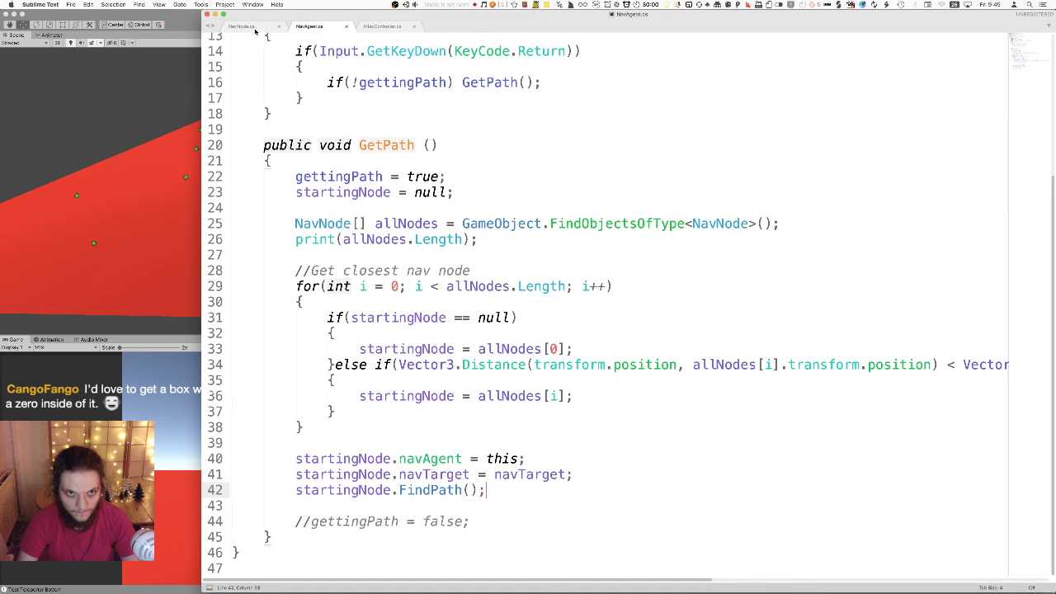
left_click(253, 30)
left_click(310, 27)
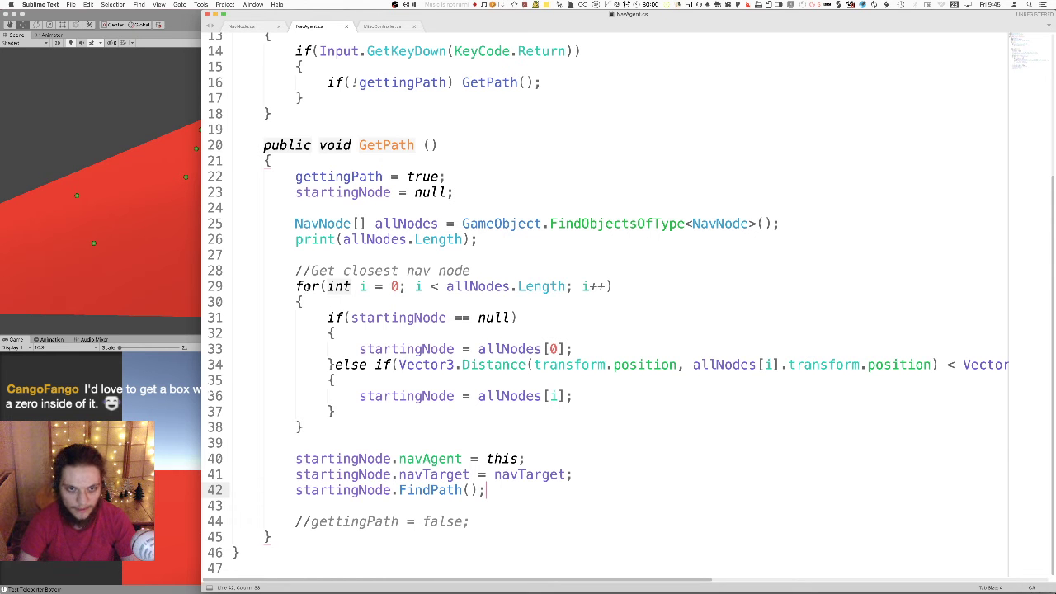
mouse_move(286, 216)
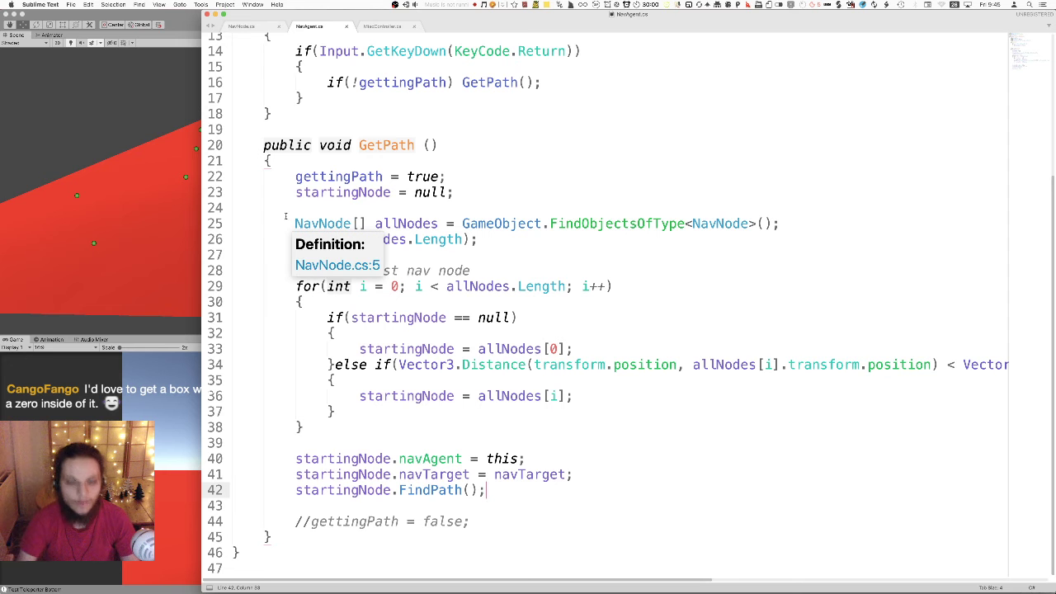
scroll(462, 236, "up", 2)
scroll(397, 256, "down", 2)
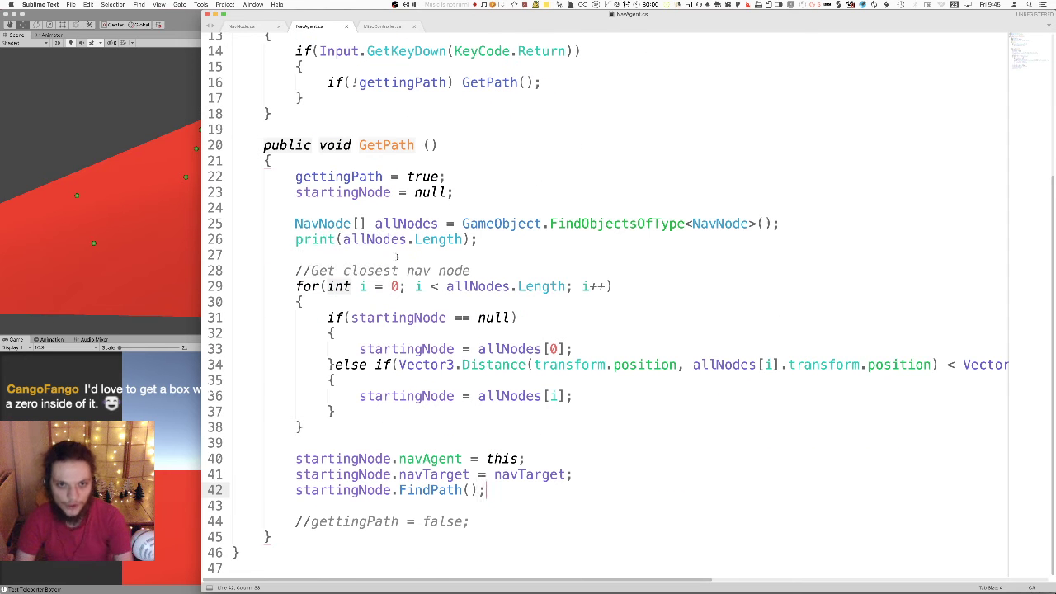
- Indent the whole body of GetPath, wrap it in an if() block with an empty condition, and save the script
left_click_drag(289, 176, 283, 521)
key("Tab")
left_click(278, 160)
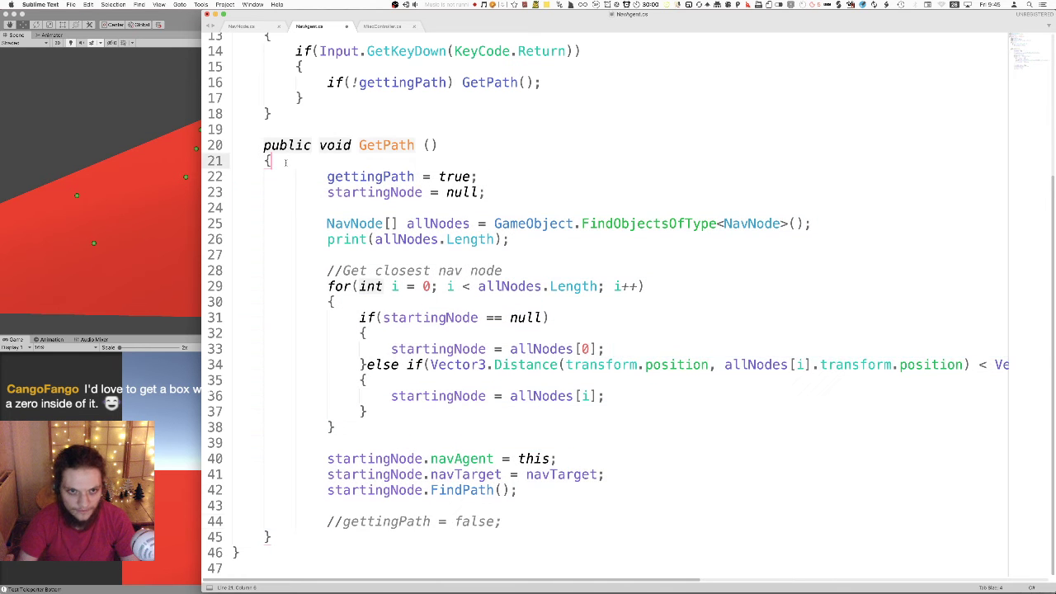
key("Return")
type("if()")
key("Return")
type("{")
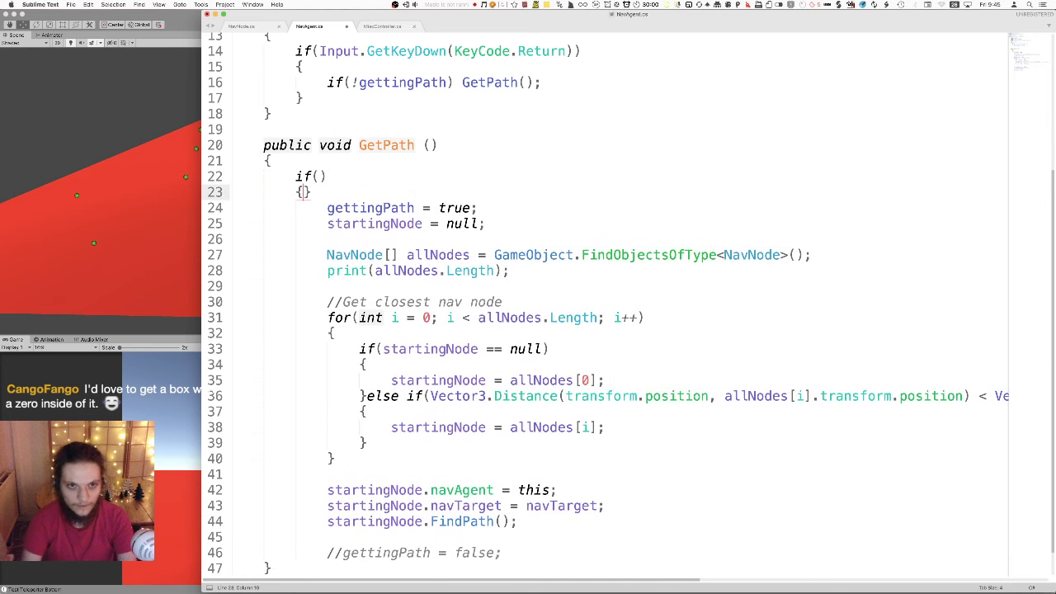
scroll(453, 466, "down", 2)
left_click(504, 521)
key("Return")
type("}")
key("ctrl+s")
- Copy the !Physics.Linecast(transform.position, navTarget.transform.position) condition from NavNode.cs into GetPath's empty if, and check navTarget's declaration in NavAgent.cs
left_click(383, 27)
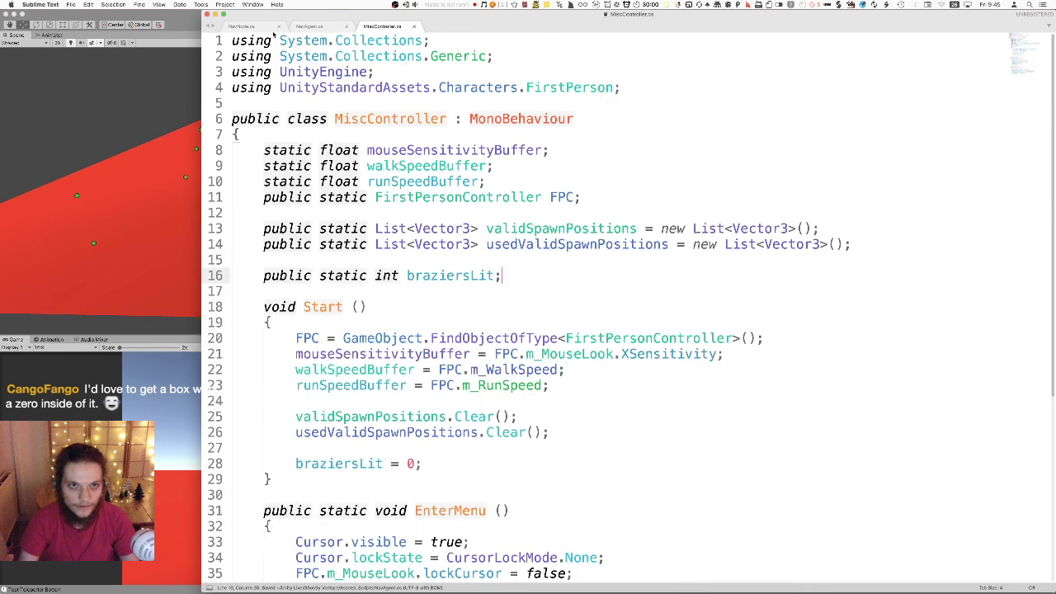
left_click(266, 28)
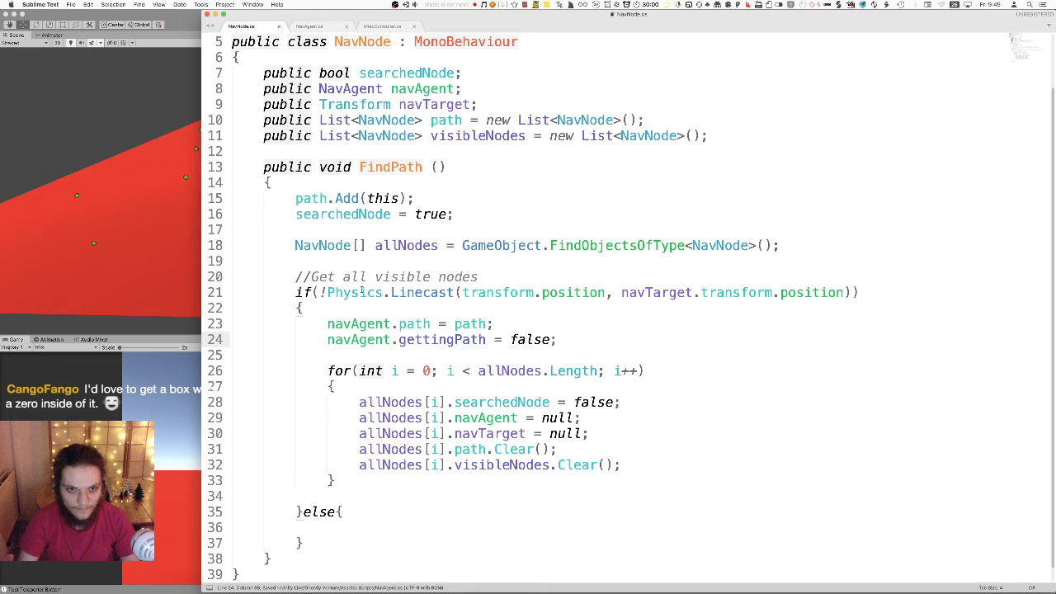
left_click_drag(317, 292, 853, 292)
key("super+c")
left_click(323, 27)
left_click(318, 145)
key("super+v")
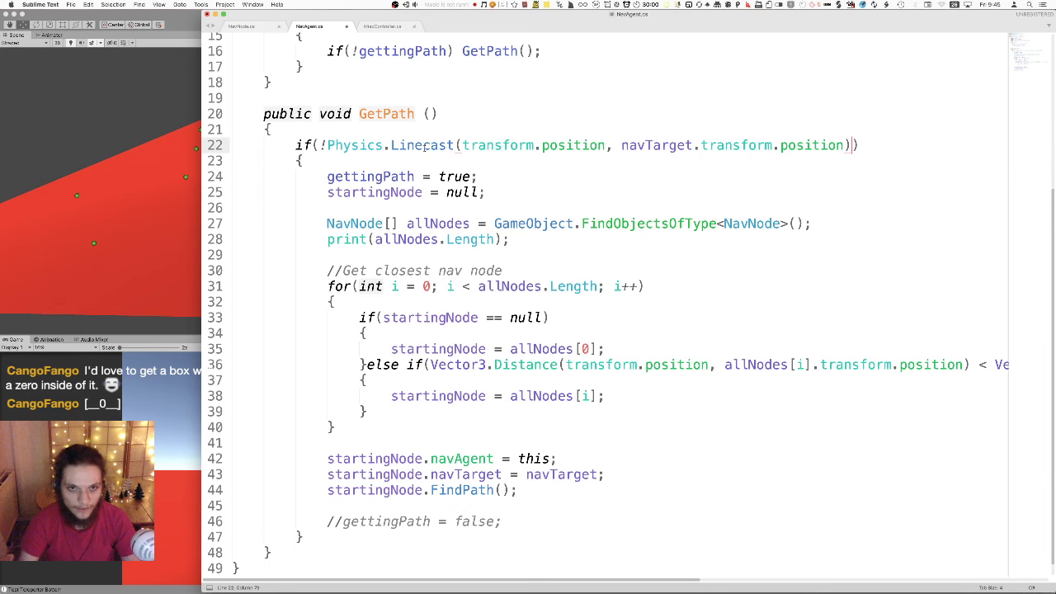
double_click(648, 147)
scroll(647, 151, "up", 5)
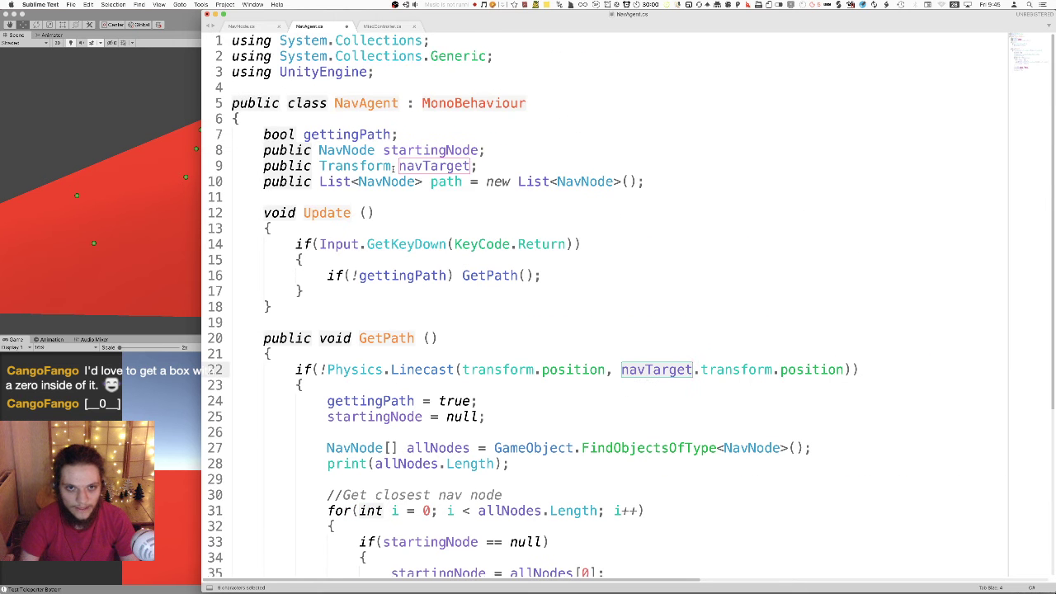
scroll(543, 288, "down", 5)
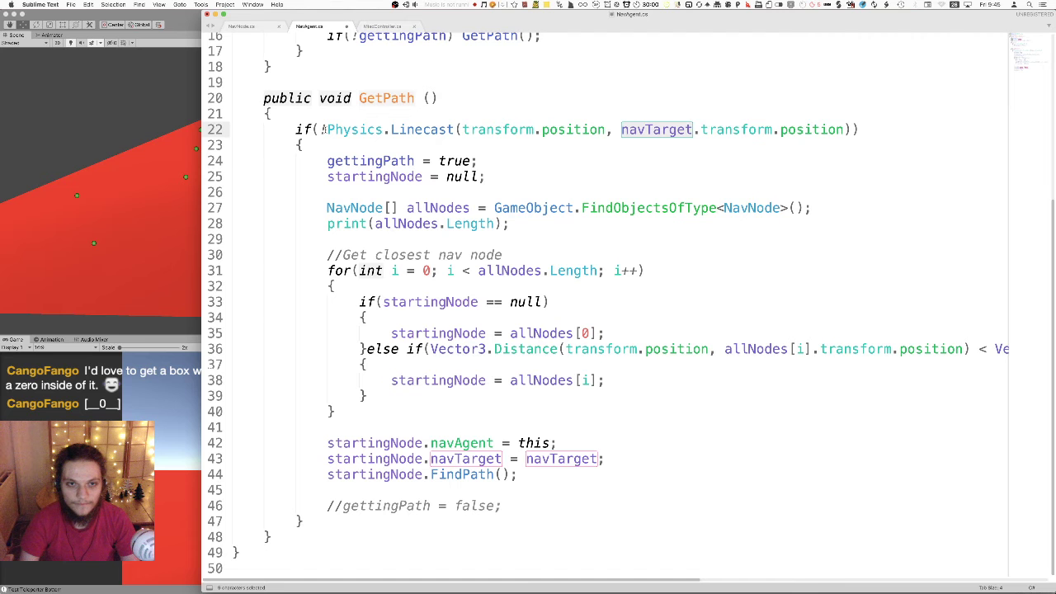
left_click_drag(321, 130, 327, 129)
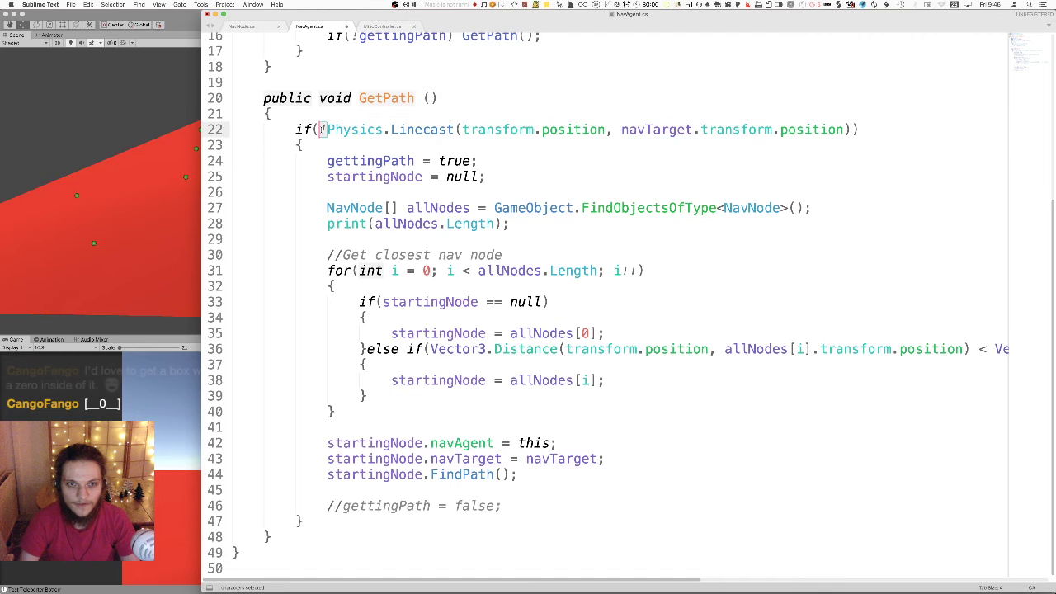
key("BackSpace")
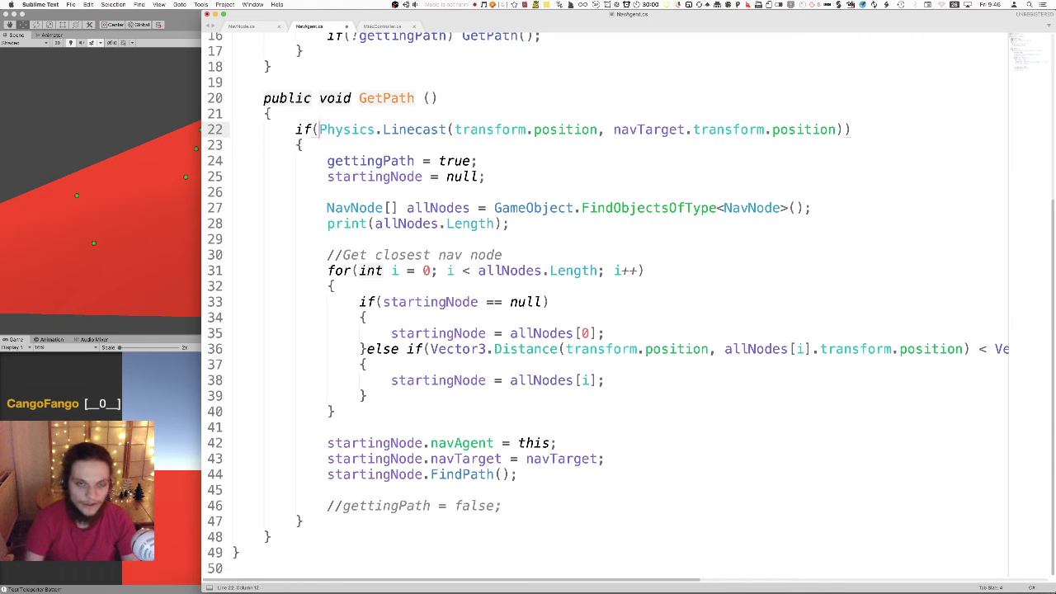
left_click(293, 536)
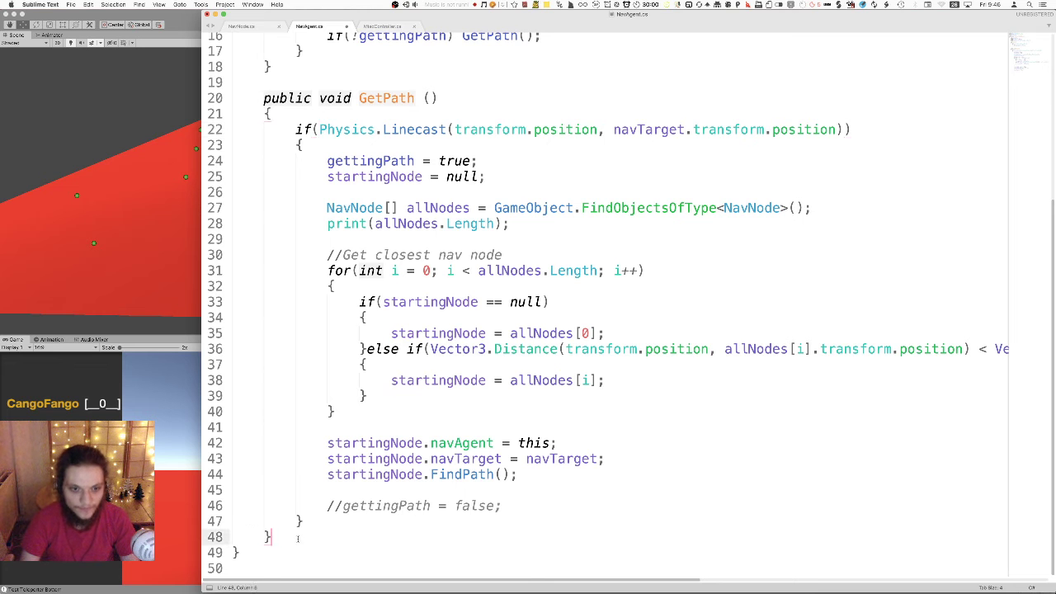
left_click(303, 522)
key("super+z")
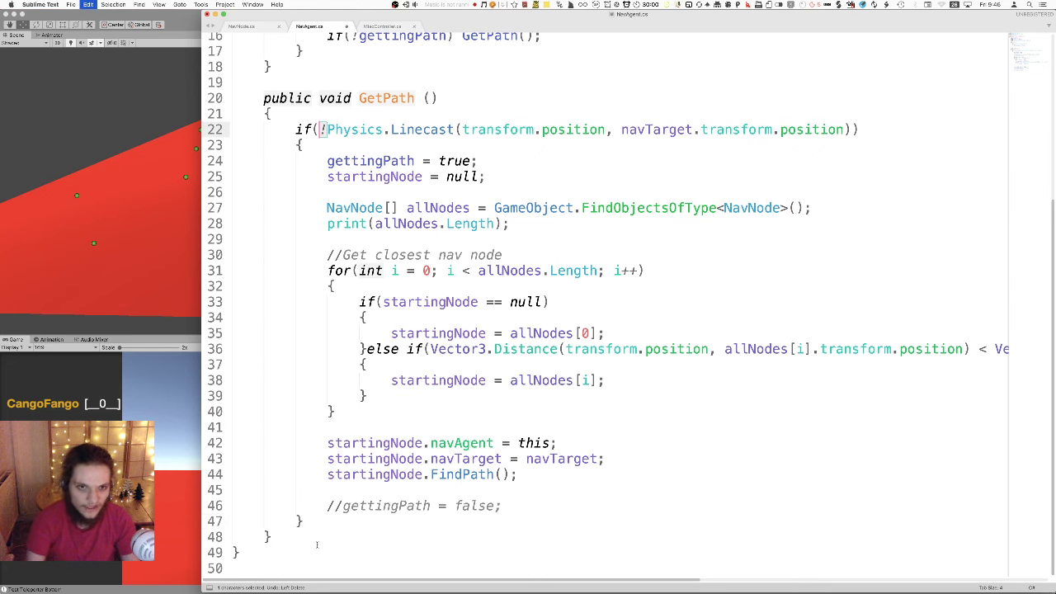
- Give the Linecast if in GetPath an empty block and turn the existing path-search code into its else branch
left_click(299, 145)
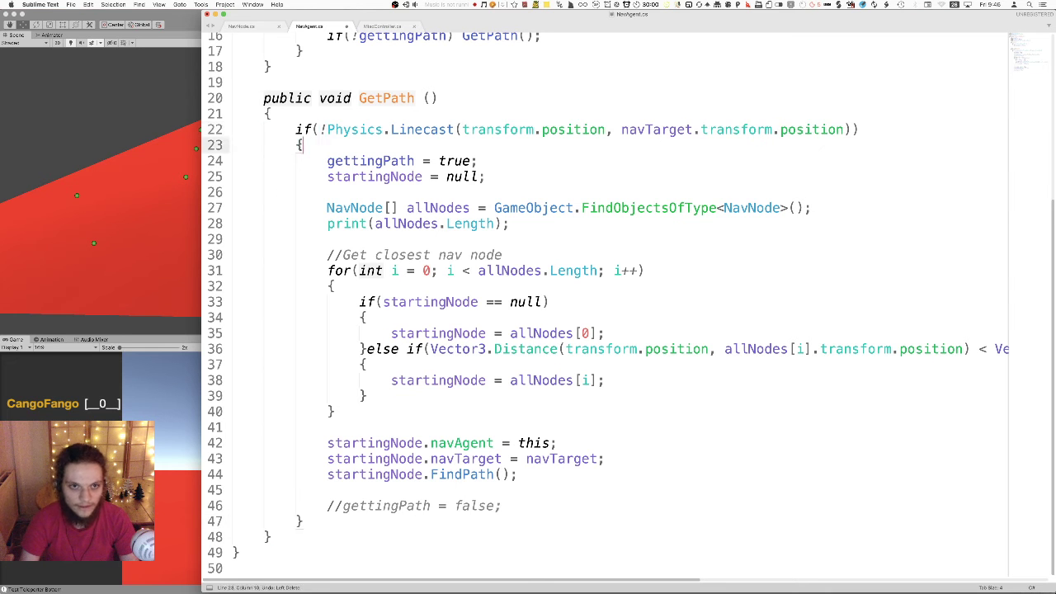
type("else")
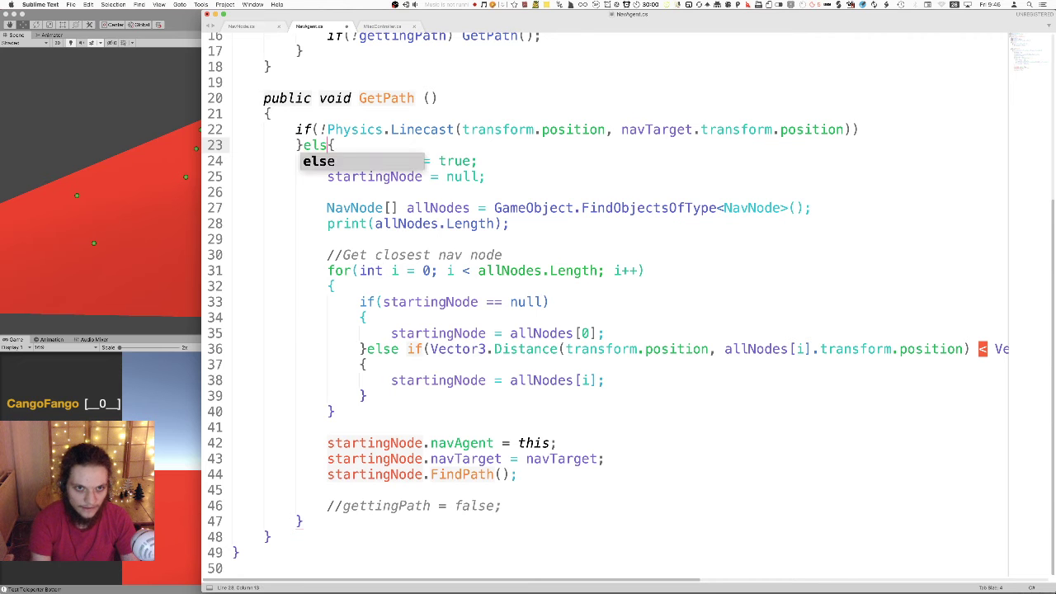
key("Left")
key("Left")
key("Left")
key("Left")
key("Left")
key("Return")
key("Return")
key("Up")
key("Up")
type("}")
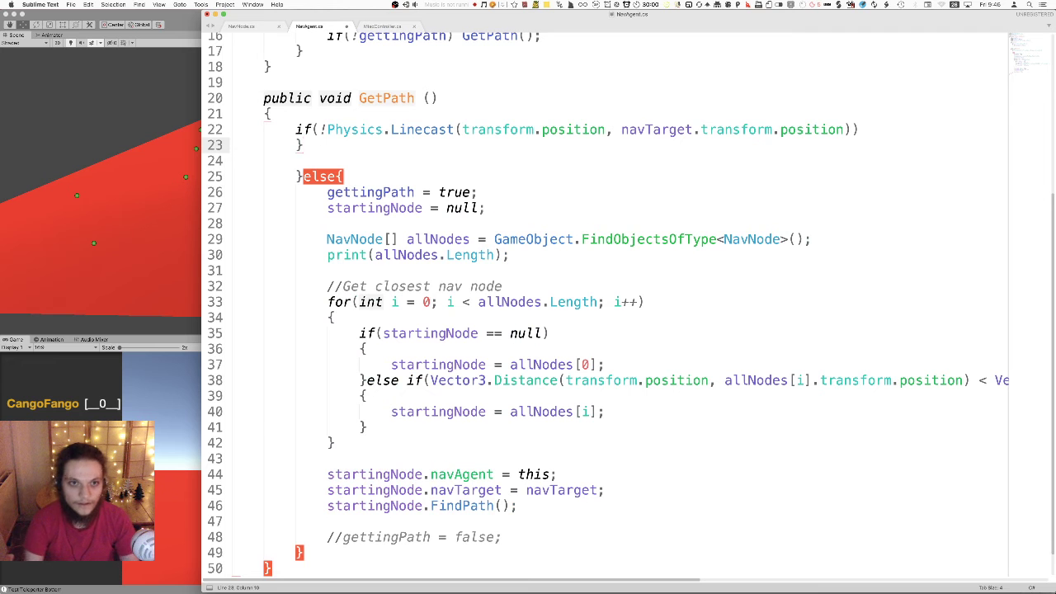
key("Down")
key("Down")
key("Up")
key("Up")
key("BackSpace")
type("{")
key("Delete")
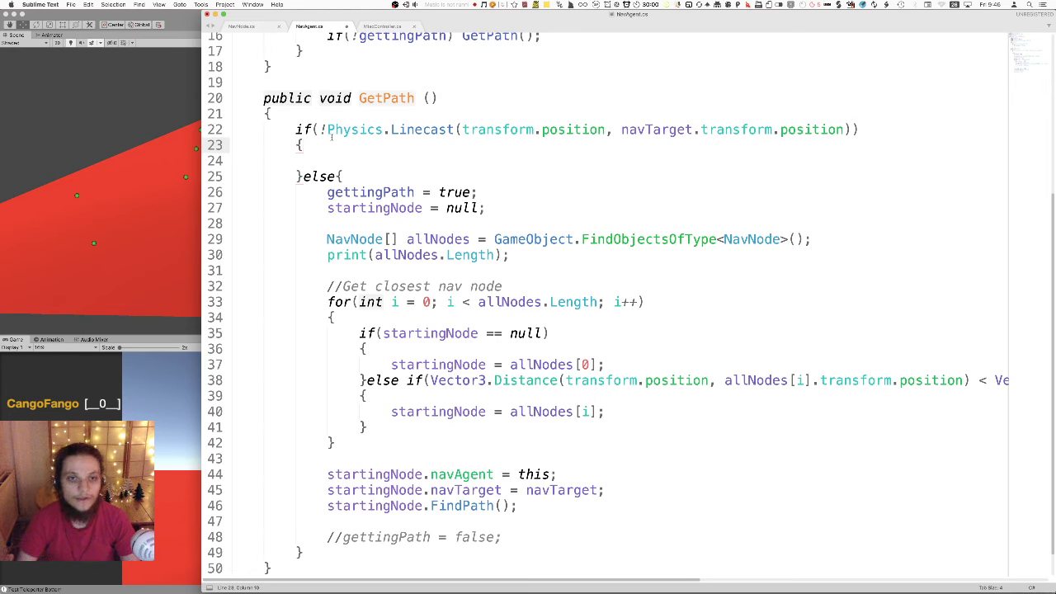
- Review the Linecast condition and the else branch in GetPath, place the cursor in the empty if block, and save the script
left_click_drag(320, 129, 621, 130)
left_click_drag(688, 124, 854, 130)
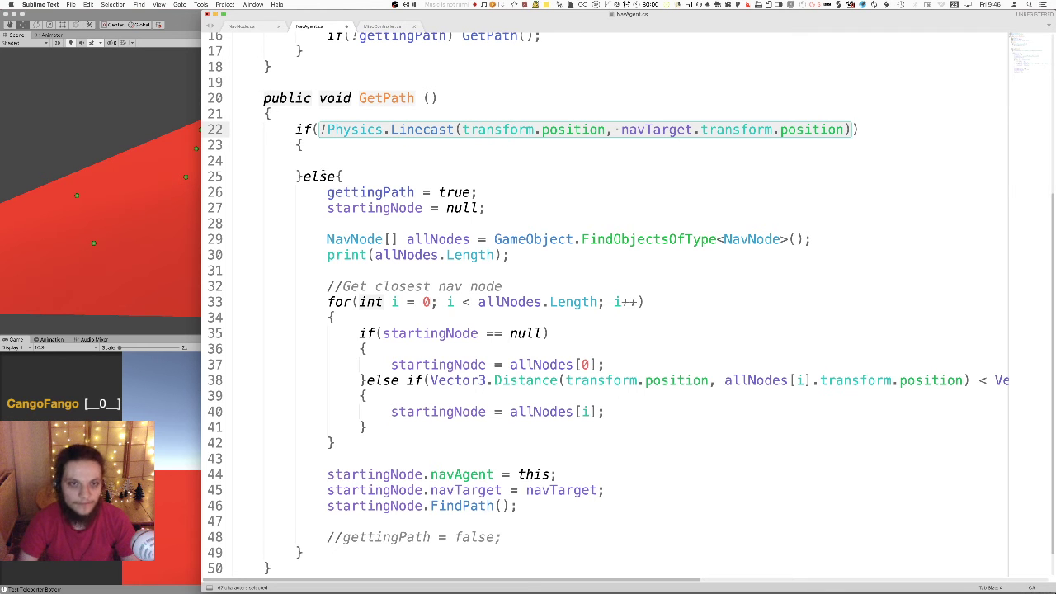
left_click_drag(303, 176, 341, 562)
left_click(355, 154)
key("super+s")
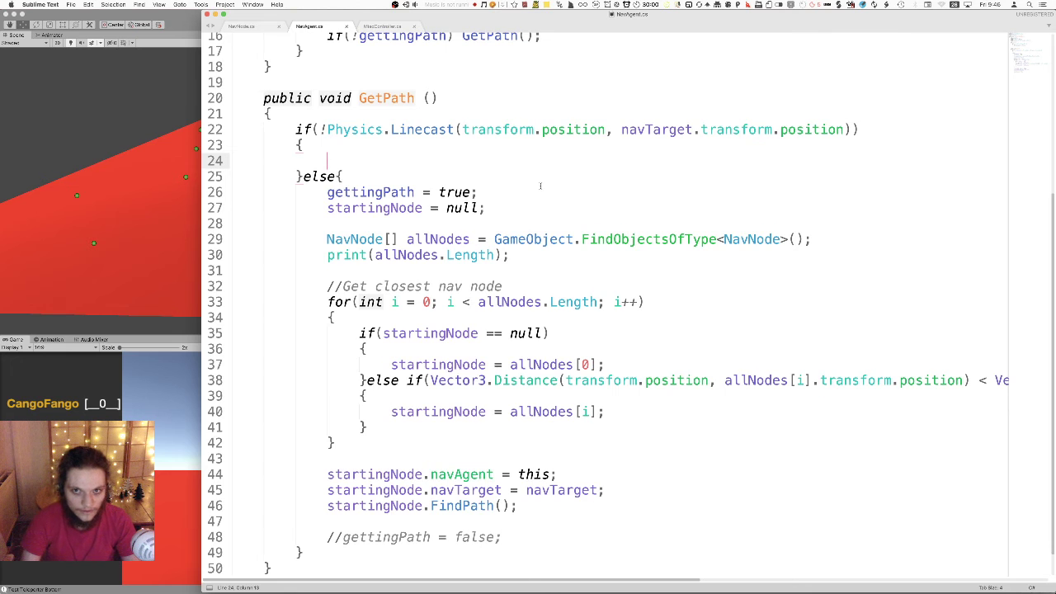
- Insert blank lines above the gettingPath declaration at the start of the NavAgent class
scroll(528, 182, "up", 5)
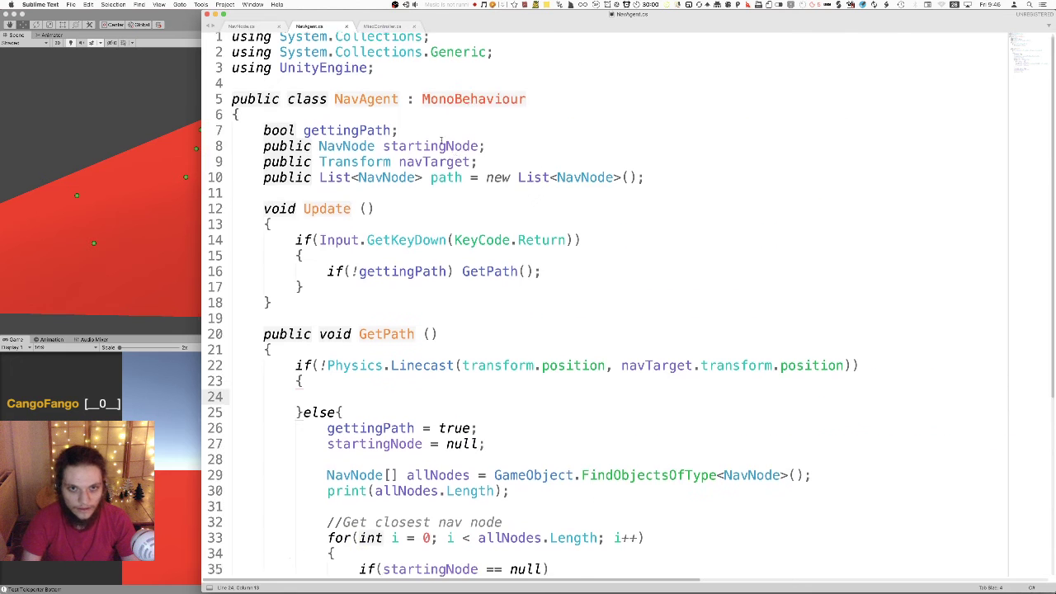
left_click(482, 166)
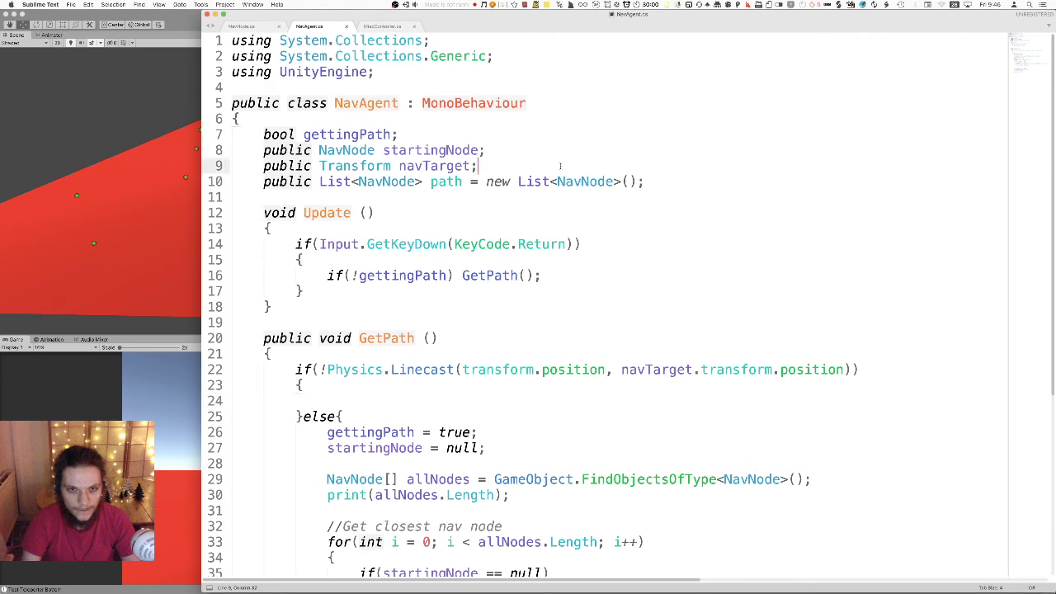
left_click(654, 181)
key("Up")
key("Up")
key("Up")
key("Up")
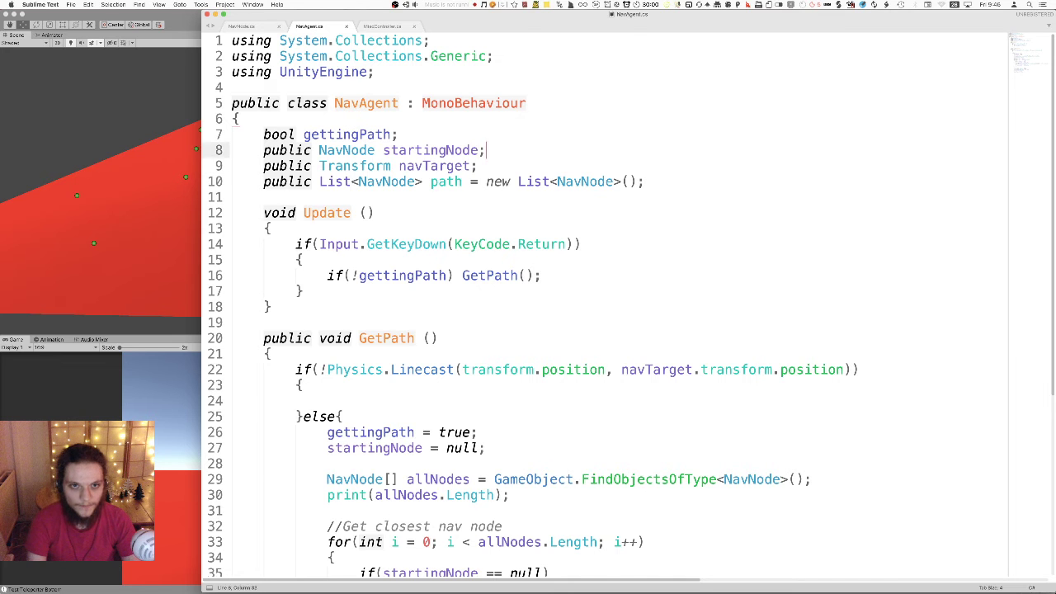
key("Return")
key("Return")
key("Up")
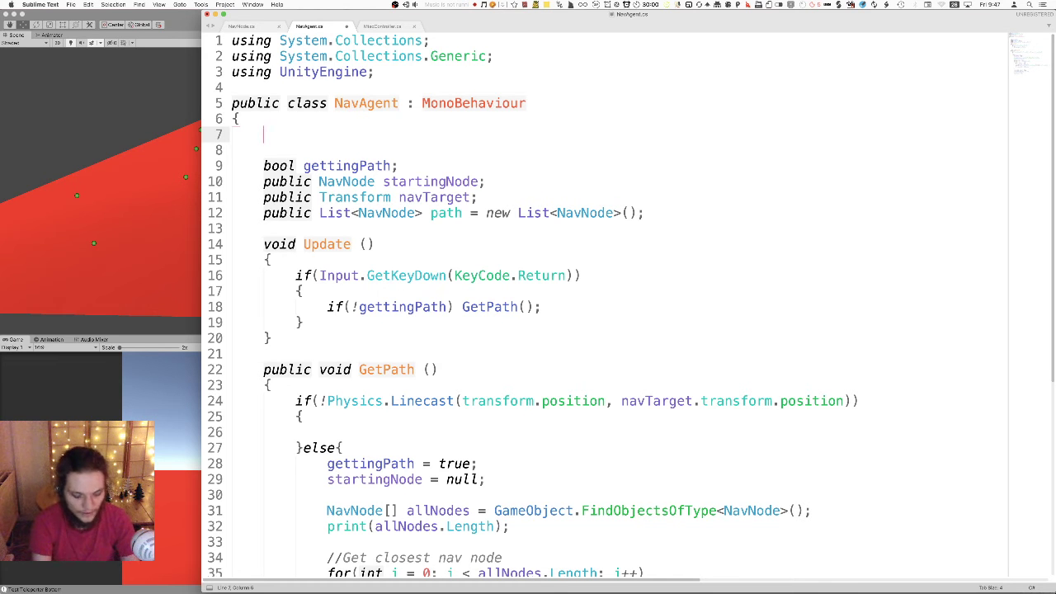
type("public")
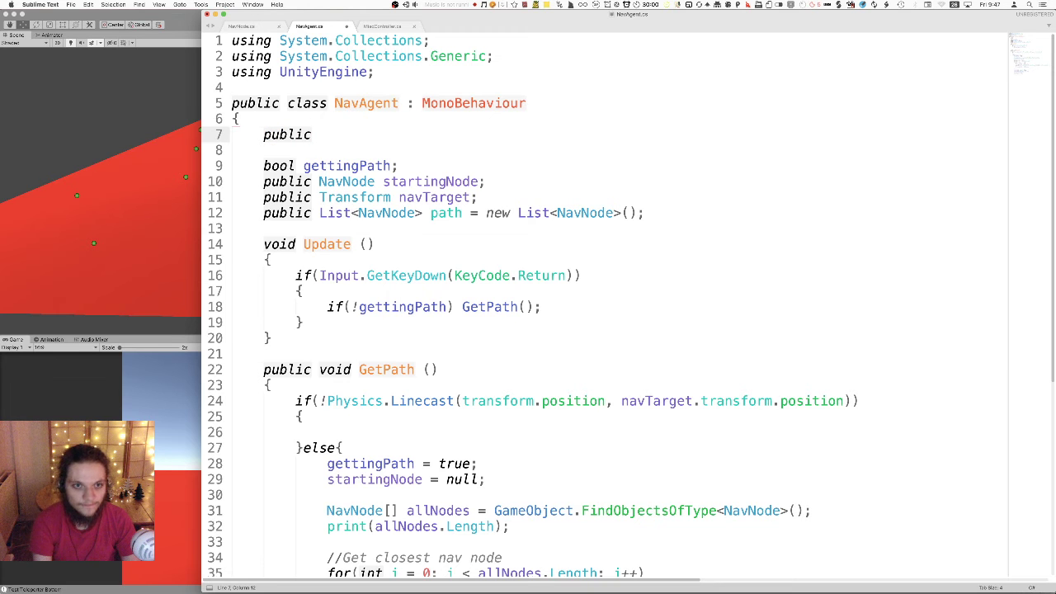
key("BackSpace")
key("BackSpace")
key("BackSpace")
key("BackSpace")
key("BackSpace")
key("BackSpace")
key("BackSpace")
key("BackSpace")
key("BackSpace")
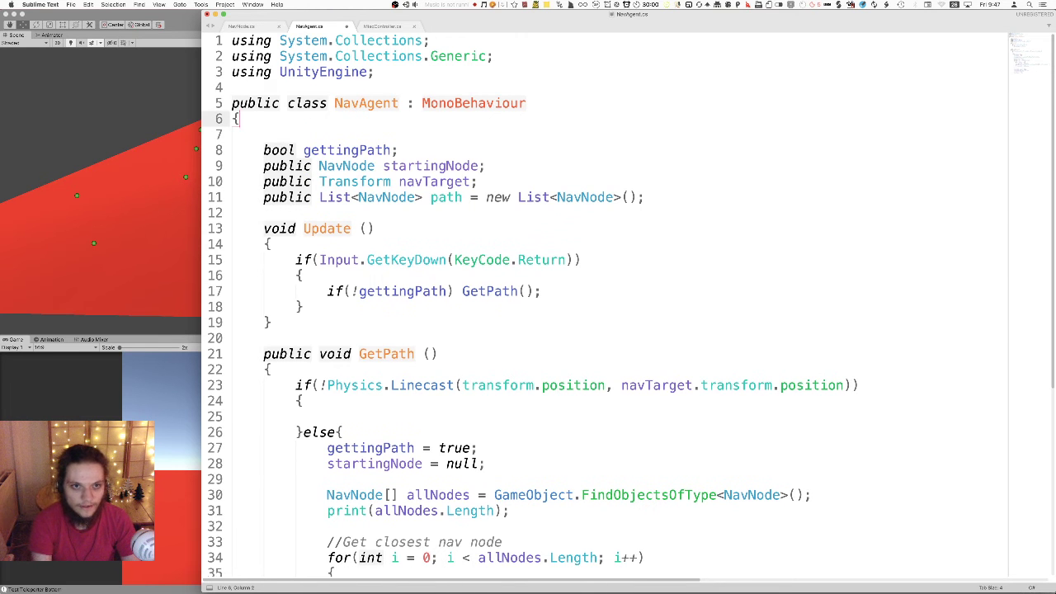
- Make the gettingPath bool in the NavAgent class public
key("Down")
key("Down")
type("publi")
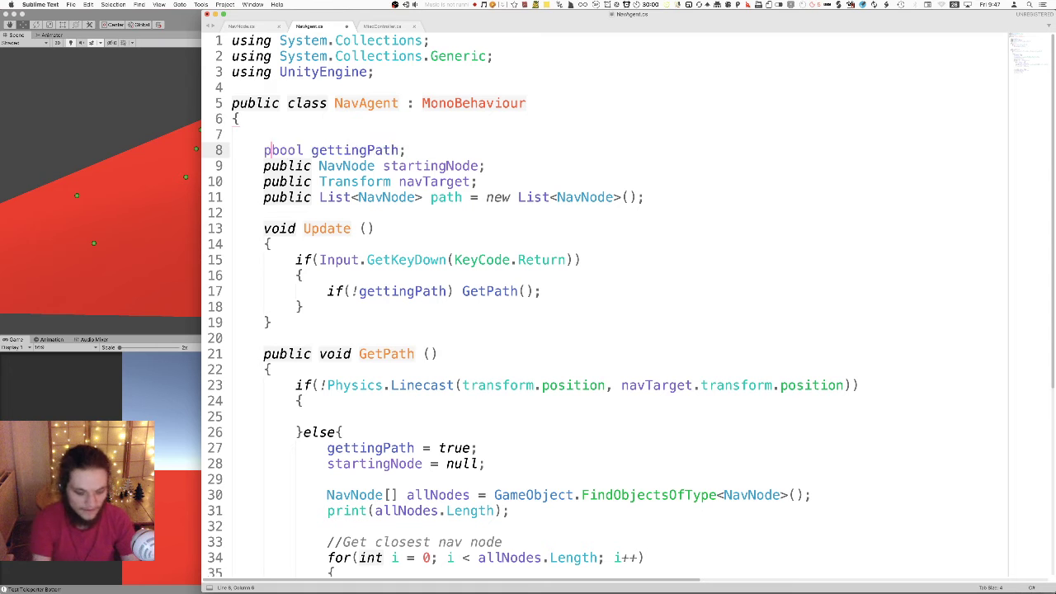
key("BackSpace")
key("BackSpace")
type("lic")
- Declare a public Vector3 moveDest as the first field of the NavAgent class and save the script
key("Up")
key("Up")
key("Return")
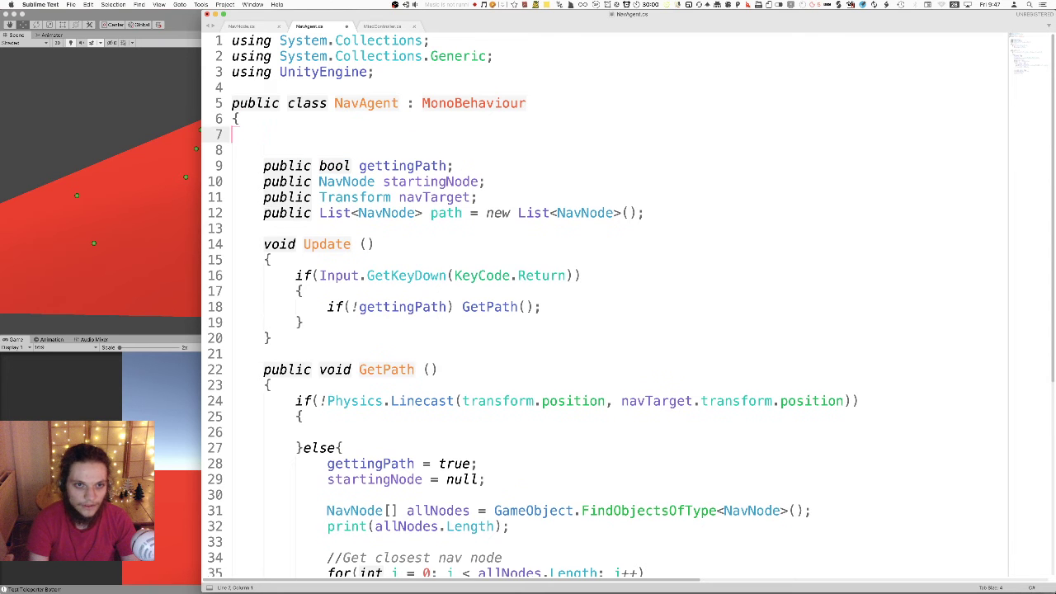
type("public")
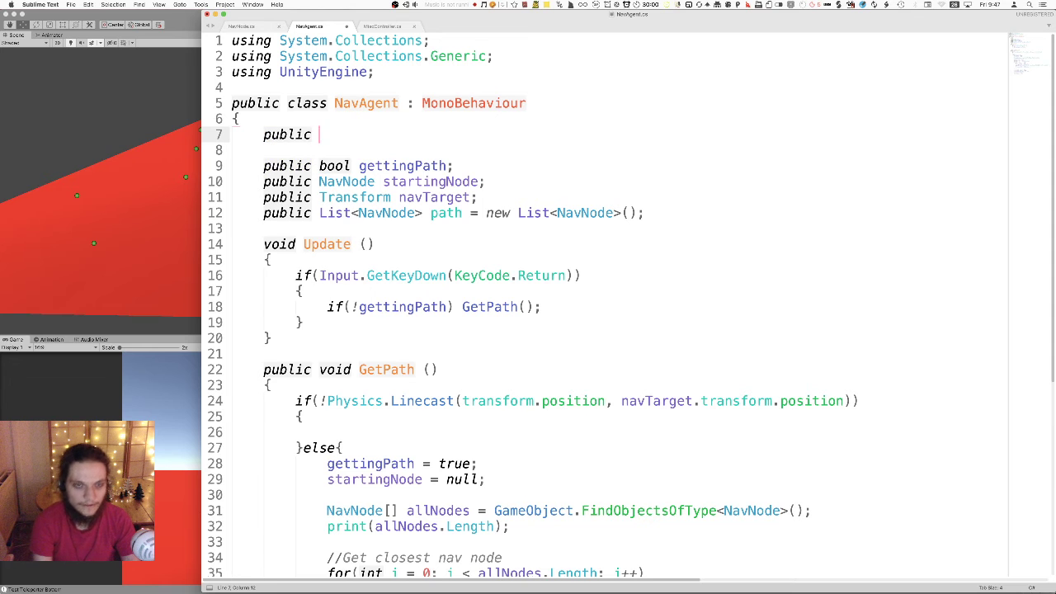
type(" Vector3 ")
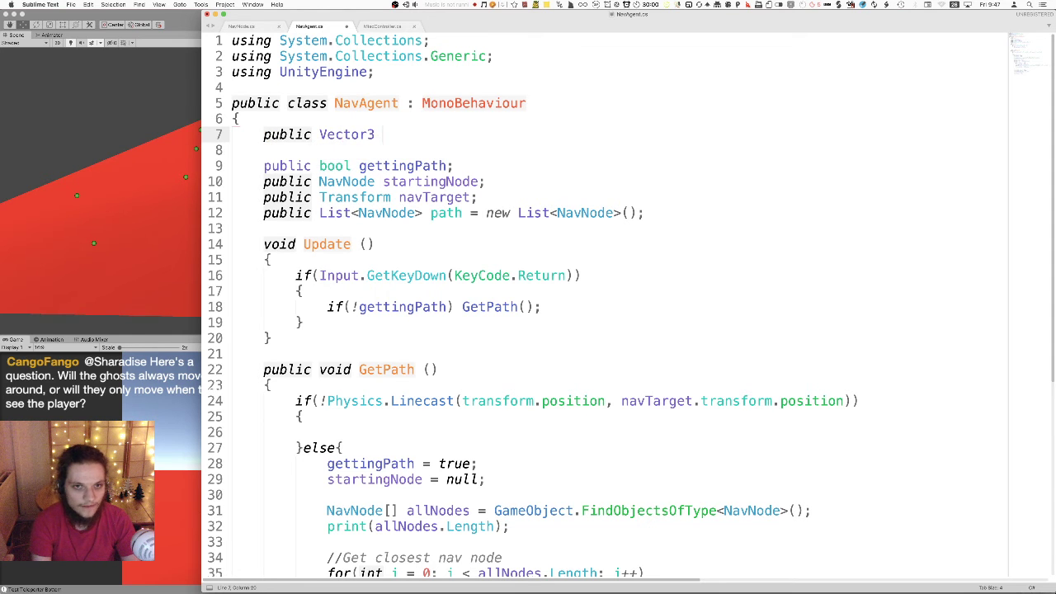
type("n")
key("BackSpace")
type("moveT")
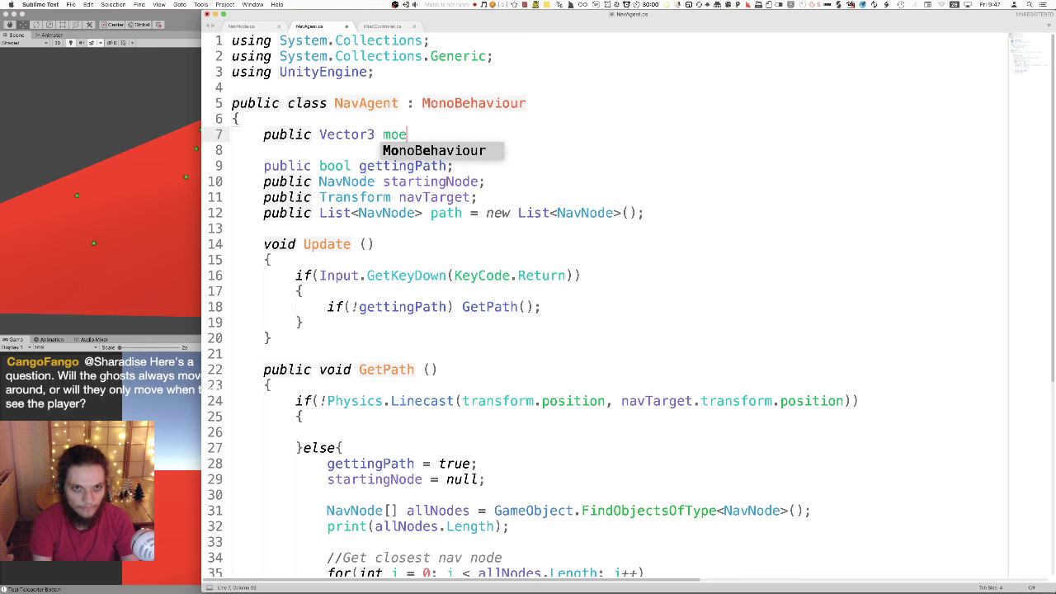
key("BackSpace")
type("Dest;")
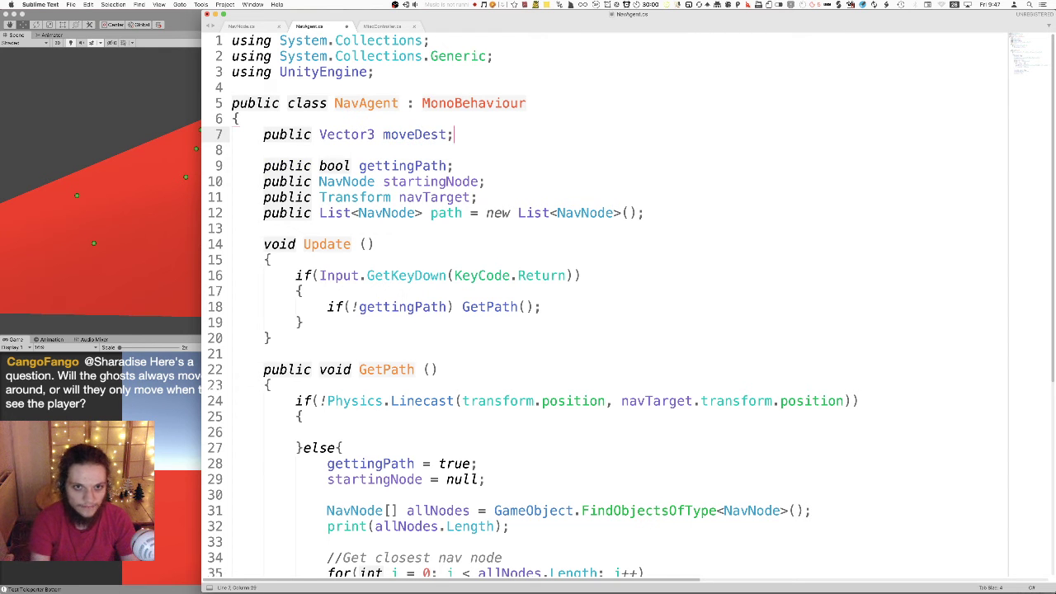
key("ctrl+s")
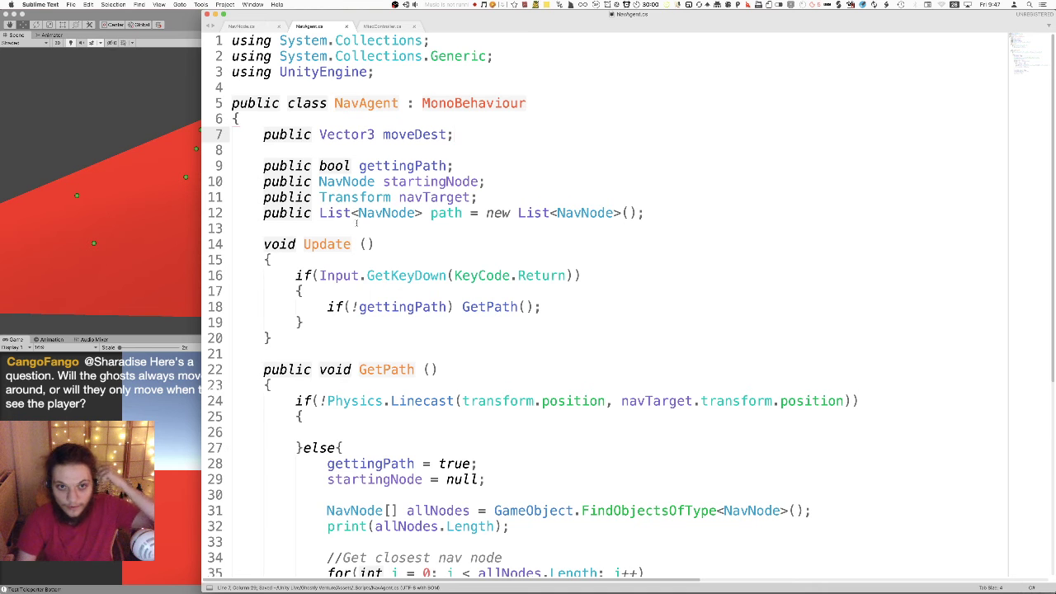
- Add a Vector3.MoveTowards(); call without arguments at the end of Update, below the Return key check
left_click(445, 134)
double_click(446, 135)
scroll(387, 409, "down", 5)
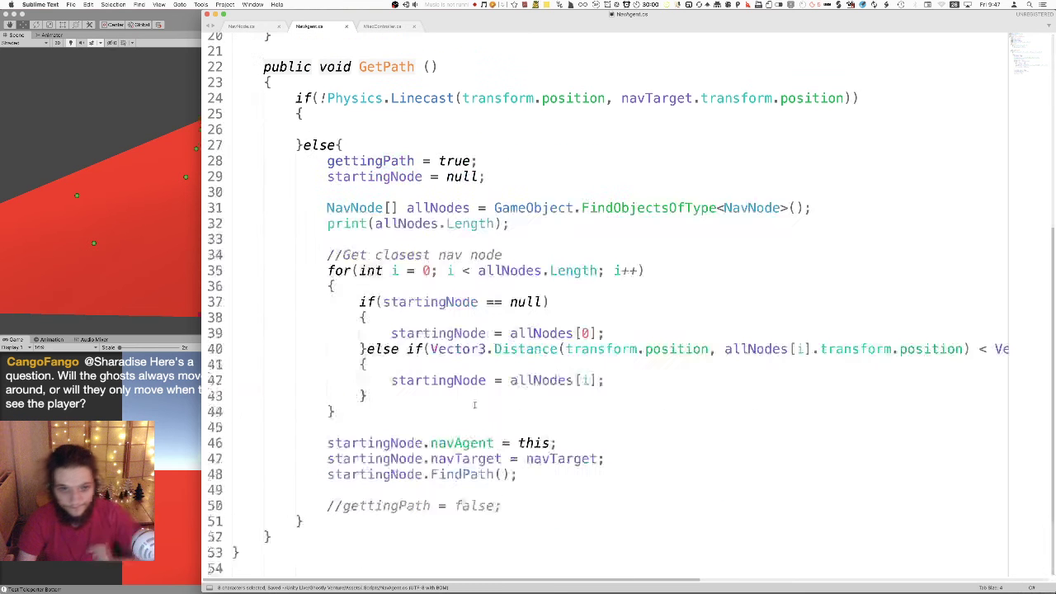
scroll(382, 483, "up", 5)
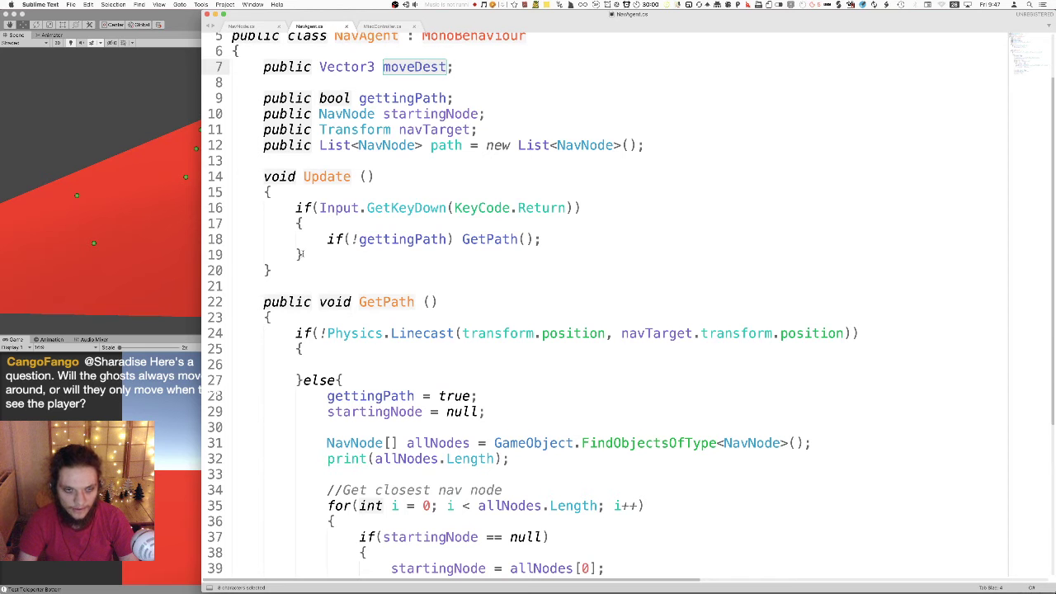
left_click(304, 257)
key("Return")
key("Return")
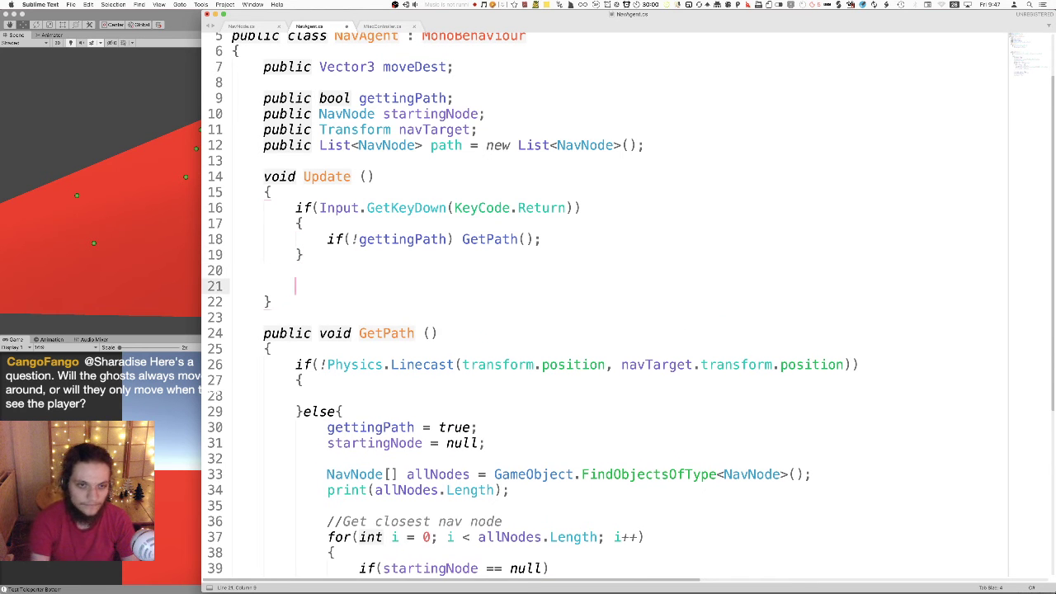
type("V")
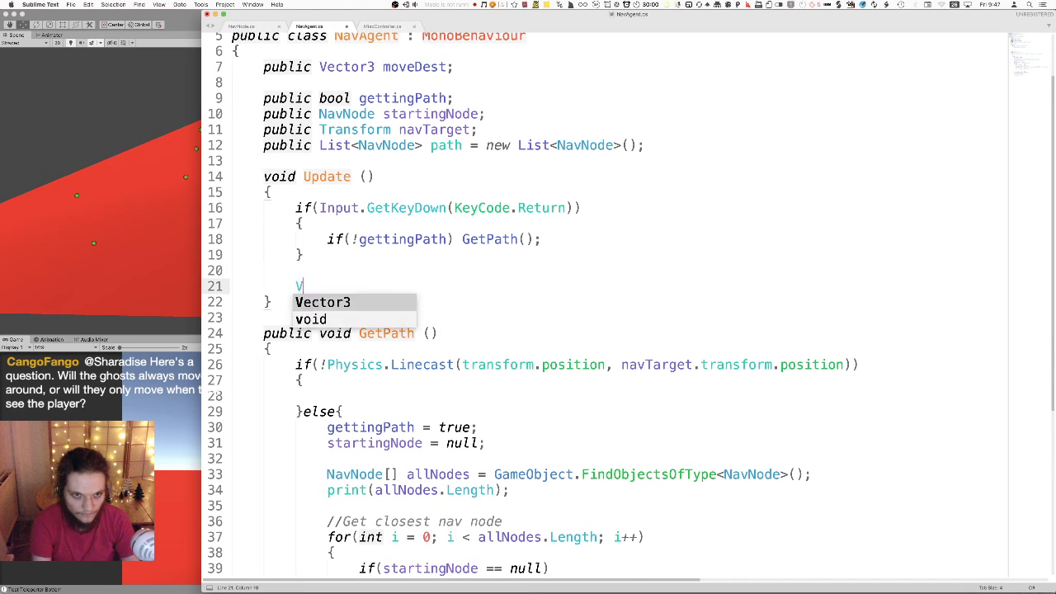
type("ector3.Nove")
key("BackSpace")
key("BackSpace")
key("BackSpace")
key("BackSpace")
type("M")
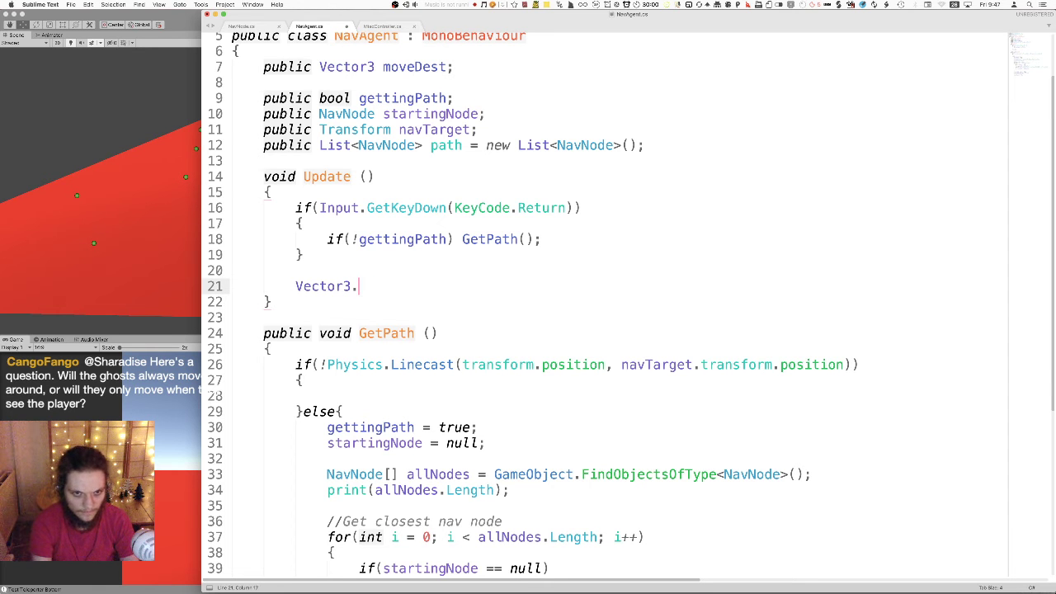
type("oveT")
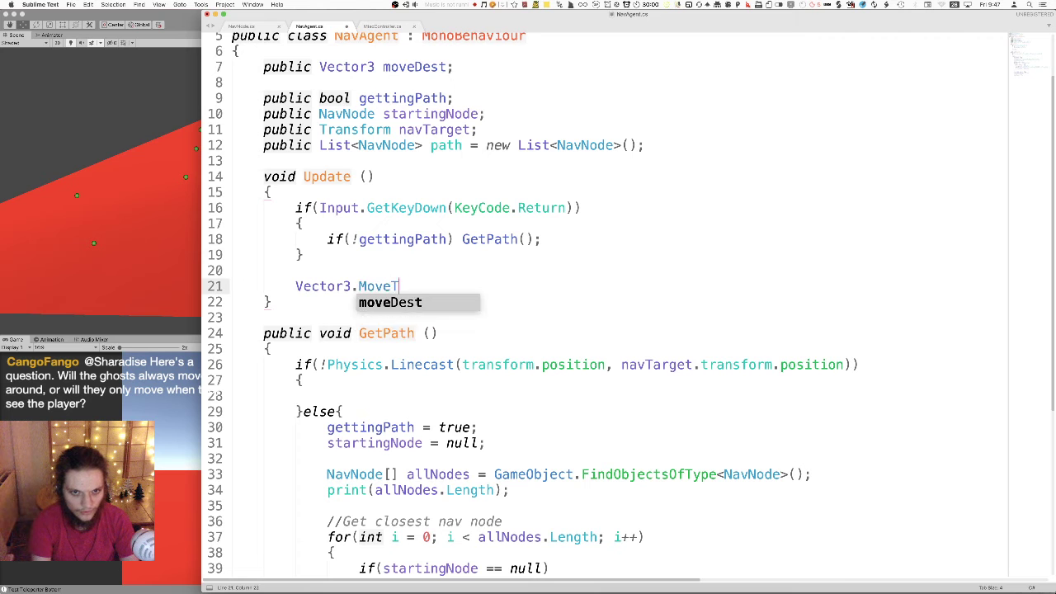
type("owards();")
key("Left")
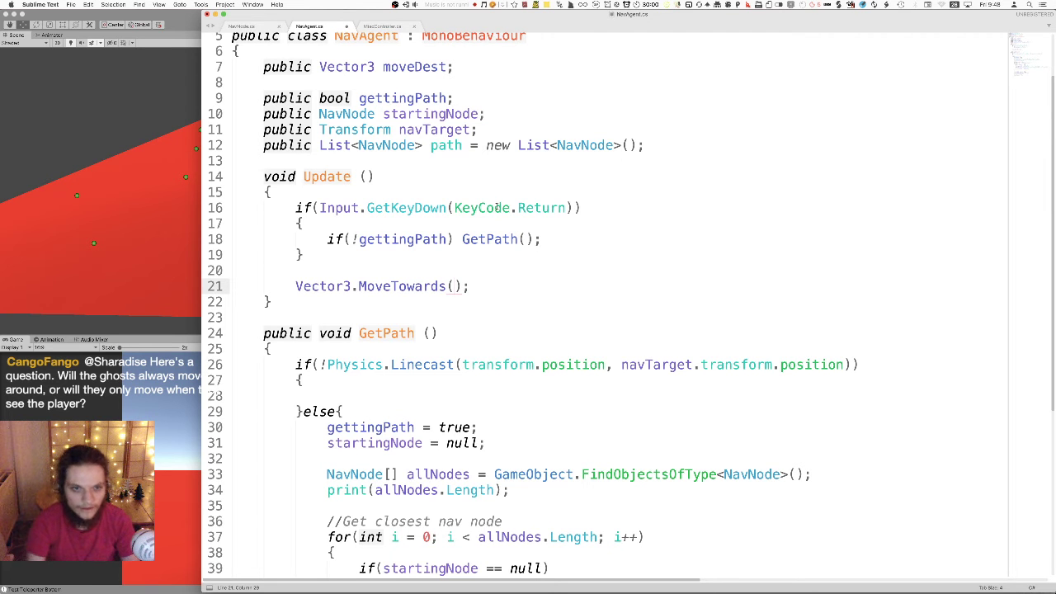
- Copy Vector3.MoveTowards from Update, switch to Unity, and open its Scripting Reference
left_click_drag(446, 286, 295, 286)
key("super+c")
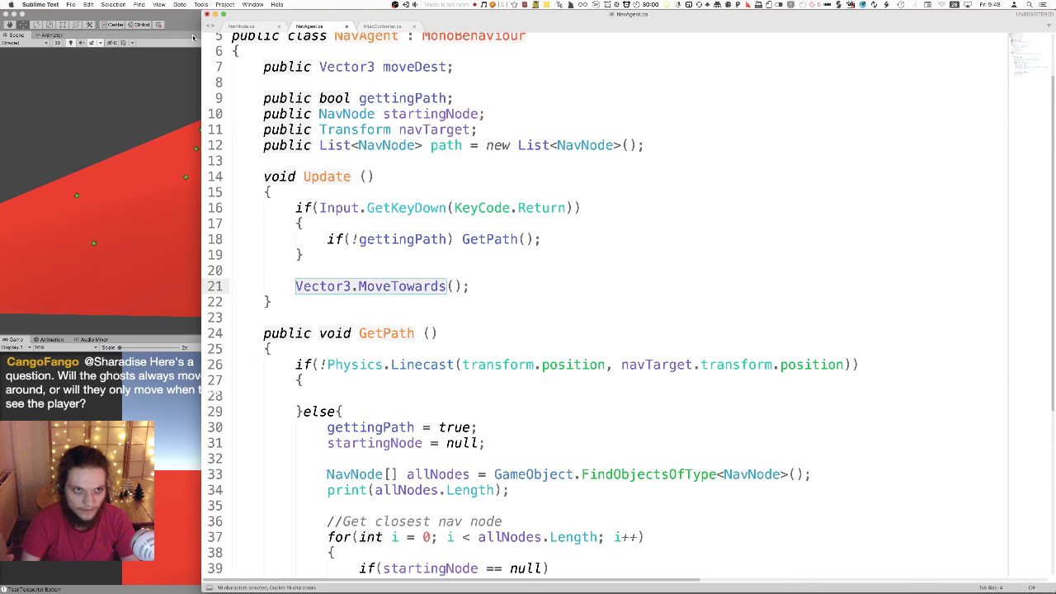
left_click(193, 37)
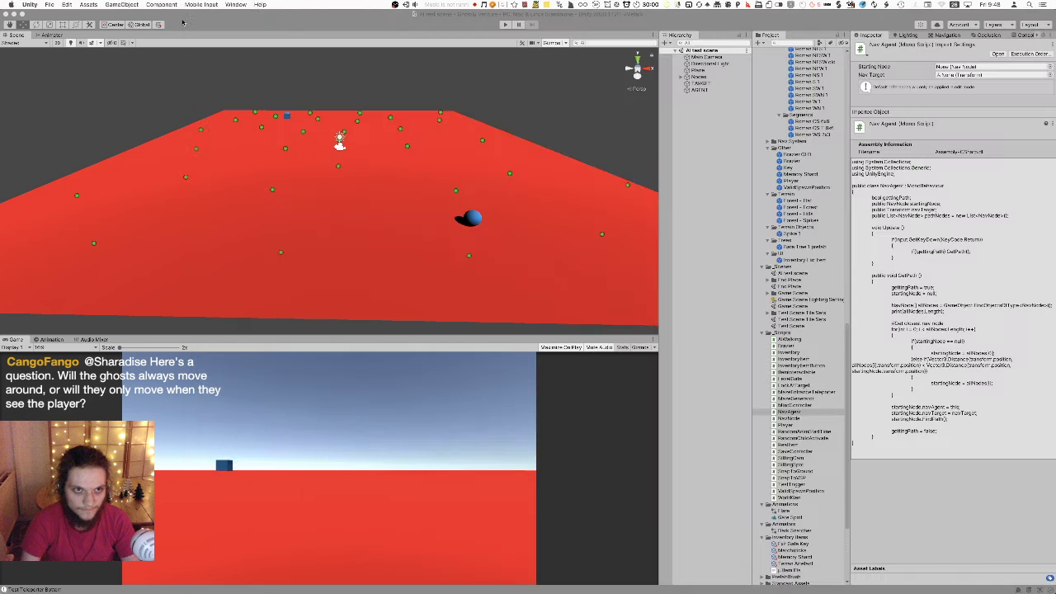
left_click(261, 5)
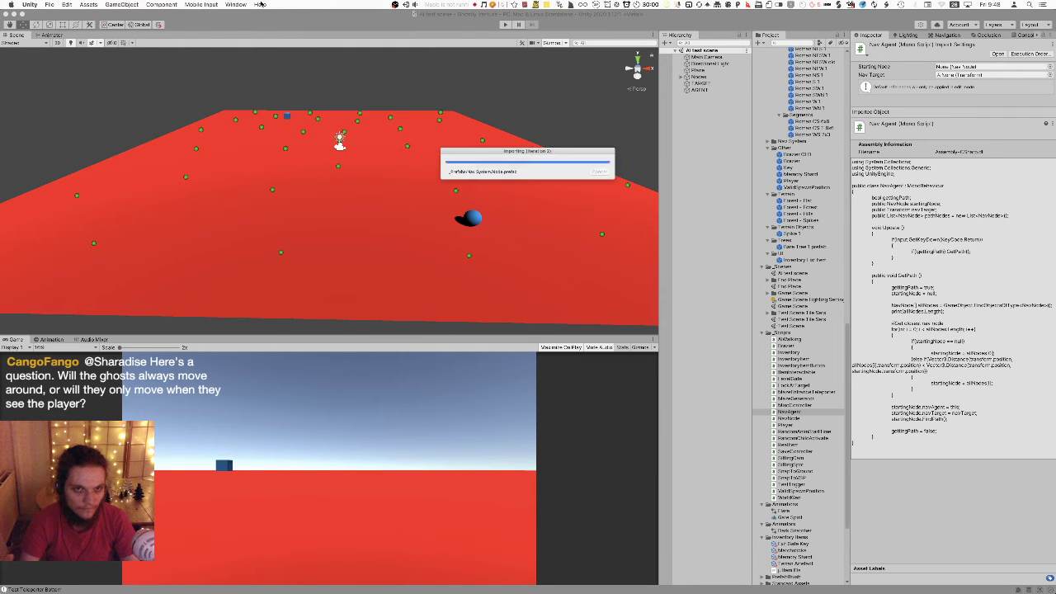
left_click(260, 4)
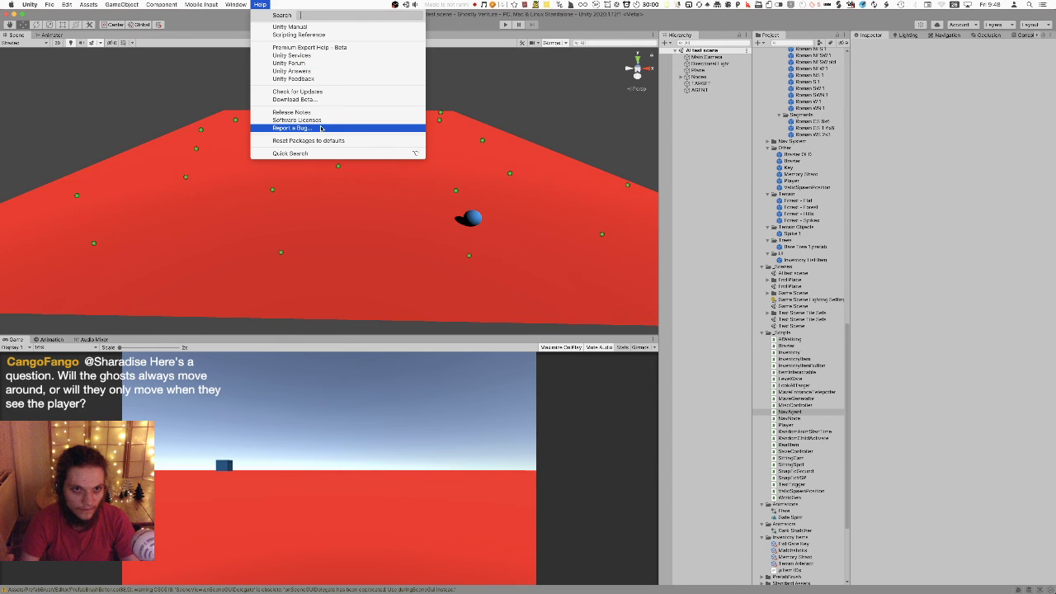
left_click(267, 4)
left_click(266, 5)
left_click(277, 35)
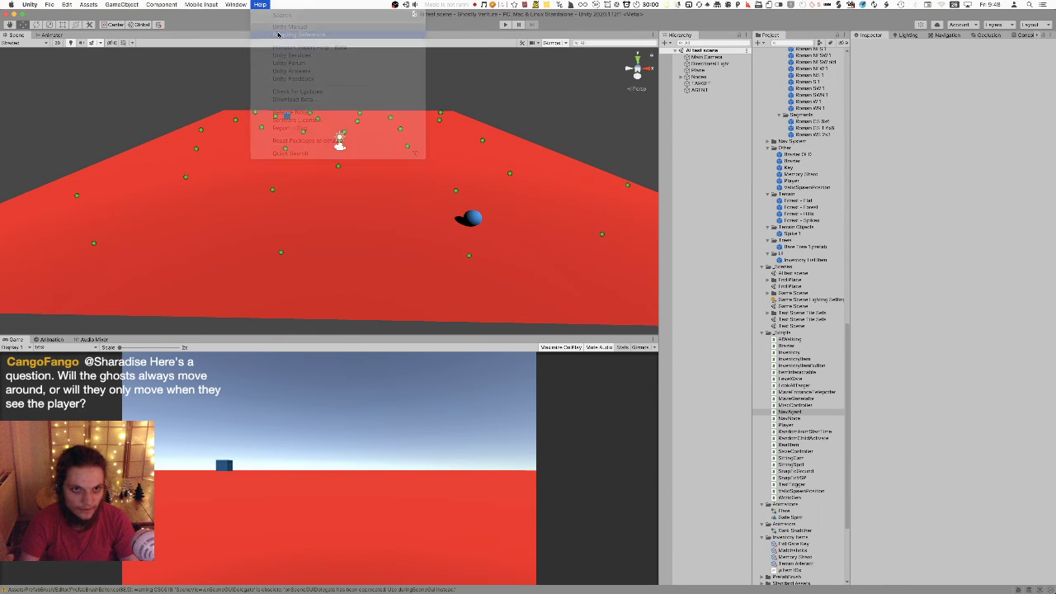
- Search the Scripting Reference for Vector3.MoveTowards and open its page to check the parameters
left_click(421, 43)
key("cmd+v")
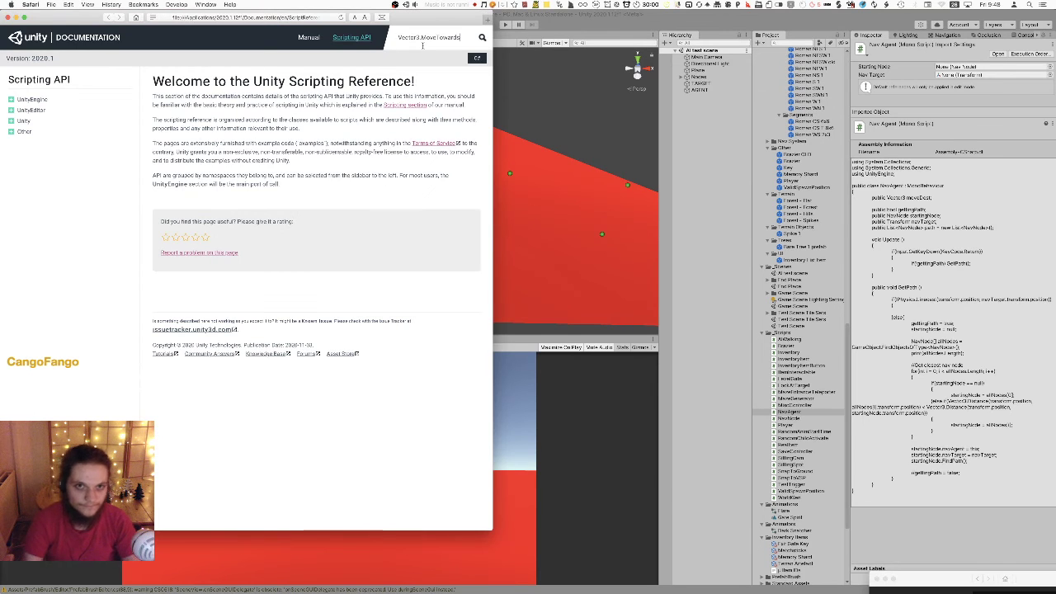
key("Return")
left_click(206, 102)
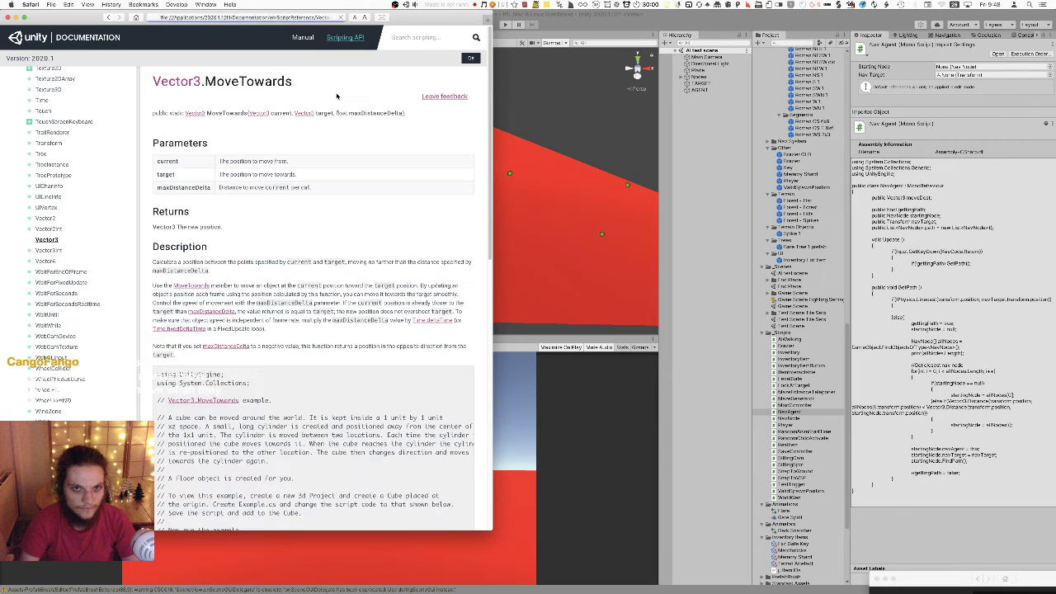
double_click(262, 83)
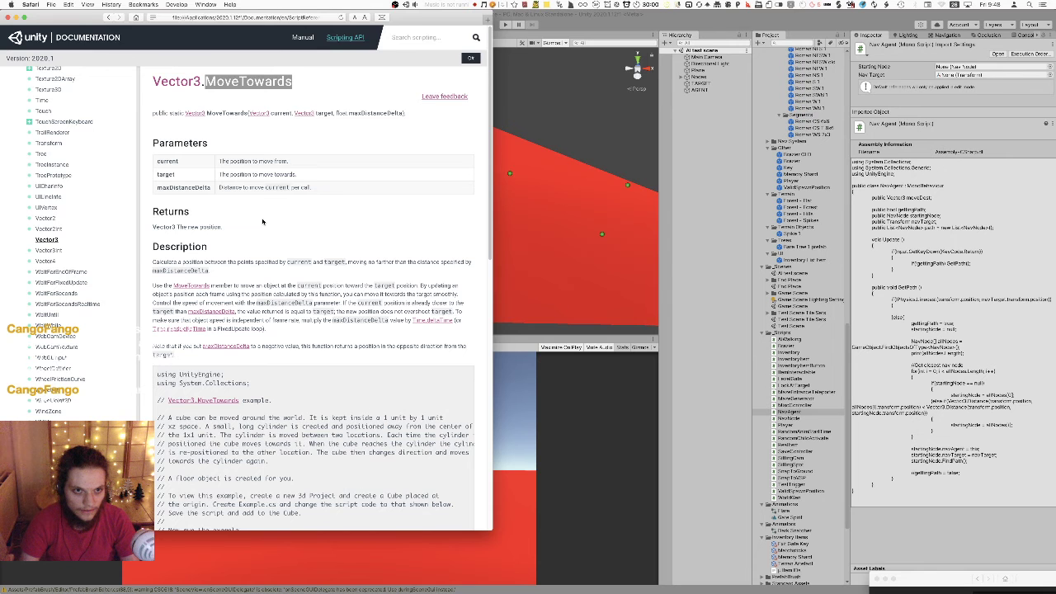
- Switch back to NavAgent.cs in Sublime Text and place the cursor between the parentheses of the MoveTowards call in Update
key("cmd+Tab")
key("cmd+Tab")
key("cmd+Tab")
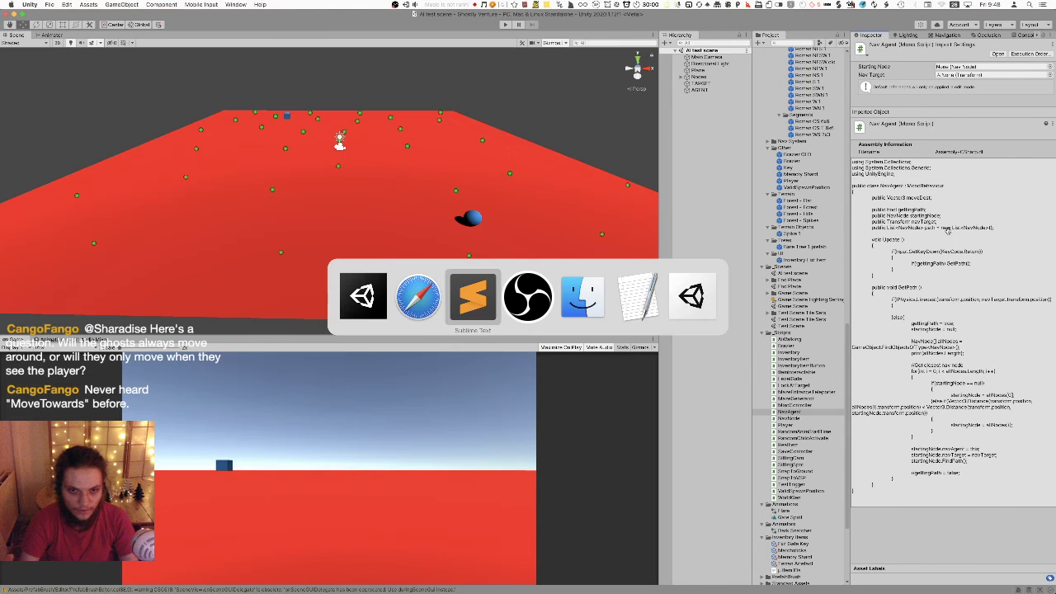
double_click(424, 286)
left_click_drag(424, 286, 343, 287)
key("super+v")
key("super+z")
left_click(416, 289)
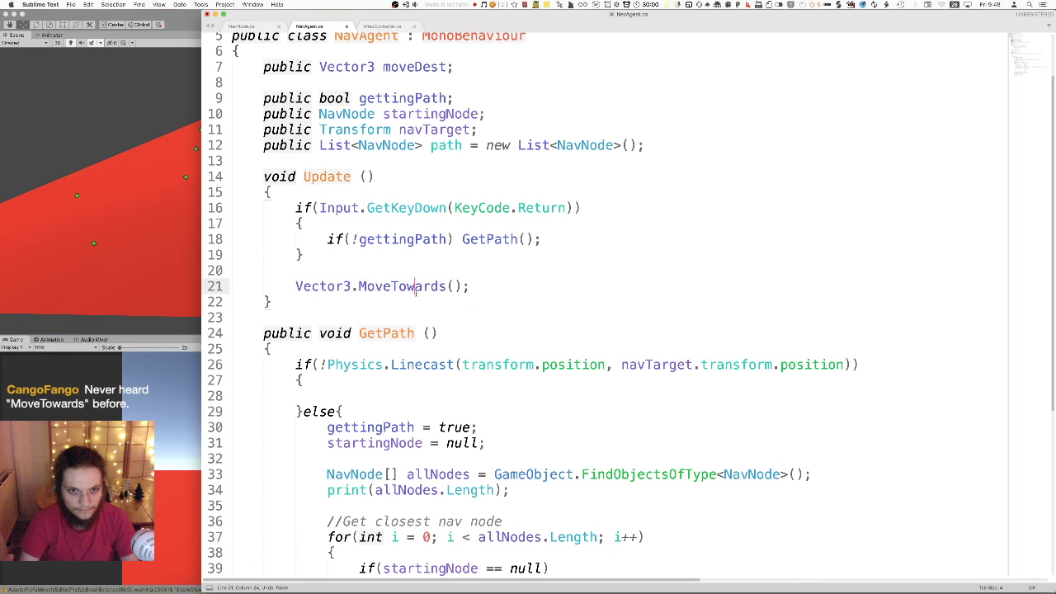
left_click(453, 287)
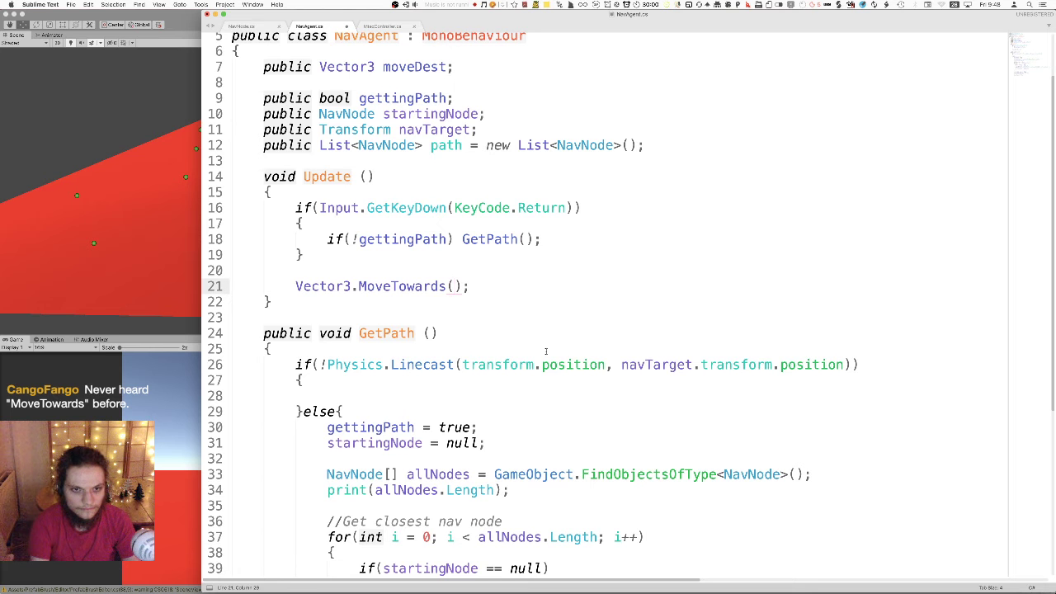
key("super+Tab")
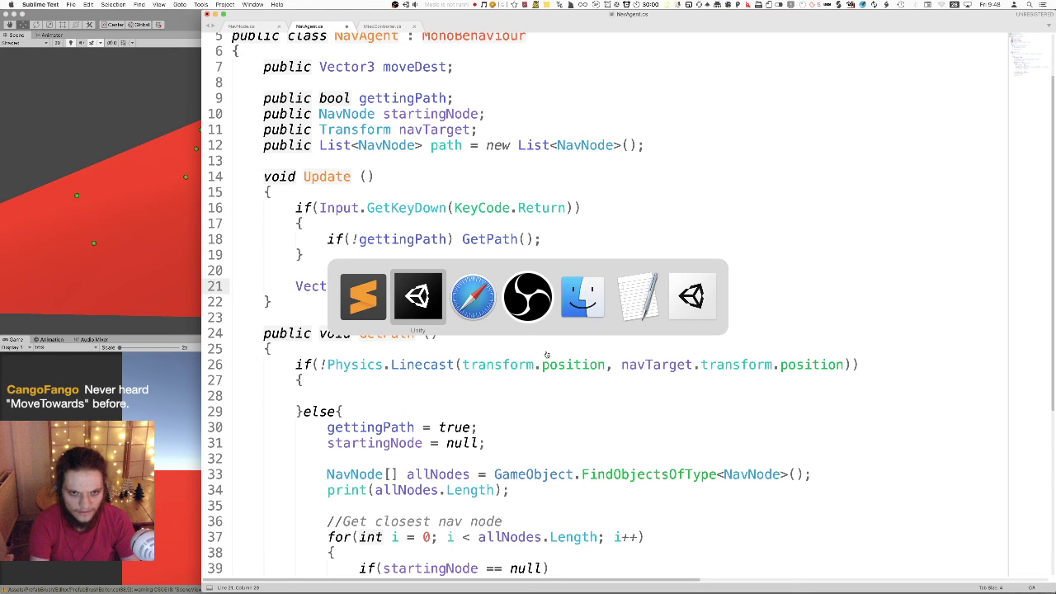
key("super+shift+Tab")
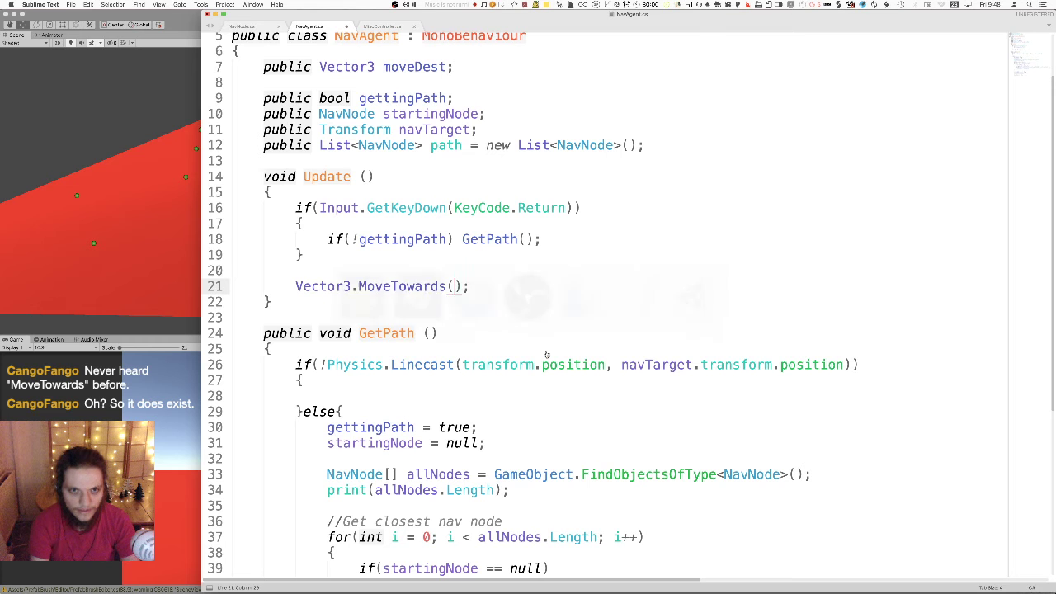
- Switch to Safari and reopen the Vector3.MoveTowards scripting page from the browsing history to check its parameters
key("super+Tab")
key("super+Tab")
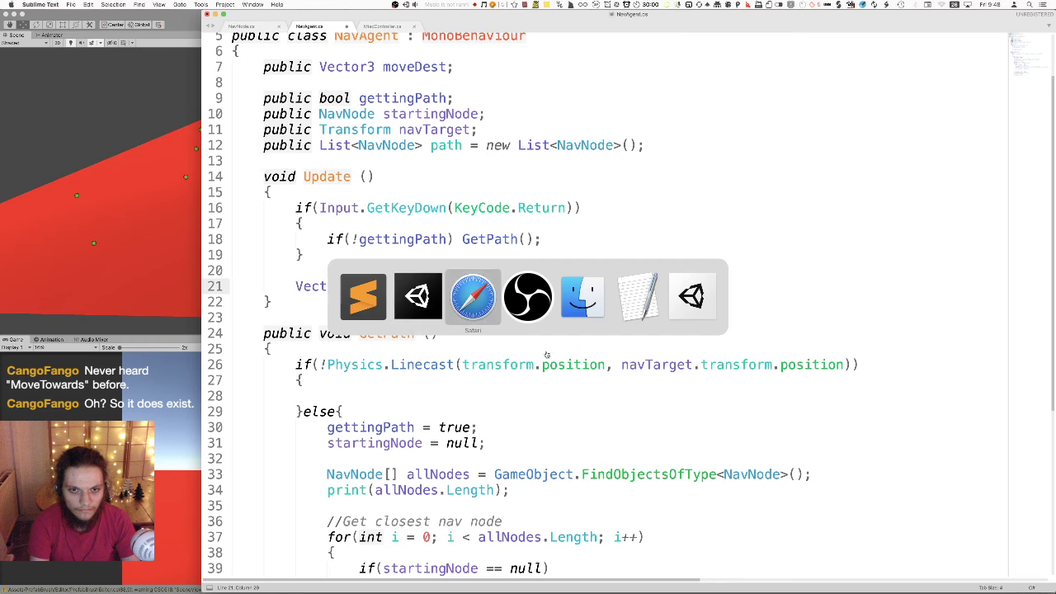
left_click(88, 4)
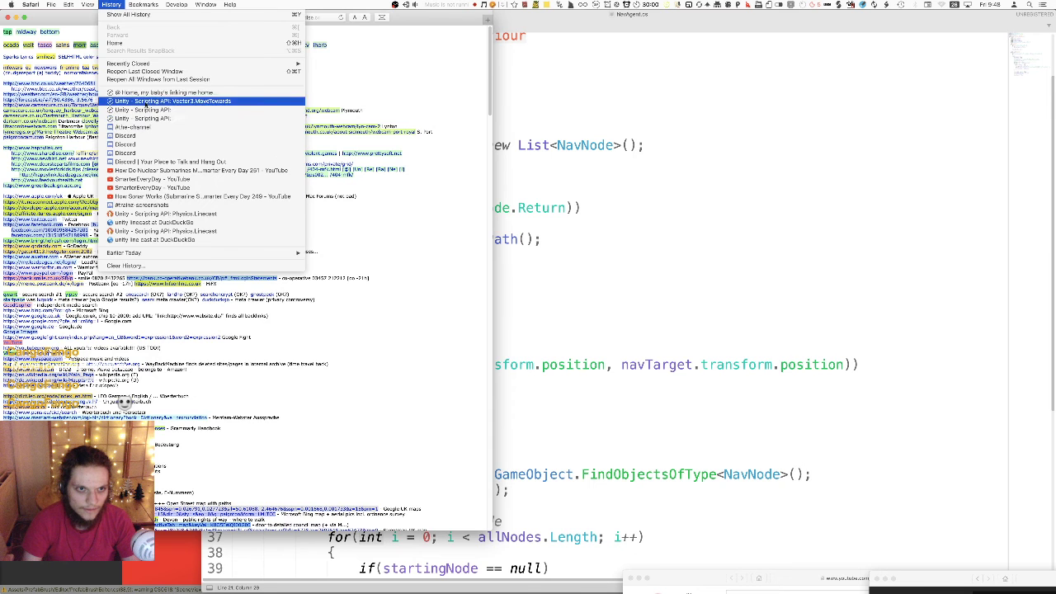
left_click(153, 101)
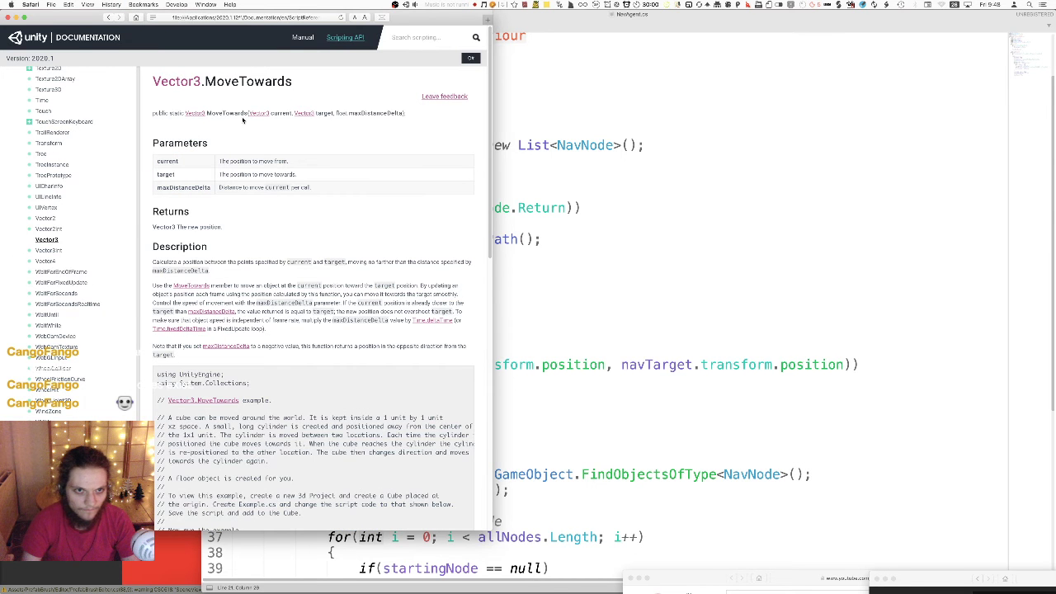
- Back in NavAgent.cs in Sublime Text, give MoveTowards the arguments transform.position, moveDest and 1, save, and start multiplying the 1 by a Time property
key("super+Tab")
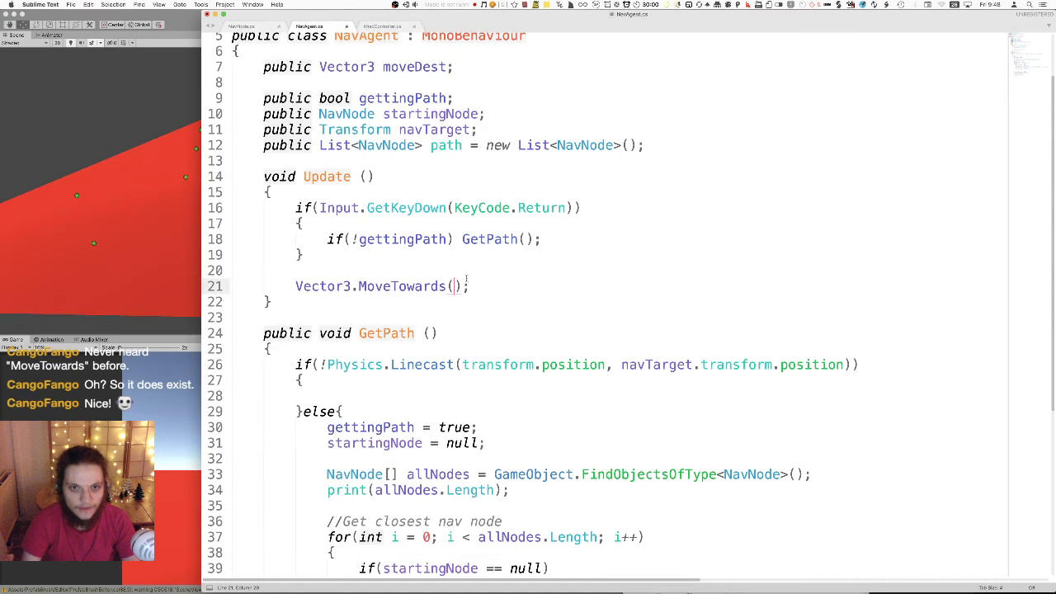
type("transform.position, ")
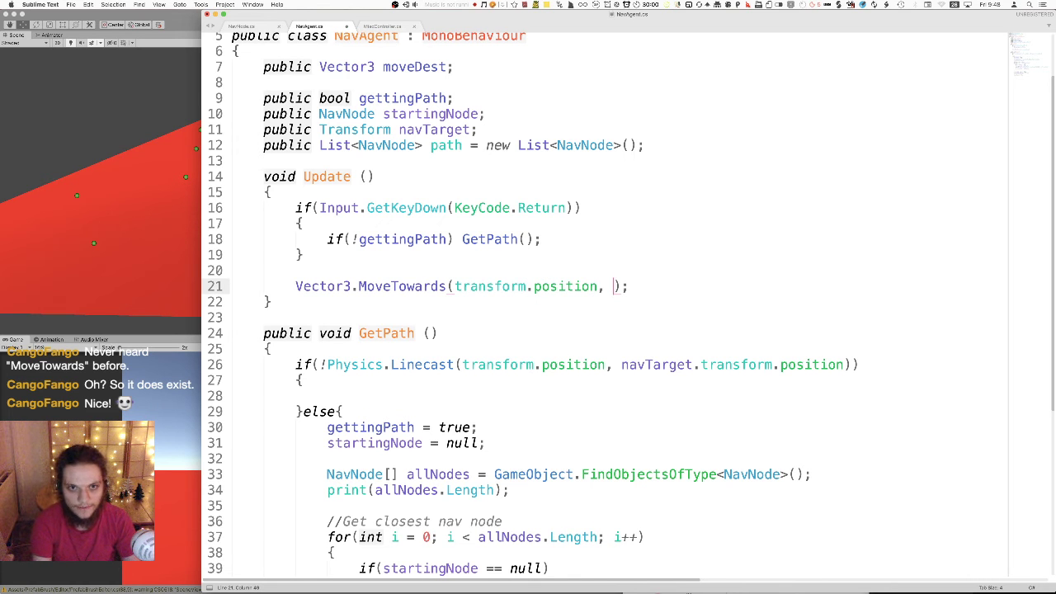
type("move")
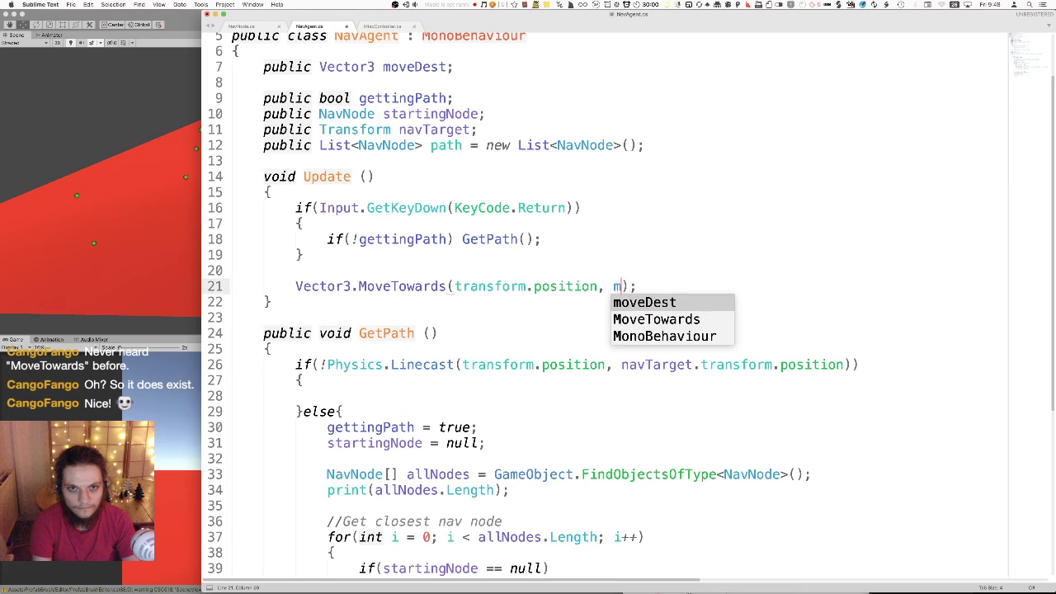
key("Tab")
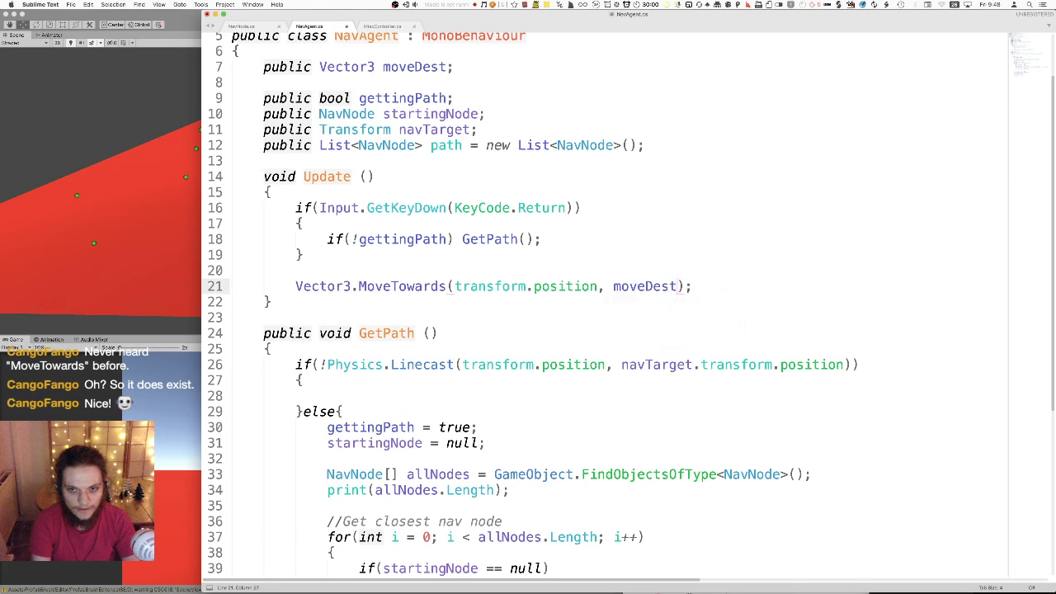
type(", 1")
key("super+s")
type("*Time.d")
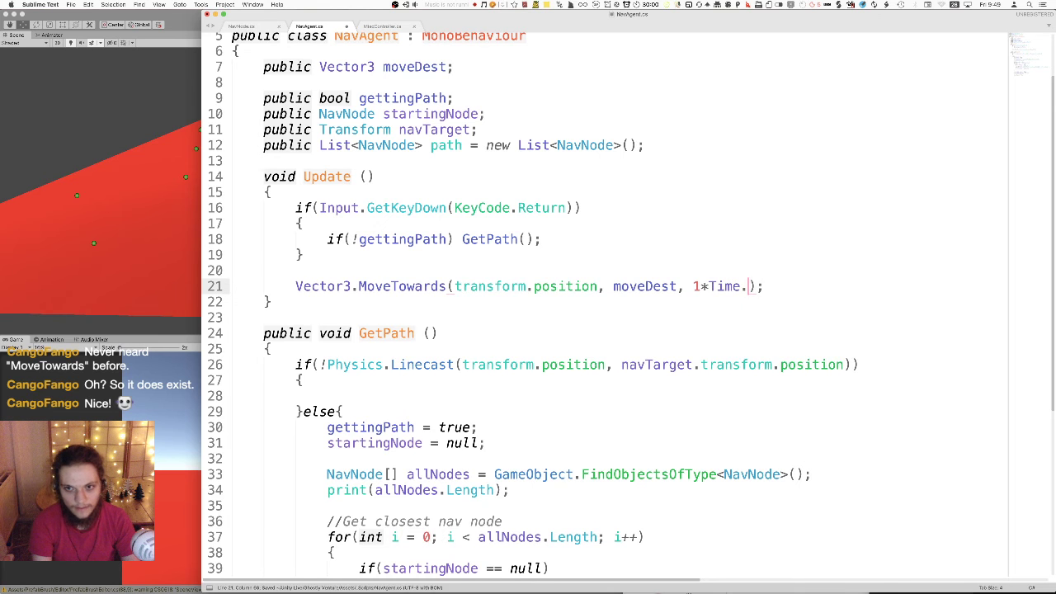
- Complete the last argument of the Vector3.MoveTowards call in Update as 1*Time.deltaTime
type("eltaTime")
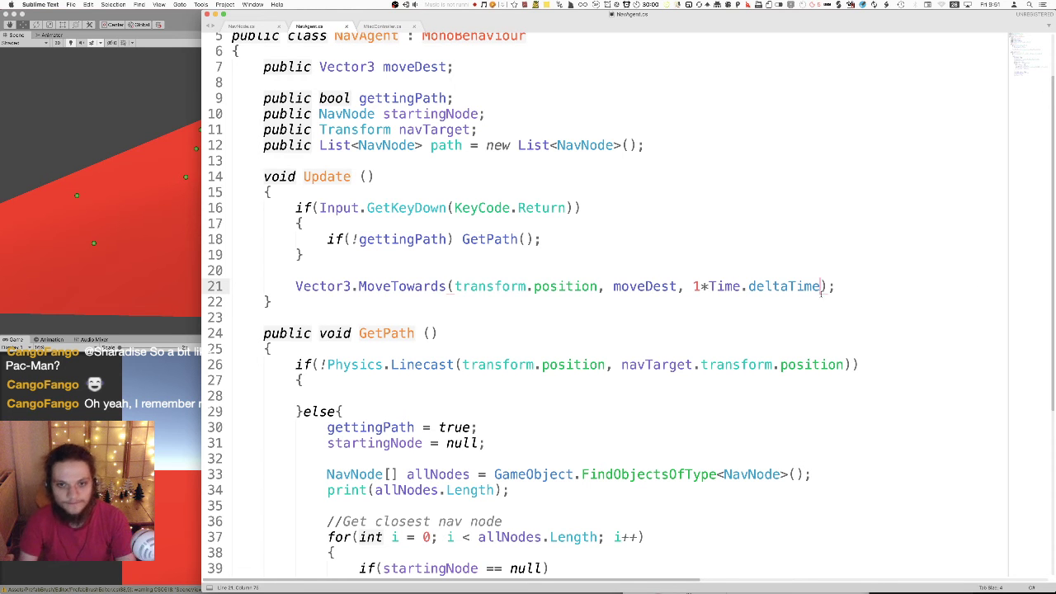
scroll(649, 477, "up", 1)
scroll(649, 477, "down", 6)
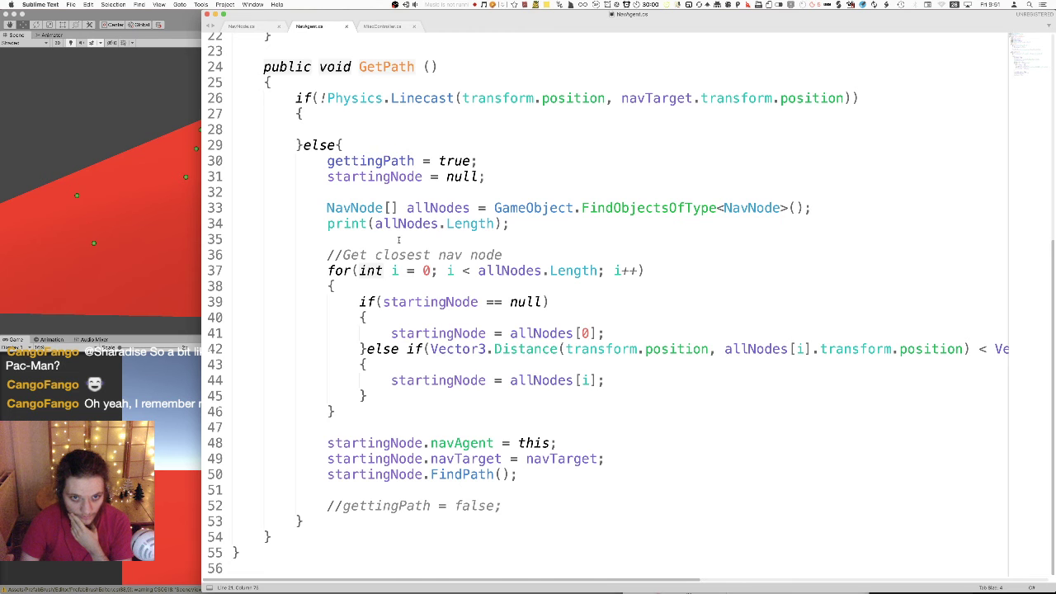
- Assign navTarget to moveDest inside the empty Linecast if-block of GetPath and save NavAgent.cs
scroll(398, 239, "up", 5)
left_click(390, 363)
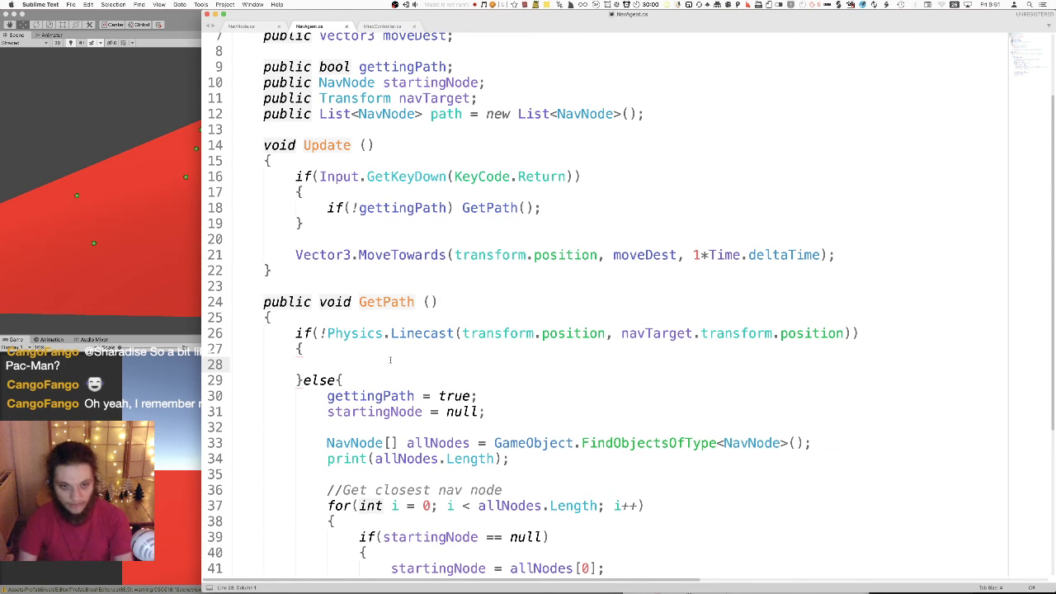
key("Tab")
key("Tab")
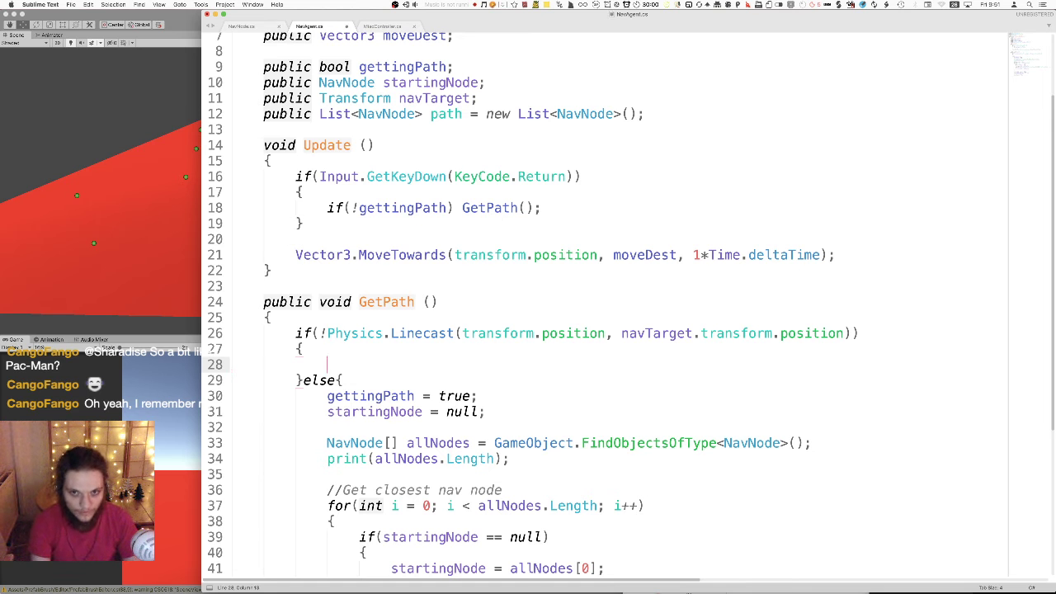
type("m")
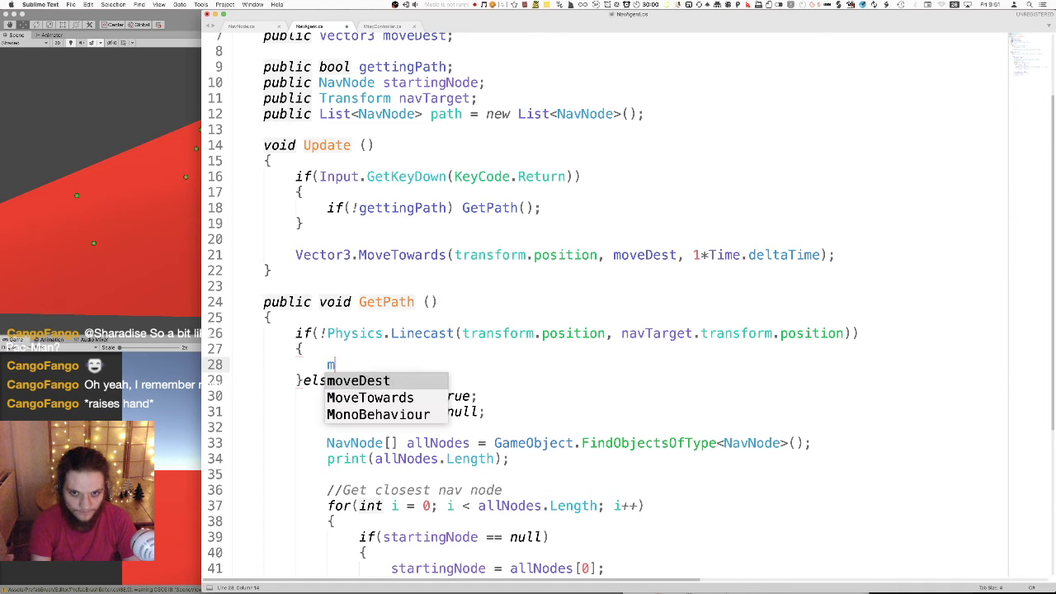
type("ov")
key("Tab")
type("= ")
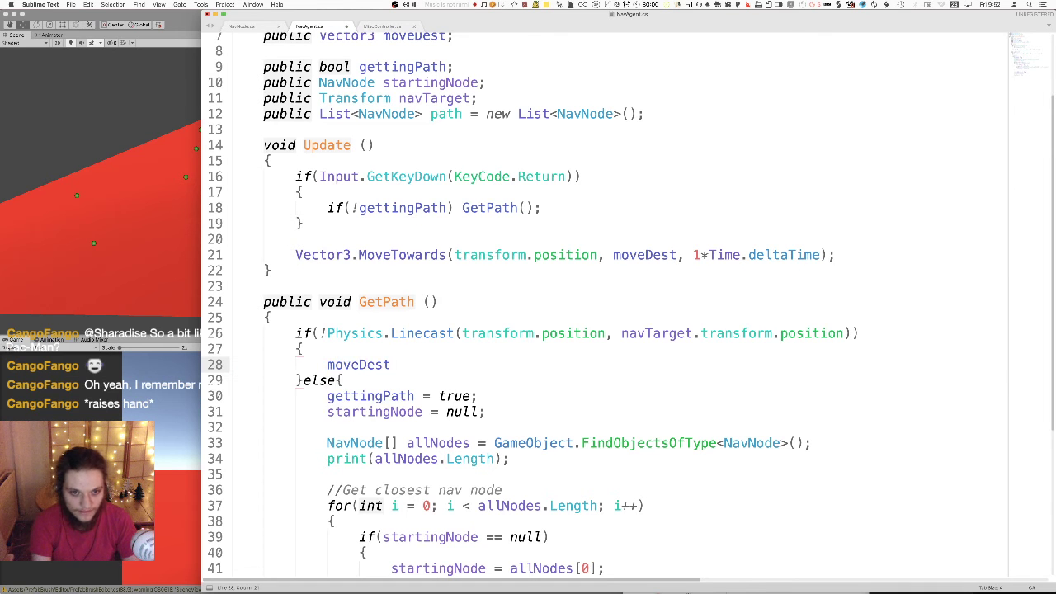
type("nav")
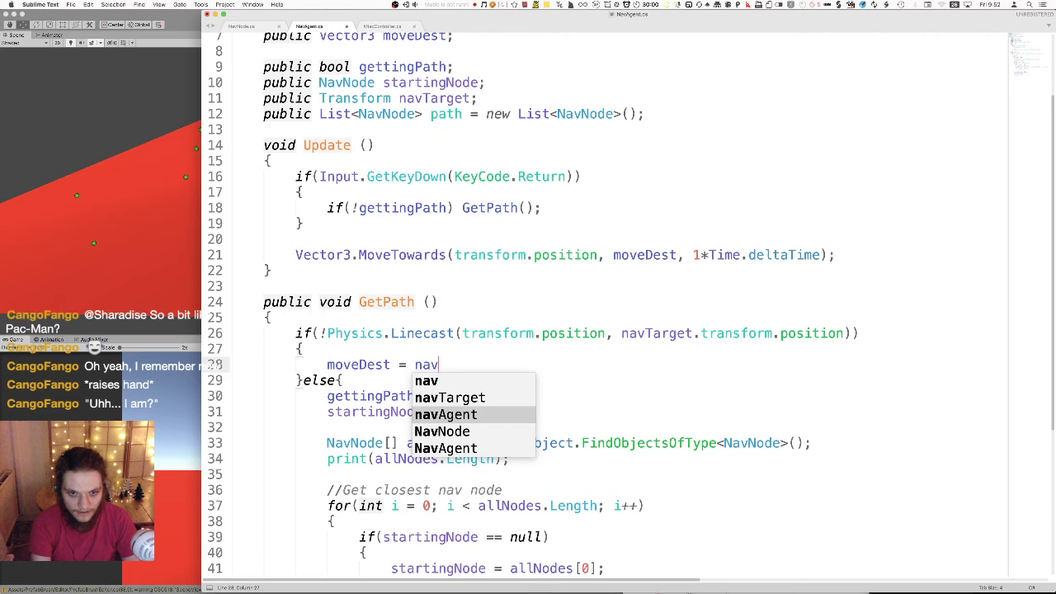
key("Up")
key("Tab")
type(";")
key("super+s")
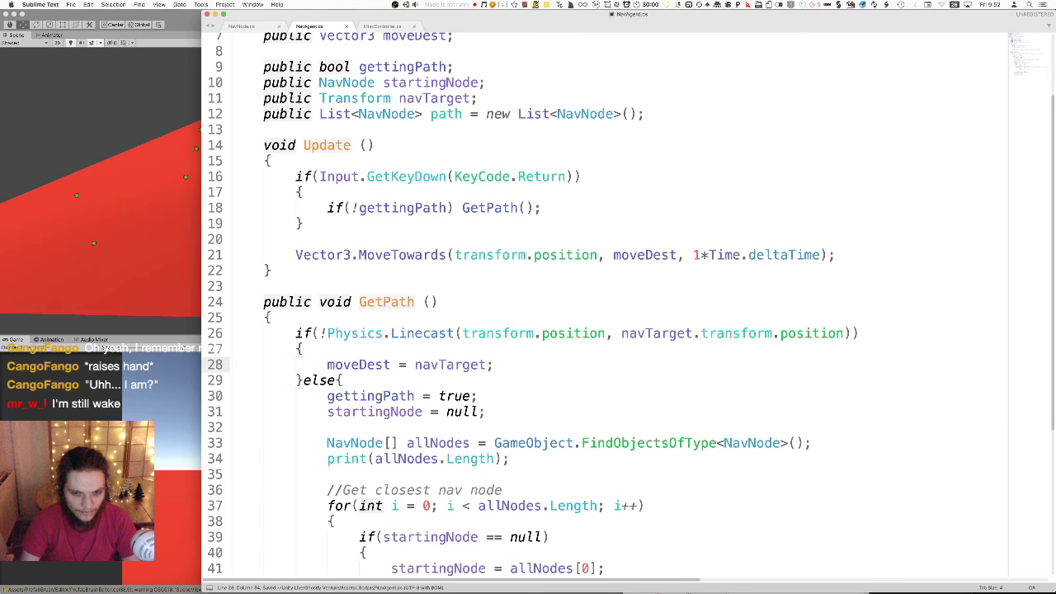
- Check the script's compilation in Unity, and correct the moveDest assignment in NavAgent.cs to navTarget.position
key("super+Tab")
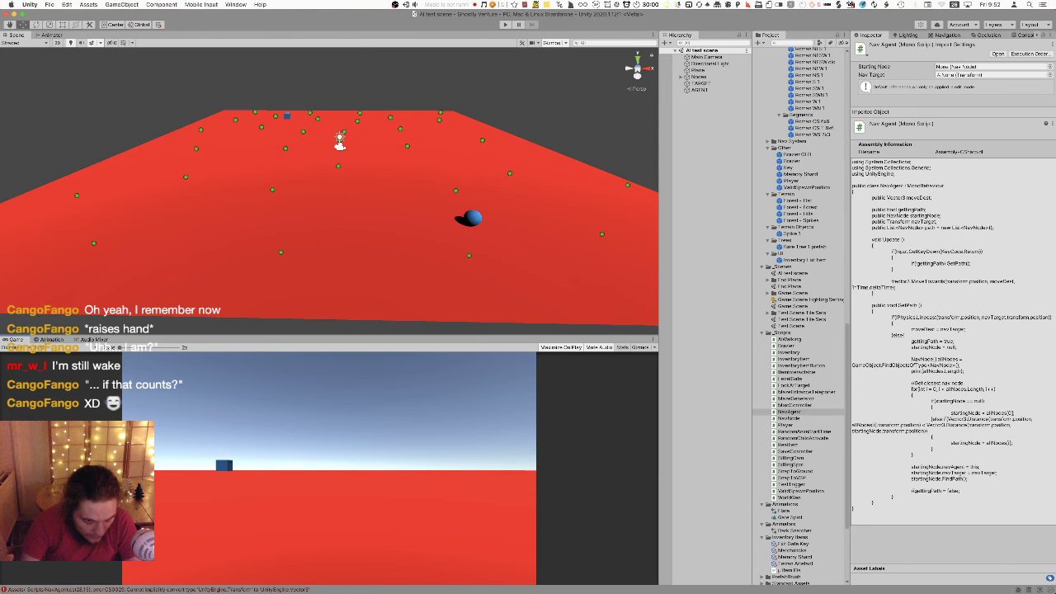
key("super+Tab")
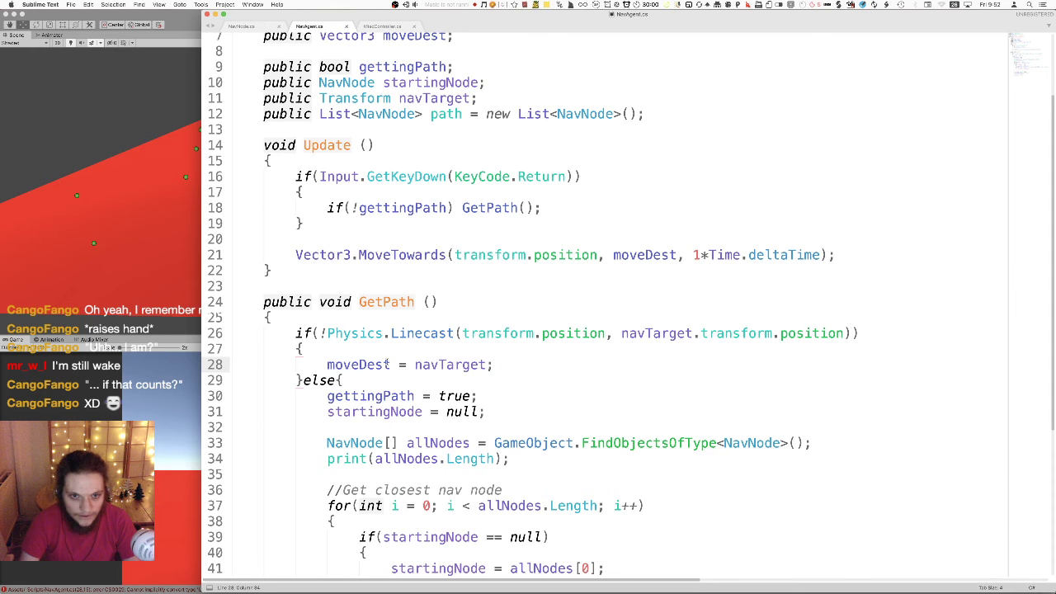
left_click(486, 365)
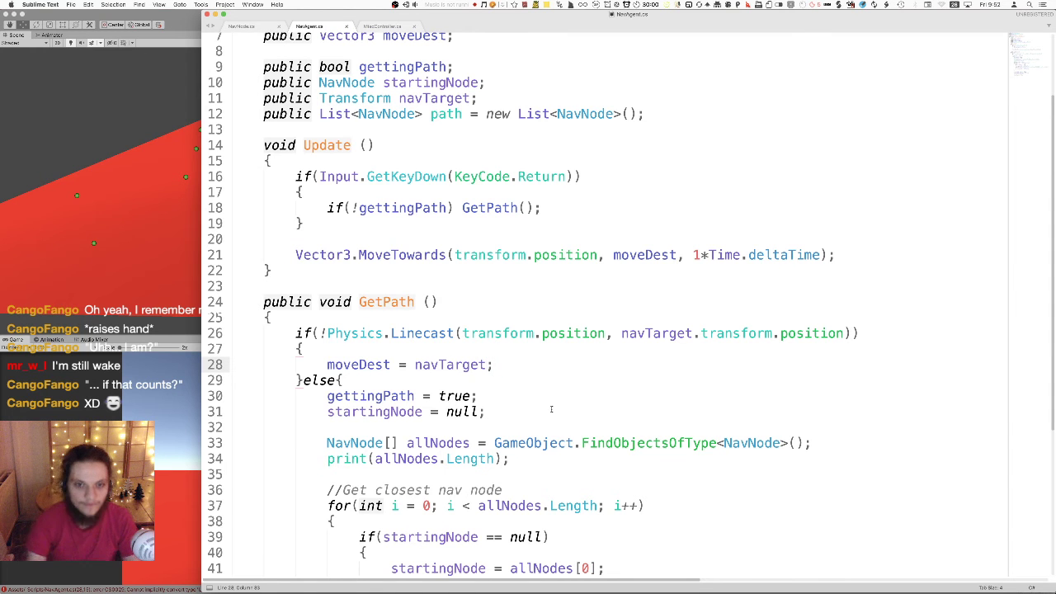
type(".")
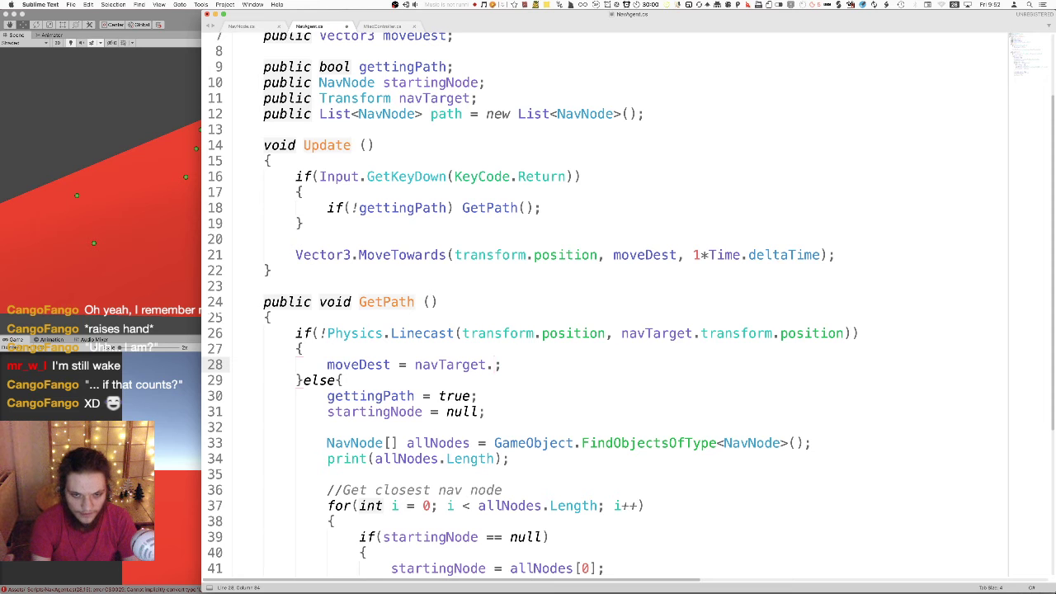
type("position")
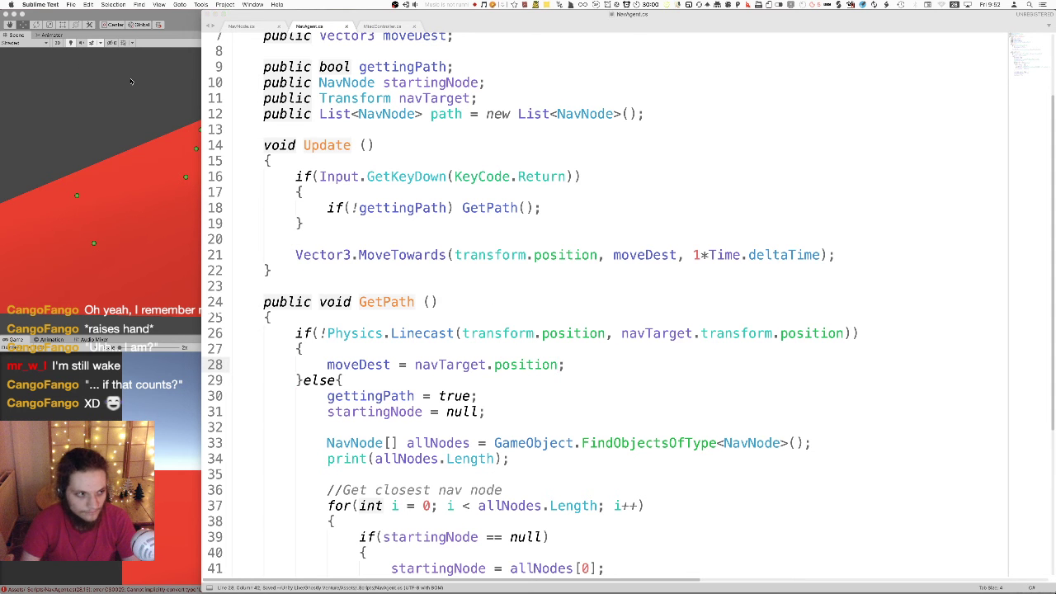
- Switch to Unity and assign the TARGET object as the Nav Target of AGENT's Nav Agent component
key("super+Tab")
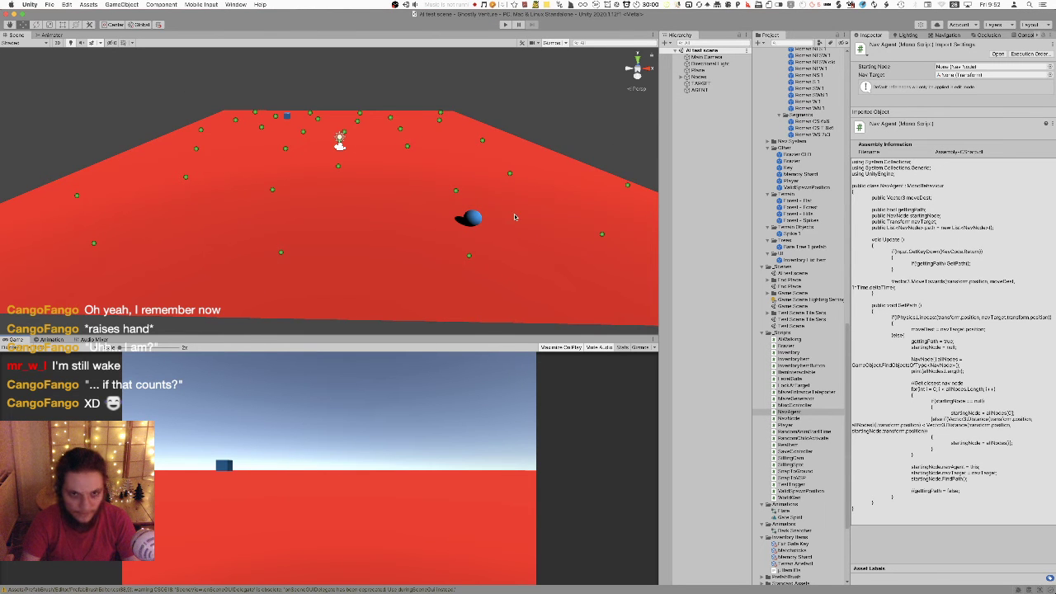
scroll(514, 214, "down", 2)
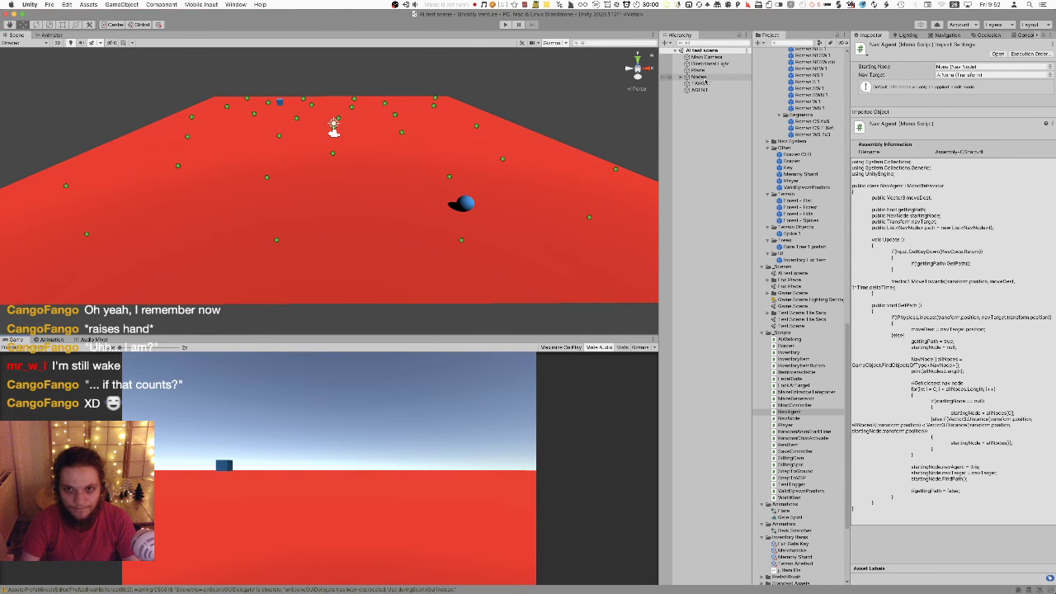
left_click(699, 89)
left_click_drag(699, 84, 956, 368)
mouse_move(420, 221)
right_mouse_down()
mouse_move(403, 231)
mouse_move(416, 242)
right_mouse_up()
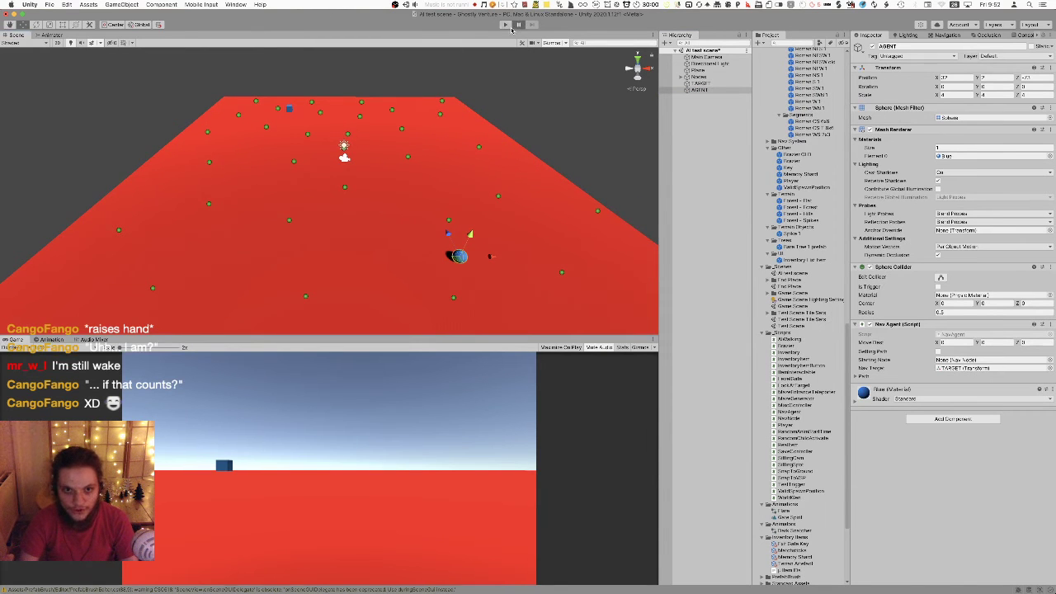
- Run the scene, watch the AGENT sphere up close for movement, and stop play mode
left_click(507, 25)
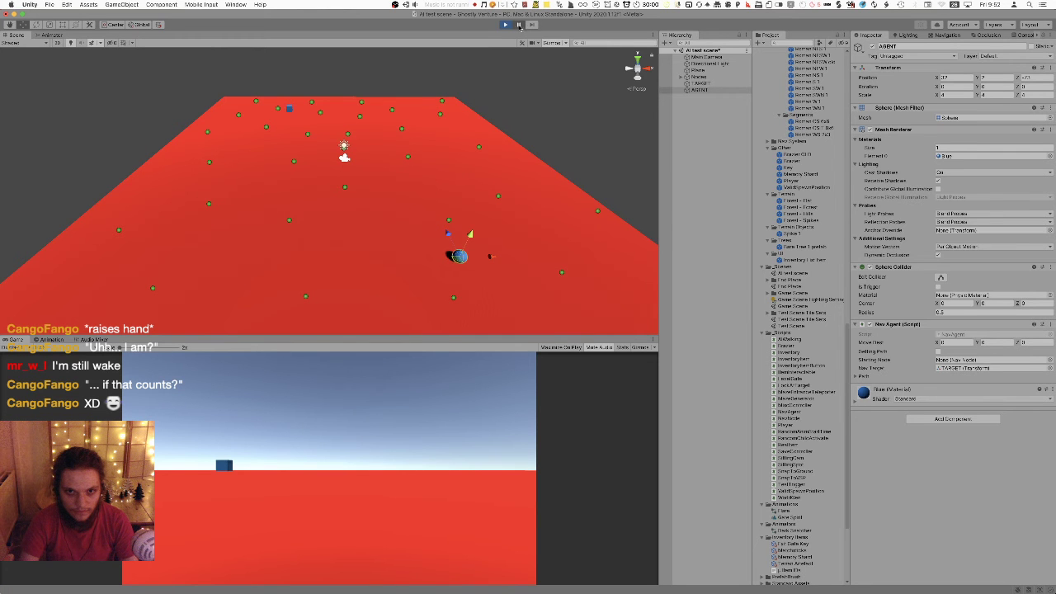
left_click_drag(443, 170, 391, 170, "alt")
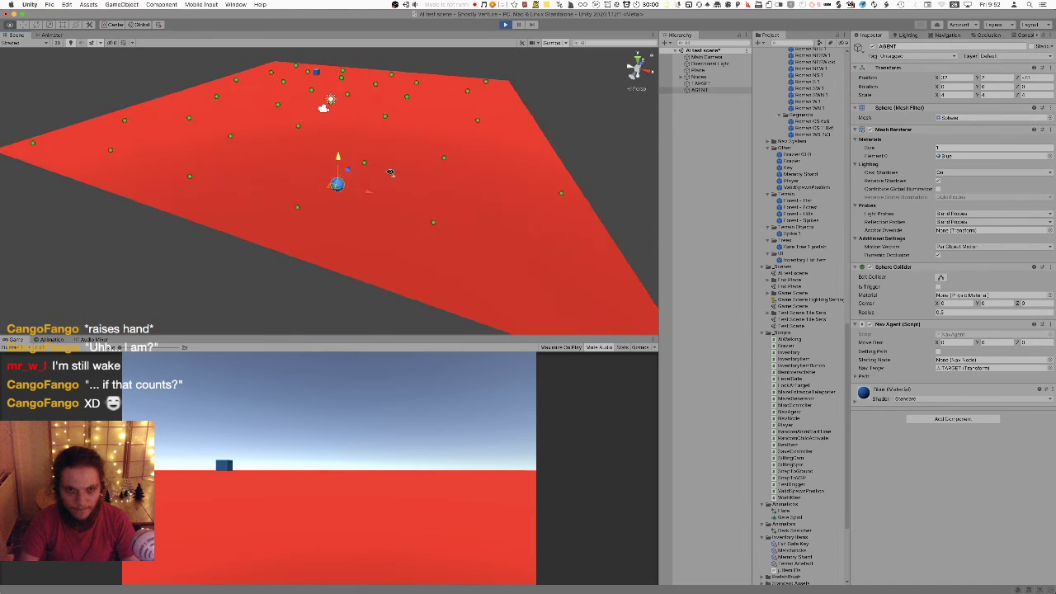
scroll(392, 171, "up", 15)
key("f")
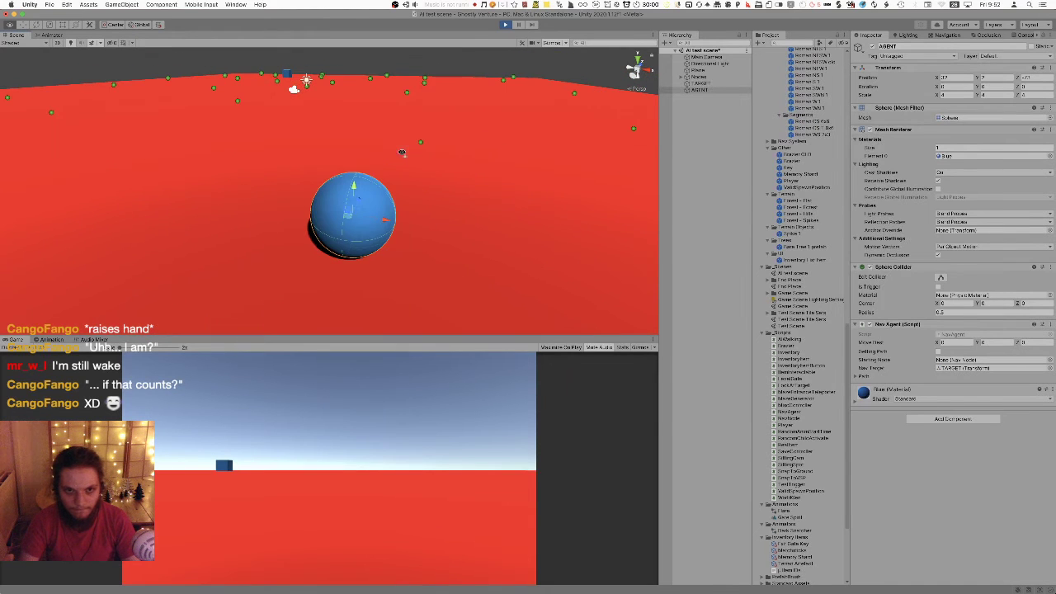
left_click_drag(370, 225, 385, 229, "alt")
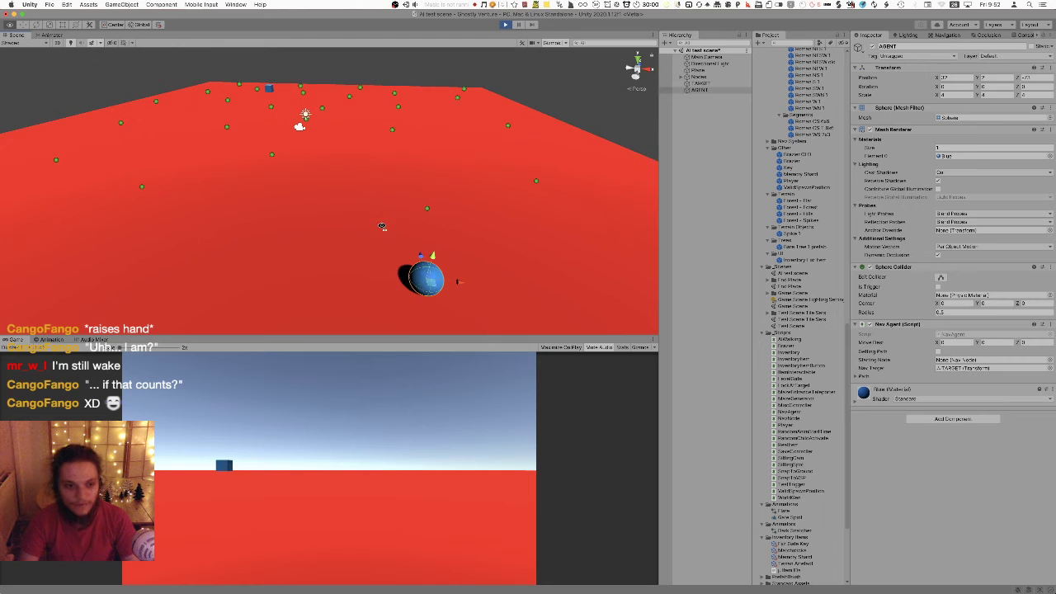
key("super+p")
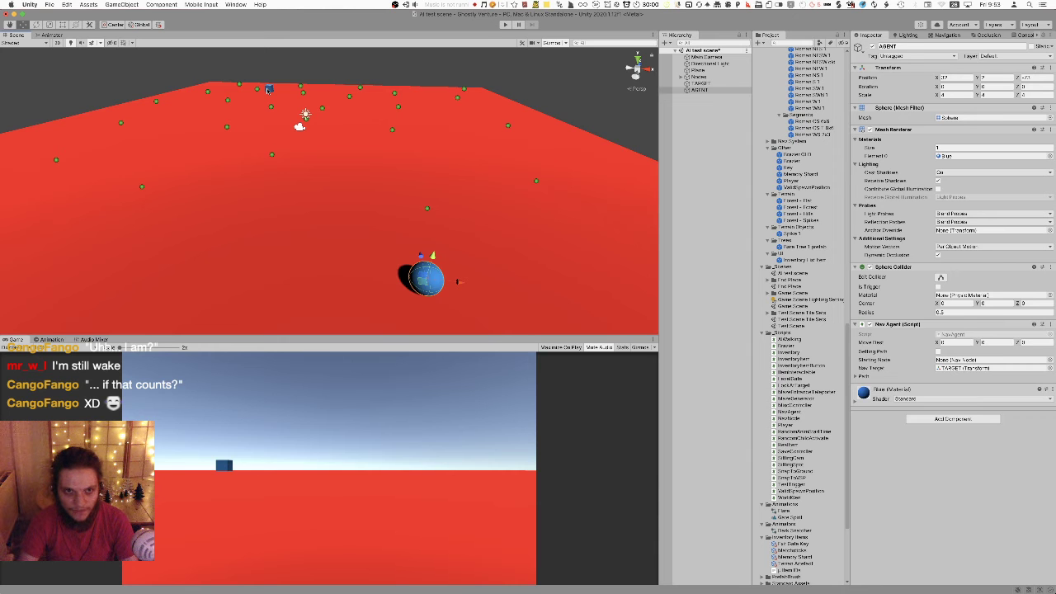
- Disable the Box Collider on the TARGET cube and test the scene in play mode
left_click(269, 88)
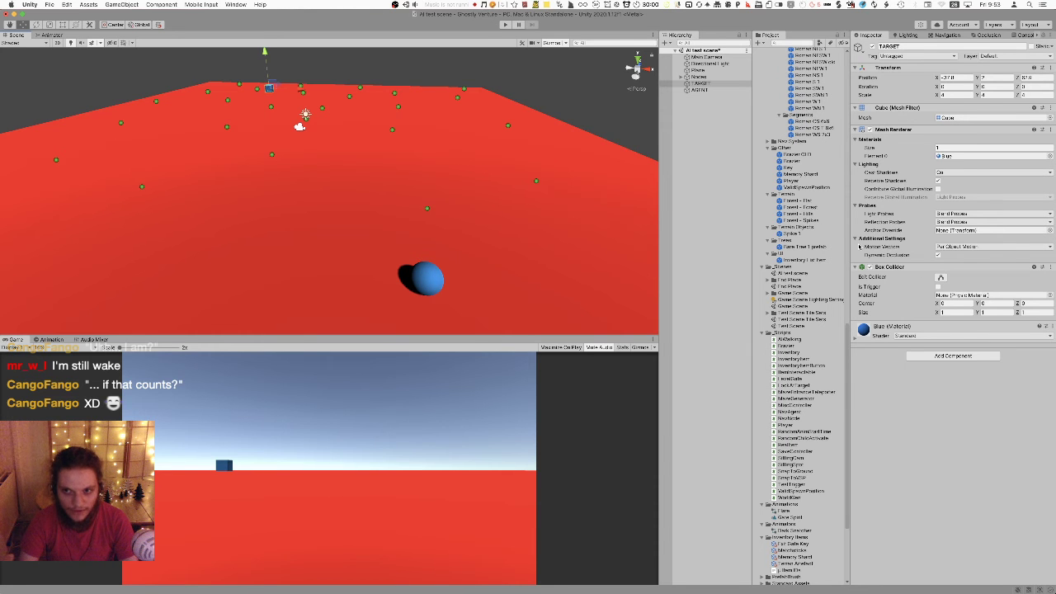
left_click(861, 267)
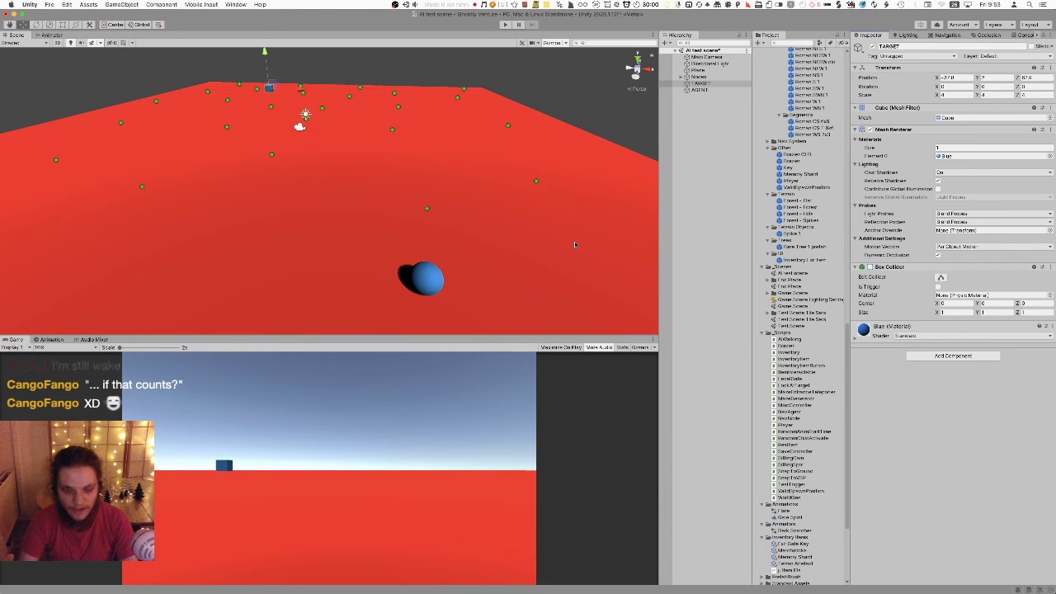
key("super+p")
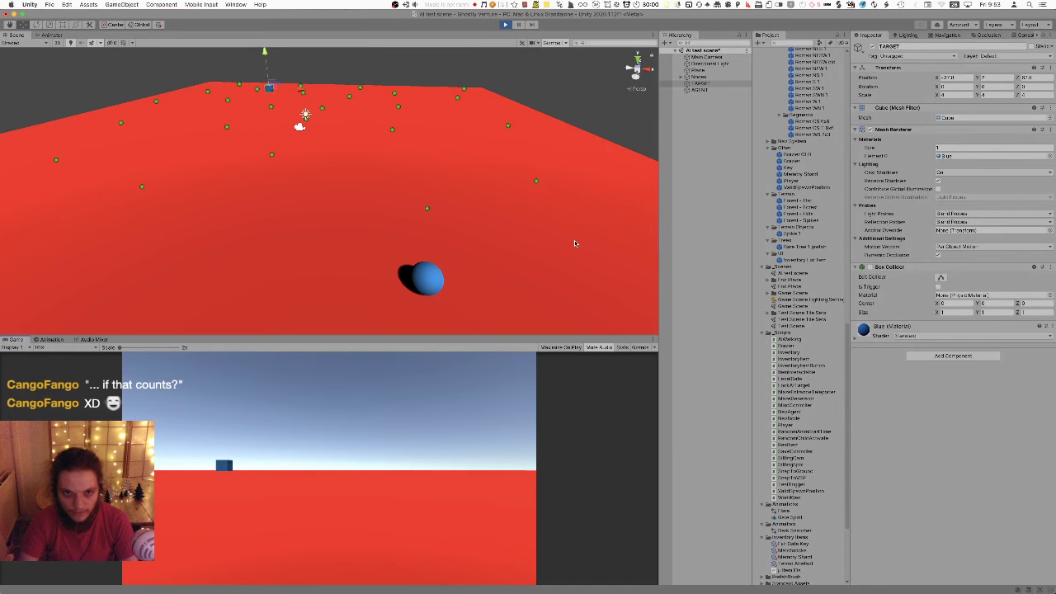
mouse_move(483, 220)
right_mouse_down()
mouse_move(537, 217)
mouse_move(494, 221)
right_mouse_up()
key("super+p")
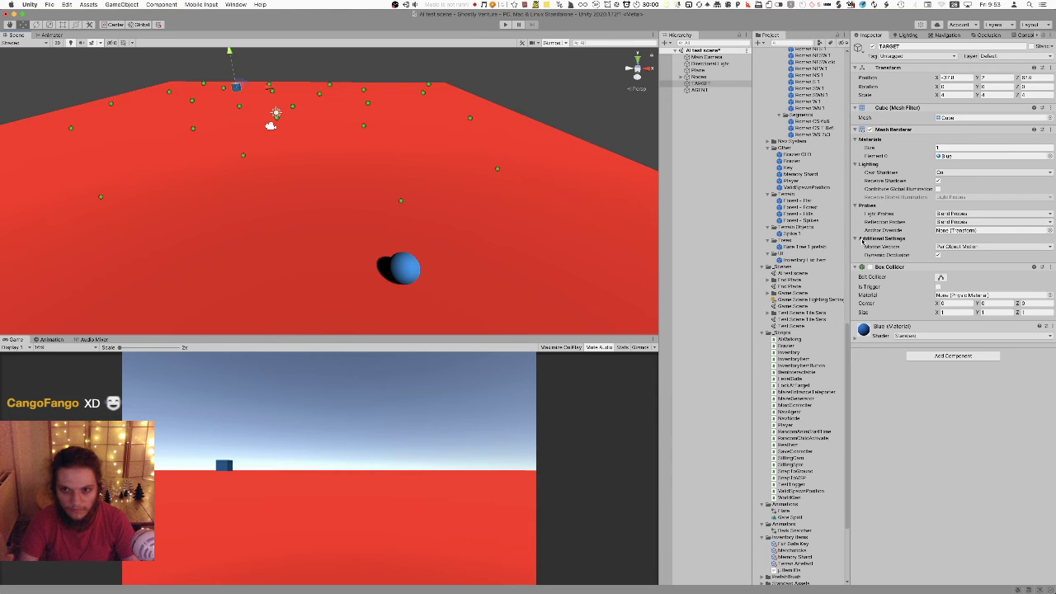
- Re-enable the Box Collider on the TARGET cube and select AGENT in the scene
left_click(857, 267)
left_click(858, 267)
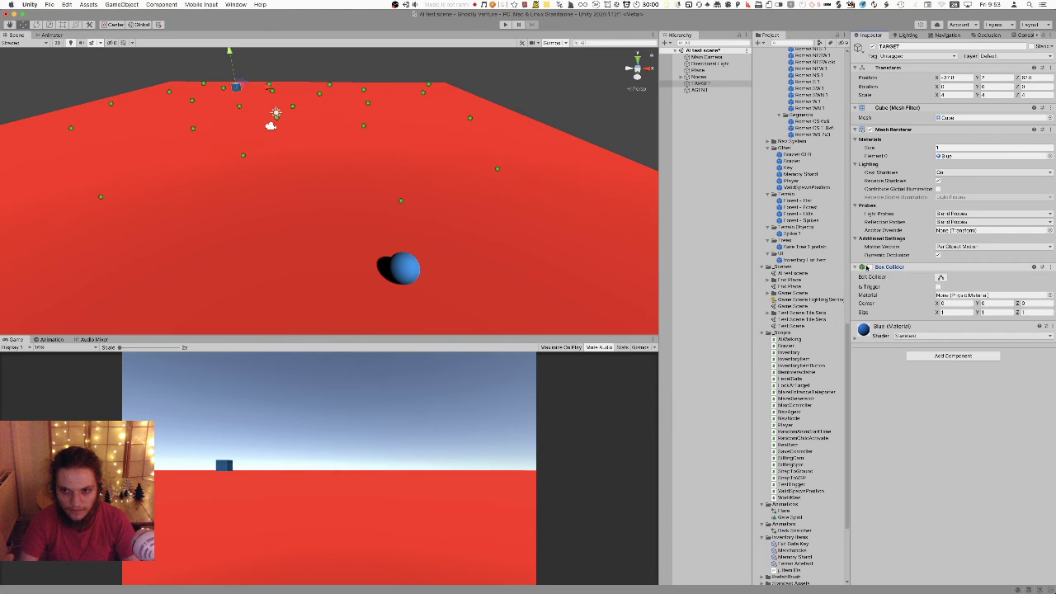
key("super+Tab")
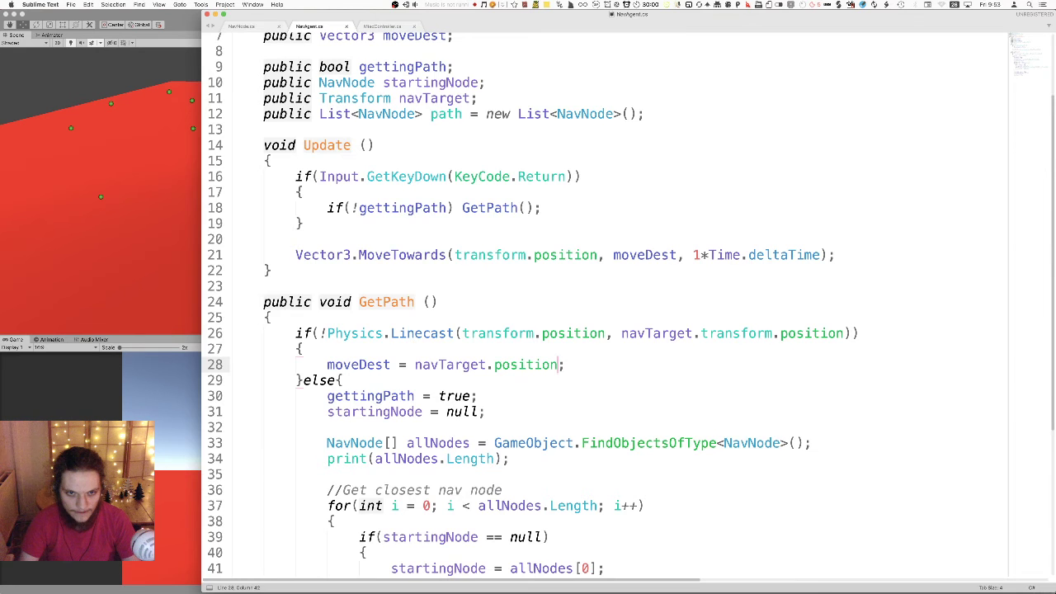
key("super+Tab")
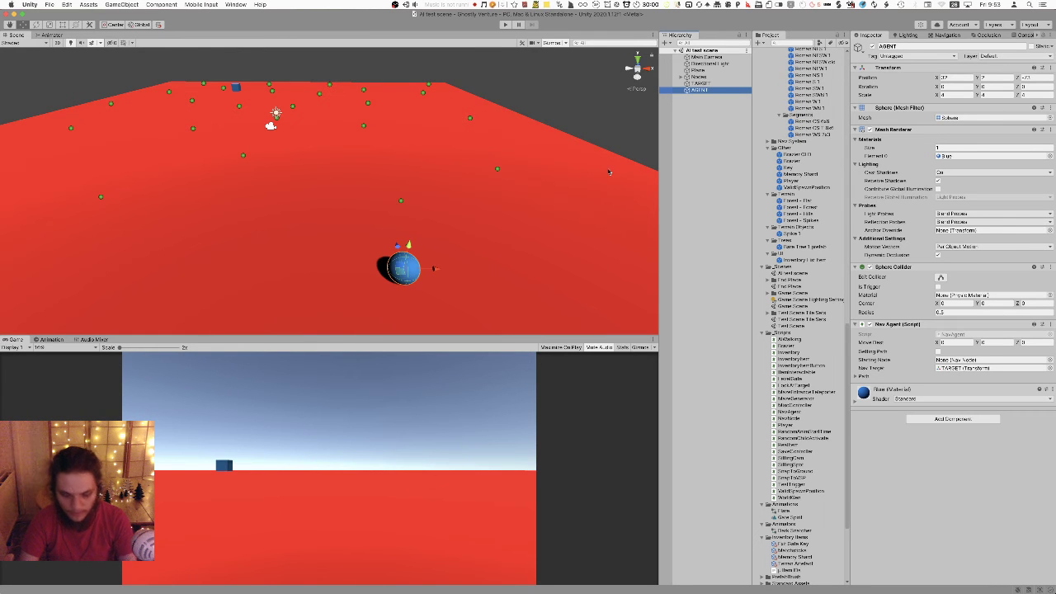
- Review the GetPath code and run the scene with AGENT selected to check its Nav Agent values
key("super+p")
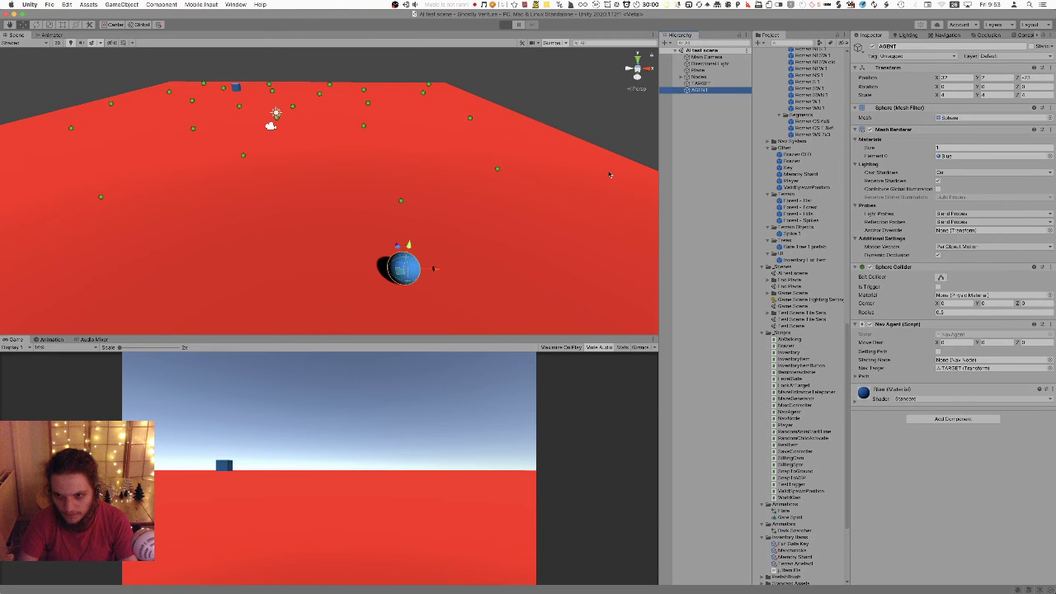
key("super+p")
key("super+Tab")
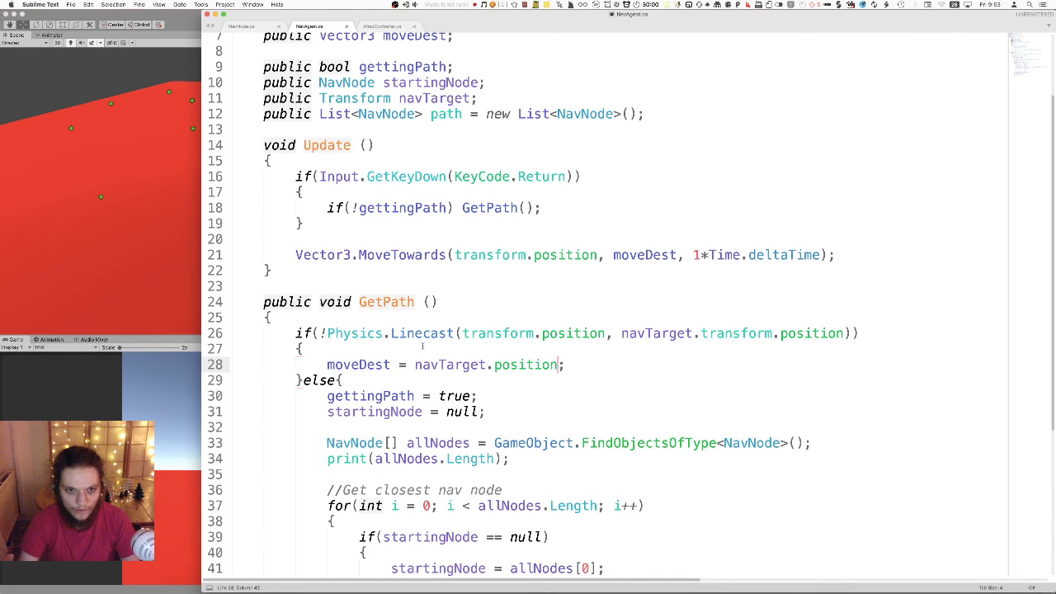
key("super+Tab")
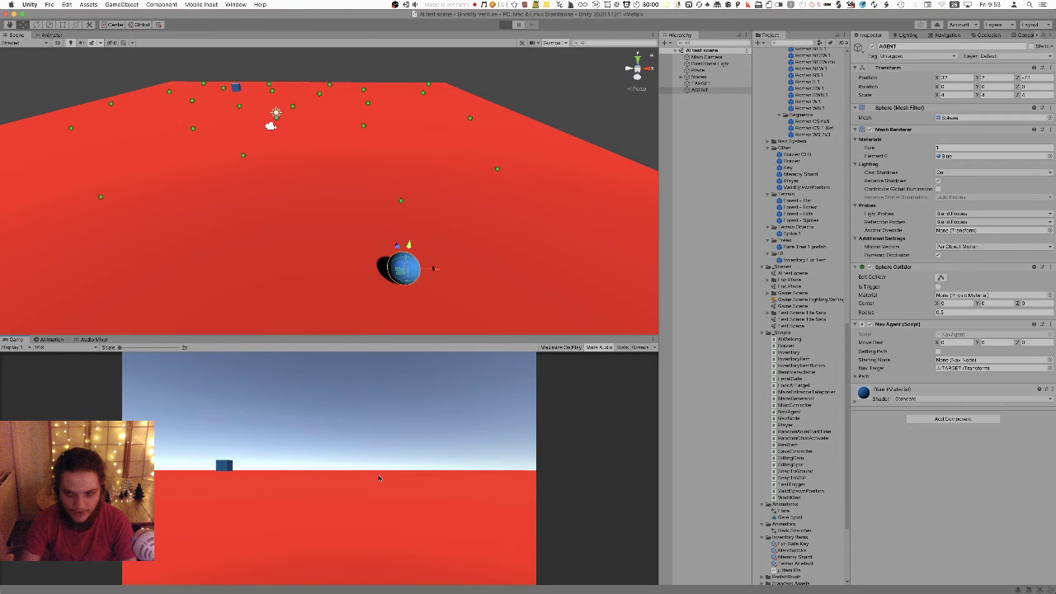
key("super+p")
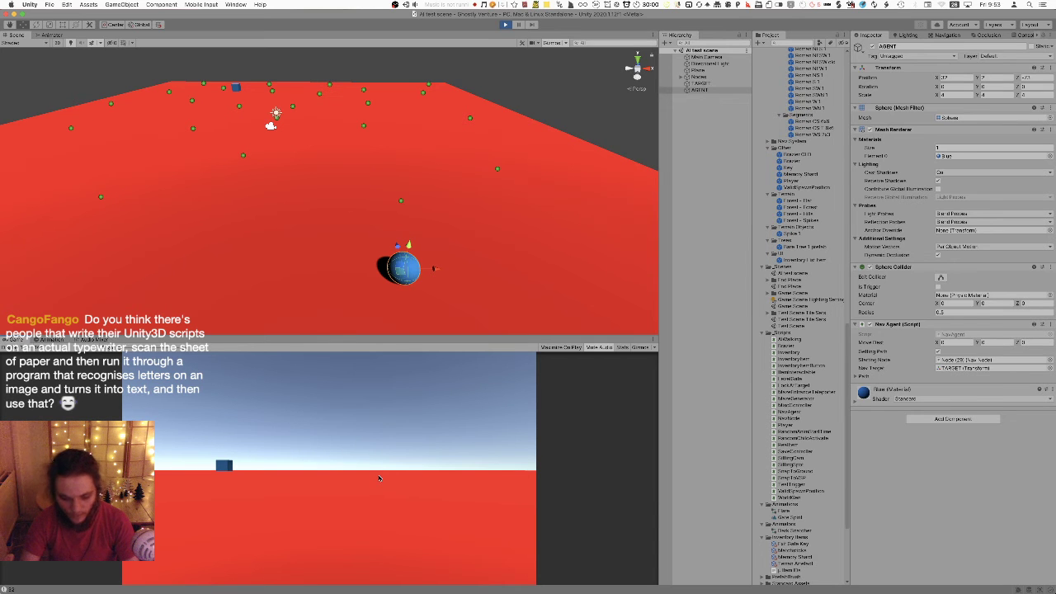
key("super+p")
- Disable the TARGET cube's Box Collider again, run the scene, and inspect AGENT's Nav Agent values
left_click(698, 84)
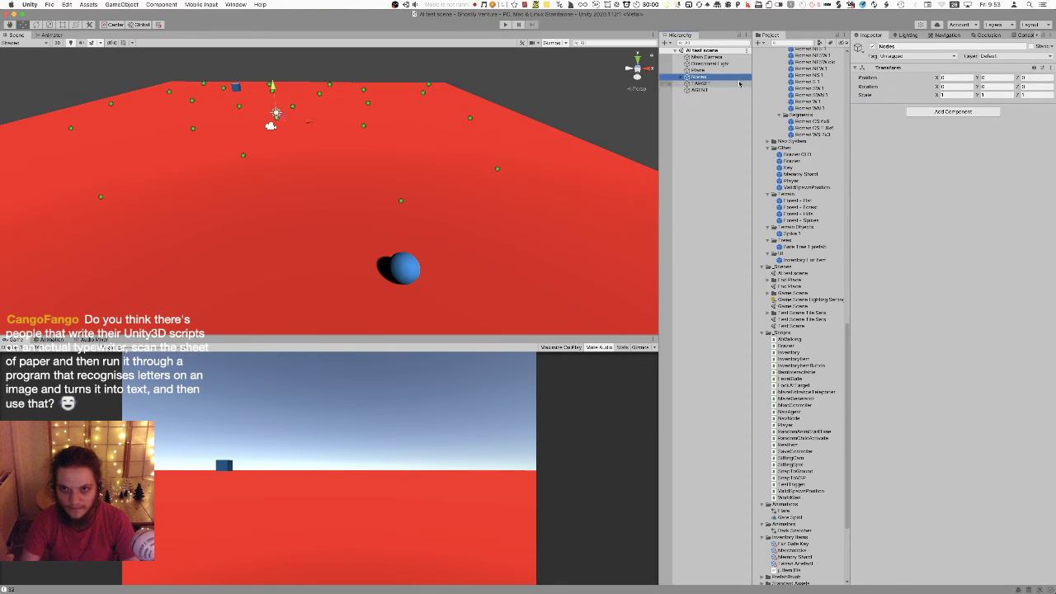
key("super+p")
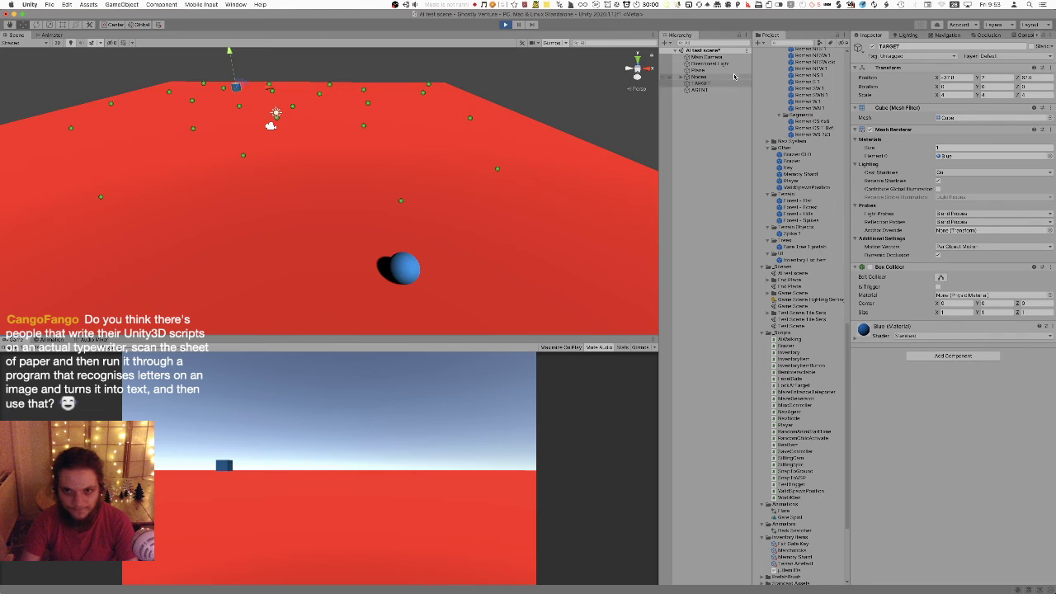
left_click(698, 89)
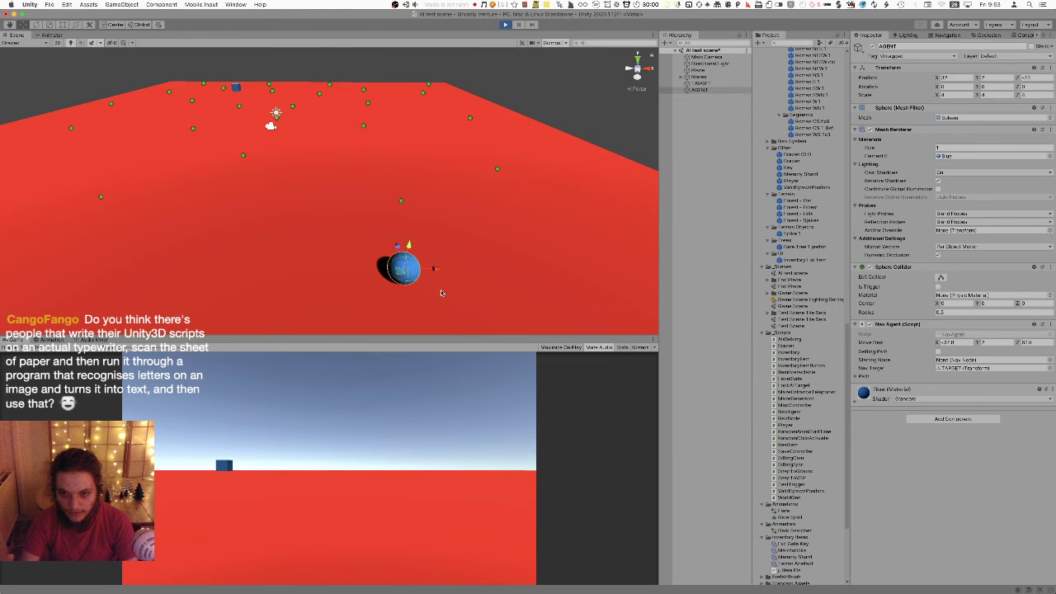
- Stop the running scene, switch to Sublime Text, and raise the MoveTowards speed multiplier in NavAgent.cs to 100, saving the script
key("super+p")
key("super+Tab")
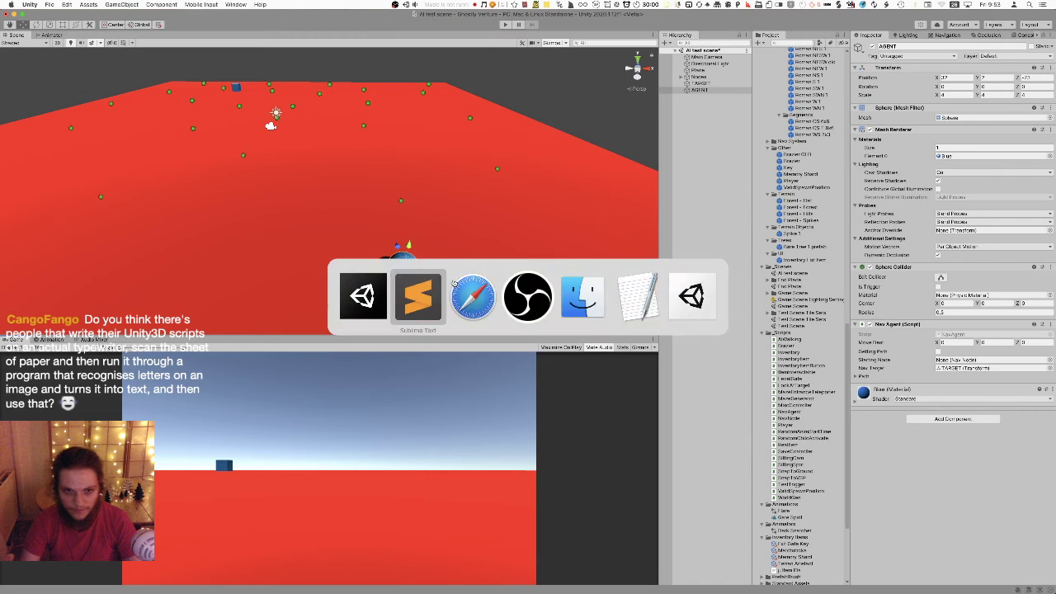
scroll(440, 274, "up", 3)
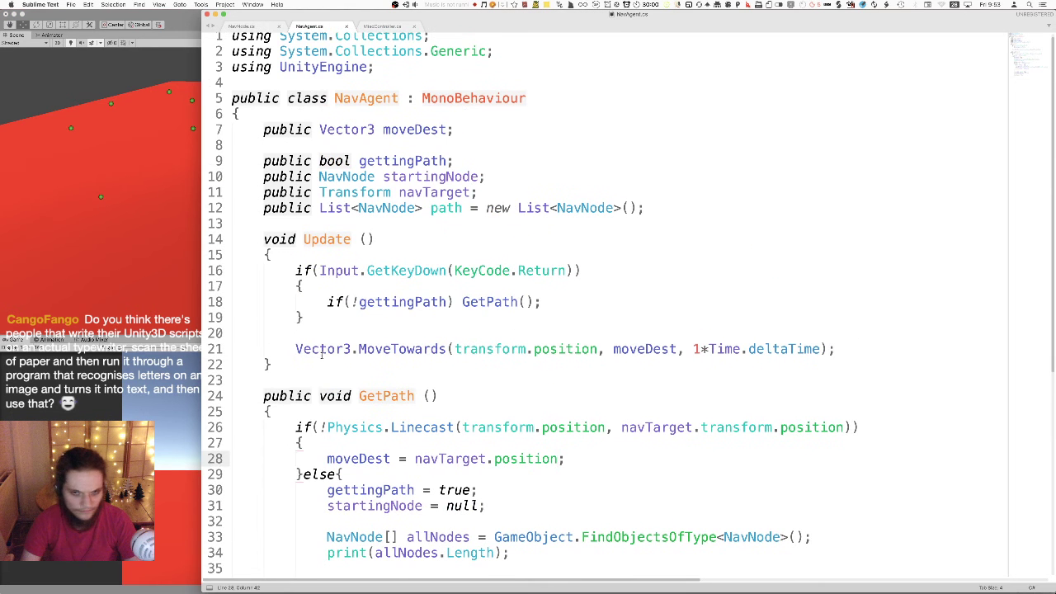
key("F1")
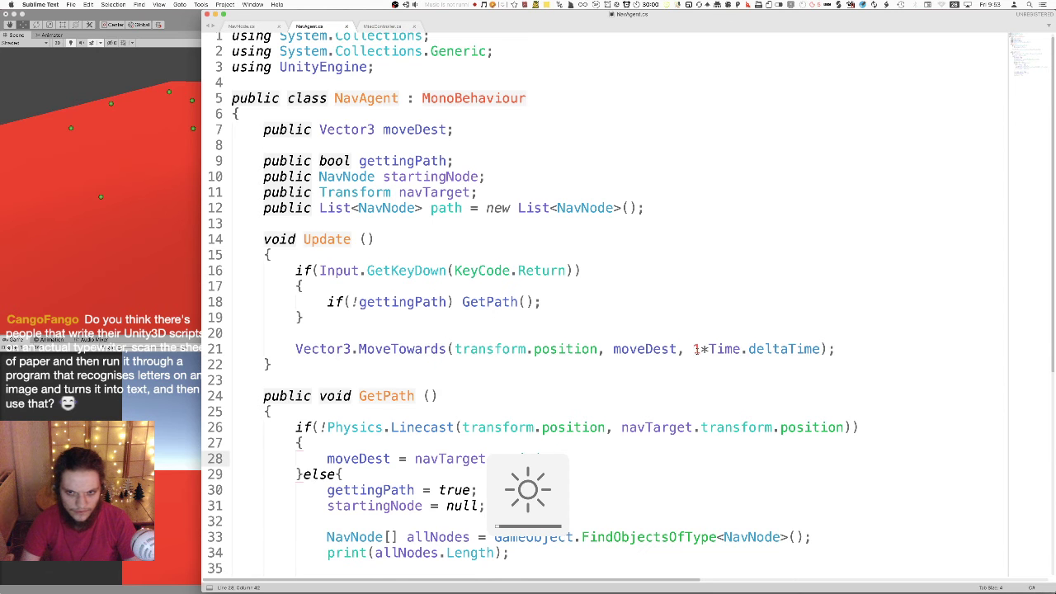
left_click(699, 349)
type("00")
key("cmd+s")
- Switch to Unity and run the scene to test the agent's movement with the higher speed multiplier
key("super+Tab")
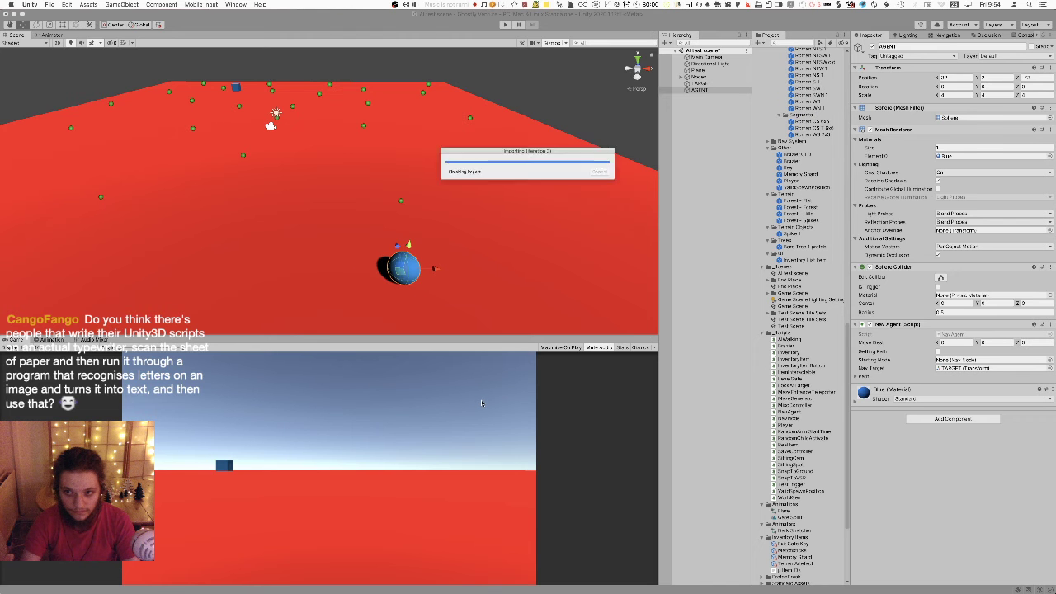
key("super+p")
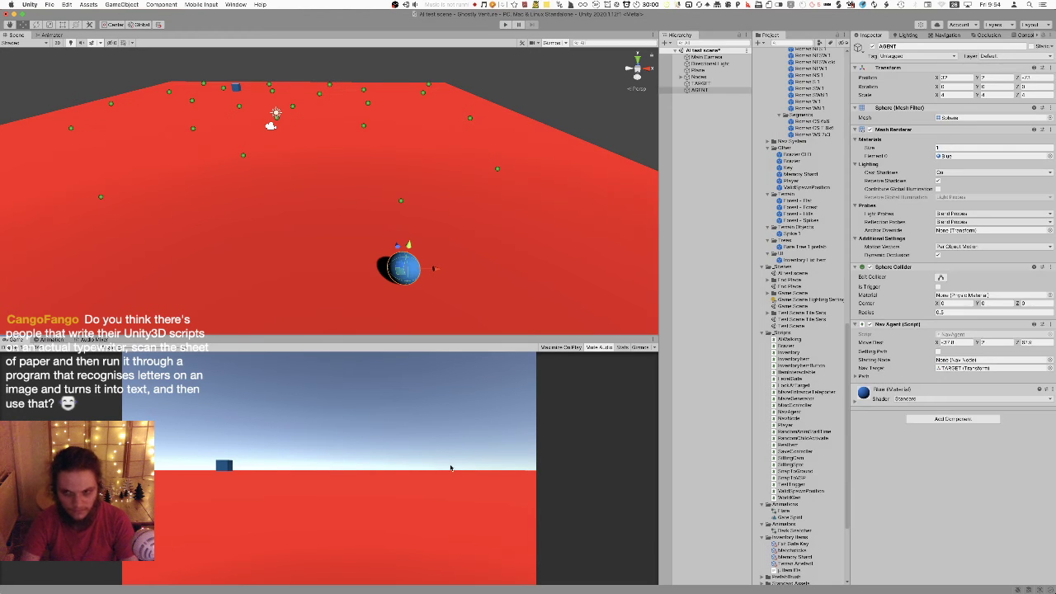
key("super+Tab")
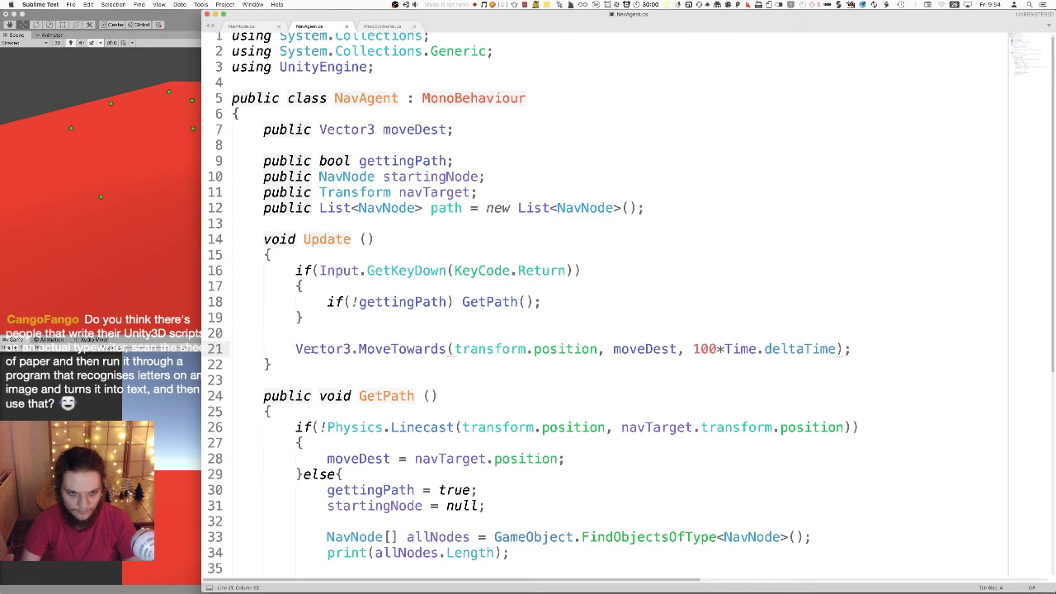
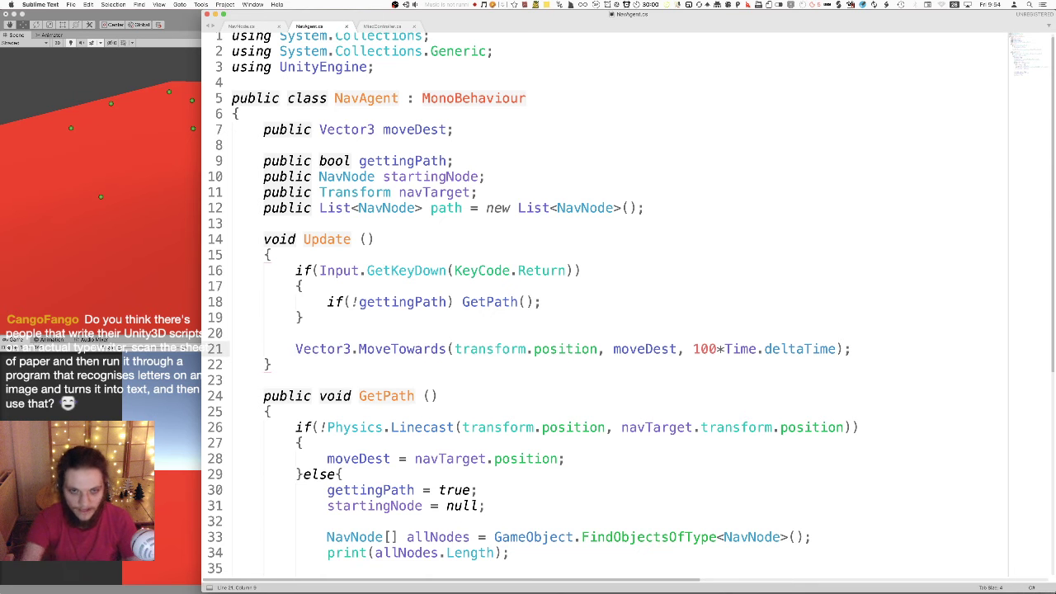
- Reset the MoveTowards speed multiplier to 1, assign the call's result to transform.position, and save NavAgent.cs
left_click(716, 350)
key("BackSpace")
key("BackSpace")
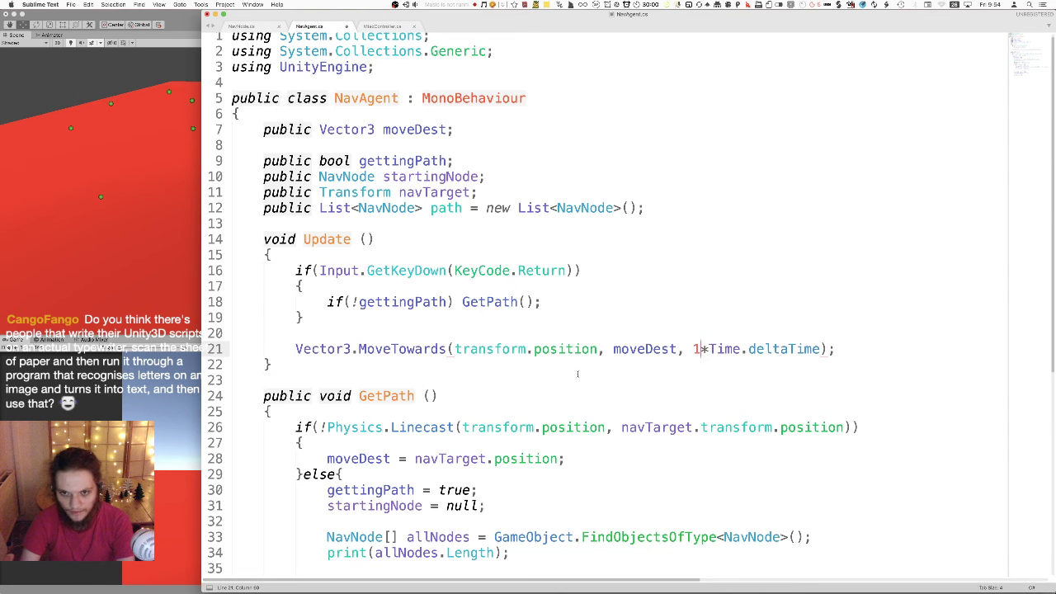
left_click(301, 350)
left_click(291, 352)
key("Left")
type("transform.position =")
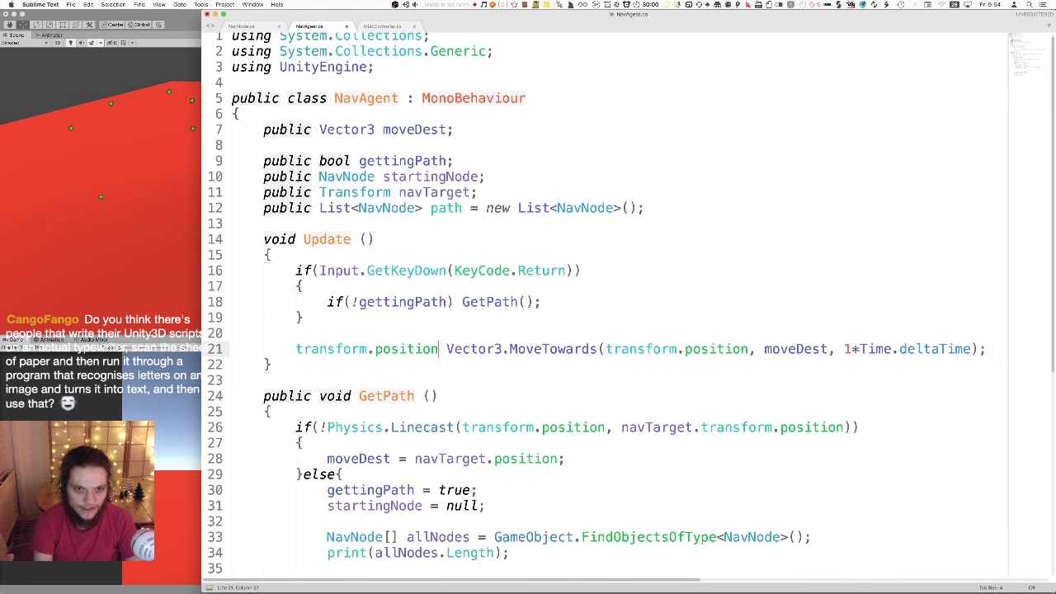
key("super+s")
- Run the scene in Unity, watch AGENT's movement toward the target, and stop play mode
key("super+Tab")
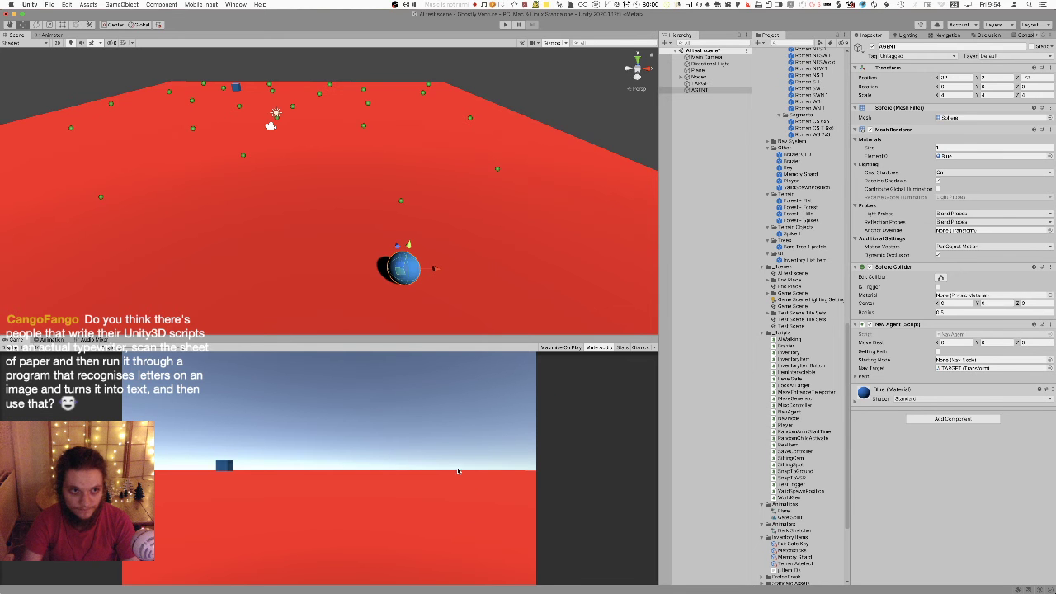
key("super+p")
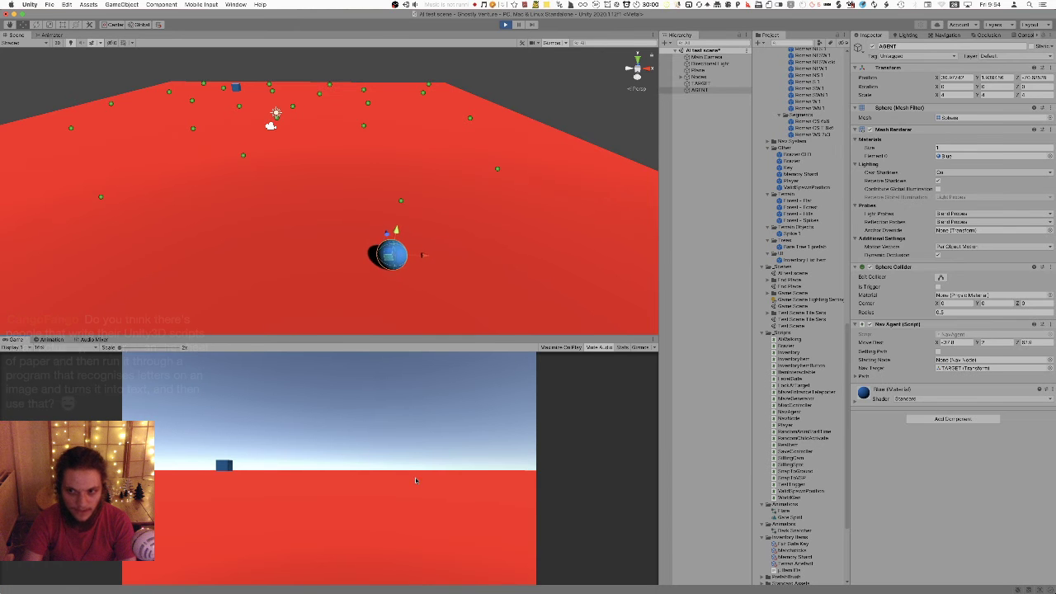
right_click_drag(369, 187, 365, 163)
key("super+p")
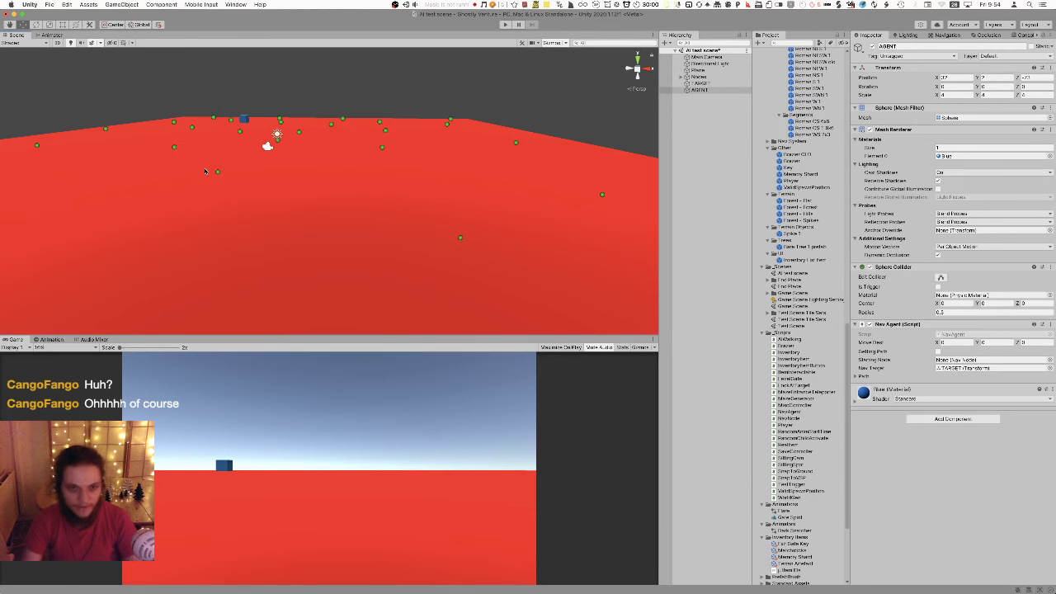
- Reopen the NavAgent script, declare a public float walkSpeed below moveDest, and save the file
key("super+Tab")
key("super+Tab")
key("Tab")
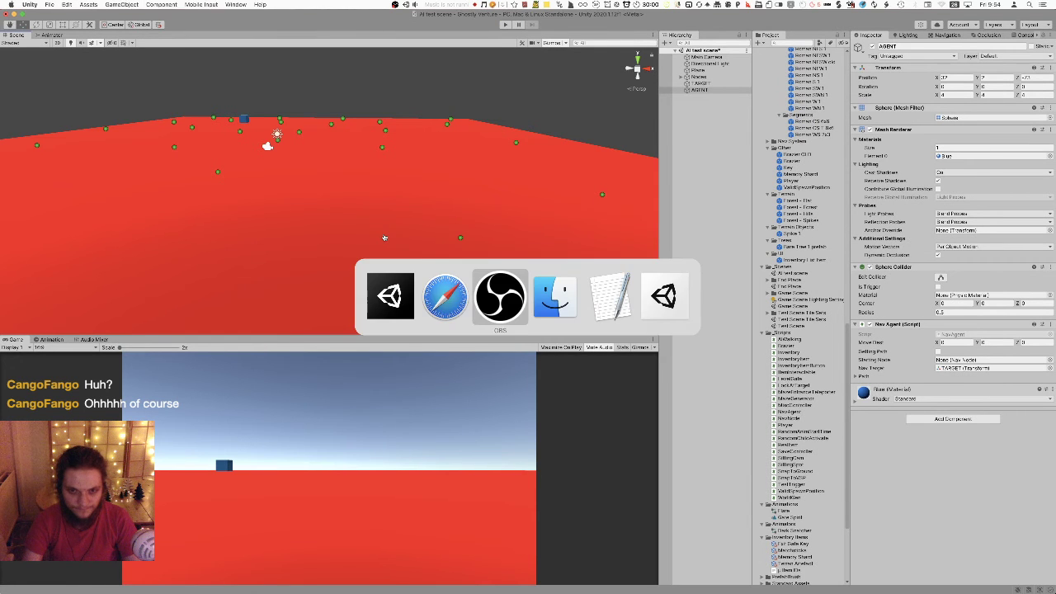
key("super+Tab")
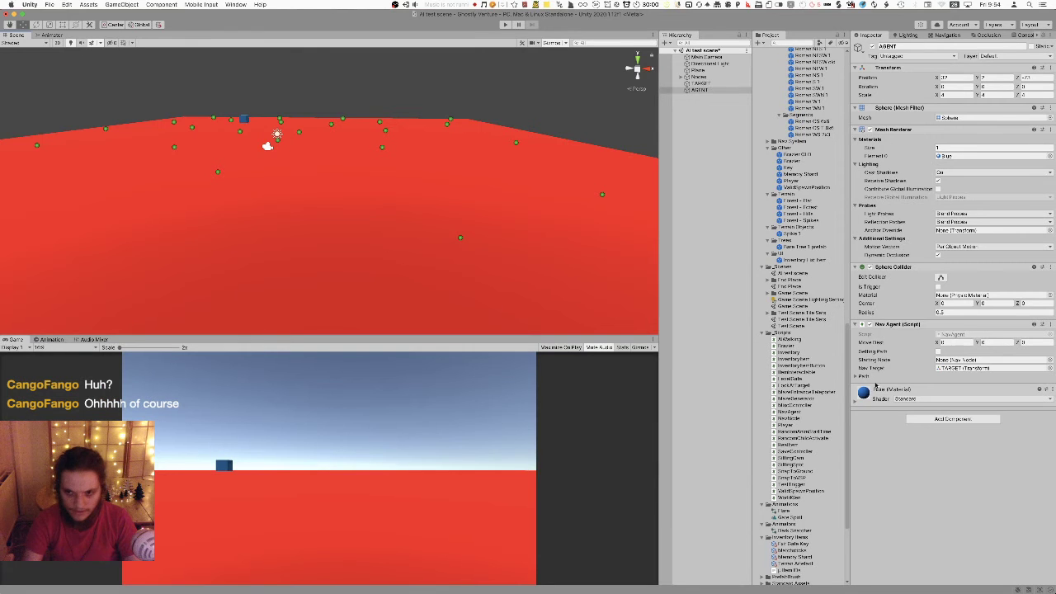
double_click(790, 412)
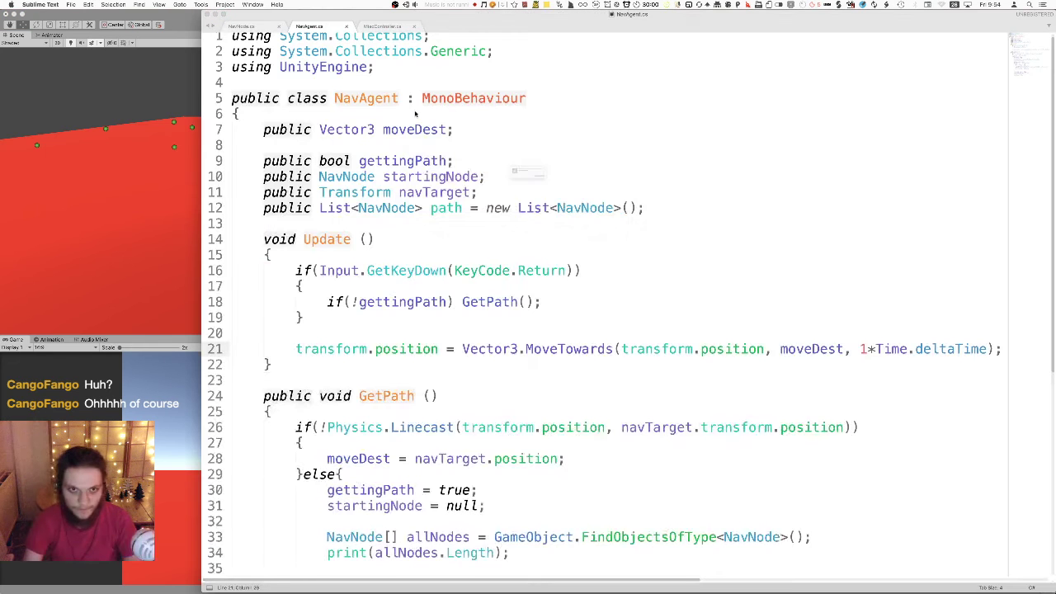
left_click(541, 190)
left_click(453, 129)
key("Return")
type("public ")
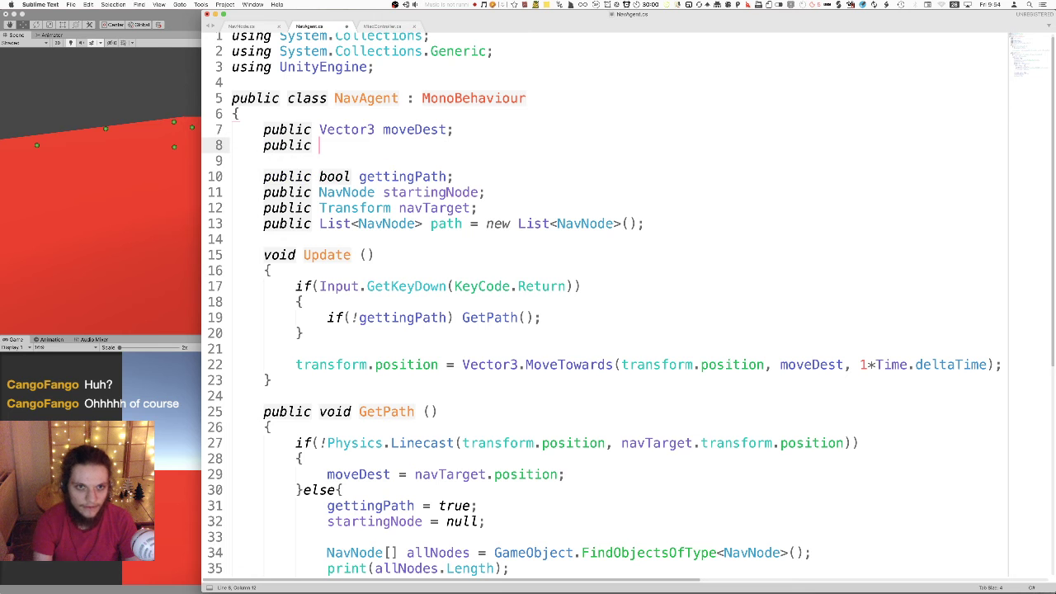
type("float sd")
key("BackSpace")
key("BackSpace")
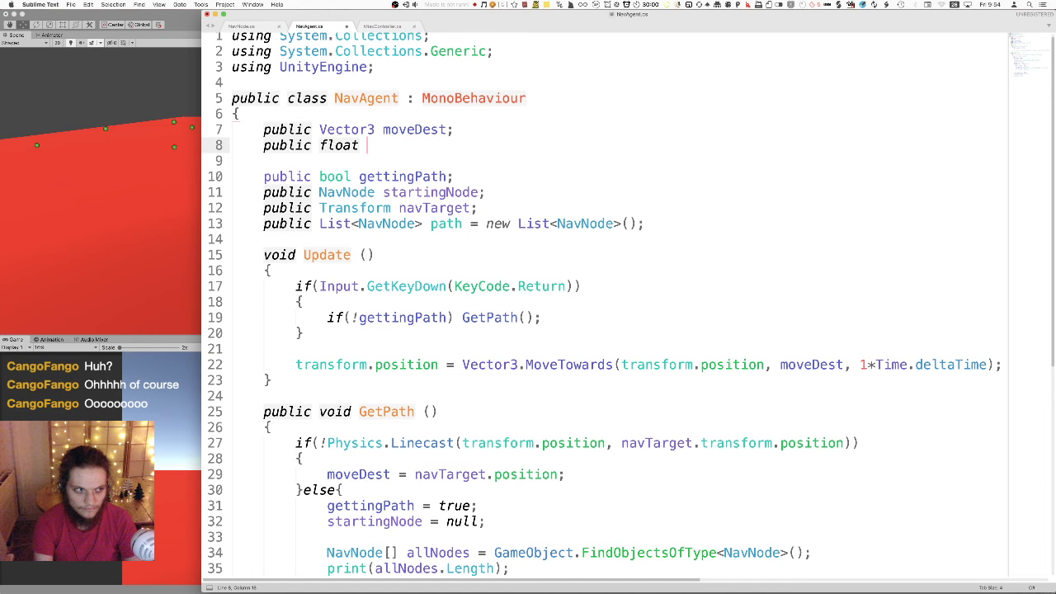
type("walk")
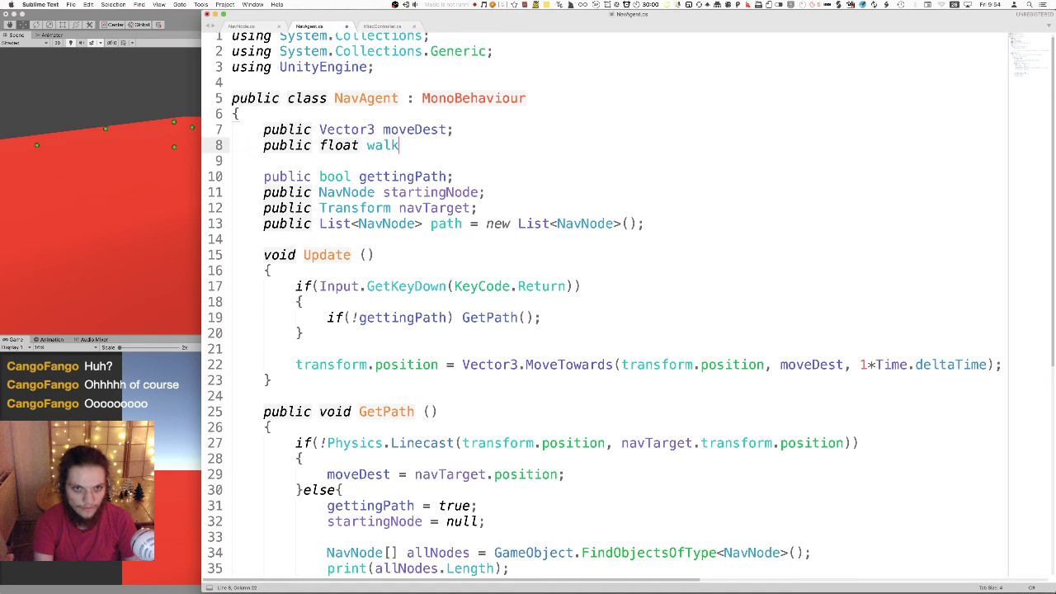
type("Speed;")
key("super+s")
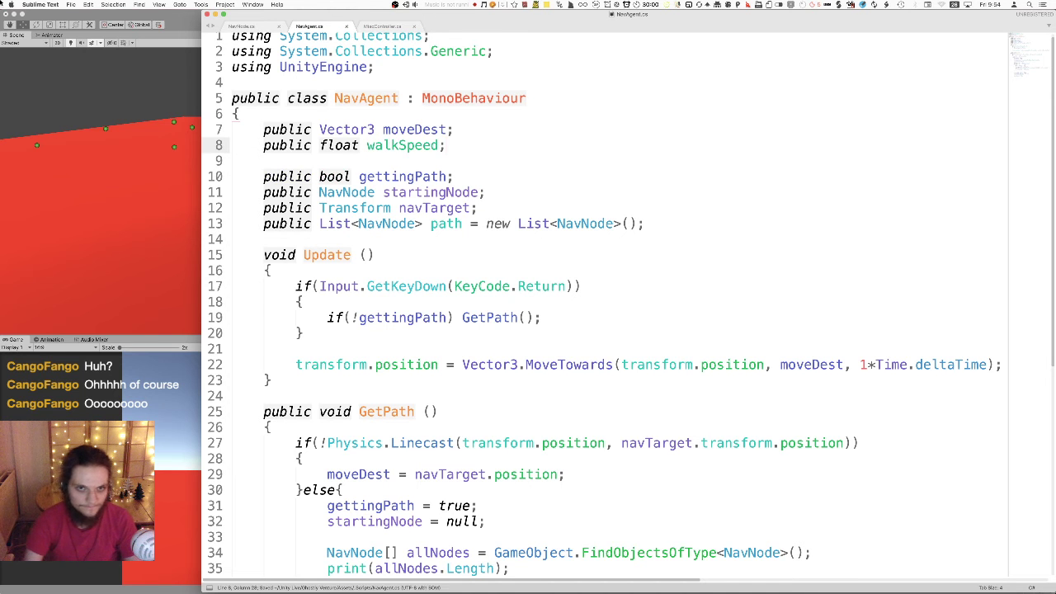
- Replace the hard-coded multiplier 1 in the MoveTowards call with walkSpeed and save the script
double_click(385, 145)
key("super+c")
double_click(863, 364)
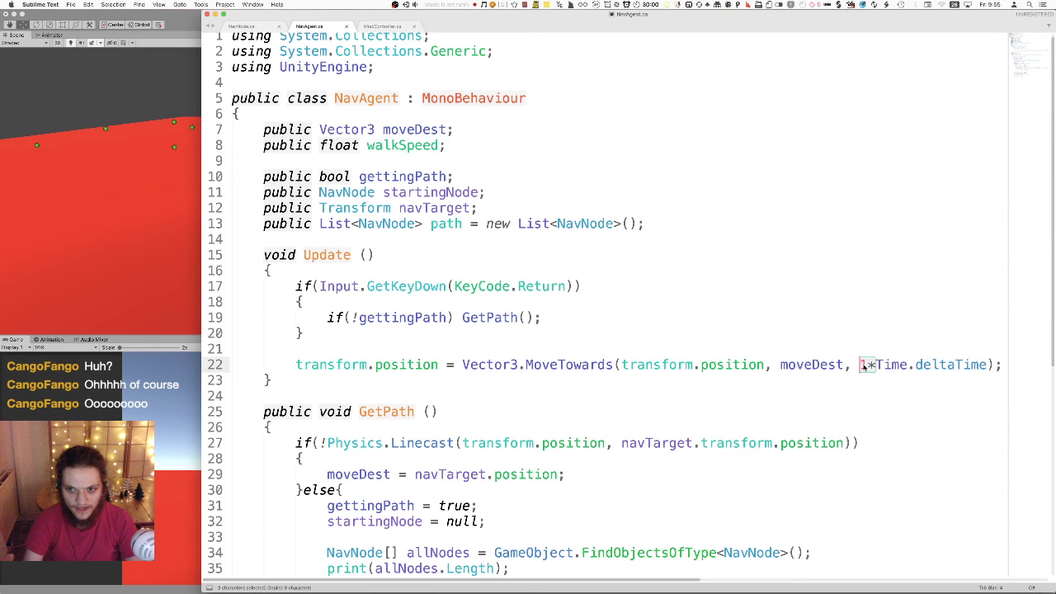
key("super+v")
key("super+s")
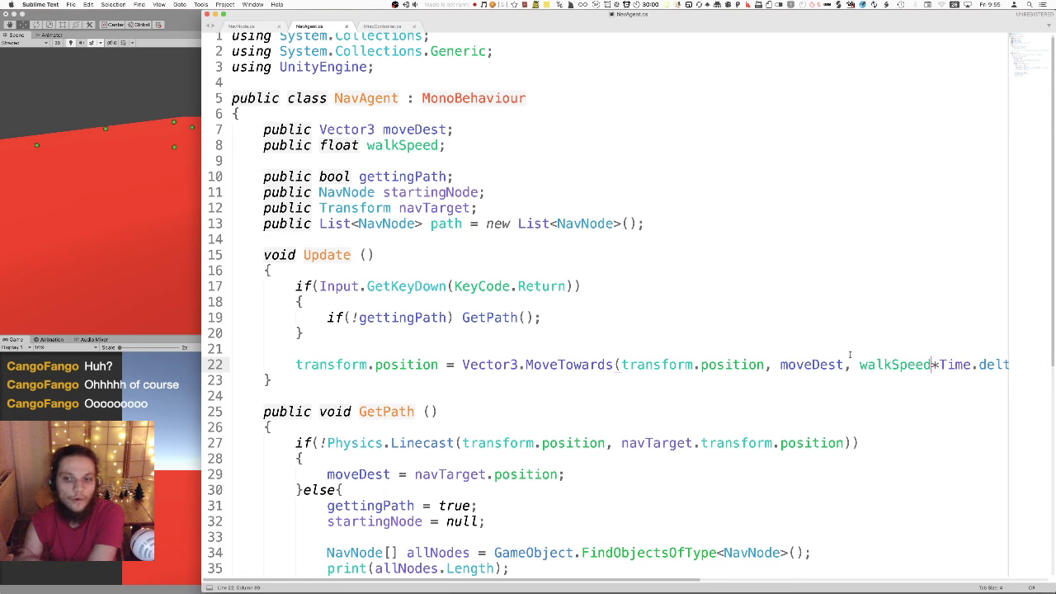
double_click(817, 365)
triple_click(821, 367)
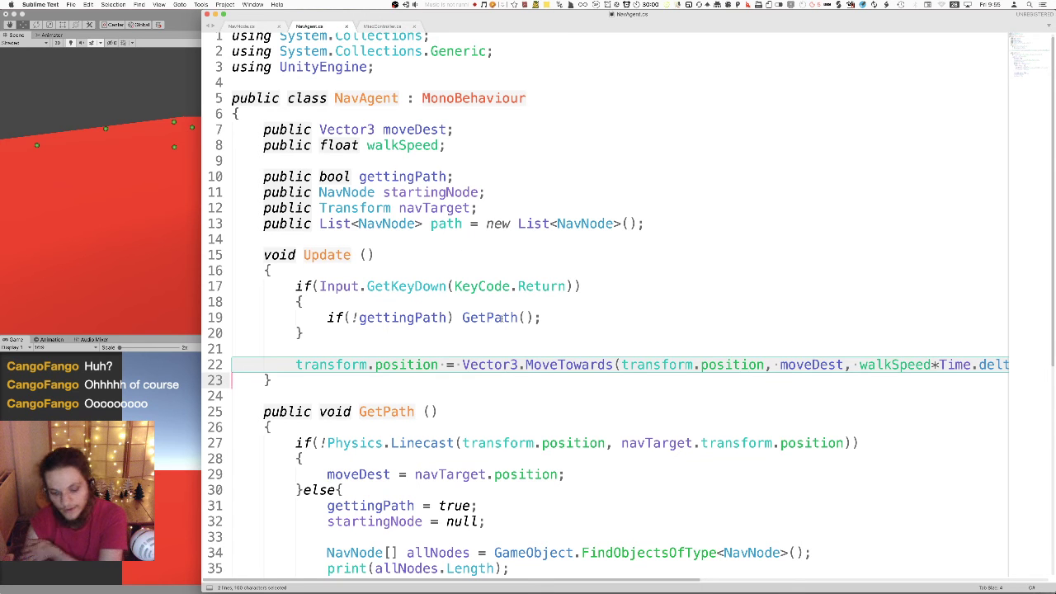
mouse_move(501, 318)
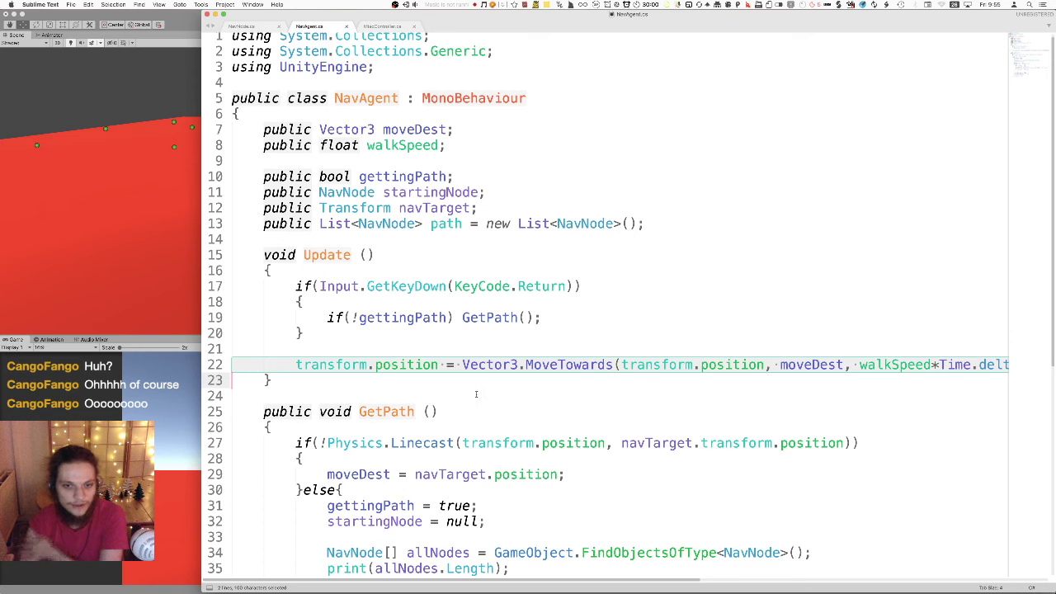
left_click(465, 134)
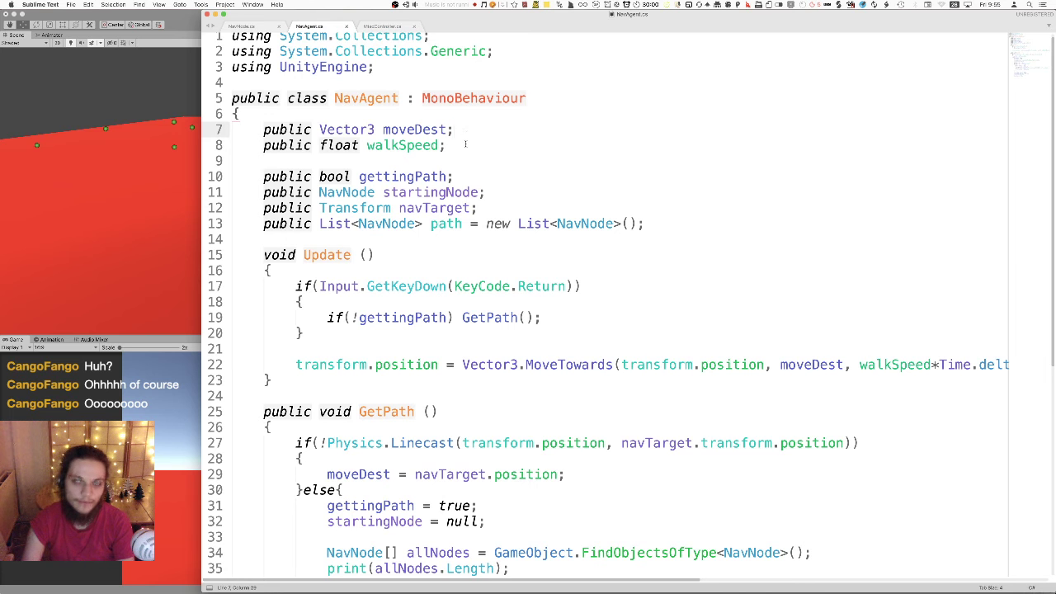
- Add a Start method above Update that sets moveDest to transform.position, and save the script
left_click(338, 241)
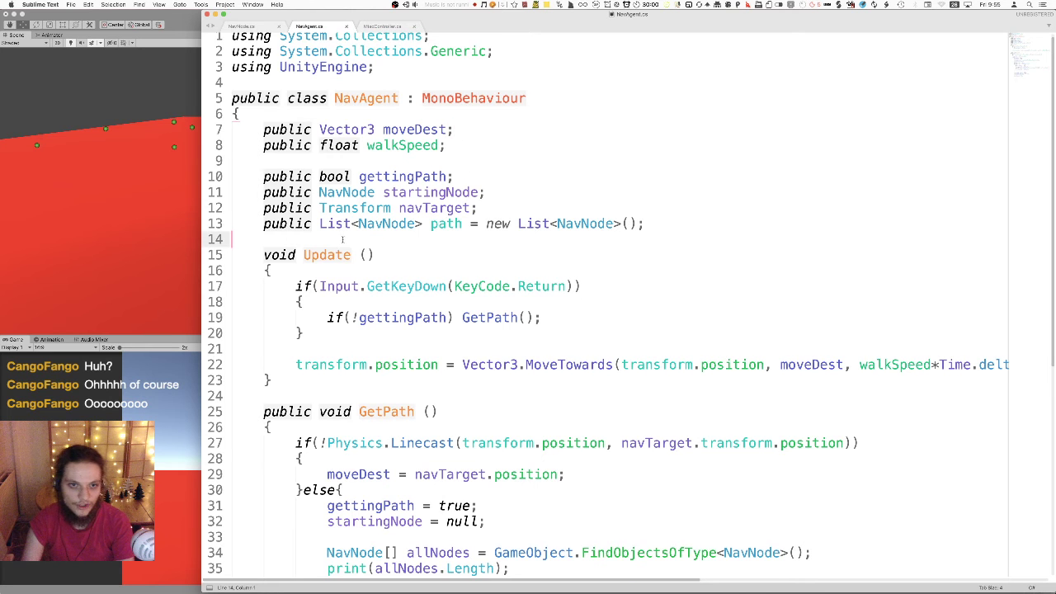
key("Return")
key("Return")
key("Up")
type("void Start ()")
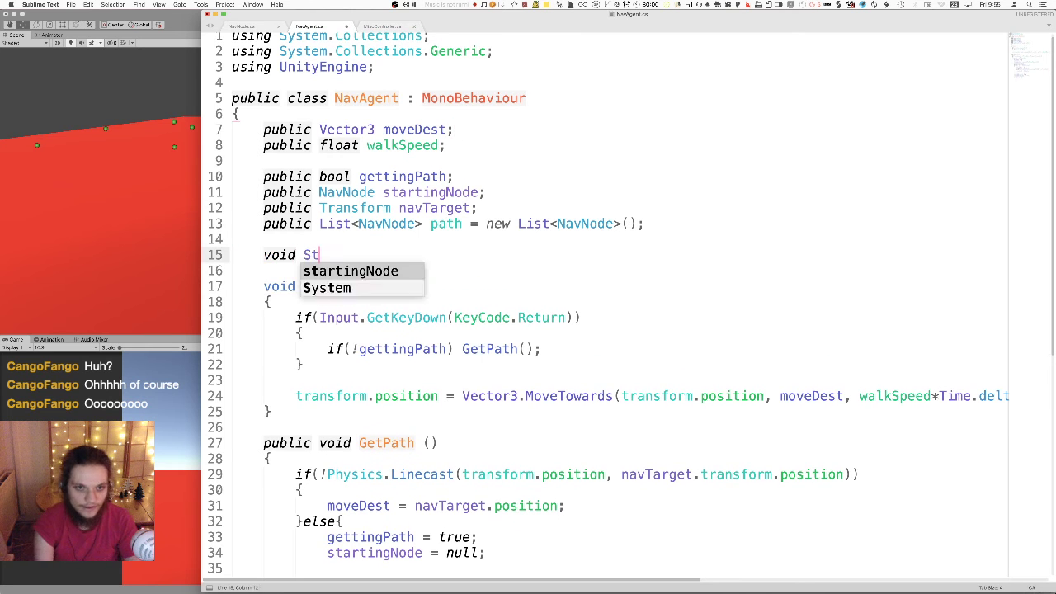
key("Return")
type("{")
key("Return")
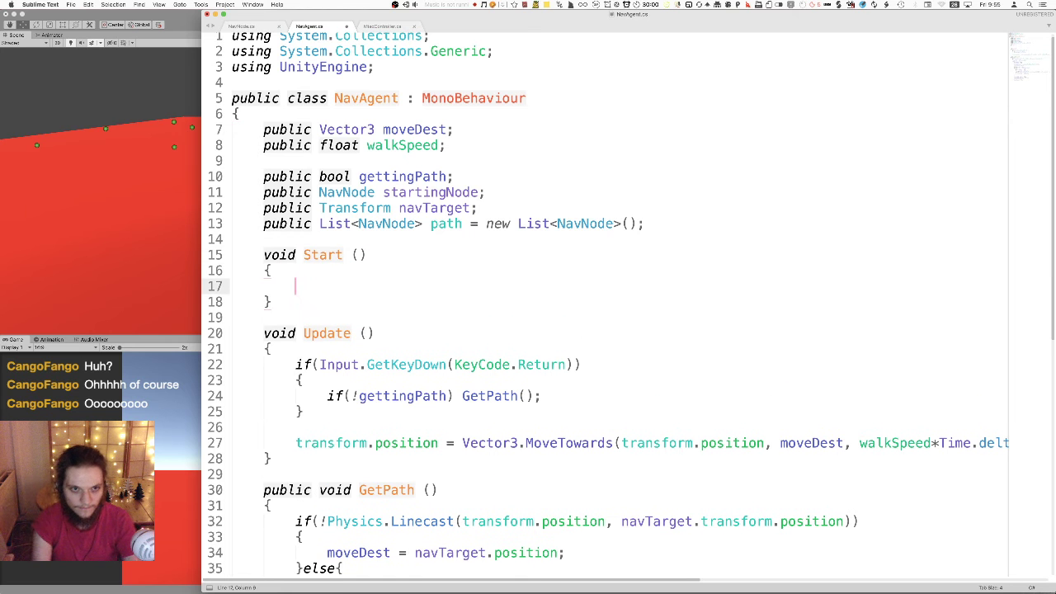
type("move")
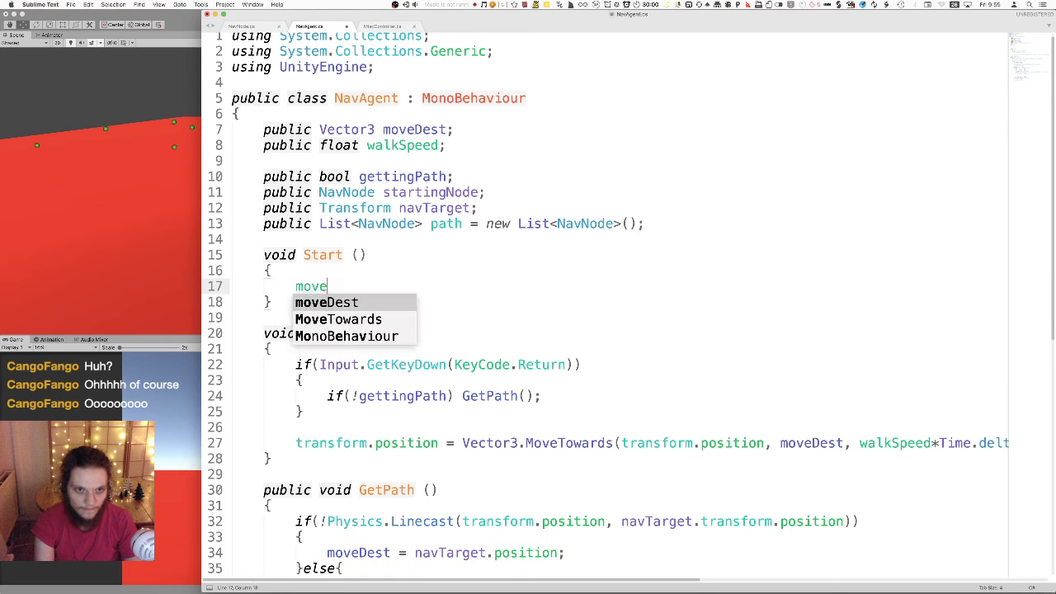
type("Dest = transform.position;")
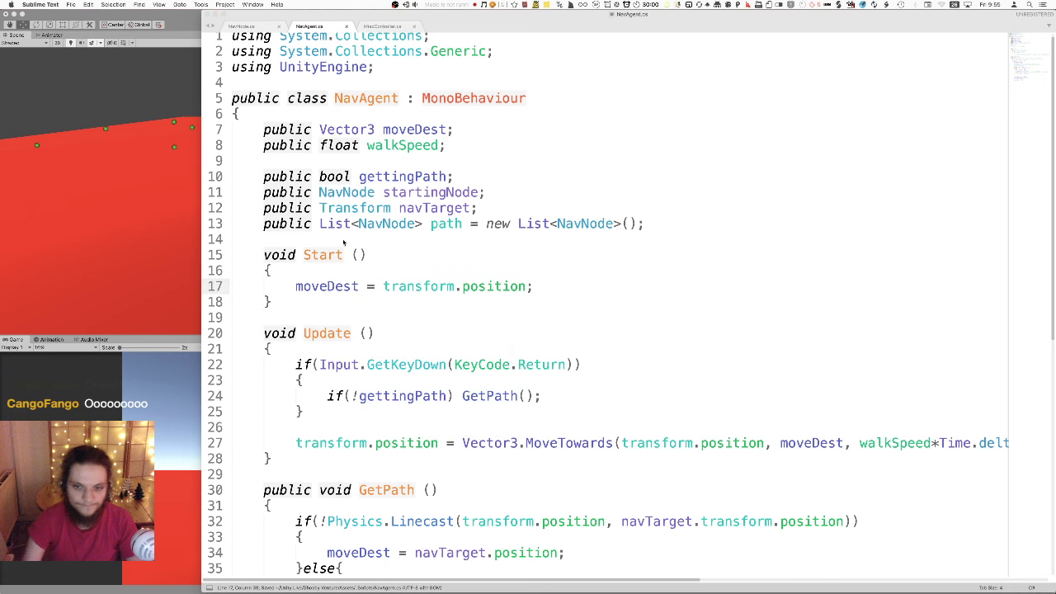
- Switch to Unity, set AGENT's Walk Speed to 10 in its Nav Agent component, and frame AGENT in the scene
key("super+Tab")
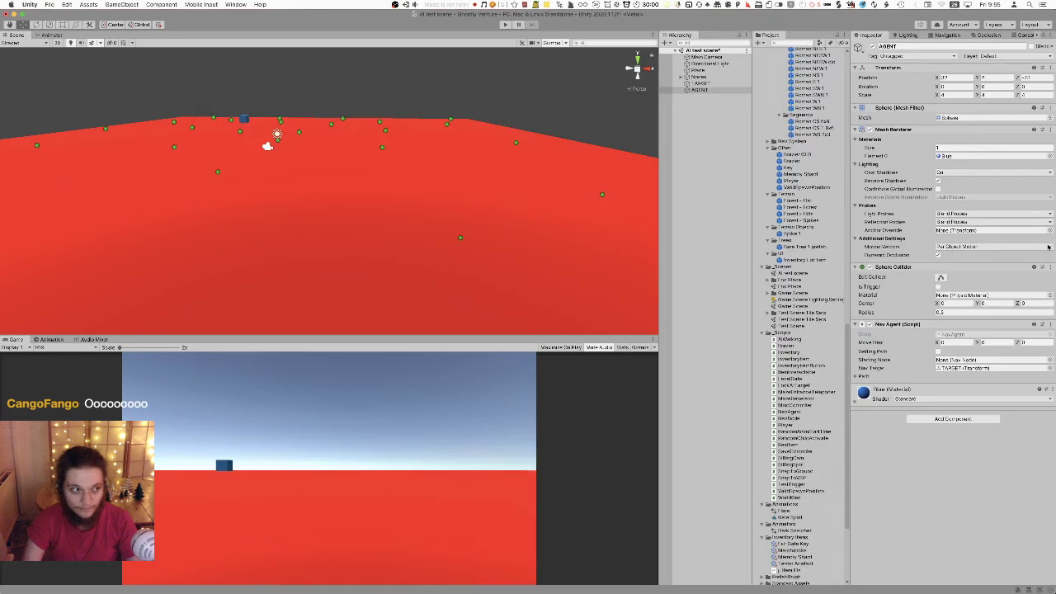
left_click(1005, 352)
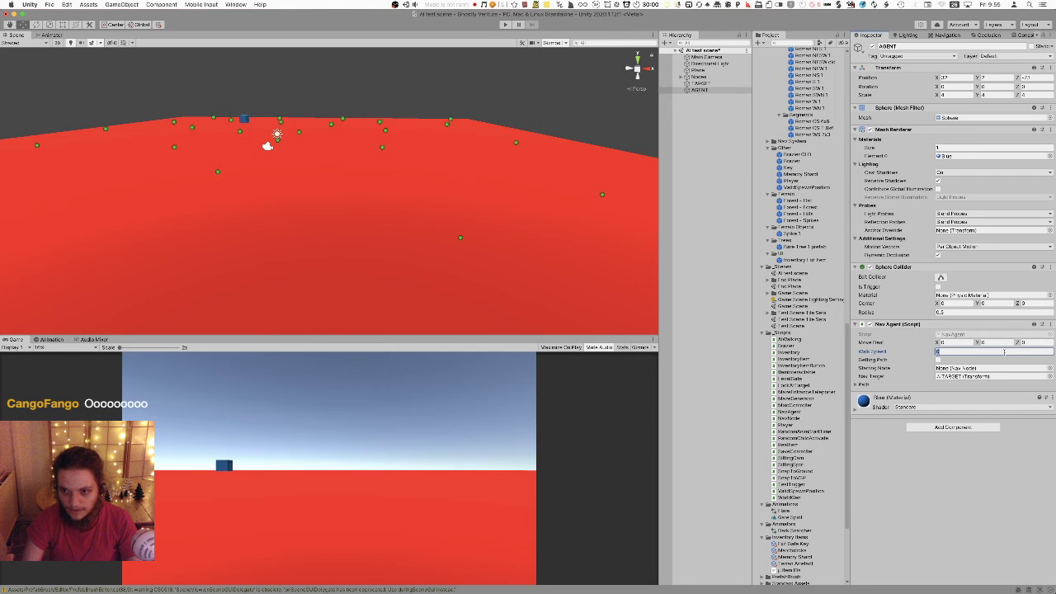
type("10")
key("Return")
key("f")
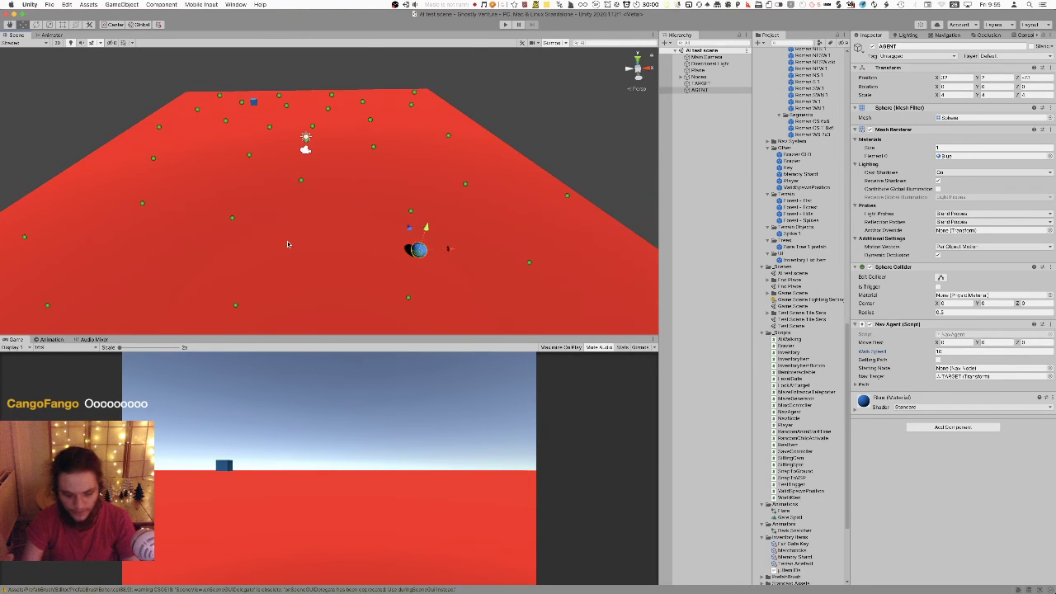
- Run the scene and maximize the Scene view to watch AGENT and the target
key("super+p")
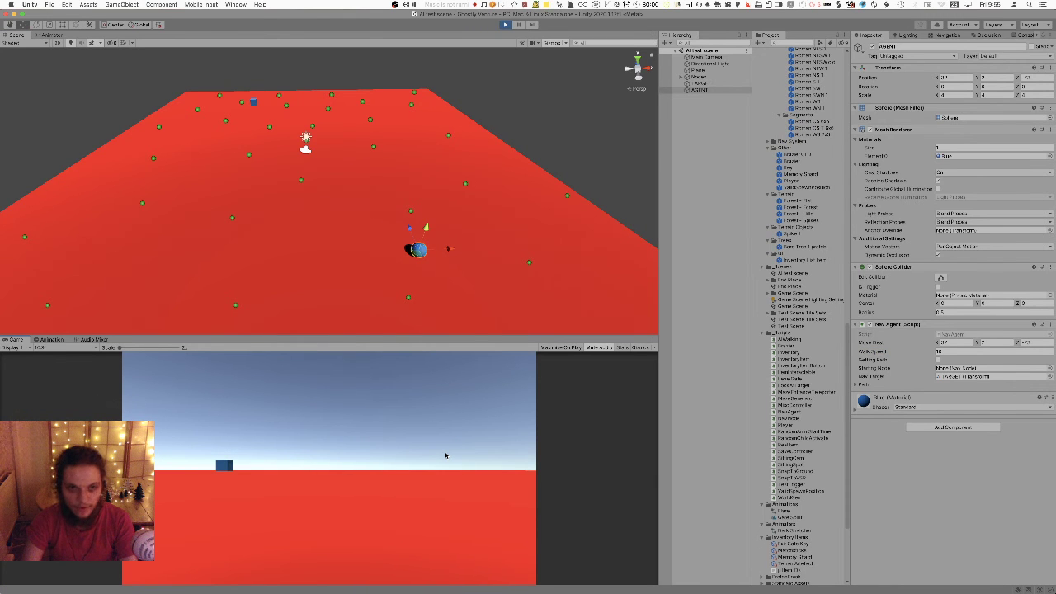
left_click(654, 34)
left_click(664, 42)
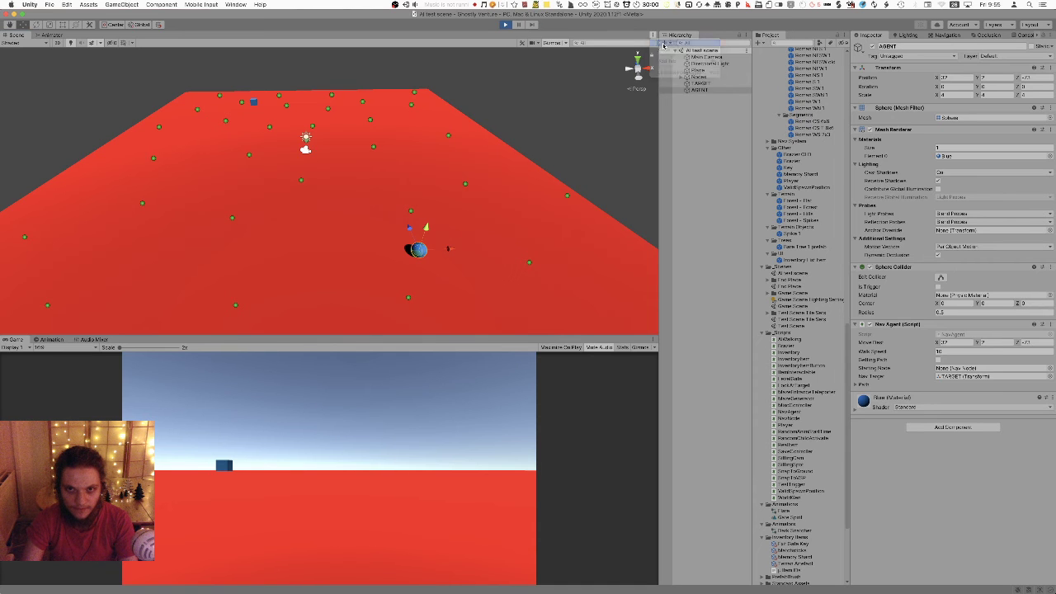
right_click_drag(522, 54, 514, 73)
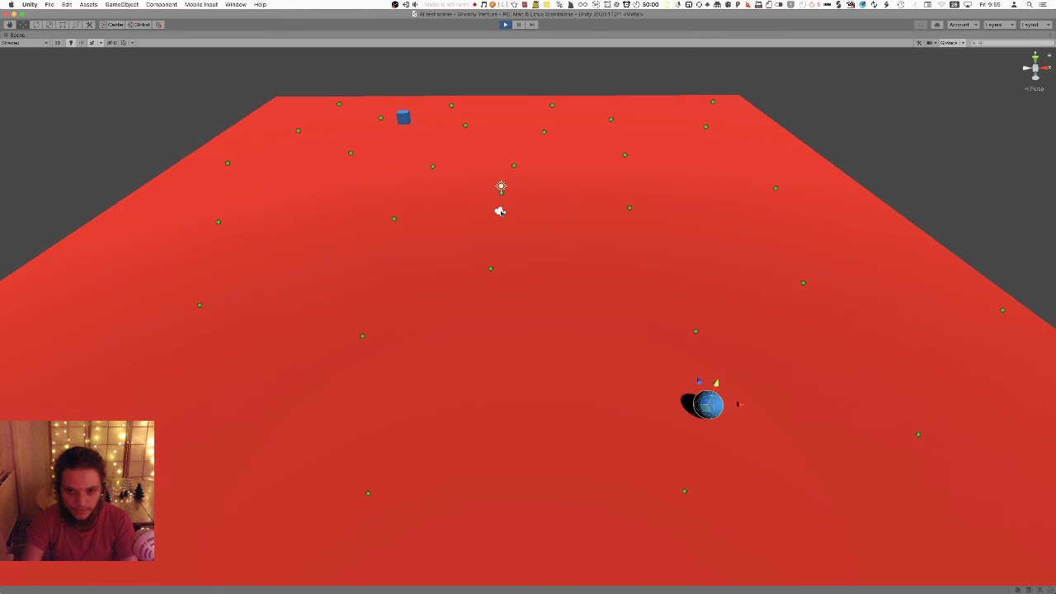
- Restore the Scene view from maximized, then move TARGET around the plane and raise it to test whether AGENT follows
left_click(1050, 37)
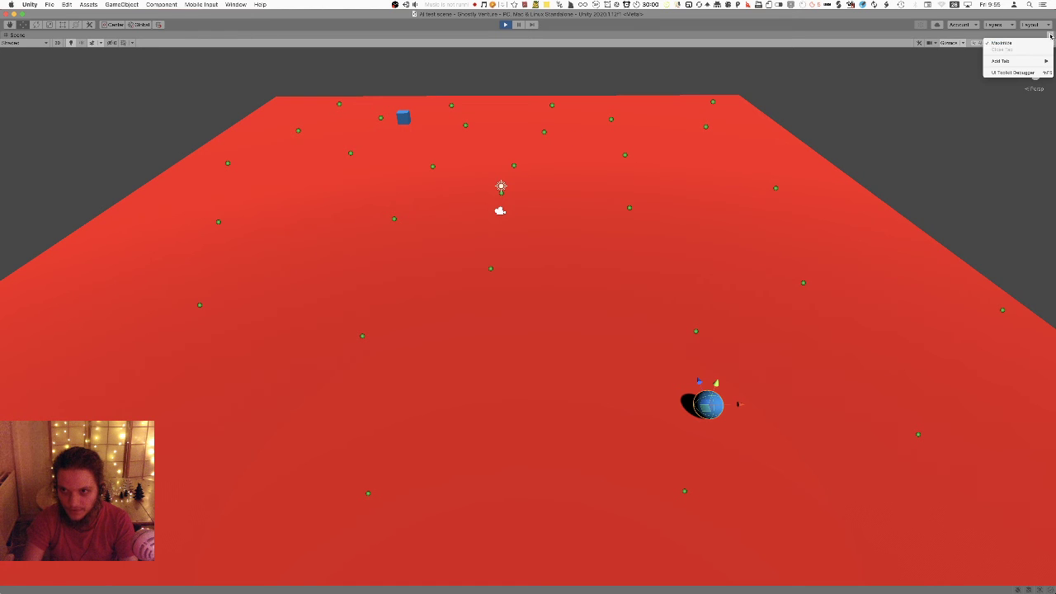
left_click(1008, 43)
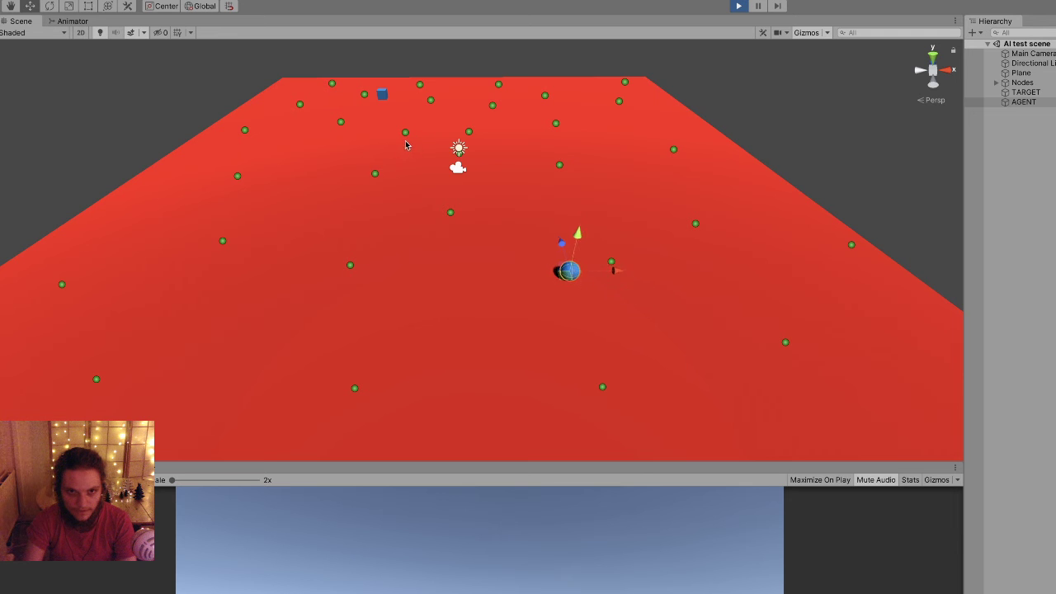
left_click(385, 98)
left_click_drag(385, 98, 343, 298)
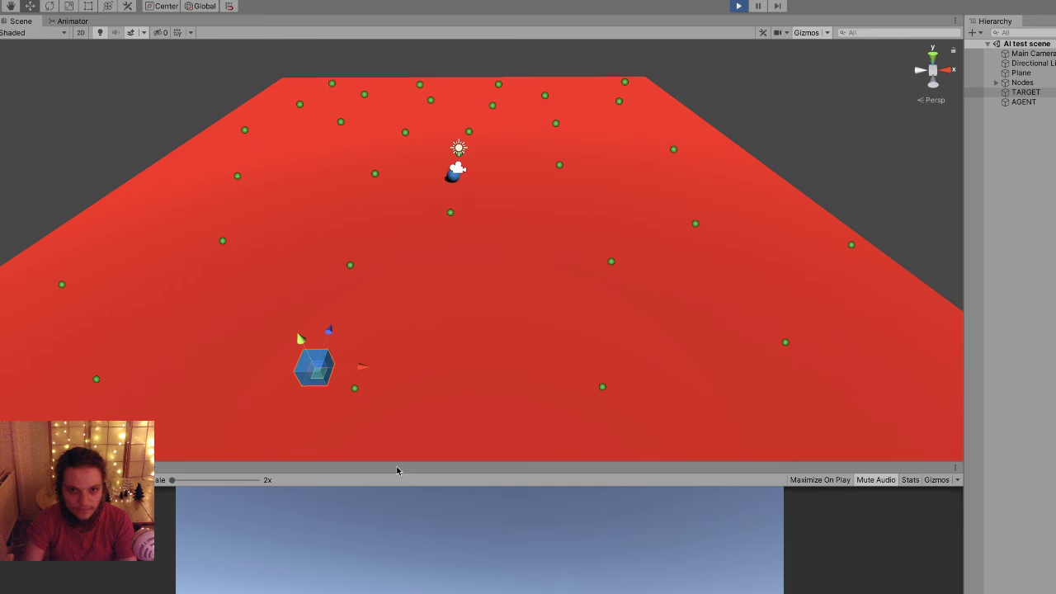
left_click_drag(319, 372, 571, 228)
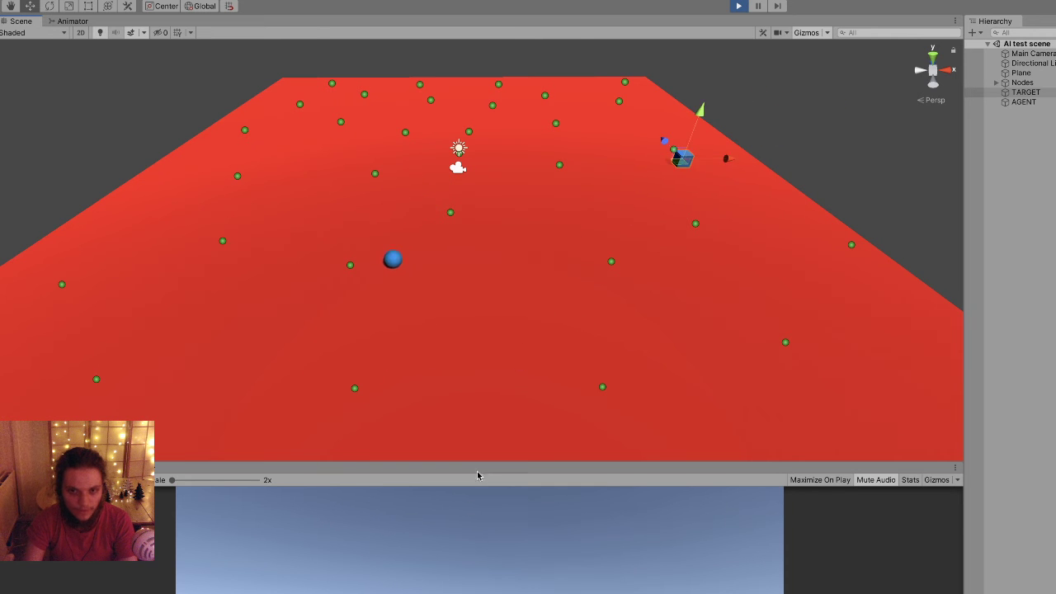
left_click_drag(677, 168, 506, 199)
left_click_drag(512, 154, 513, 71)
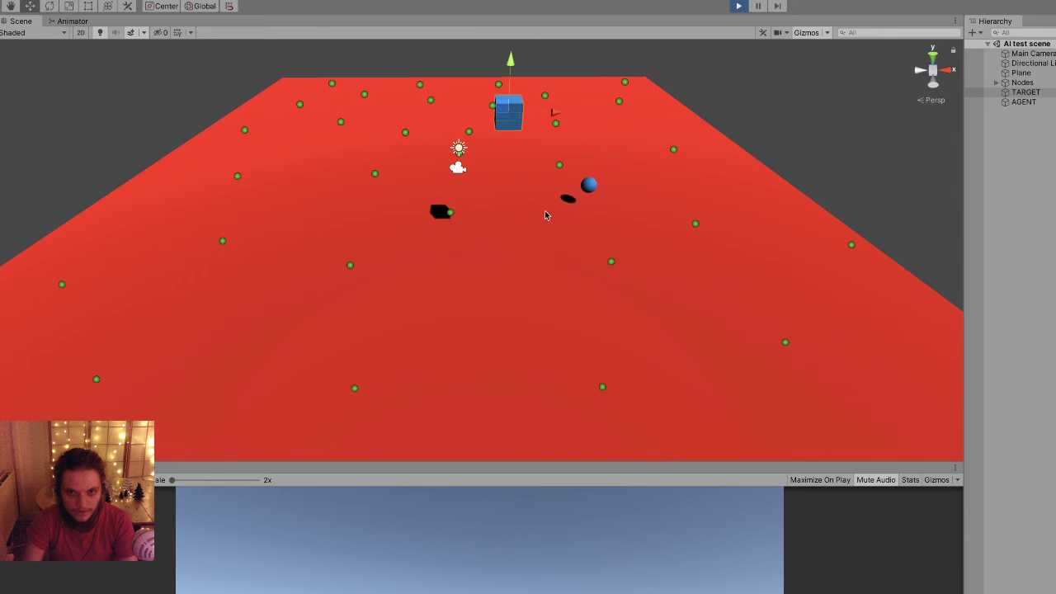
- Move TARGET below the plane and back above it to test how AGENT reacts to the floor between them
left_click_drag(510, 100, 503, 287)
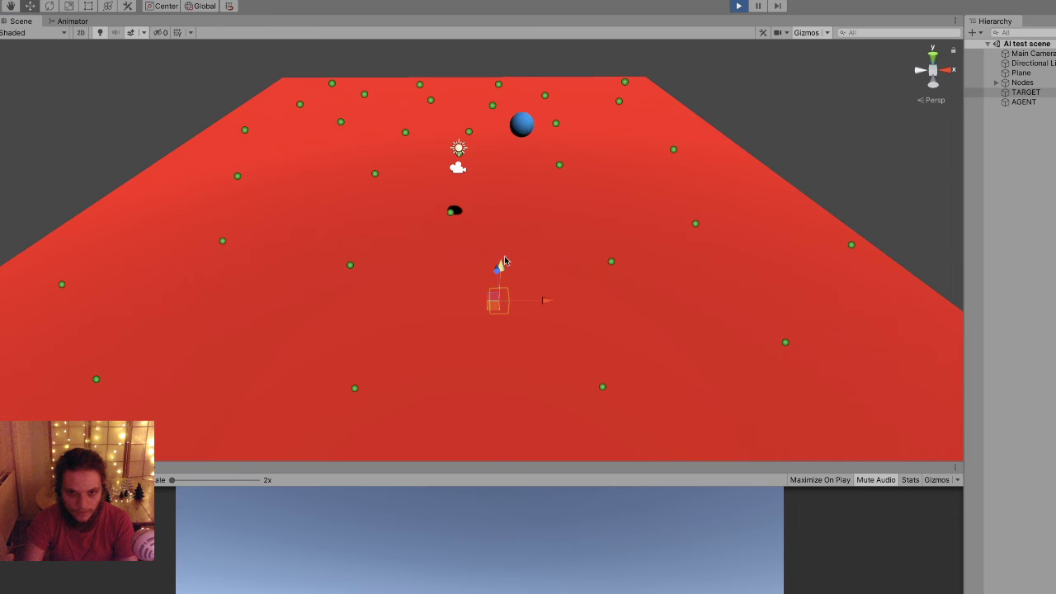
left_click_drag(486, 356, 499, 387)
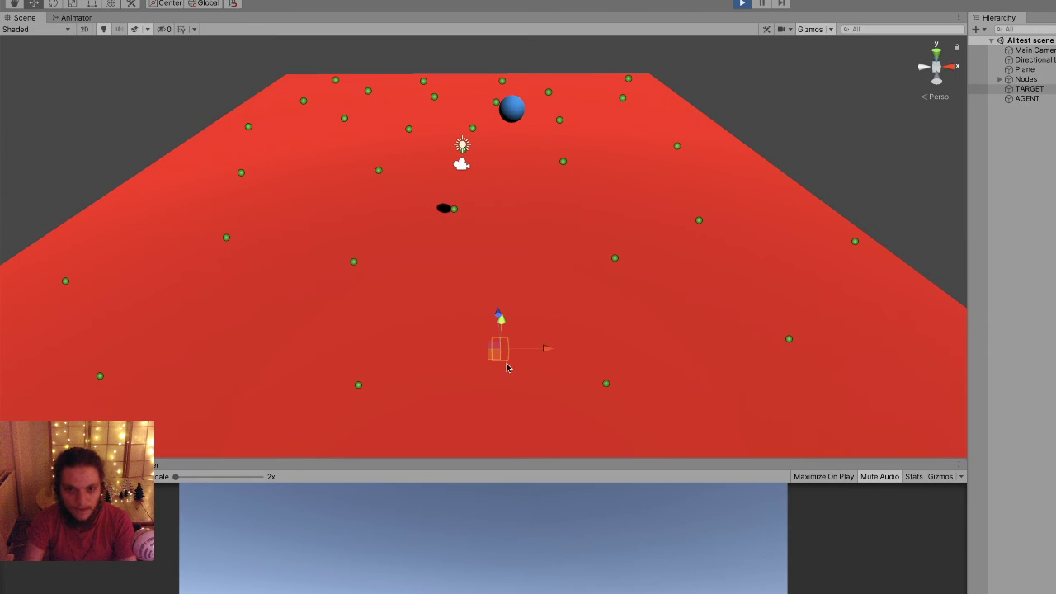
left_click_drag(507, 368, 515, 281)
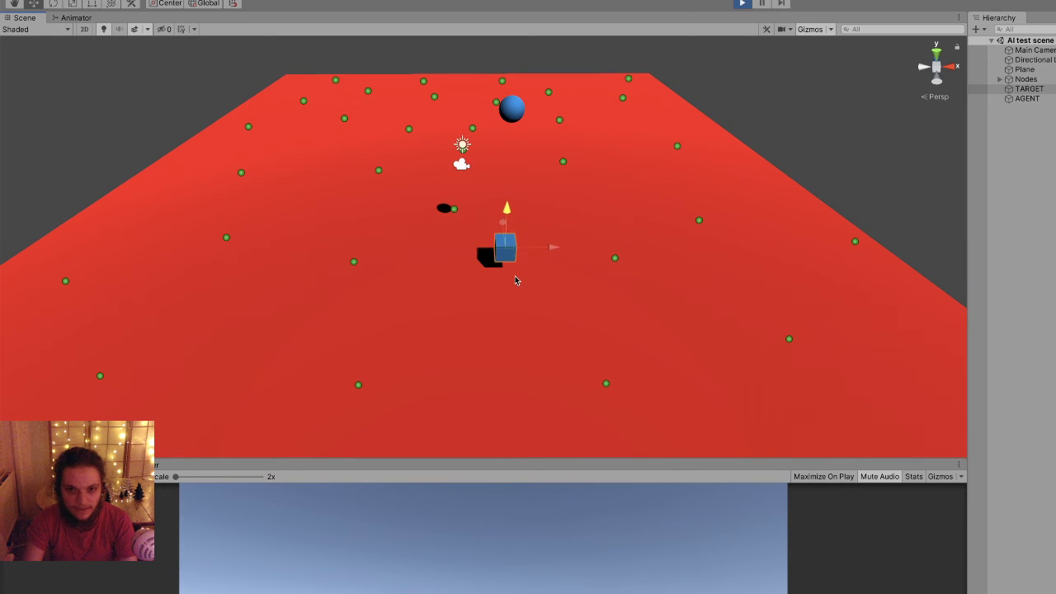
key("ctrl+z")
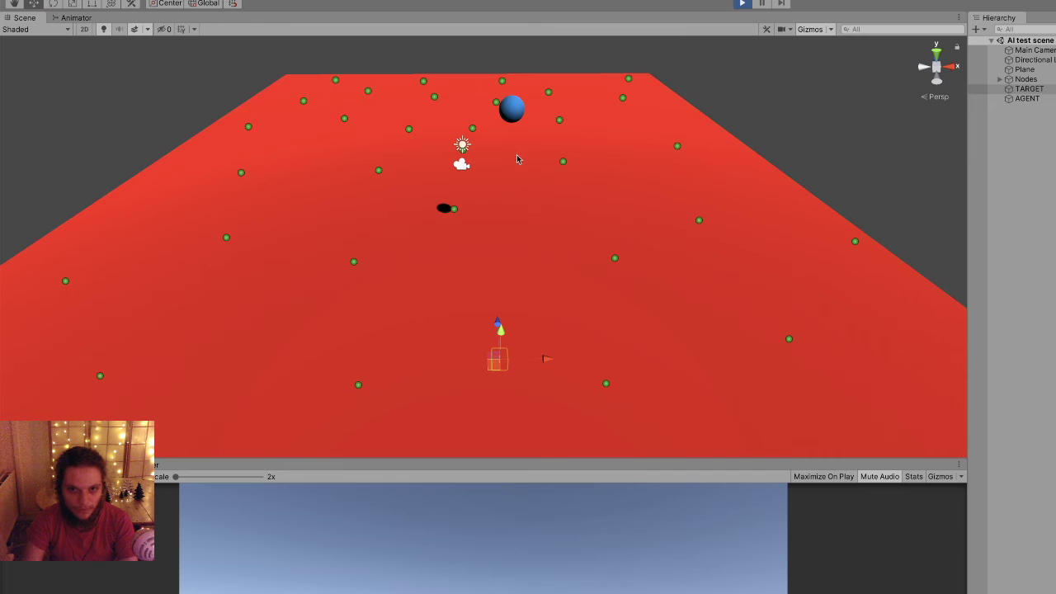
left_click_drag(504, 332, 508, 252)
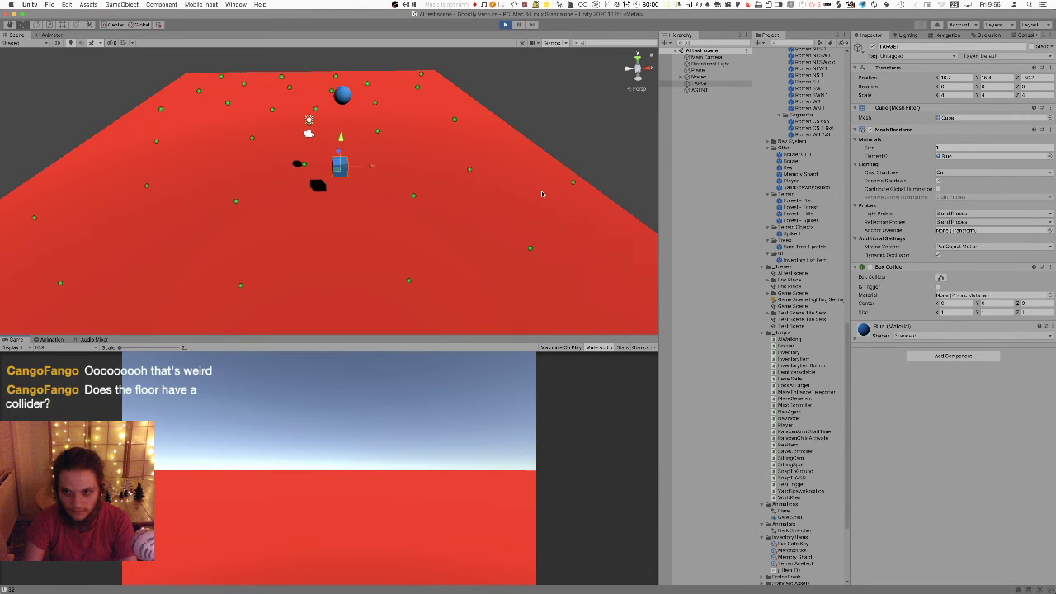
- Move TARGET along the X and Z axes above the plane and check AGENT's Nav Agent component
scroll(510, 194, "down", 2)
left_click_drag(377, 196, 469, 196)
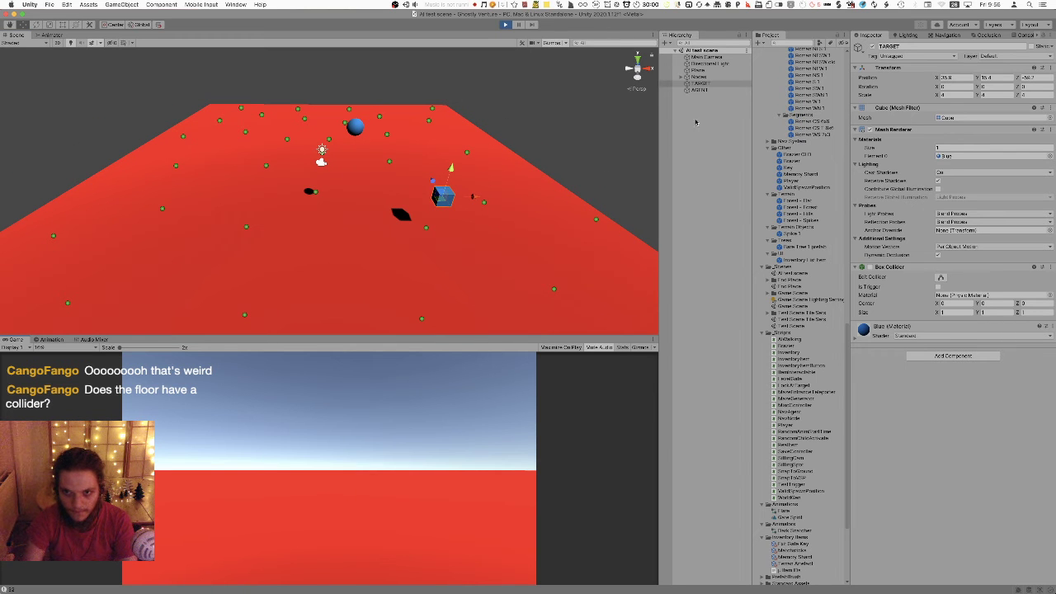
left_click(701, 90)
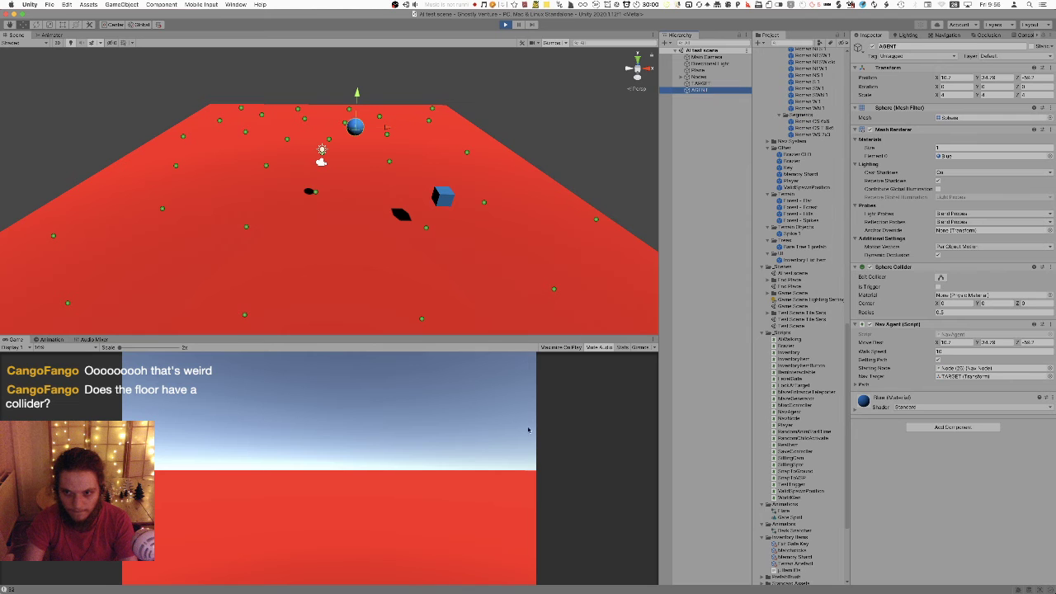
left_click(428, 537)
left_click(441, 198)
left_click_drag(434, 183, 403, 135)
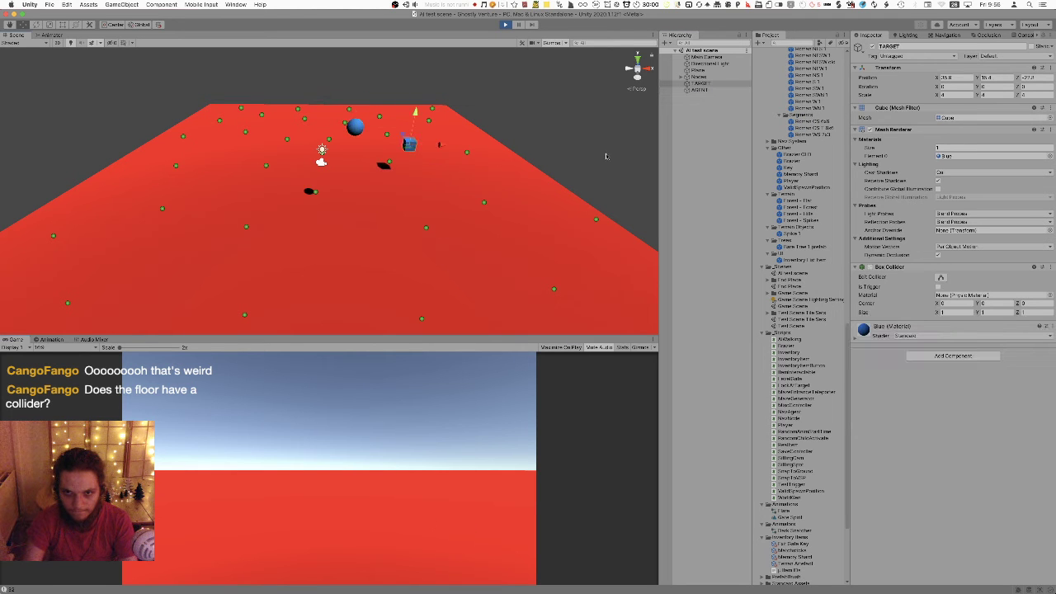
left_click(700, 90)
- Examine the raised AGENT from a lower angle and try to pull it down towards the plane
left_click(460, 489)
right_click_drag(306, 205, 368, 147)
key("w")
left_click_drag(367, 148, 365, 298)
key("s")
right_click_drag(365, 298, 356, 145)
key("s")
left_click_drag(370, 99, 360, 424)
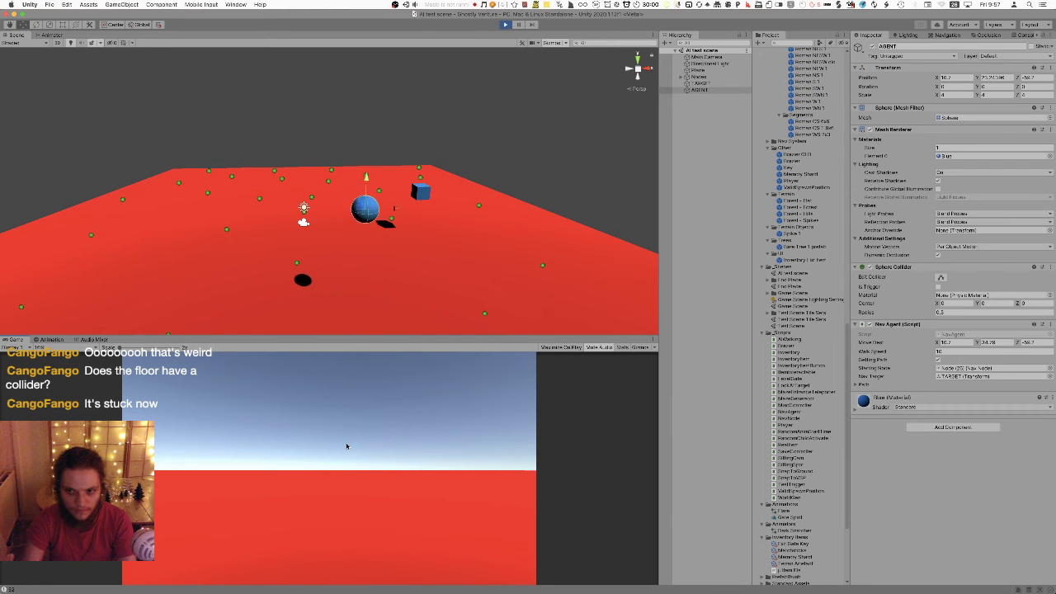
- Stop the scene, switch to NavAgent.cs in Sublime Text, and examine the Linecast condition and else branch of GetPath
left_click(505, 24)
key("super+Tab")
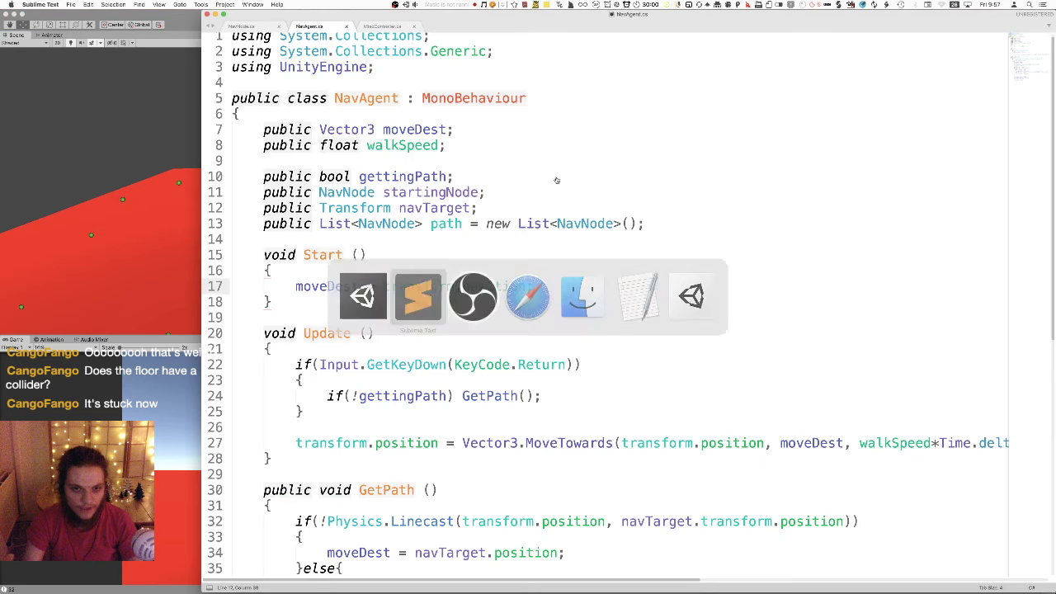
scroll(363, 292, "down", 6)
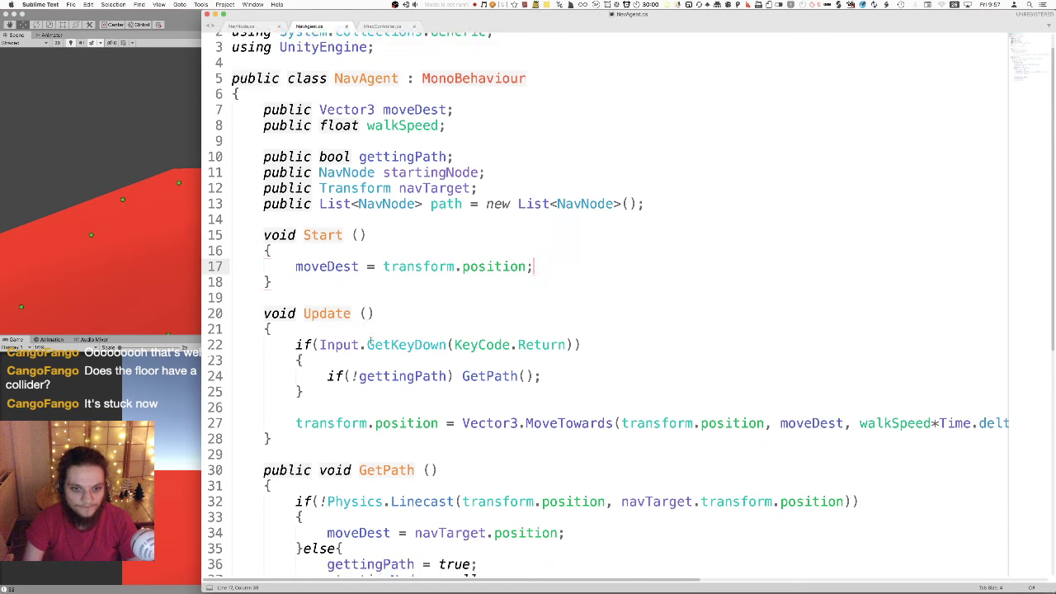
left_click(318, 286)
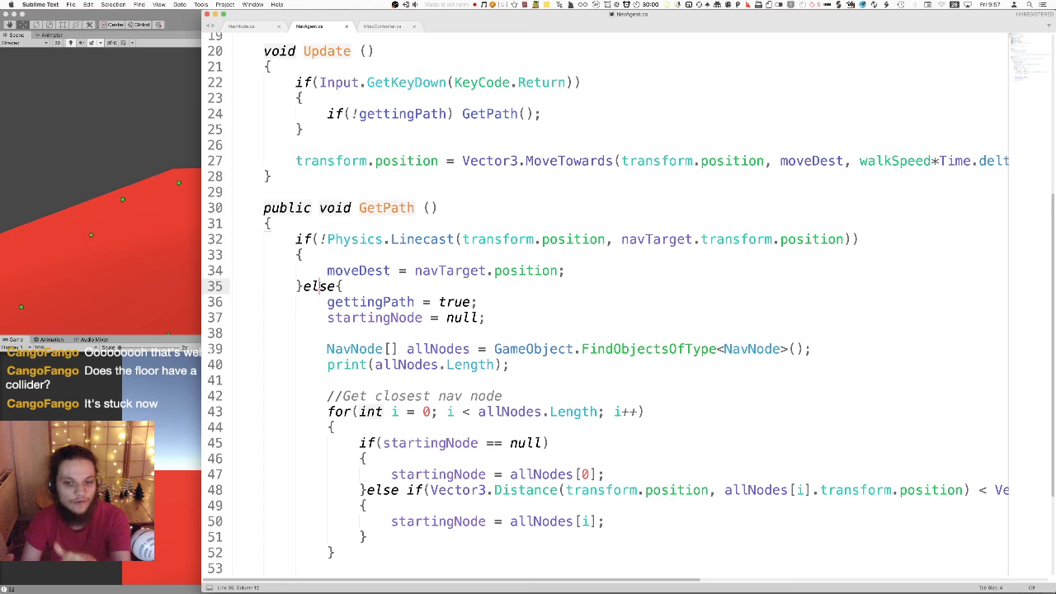
left_click_drag(320, 239, 432, 239)
left_click_drag(305, 287, 404, 379)
triple_click(380, 302)
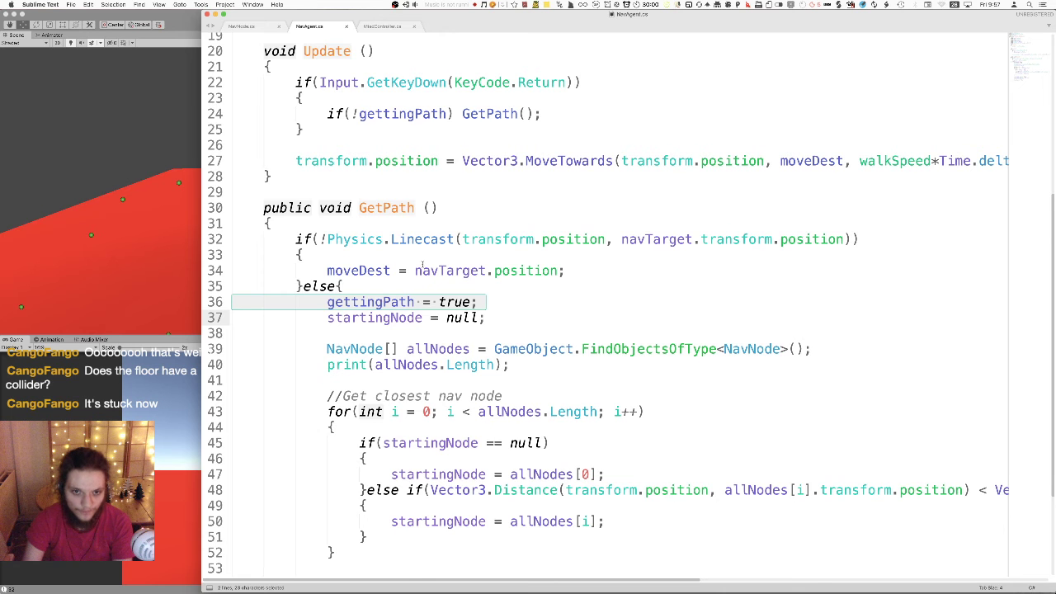
scroll(422, 264, "down", 3)
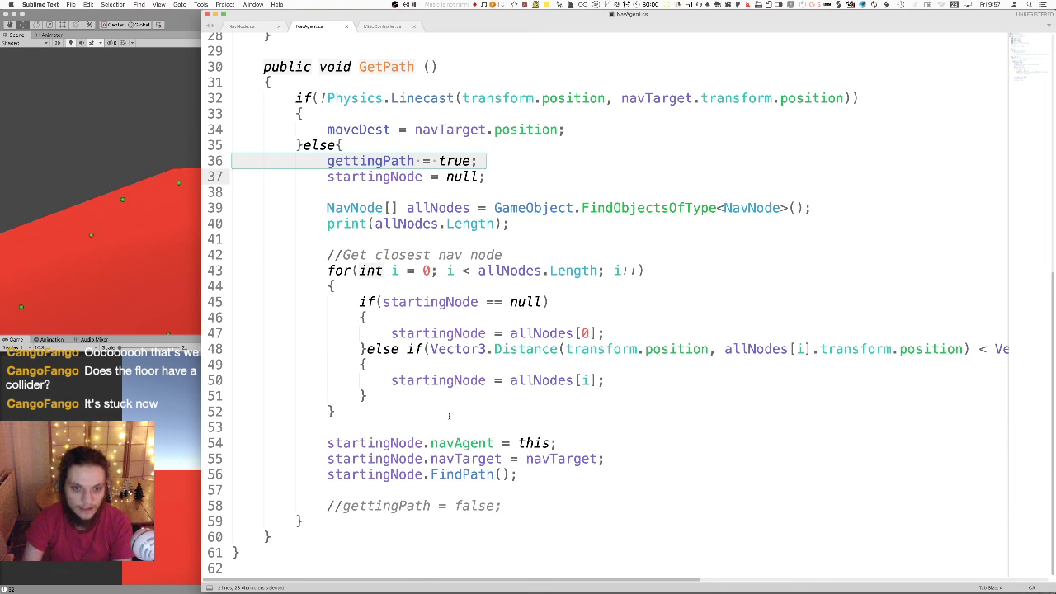
scroll(449, 416, "up", 3)
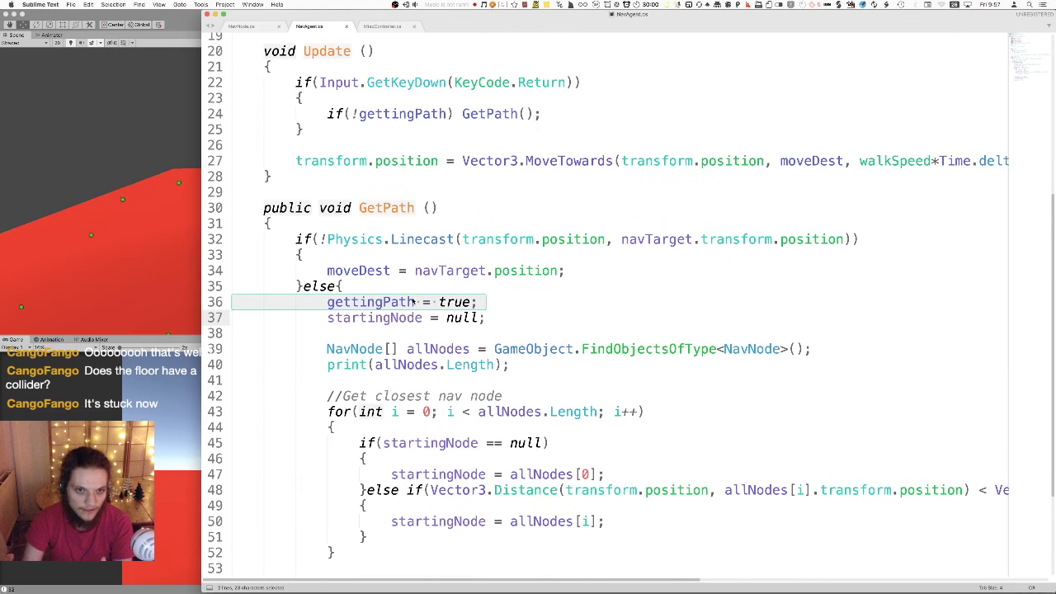
- Examine how gettingPath is set in GetPath and how it guards the GetPath call in Update
double_click(453, 303)
scroll(495, 302, "up", 4)
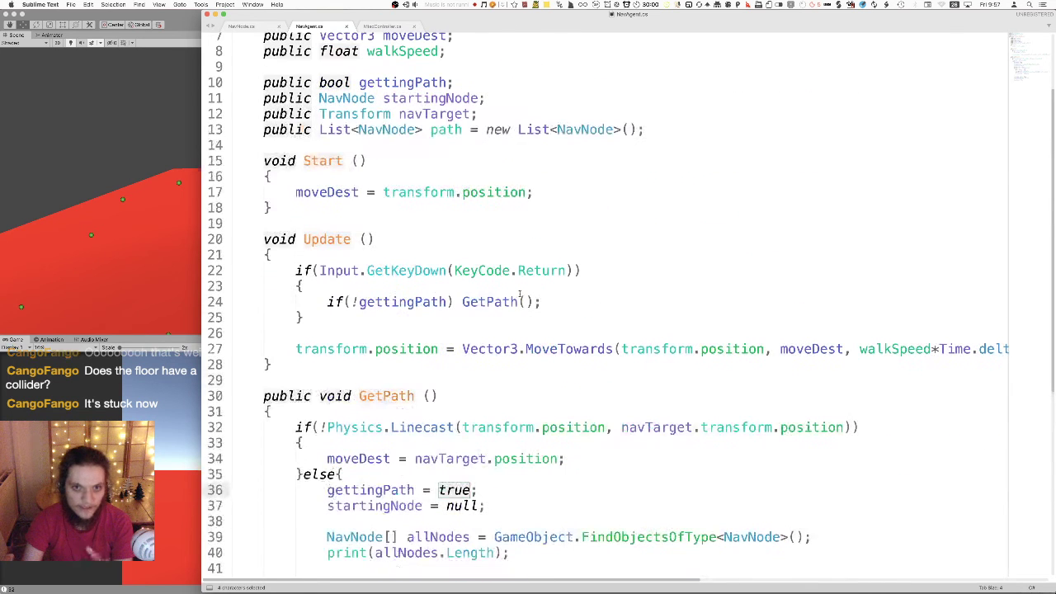
left_click_drag(542, 302, 462, 306)
mouse_move(463, 307)
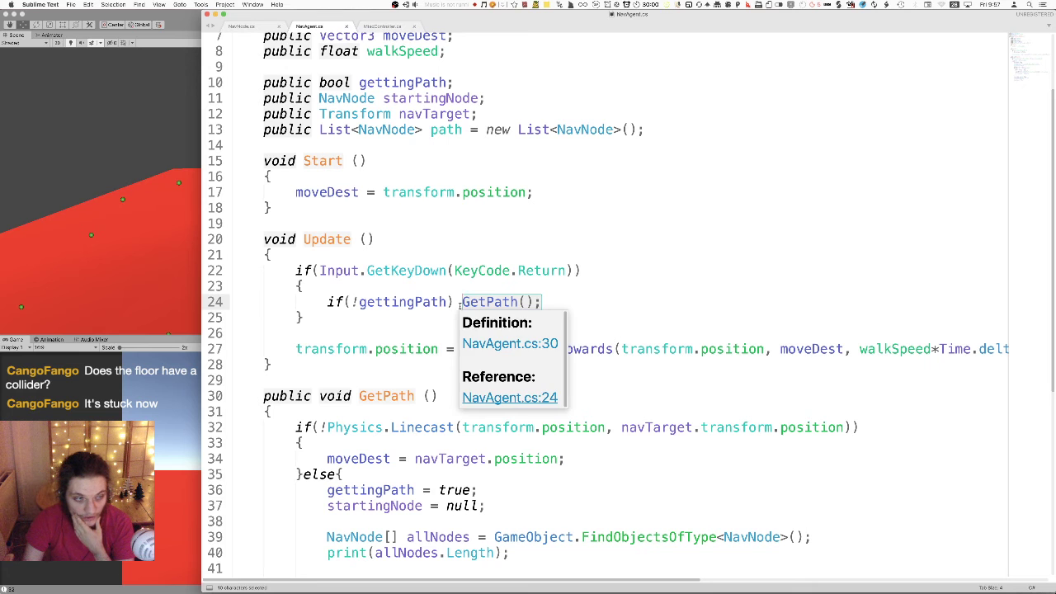
double_click(403, 302)
mouse_move(506, 303)
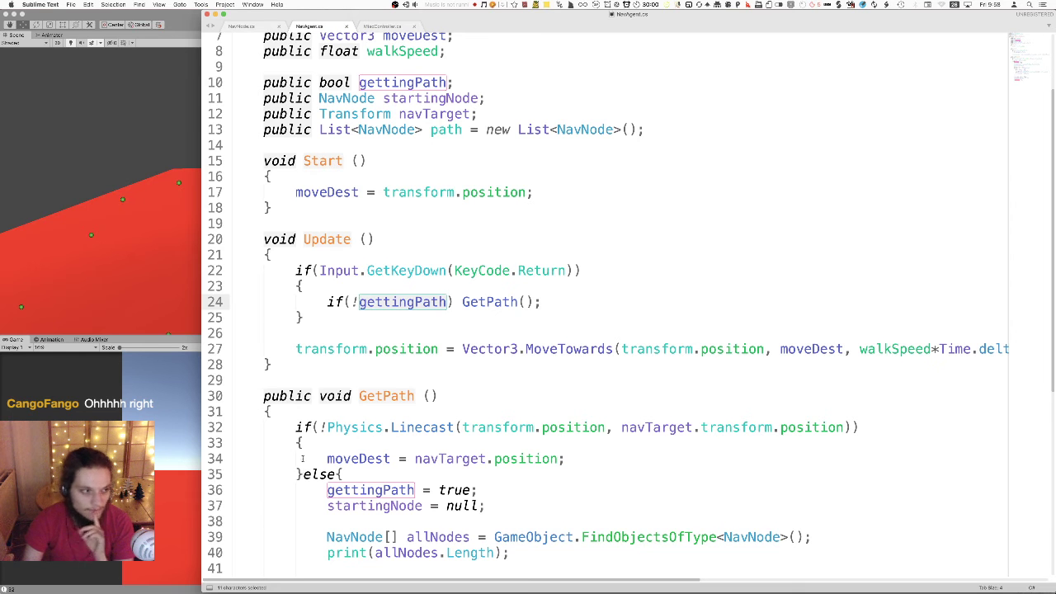
left_click(444, 372)
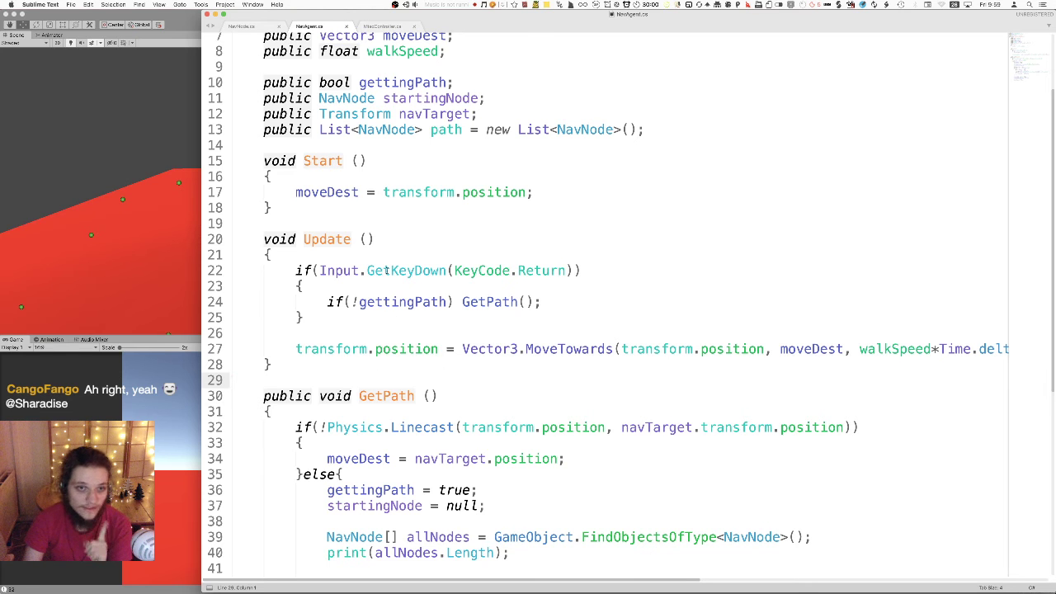
scroll(486, 412, "down", 3)
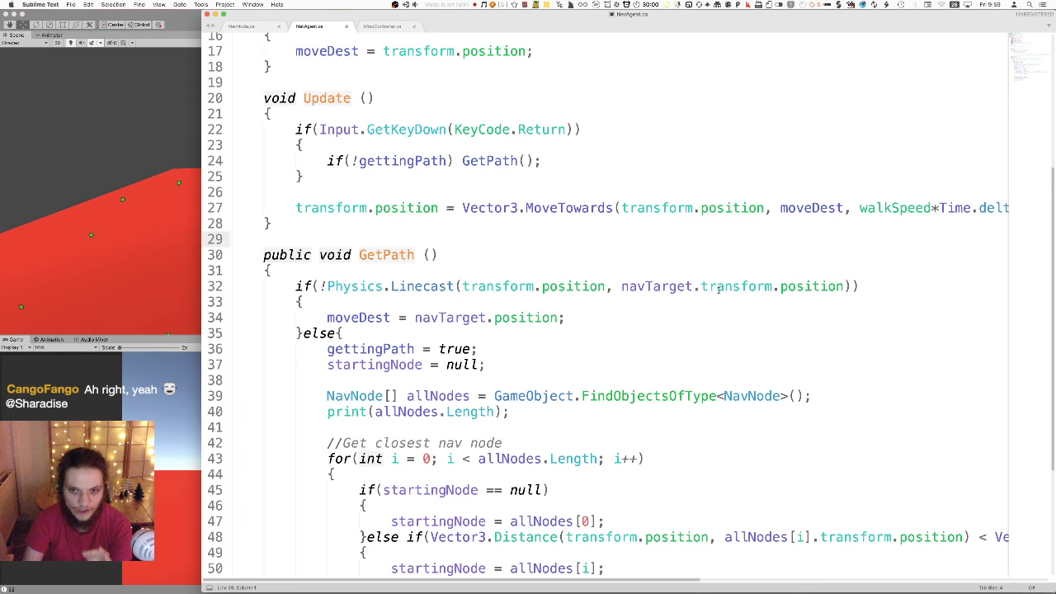
scroll(582, 282, "up", 5)
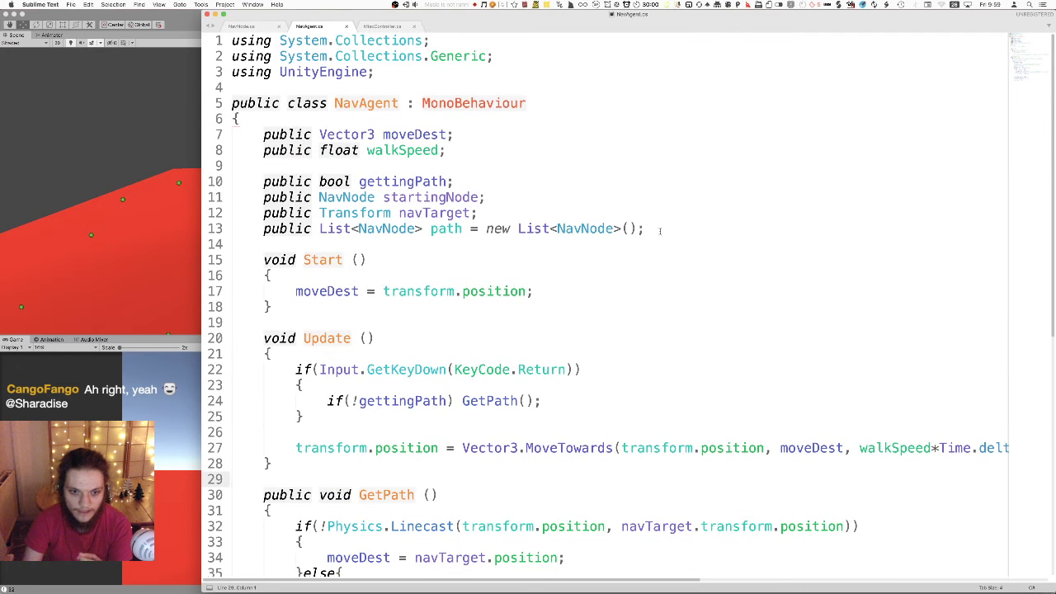
scroll(611, 359, "down", 5)
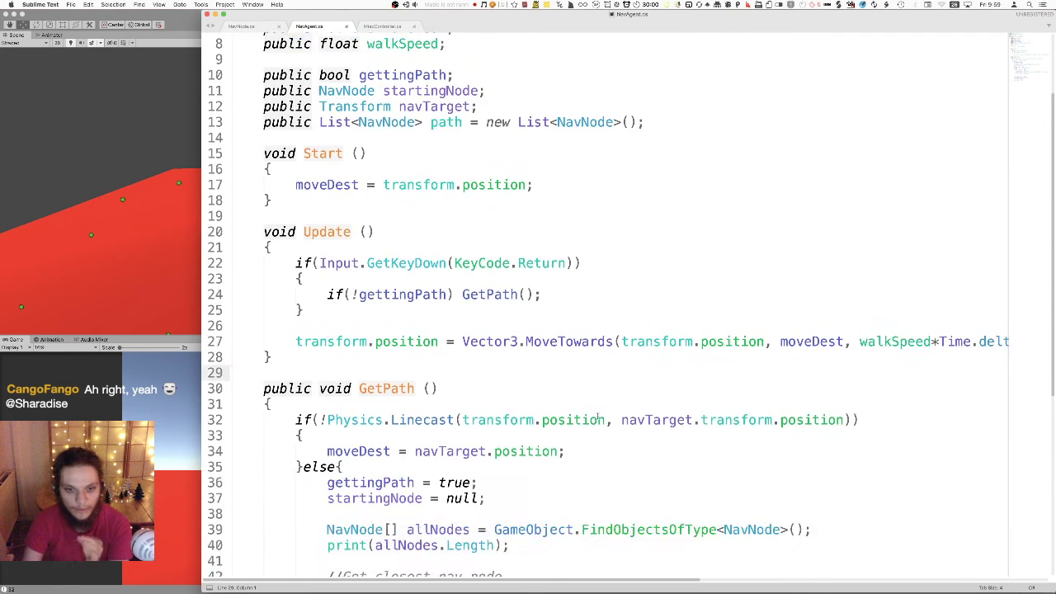
scroll(568, 387, "up", 3)
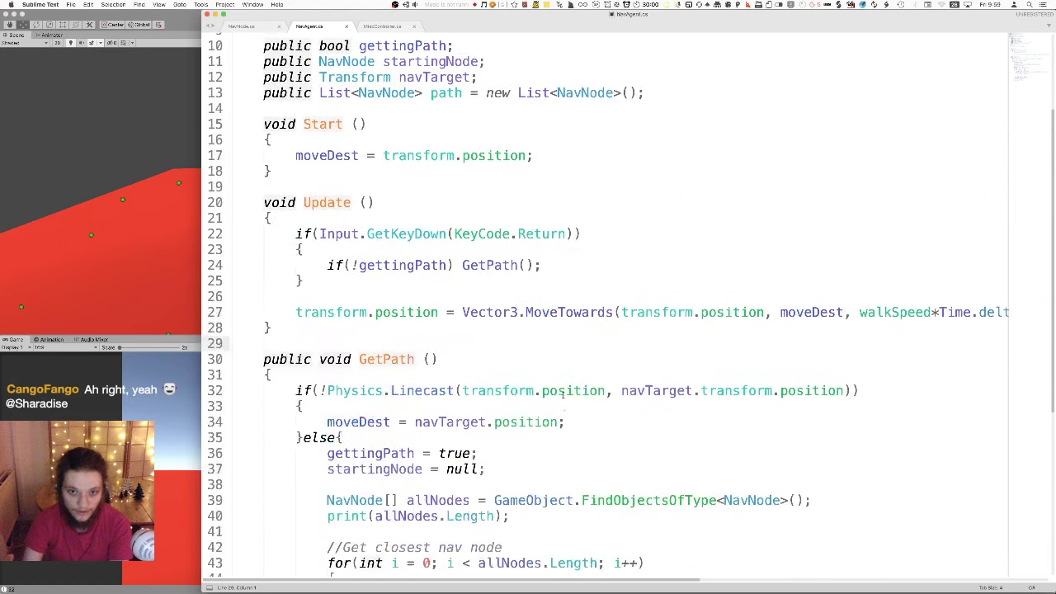
- Insert an indented empty line directly below the NavAgent class's opening brace, above the moveDest declaration
left_click(654, 138)
scroll(655, 138, "up", 3)
left_click(255, 119)
key("Return")
key("Return")
key("Up")
key("Tab")
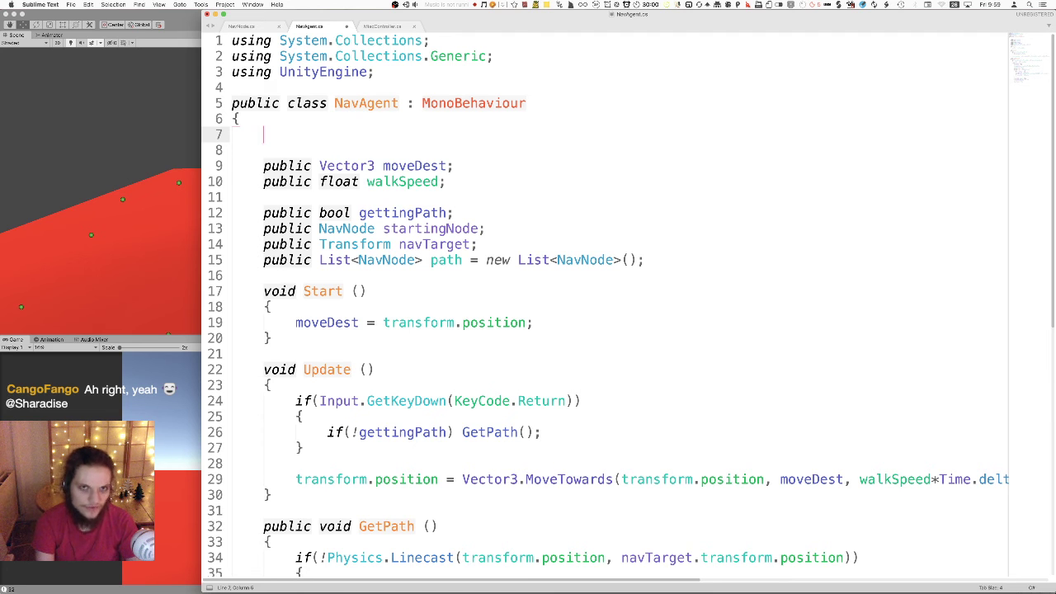
- Copy Physics.Linecast from the GetPath condition, switch to Unity, and open the Unity Scripting Reference
left_click(392, 546)
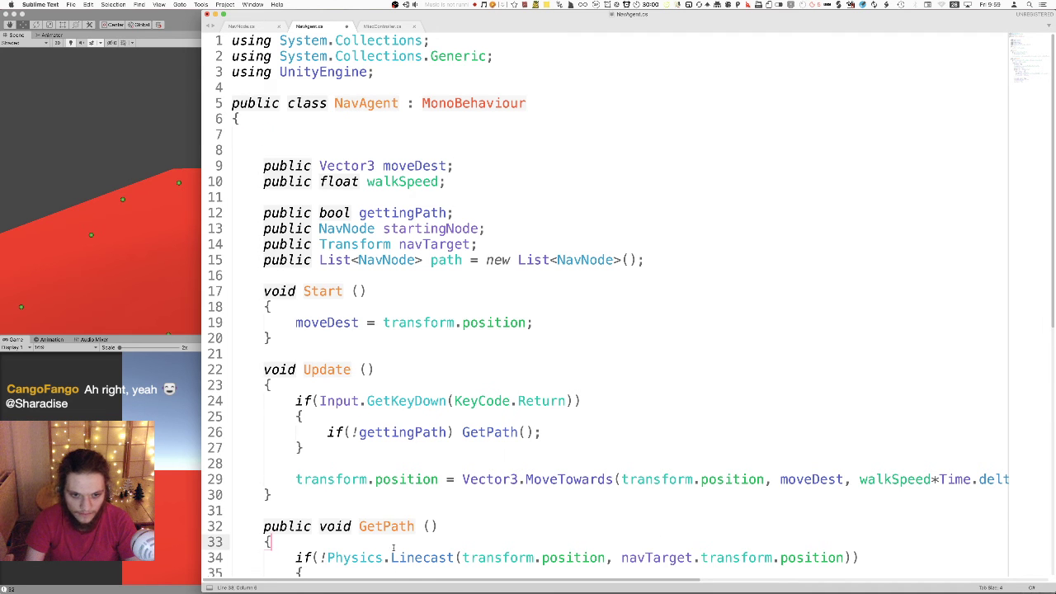
left_click_drag(455, 558, 327, 559)
key("super+c")
key("super+Tab")
left_click(239, 4)
mouse_move(255, 3)
left_click(293, 34)
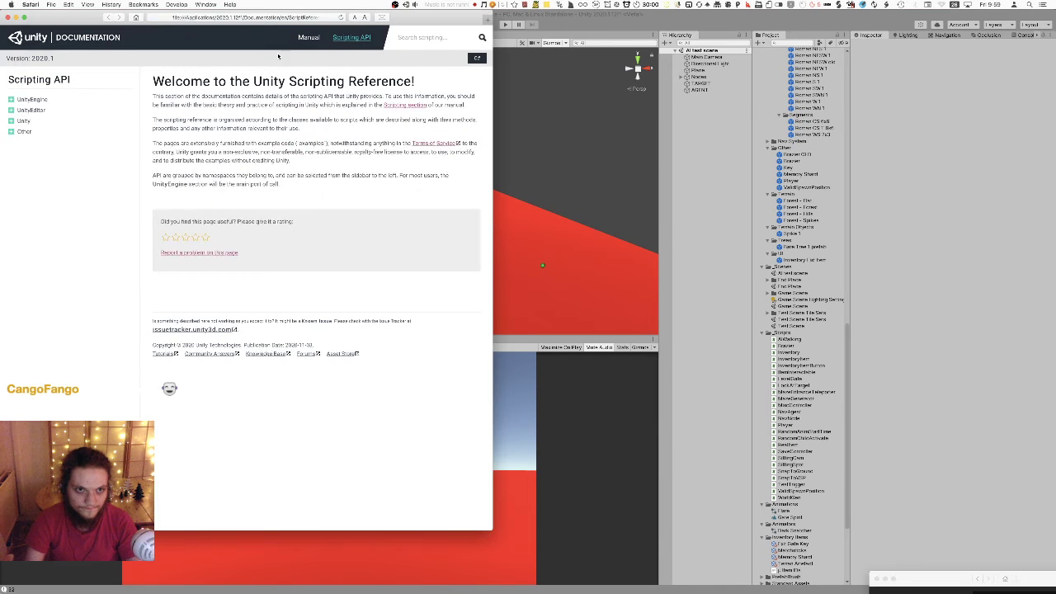
- Search the Scripting Reference for Physics.Linecast and read the layerMask and hitInfo parameters on its page
left_click(445, 37)
key("super+v")
key("Return")
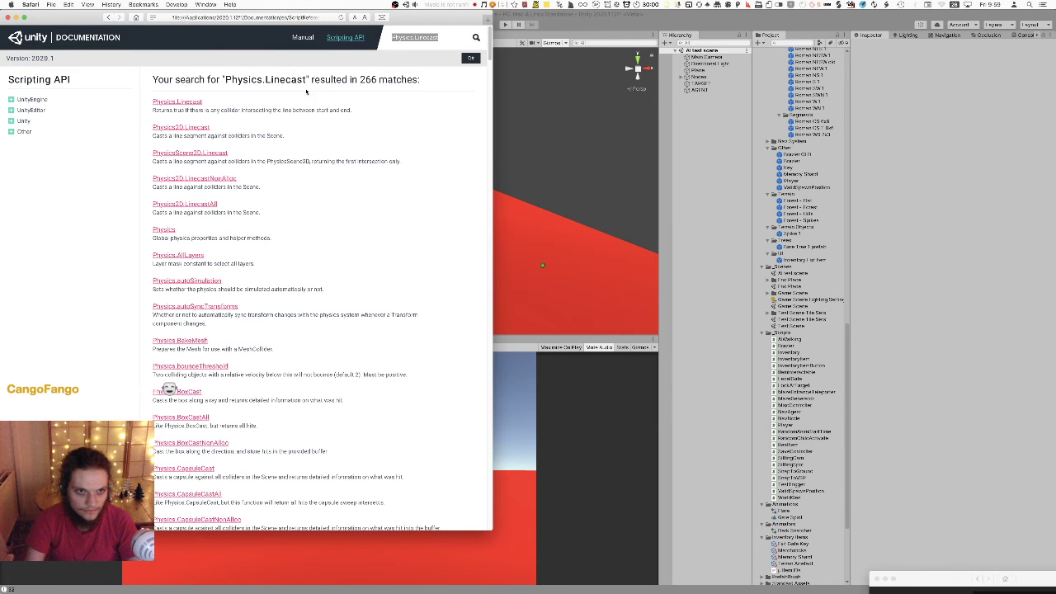
left_click(174, 102)
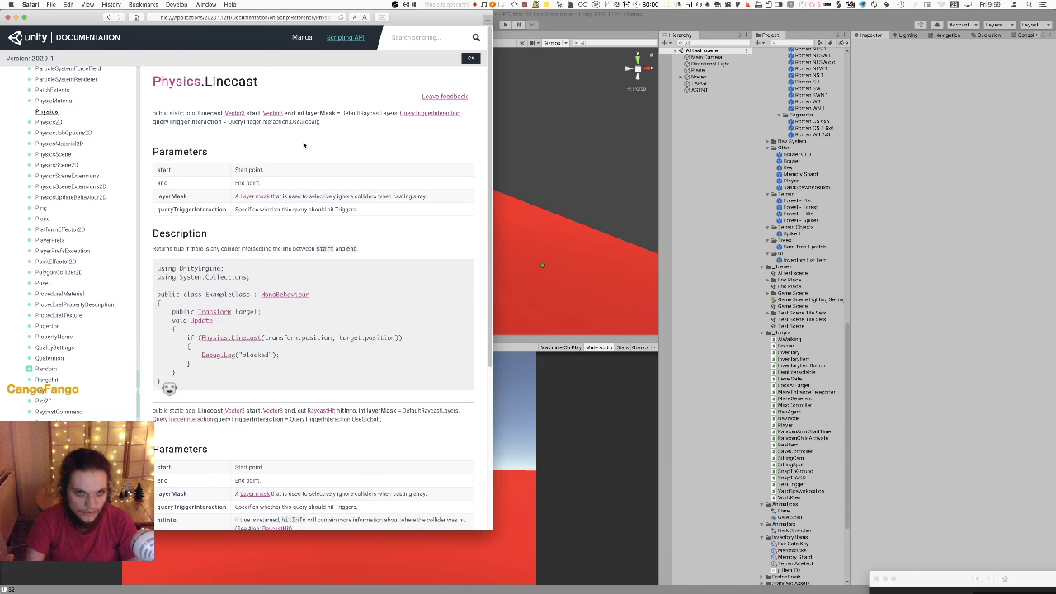
scroll(304, 146, "down", 4)
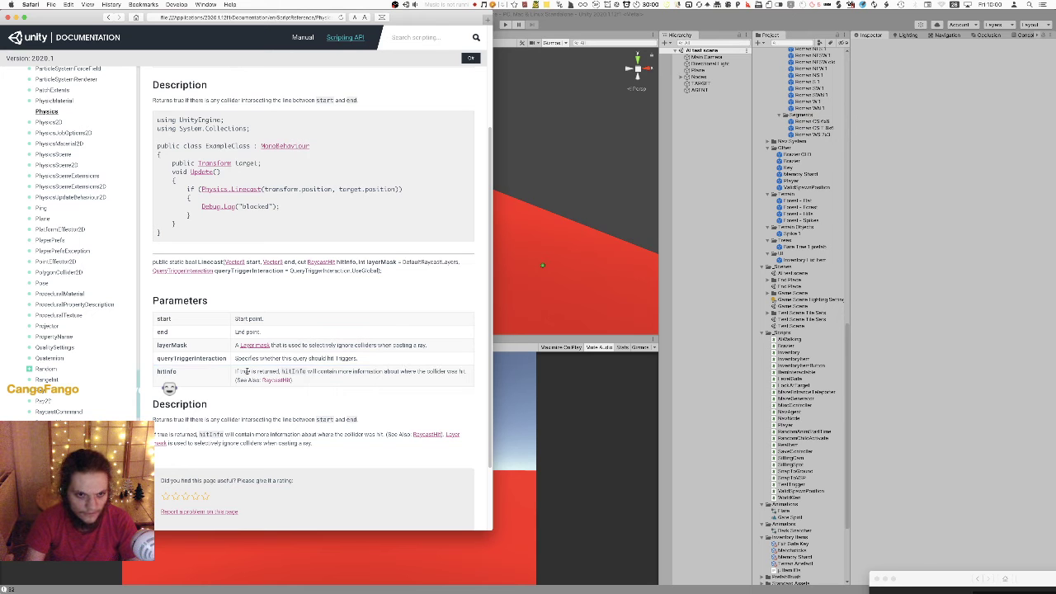
scroll(264, 385, "down", 3)
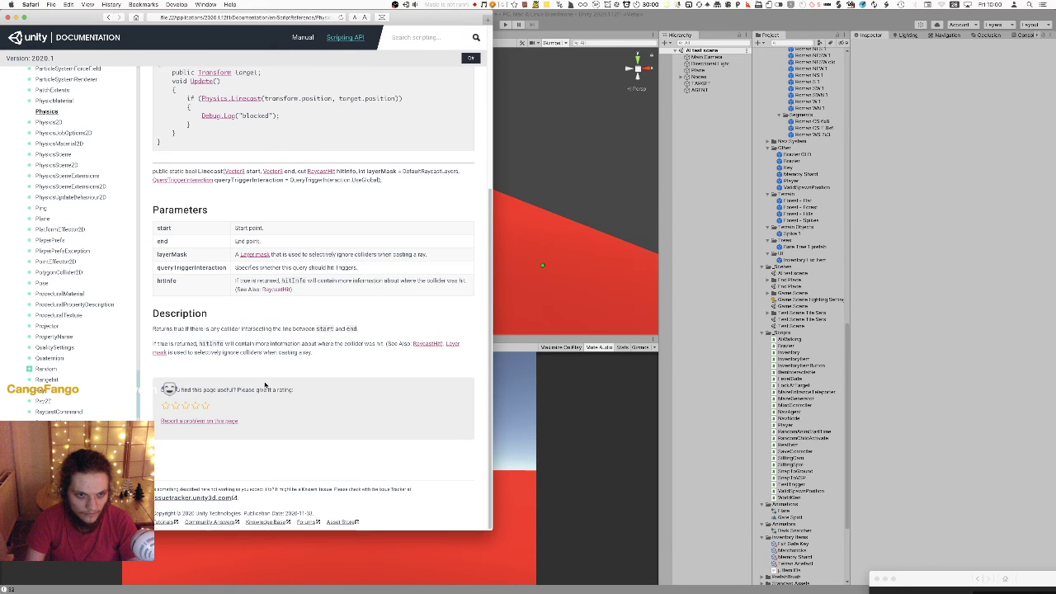
- Compare the two Physics.Linecast overloads in the documentation, focusing on the example and the hitInfo parameter
scroll(265, 385, "up", 8)
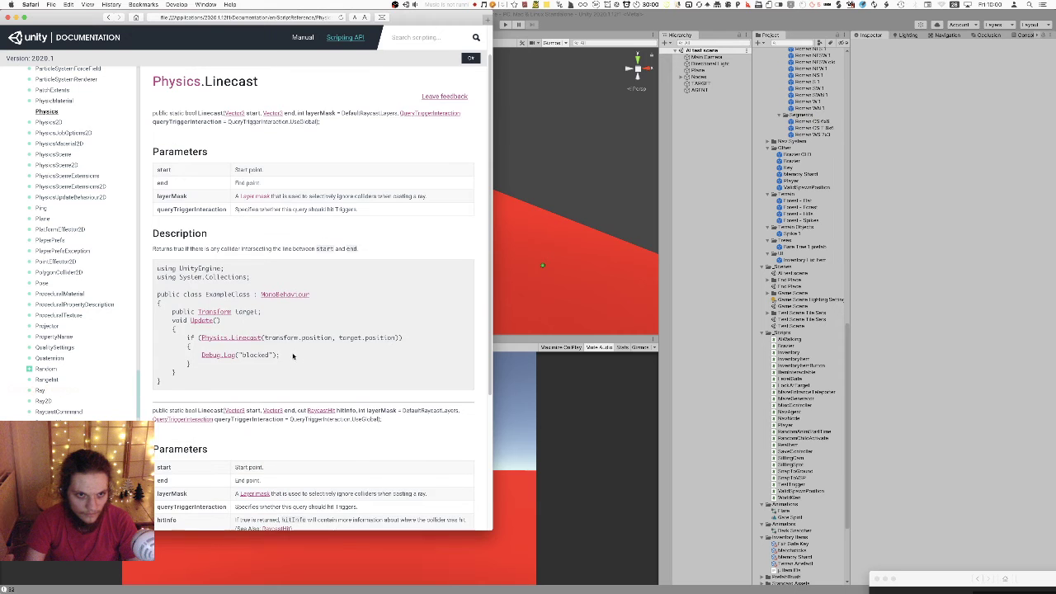
scroll(293, 355, "down", 2)
scroll(260, 376, "up", 2)
scroll(269, 353, "down", 8)
scroll(282, 346, "up", 7)
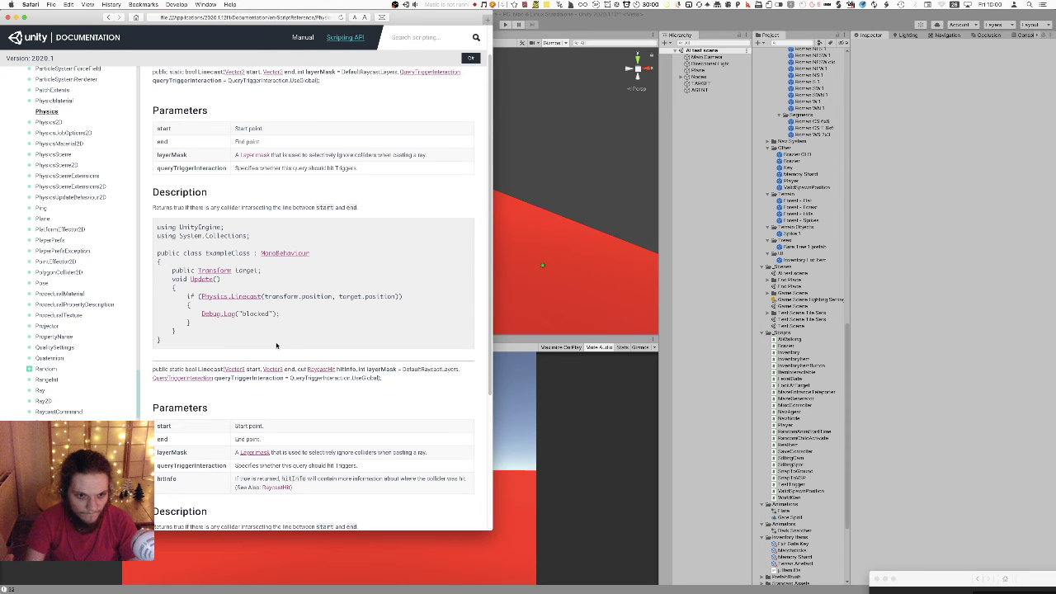
scroll(277, 345, "down", 2)
scroll(189, 415, "down", 2)
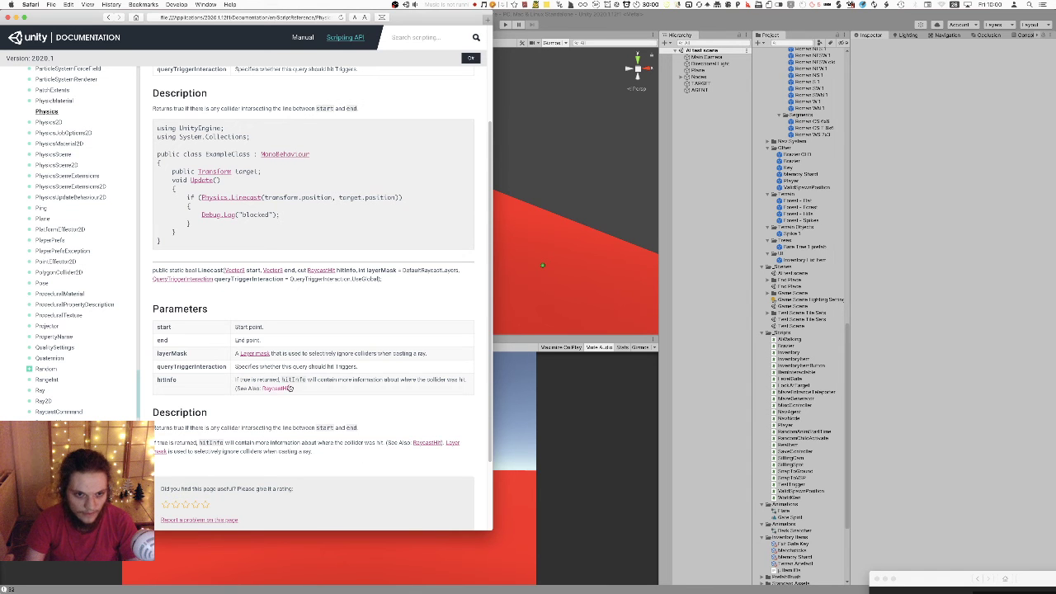
- Switch to Sublime Text and declare a RaycastHit field named hit on the empty line below the NavAgent class's opening brace
key("super+Tab")
key("Tab")
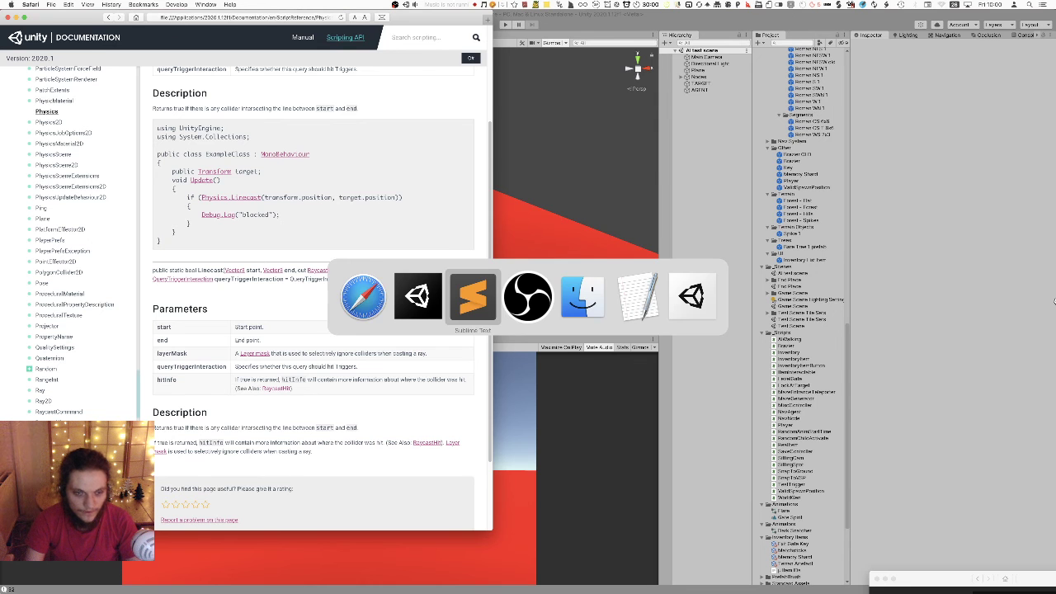
left_click(316, 138)
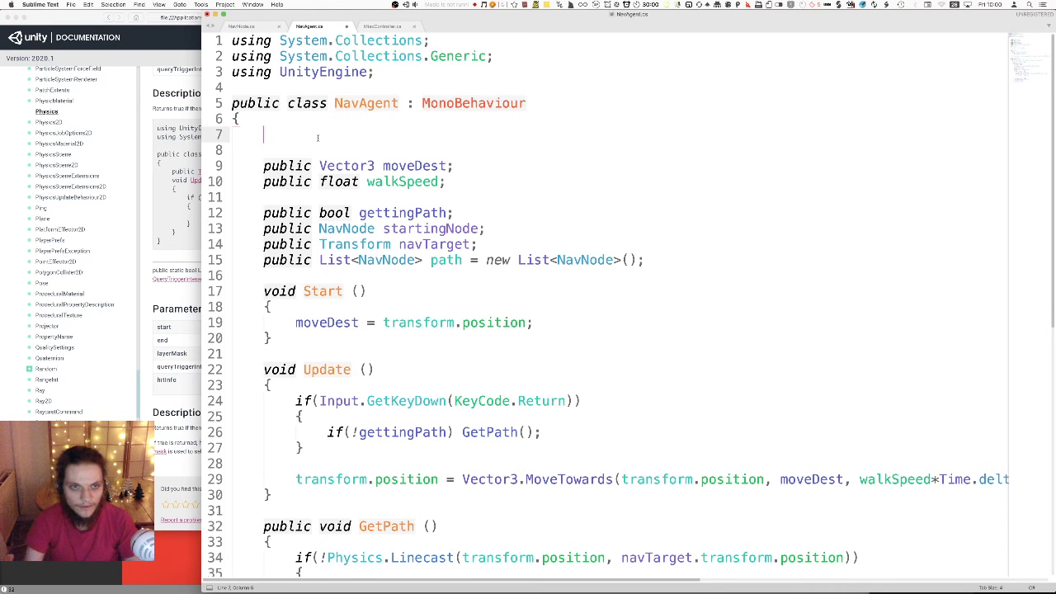
type("Raycast")
key("BackSpace")
type("tHit")
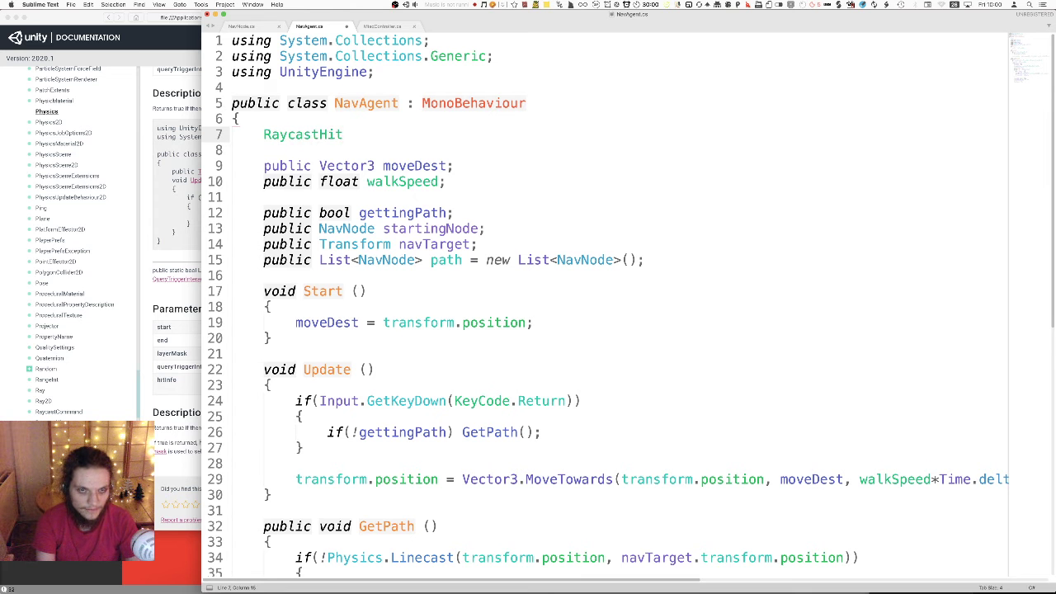
type(" hit;")
right_click(313, 137)
key("Escape")
- Add out hit as the third argument of the Physics.Linecast call in GetPath and save NavAgent.cs
scroll(462, 401, "down", 3)
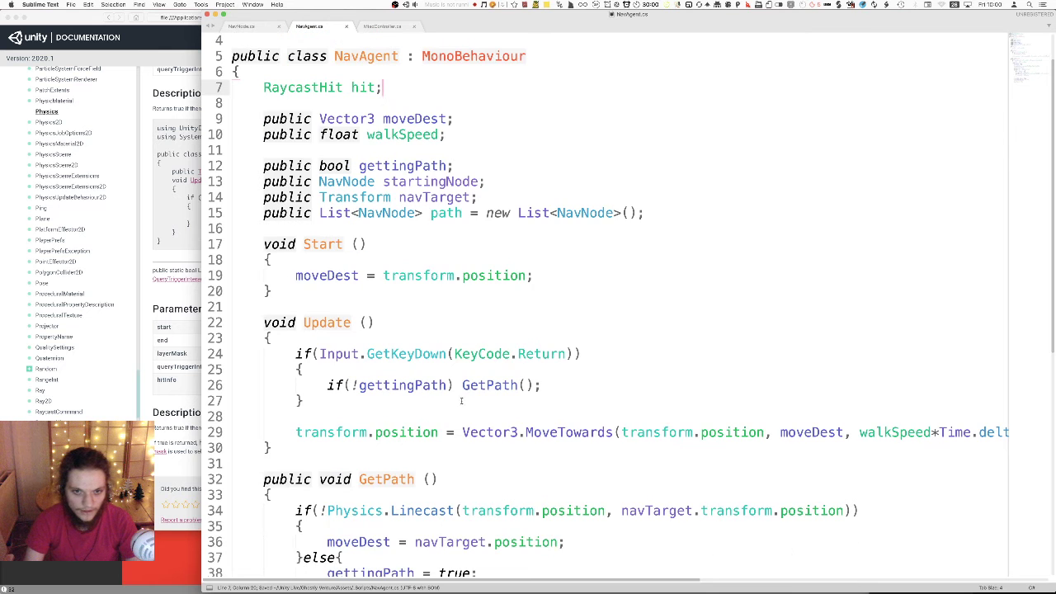
scroll(600, 408, "right", 5)
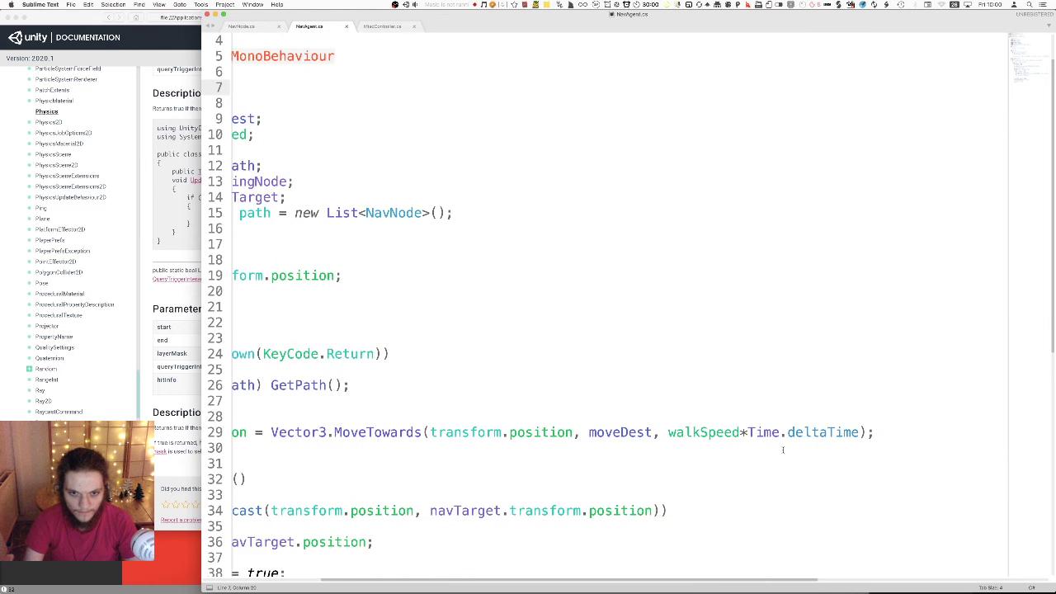
scroll(671, 419, "left", 5)
scroll(714, 412, "down", 4)
left_click(845, 321)
type(", out ")
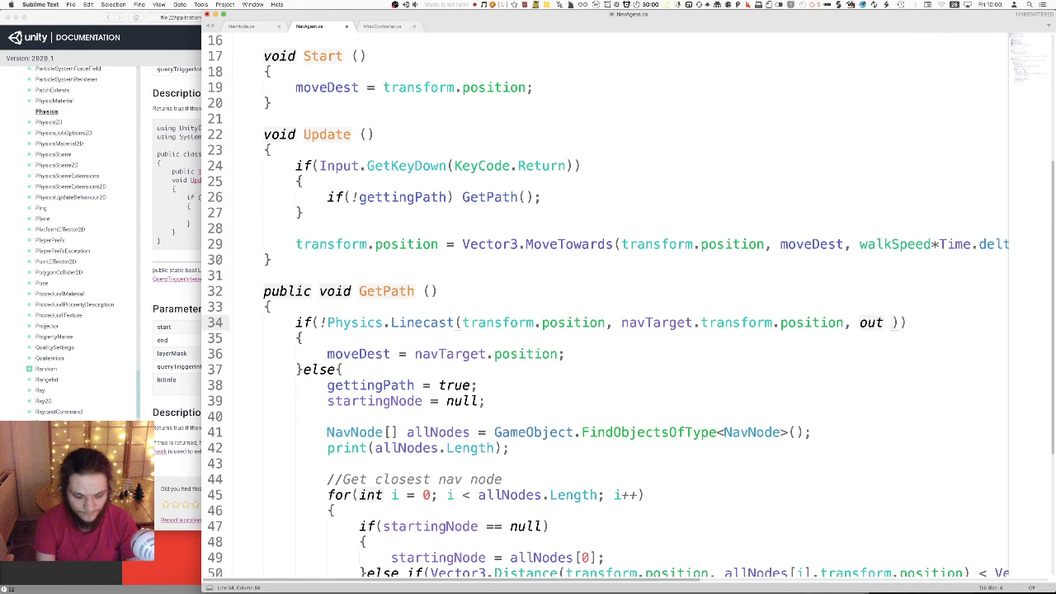
type("hit")
key("super+s")
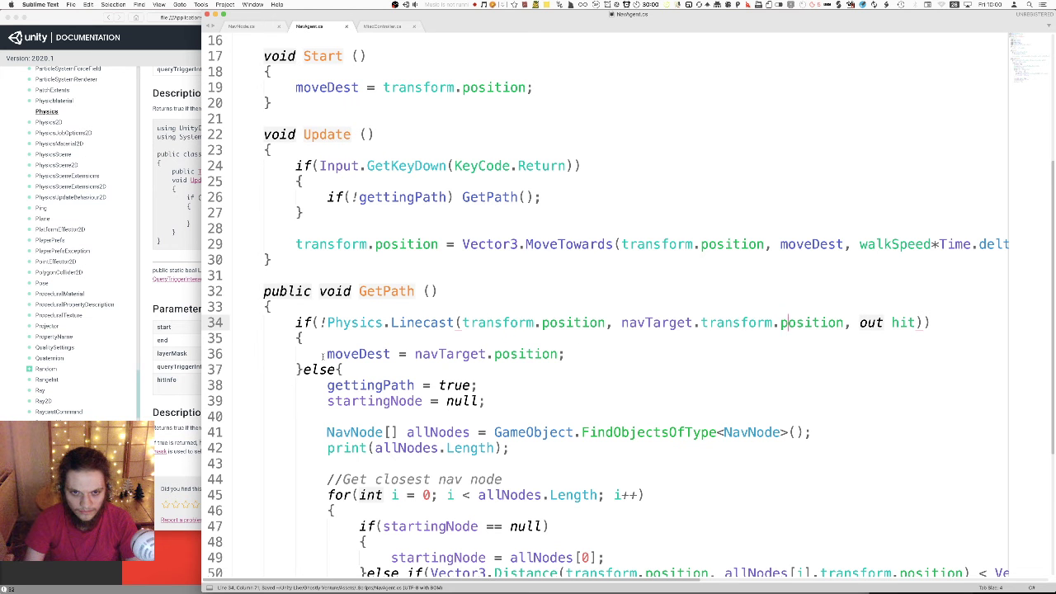
left_click(322, 356)
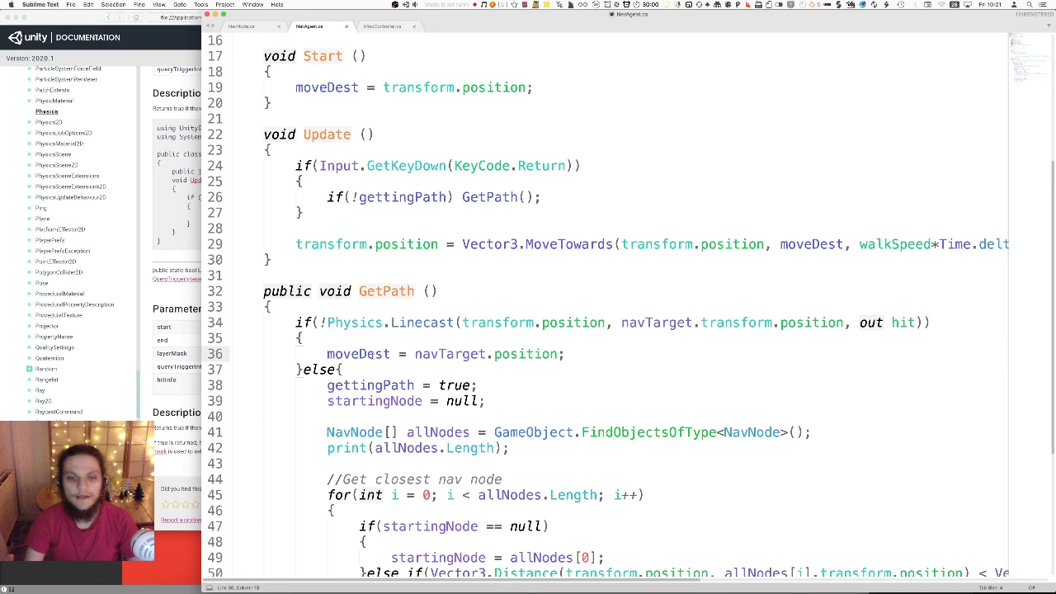
- Turn the else after the Linecast branch into an else if with empty parentheses, its opening brace on a separate line
left_click_drag(566, 353, 295, 353)
scroll(417, 386, "down", 4)
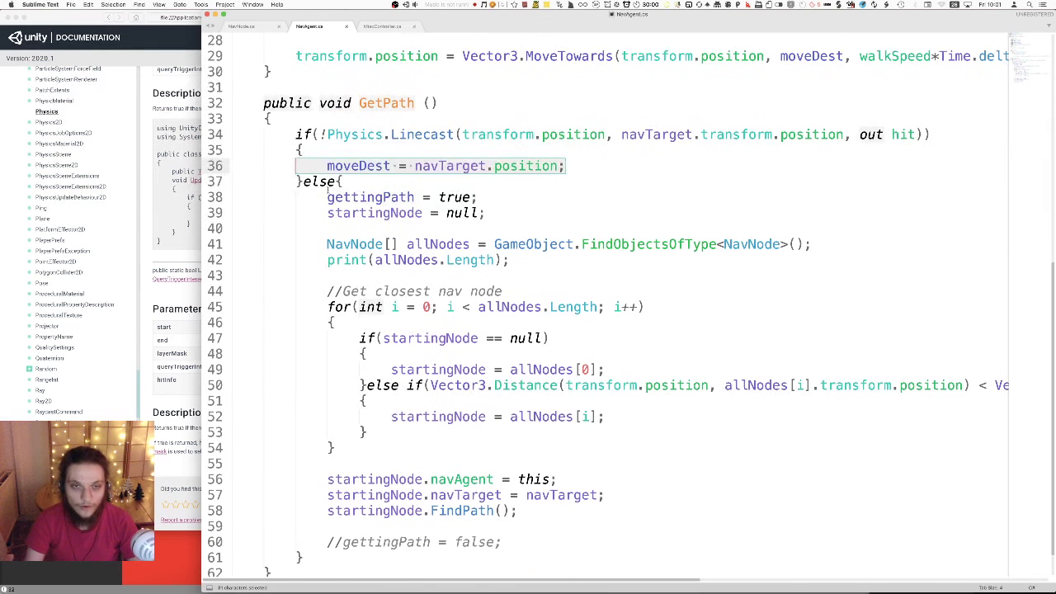
left_click(363, 183)
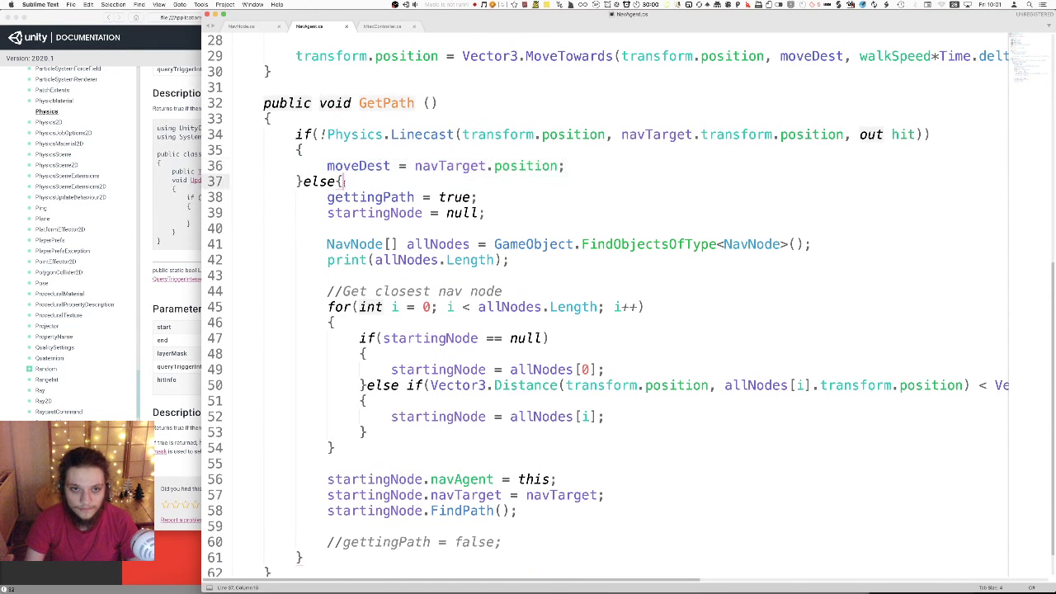
key("Left")
type("if()")
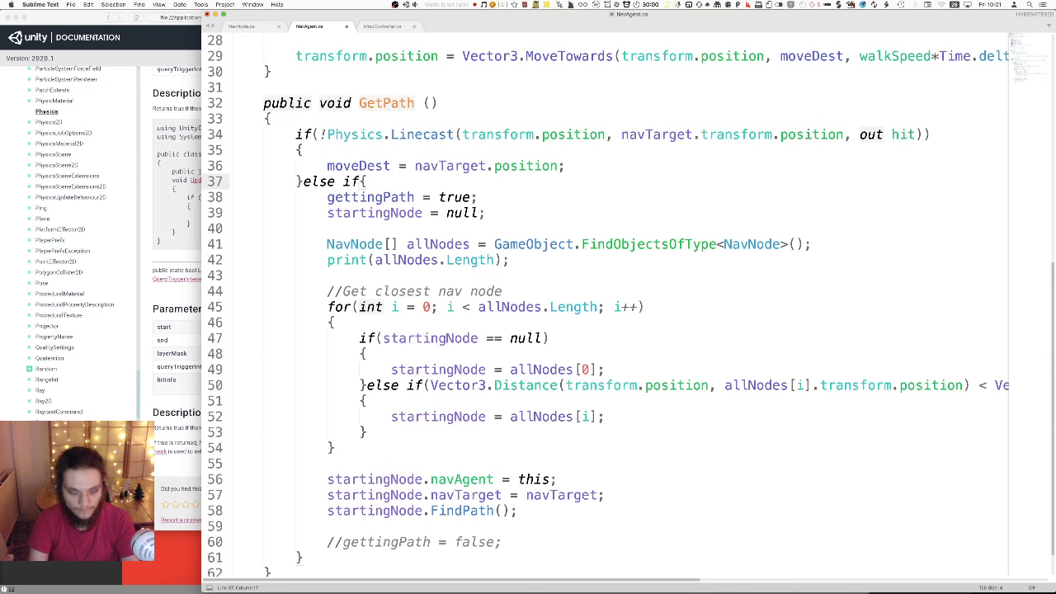
key("Return")
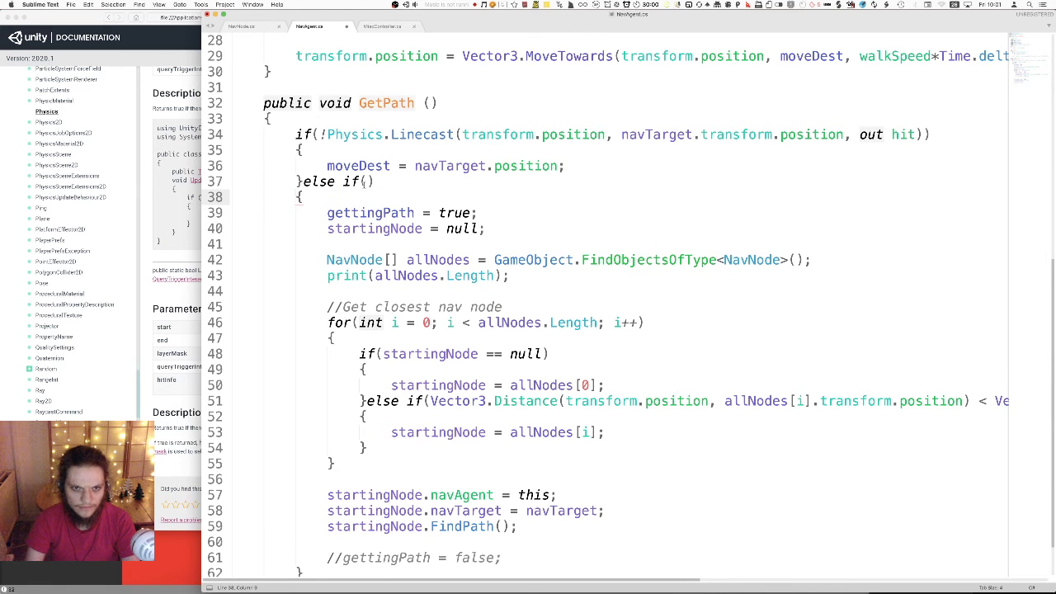
key("super+z")
key("Left")
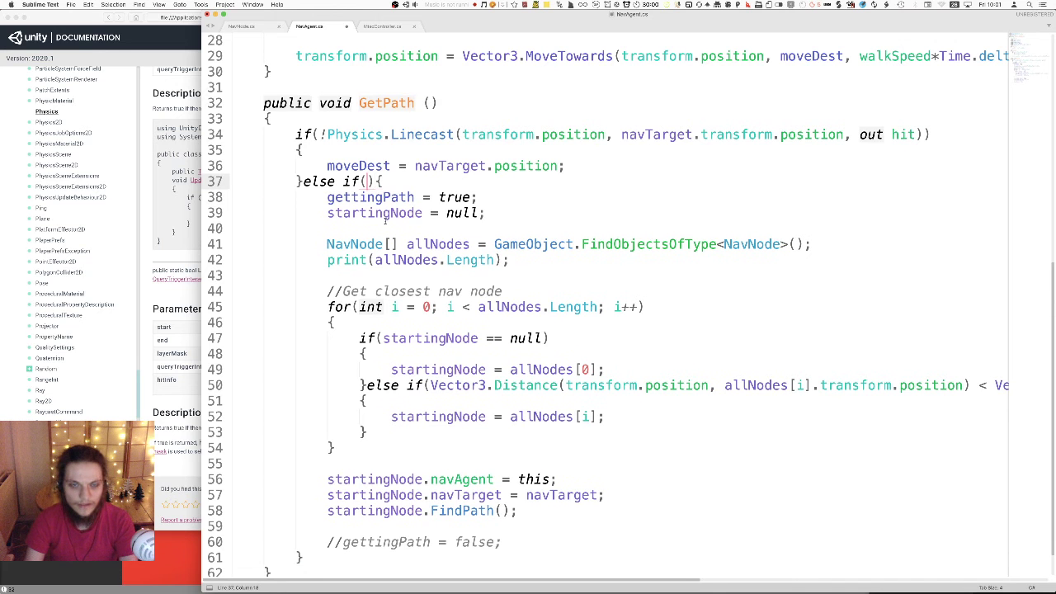
key("Delete")
key("super+z")
key("super+z")
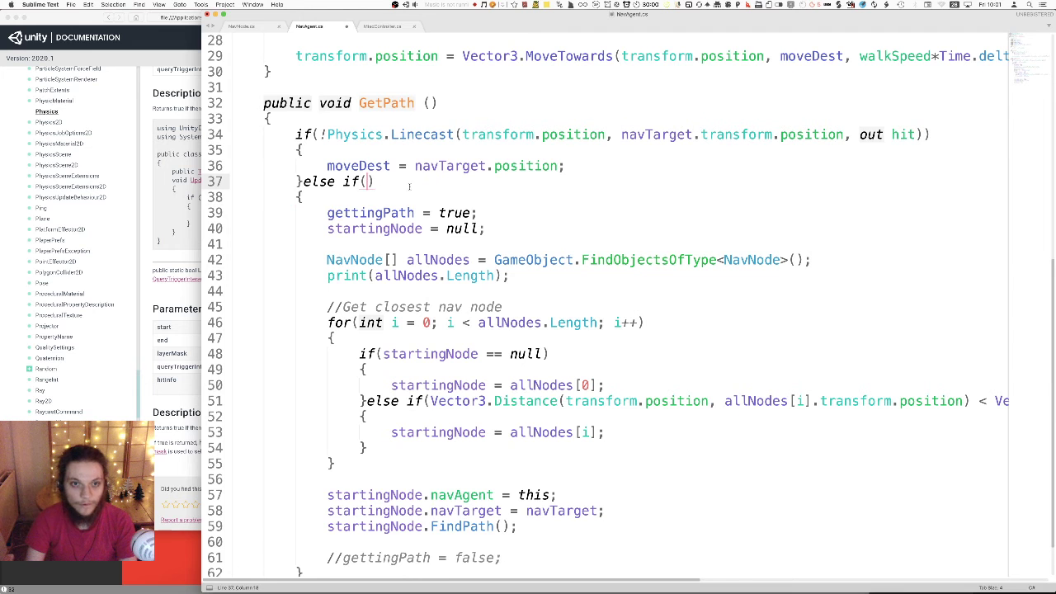
- Enter hit.transform = navTarget as the condition of the else if in GetPath
type("ou")
key("BackSpace")
key("BackSpace")
type("hit ==")
key("BackSpace")
key("BackSpace")
key("BackSpace")
key("BackSpace")
type(".transform.name")
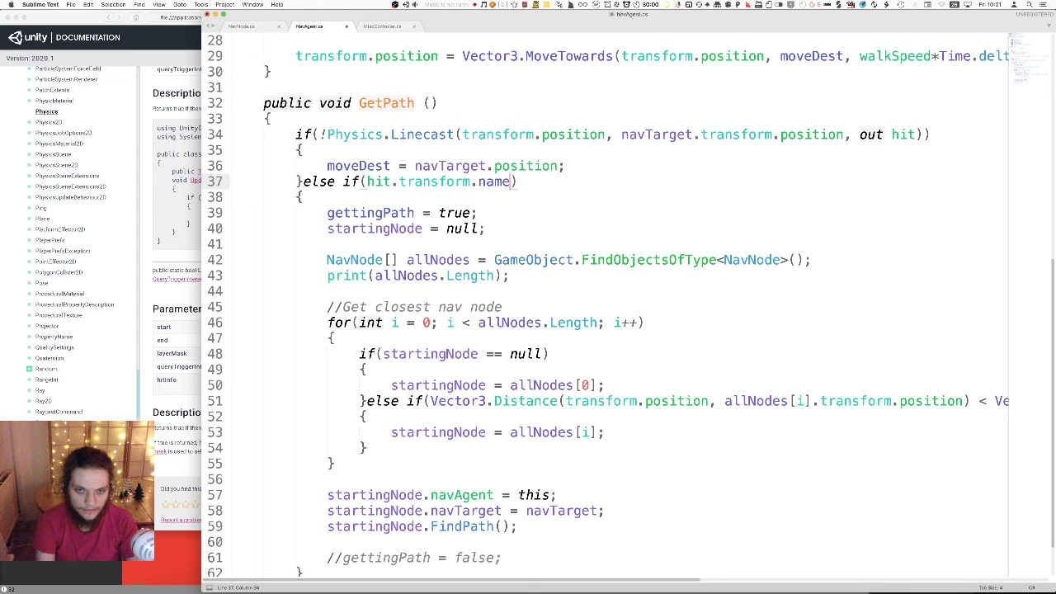
key("BackSpace")
key("BackSpace")
key("BackSpace")
key("BackSpace")
key("BackSpace")
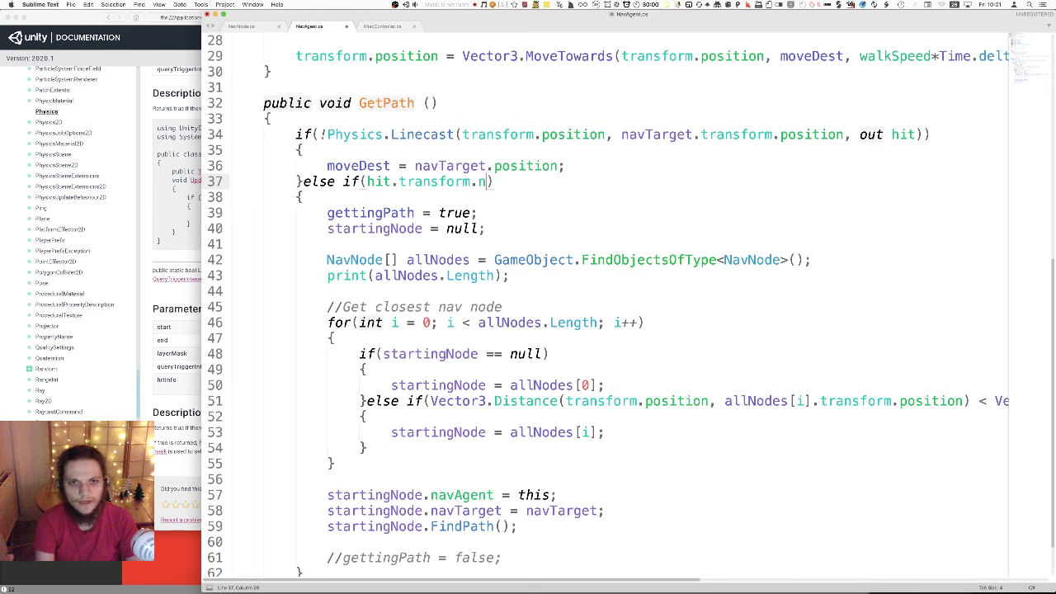
type("= ")
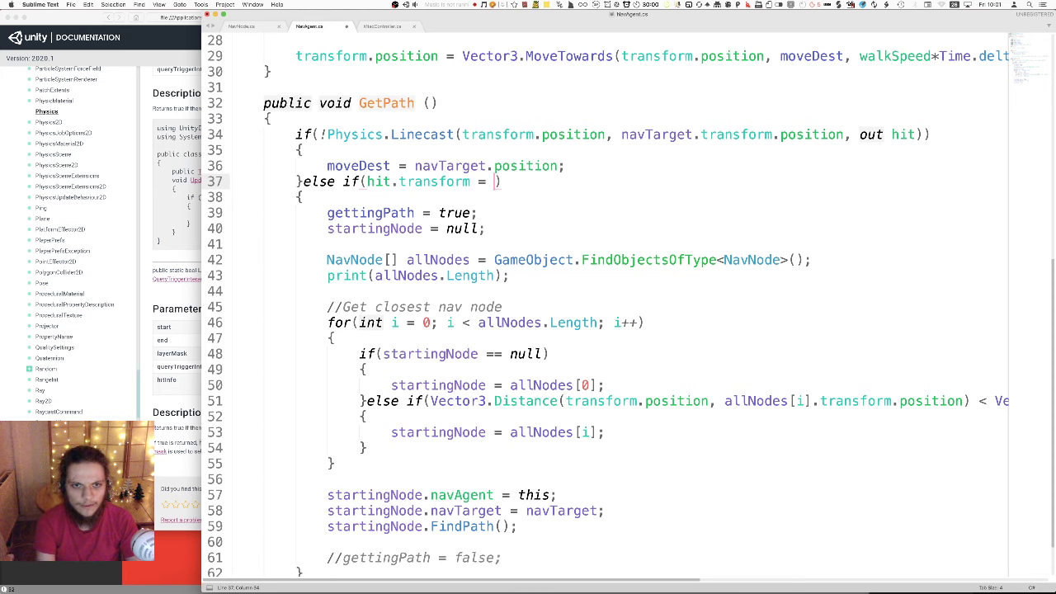
type("nav")
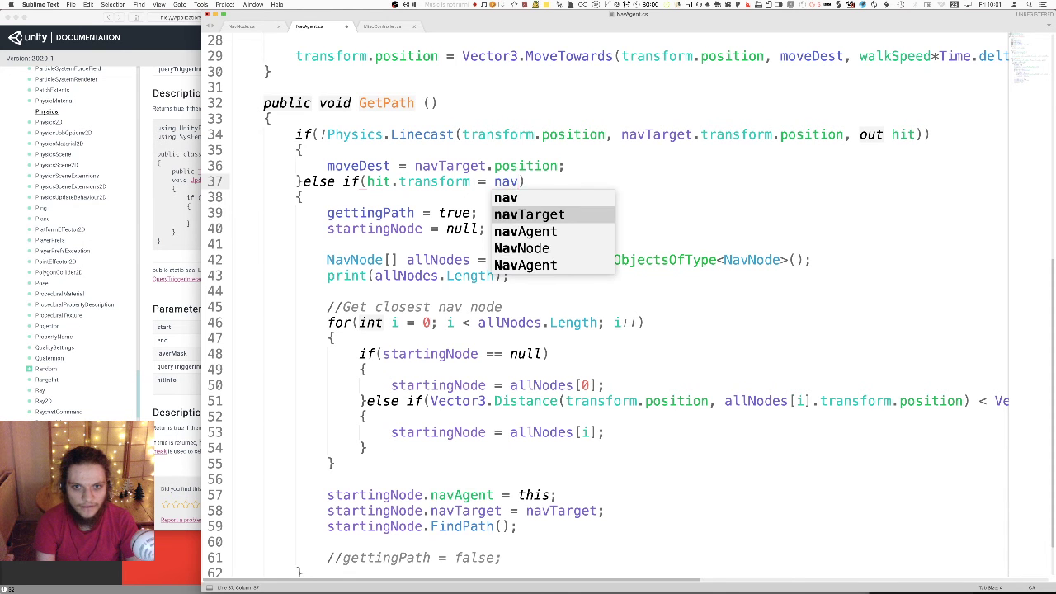
key("Tab")
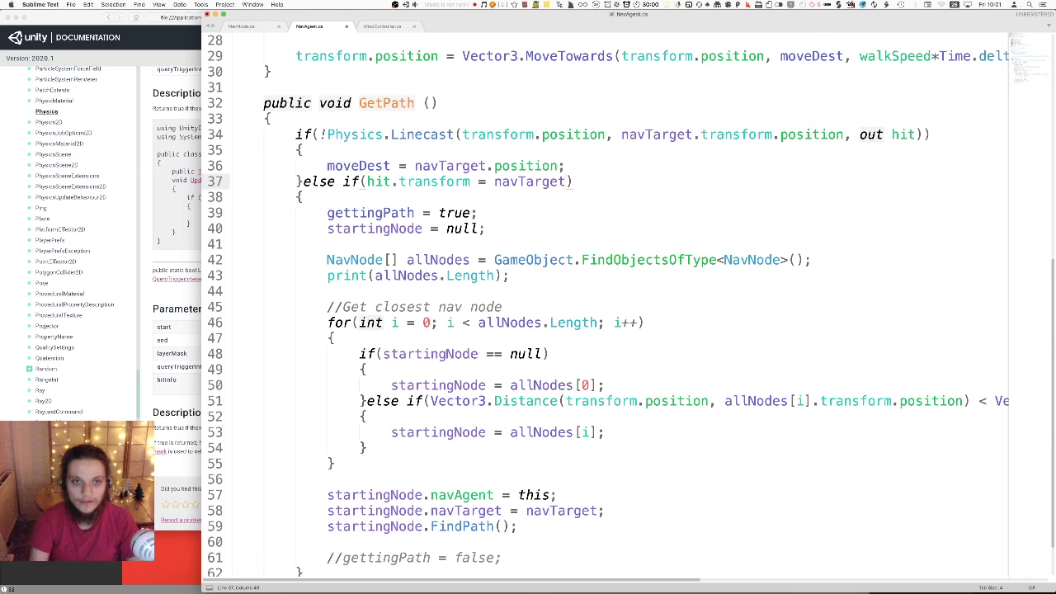
- Review the Linecast branch of GetPath against the else-if condition on hit.transform and navTarget
left_click_drag(295, 134, 582, 163)
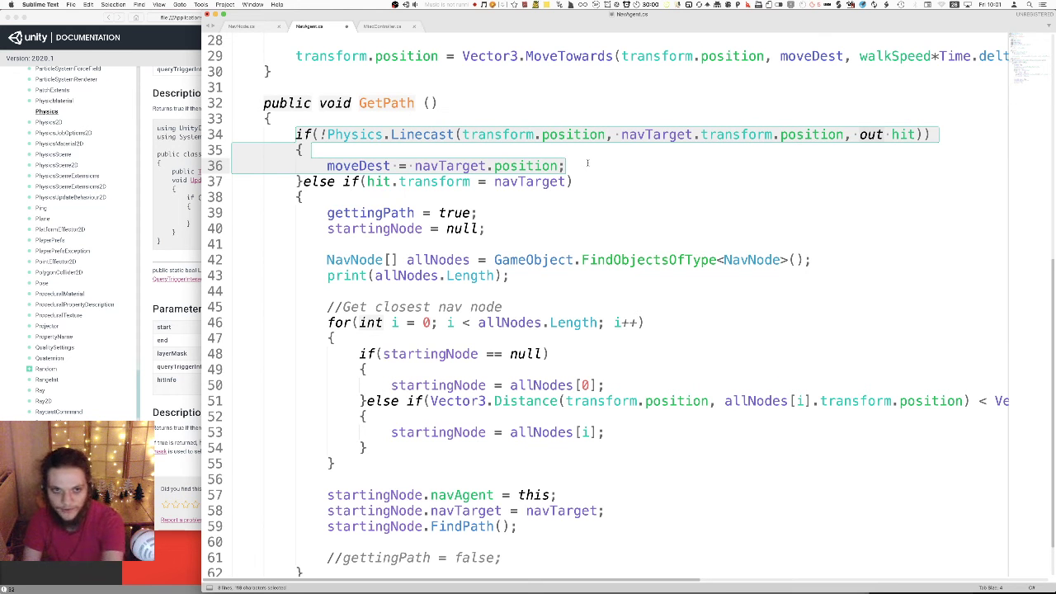
left_click(587, 163)
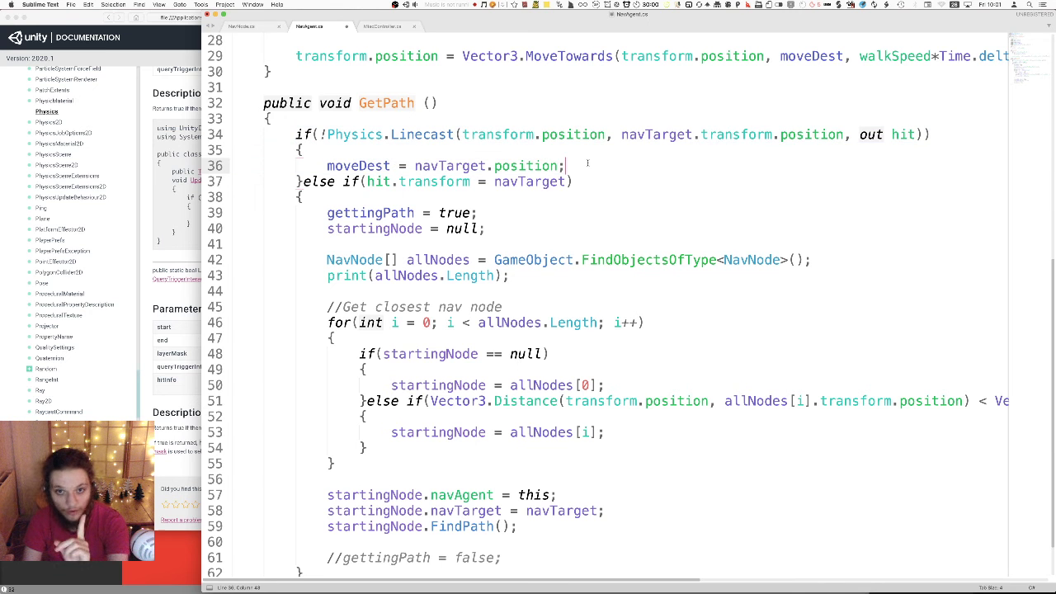
double_click(378, 182)
left_click_drag(378, 182, 400, 182)
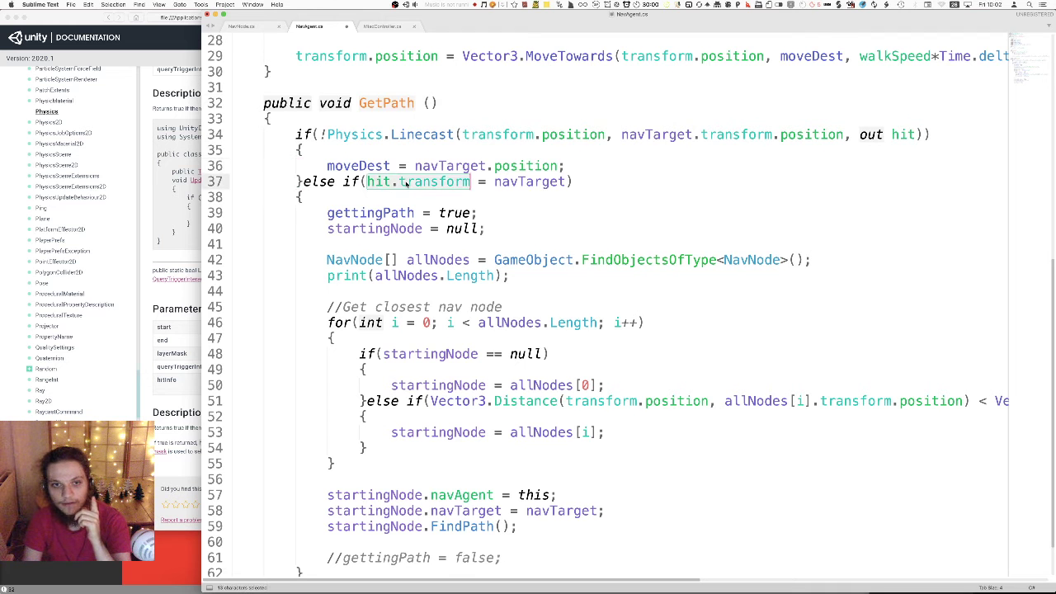
double_click(373, 181)
left_click_drag(373, 182, 523, 175)
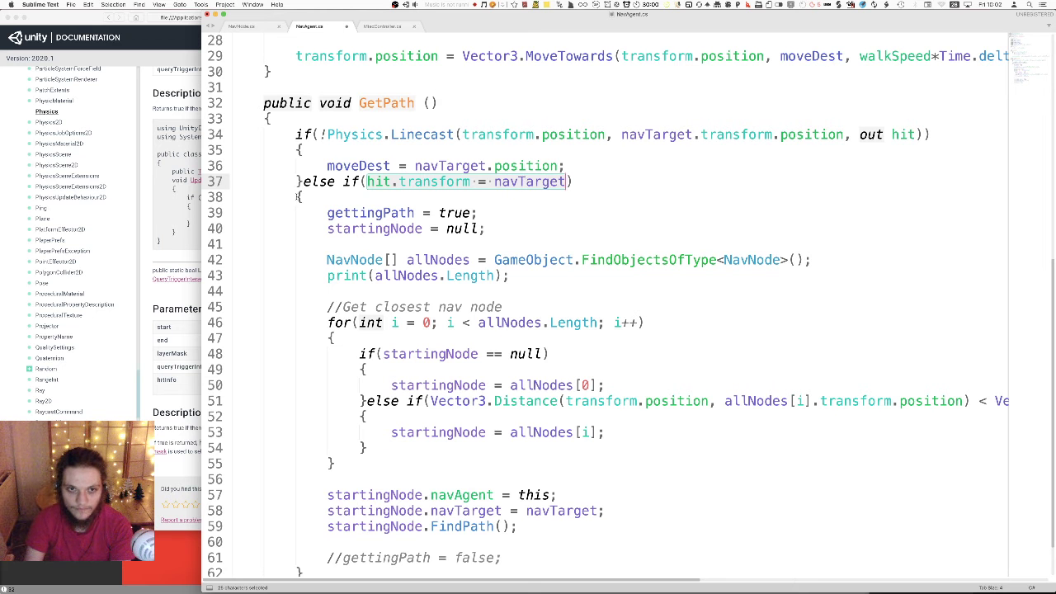
- Give the else if its own empty braced body and put the existing pathfinding block under a separate else
left_click(298, 198)
type("else")
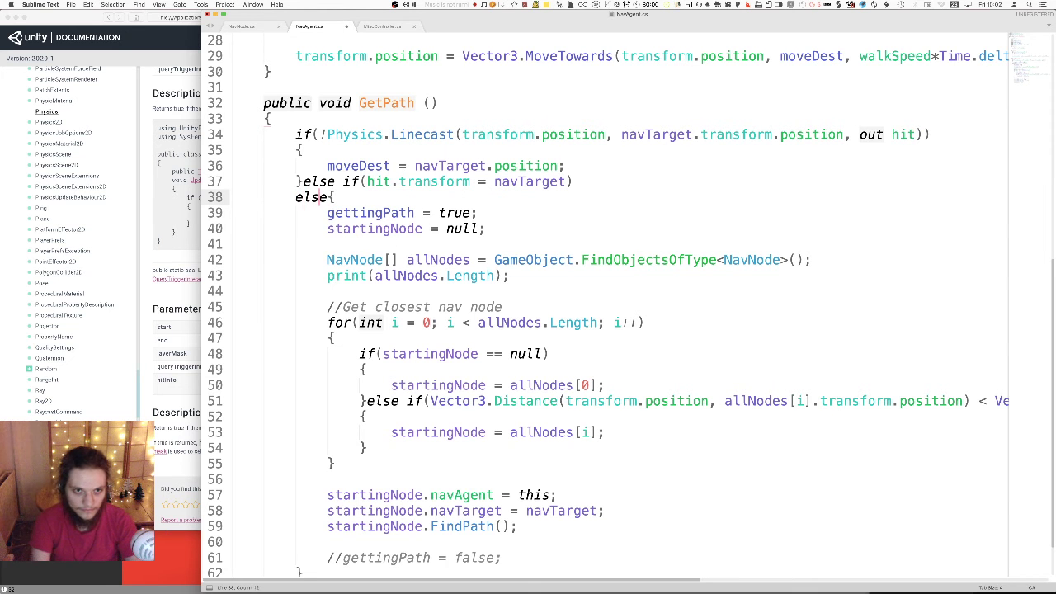
key("Home")
type("}")
key("Left")
key("Return")
key("Return")
key("Up")
key("Up")
type("{")
key("Delete")
- Copy moveDest = navTarget.position; from the Linecast branch into the empty else-if body and save the script
left_click(349, 217)
left_click_drag(597, 166, 327, 165)
key("ctrl+c")
left_click(325, 224)
left_click(327, 213)
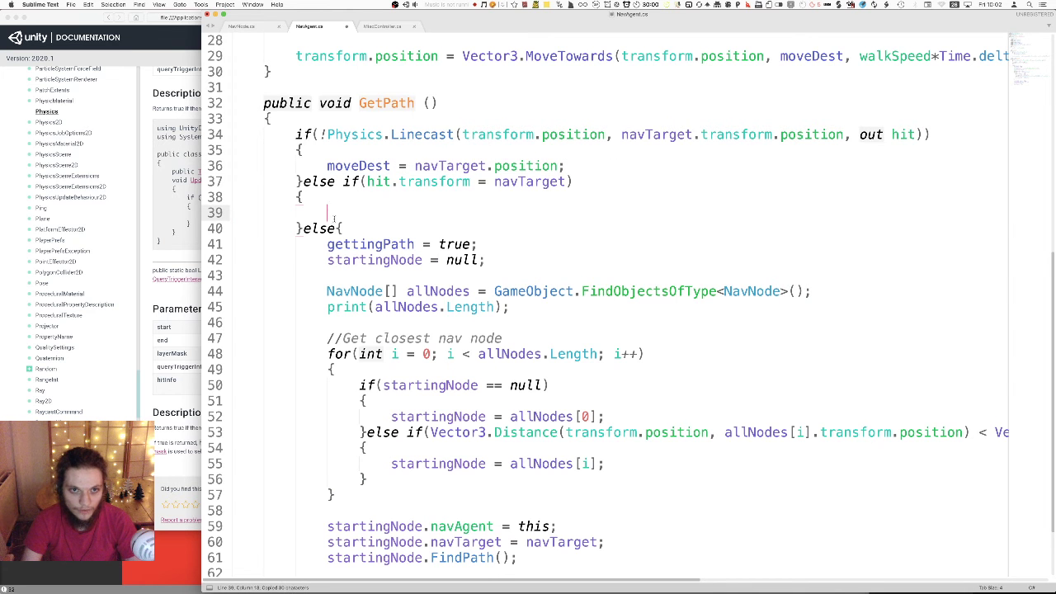
key("ctrl+v")
double_click(329, 181)
left_click(328, 134)
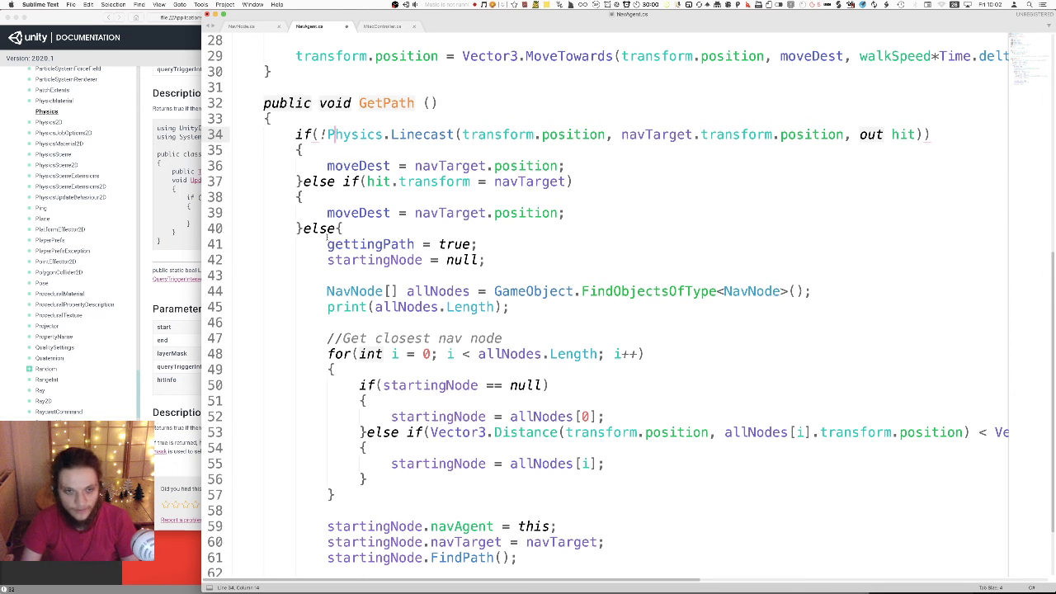
left_click(330, 272)
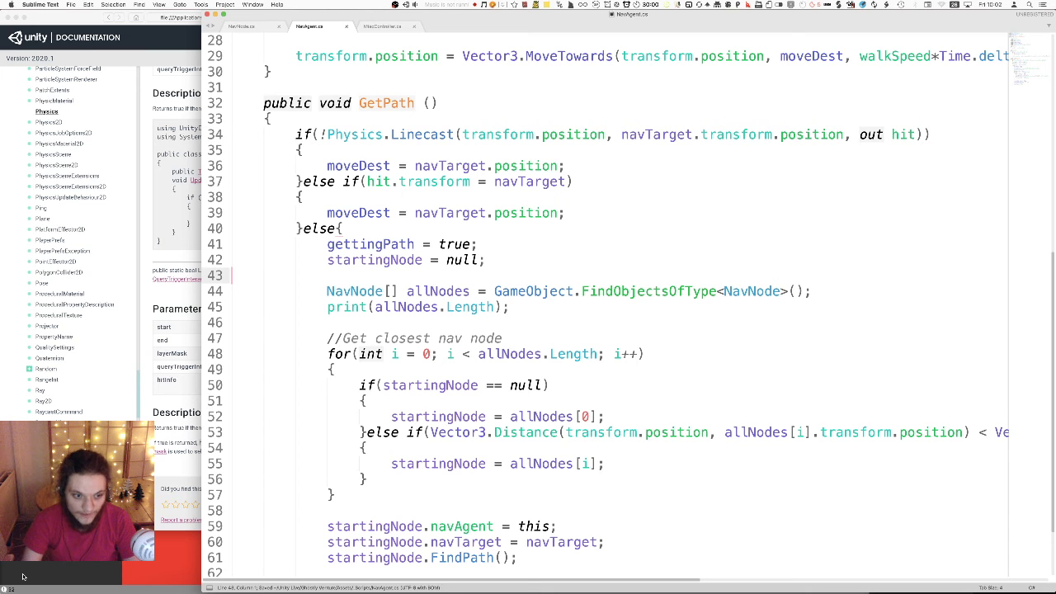
- Check the script's compilation in Unity, then return to Sublime Text, change the else-if condition to hit.transform == navTarget and save
key("super+Tab")
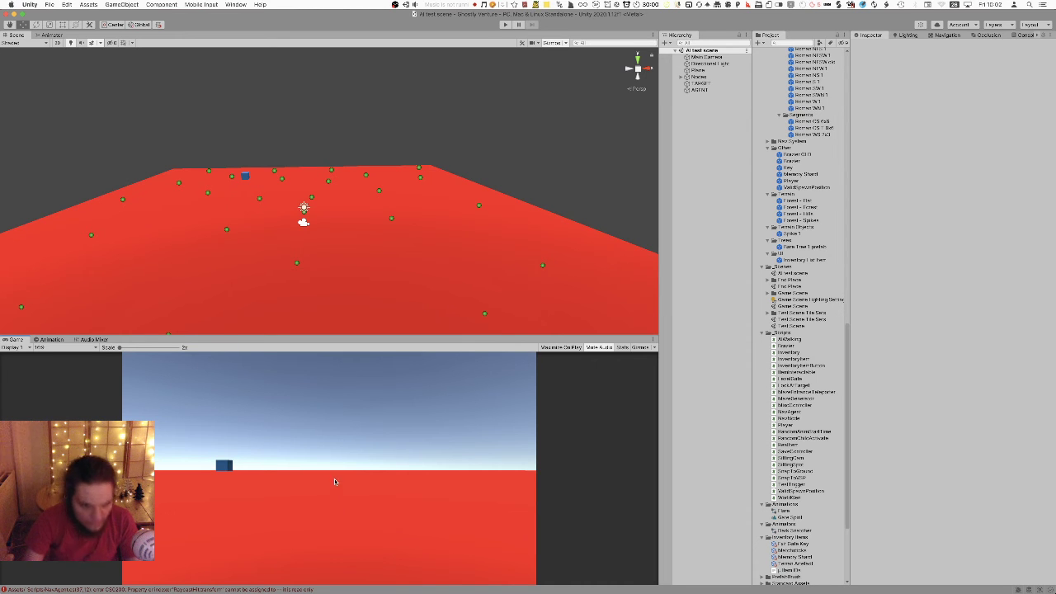
key("super+Tab")
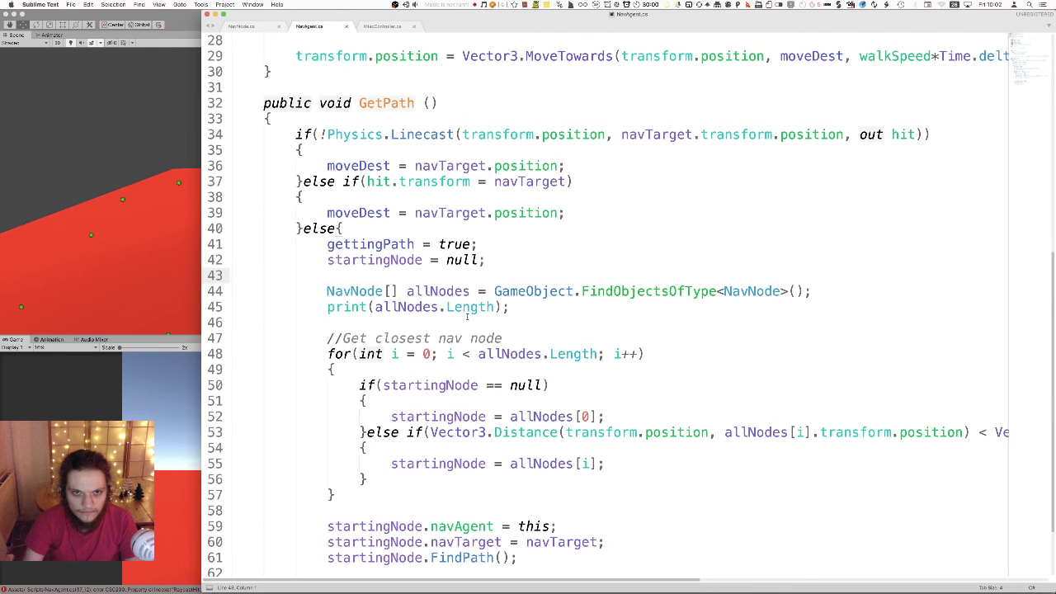
left_click(484, 181)
type("=")
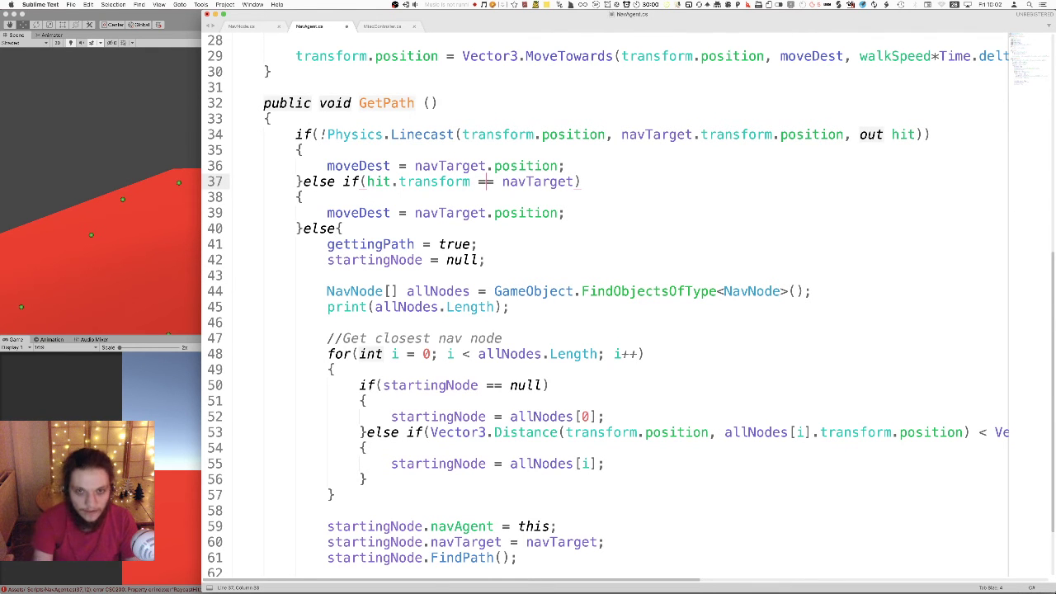
key("super+s")
- Switch to Unity, enable the Box Collider on the TARGET cube, and select the AGENT sphere
key("super+Tab")
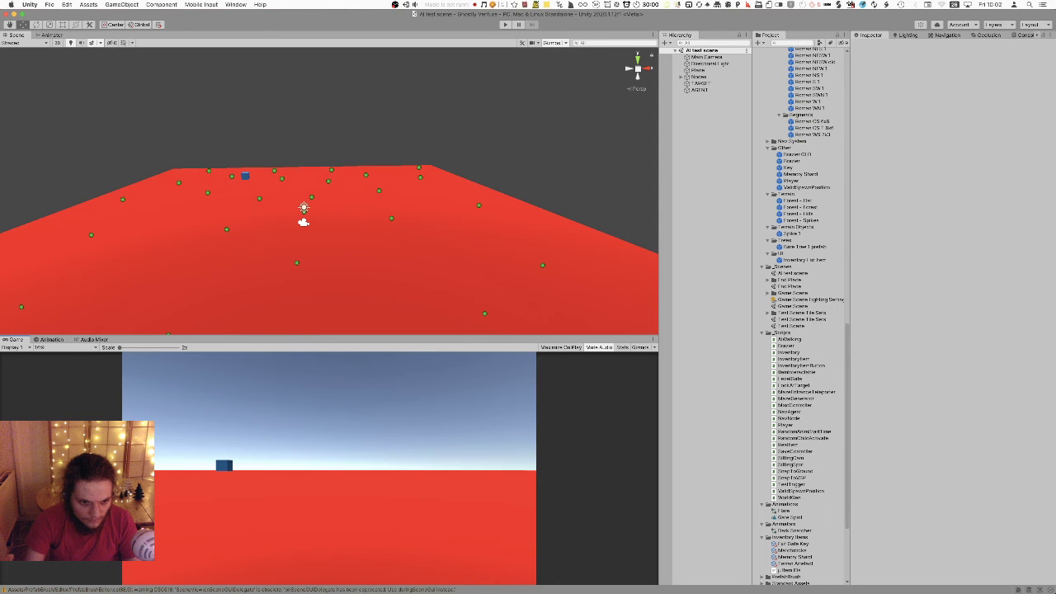
left_click(715, 84)
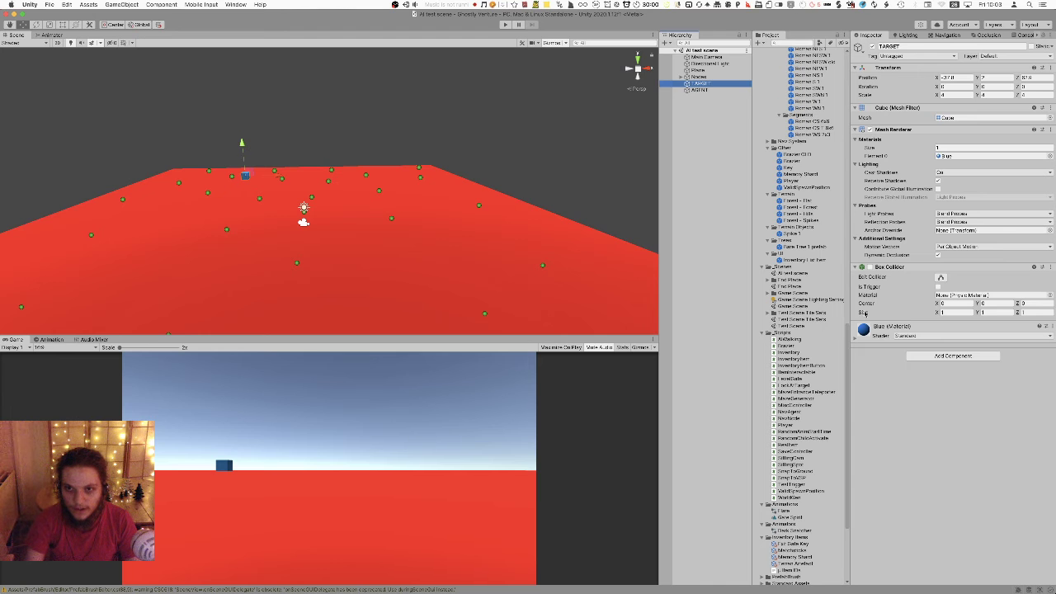
left_click(766, 330)
right_click_drag(549, 148, 547, 172)
left_click(476, 285)
right_click_drag(547, 280, 543, 244)
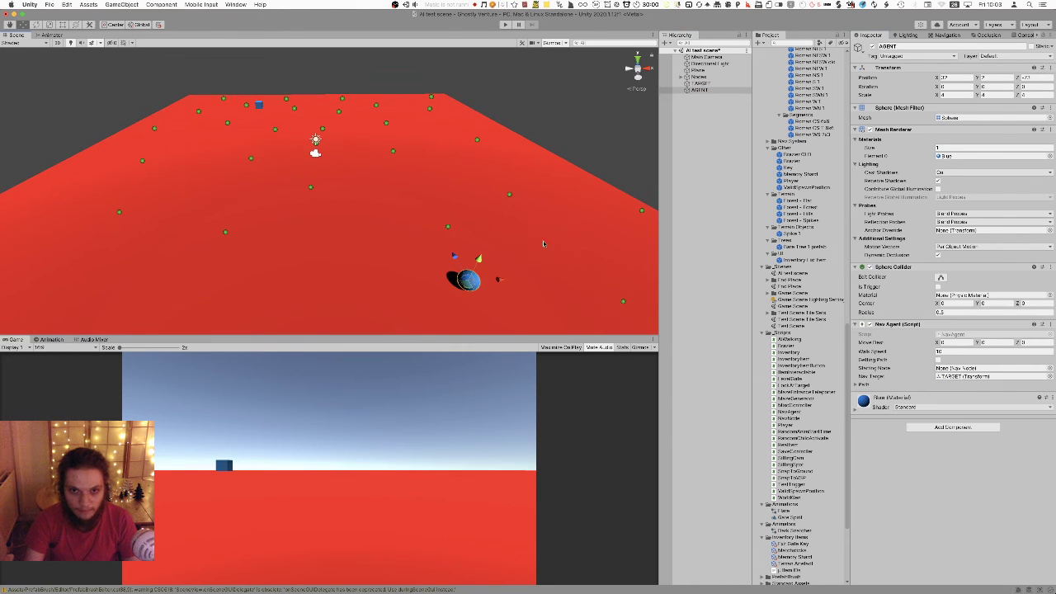
- Play-test the agent's movement, lower the TARGET cube below the plane while the scene runs, and stop play mode
key("super+p")
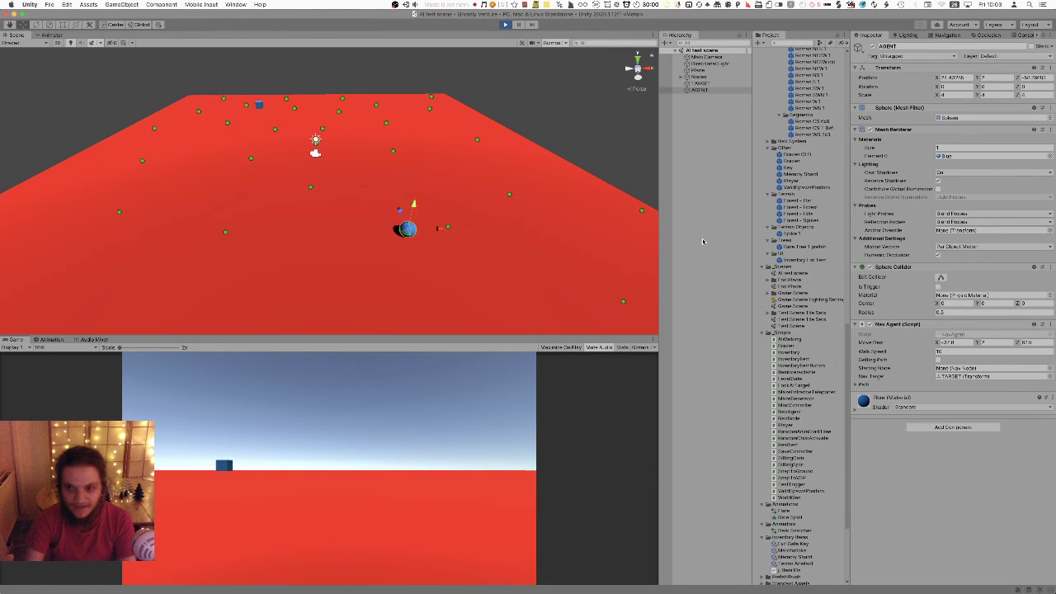
left_click(260, 104)
left_click_drag(253, 70, 264, 134)
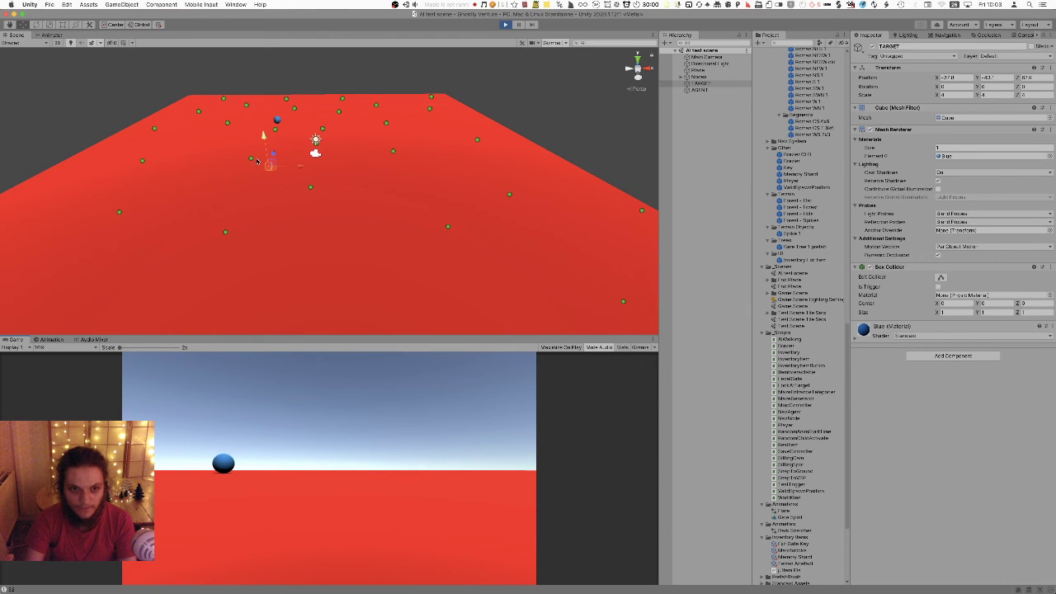
key("super+p")
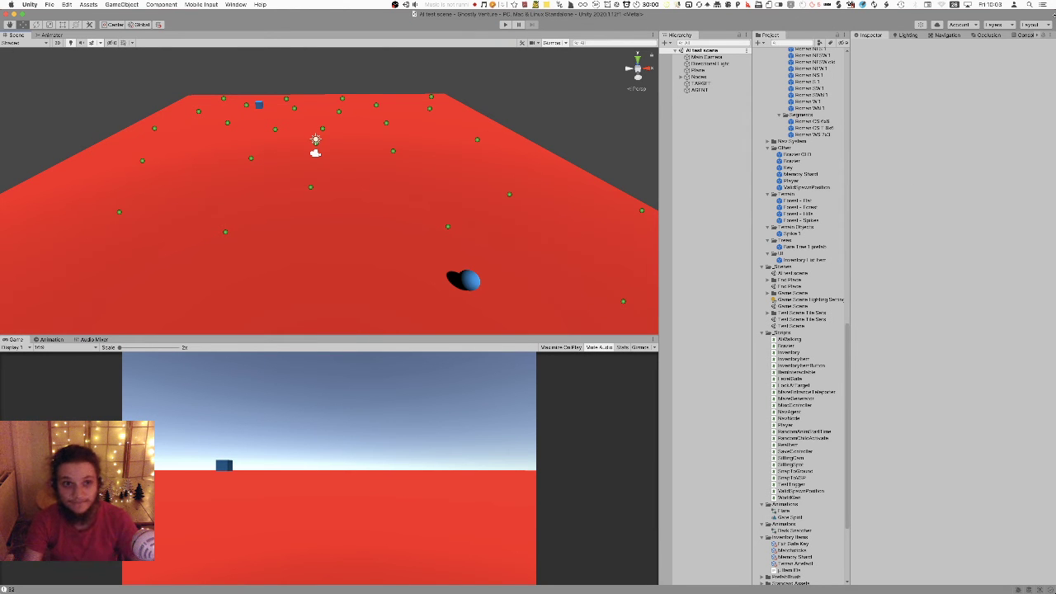
- Return to Sublime Text and open NavNode.cs at the Linecast check in FindPath
key("super+Tab")
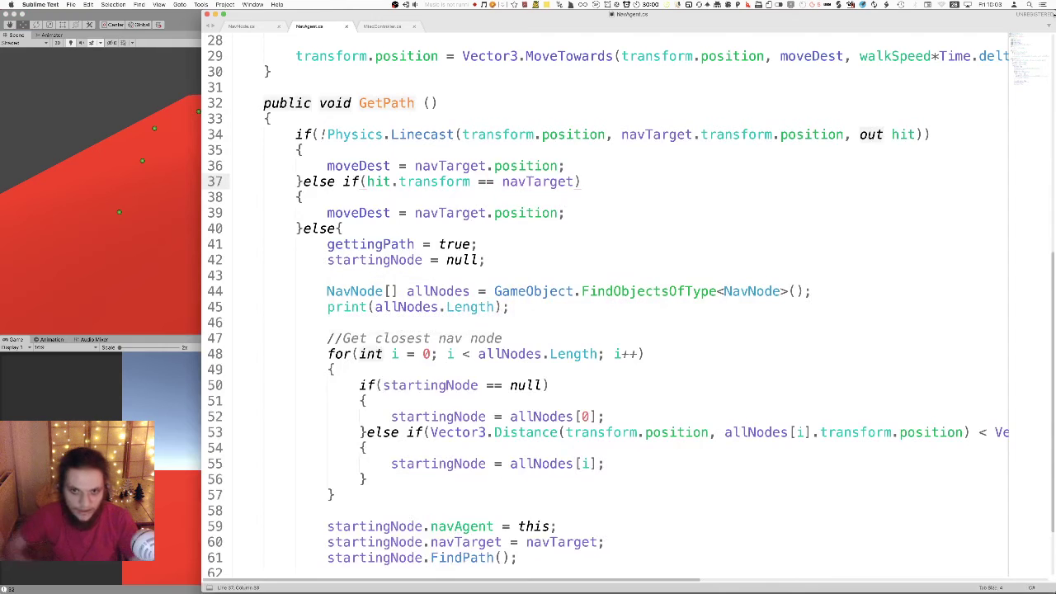
scroll(655, 252, "up", 4)
scroll(655, 253, "up", 1)
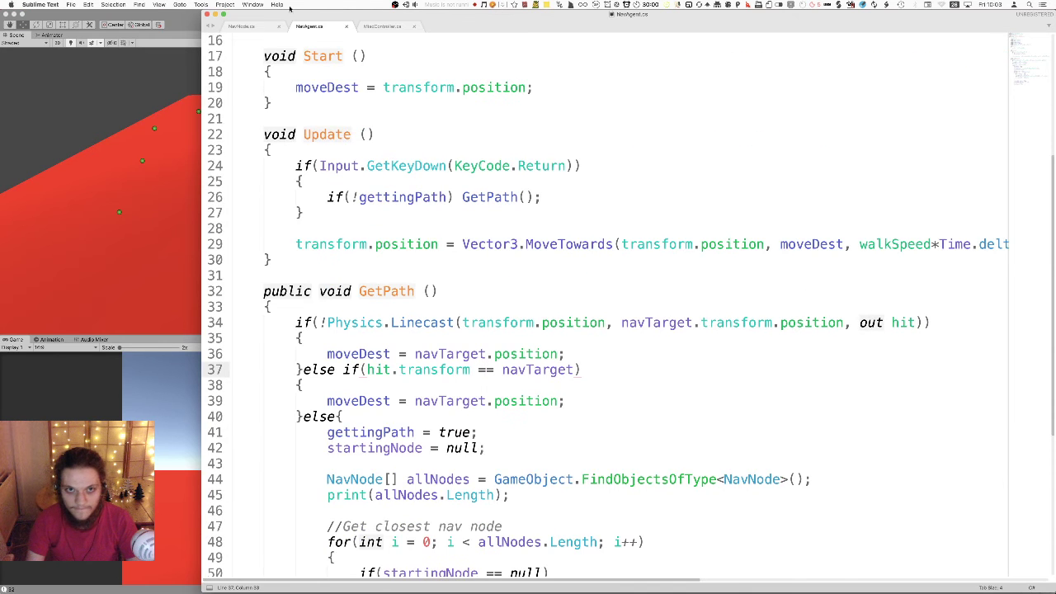
left_click(242, 27)
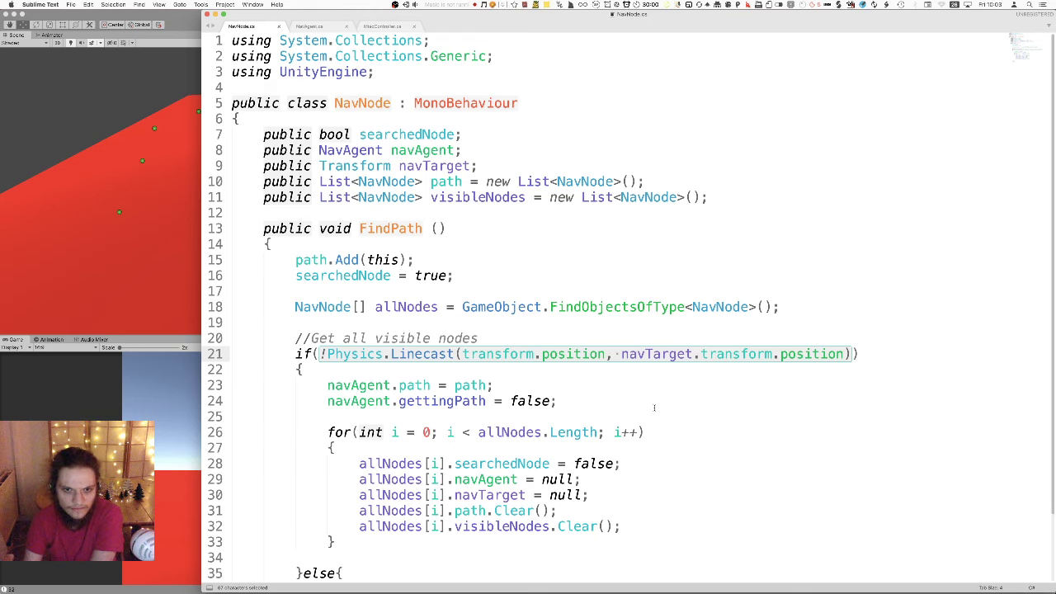
scroll(654, 408, "down", 3)
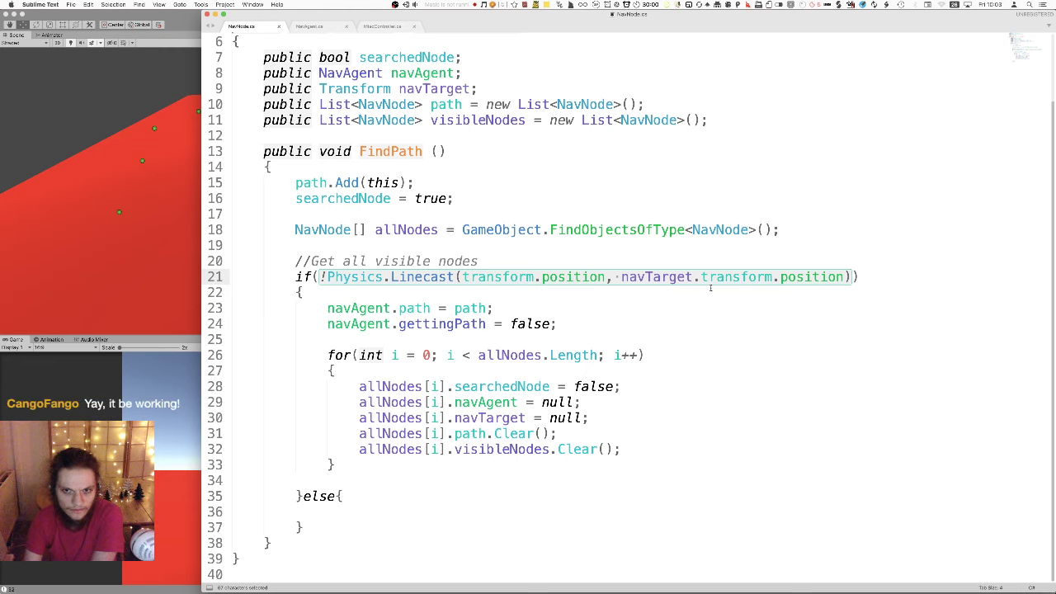
left_click_drag(335, 465, 326, 307)
key("super+c")
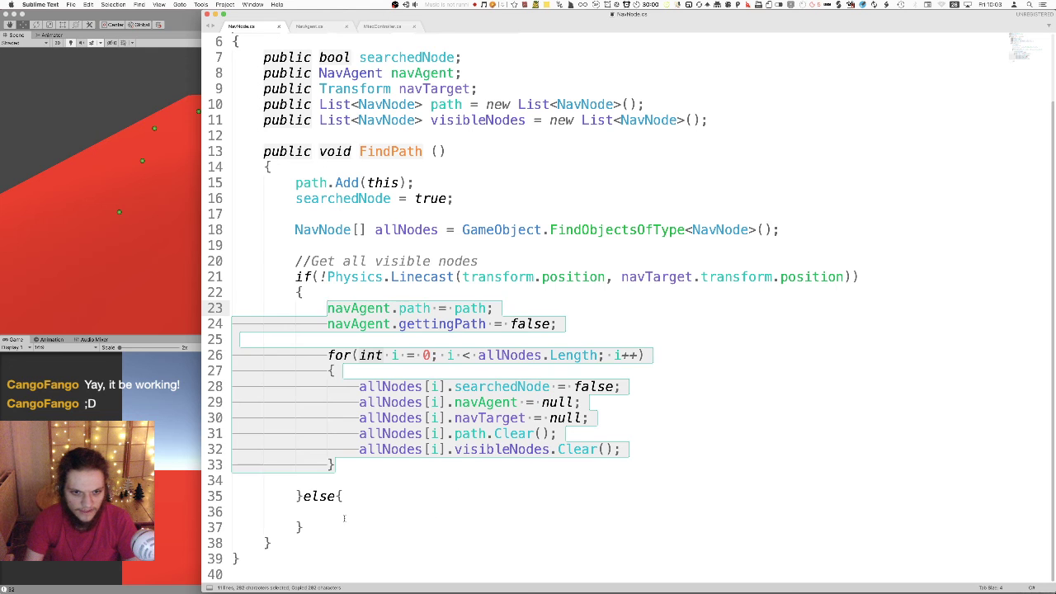
left_click(345, 519)
key("super+v")
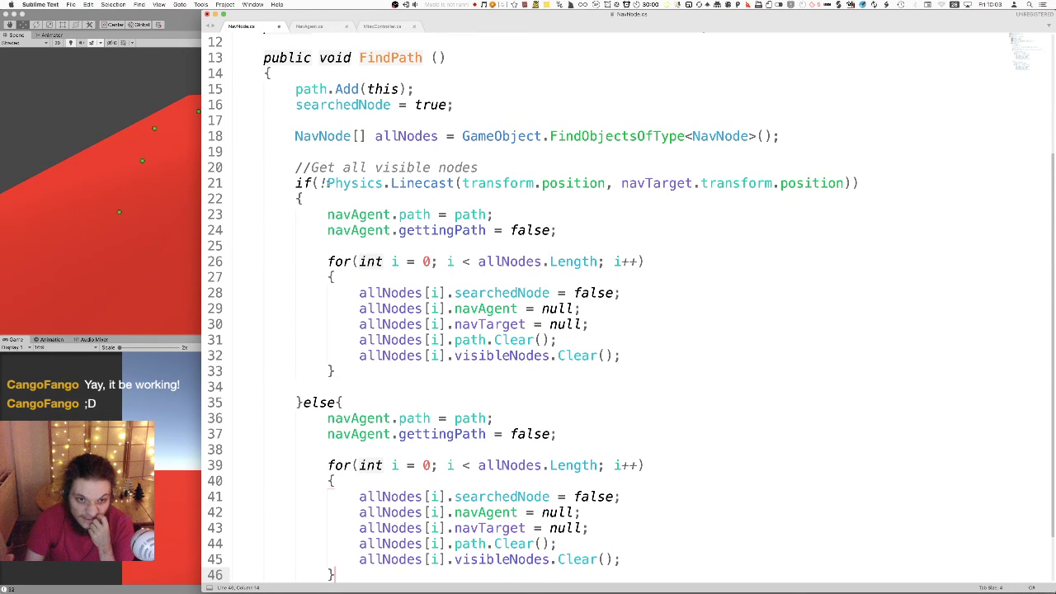
left_click_drag(328, 183, 851, 183)
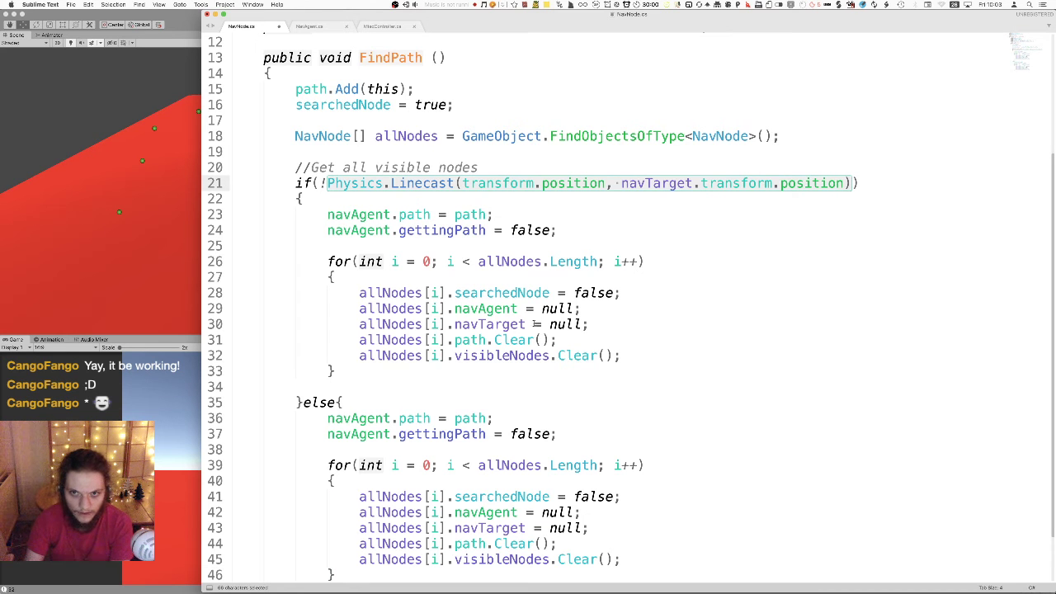
left_click_drag(335, 372, 336, 214)
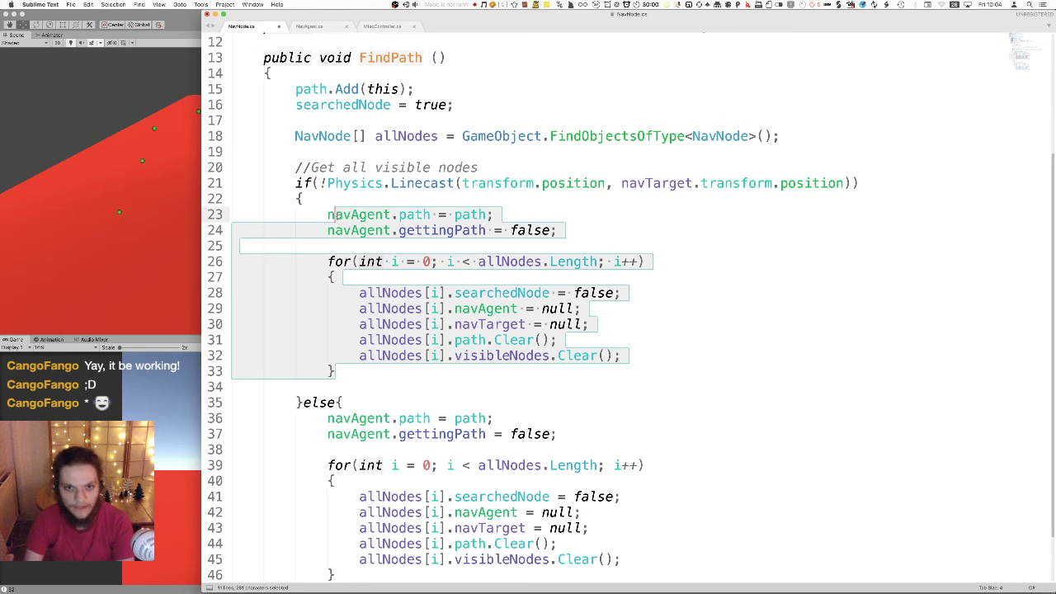
key("super+z")
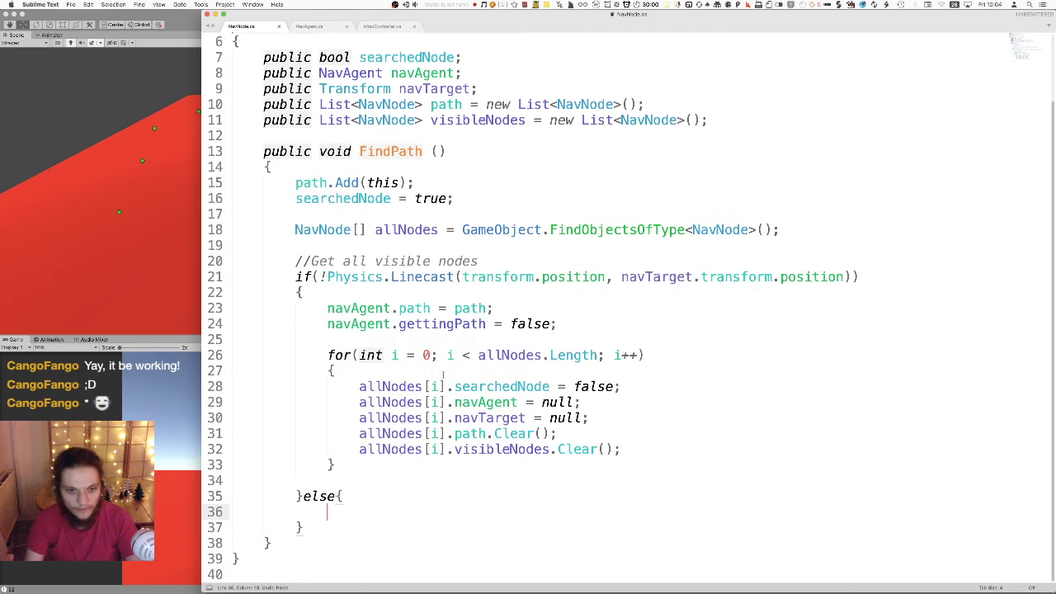
left_click(406, 369)
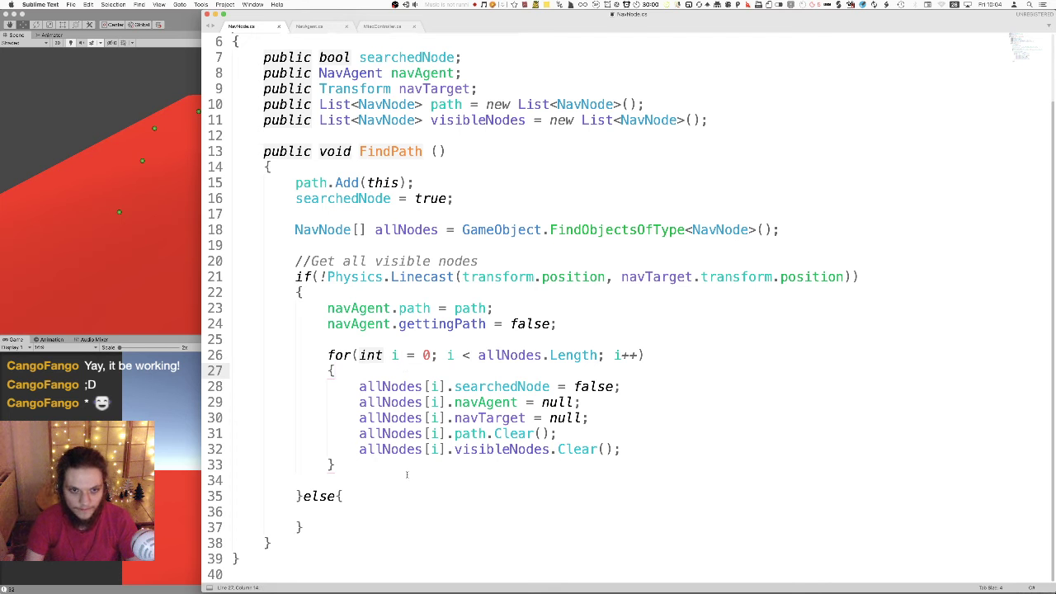
left_click(366, 467)
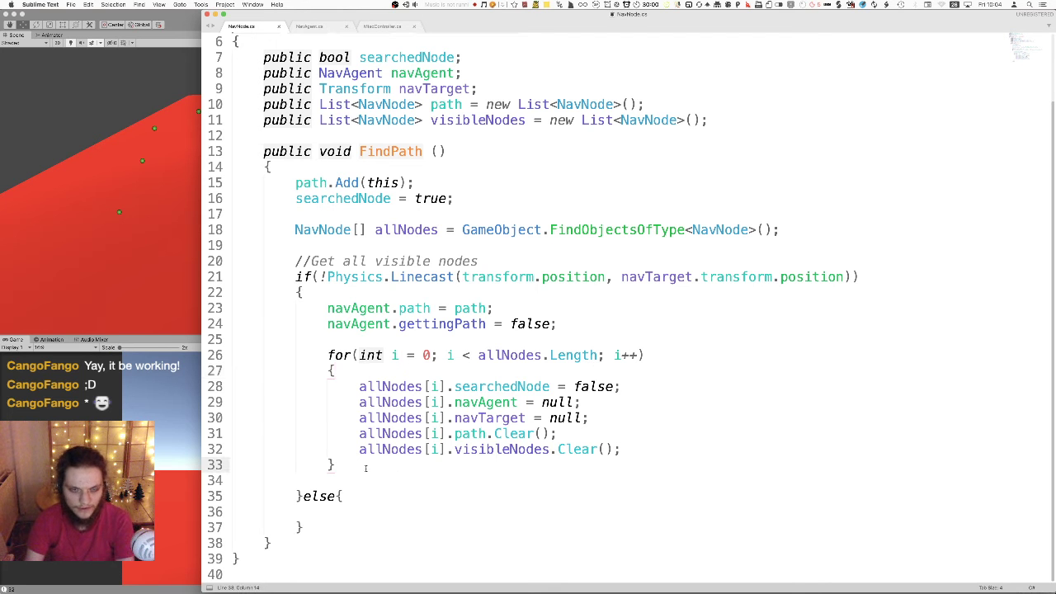
- Add a comma after navTarget.transform.position in FindPath's Linecast call and copy the RaycastHit hit; declaration from NavAgent.cs
left_click(844, 276)
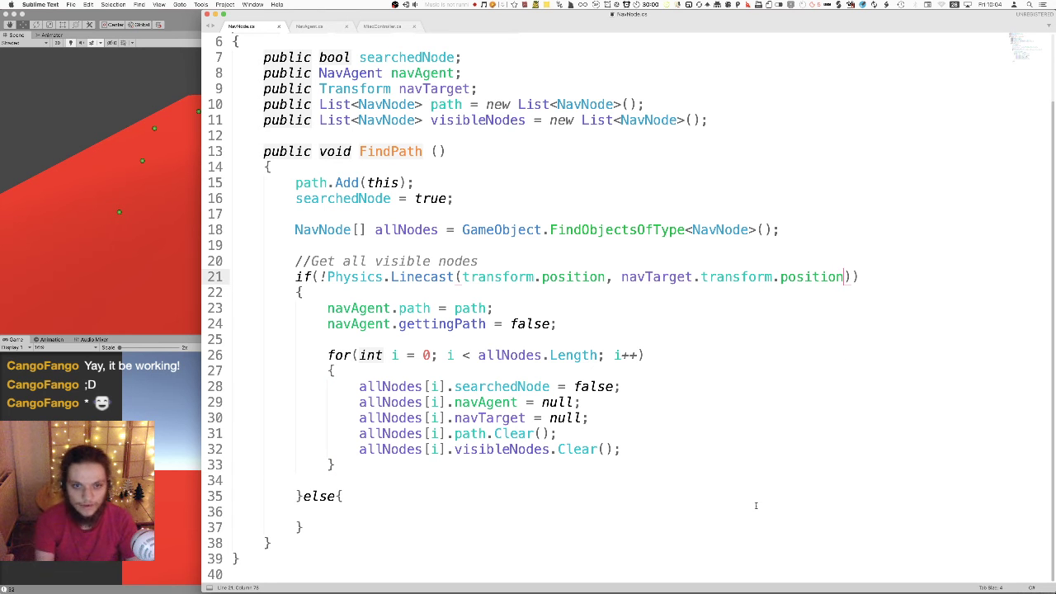
type(",")
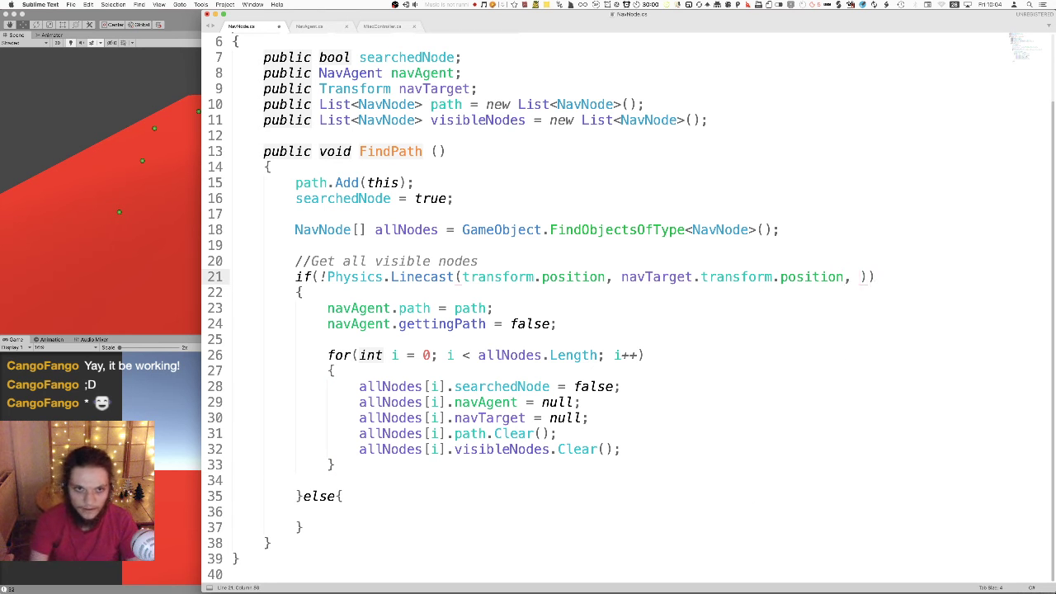
scroll(517, 266, "up", 2)
left_click(304, 27)
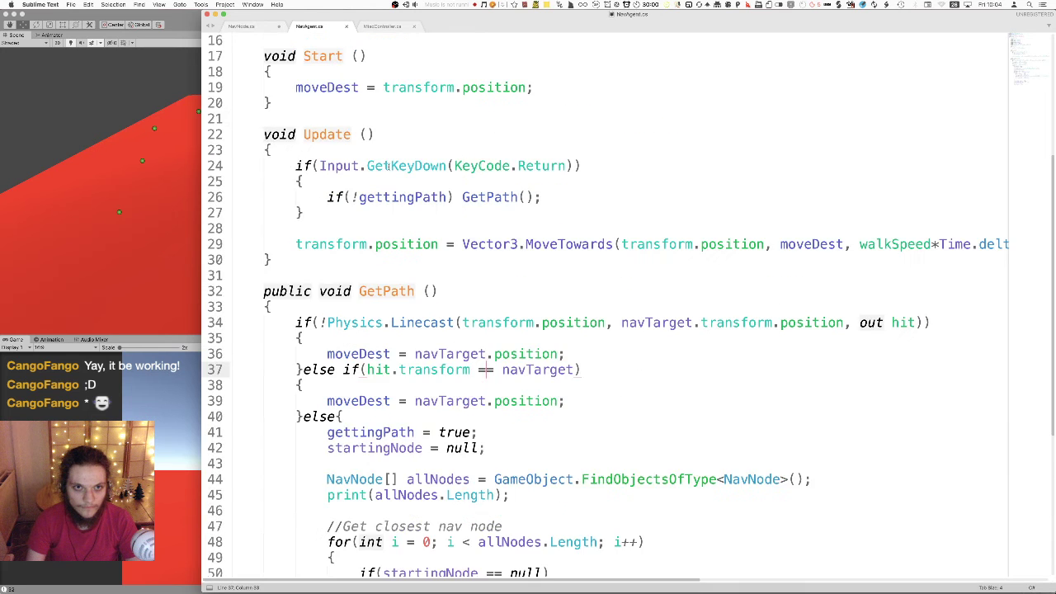
scroll(433, 239, "up", 5)
left_click_drag(416, 141, 263, 136)
key("super+c")
- Paste RaycastHit hit; as the first field of the NavNode class, followed by a blank line, and save
left_click(244, 27)
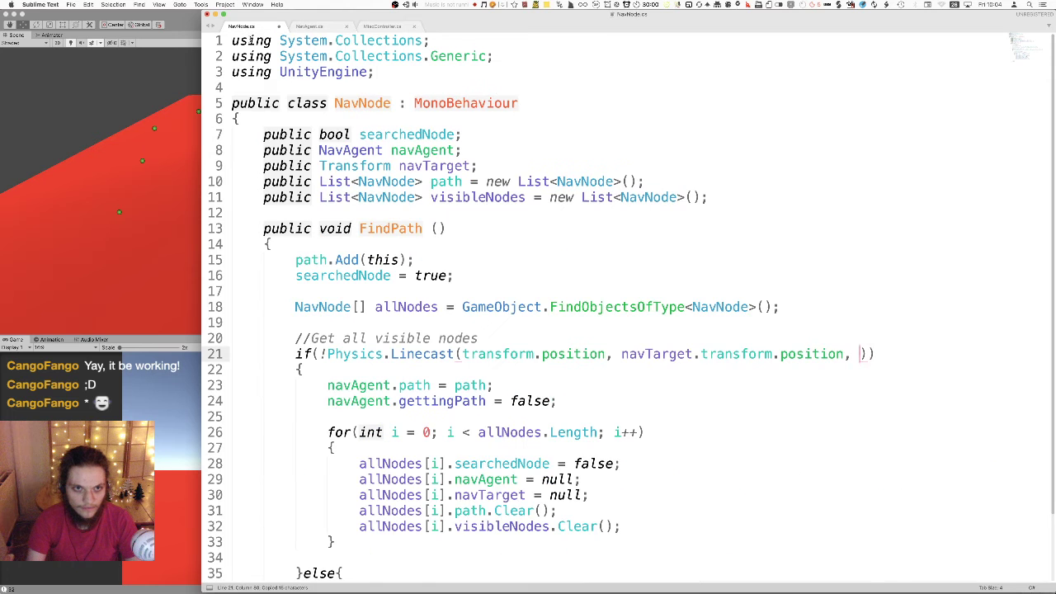
left_click(387, 115)
key("Return")
key("Return")
key("Tab")
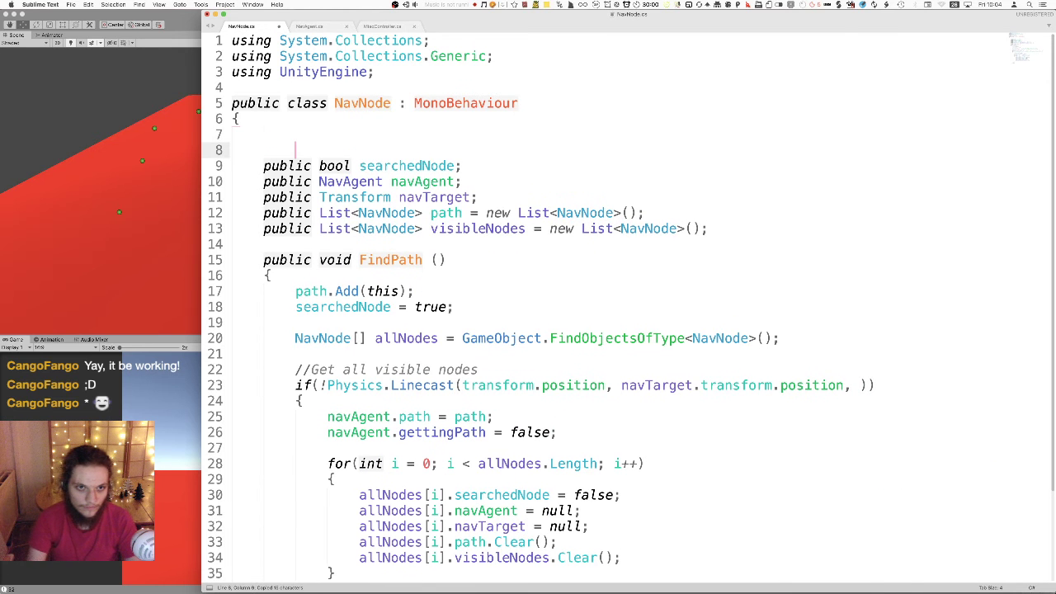
key("BackSpace")
key("Up")
key("super+v")
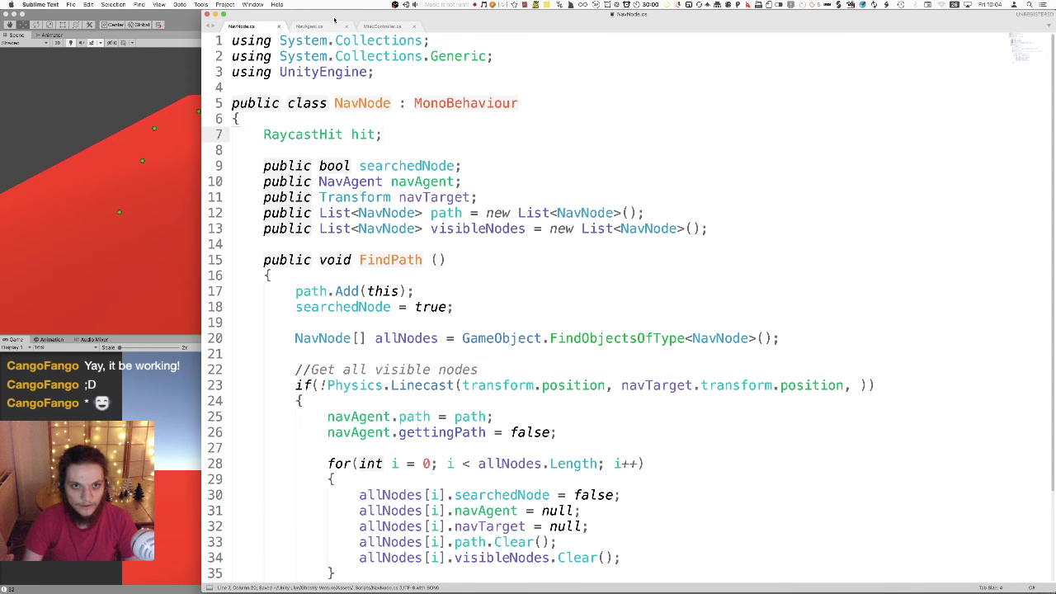
- Copy the out hit argument from NavAgent.cs's Linecast into the FindPath Linecast in NavNode.cs and save
key("super+alt+Right")
scroll(928, 470, "down", 7)
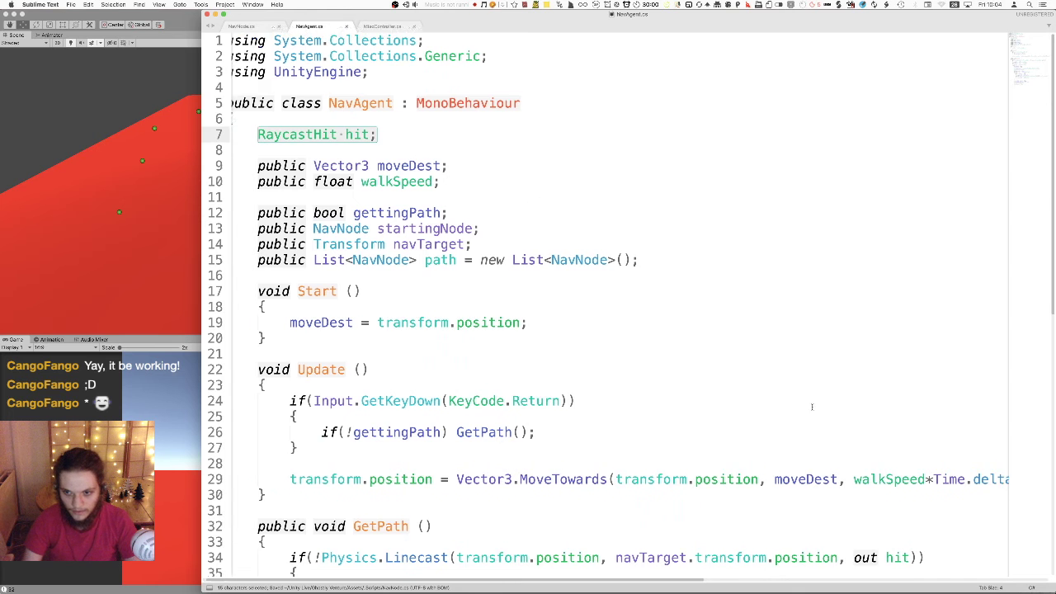
left_click_drag(916, 229, 846, 229)
key("super+c")
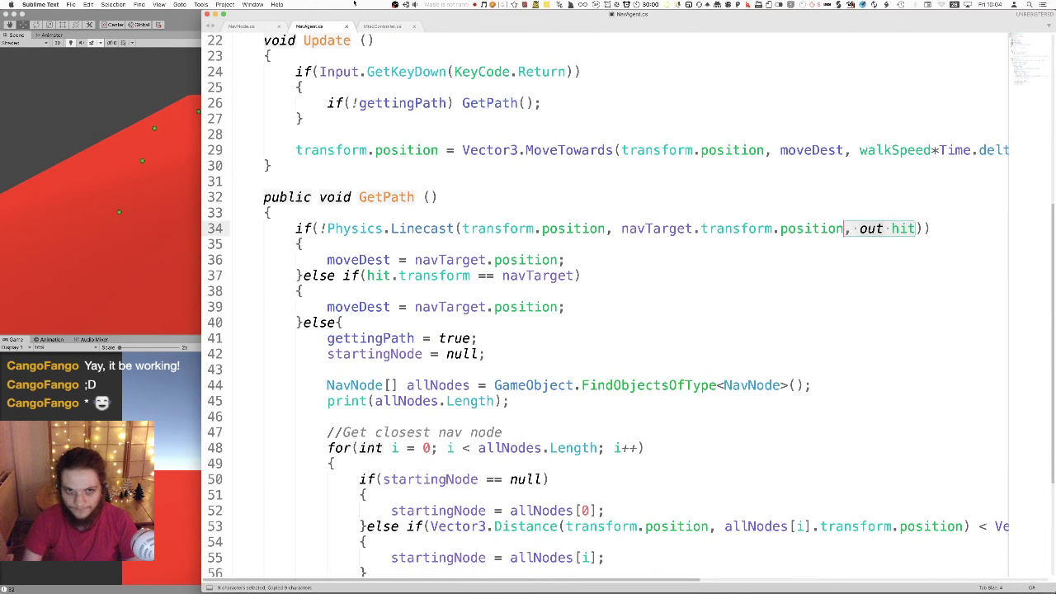
left_click(263, 27)
left_click(851, 385)
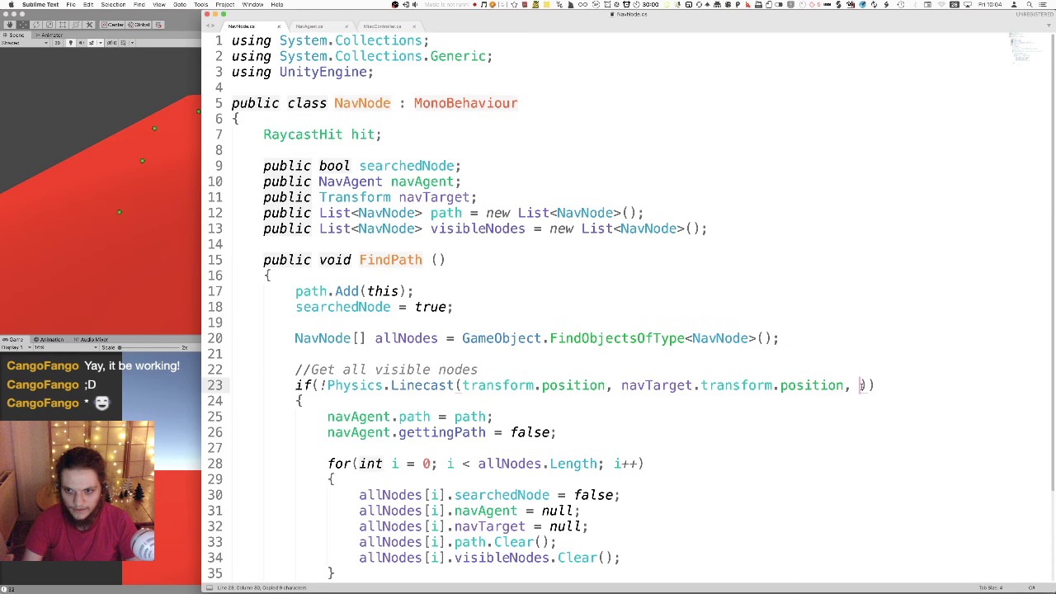
key("super+v")
key("super+s")
- Add an empty void FoundTarget () method with its own braced body below FindPath in NavNode.cs
scroll(505, 439, "down", 4)
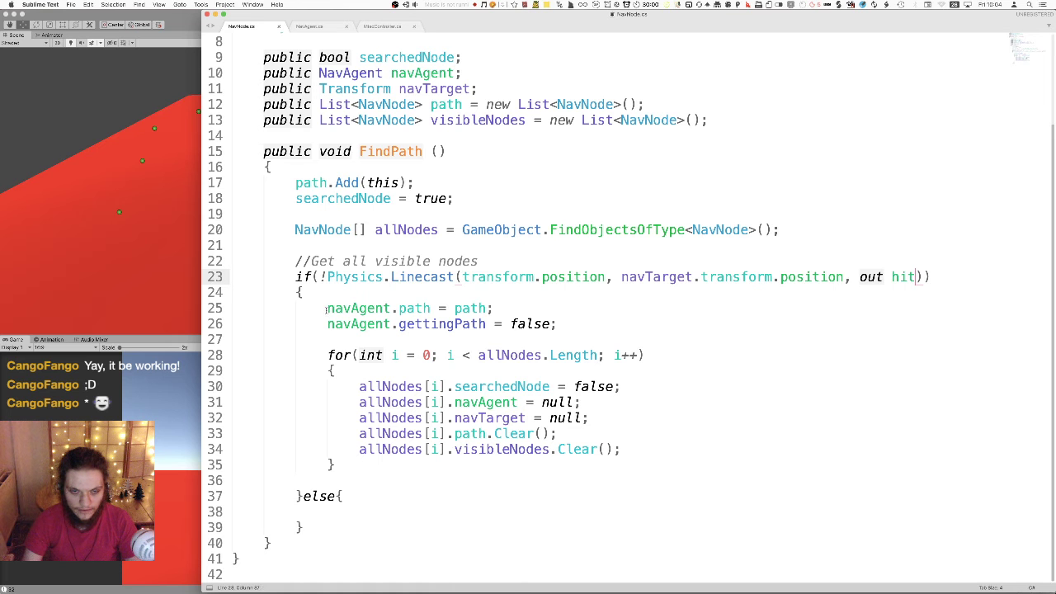
left_click_drag(314, 277, 946, 280)
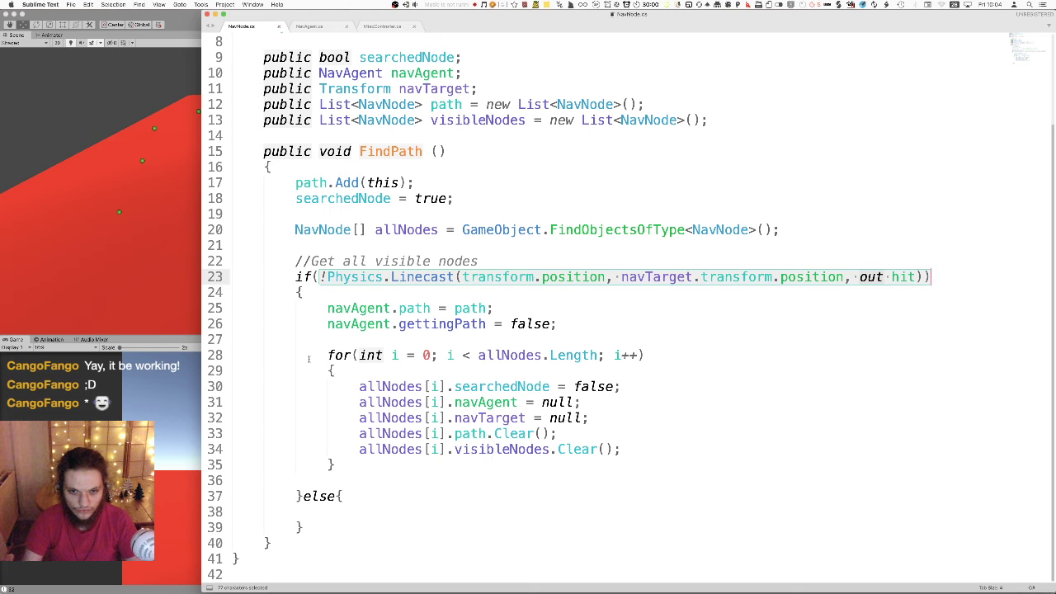
left_click(272, 542)
key("Return")
key("Return")
type("void")
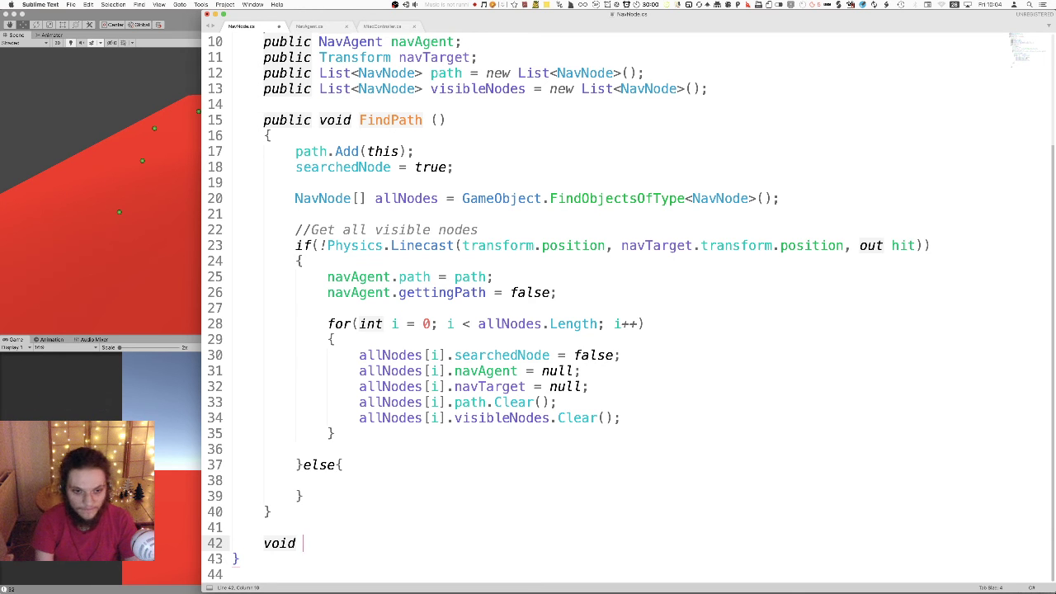
type("Found")
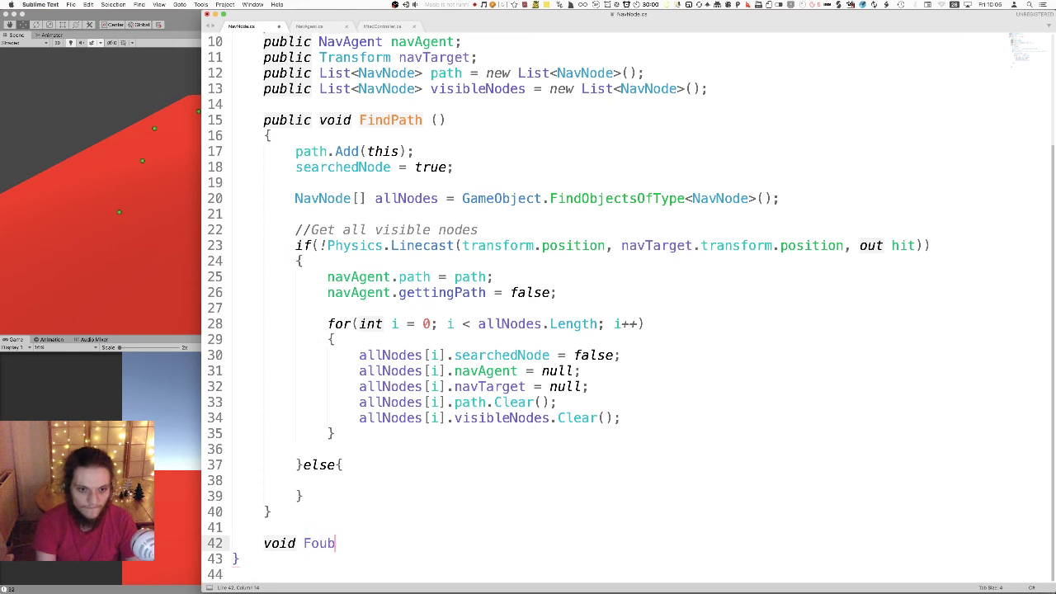
type("Tar")
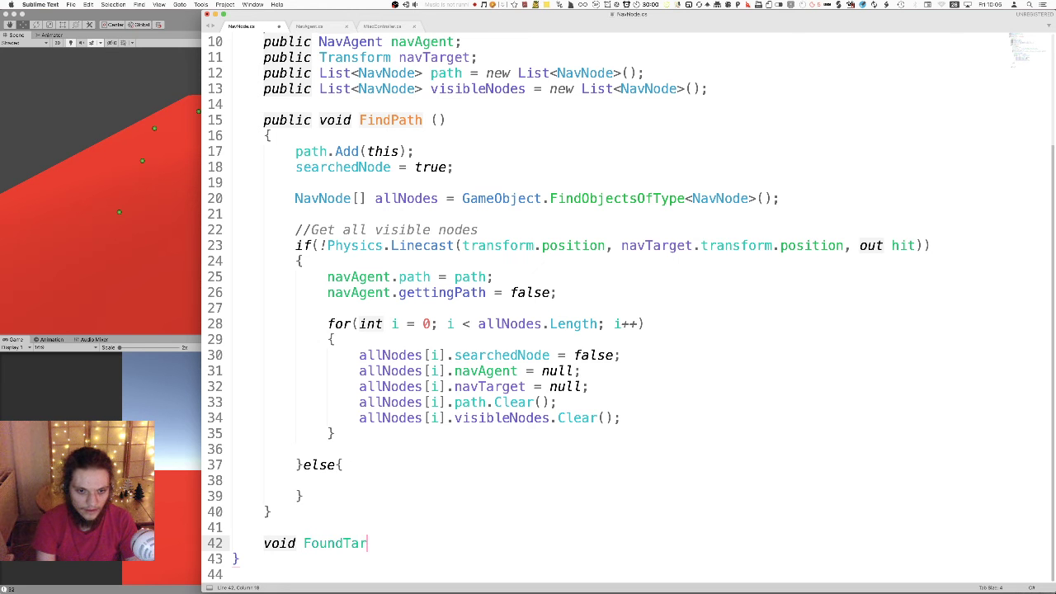
type("get ()")
key("Return")
type("{")
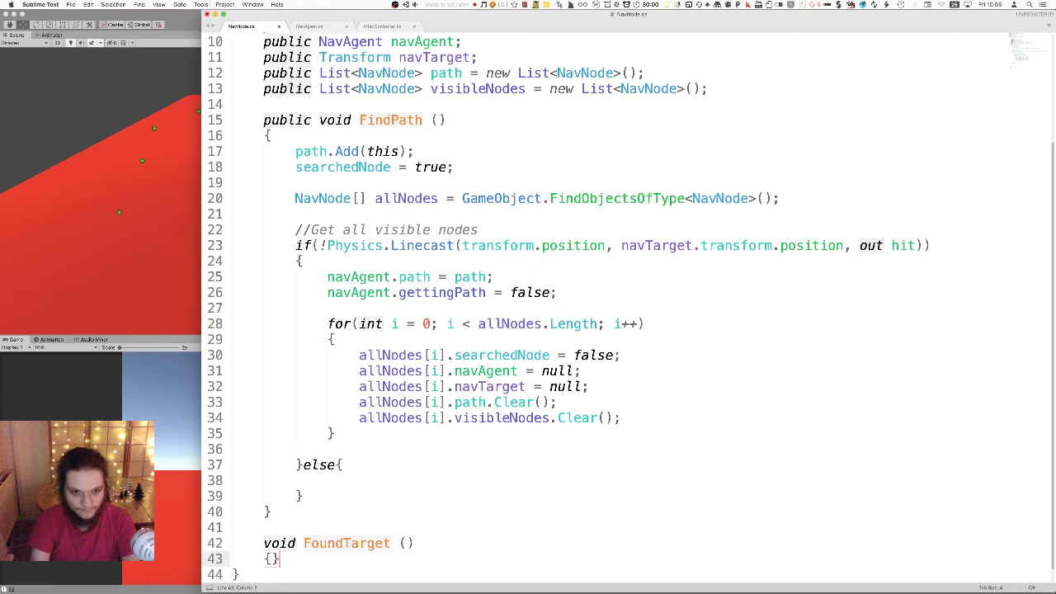
key("Return")
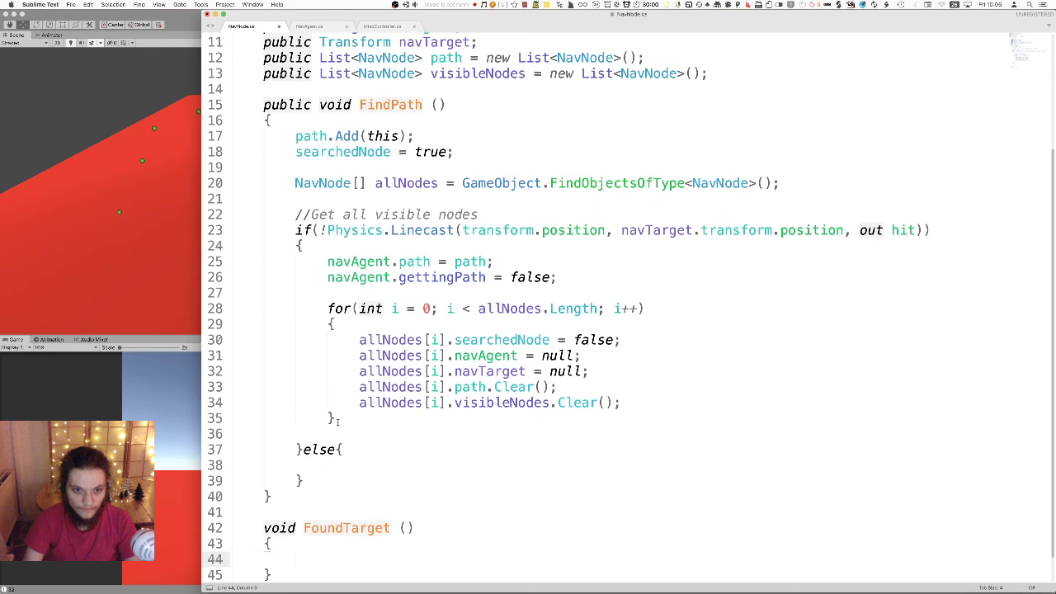
- Copy the navAgent assignments and the node-resetting for loop from FindPath's Linecast branch into the body of FoundTarget
left_click_drag(335, 419, 325, 260)
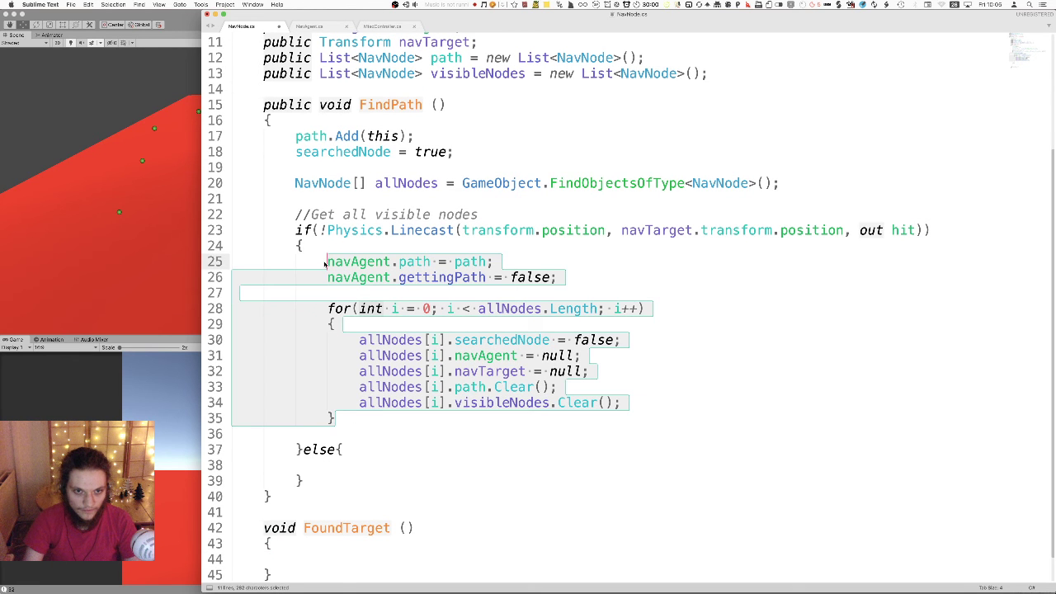
left_click(304, 570)
left_click(308, 559)
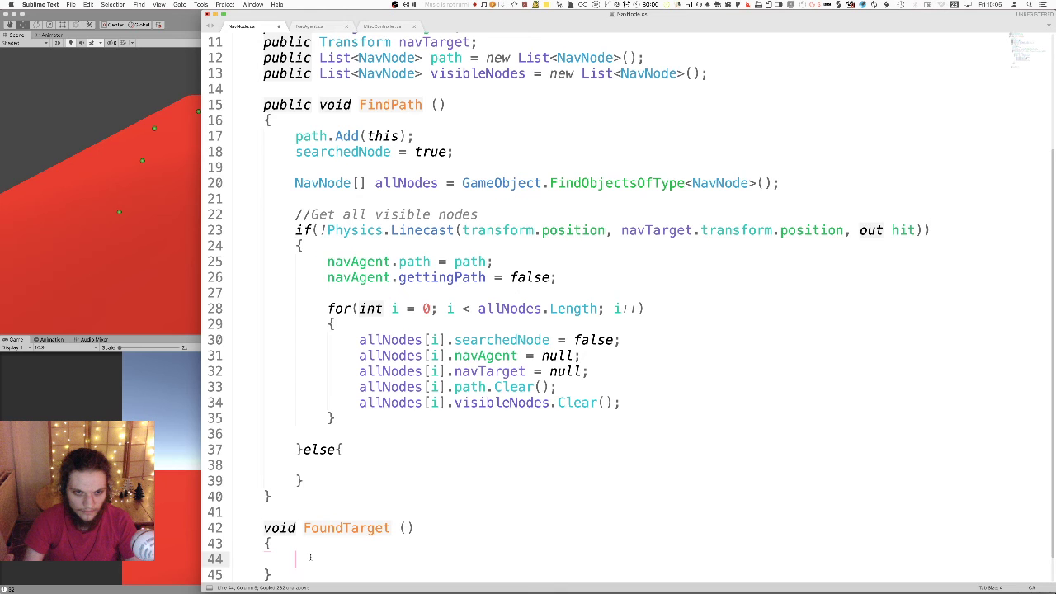
key("super+v")
scroll(372, 302, "down", 1)
scroll(372, 302, "up", 2)
- Replace the original code in FindPath's Linecast branch with a FoundTarget(); call and remove the blank line before the else
left_click_drag(334, 324, 325, 172)
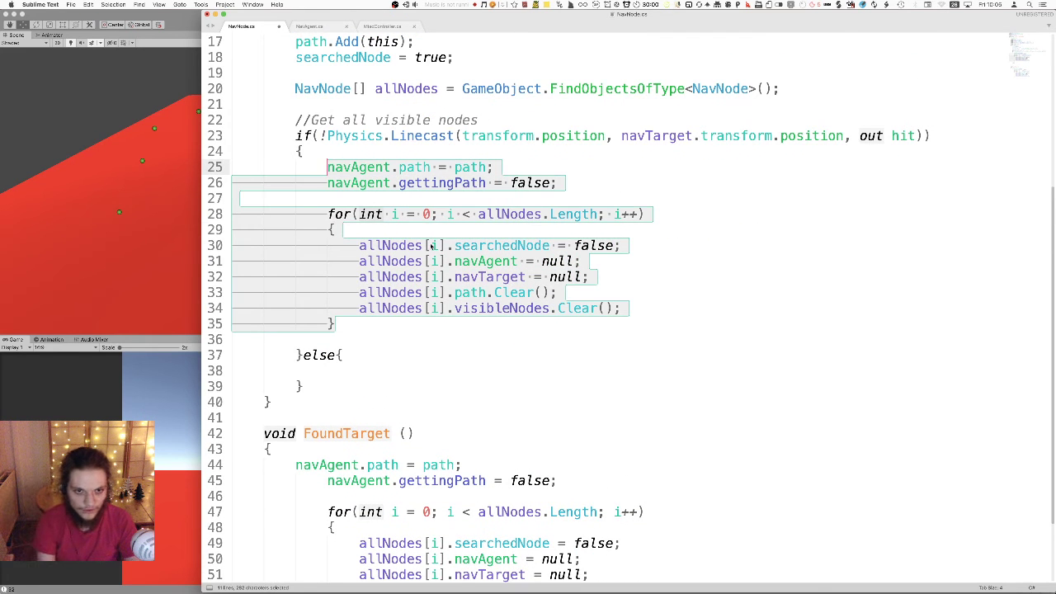
type("Fou")
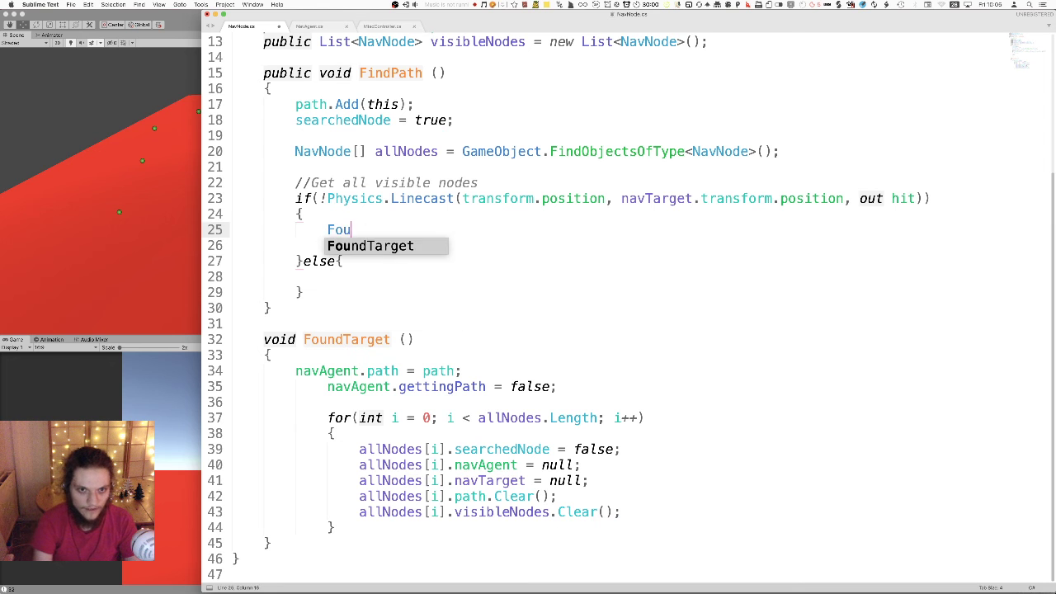
type("ndTarget();")
key("Delete")
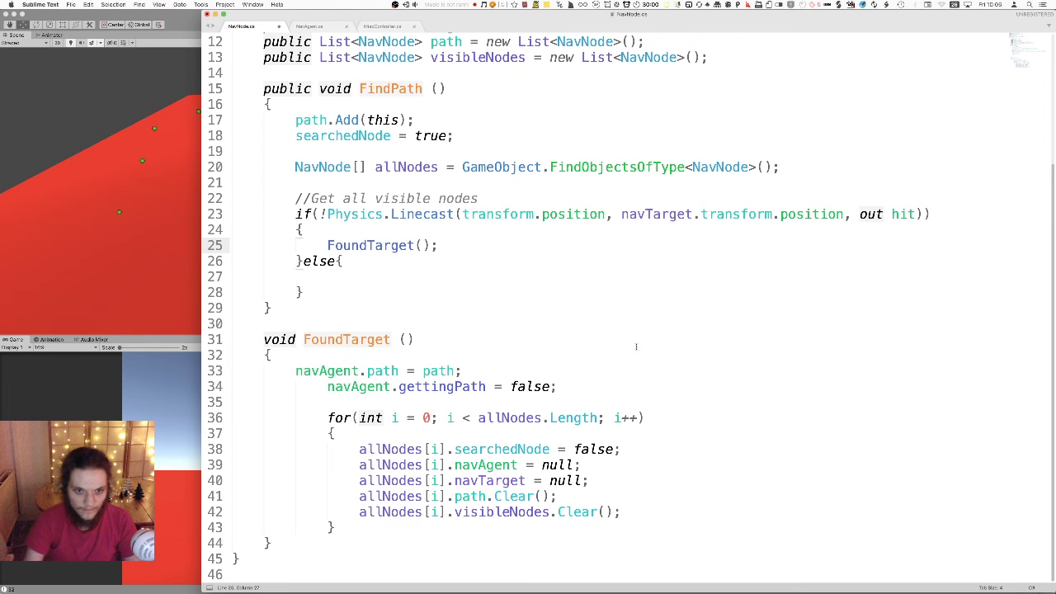
- Outdent the copied lines in FoundTarget by one level, from the gettingPath assignment to the loop's closing brace, and save
left_click(299, 391)
key("BackSpace")
left_click(308, 417)
key("BackSpace")
left_click(310, 435)
key("BackSpace")
left_click(316, 454)
key("BackSpace")
key("Down")
key("BackSpace")
key("Down")
key("BackSpace")
key("Down")
key("BackSpace")
key("Down")
key("BackSpace")
key("Down")
key("BackSpace")
key("super+s")
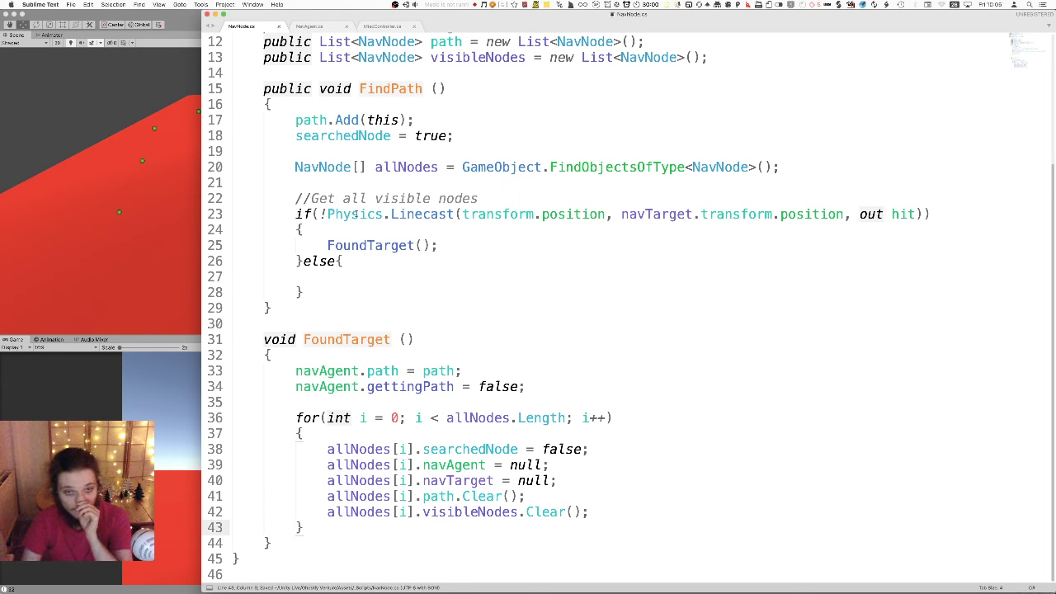
- Turn FindPath's else into an else if() with its opening brace on its own line, and add an empty else block after it
left_click_drag(328, 215, 922, 214)
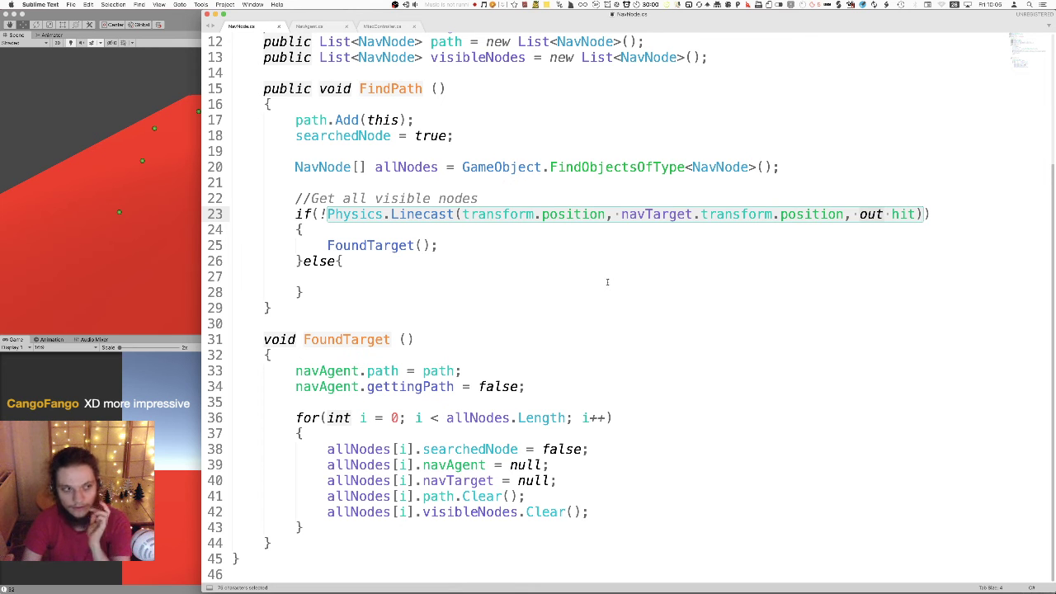
left_click(335, 260)
type("if()")
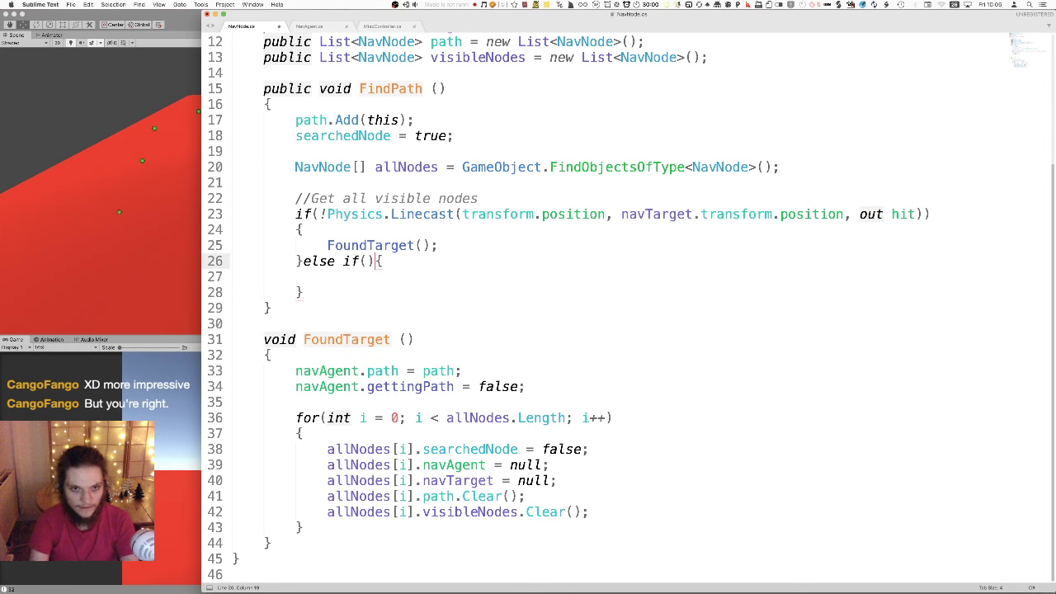
key("Return")
key("BackSpace")
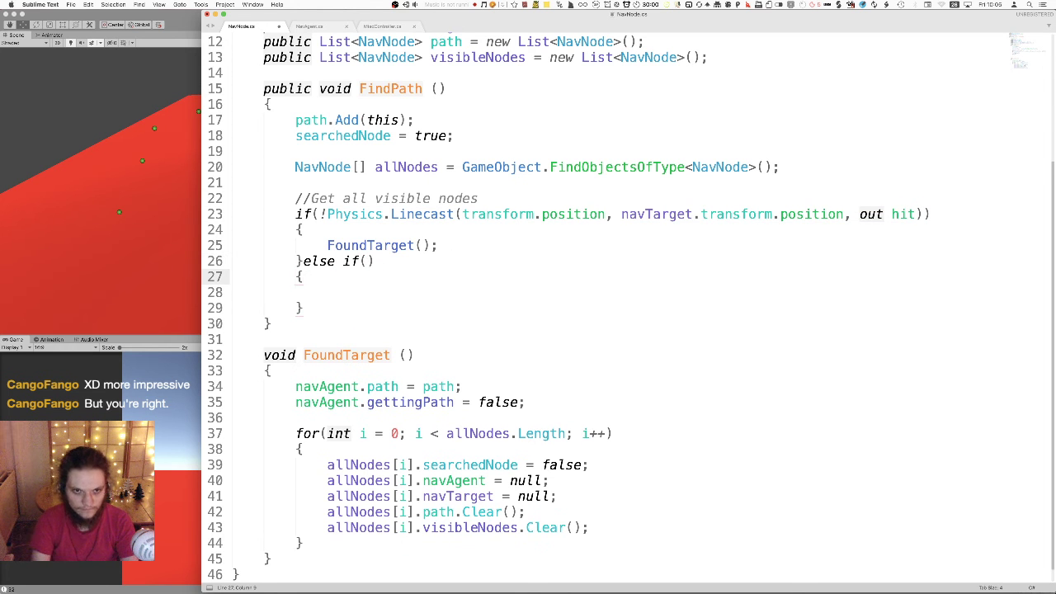
key("Down")
key("Down")
type("else{")
key("Return")
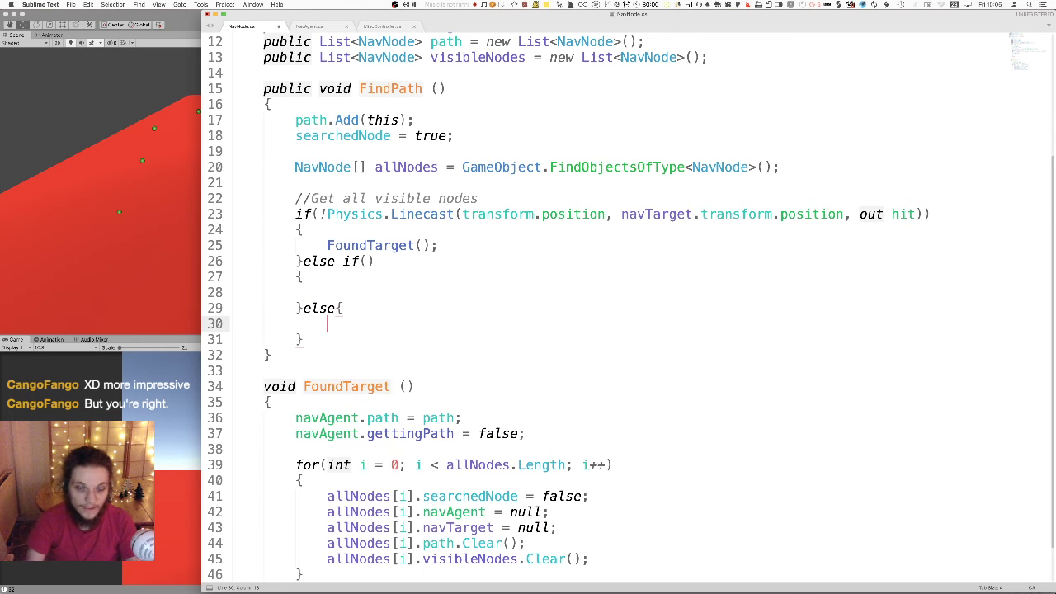
left_click(367, 261)
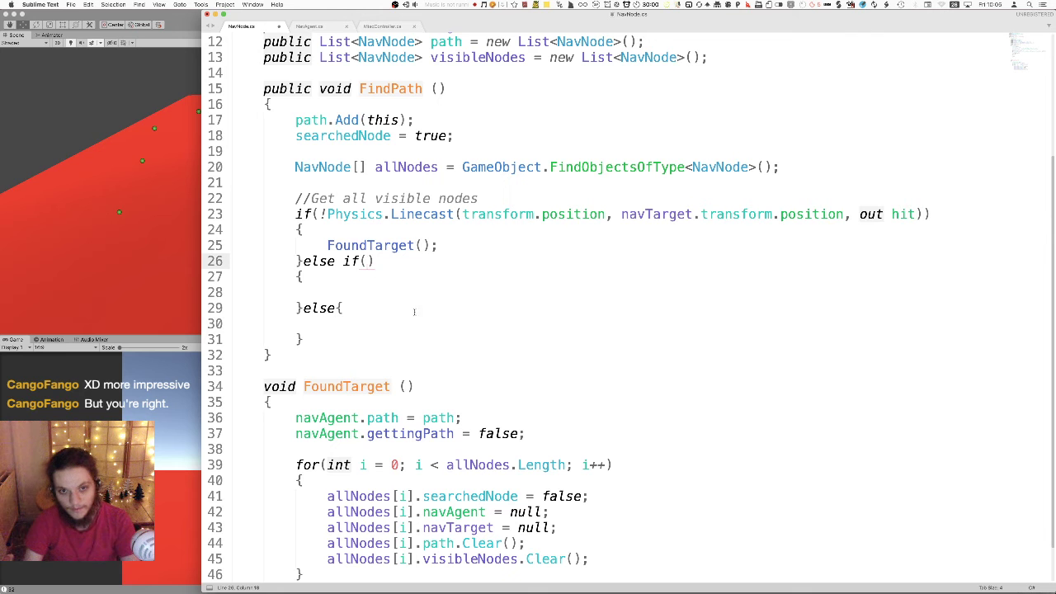
type("out.")
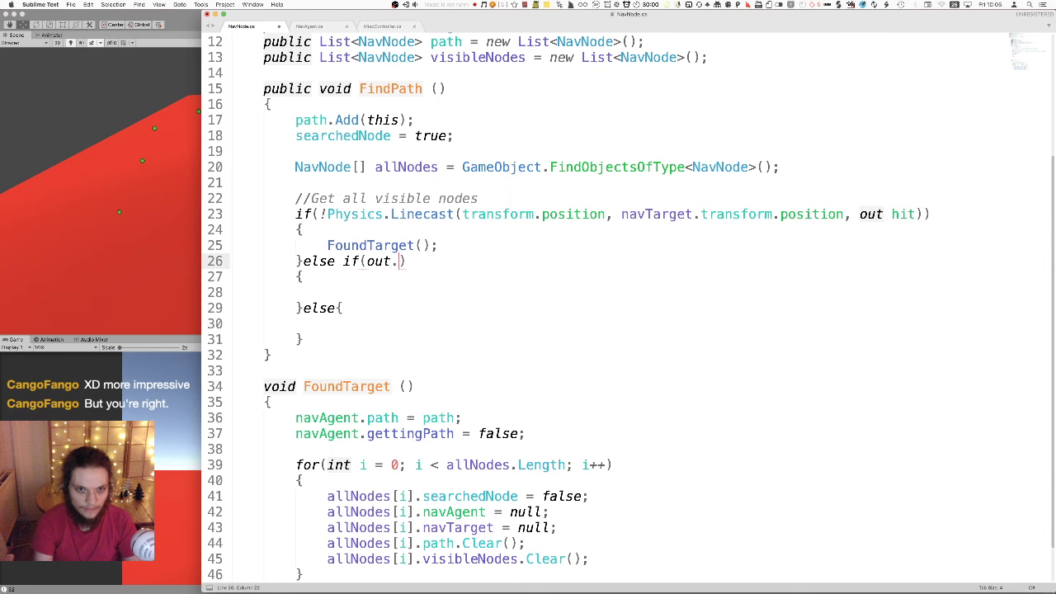
type("t")
key("Return")
key("BackSpace")
key("BackSpace")
key("BackSpace")
key("BackSpace")
key("BackSpace")
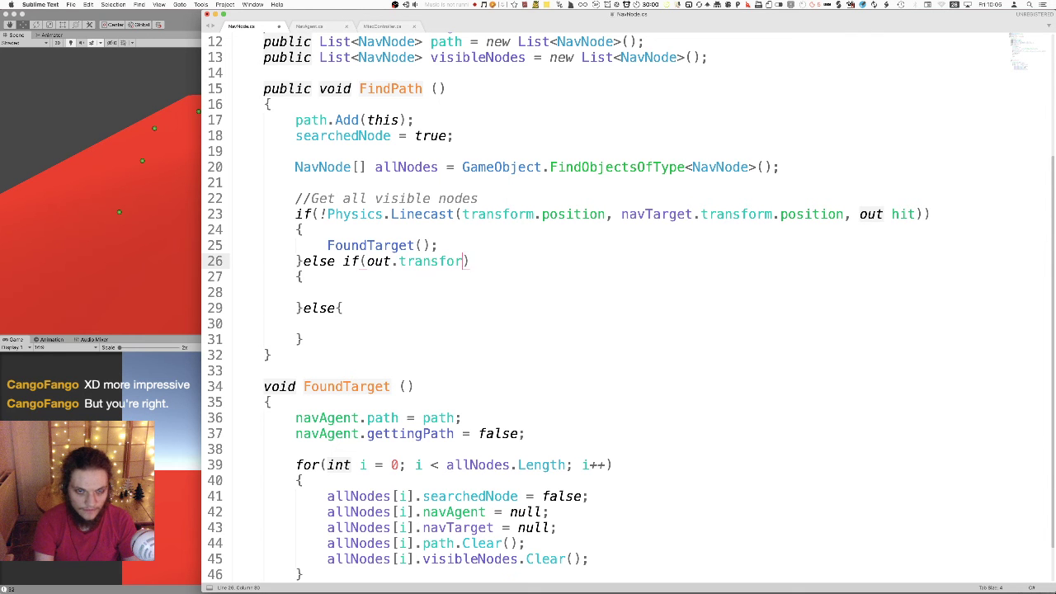
key("BackSpace")
key("BackSpace")
key("BackSpace")
key("BackSpace")
key("BackSpace")
key("BackSpace")
key("BackSpace")
key("BackSpace")
- Set the else if condition in FindPath to hit.transform == navTarget.transform
type("hit")
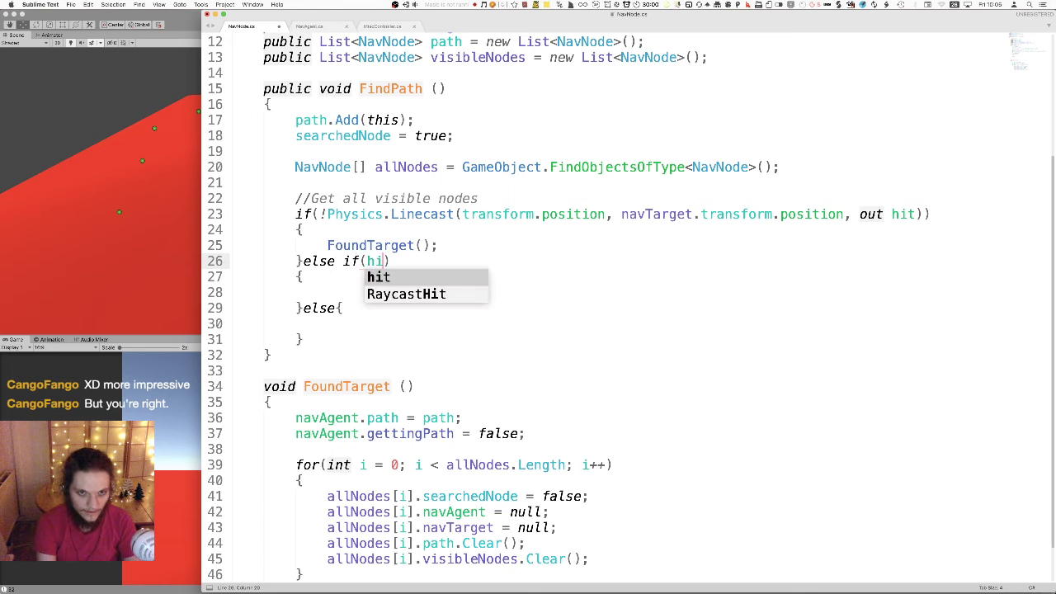
type(".tra")
key("Return")
type("== ")
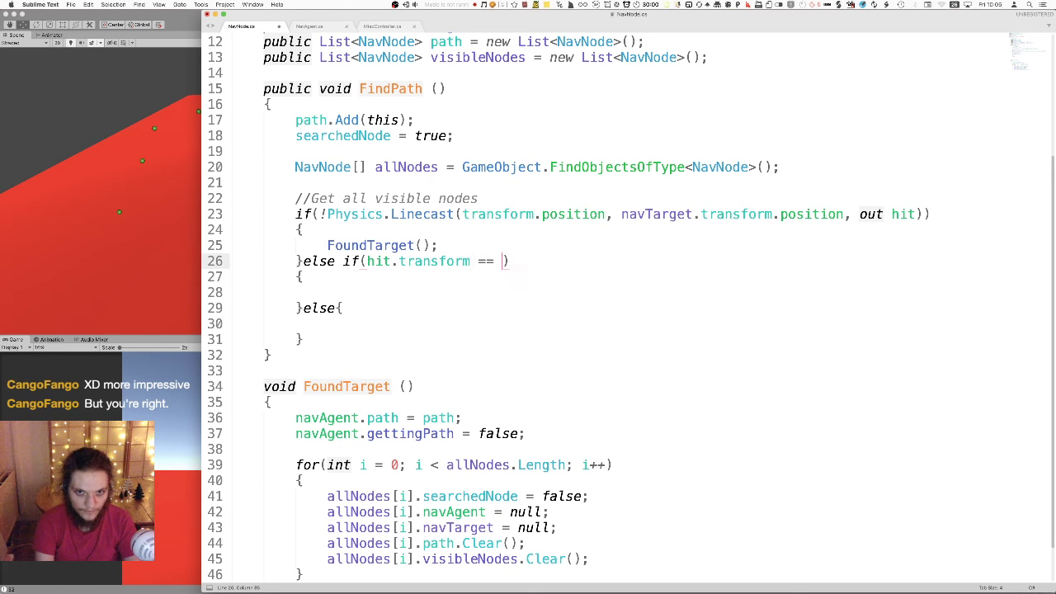
type("na")
key("BackSpace")
key("BackSpace")
type("nav")
key("Return")
type(".t")
key("Return")
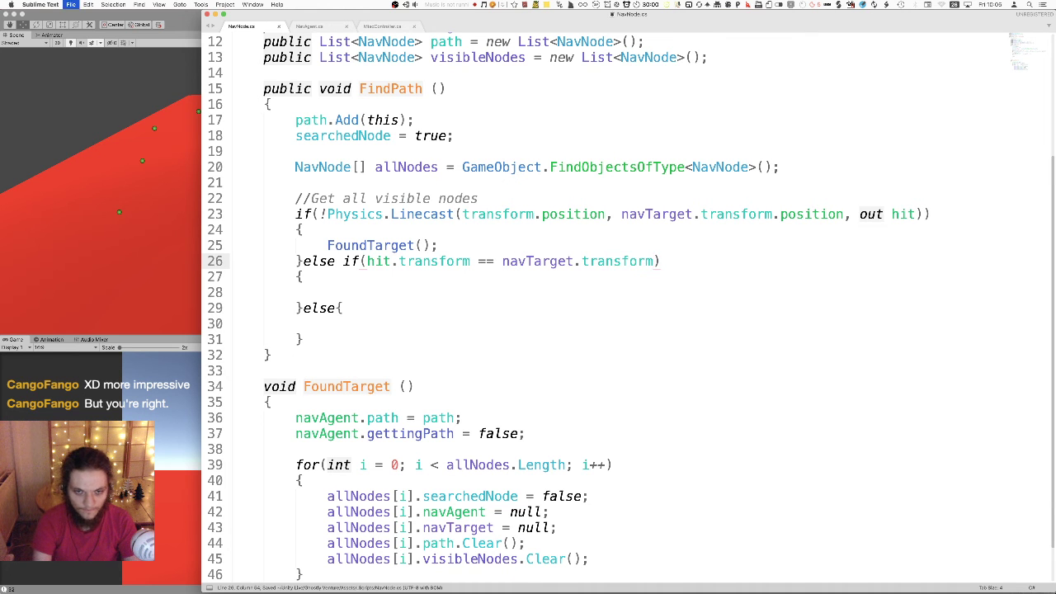
- Add a FoundTarget(); call inside the else if block, check both calls against the FoundTarget body, and save NavNode.cs
left_click(401, 292)
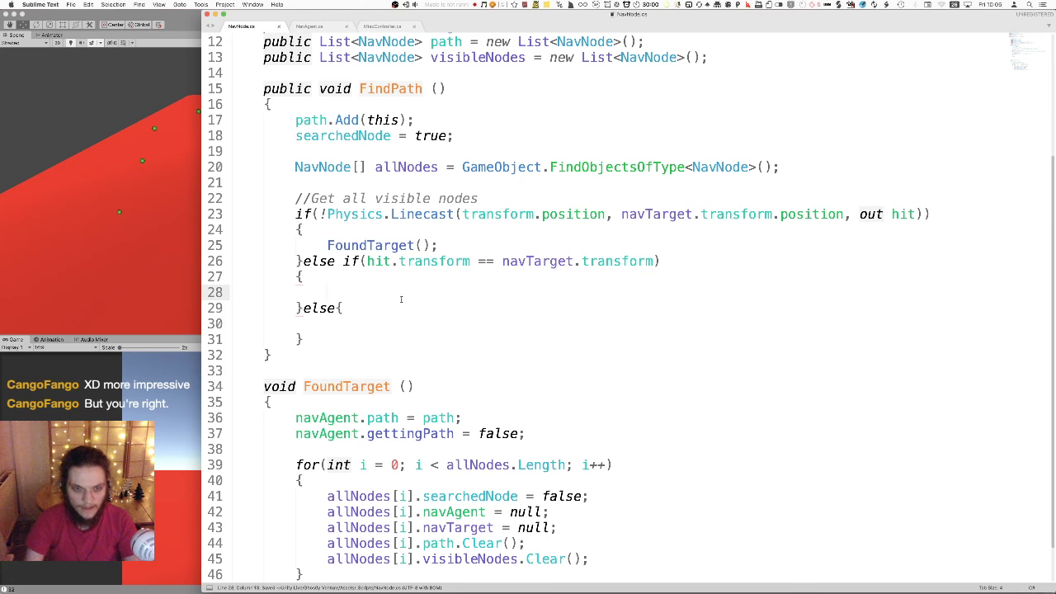
type("F")
key("Return")
type("();")
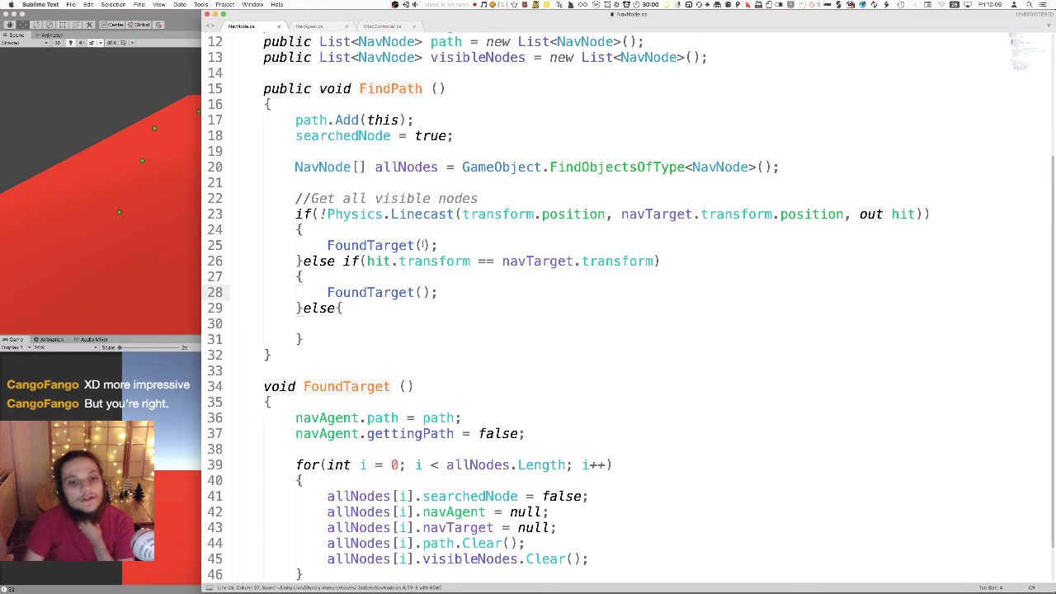
scroll(466, 419, "down", 3)
left_click_drag(309, 529, 285, 364)
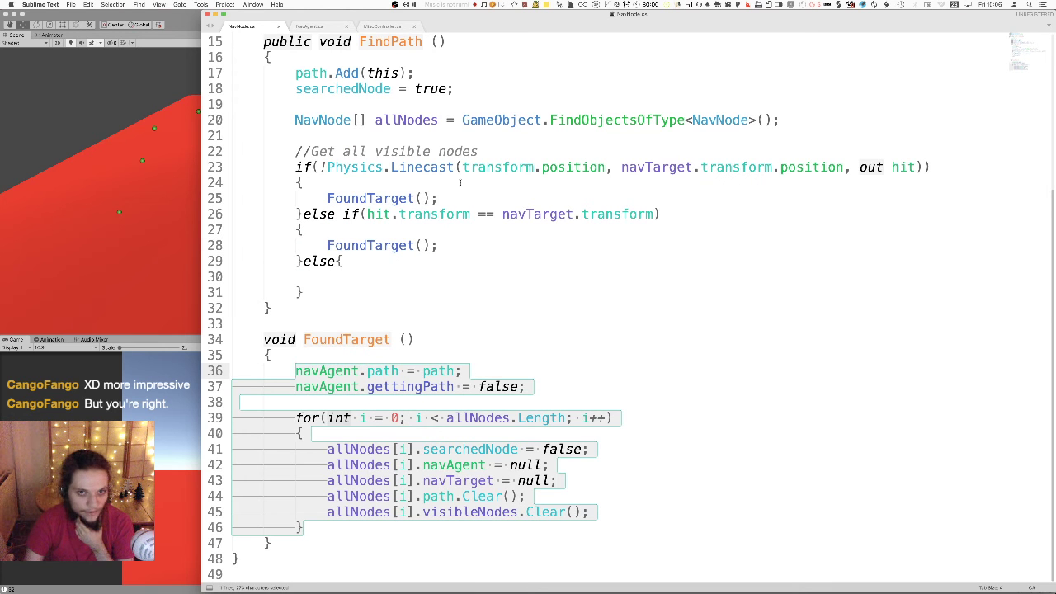
left_click_drag(438, 198, 303, 183)
left_click_drag(466, 243, 304, 244)
left_click(391, 497)
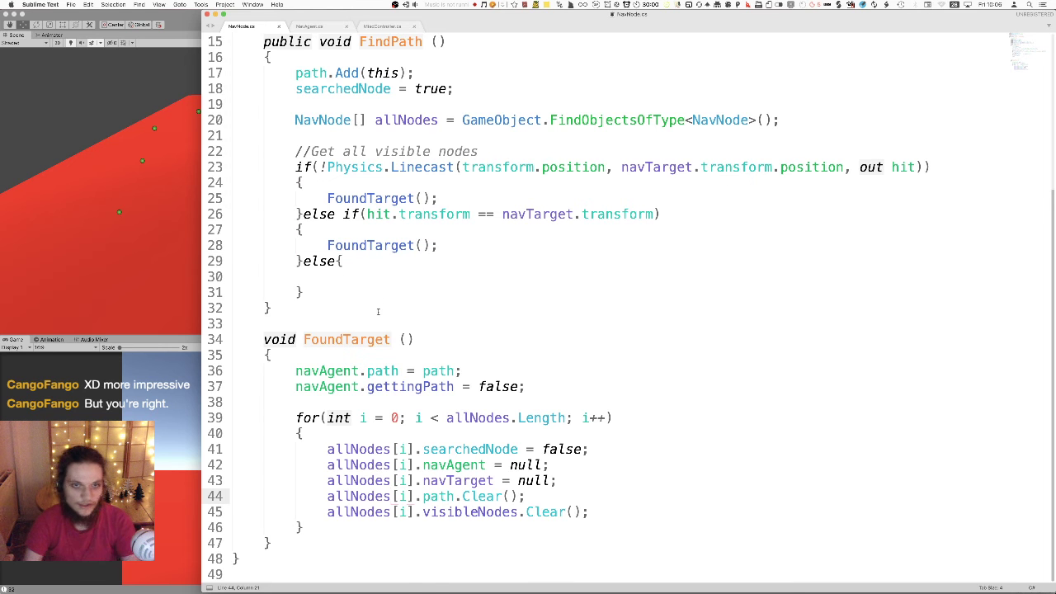
key("super+s")
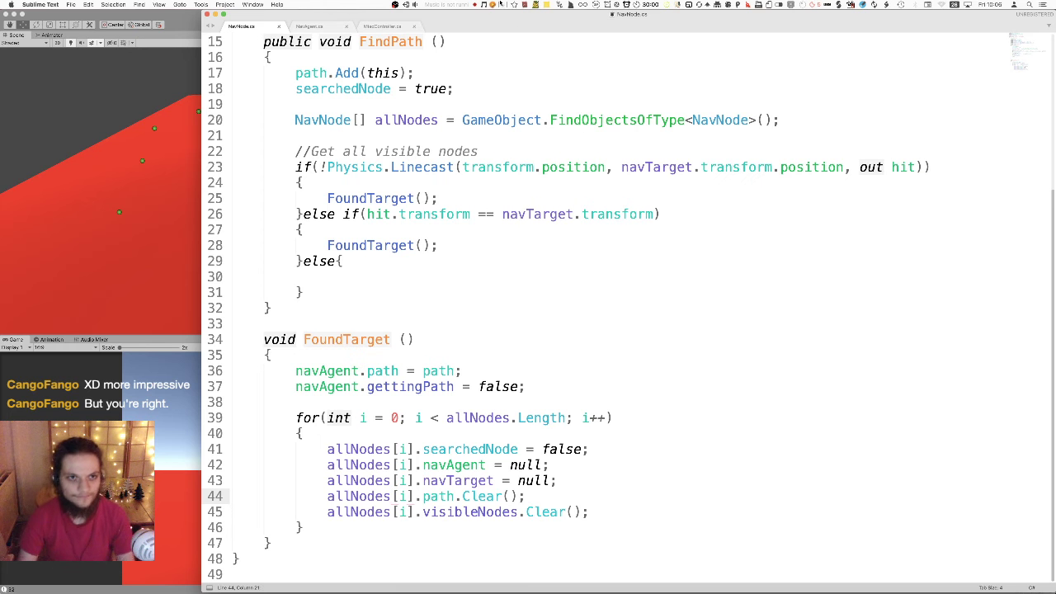
- Review the GetPath method in NavAgent.cs and look through the fields and methods of MiscController.cs
left_click(317, 27)
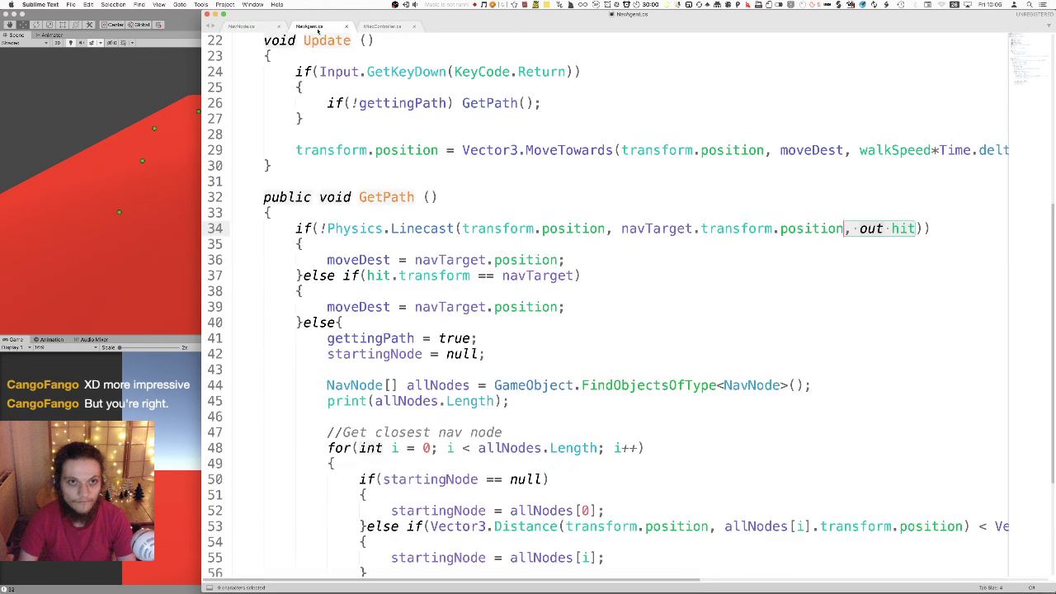
left_click(613, 360)
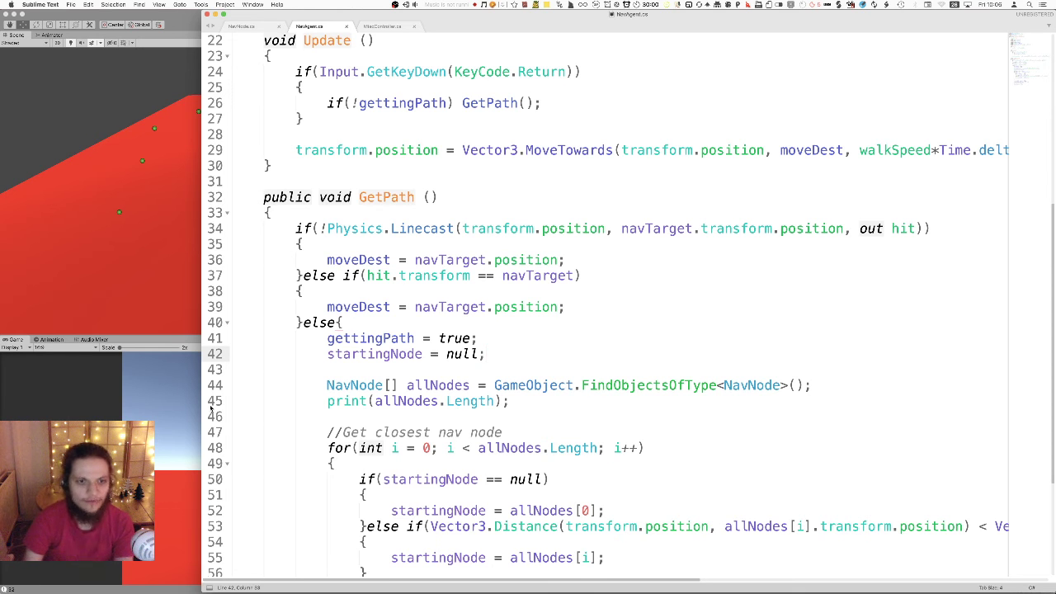
scroll(286, 408, "down", 4)
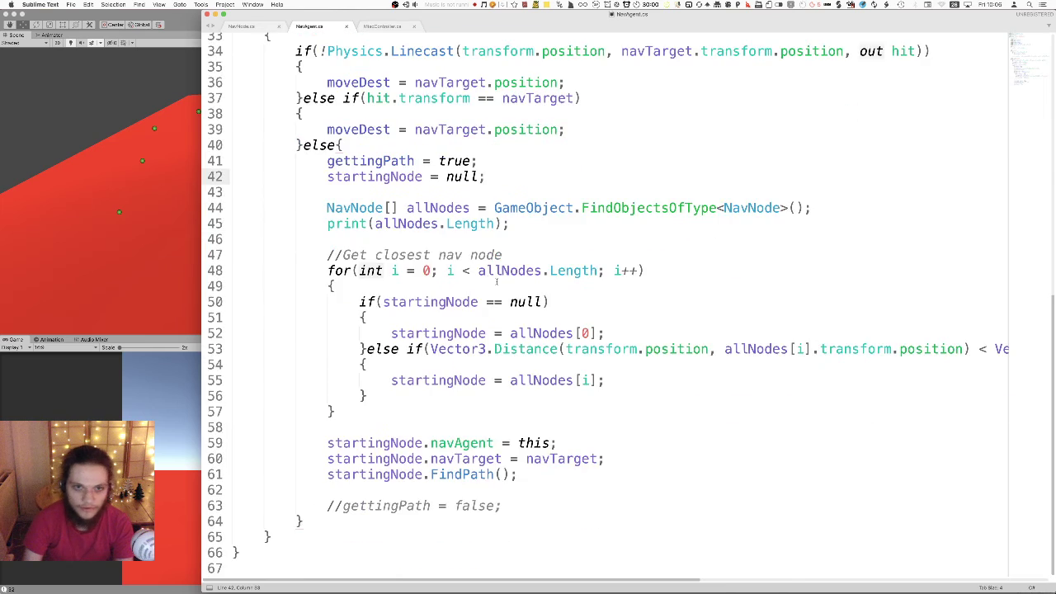
scroll(286, 407, "up", 3)
left_click(390, 27)
scroll(293, 248, "down", 5)
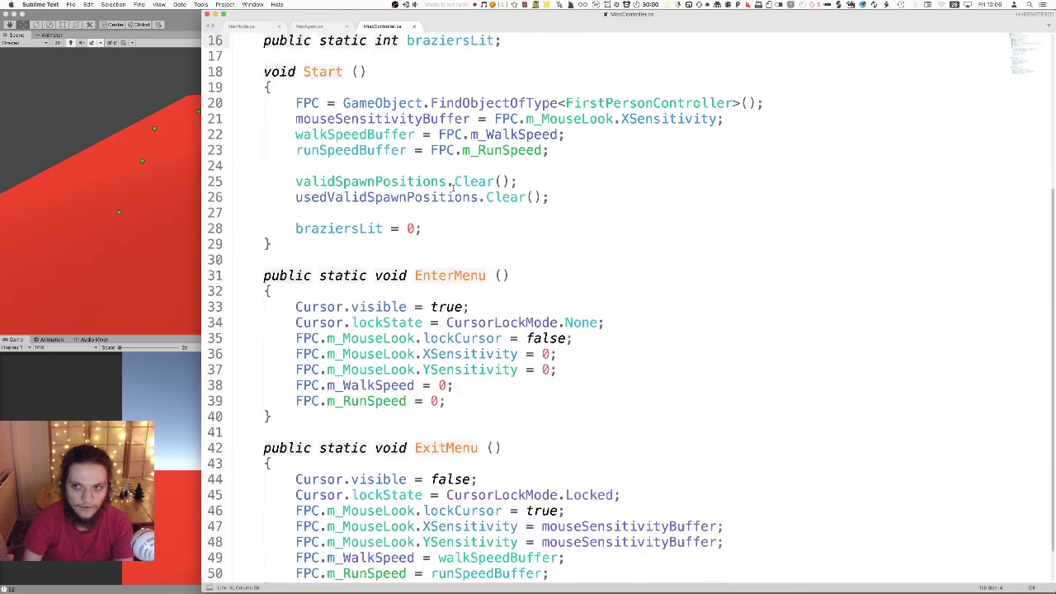
scroll(294, 248, "up", 2)
scroll(299, 43, "up", 4)
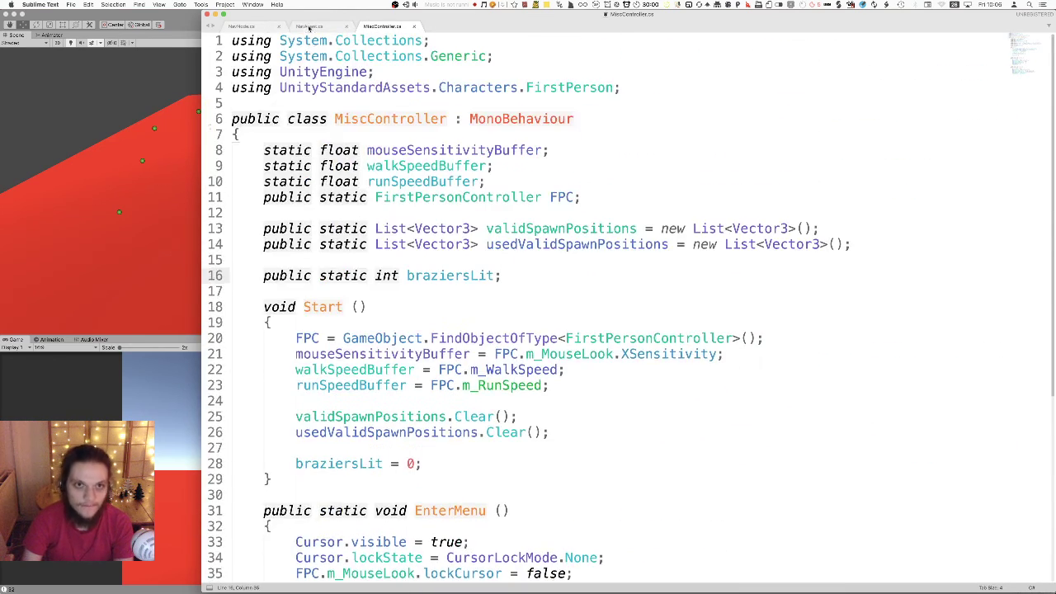
left_click(309, 27)
scroll(402, 203, "down", 3)
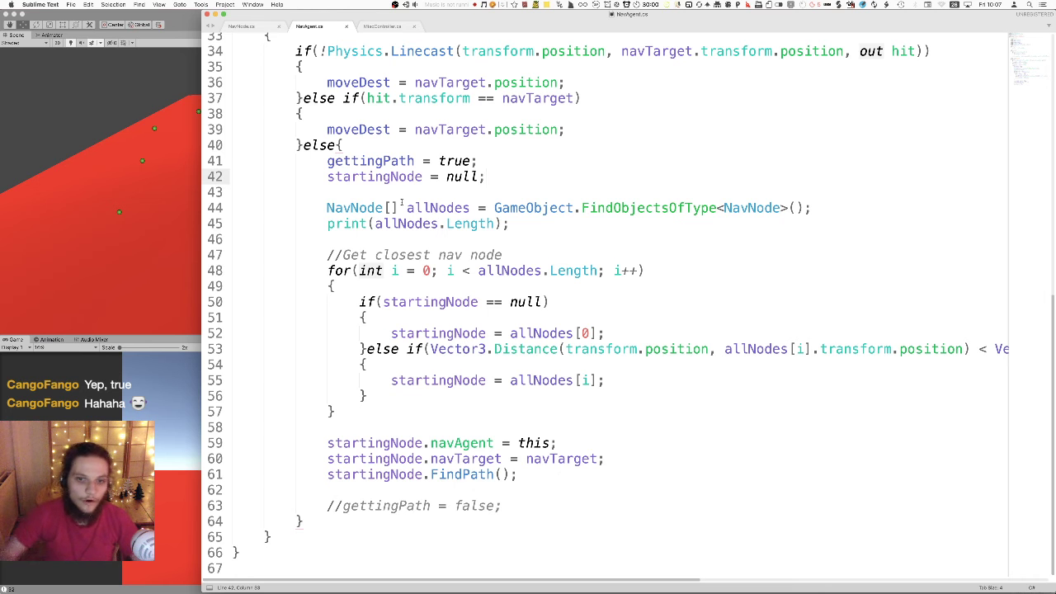
- Examine the full Vector3.Distance comparison for the closest node in NavAgent.cs, along with the whole GetPath method and Update
left_click_drag(660, 571, 1016, 571)
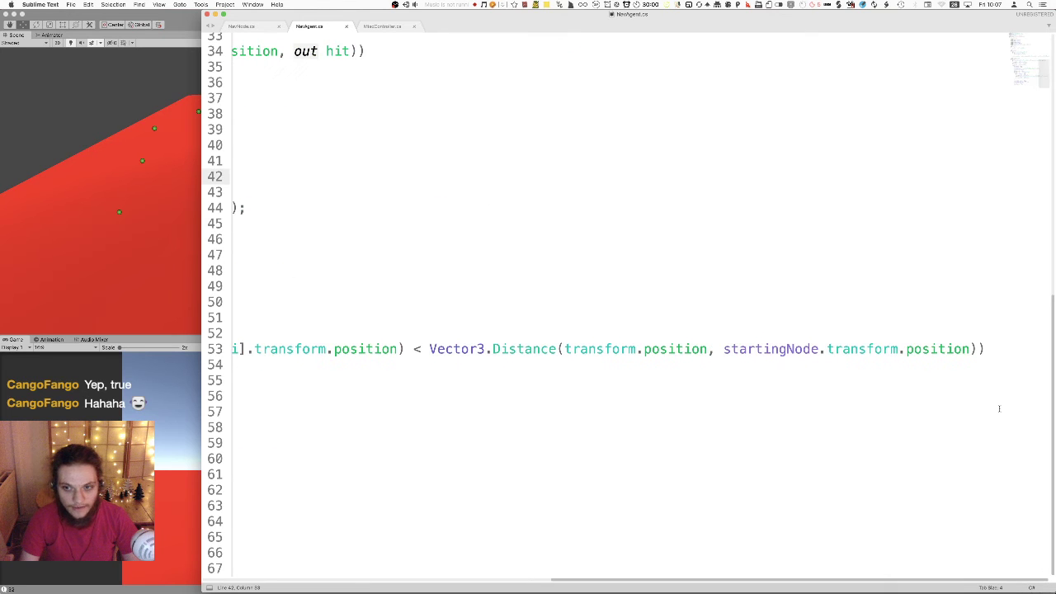
left_click_drag(994, 354, 184, 347)
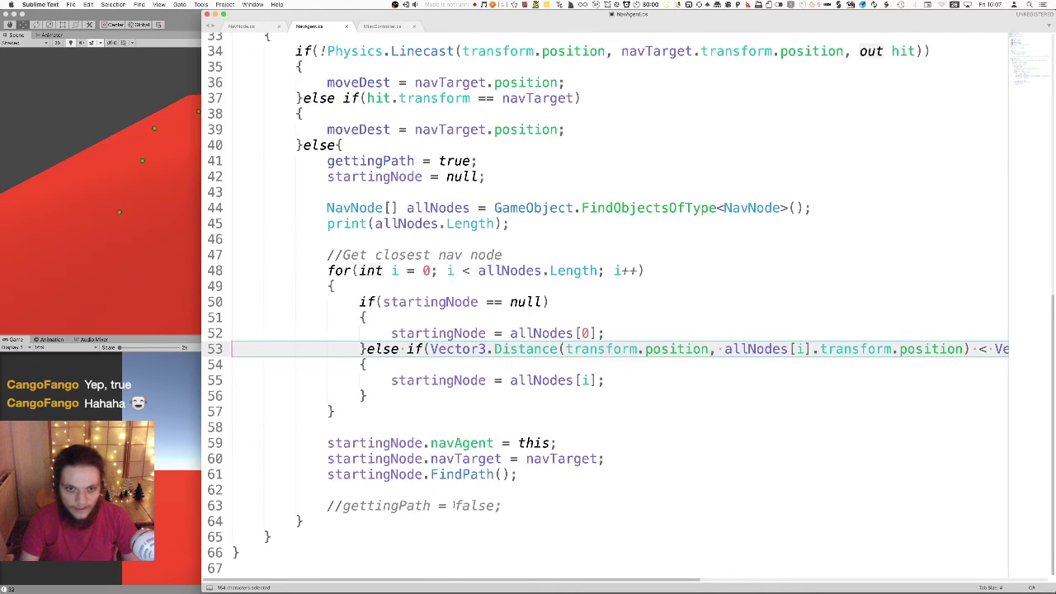
left_click_drag(444, 581, 814, 582)
left_click(988, 349)
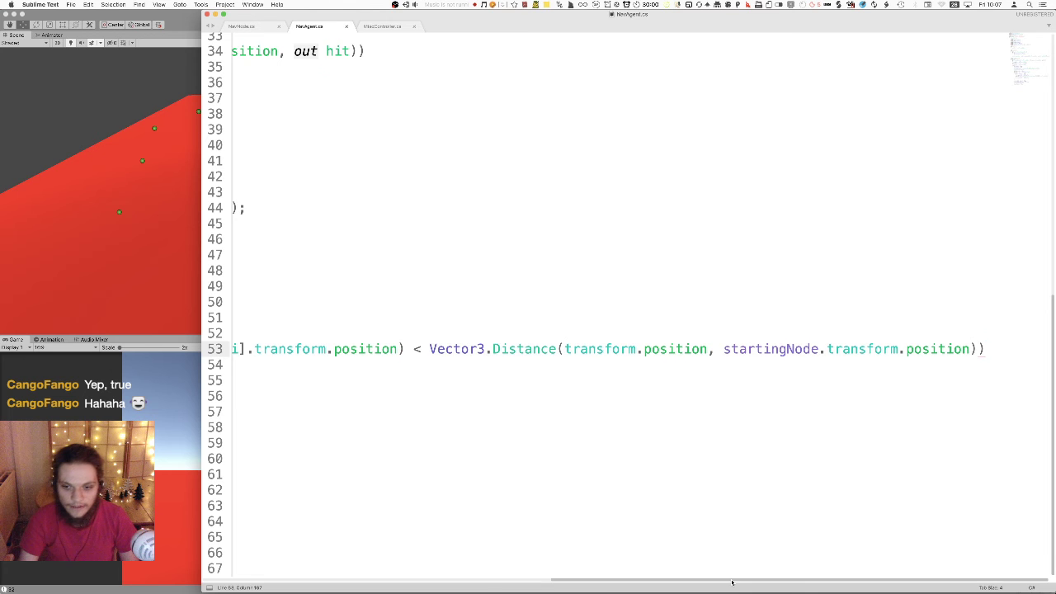
left_click_drag(732, 582, 391, 575)
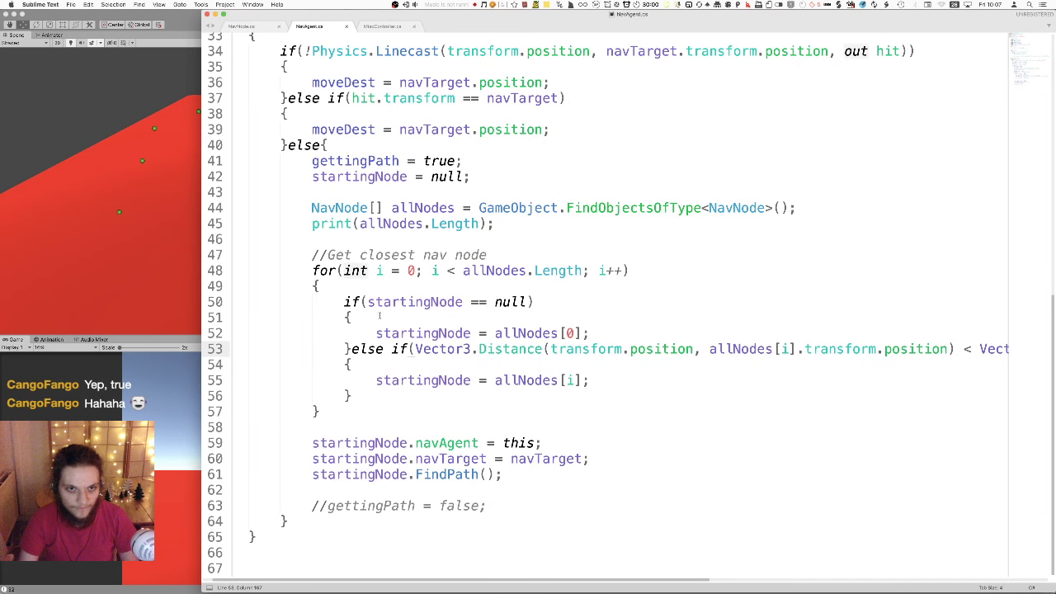
scroll(380, 315, "up", 3)
left_click(248, 113)
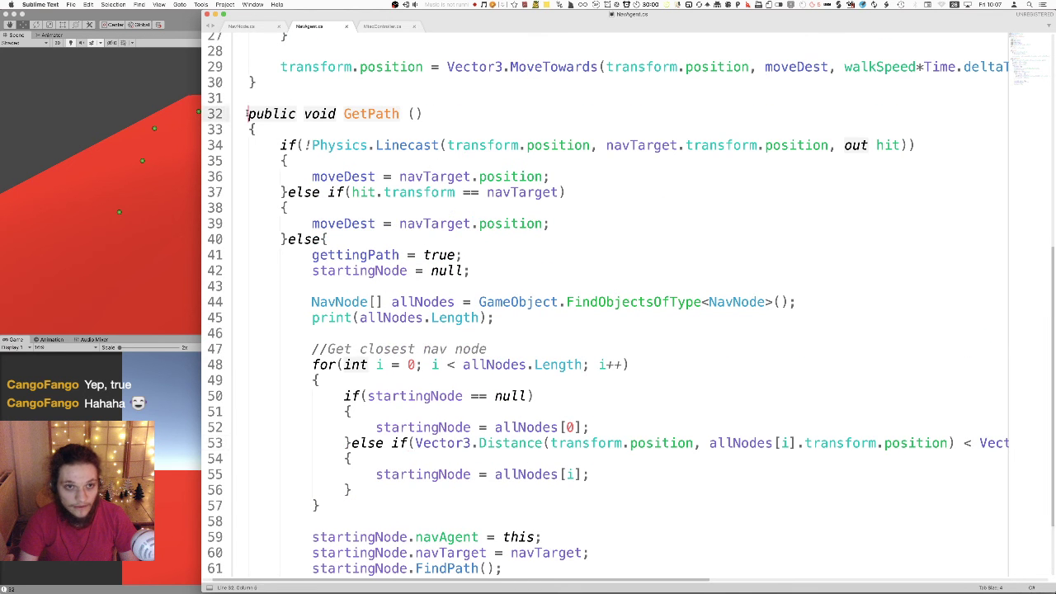
left_click_drag(247, 114, 451, 531)
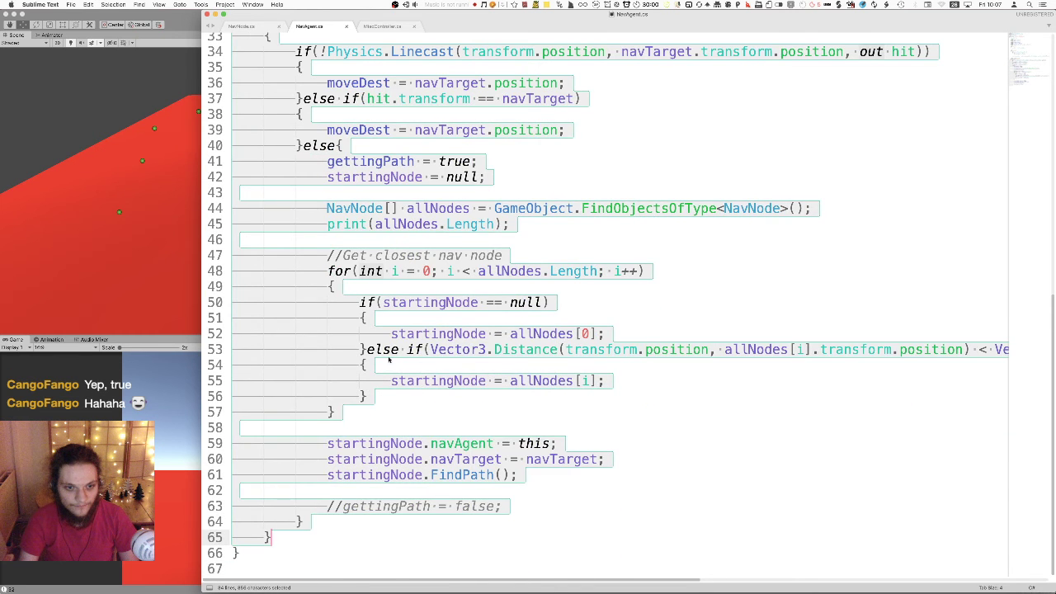
scroll(389, 358, "up", 7)
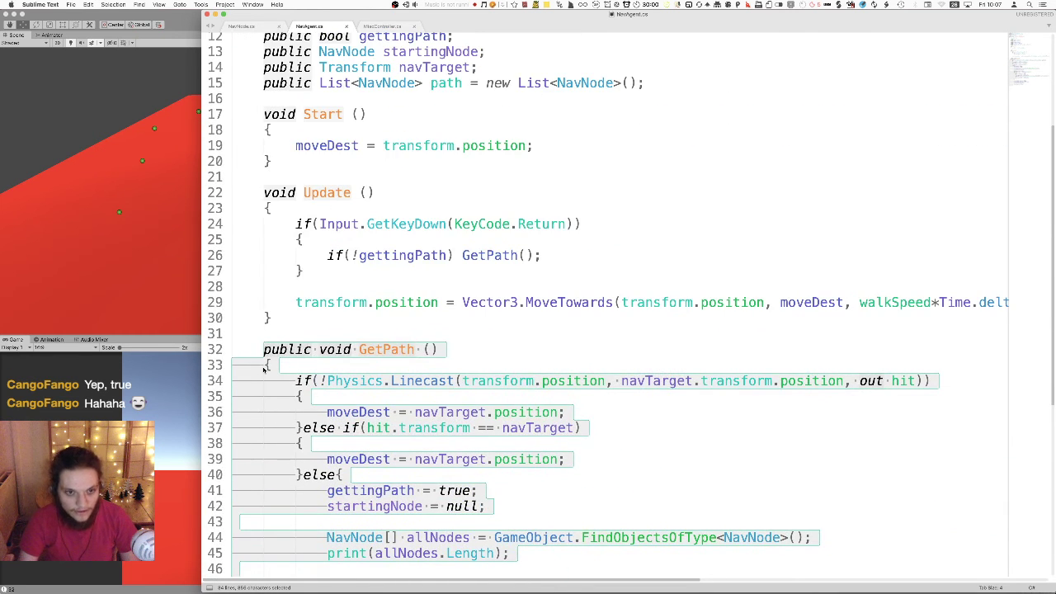
left_click(264, 369)
left_click(335, 349)
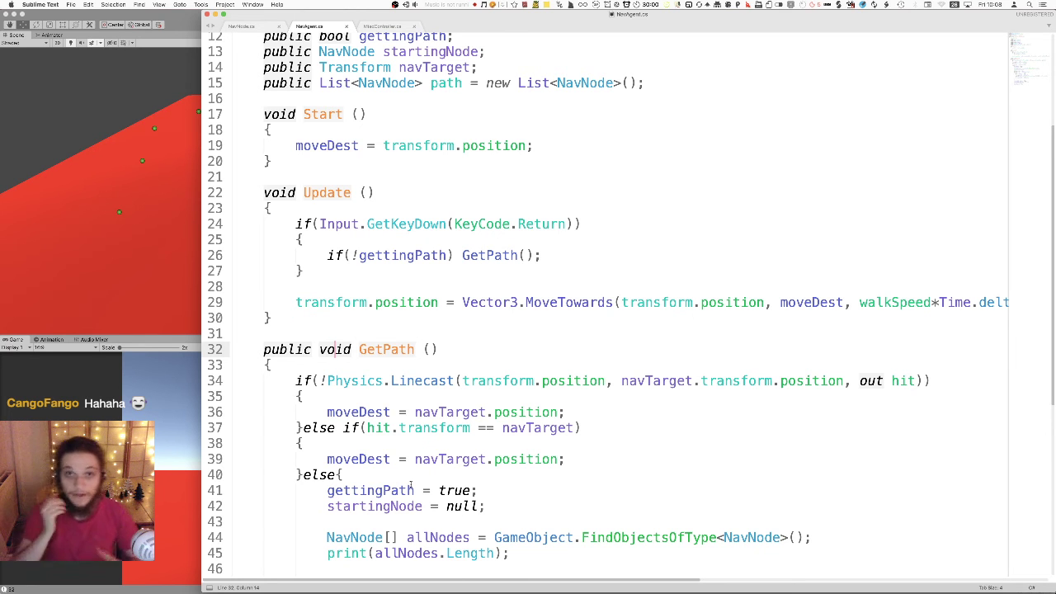
- Review the rest of GetPath in NavAgent.cs, and look over the FindPath and FoundTarget methods in NavNode.cs
scroll(251, 301, "down", 5)
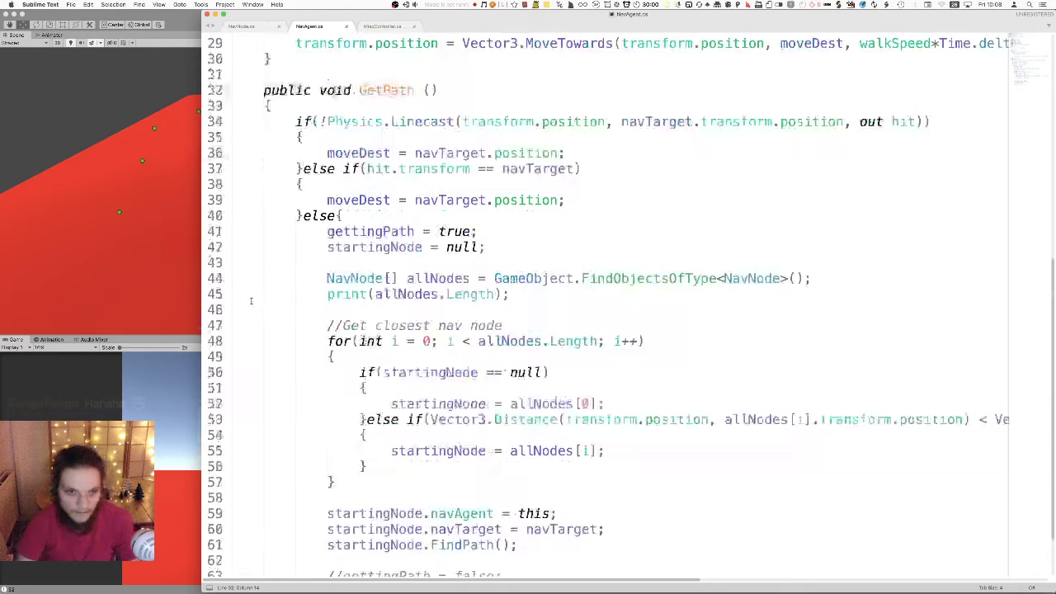
left_click(397, 557)
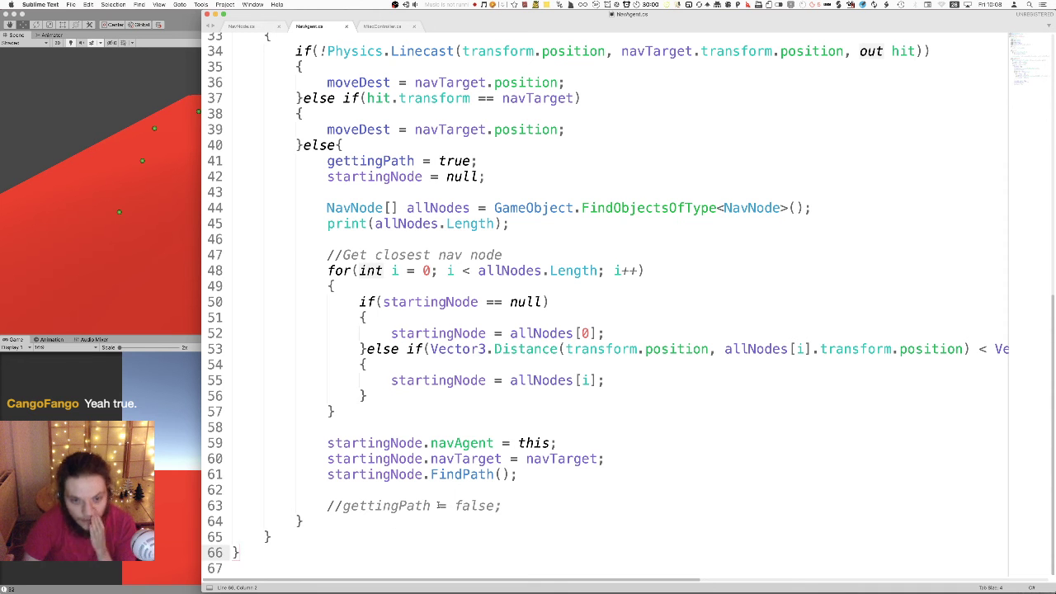
scroll(442, 281, "up", 3)
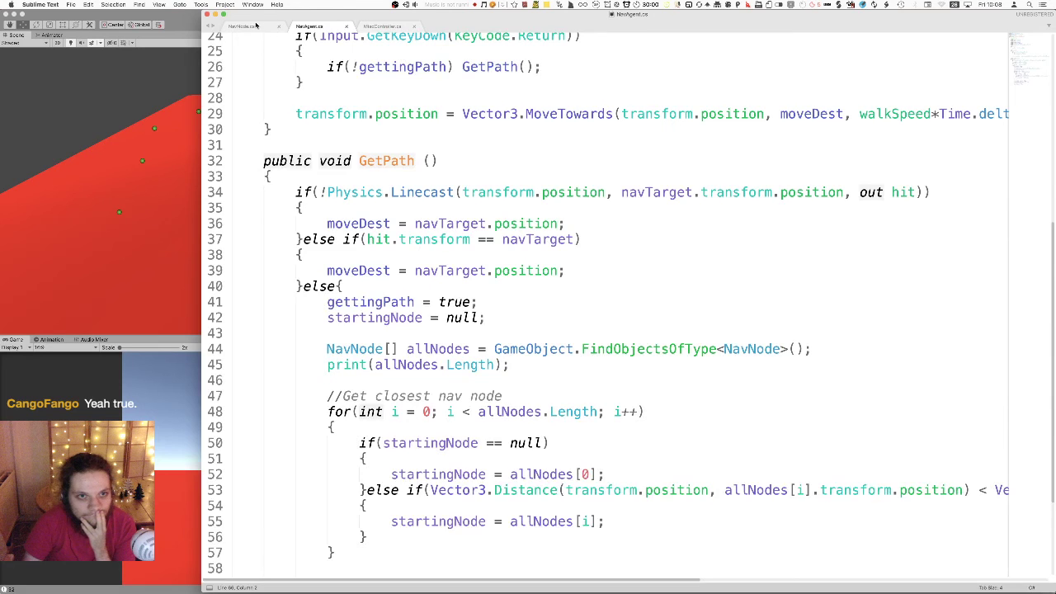
key("super+alt+Left")
scroll(463, 319, "up", 1)
scroll(463, 319, "up", 2)
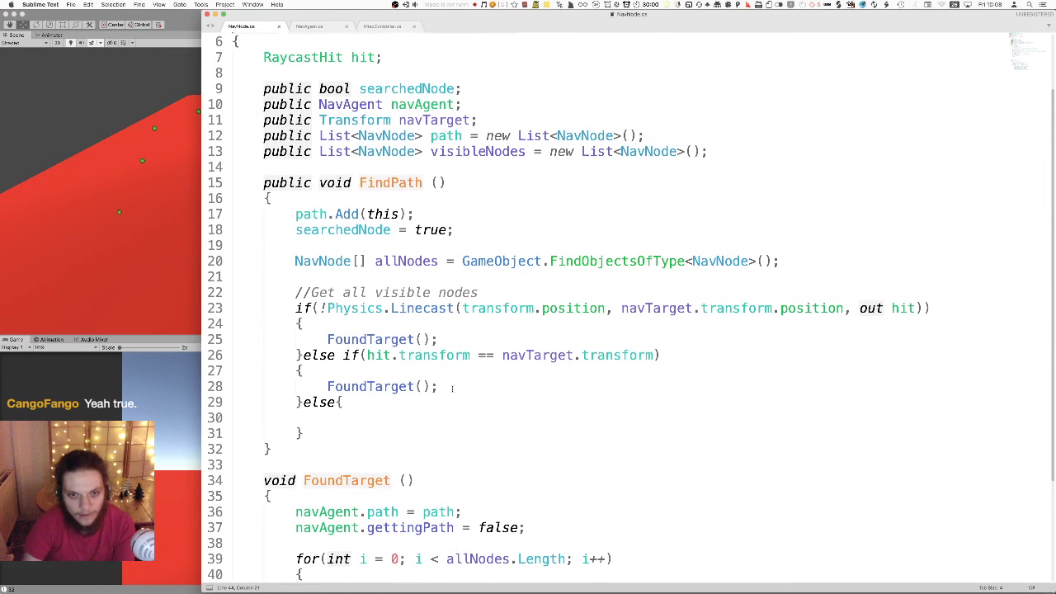
left_click(374, 415)
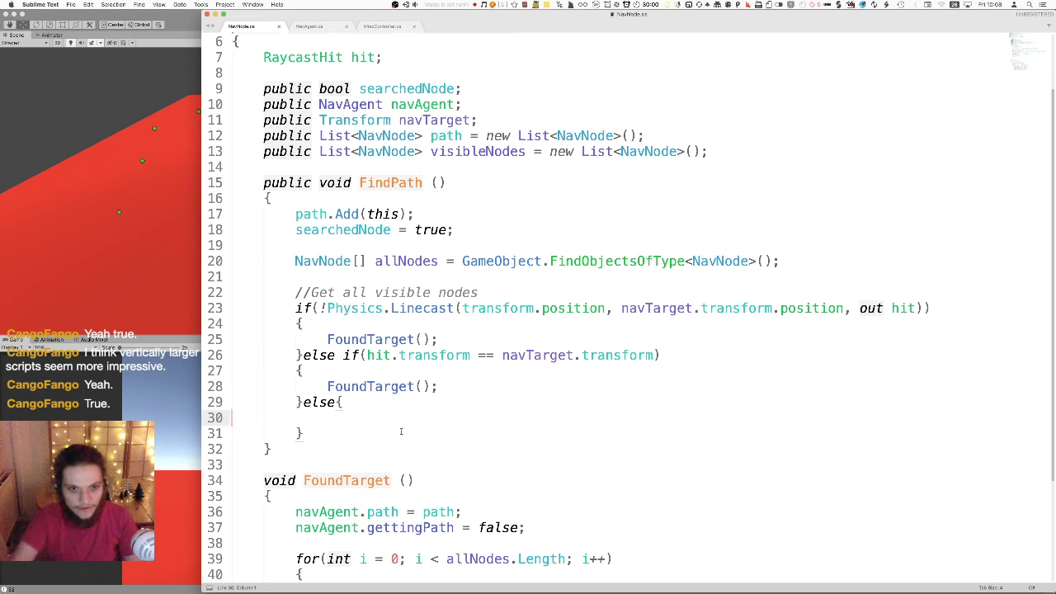
scroll(403, 430, "down", 3)
scroll(417, 417, "up", 2)
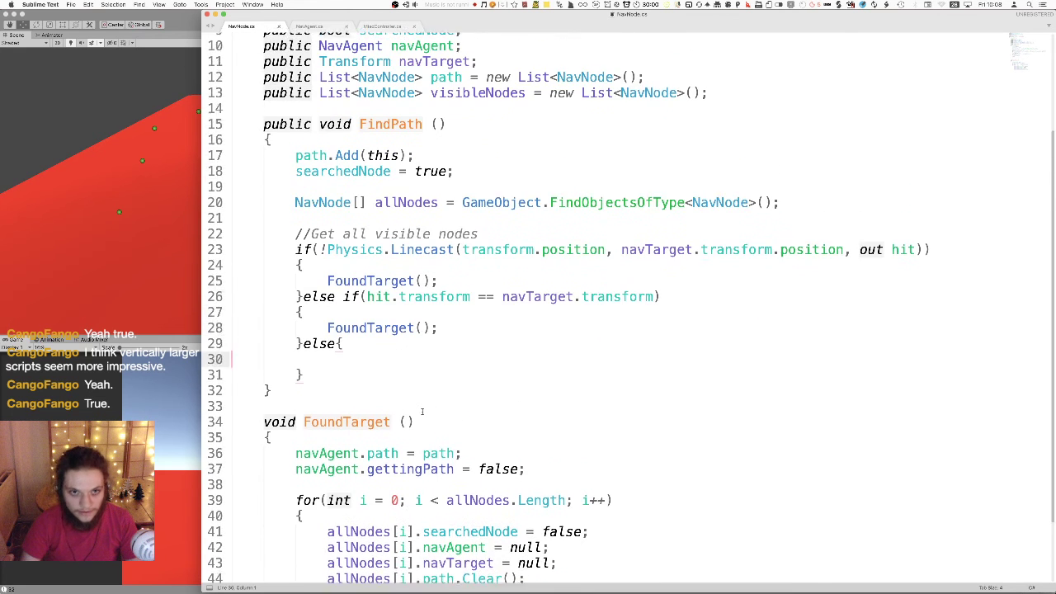
scroll(421, 413, "up", 1)
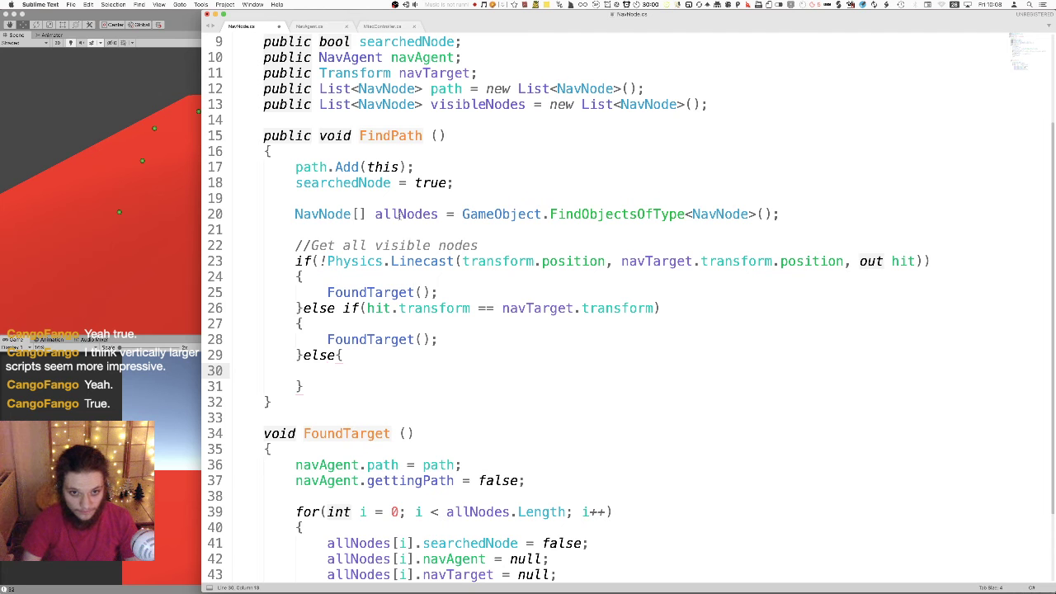
- Examine the parts of the NavNode[] allNodes declaration in FindPath, including the FindObjectsOfType<NavNode>() call
triple_click(400, 214)
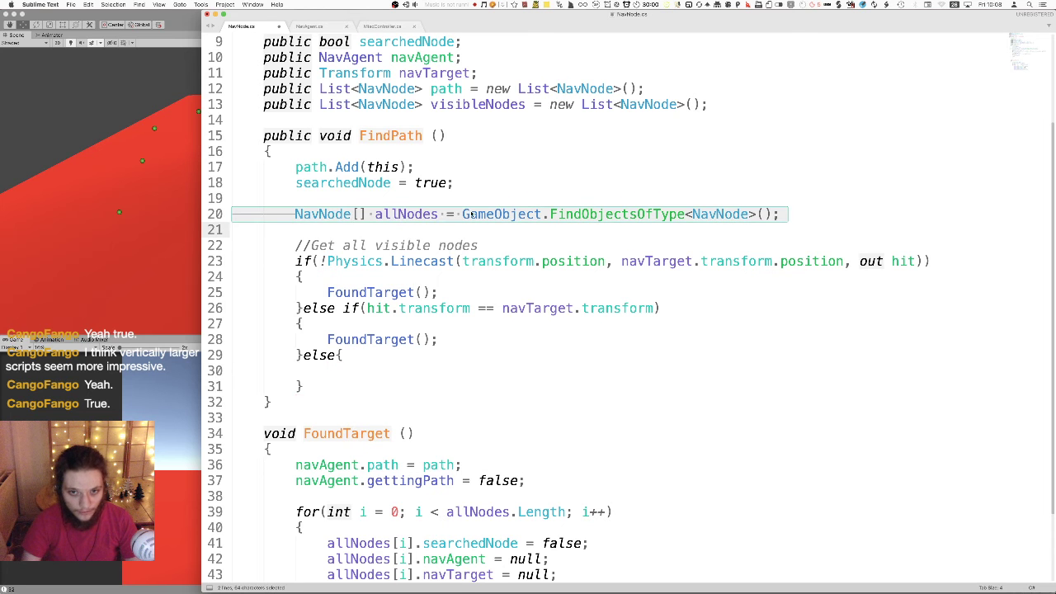
double_click(322, 214)
left_click_drag(321, 214, 562, 213)
double_click(474, 213)
left_click(676, 234, "shift")
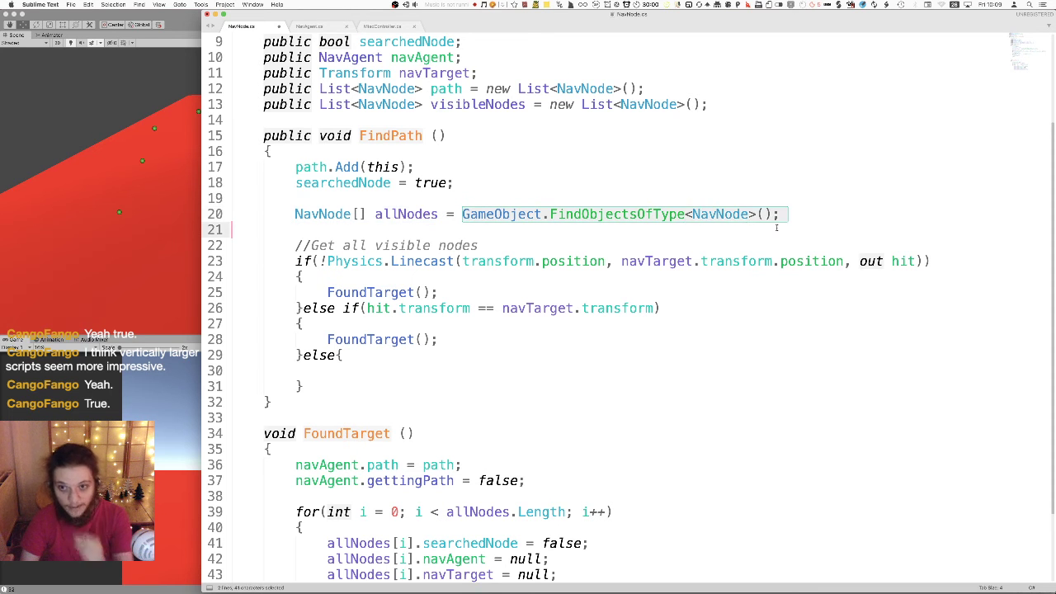
left_click(654, 214)
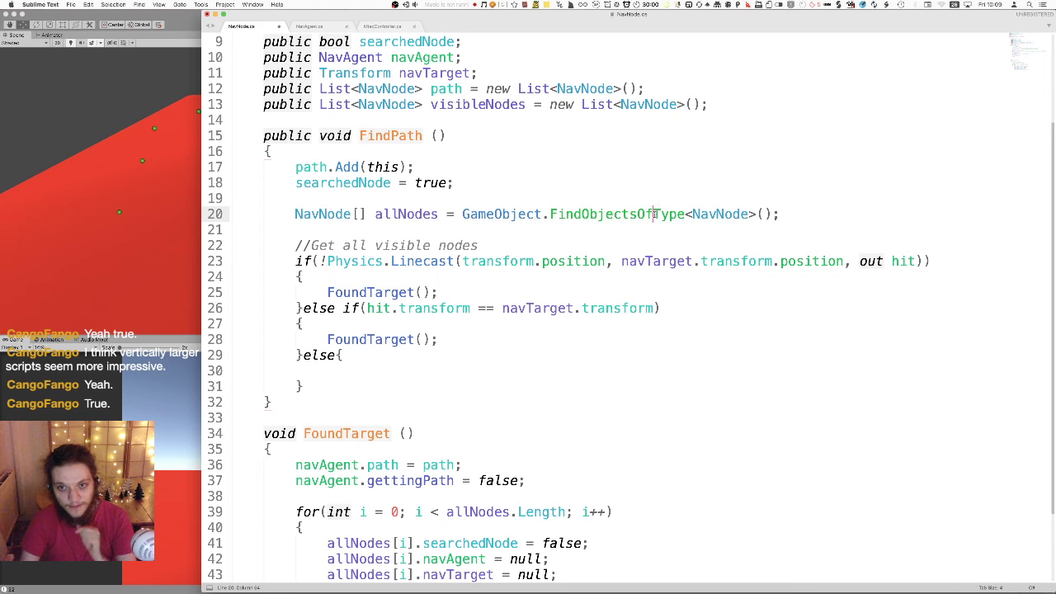
left_click_drag(654, 213, 685, 213)
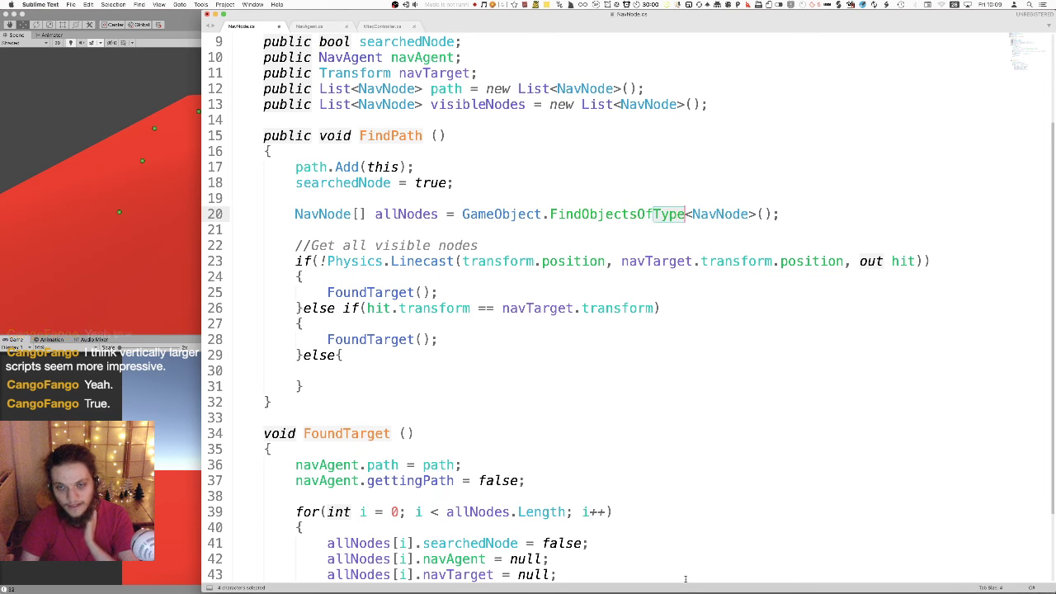
mouse_move(702, 213)
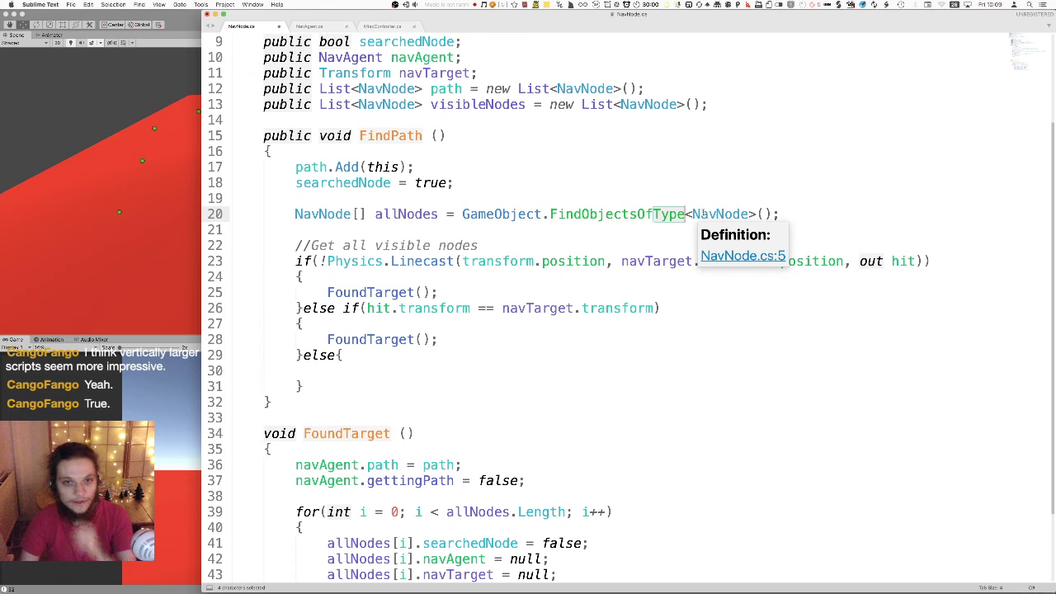
double_click(703, 214)
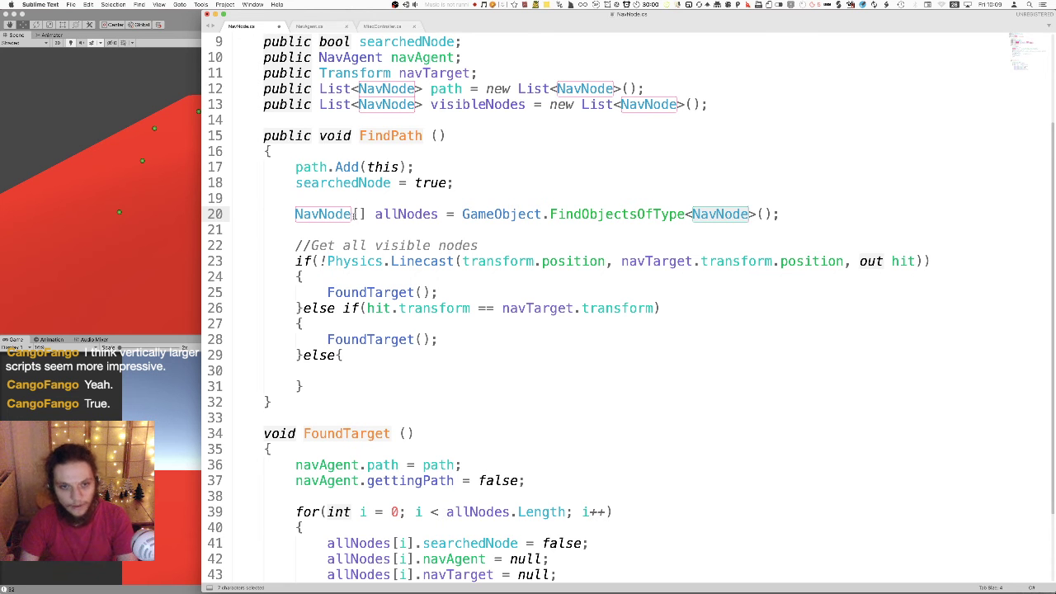
double_click(397, 214)
- Add an empty for() loop with a braced body inside the else block of FindPath
left_click(338, 372)
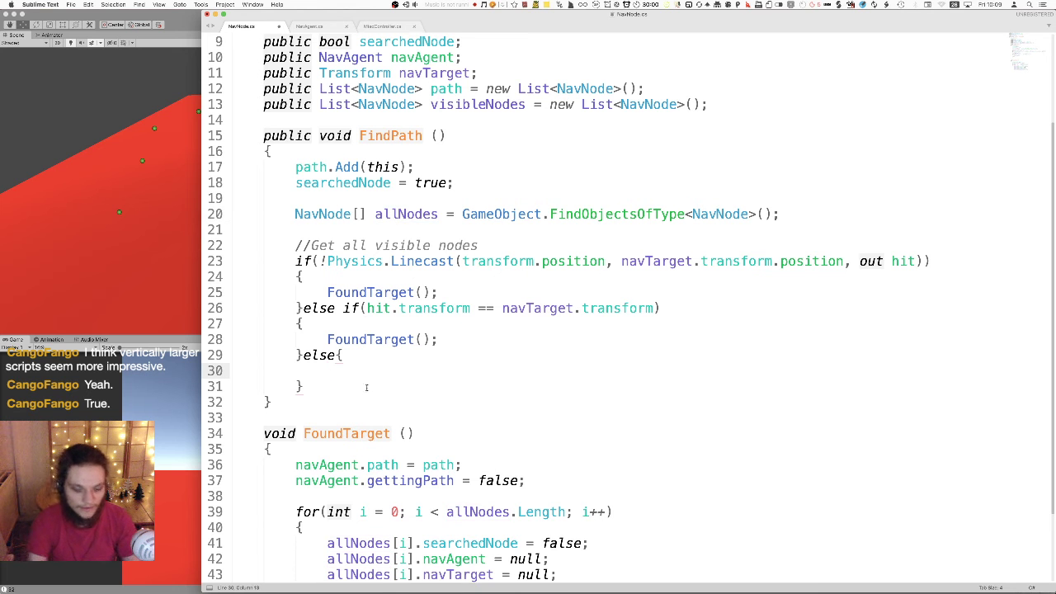
type("for()")
key("Return")
type("{}")
key("Left")
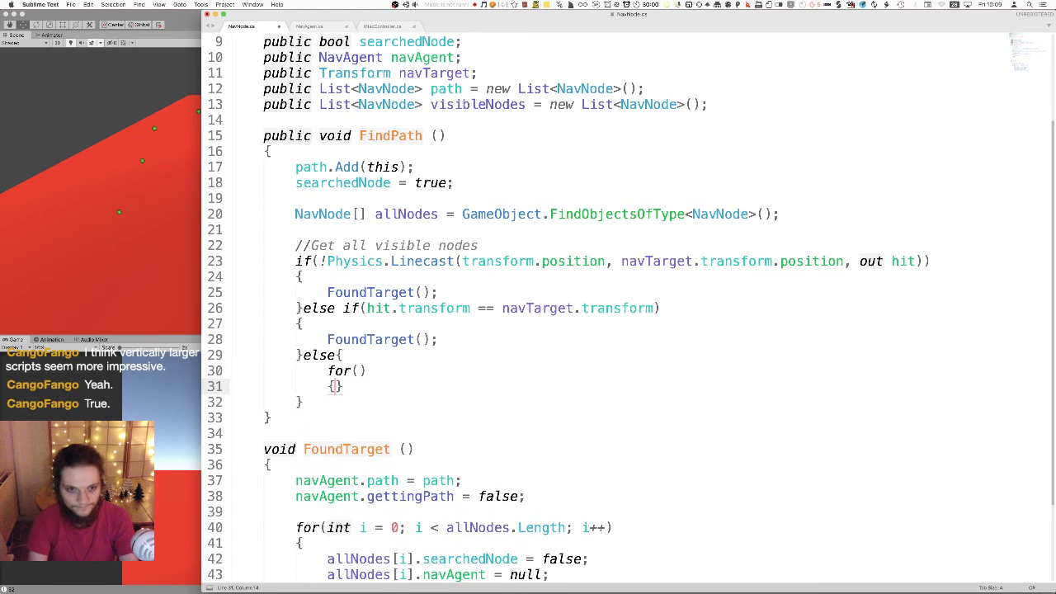
key("Return")
- Fill in the new loop's header as int i = 0; i < allNodes.Length; i++ and save NavNode.cs
key("Up")
key("Up")
type("i = ")
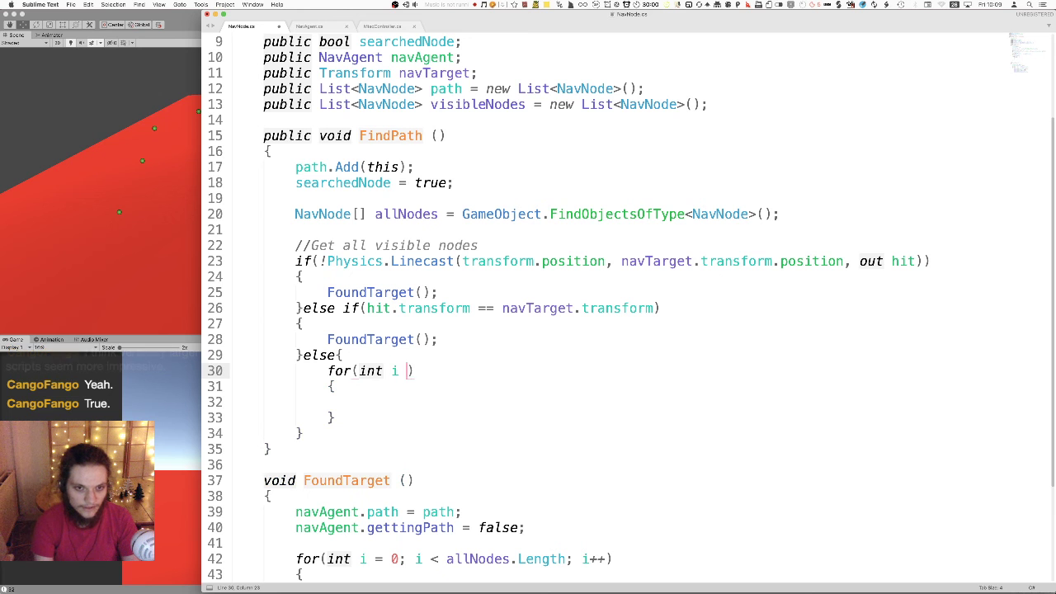
type("0; ")
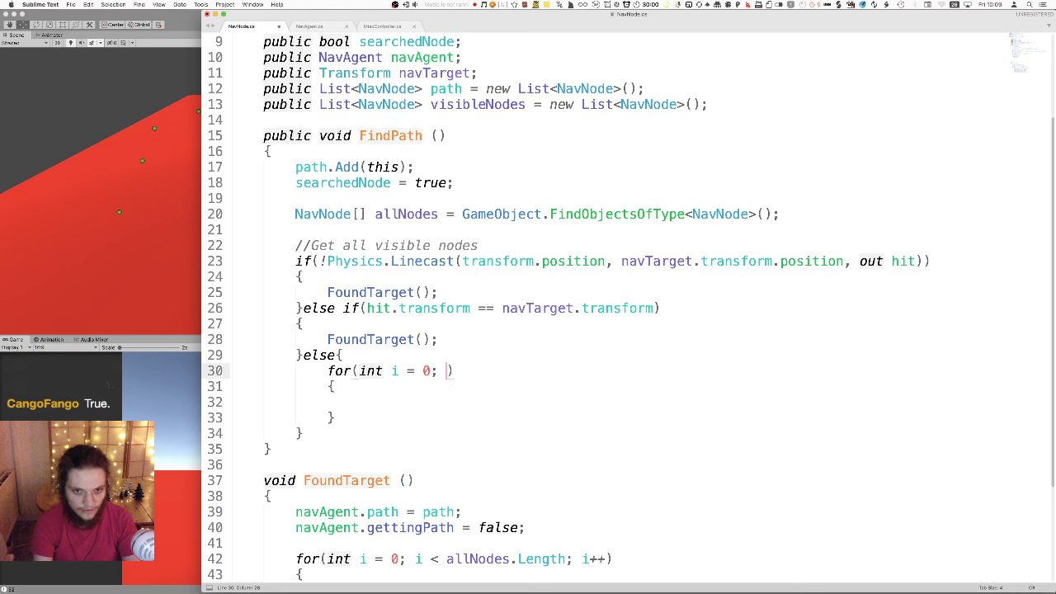
type("i ")
type("< a")
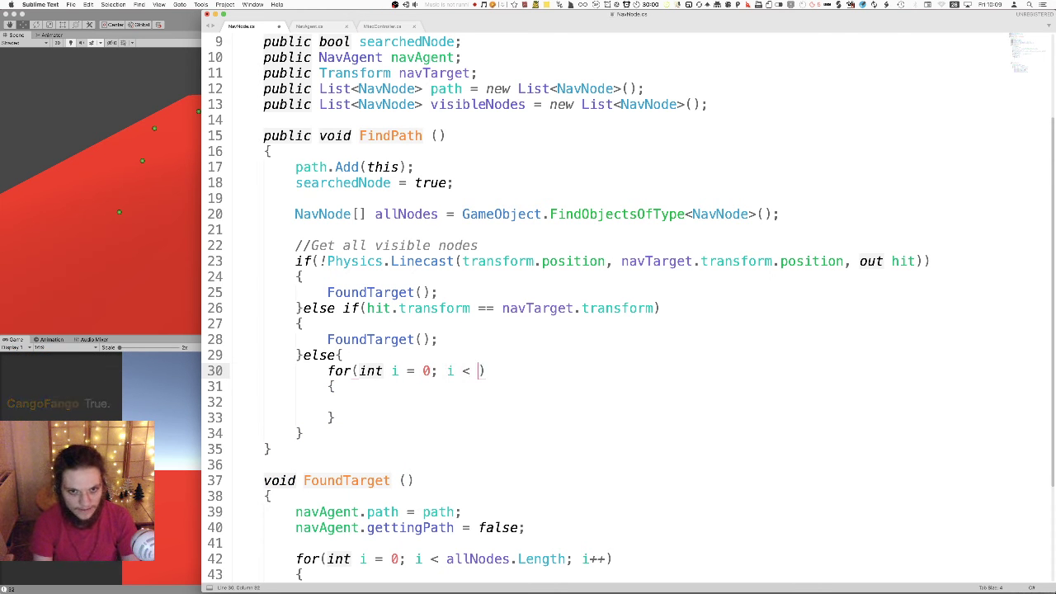
key("Return")
type(".le")
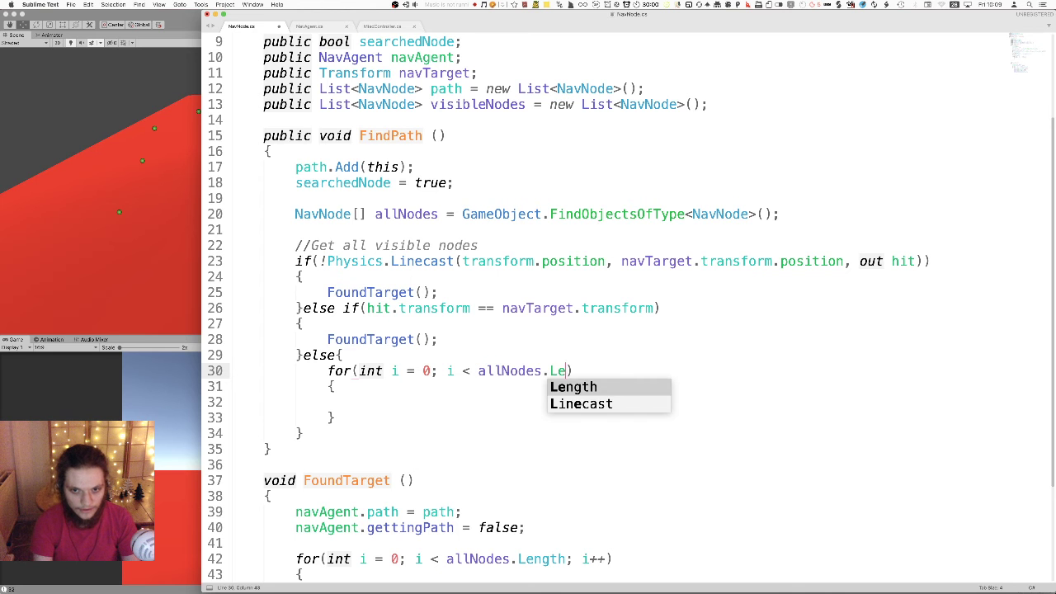
key("Return")
type("; i++")
key("Down")
key("Down")
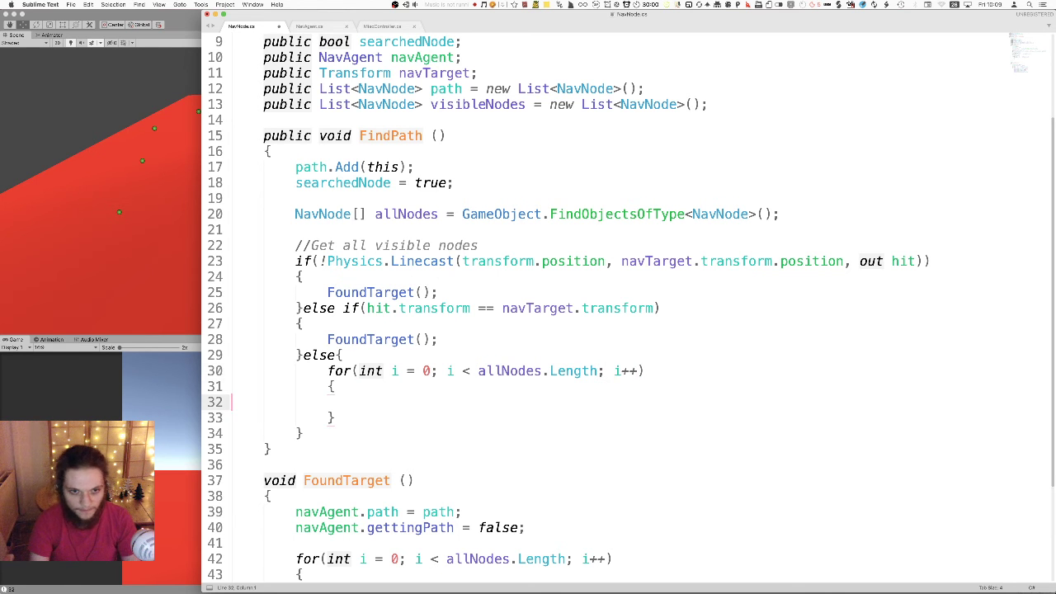
key("super+s")
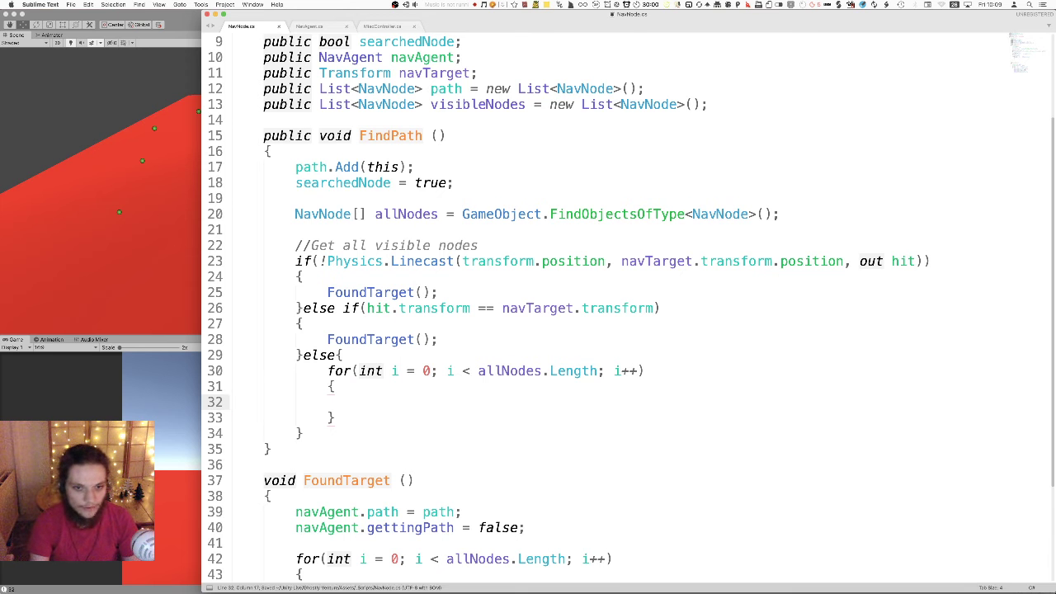
- Declare public float sightRange; directly below the searchedNode field in NavNode.cs and save the file
scroll(433, 166, "up", 3)
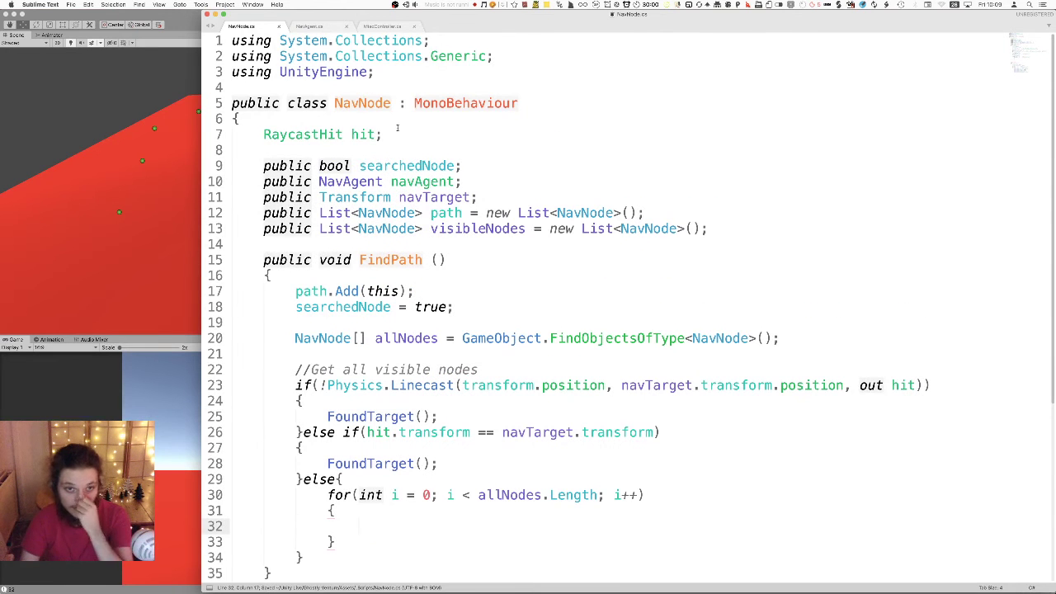
left_click(470, 166)
key("Return")
type("public float")
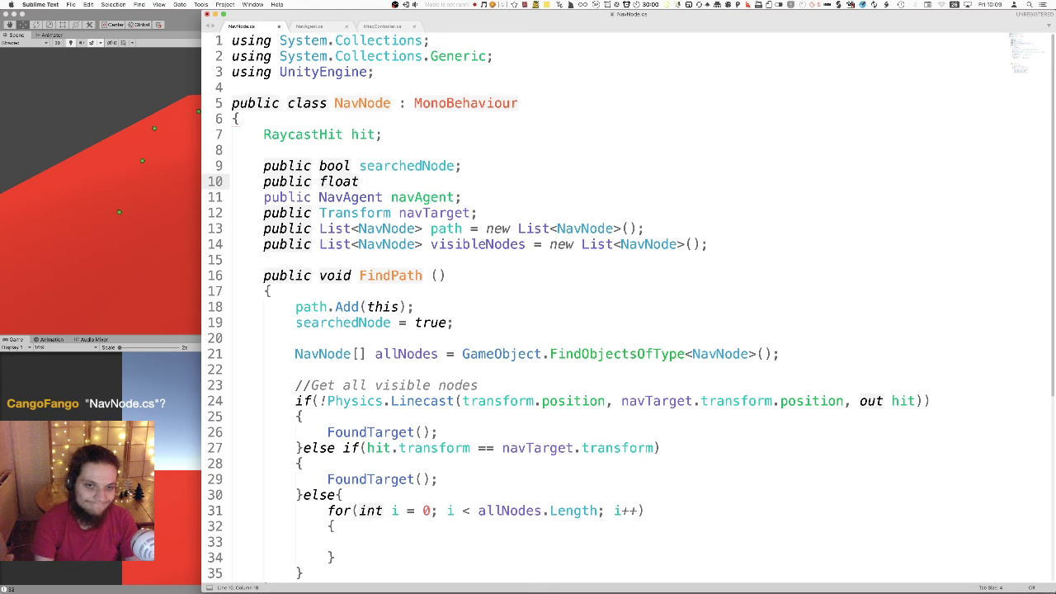
type("n")
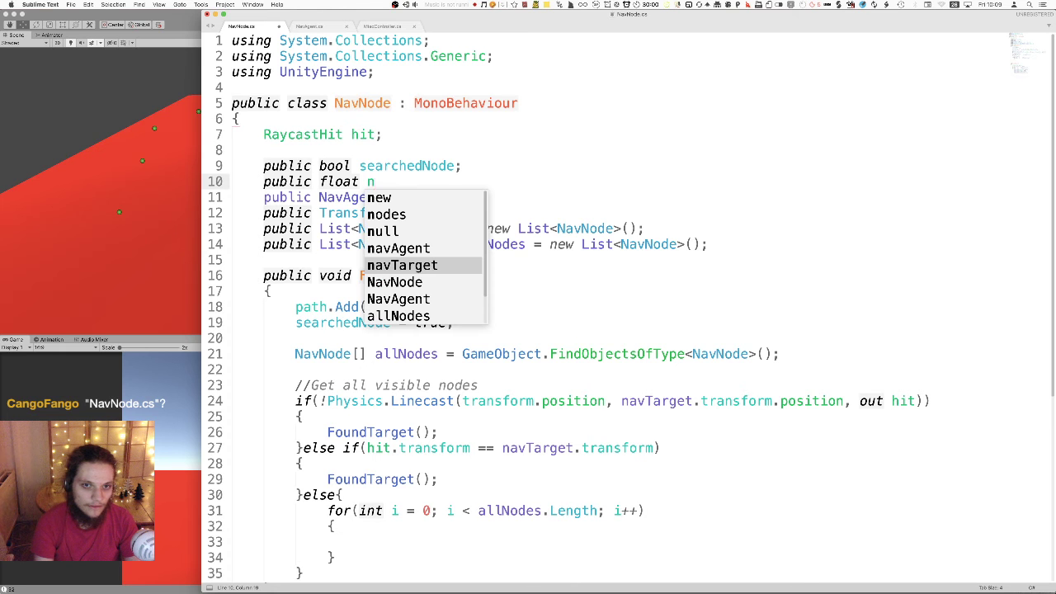
key("BackSpace")
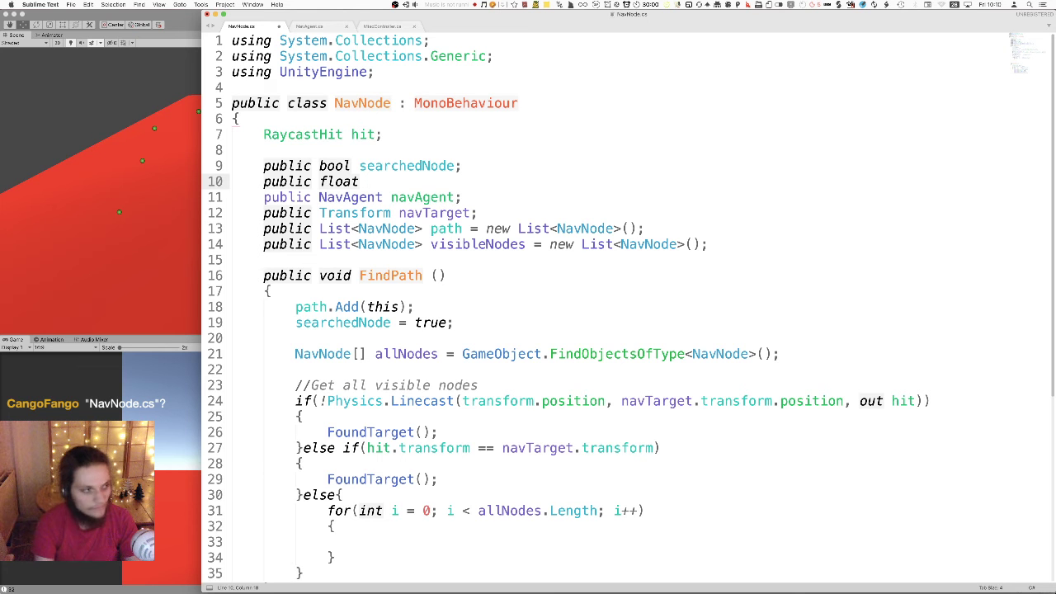
type("n")
key("BackSpace")
type("sight")
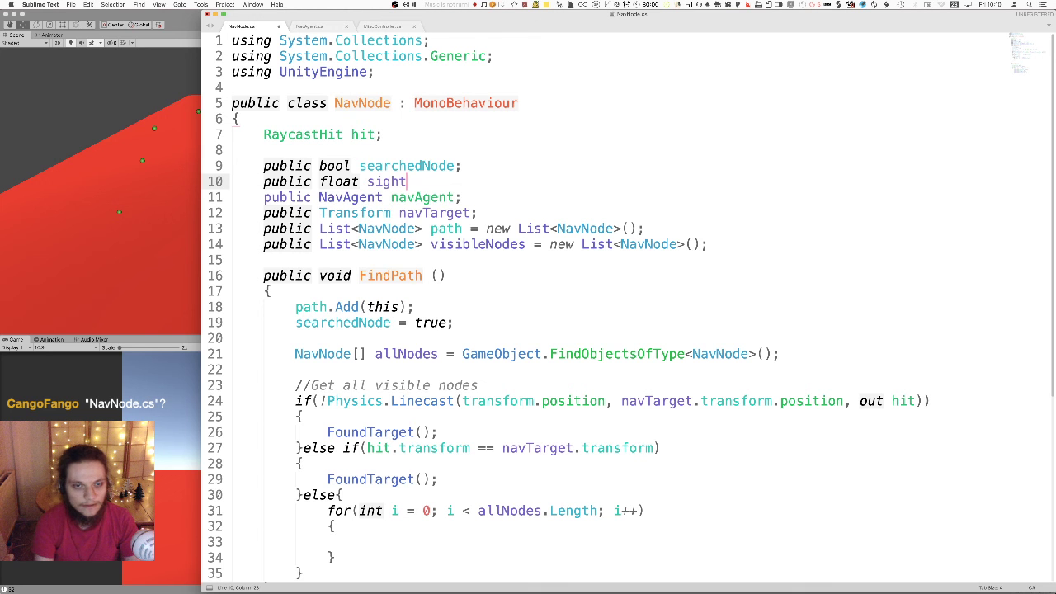
type("Range;")
key("ctrl+s")
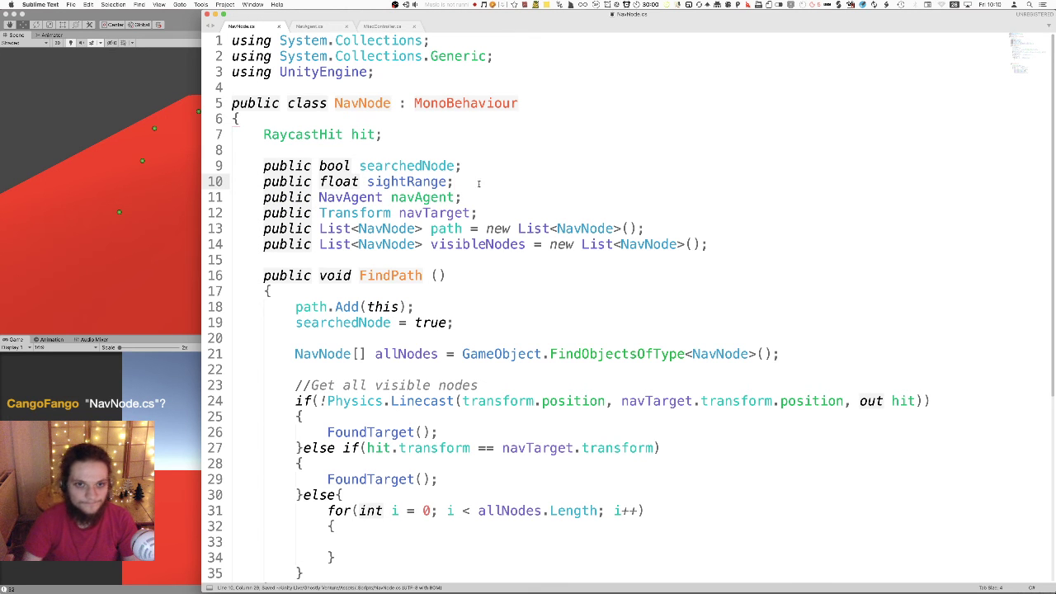
- Give the sightRange field a default value of 20 and save NavNode.cs
double_click(423, 182)
scroll(483, 327, "down", 5)
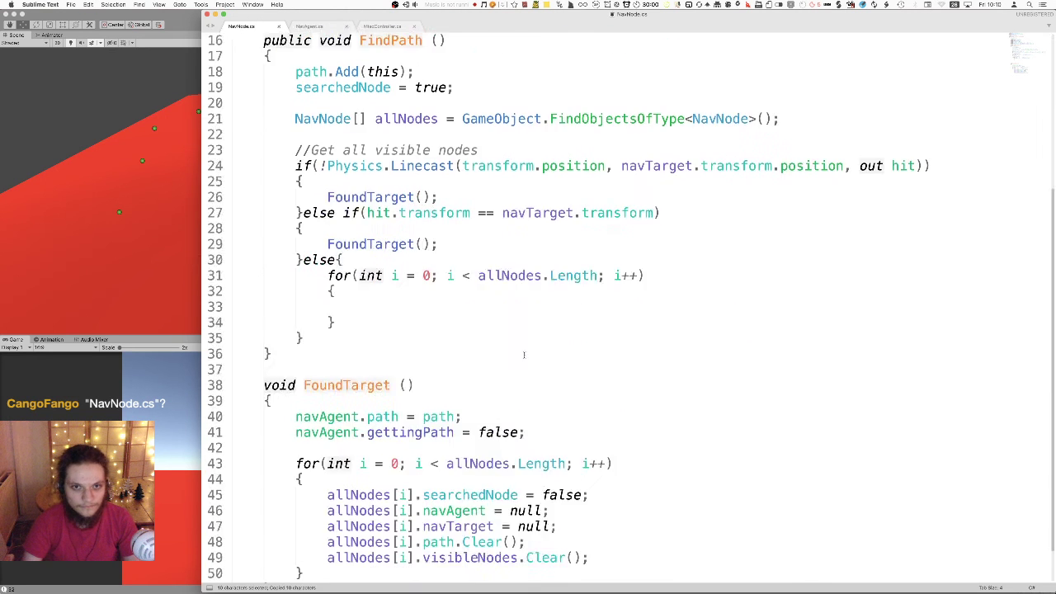
scroll(483, 328, "up", 4)
key("Right")
type("= ")
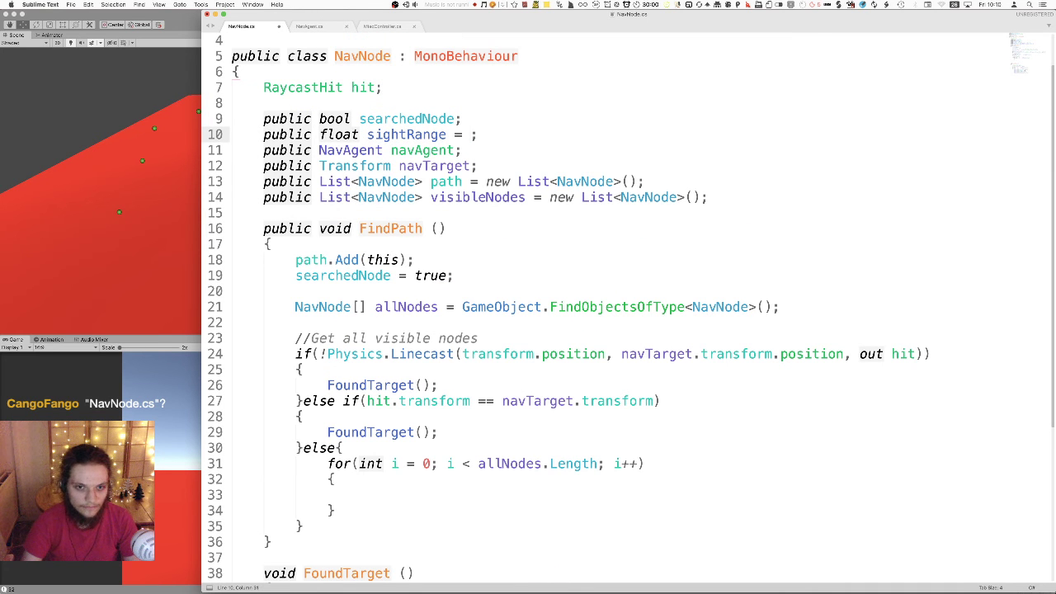
type("20")
key("super+s")
- Add an empty if() statement with a braced body inside the for loop in FindPath's else block
scroll(510, 415, "down", 3)
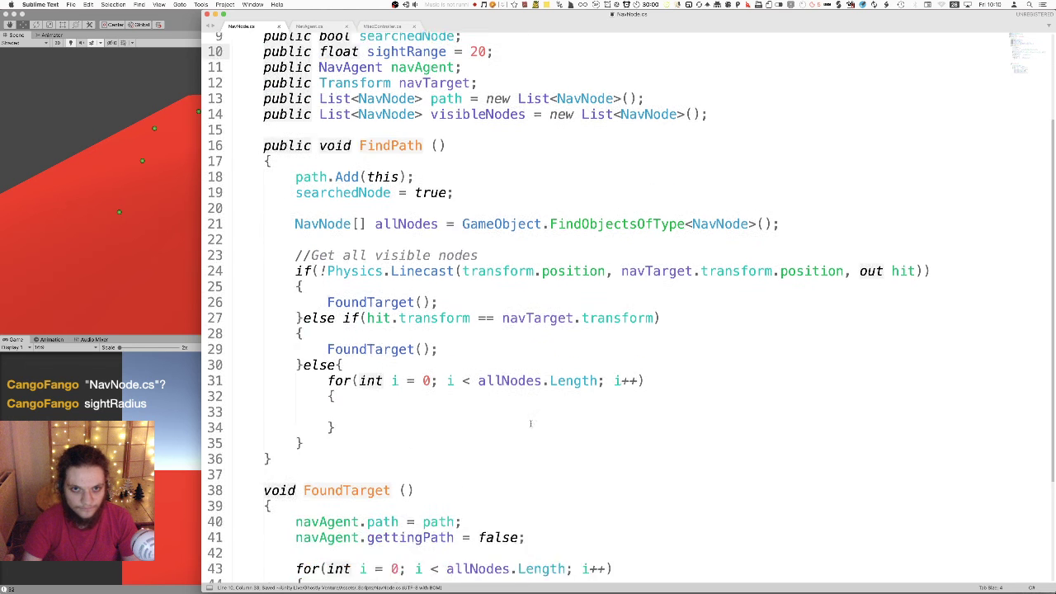
left_click(421, 407)
key("Tab")
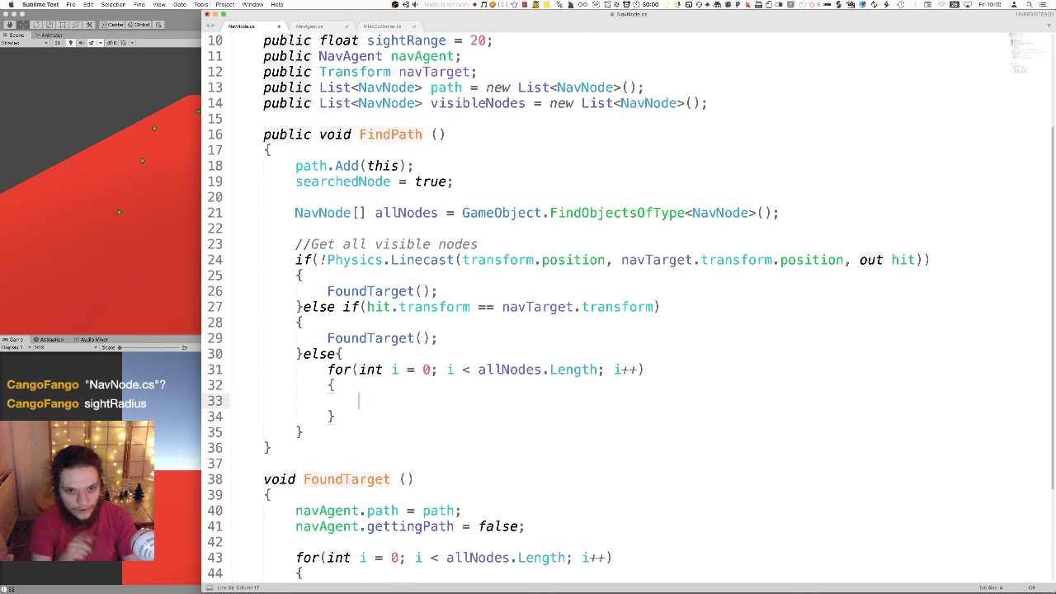
type("if()")
key("Return")
type("{")
key("Return")
key("Up")
key("Up")
key("Left")
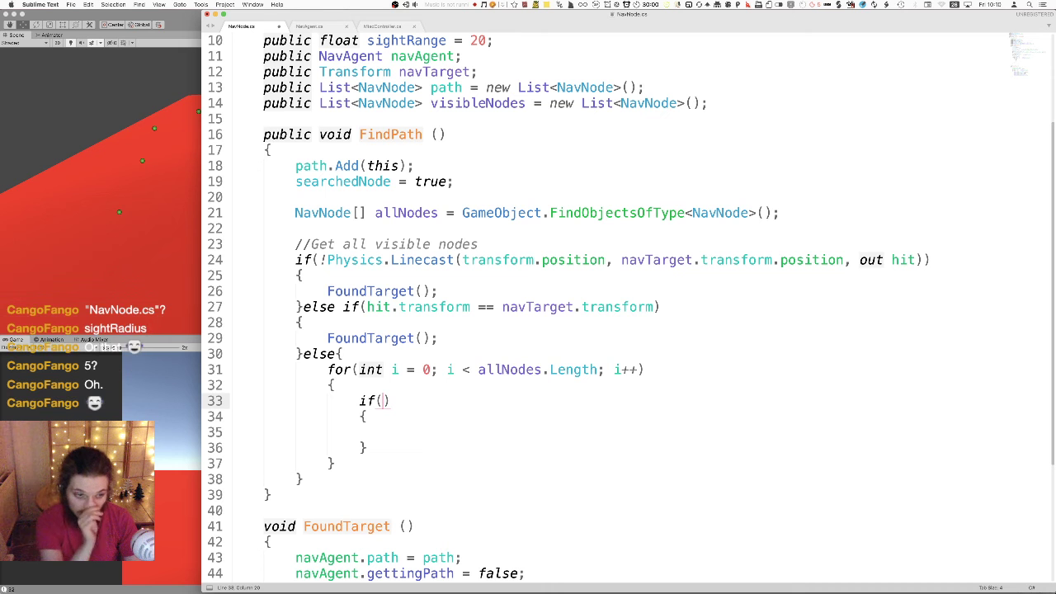
- Insert an empty Vector3.Distance() call as the condition of the if statement inside FindPath's for loop
type("all")
key("BackSpace")
key("BackSpace")
key("BackSpace")
type("Vect")
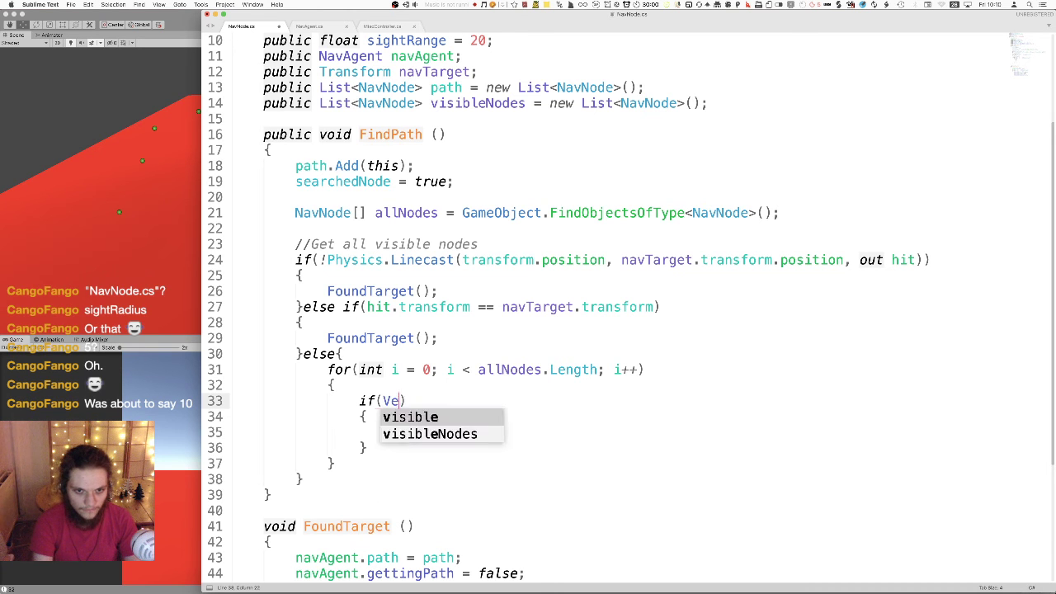
type("or2")
key("BackSpace")
type("3")
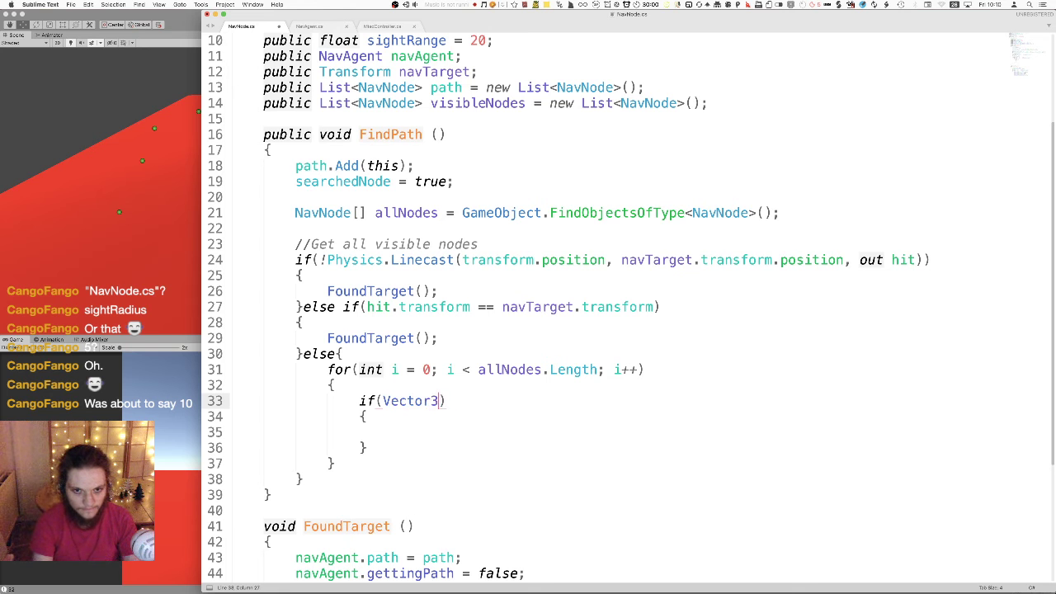
type("()")
key("Left")
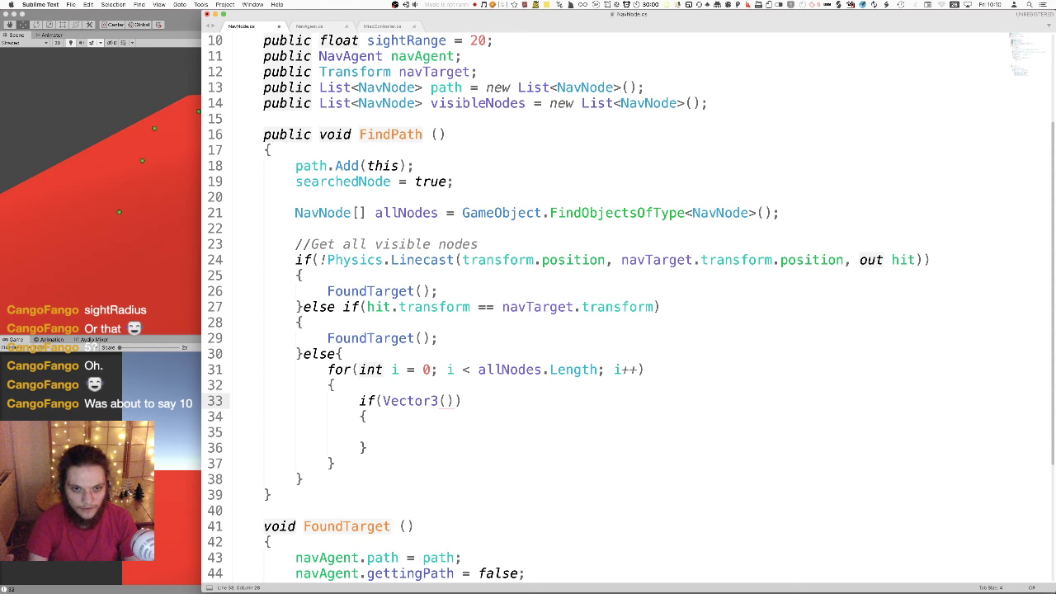
key("Left")
type(".")
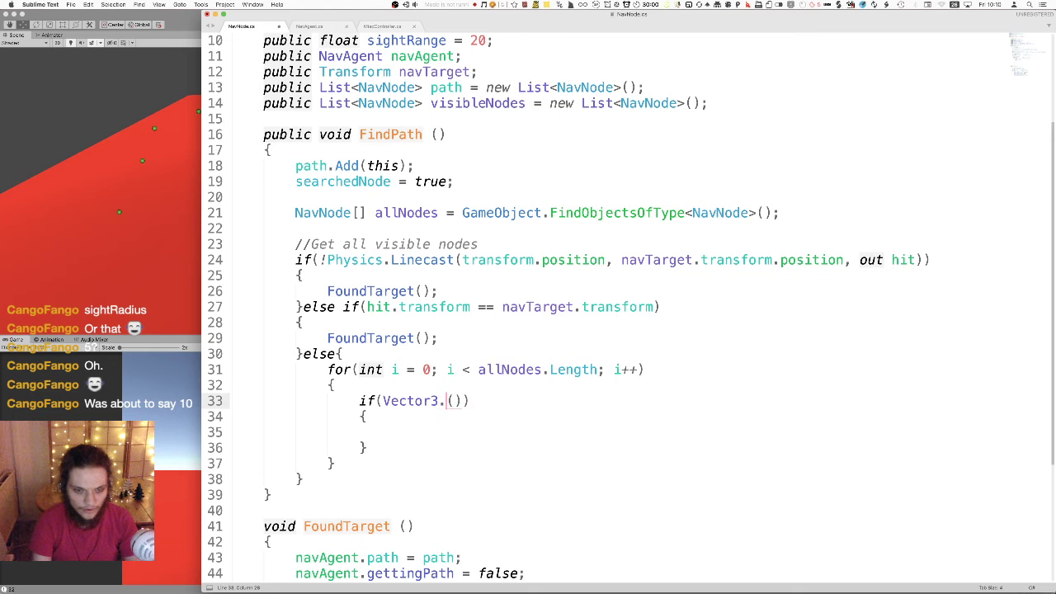
type("Distance")
key("Right")
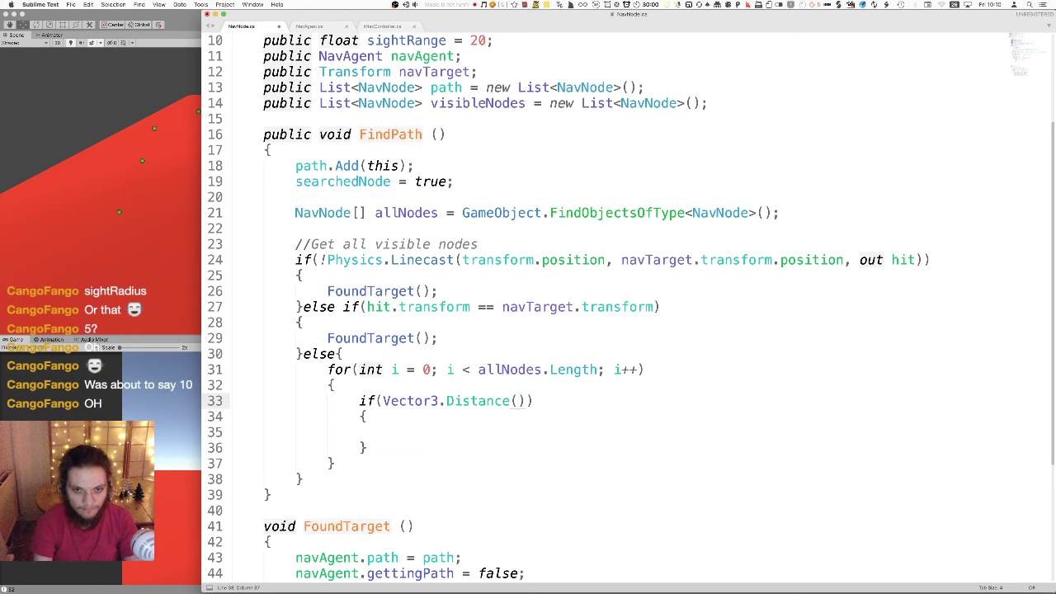
- Complete the distance condition as Vector3.Distance(transform.position, allNodes[i].transform.position) < sightRange
type("transform.oo")
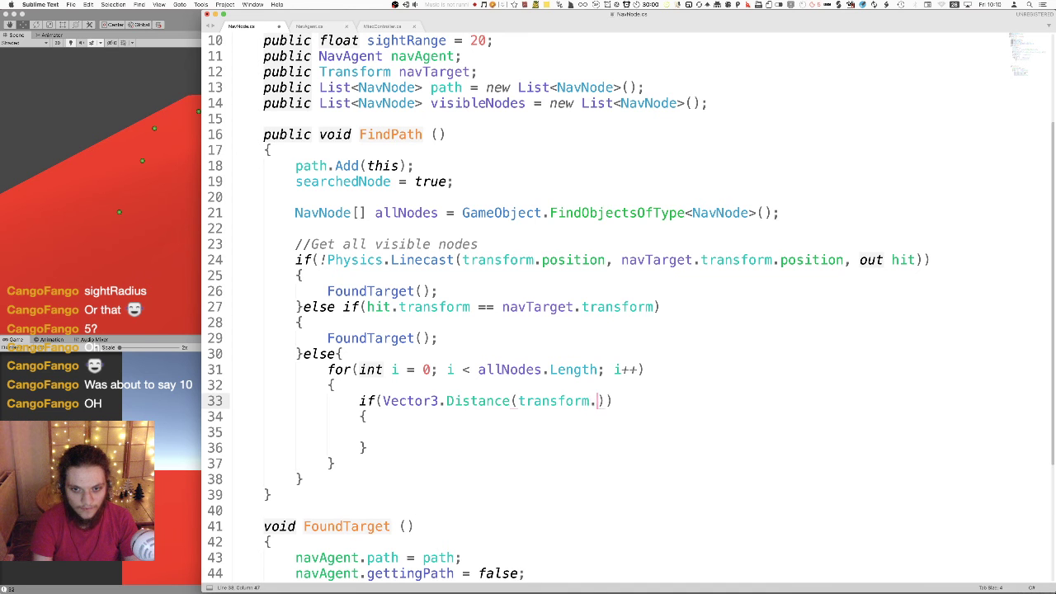
key("BackSpace")
key("BackSpace")
type("position, ")
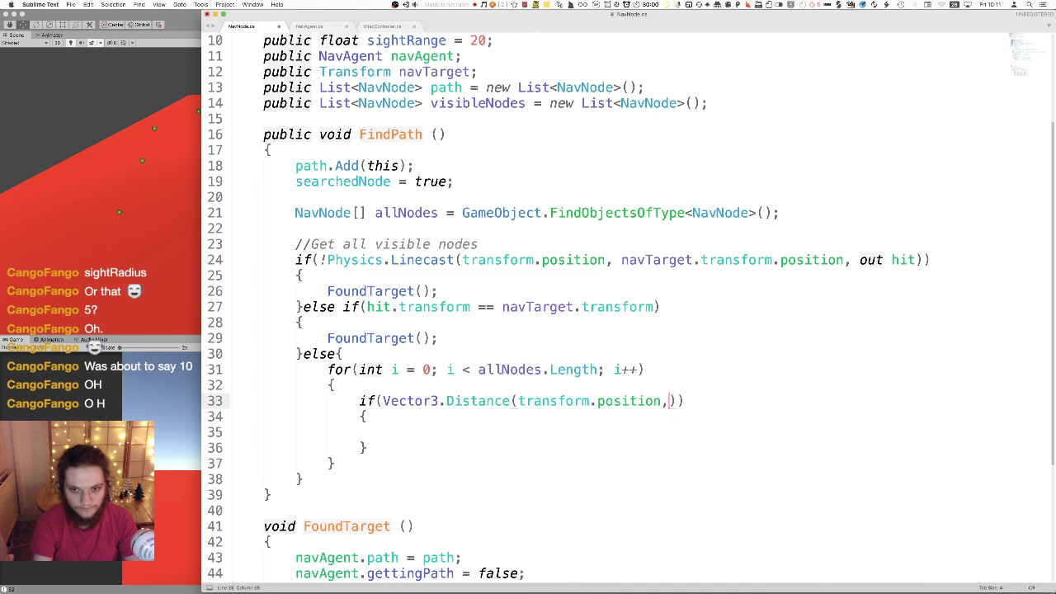
type("allNodes[")
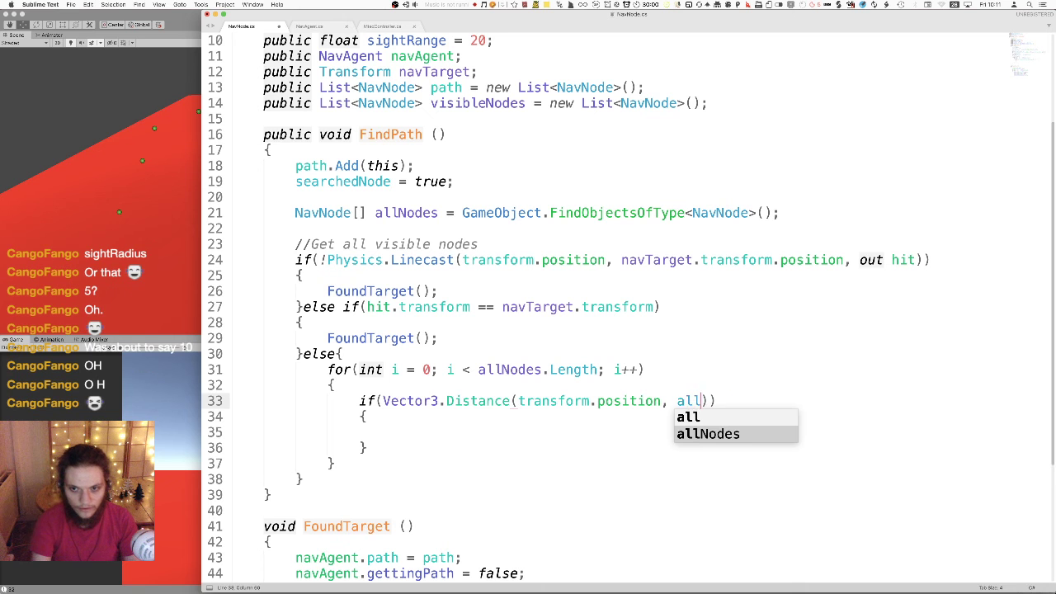
type("i].")
type("transform.position")
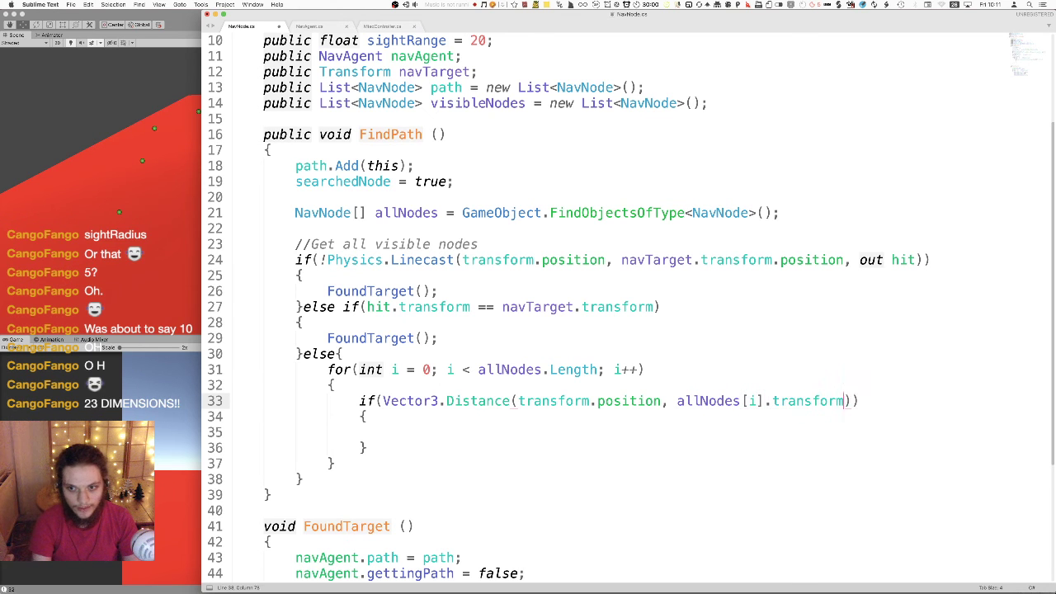
type(") < ")
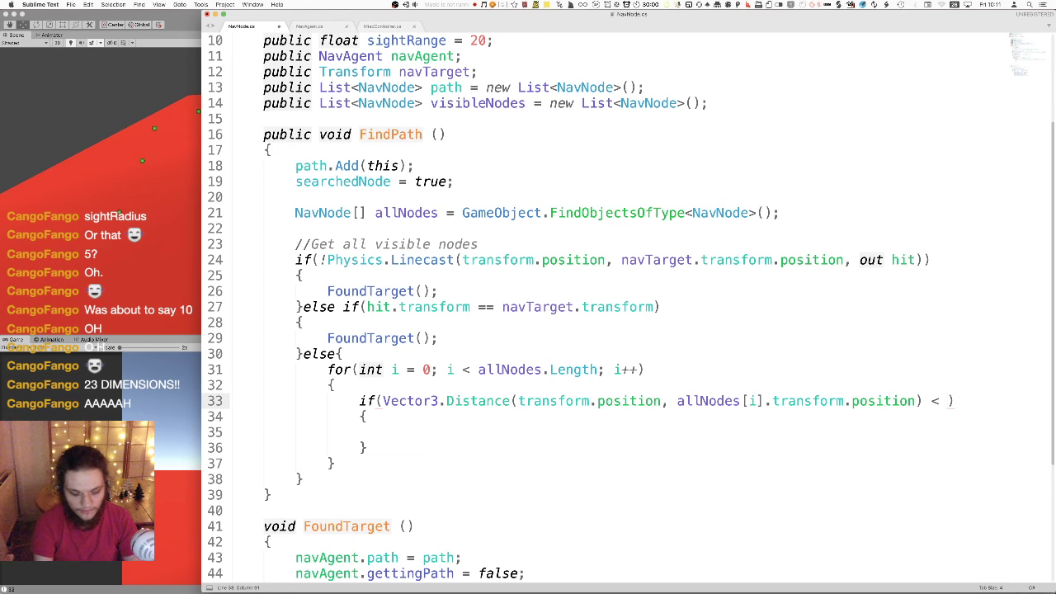
type("sig")
key("Tab")
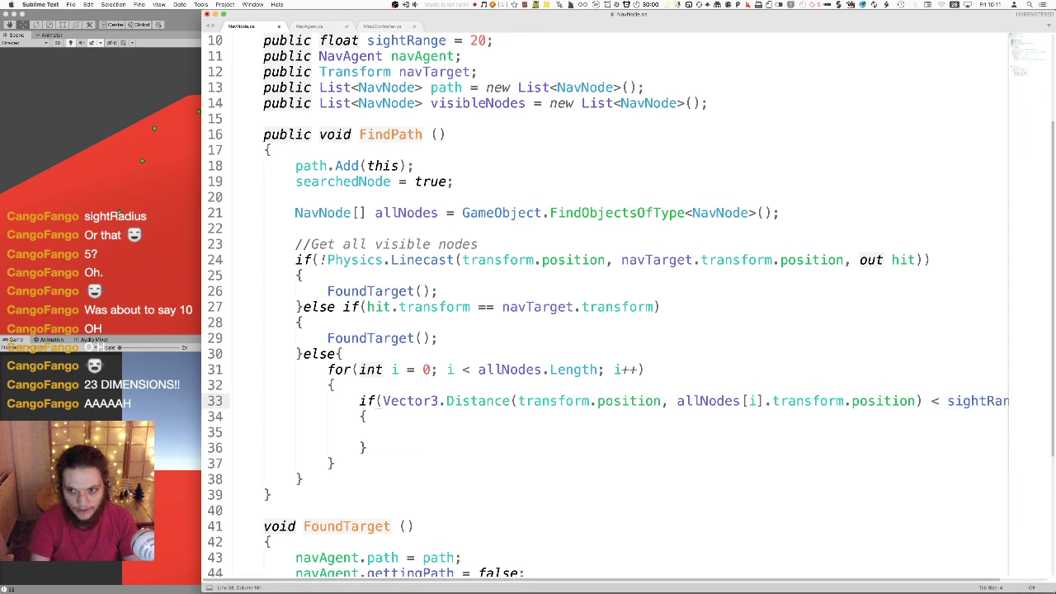
scroll(584, 391, "right", 2)
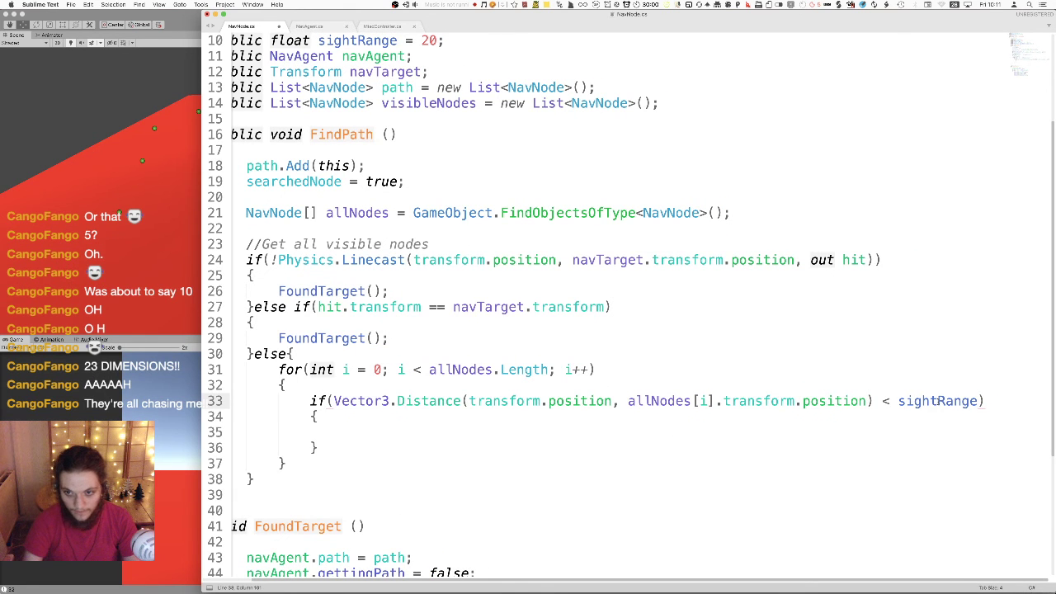
scroll(365, 426, "left", 2)
- Add a nested empty if() statement with a braced body inside the distance check's block
left_click(413, 434)
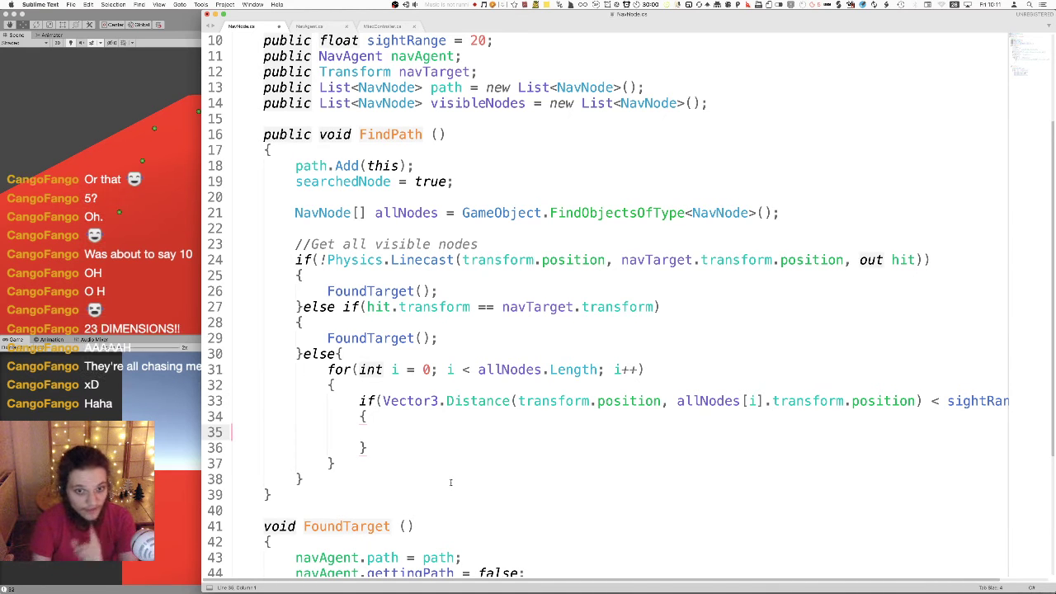
key("Tab")
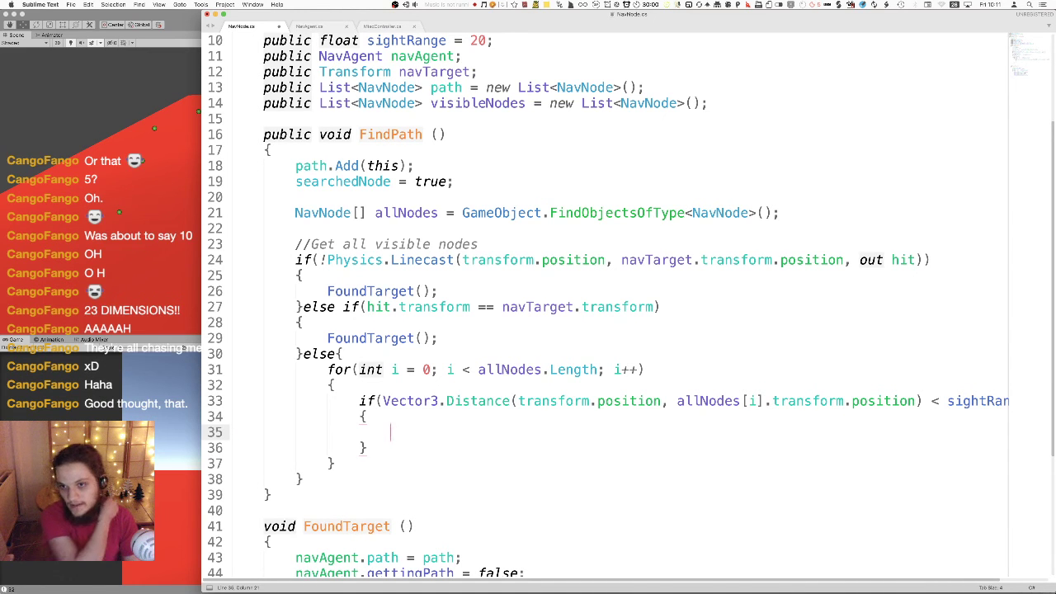
type("if()")
key("Return")
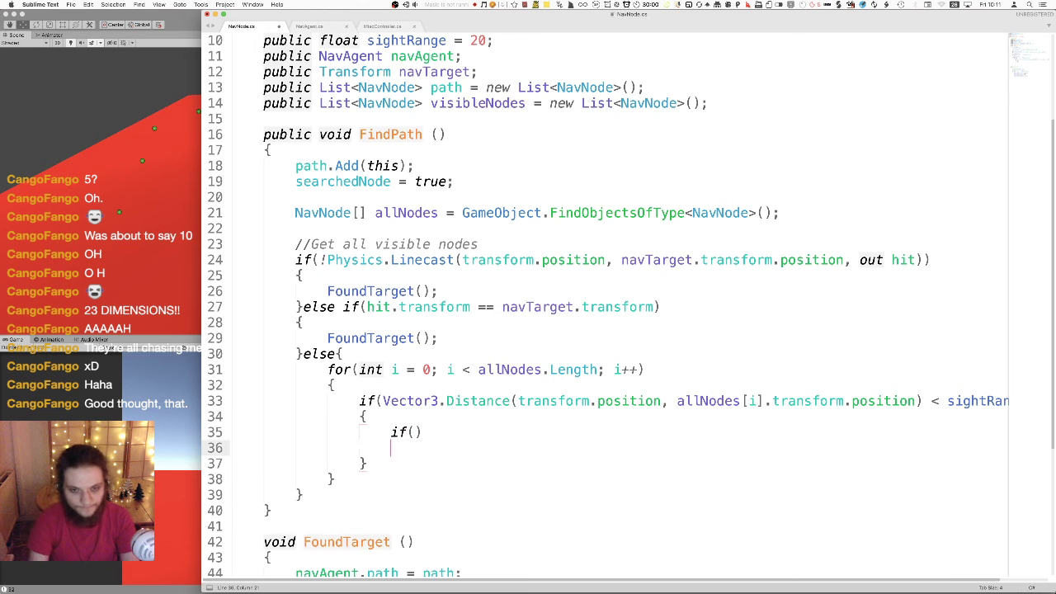
type("{")
key("Return")
key("Up")
key("Up")
key("Left")
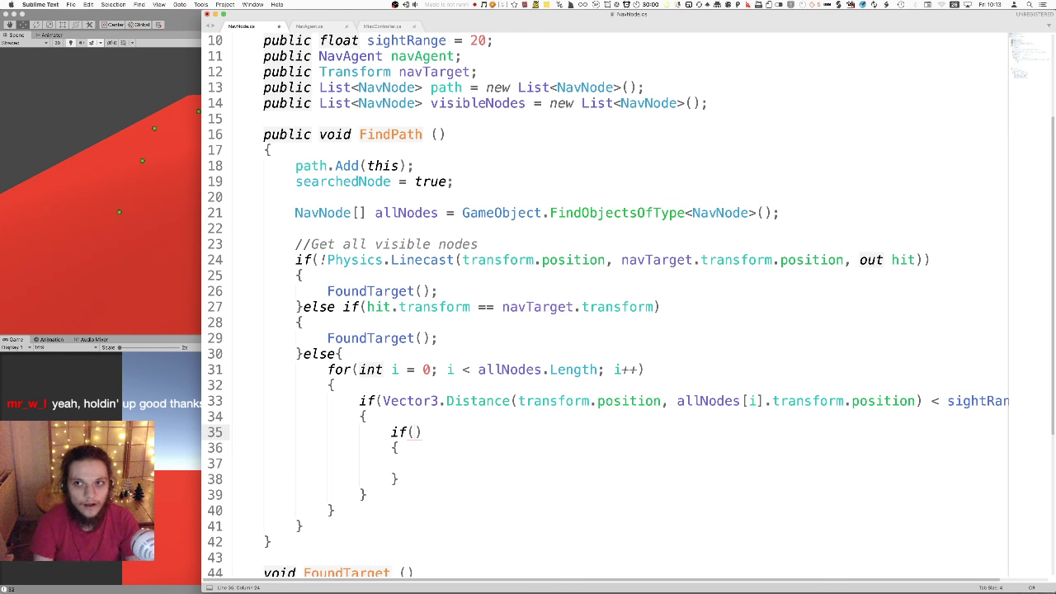
- Fill in the nested if condition as !Physics.Linecast(transform.position, allNodes[i].transform.position)
type("!")
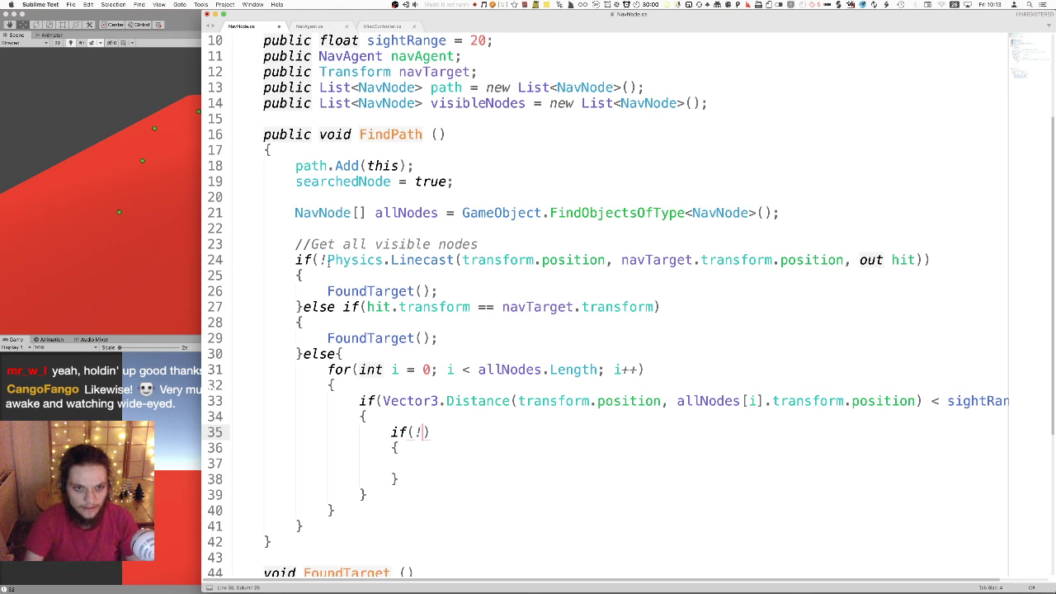
left_click_drag(320, 260, 748, 260)
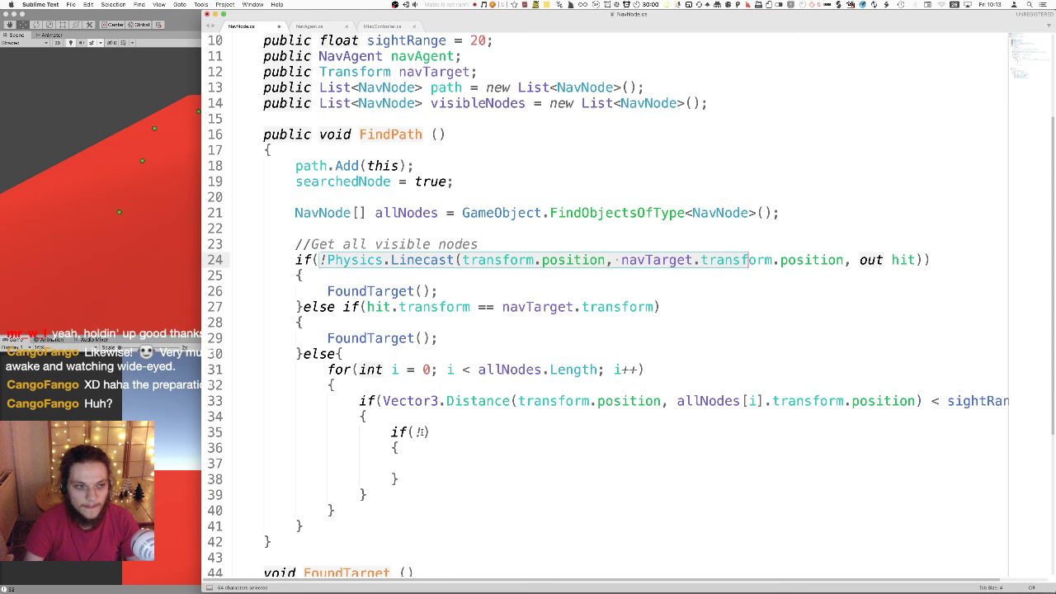
left_click(422, 432)
scroll(461, 491, "up", 2)
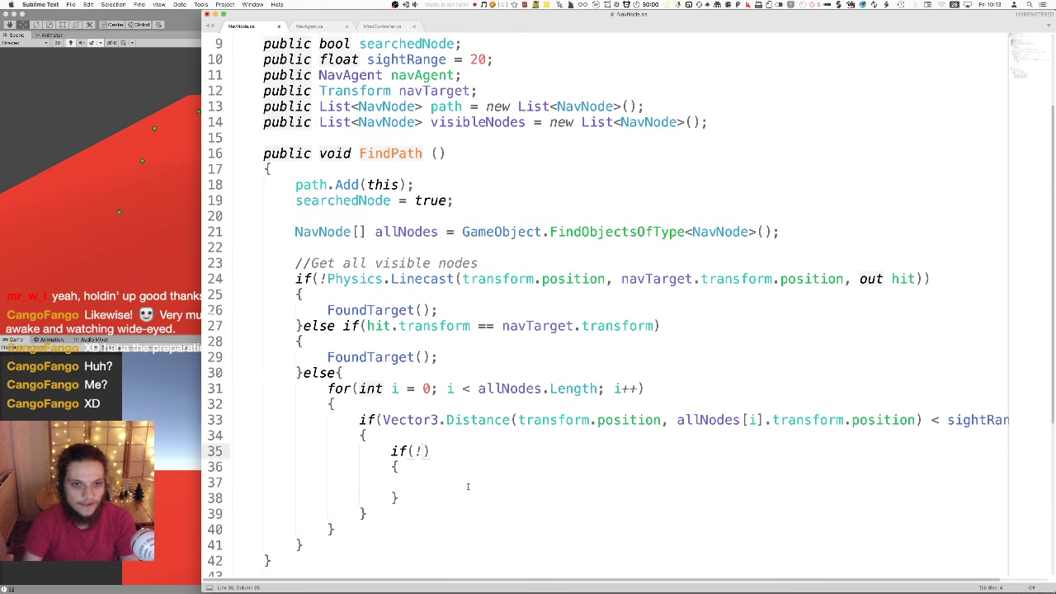
scroll(460, 491, "down", 3)
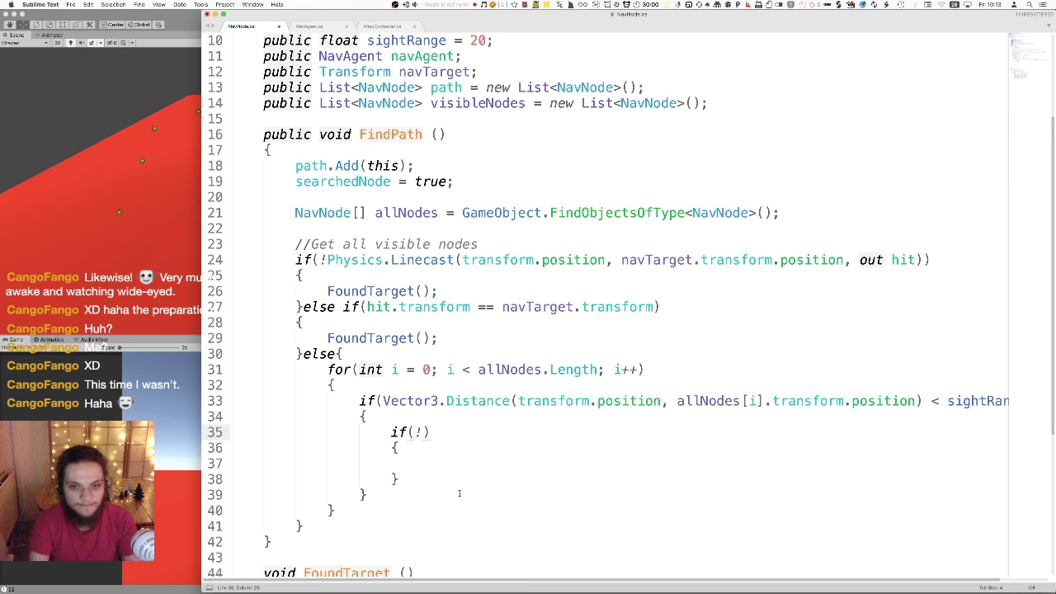
scroll(721, 324, "down", 3)
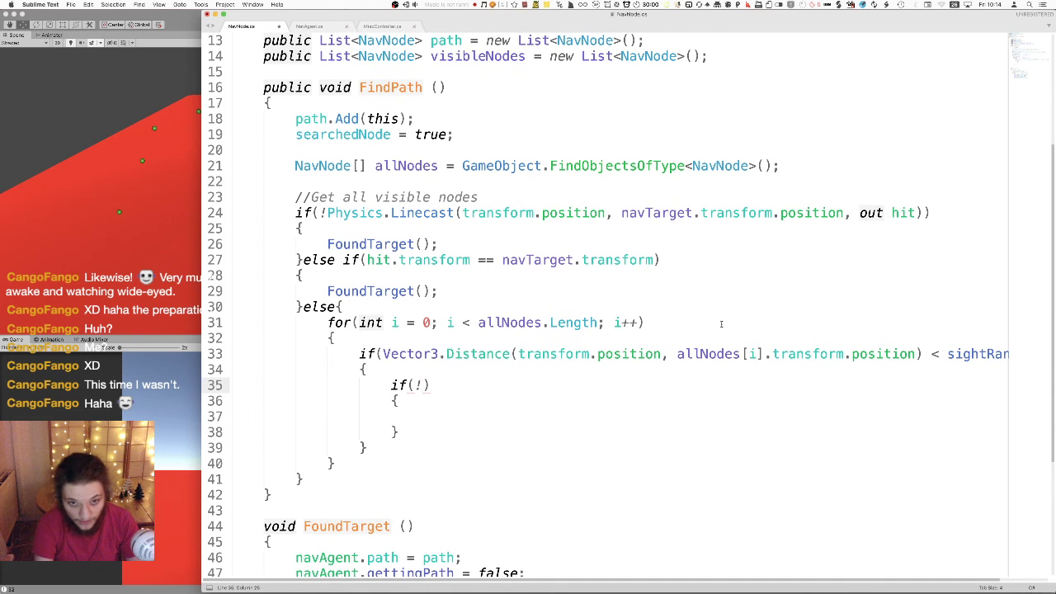
type("Physics.L")
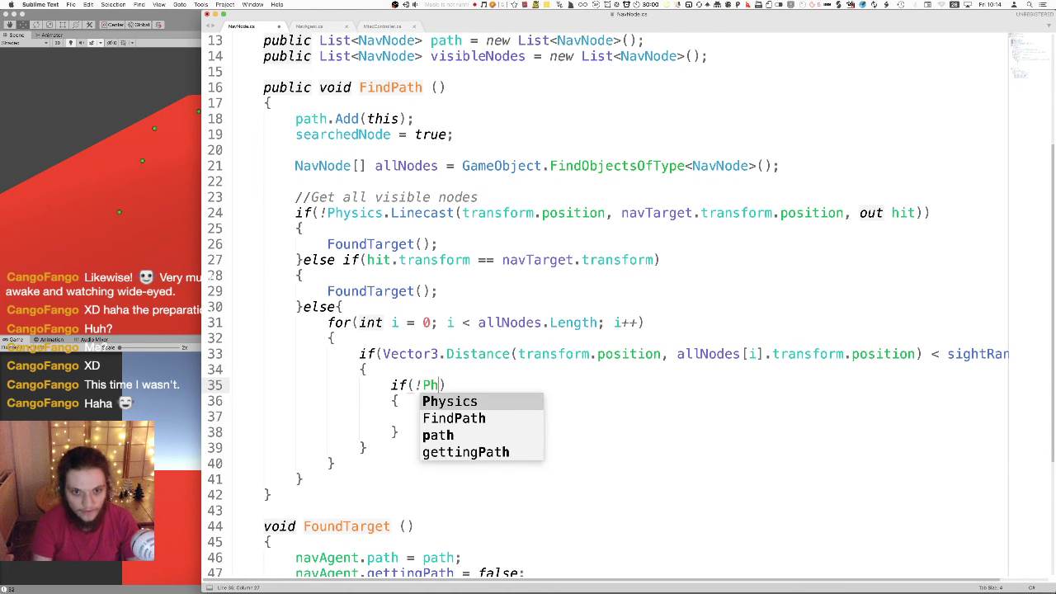
type("ine")
key("Return")
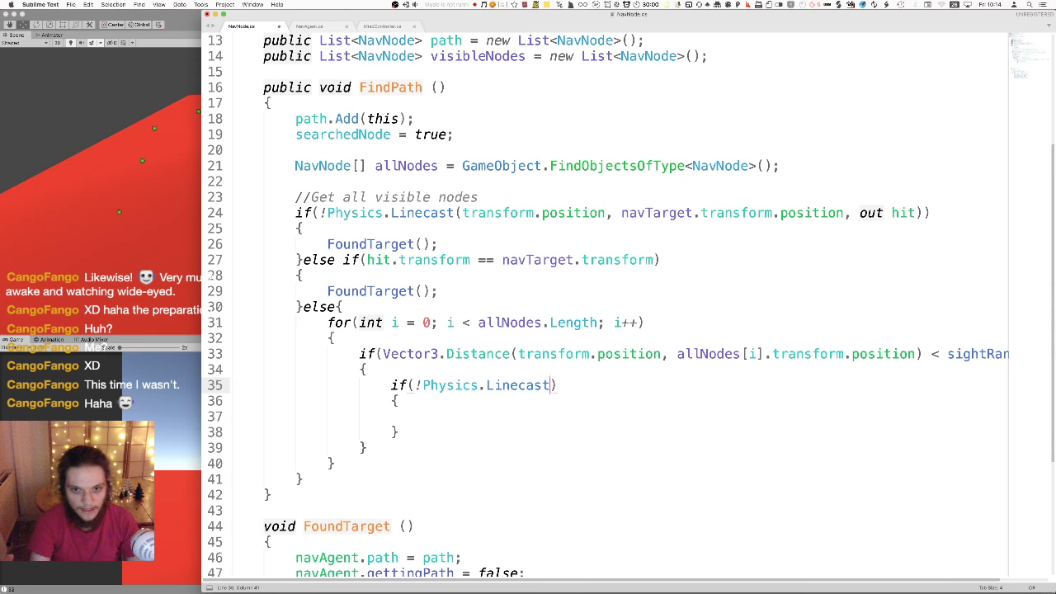
type("()")
type("transform.")
type("position")
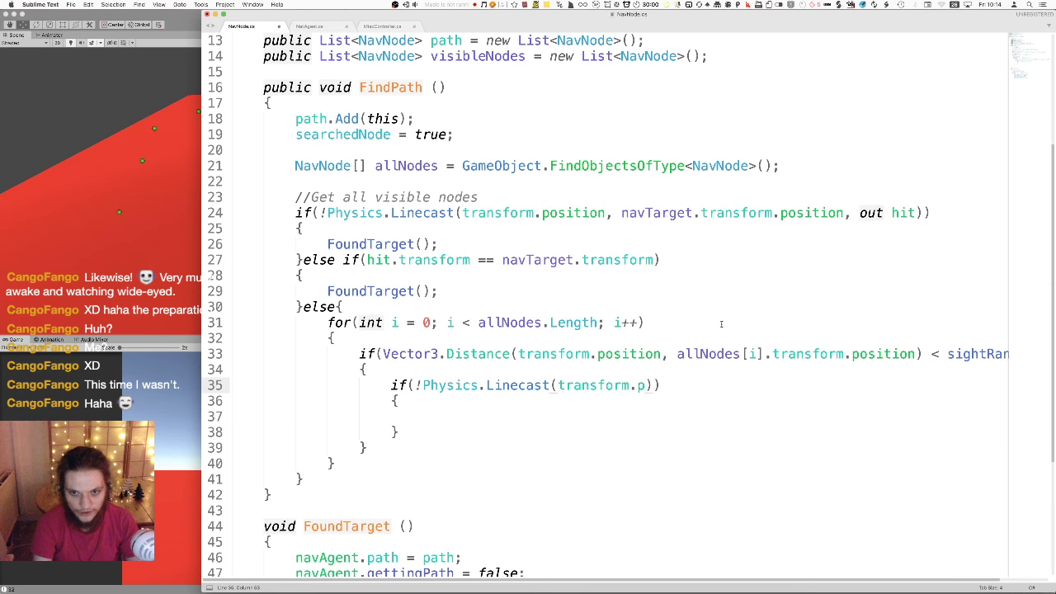
type(", ")
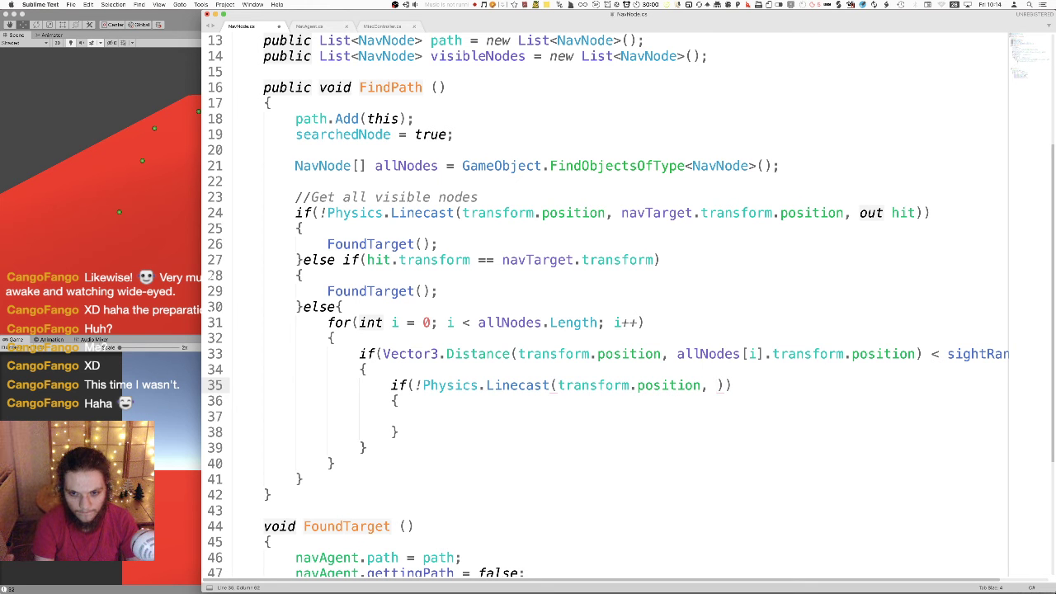
type("allNodes[i].transform.position")
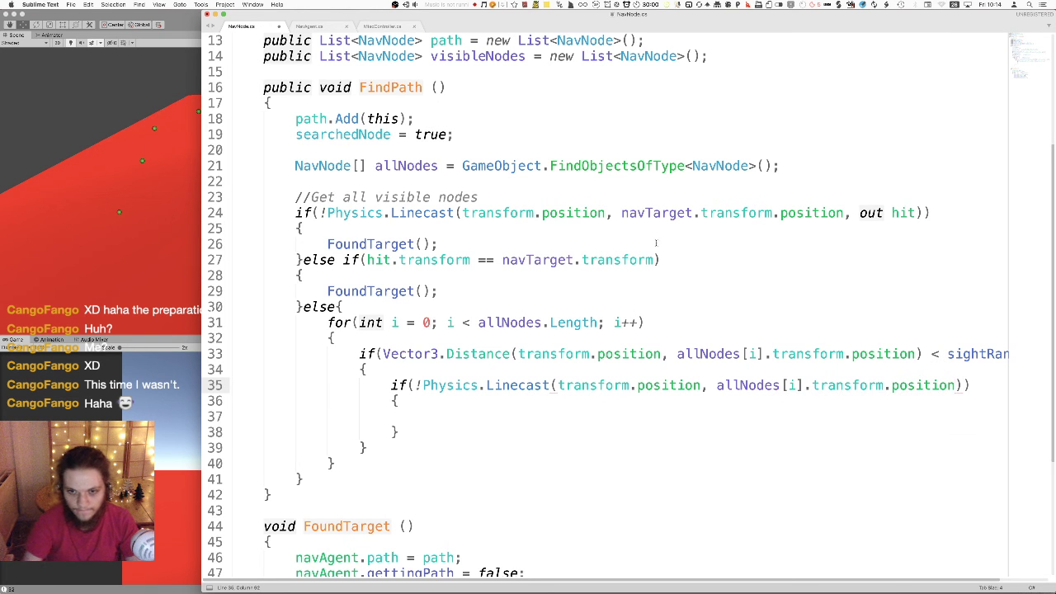
left_click(422, 385)
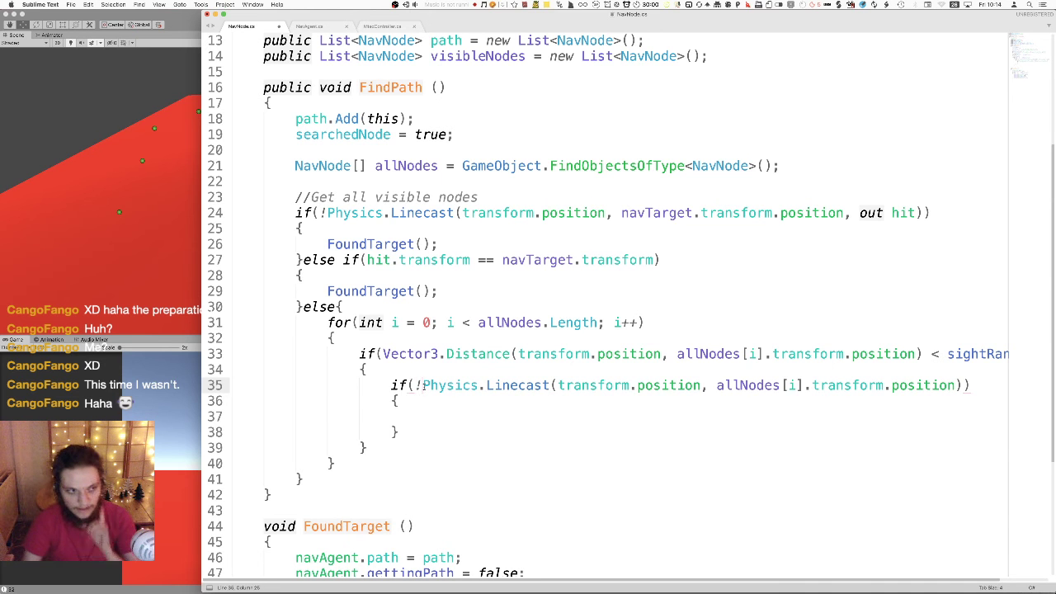
left_click_drag(422, 385, 512, 386)
double_click(576, 385)
left_click(702, 386, "shift")
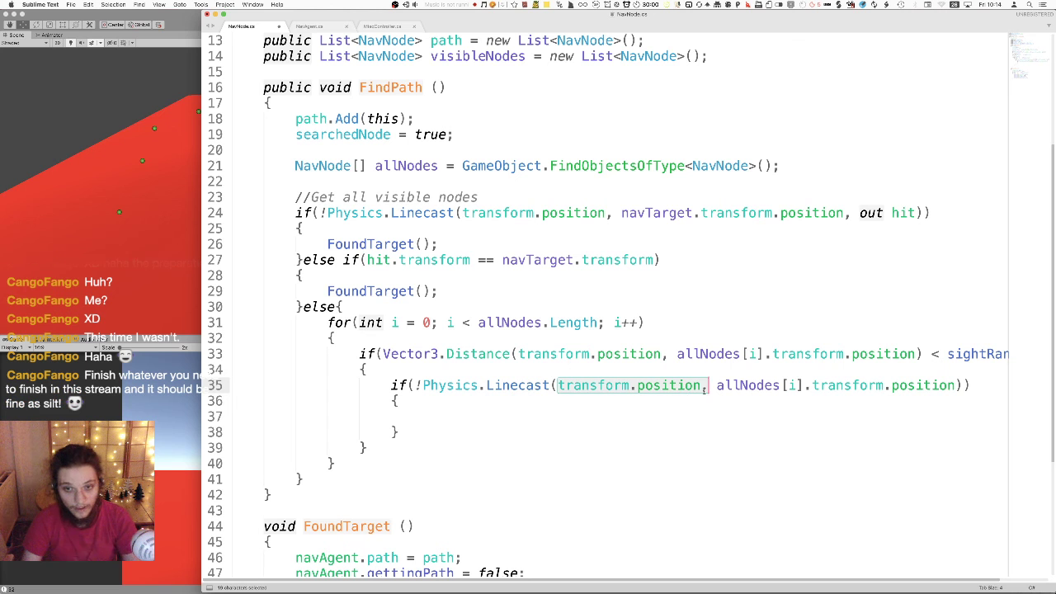
double_click(791, 385)
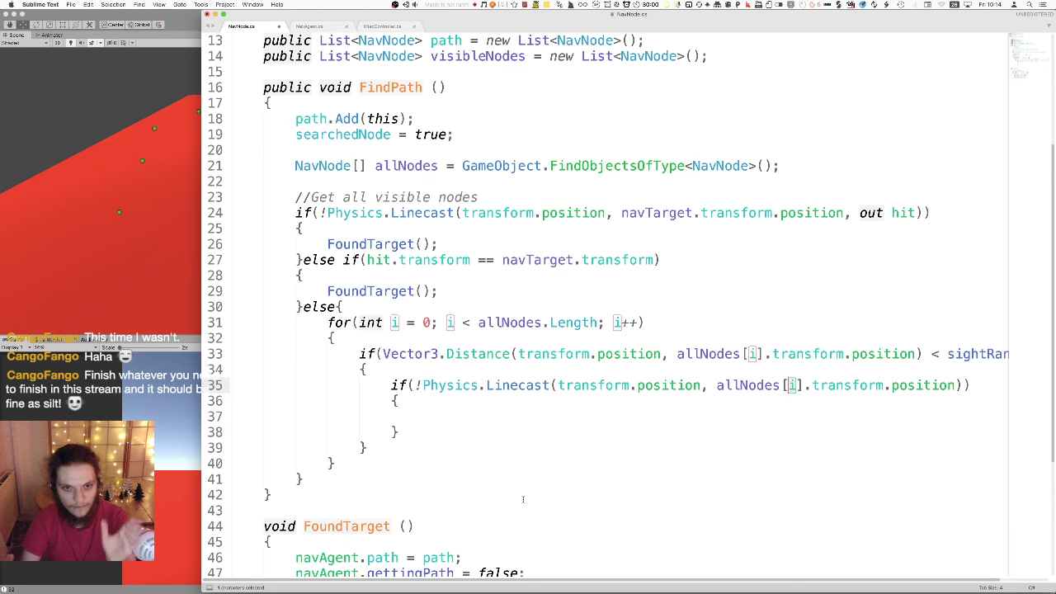
- Save NavNode.cs and indent the empty line inside the nested Linecast check's body
left_click(419, 416)
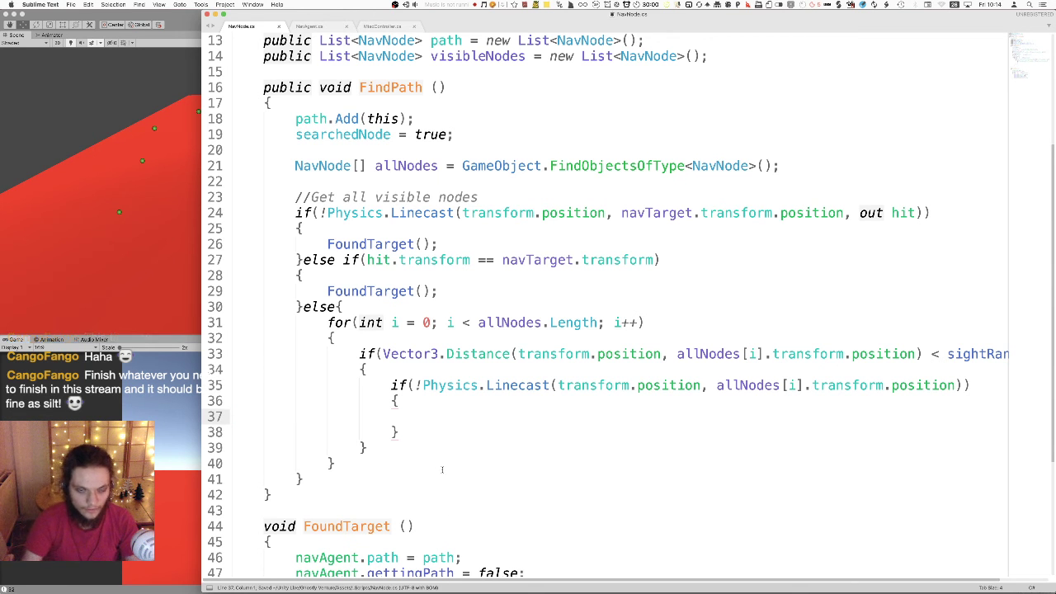
key("Tab")
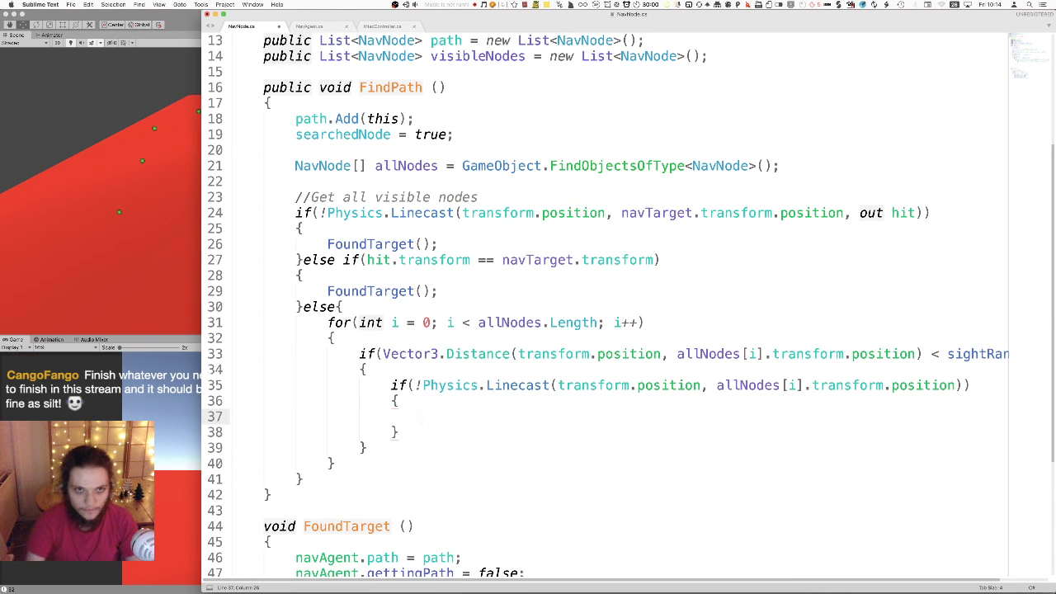
left_click(274, 28)
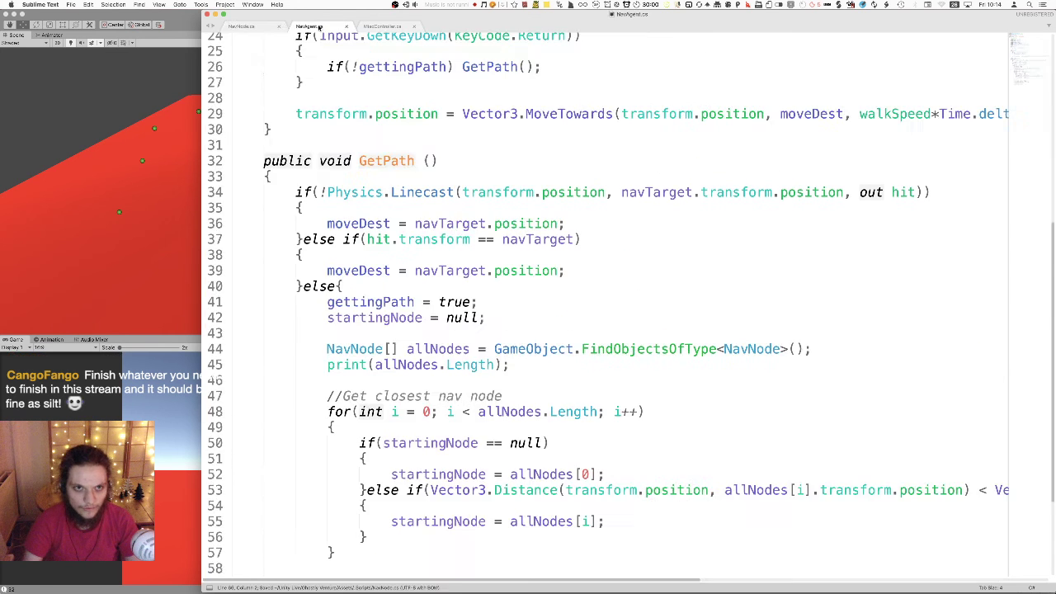
left_click(272, 27)
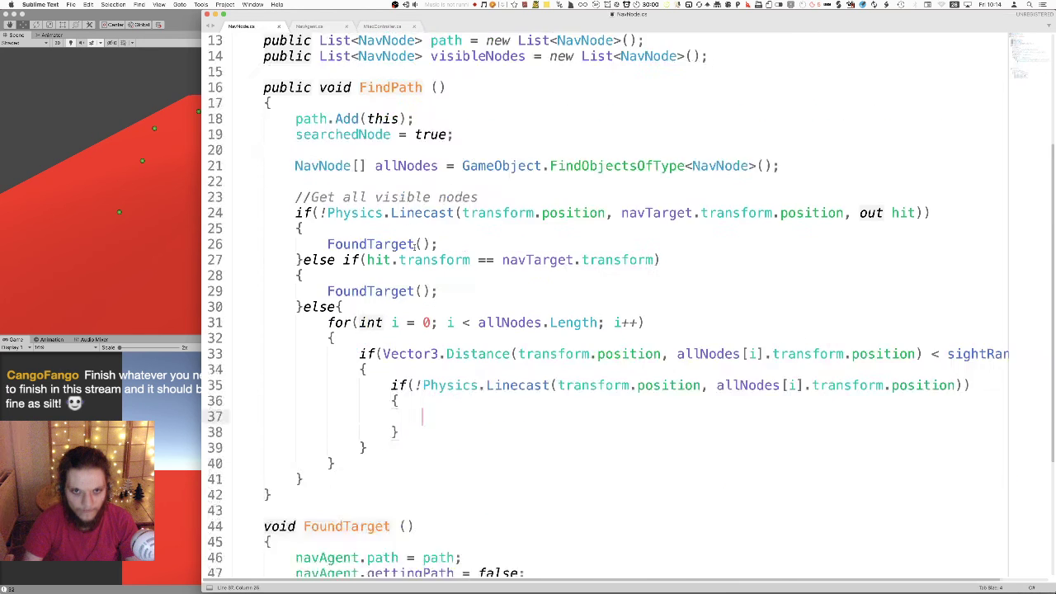
- Insert a blank line directly below the sightRange field in NavNode.cs
scroll(405, 263, "up", 4)
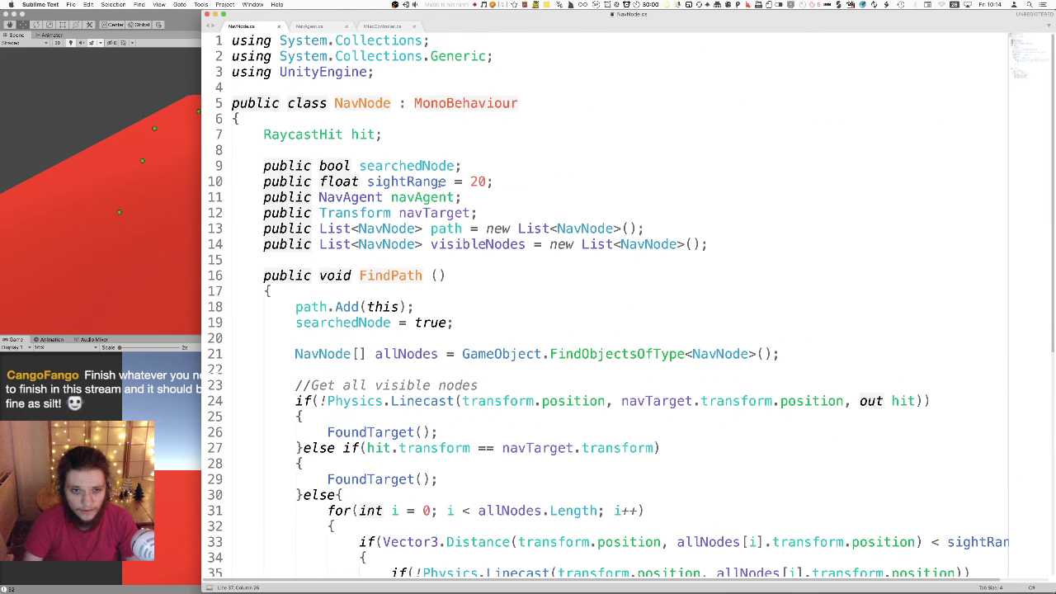
left_click(495, 181)
key("Return")
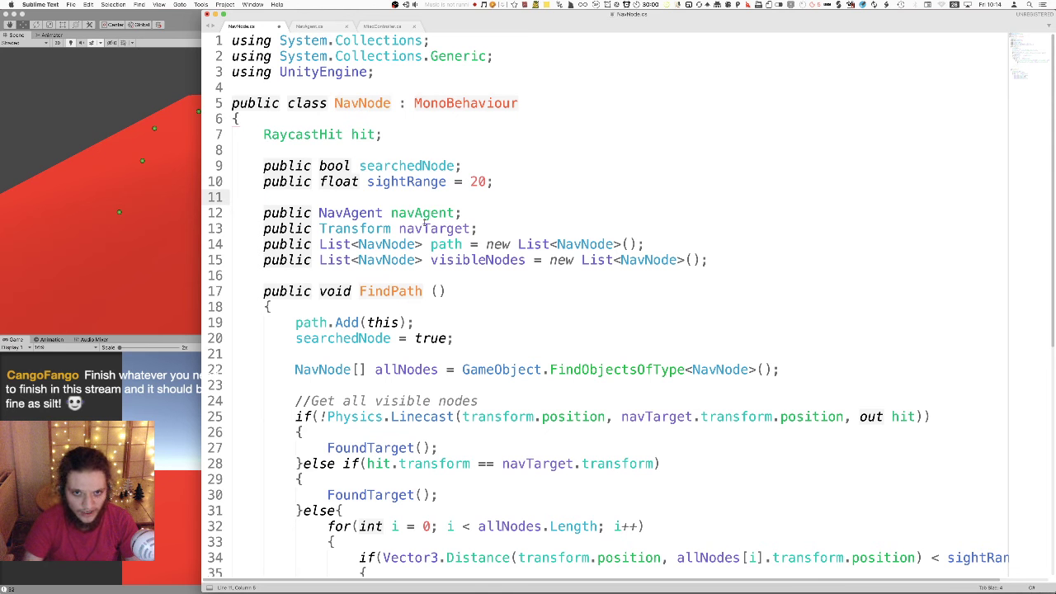
- Assign the current agent to the node with allNodes[i].navAgent = navAgent; inside the nested Linecast check's body
scroll(433, 258, "down", 7)
scroll(443, 320, "up", 2)
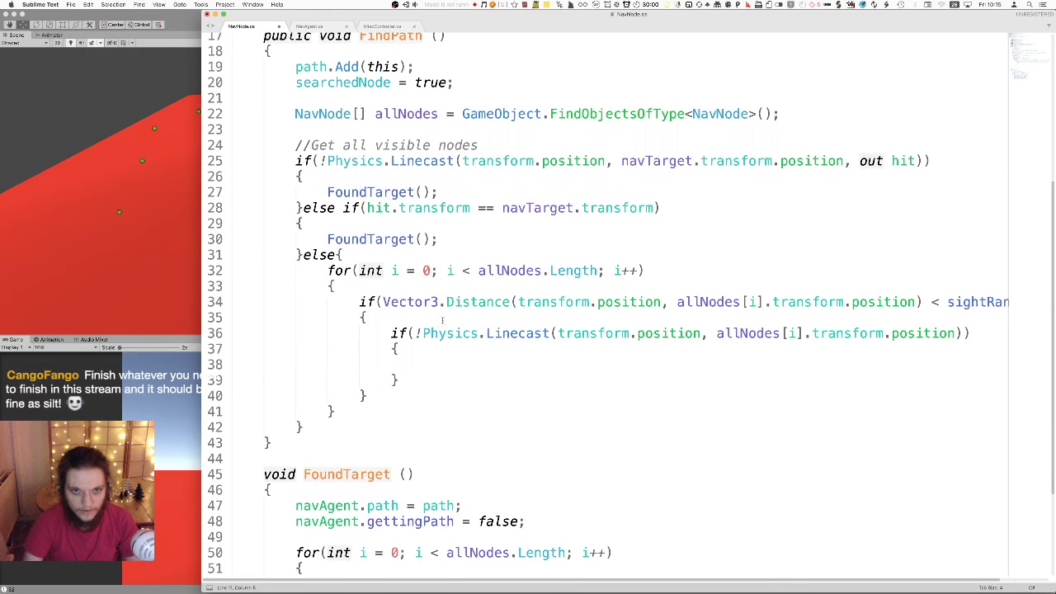
left_click(423, 364)
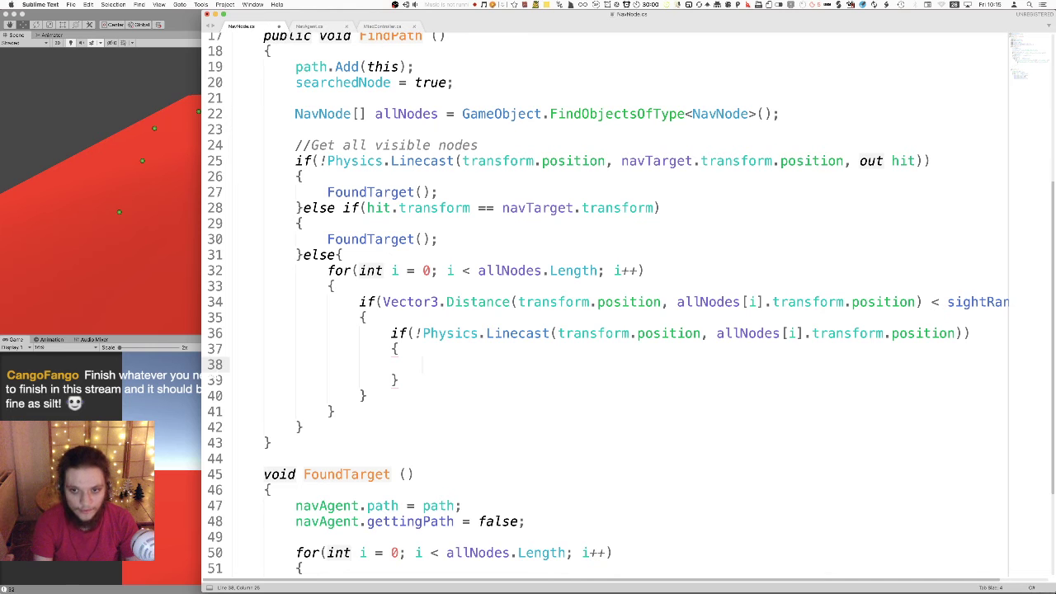
type("all")
key("Return")
type("[i].")
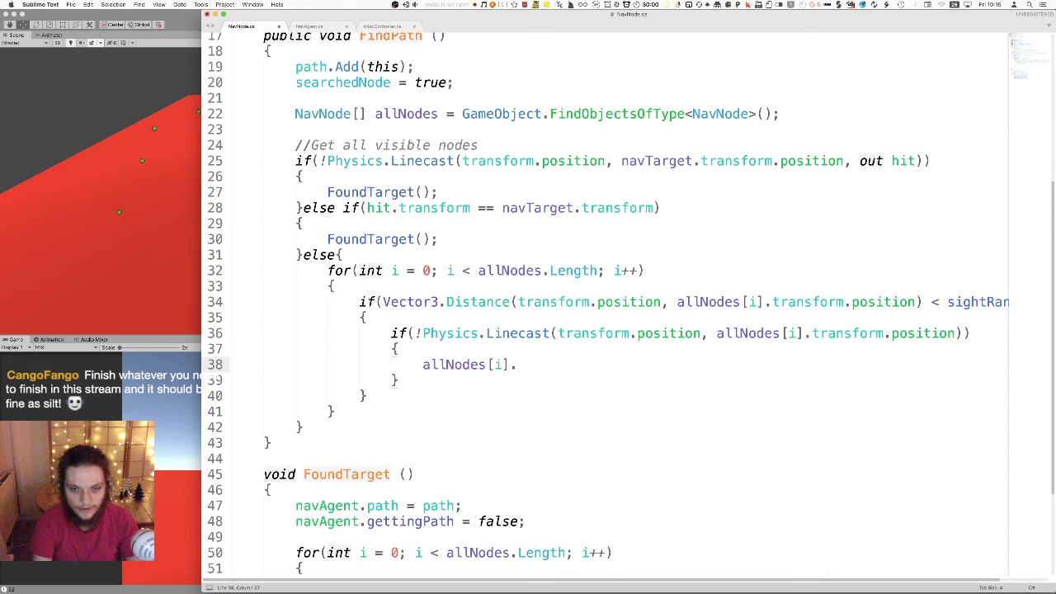
type("agen")
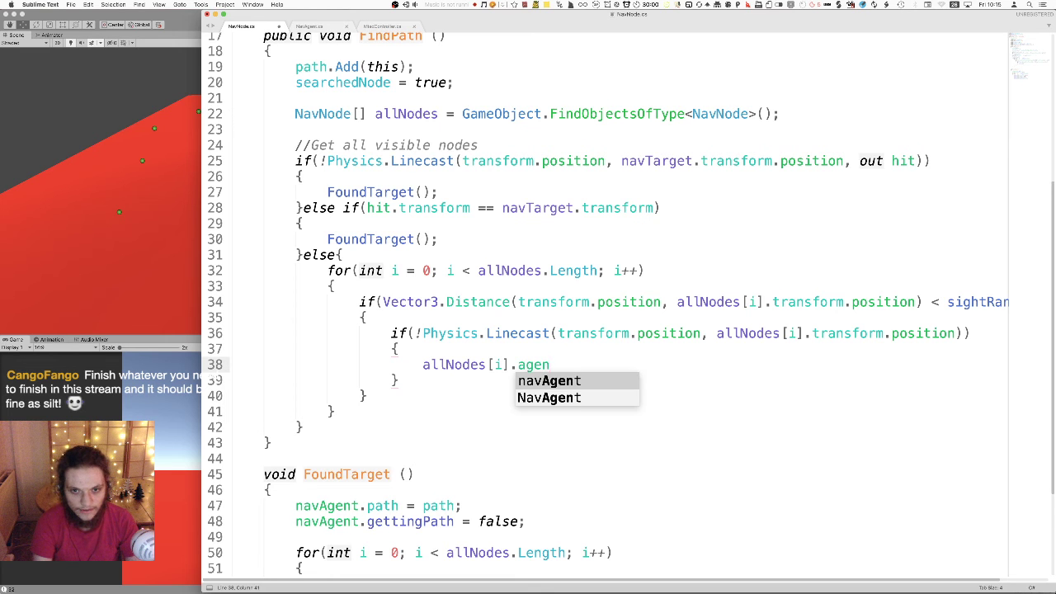
key("Return")
type("= nage")
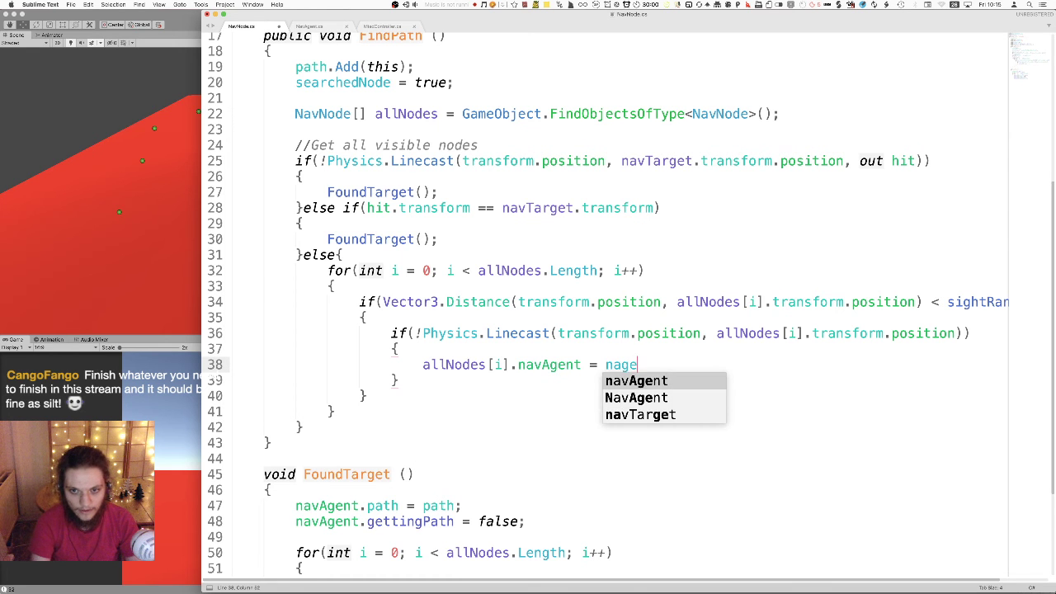
key("Return")
type(";")
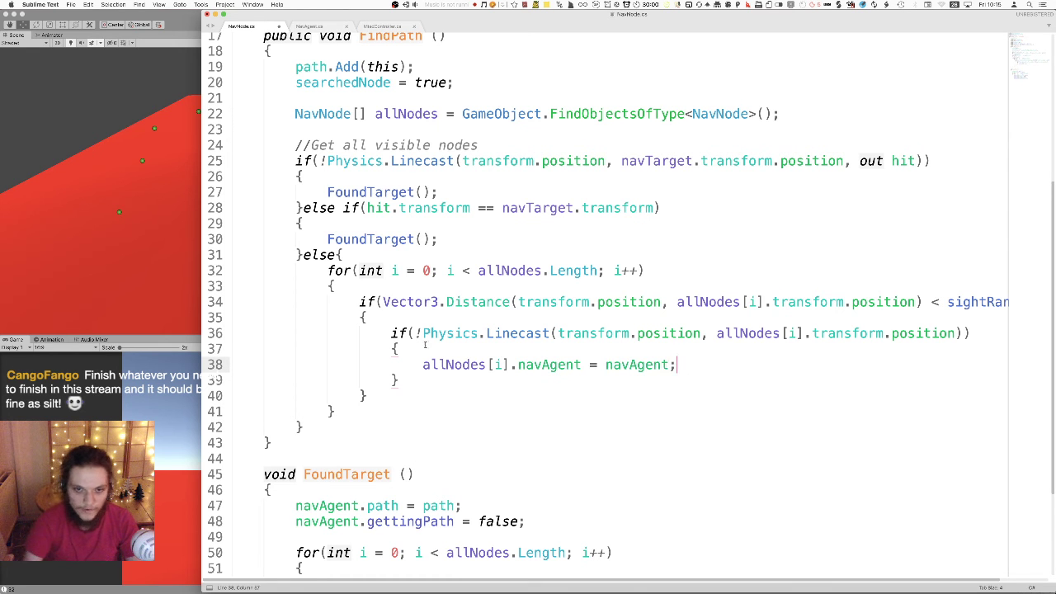
left_click_drag(510, 365, 422, 364)
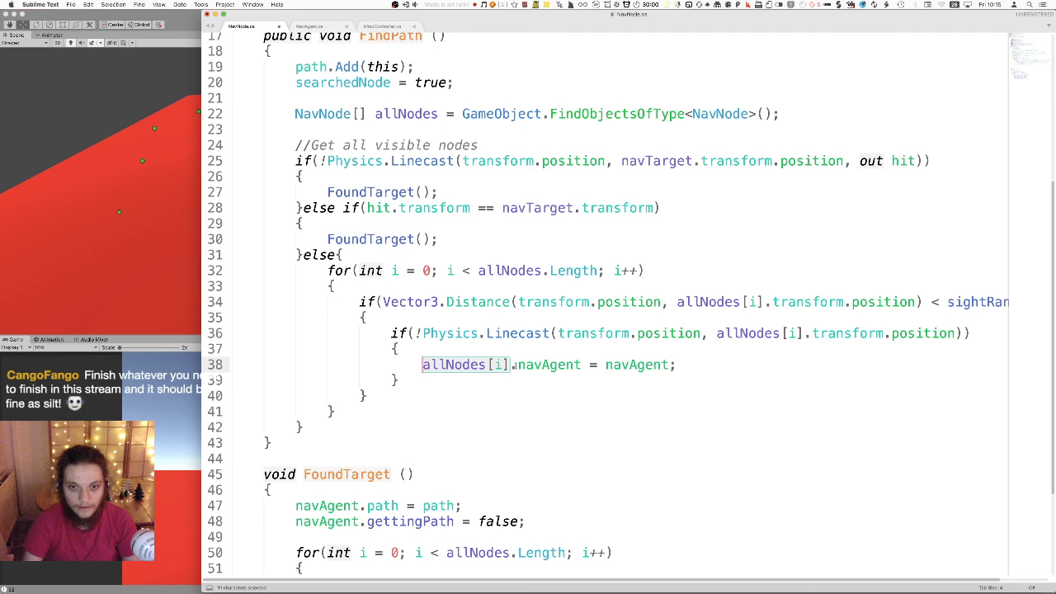
double_click(548, 365)
double_click(646, 366)
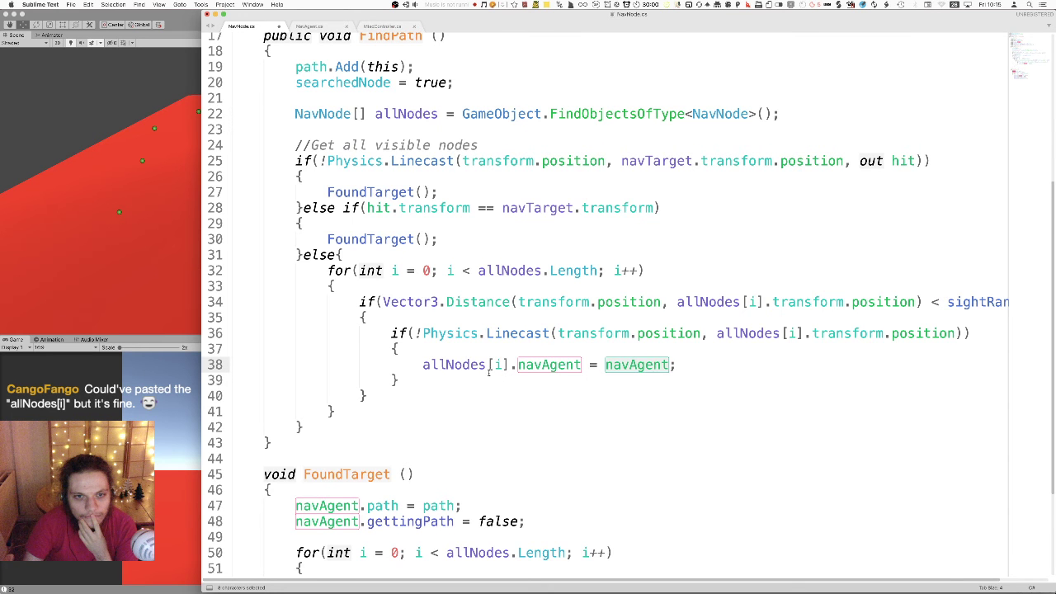
- Indent the entire nested Linecast if block in the for loop one level deeper
scroll(489, 371, "up", 3)
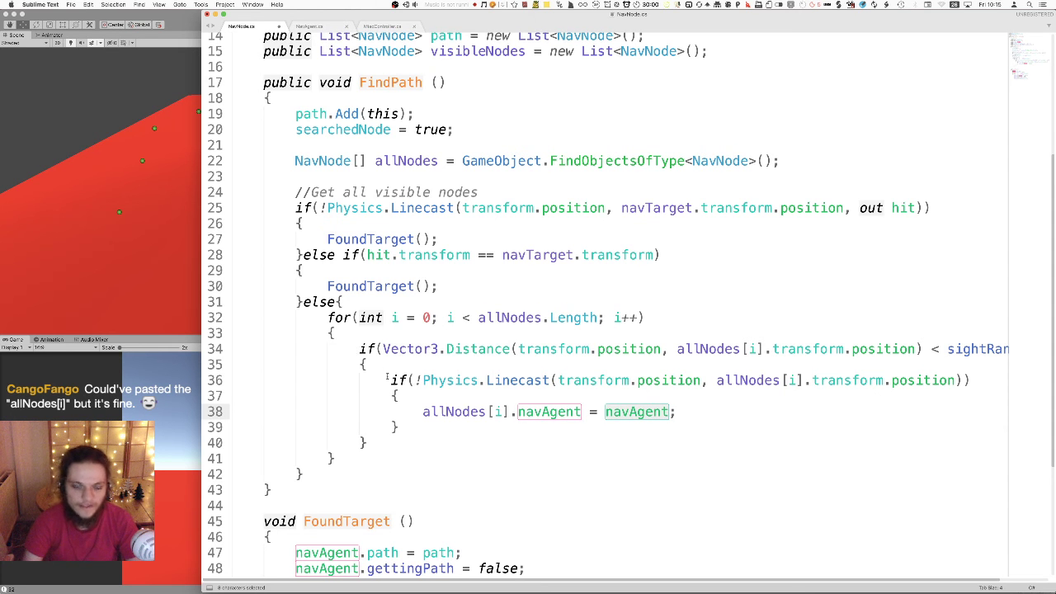
left_click_drag(387, 378, 400, 427)
key("Tab")
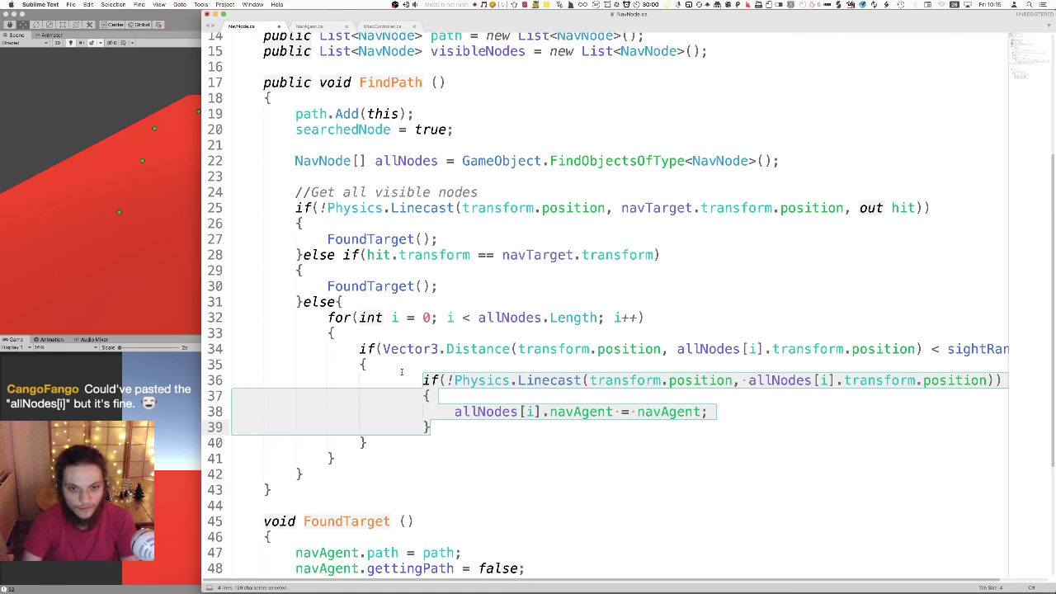
key("super+z")
key("super+shift+z")
key("super+z")
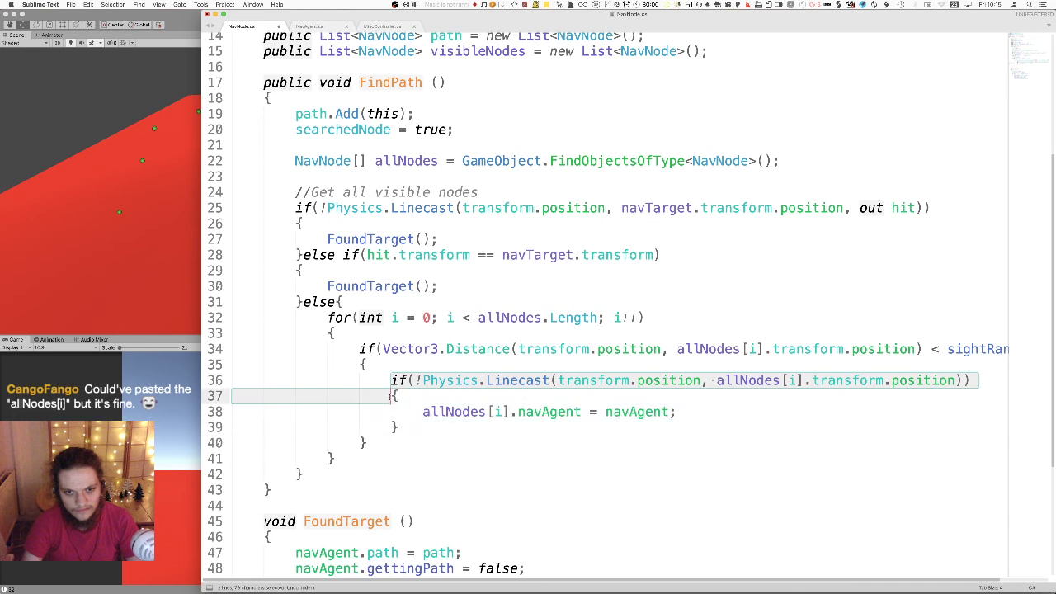
key("super+shift+z")
- Wrap the indented Linecast block in an empty if() statement with opening and closing braces
left_click(390, 366)
key("Return")
type("fi")
key("BackSpace")
key("BackSpace")
type("if()")
key("Return")
type("{")
key("Delete")
left_click(447, 458)
key("Return")
type("}")
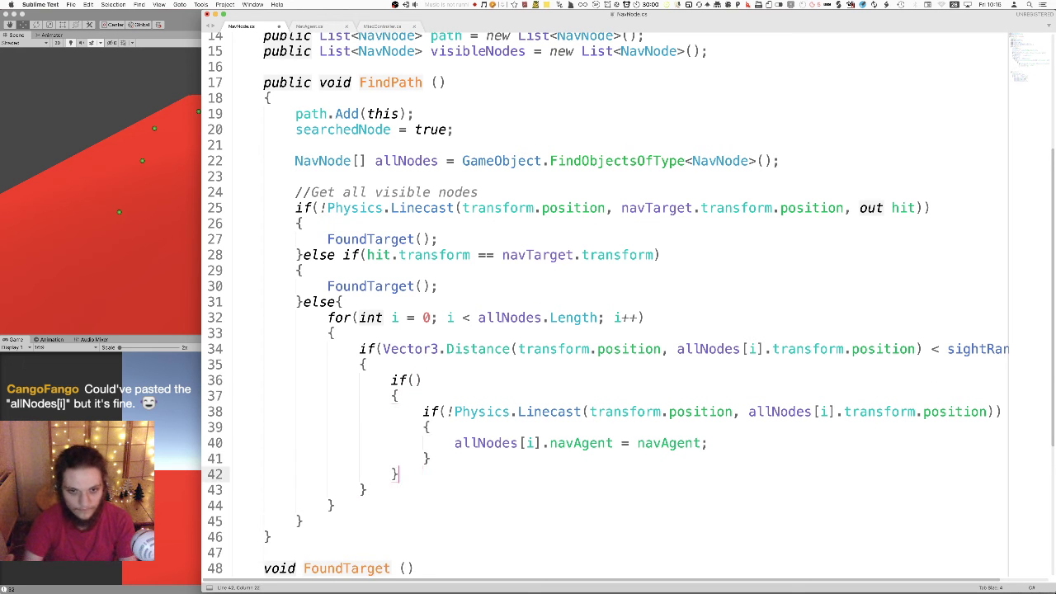
- Fill in the empty if condition around the Linecast block as !allNodes[i].searchedNode
scroll(479, 383, "up", 3)
scroll(495, 388, "down", 2)
type("all")
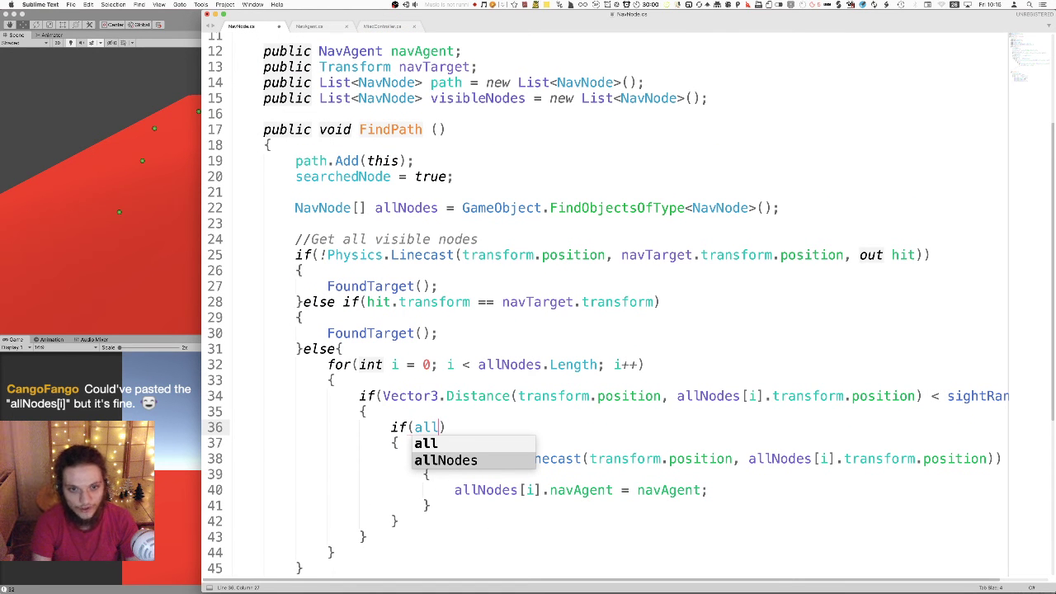
key("Return")
type("[")
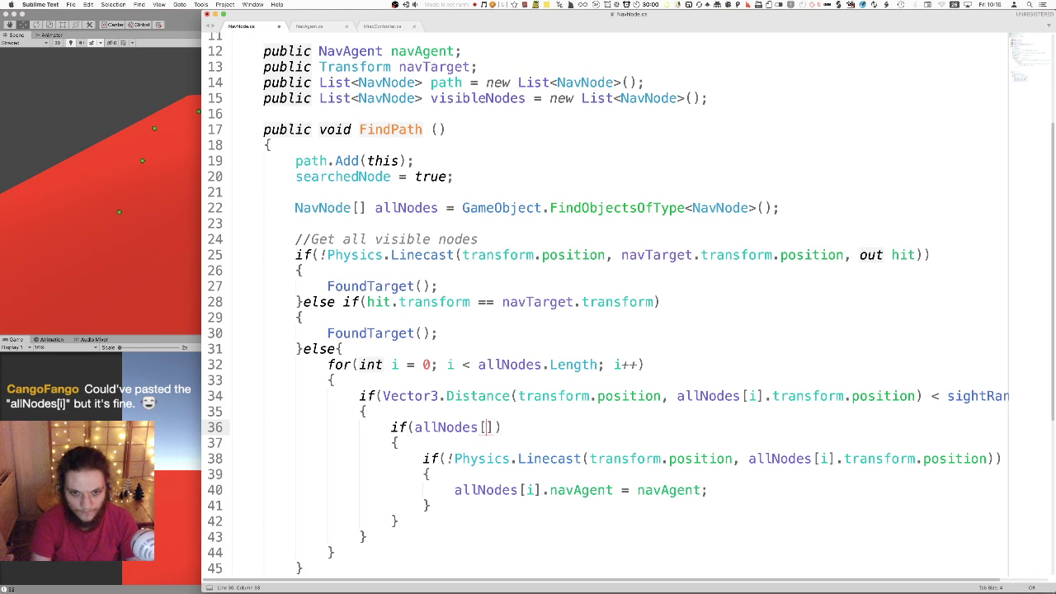
type("i]")
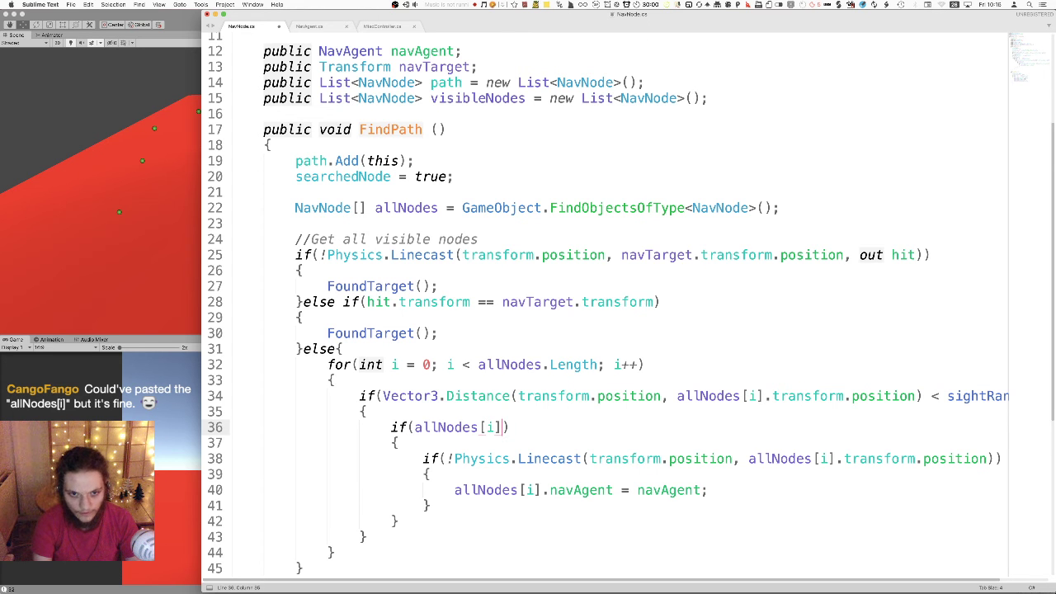
type(".")
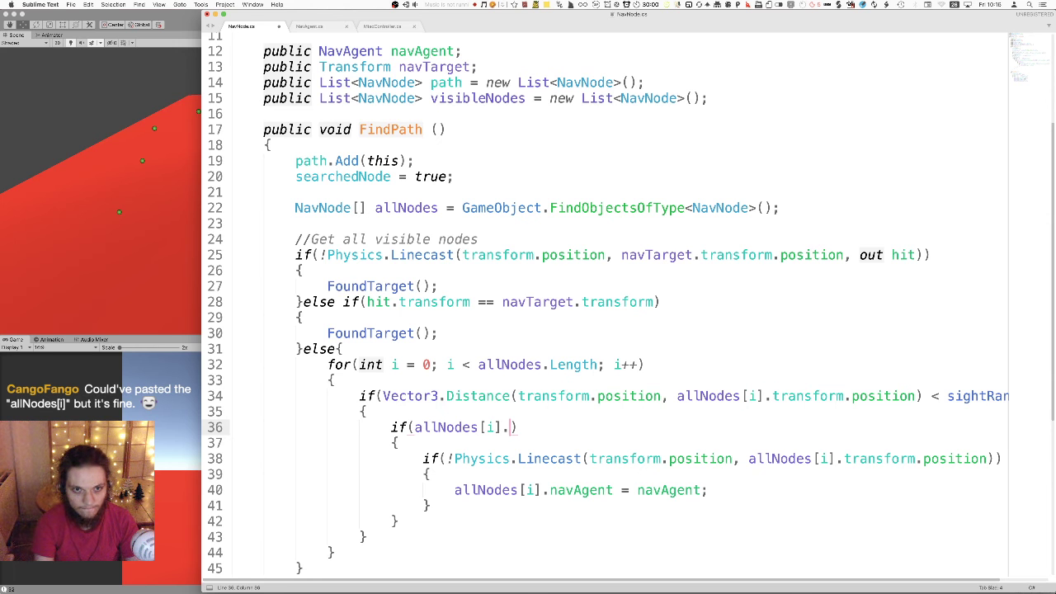
type("s")
key("Down")
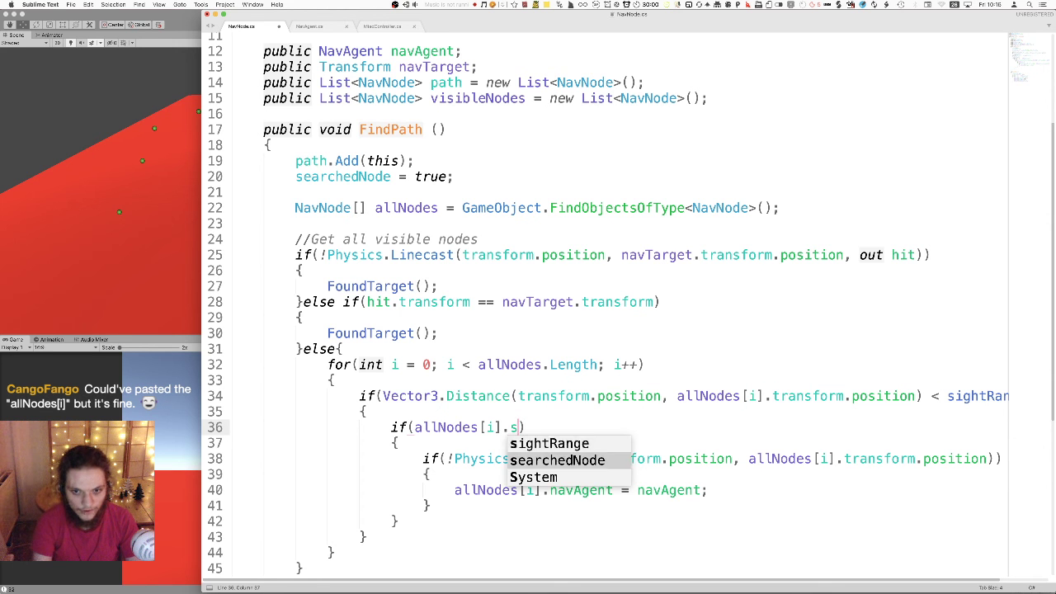
key("Return")
left_click(413, 427)
type("!")
key("Down")
key("Down")
key("Down")
key("Down")
key("Down")
key("Down")
key("Down")
scroll(450, 467, "down", 3)
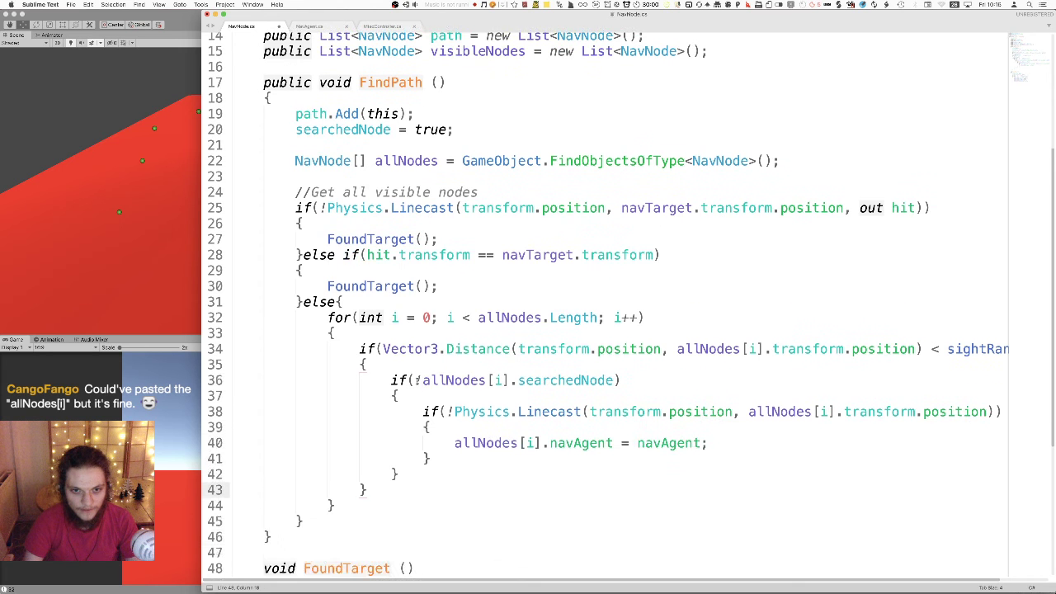
left_click_drag(353, 349, 914, 349)
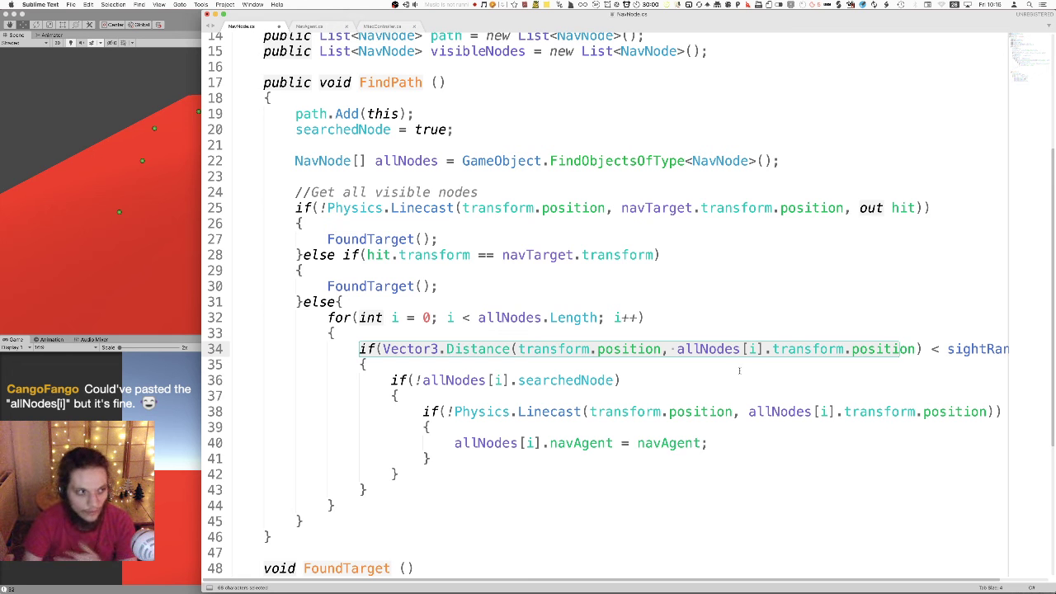
left_click(423, 369)
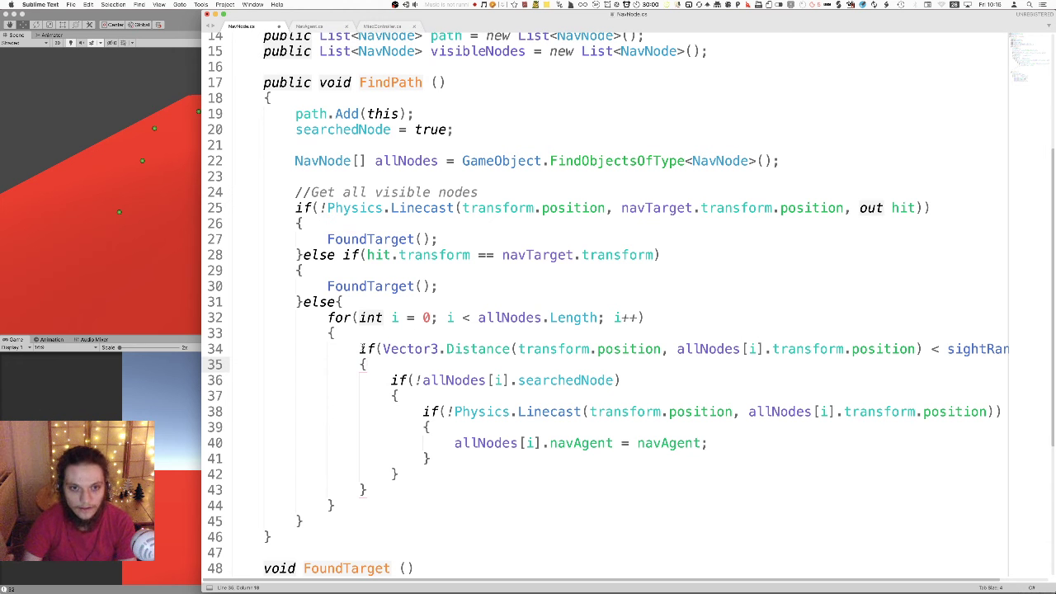
double_click(394, 318)
left_click_drag(366, 364, 360, 350)
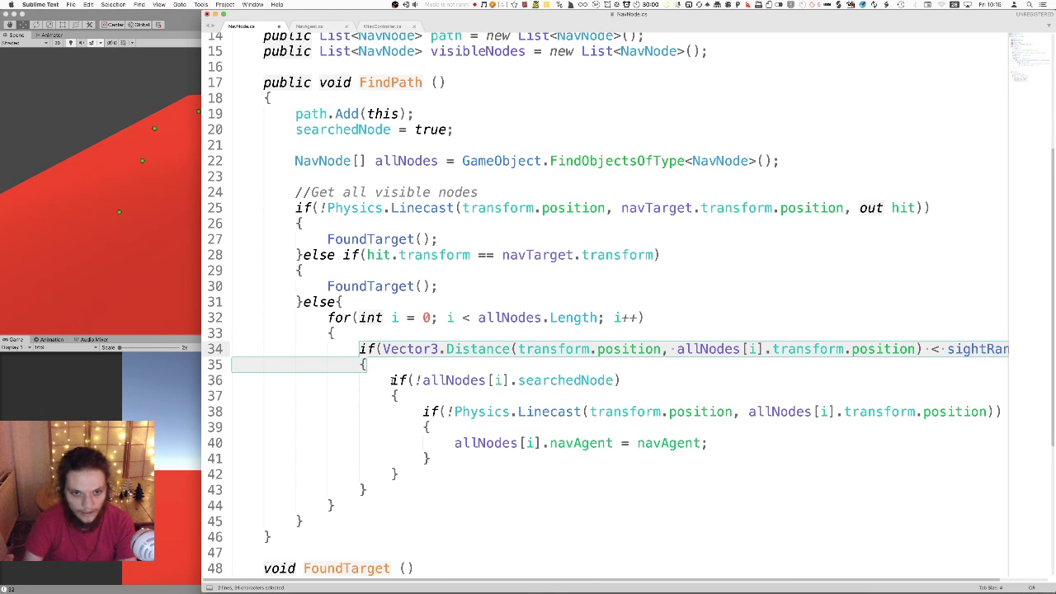
left_click_drag(391, 380, 412, 398)
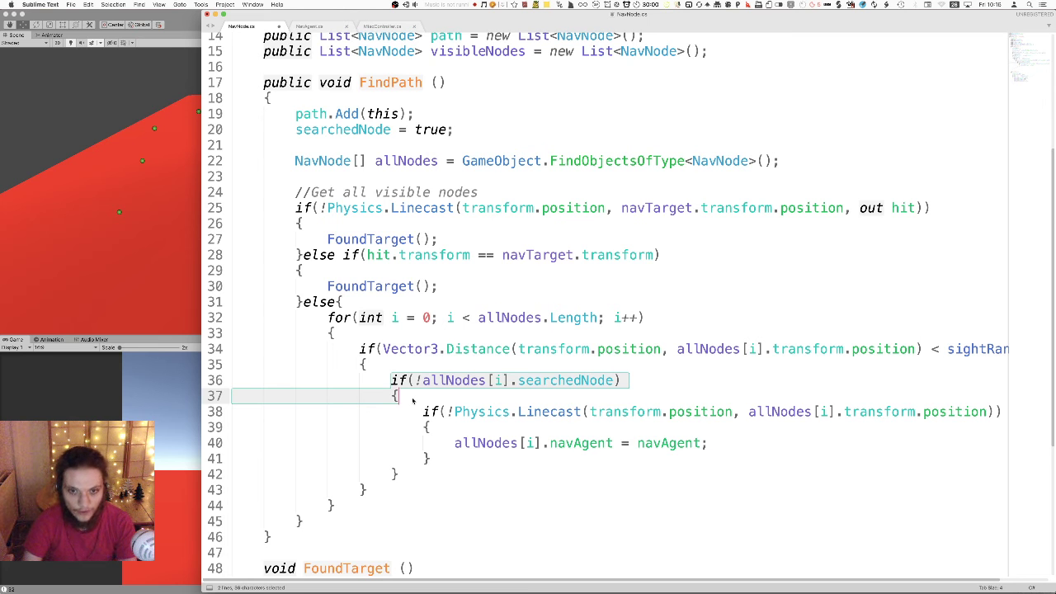
double_click(553, 382)
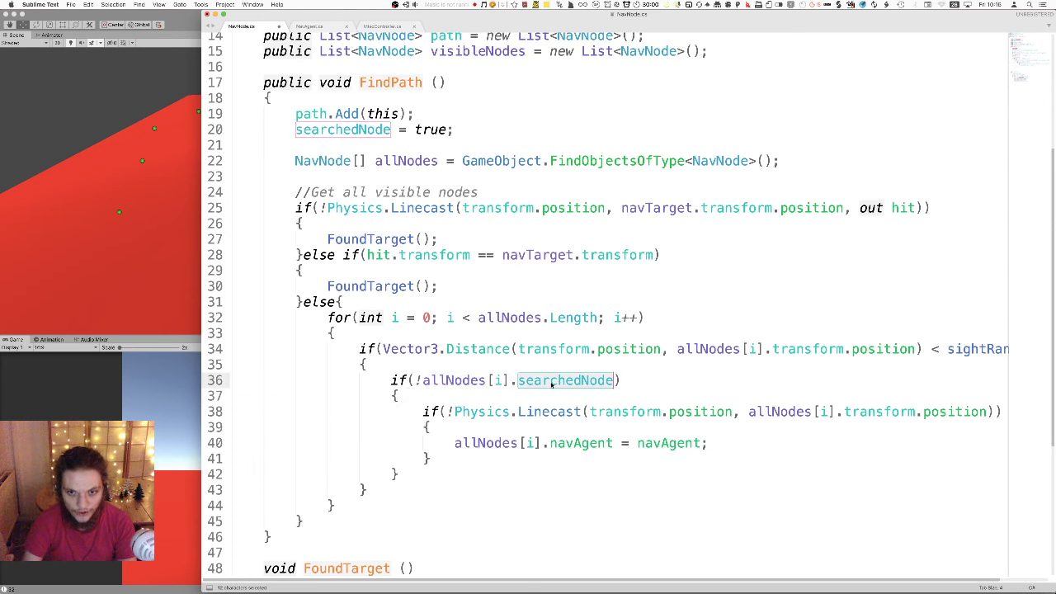
- Try rewriting the searched-node condition as allNodes[i].searchedNode == false, and restore its leading ! negation
left_click(417, 380)
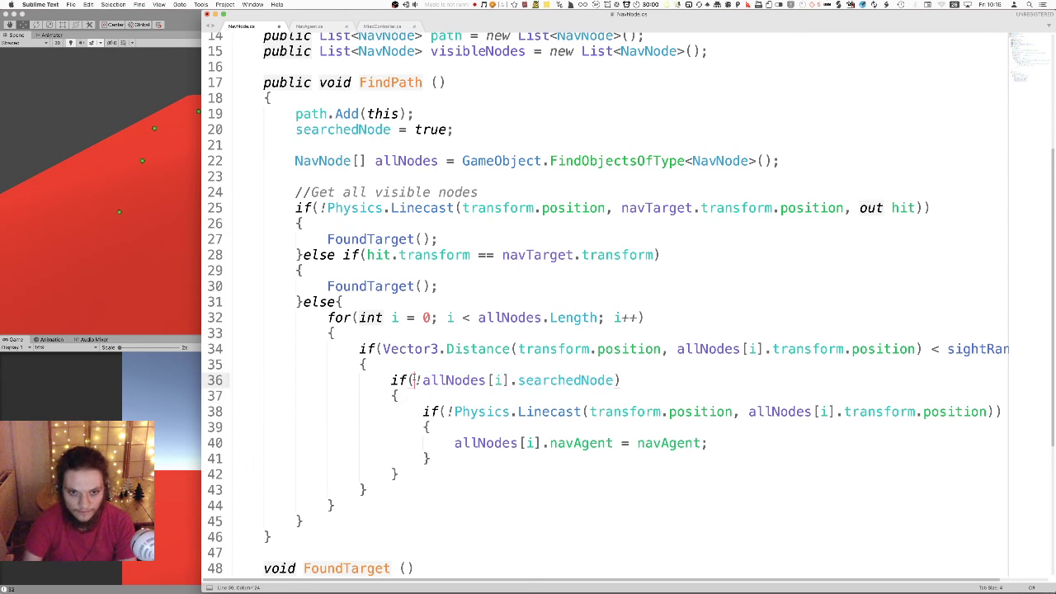
key("Delete")
left_click(611, 380)
type("== false")
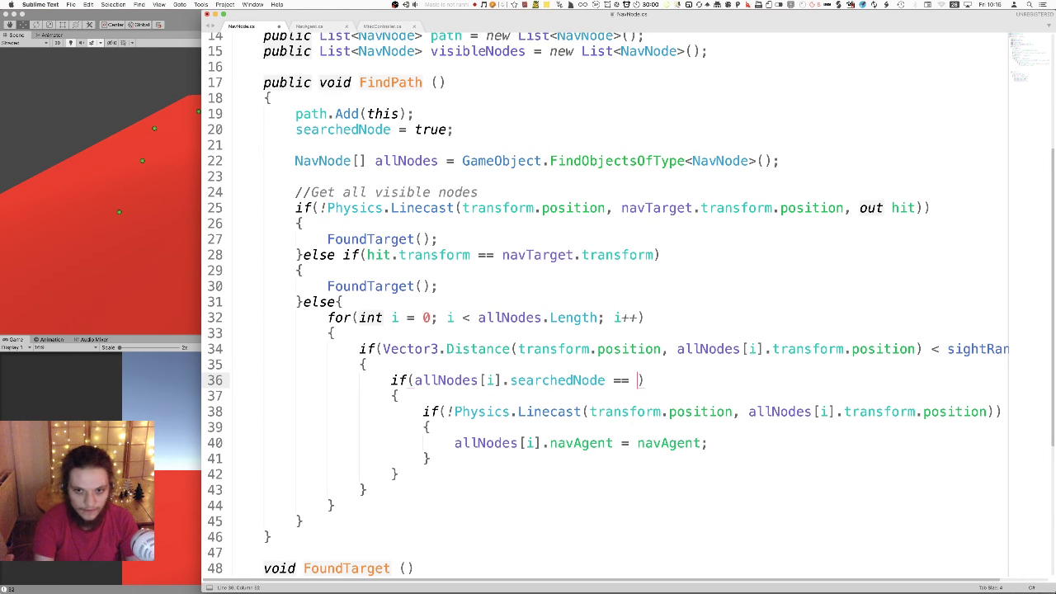
key("BackSpace")
key("BackSpace")
key("BackSpace")
key("BackSpace")
key("BackSpace")
key("BackSpace")
key("BackSpace")
key("BackSpace")
key("BackSpace")
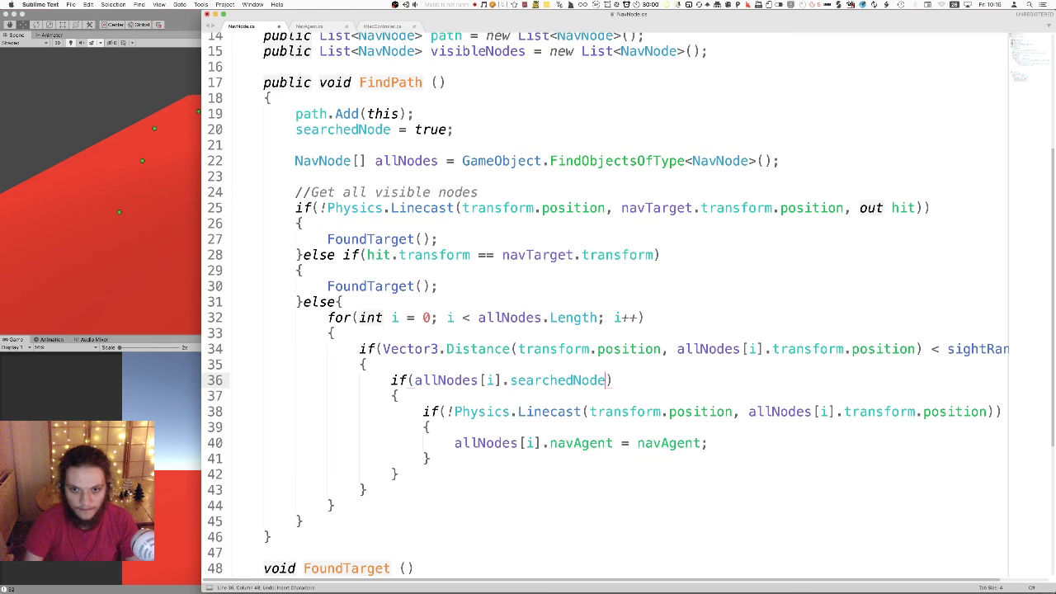
mouse_move(581, 404)
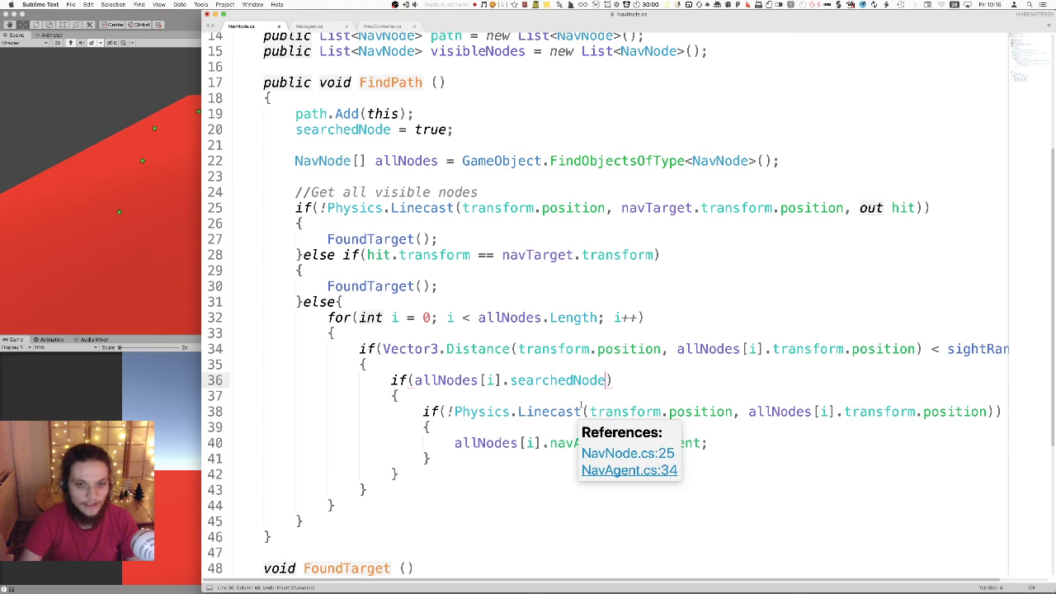
key("alt+Left")
key("alt+Left")
key("alt+Left")
key("alt+Left")
key("alt+Left")
type("!")
left_click(557, 507)
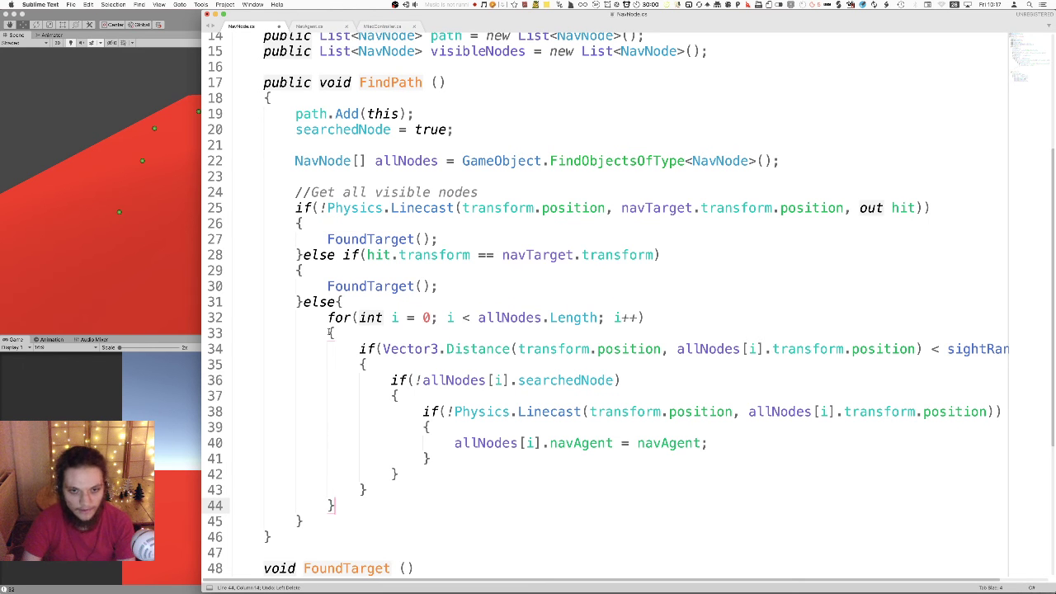
- Save NavNode.cs with the searched-node check in place
key("super+s")
left_click_drag(413, 380, 420, 380)
left_click(452, 443)
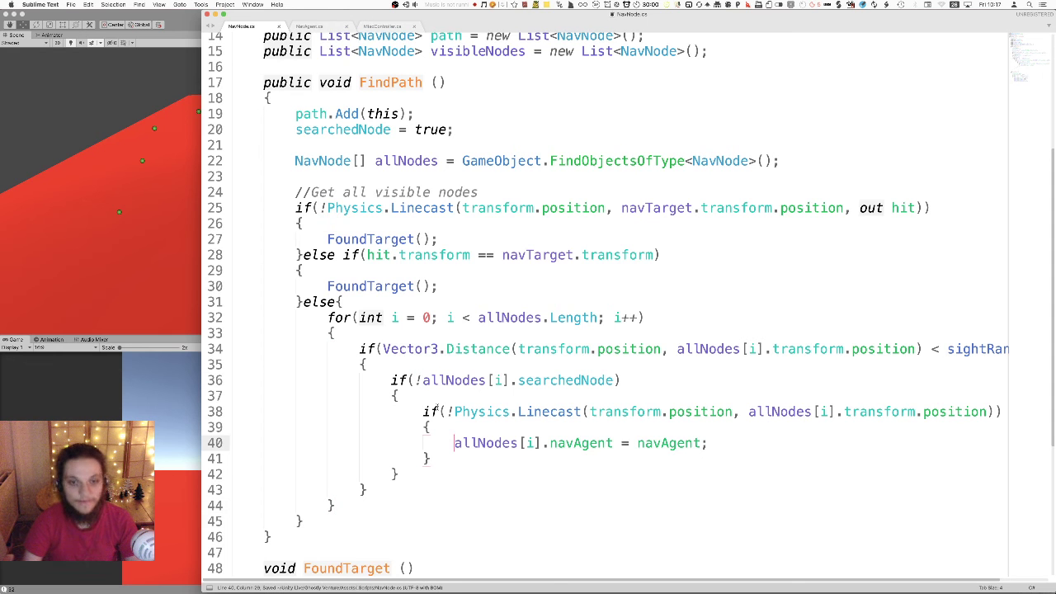
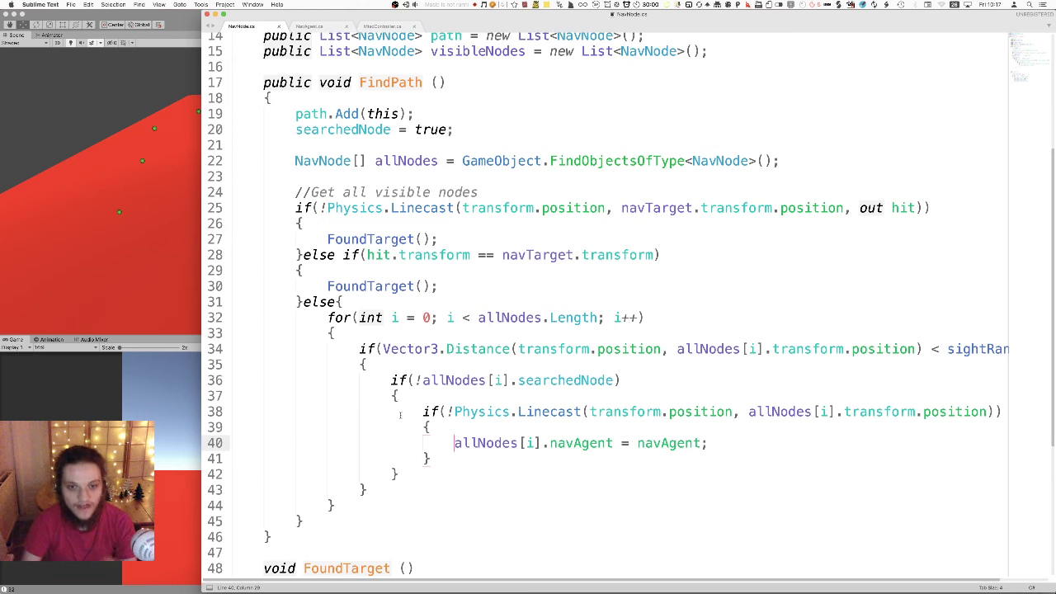
- Review the nested distance, searchedNode and Linecast checks and the navAgent assignment inside the for loop
left_click_drag(422, 411, 938, 428)
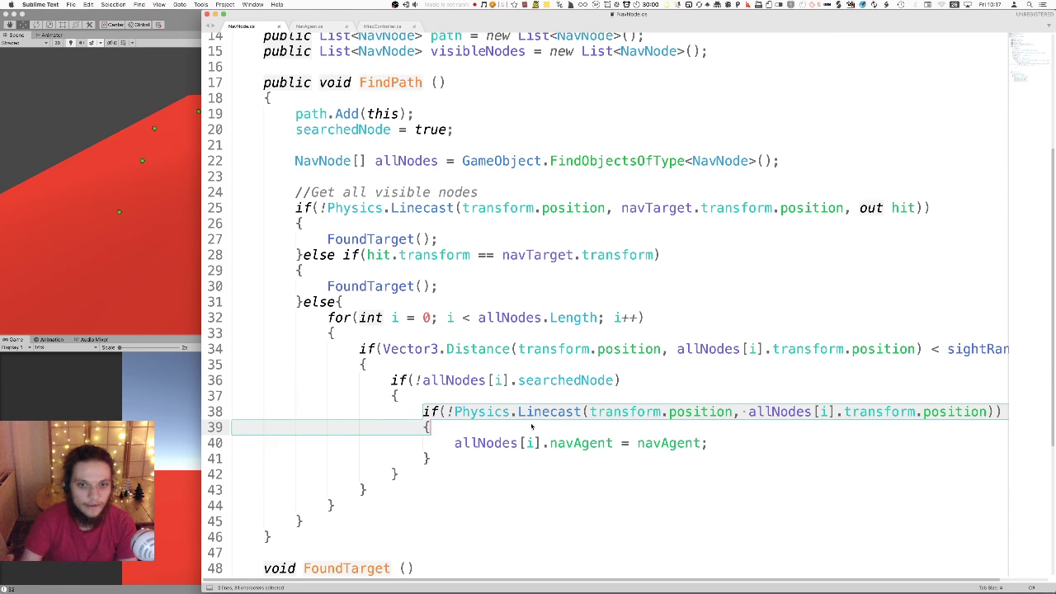
left_click(454, 443)
left_click_drag(445, 465, 424, 422)
left_click_drag(360, 349, 437, 459)
left_click(438, 456)
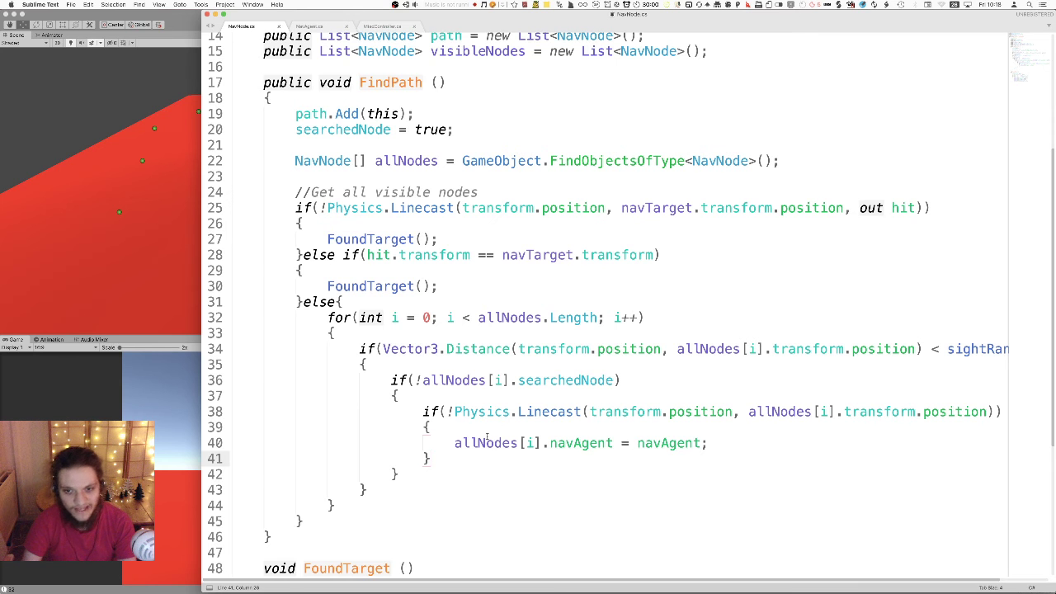
left_click_drag(360, 349, 445, 349)
left_click_drag(392, 381, 444, 424)
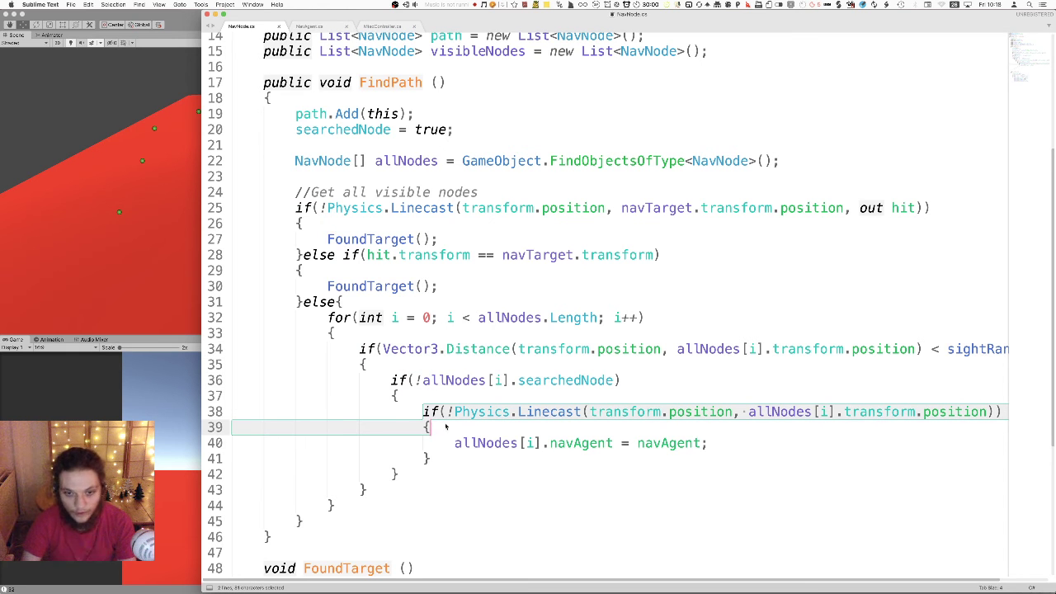
left_click(444, 425)
left_click_drag(453, 443, 625, 444)
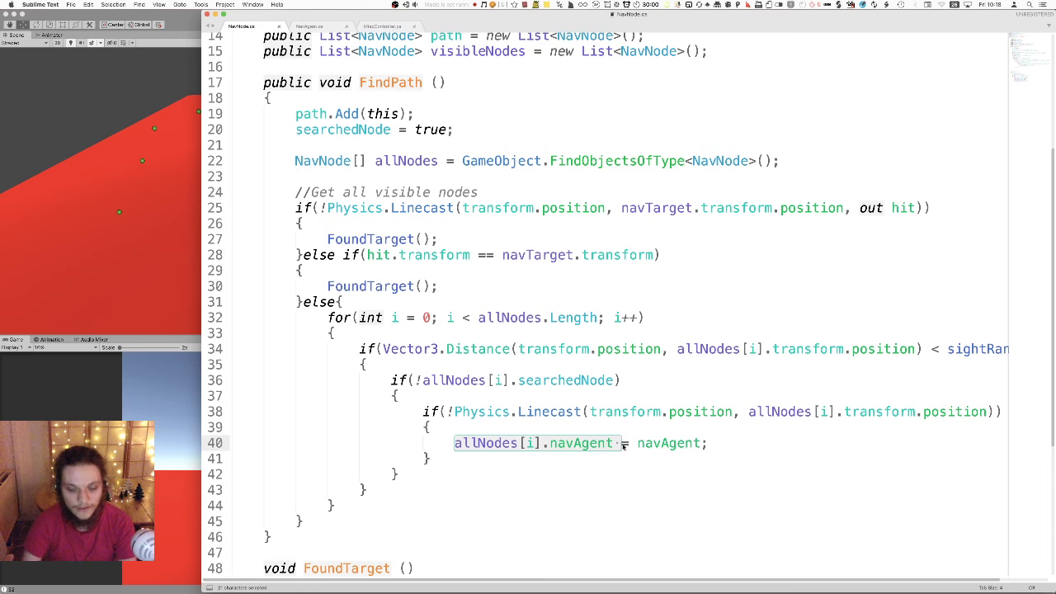
- Add the line allNodes[i].navTarget = navTarget; directly below the navAgent assignment in the Linecast check's body
left_click(715, 443)
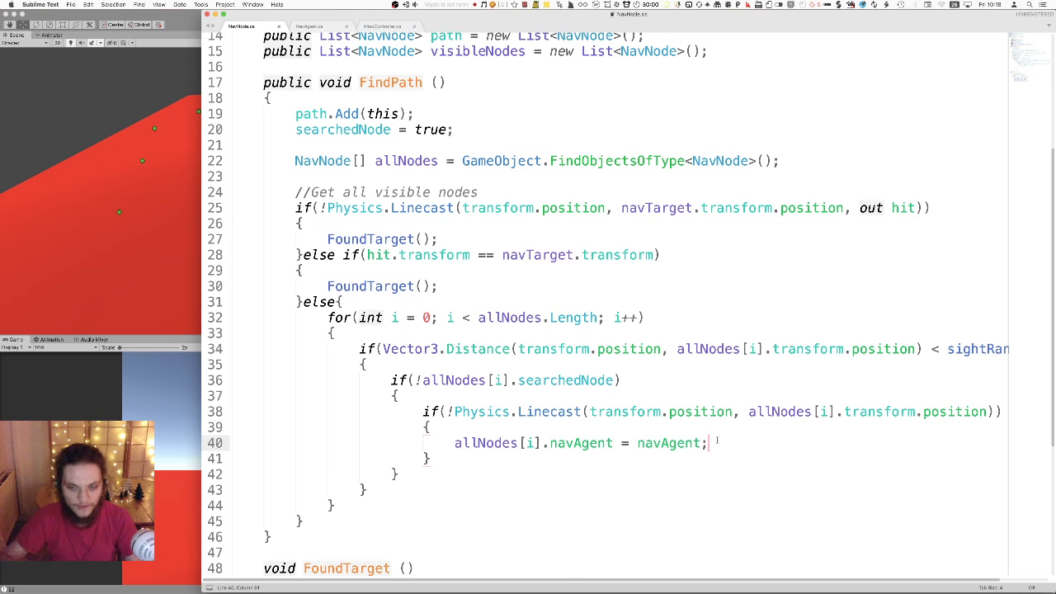
key("Return")
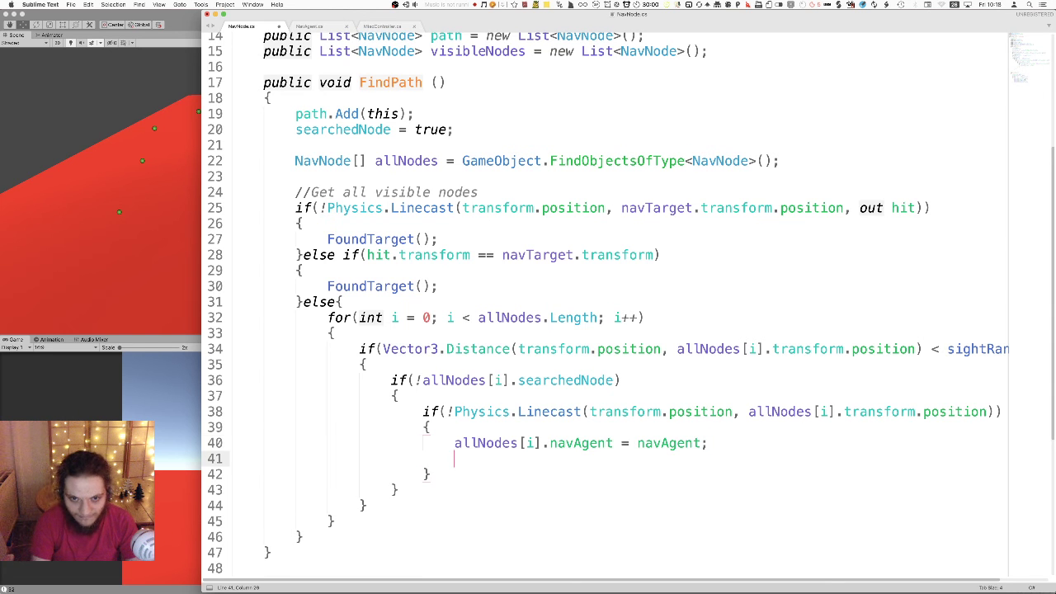
scroll(660, 405, "up", 5)
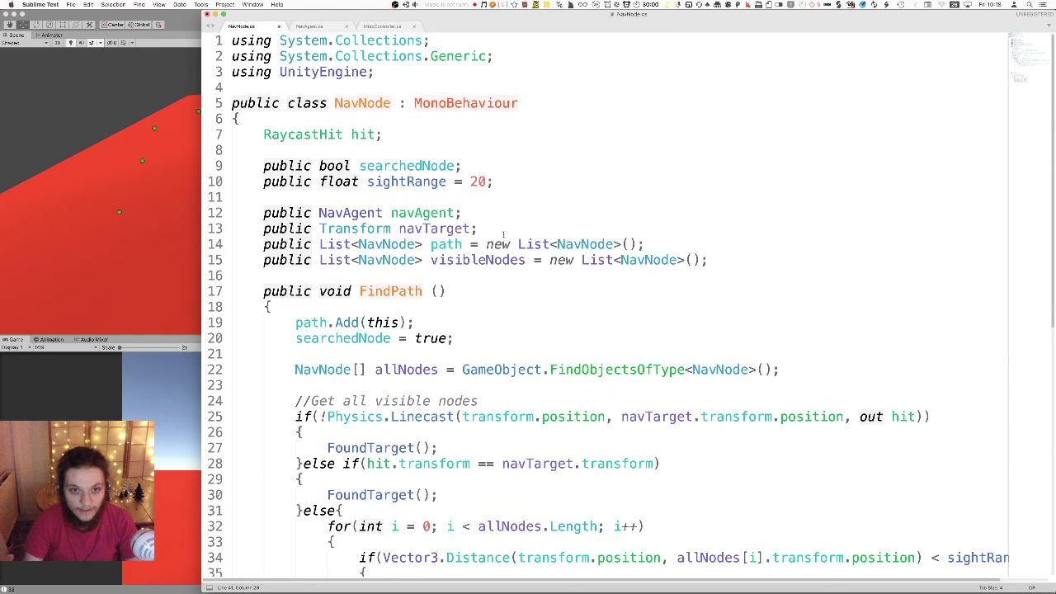
scroll(658, 356, "down", 7)
type("allNodes[i]")
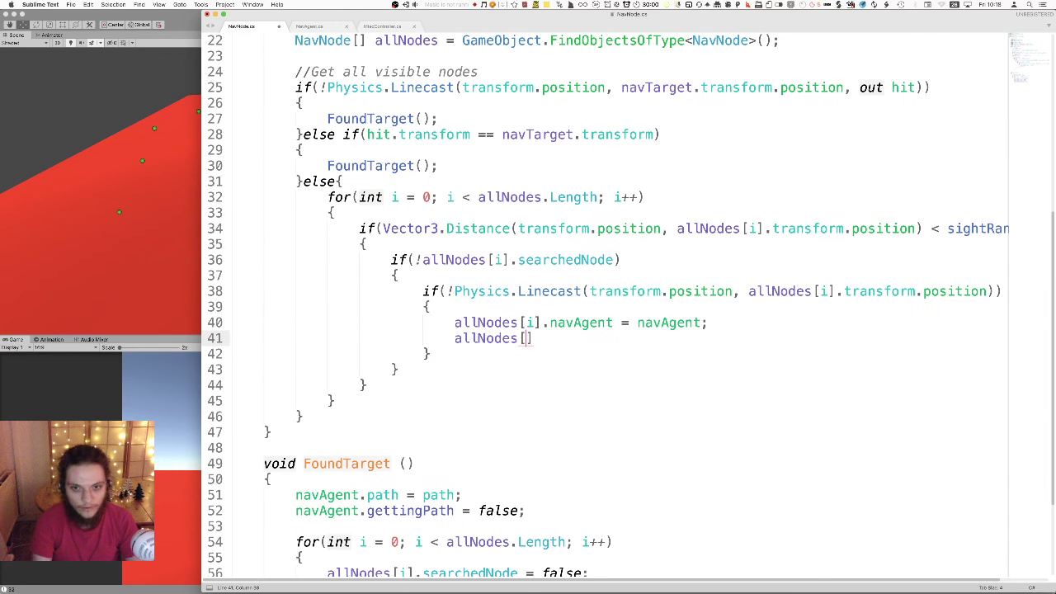
type(".")
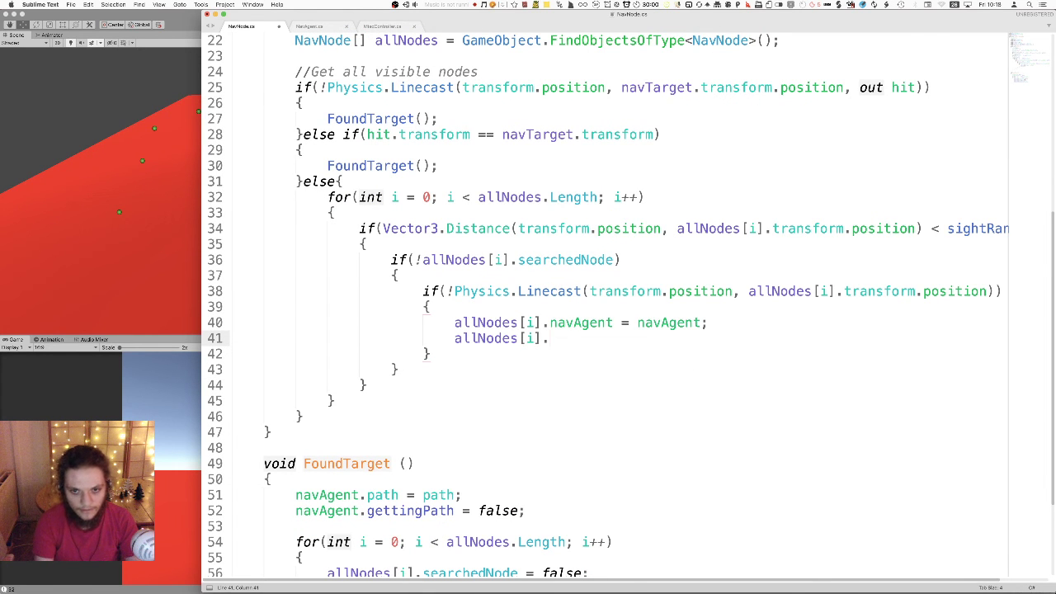
type("nav")
key("Return")
type("= na")
key("Return")
type(";")
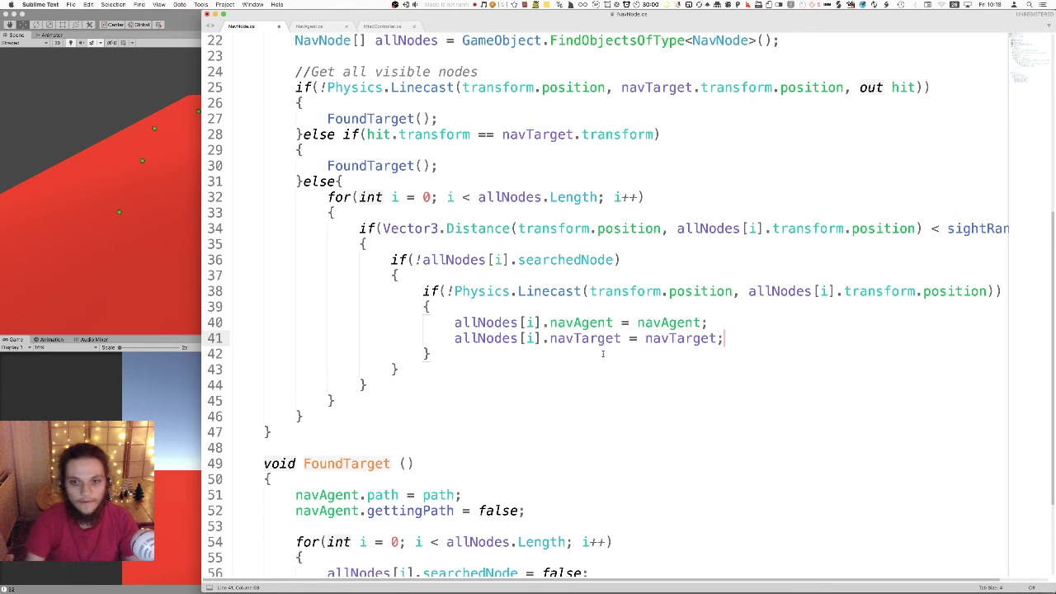
- Review the NavNode script's path list declaration, the FindPath method's path.Add(this) line and the nested node-search loop
scroll(603, 353, "up", 7)
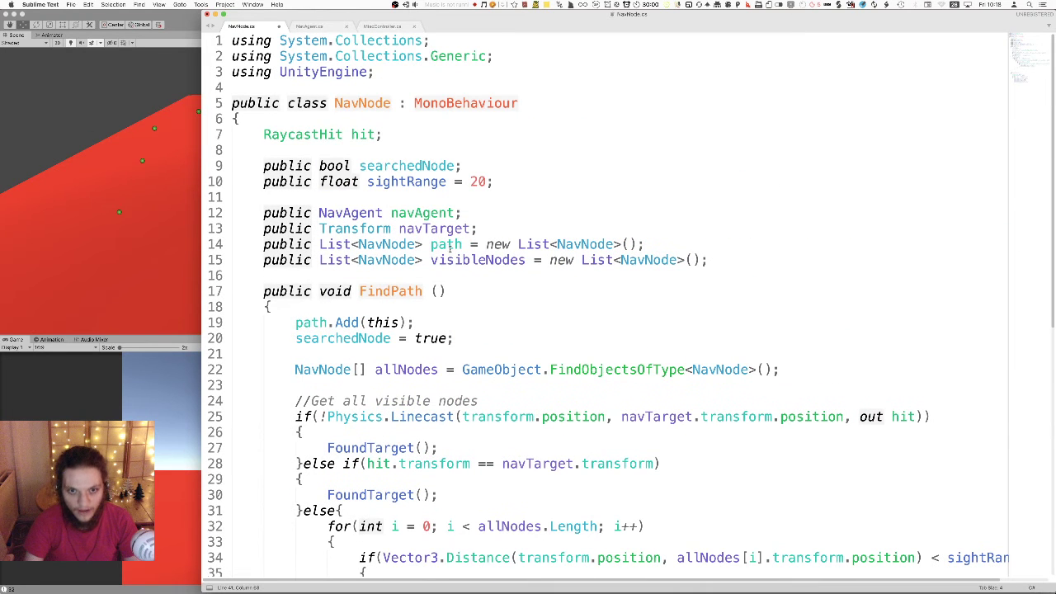
triple_click(445, 245)
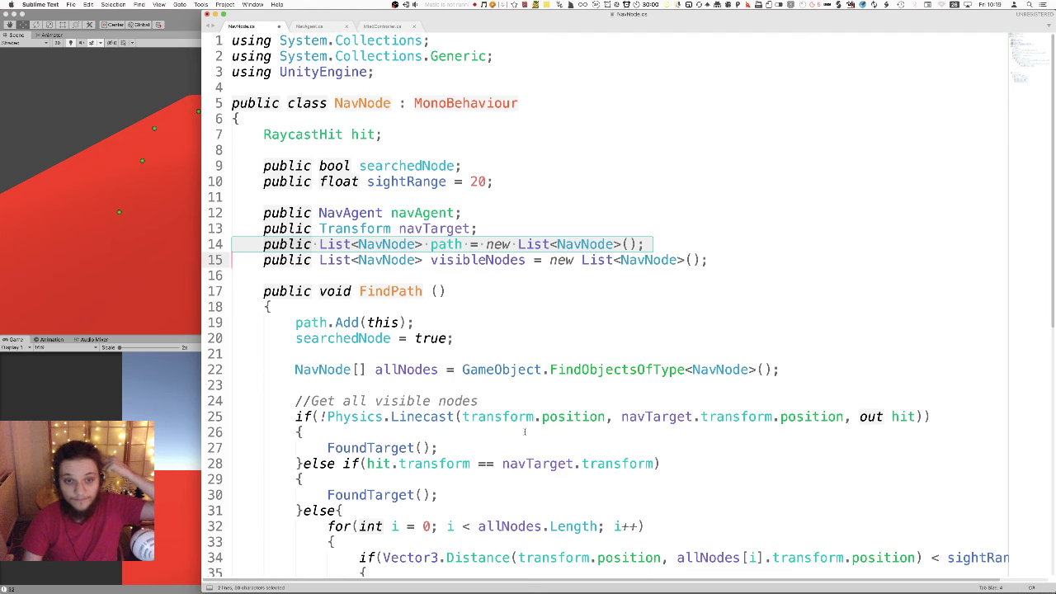
scroll(535, 468, "down", 6)
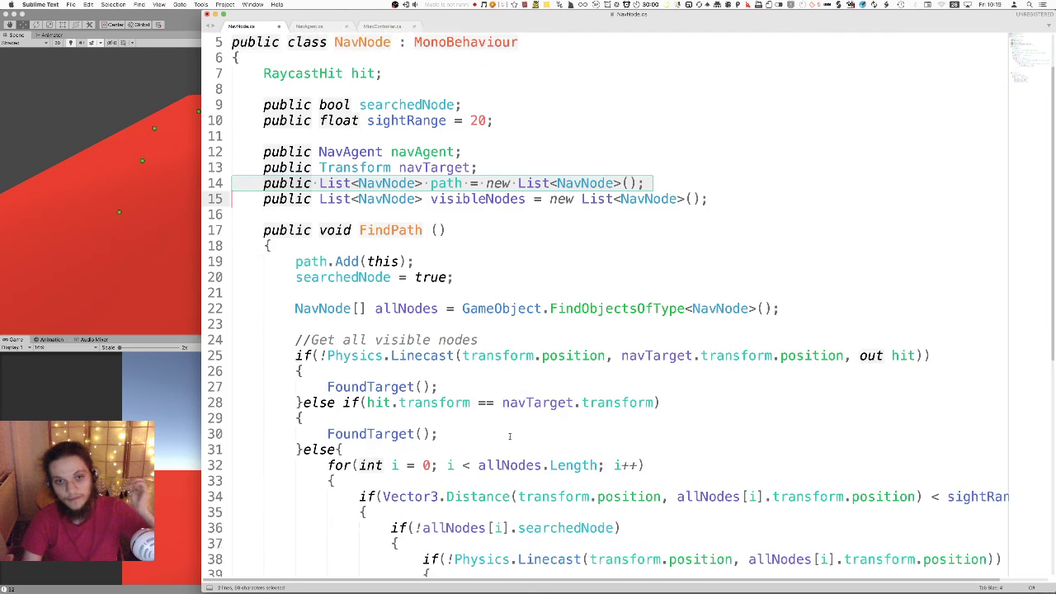
scroll(535, 454, "up", 2)
scroll(535, 452, "up", 2)
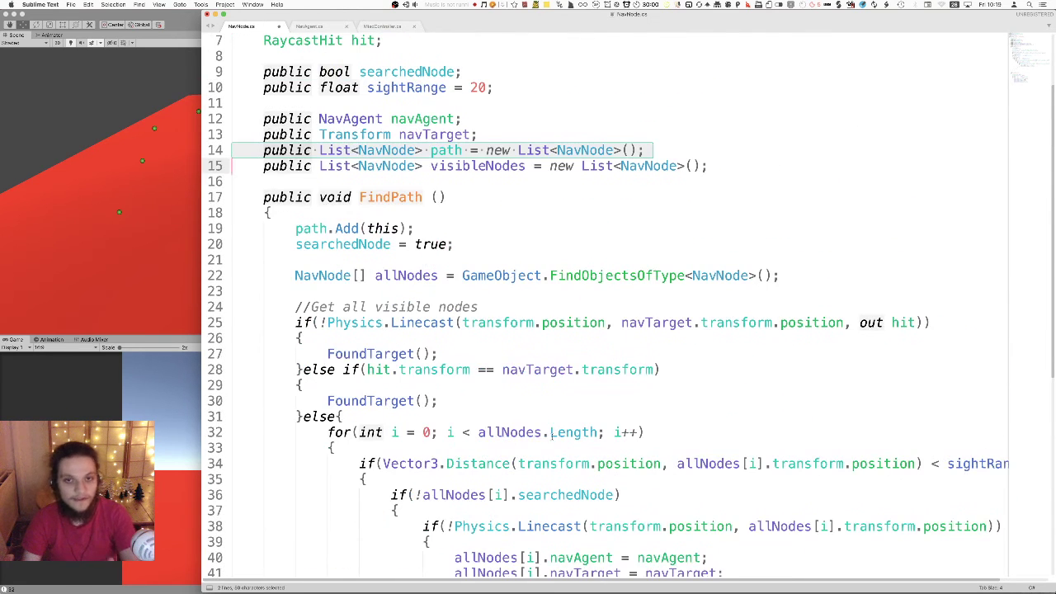
scroll(551, 429, "down", 2)
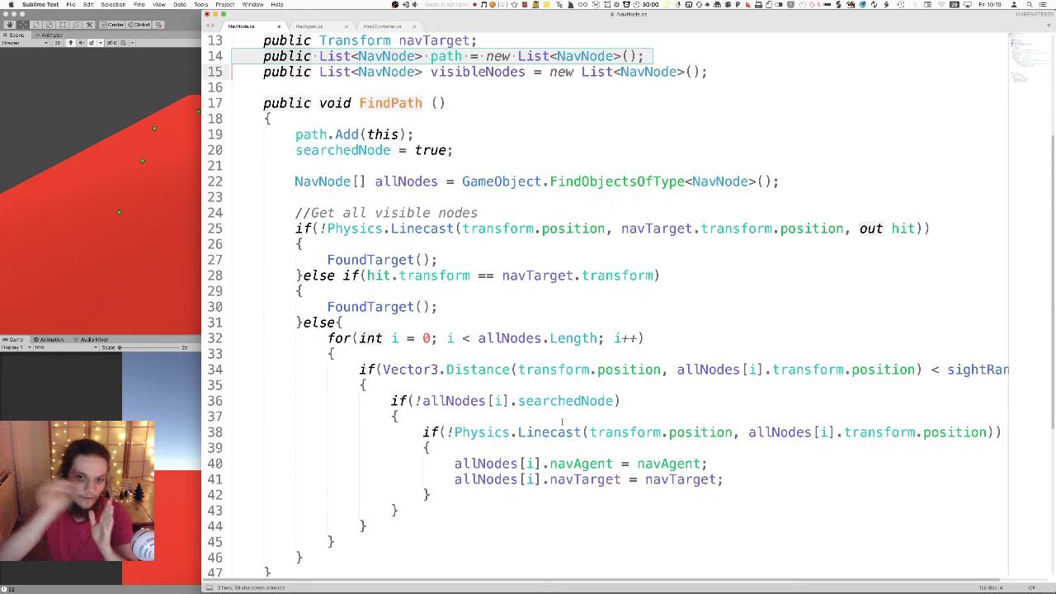
scroll(599, 466, "down", 2)
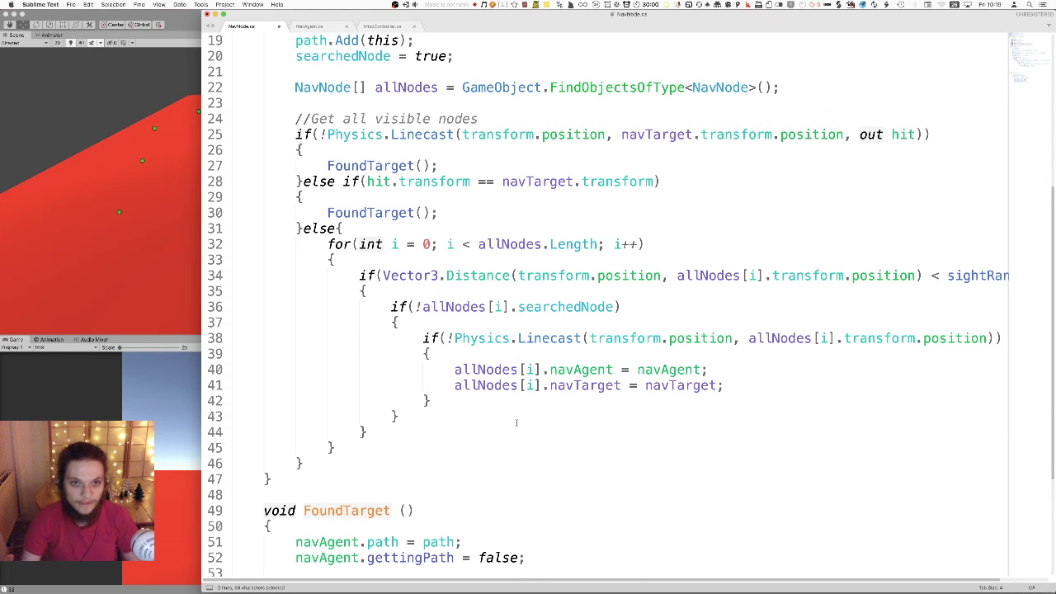
scroll(539, 358, "up", 4)
double_click(424, 198)
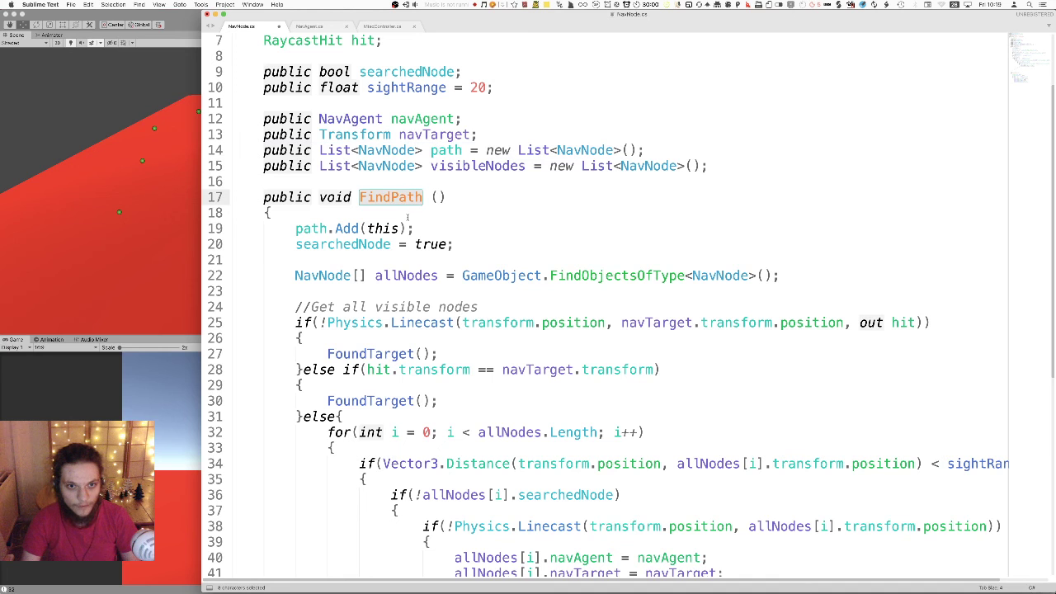
left_click(415, 229)
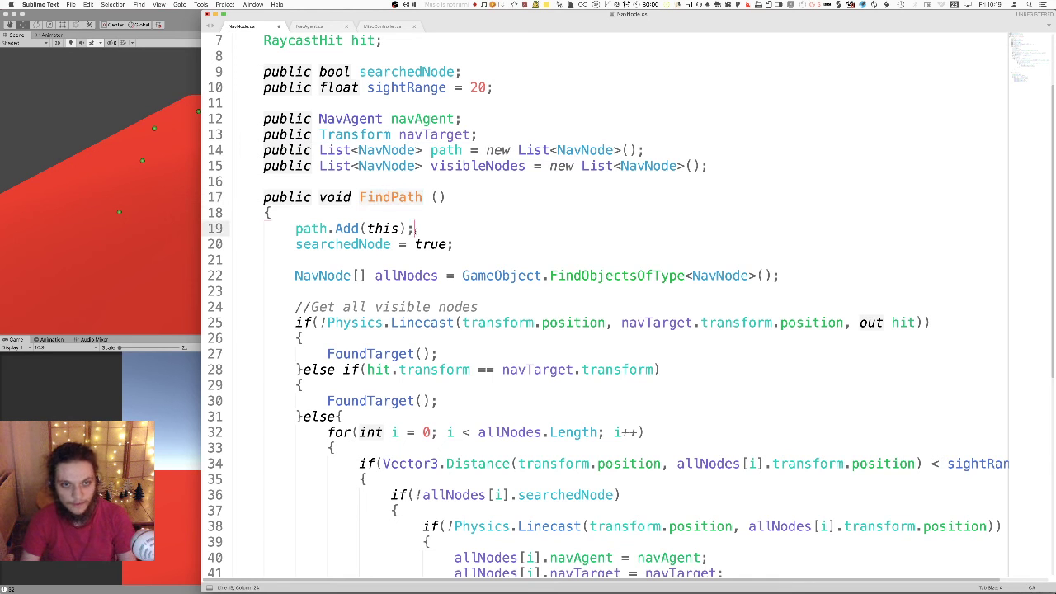
left_click_drag(415, 229, 203, 234)
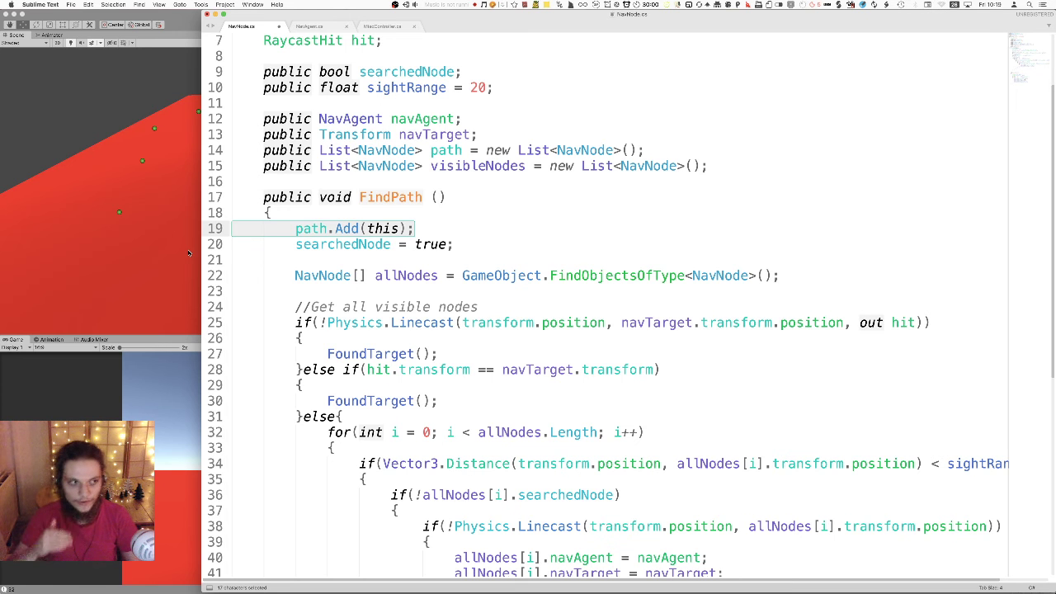
scroll(316, 349, "down", 5)
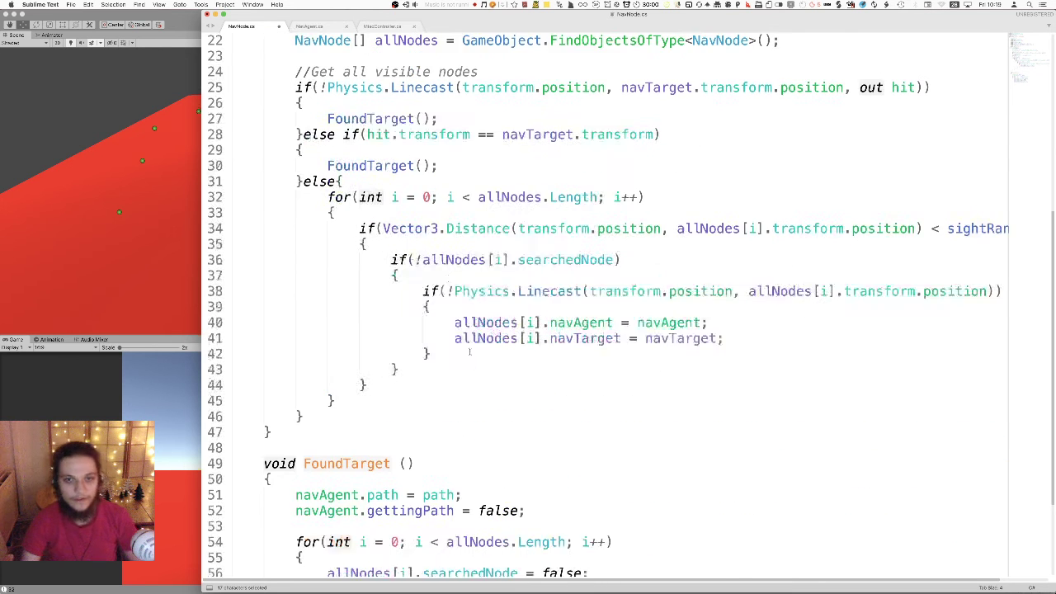
scroll(504, 350, "up", 1)
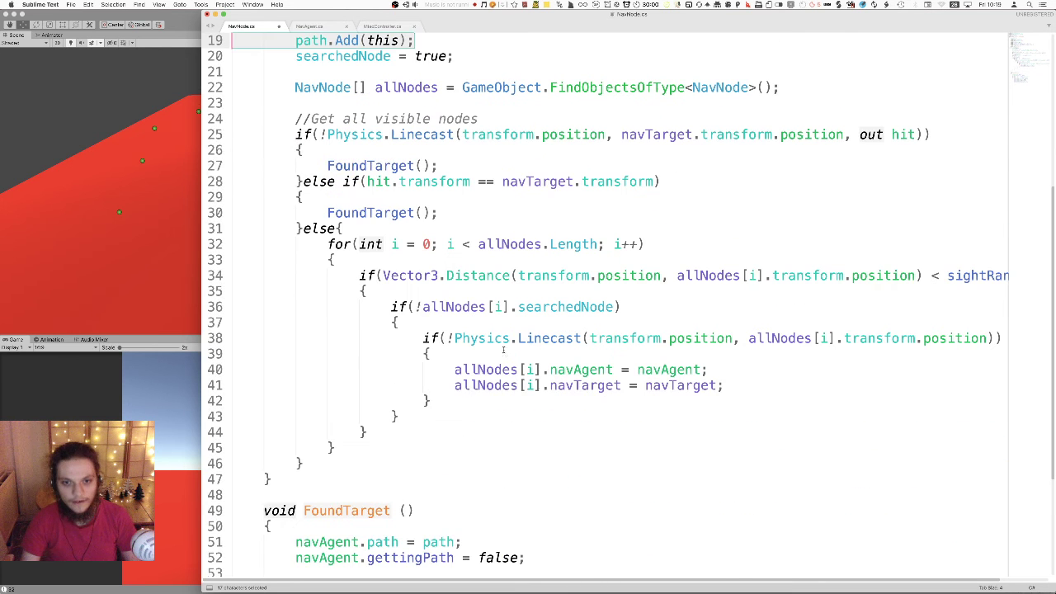
- Below the navTarget assignment in the innermost Linecast block of FindPath, start a new line reading "allNodes[i].path ="
left_click(743, 387)
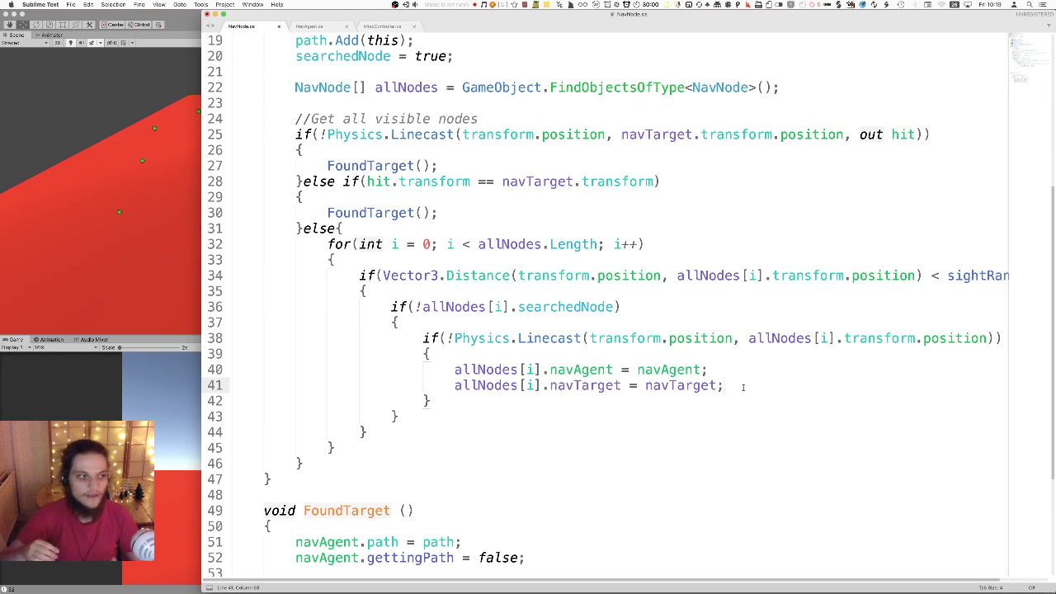
scroll(842, 335, "up", 5)
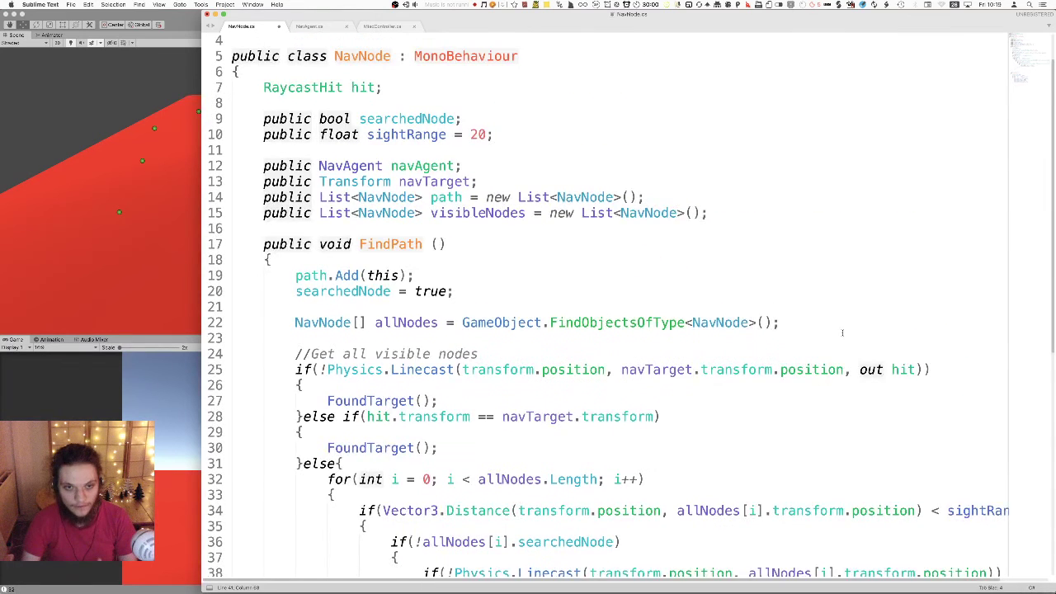
scroll(842, 333, "down", 3)
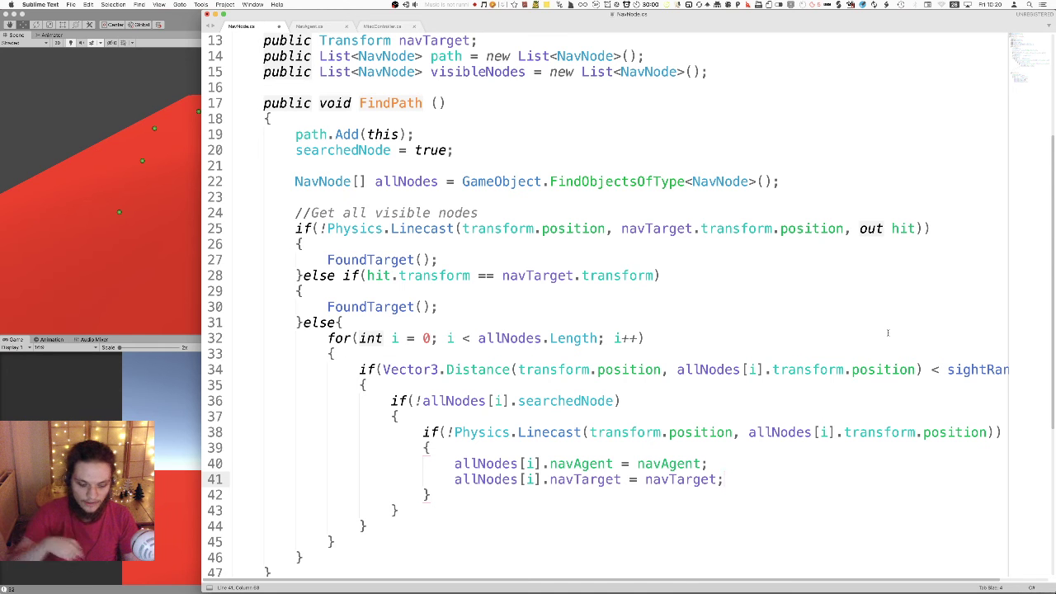
scroll(835, 424, "down", 5)
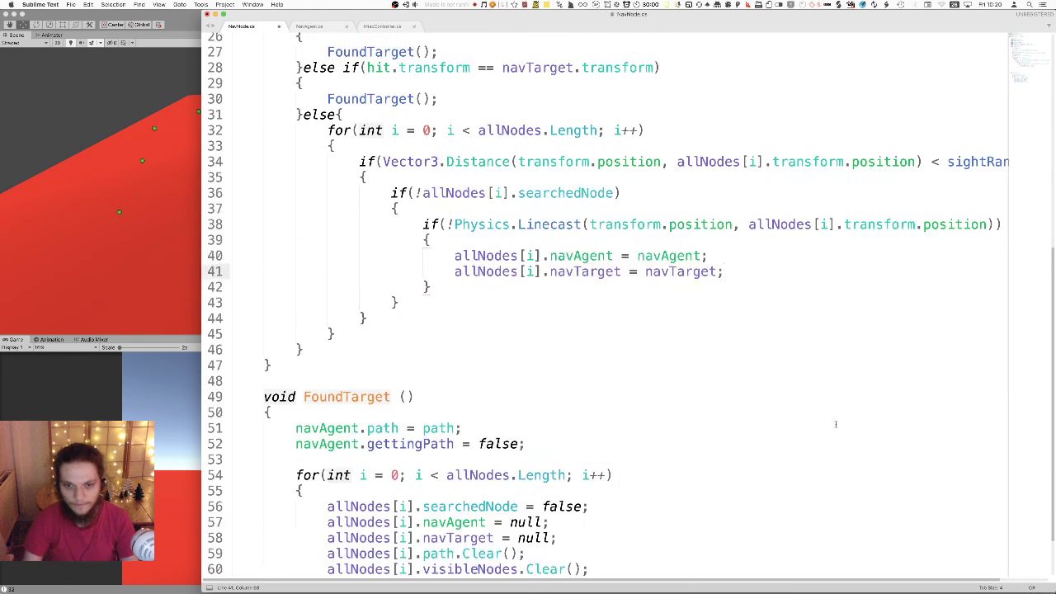
scroll(747, 437, "up", 3)
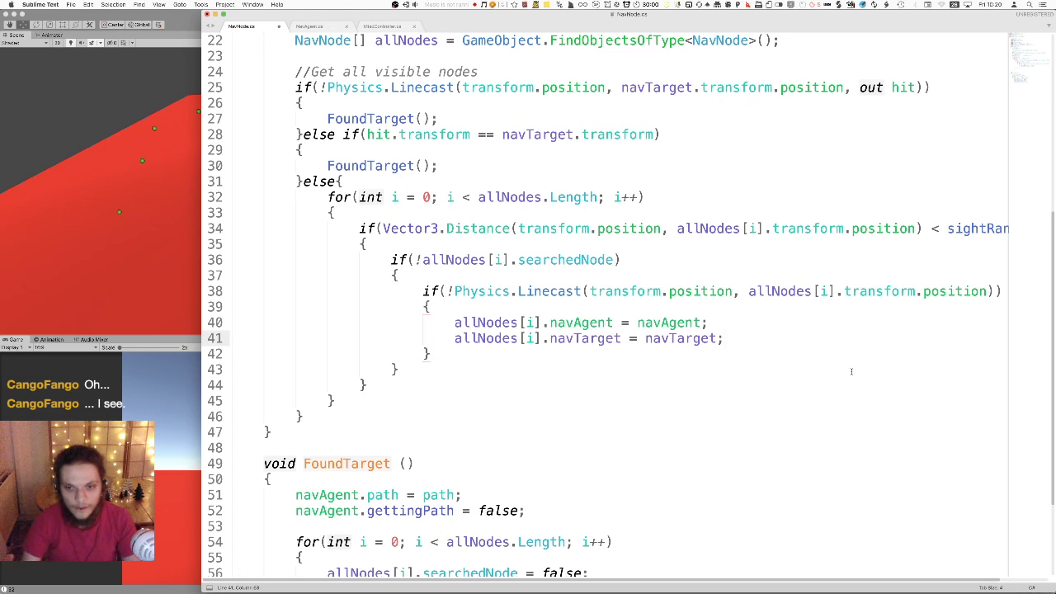
key("Return")
type("allNodes[i].")
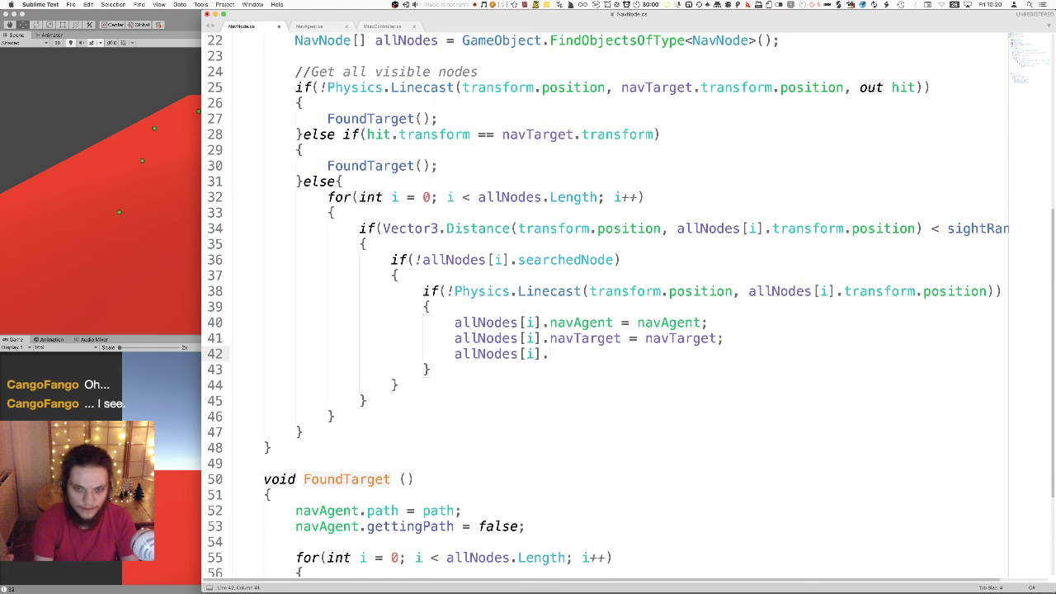
type("path =")
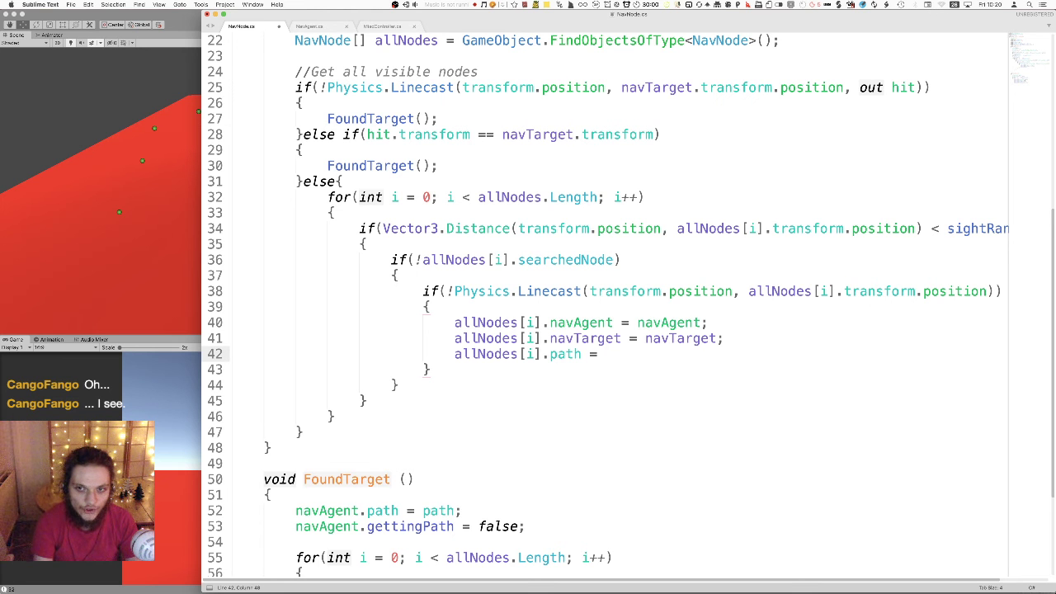
- Switch to Safari, search the web for "C# list.set" and look through the results
key("super+Tab")
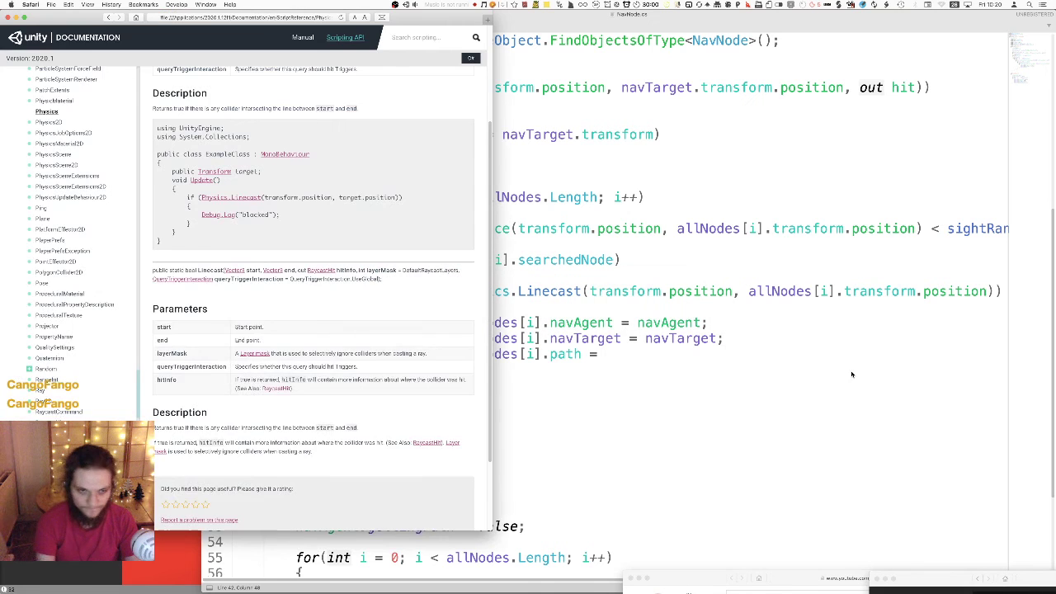
key("super+l")
type("g")
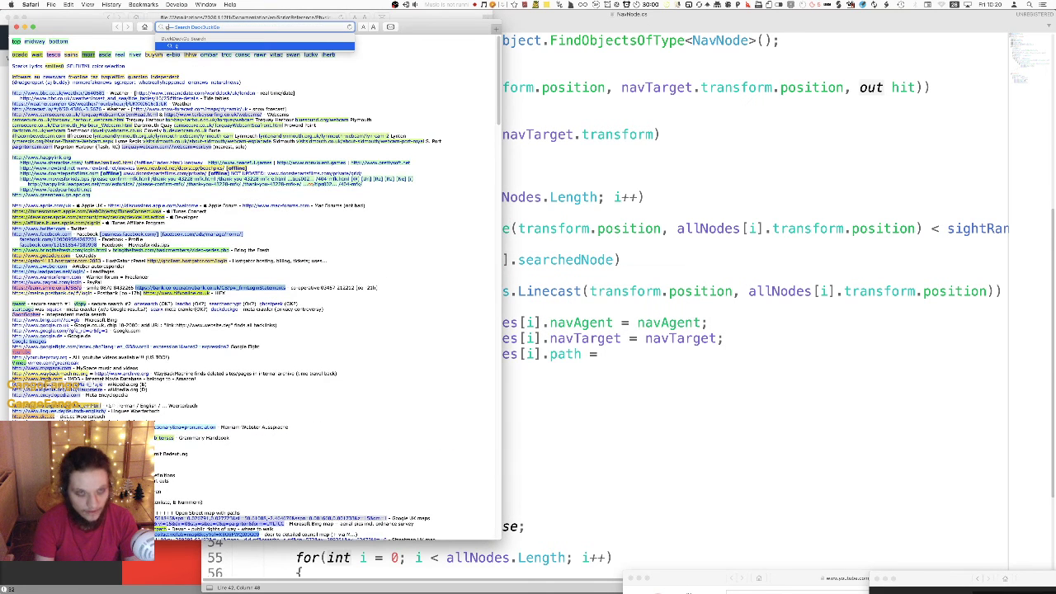
key("BackSpace")
type("c")
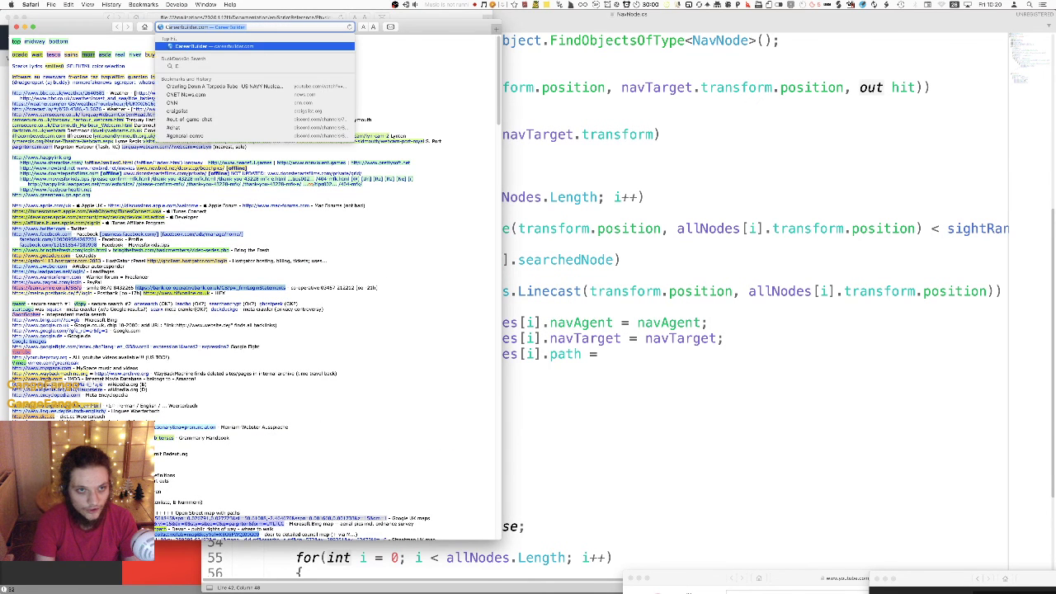
type("# list.set")
key("Return")
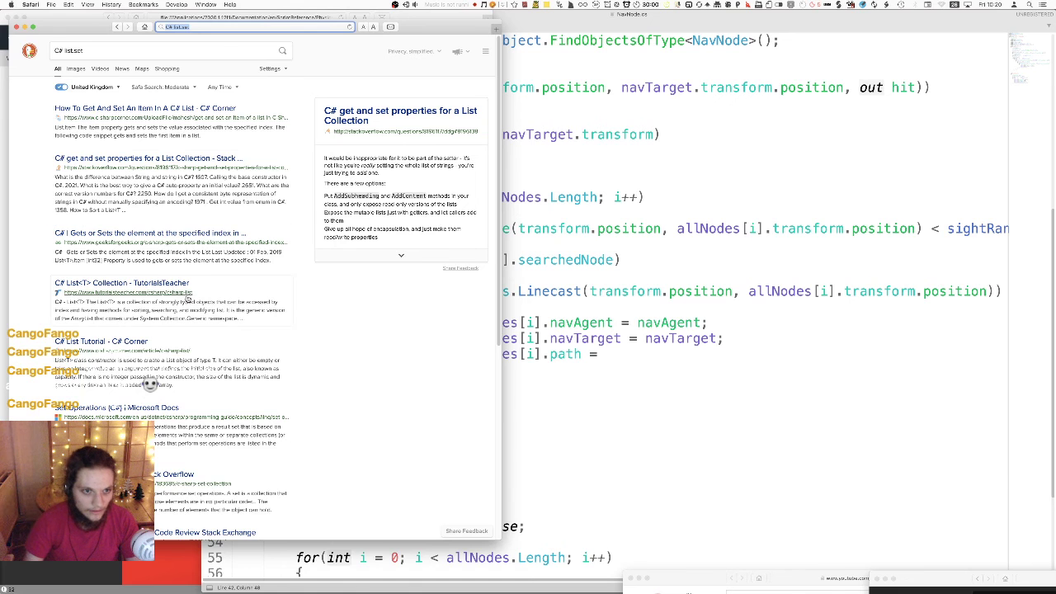
scroll(276, 378, "down", 3)
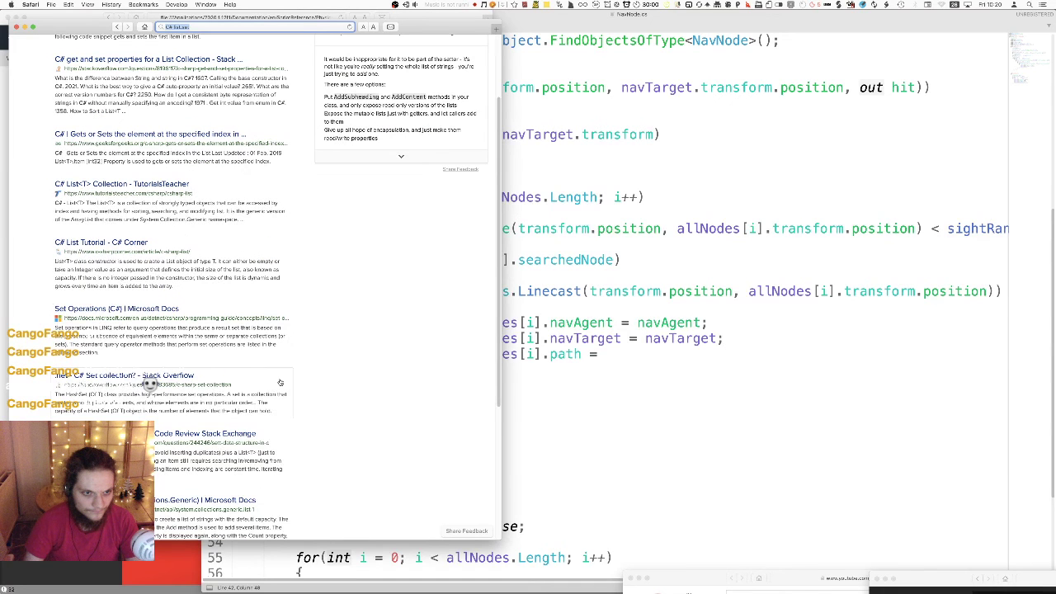
scroll(273, 371, "up", 3)
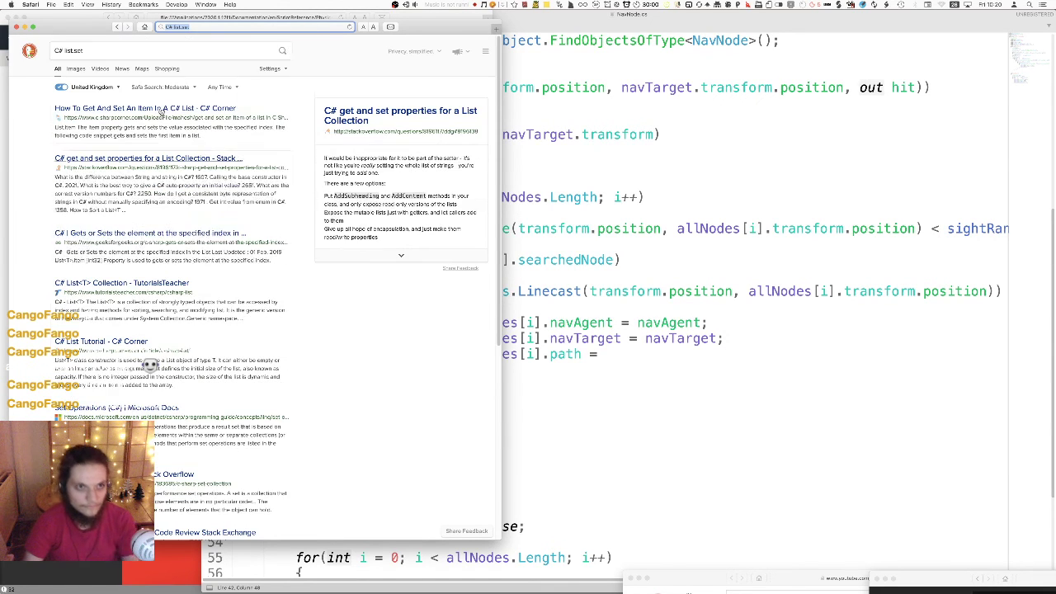
- Shorten the web search query to "C# list" and run it again
left_click(83, 51)
key("BackSpace")
key("BackSpace")
key("BackSpace")
key("BackSpace")
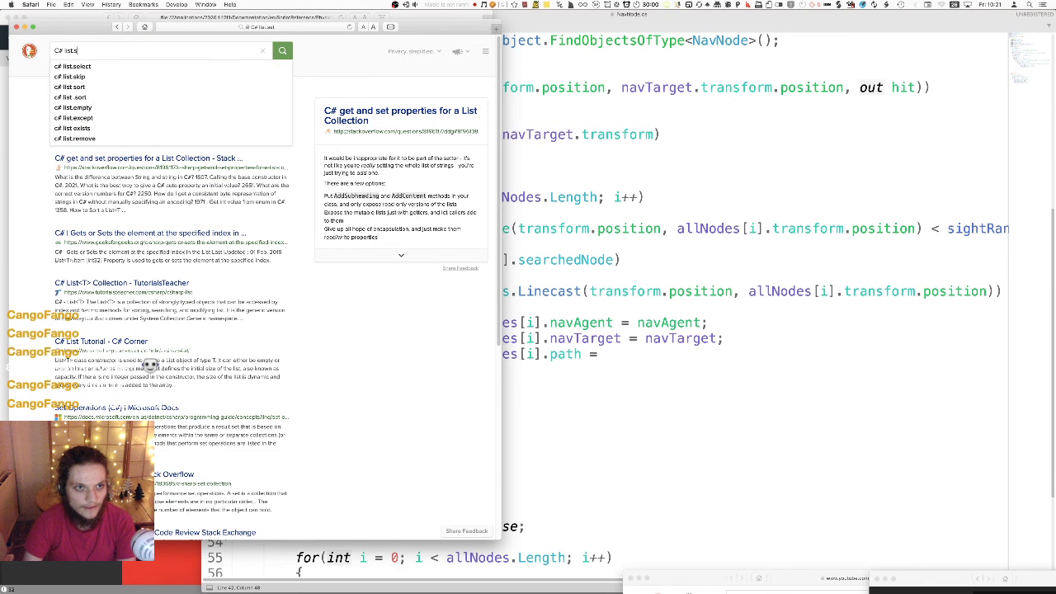
key("Return")
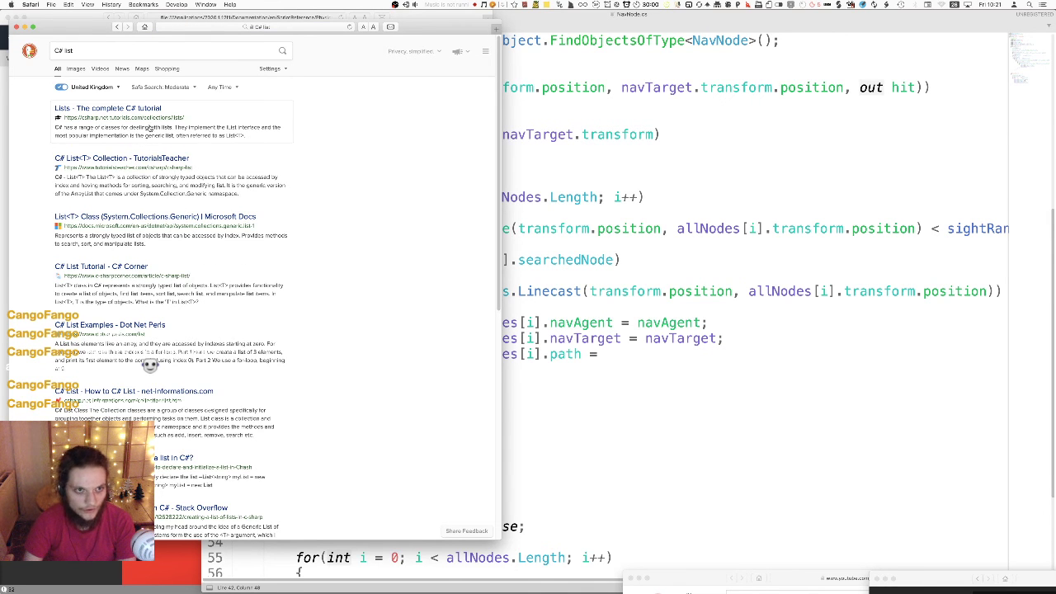
- Open the "Lists - The complete C# tutorial" result and read the sections on initializing and working with list items
left_click(150, 128)
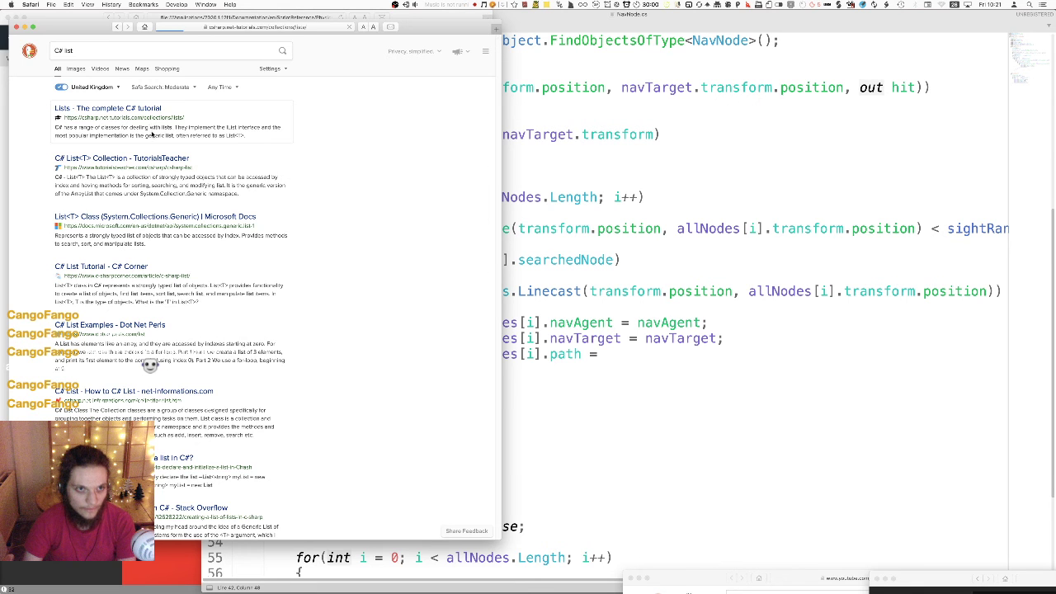
scroll(259, 239, "down", 10)
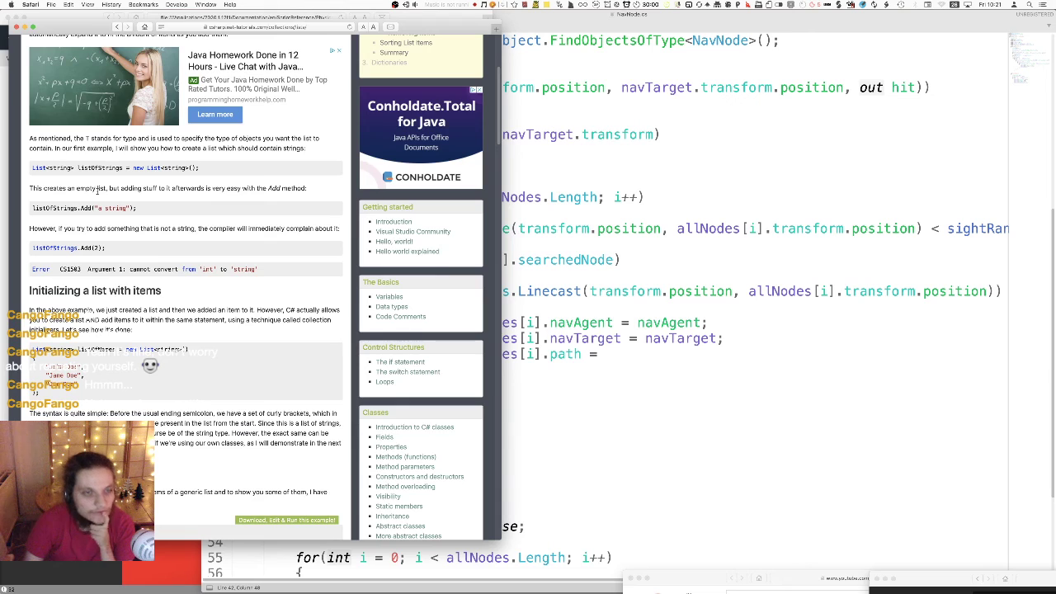
scroll(239, 229, "down", 10)
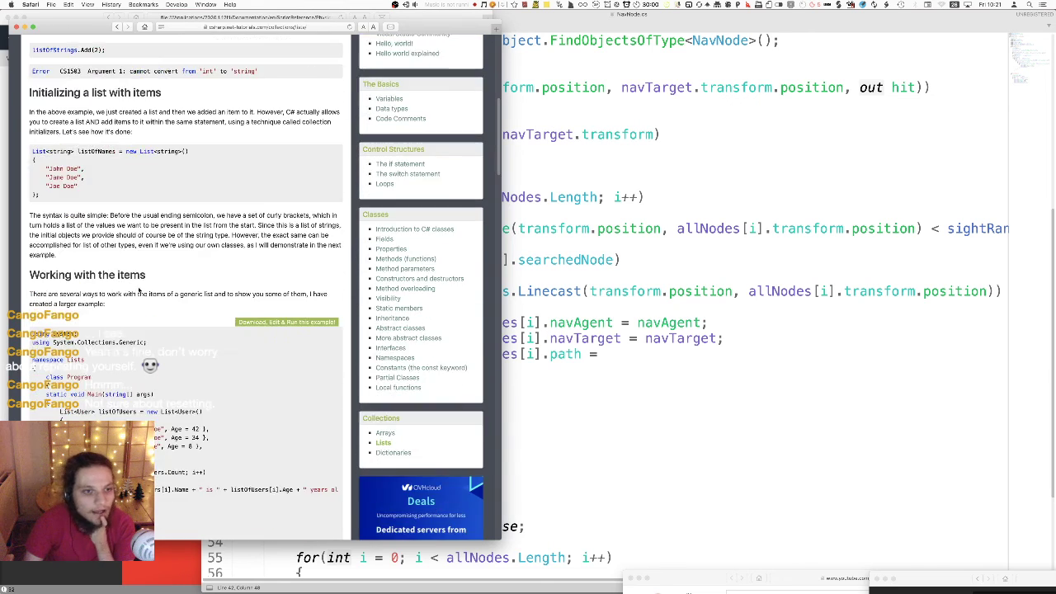
- Return to the search results, open the Microsoft Docs "List<T> Class" page, and look through its definition and code examples
key("super+bracketleft")
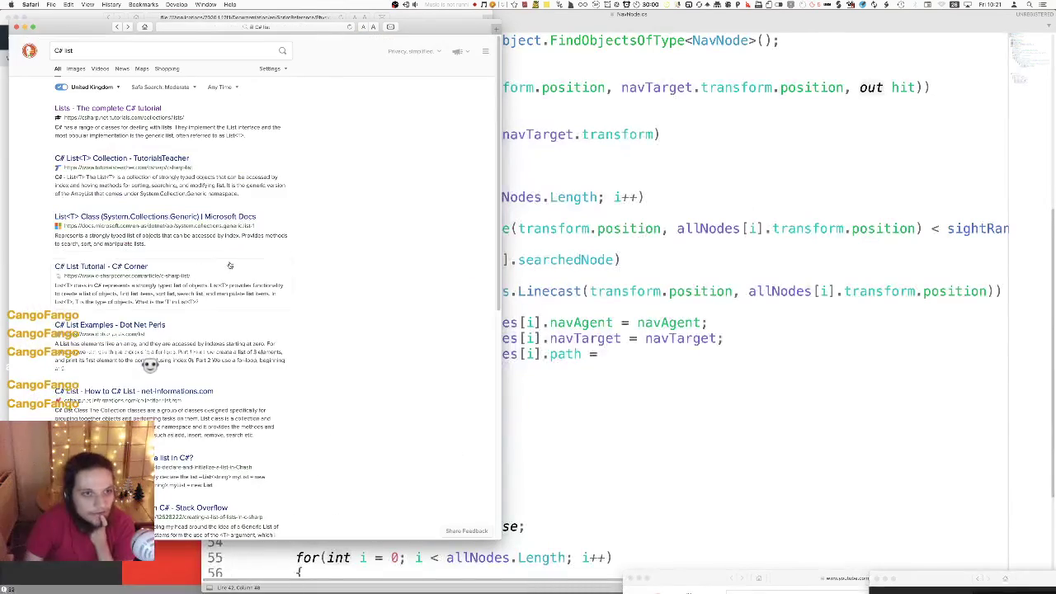
left_click(153, 217)
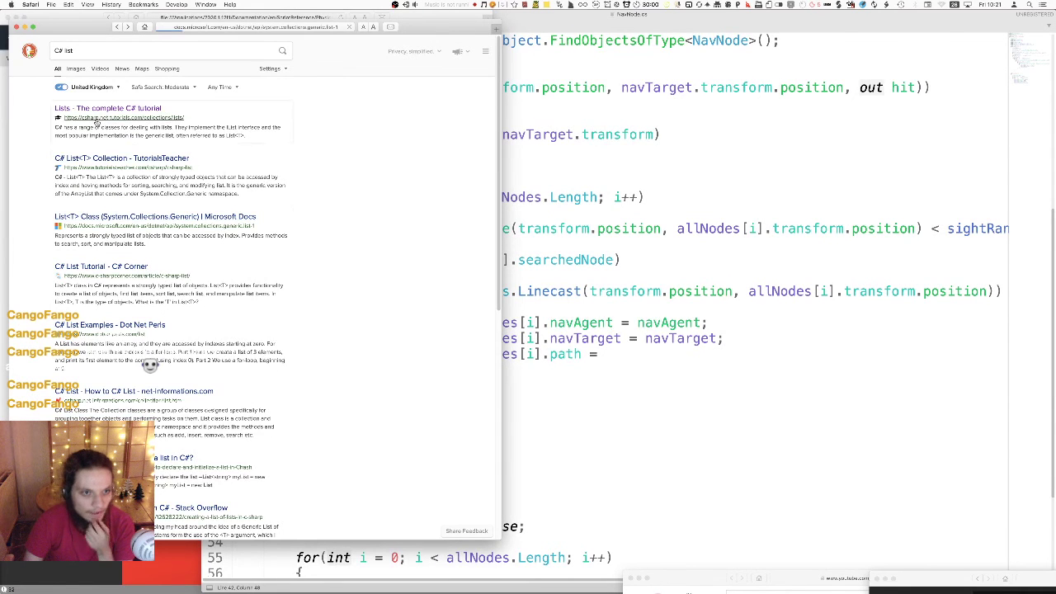
left_click_drag(74, 31, 308, 33)
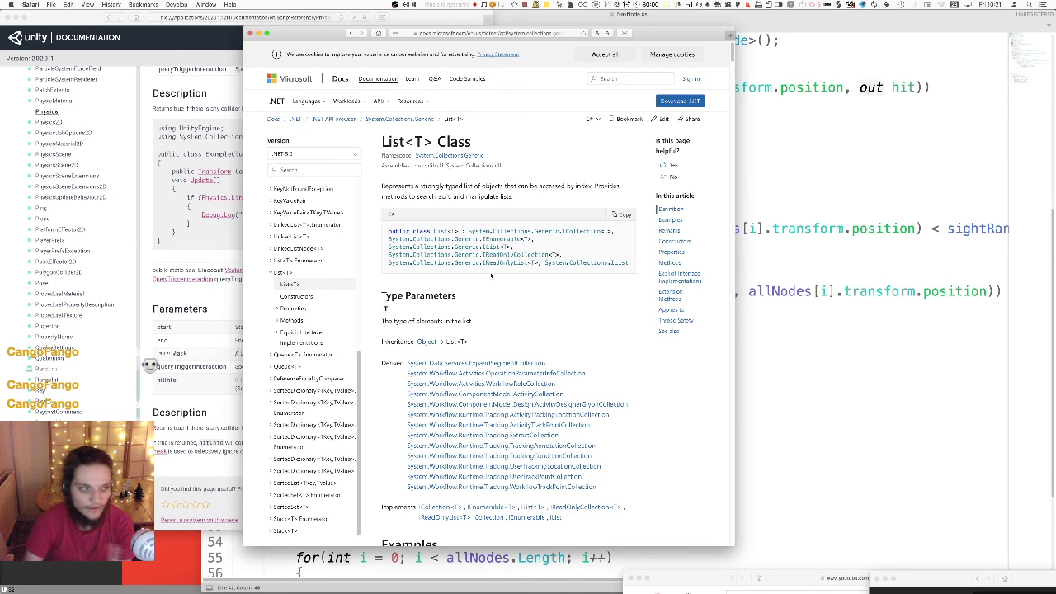
scroll(495, 289, "down", 5)
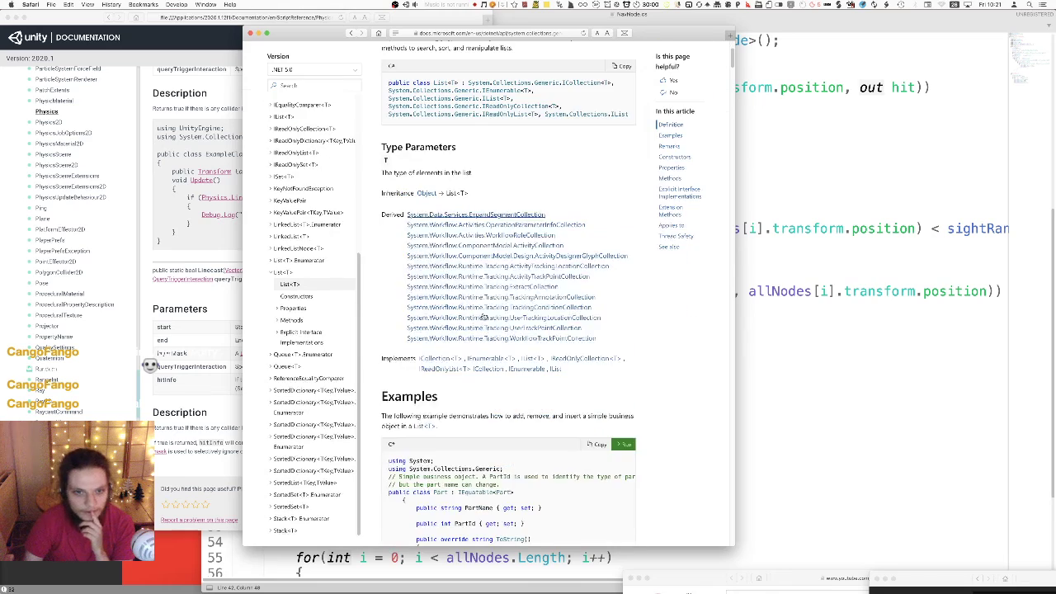
scroll(656, 294, "down", 15)
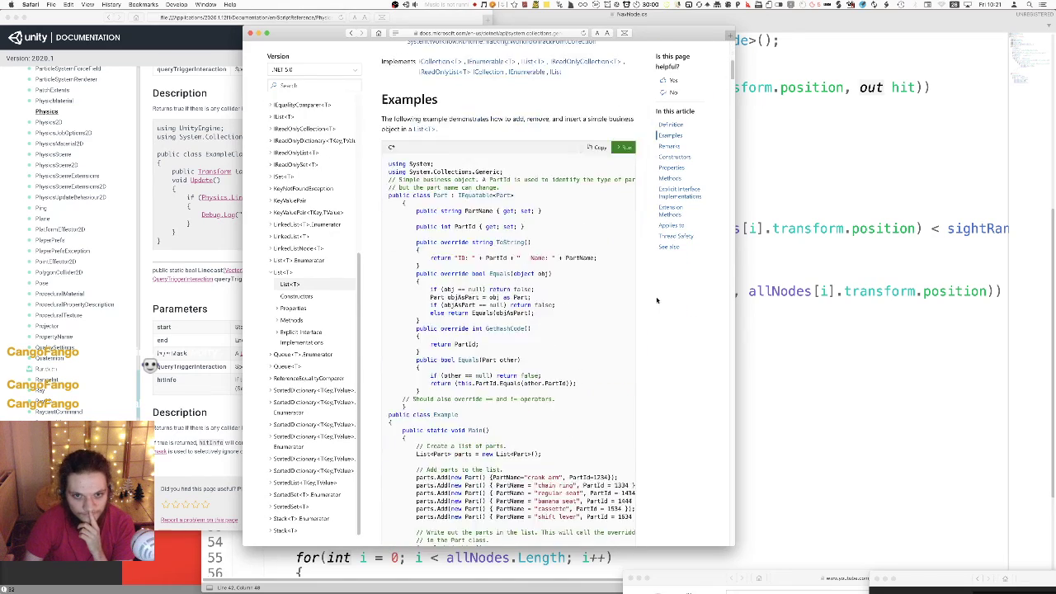
scroll(669, 294, "down", 15)
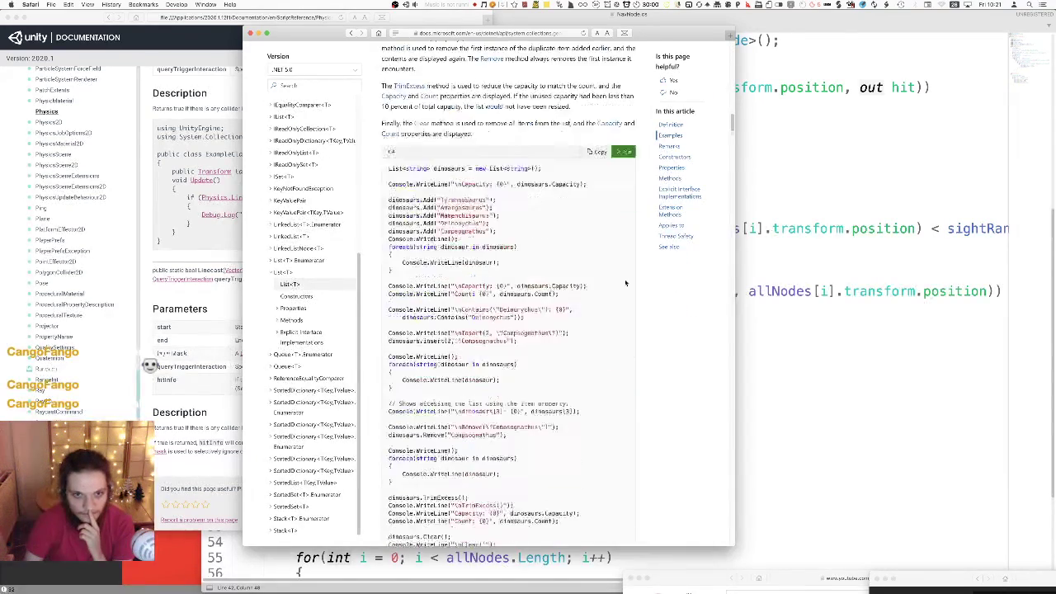
- Expand the List<T> methods in the documentation's table of contents and locate the article's Methods section
left_click(290, 321)
scroll(305, 334, "down", 2)
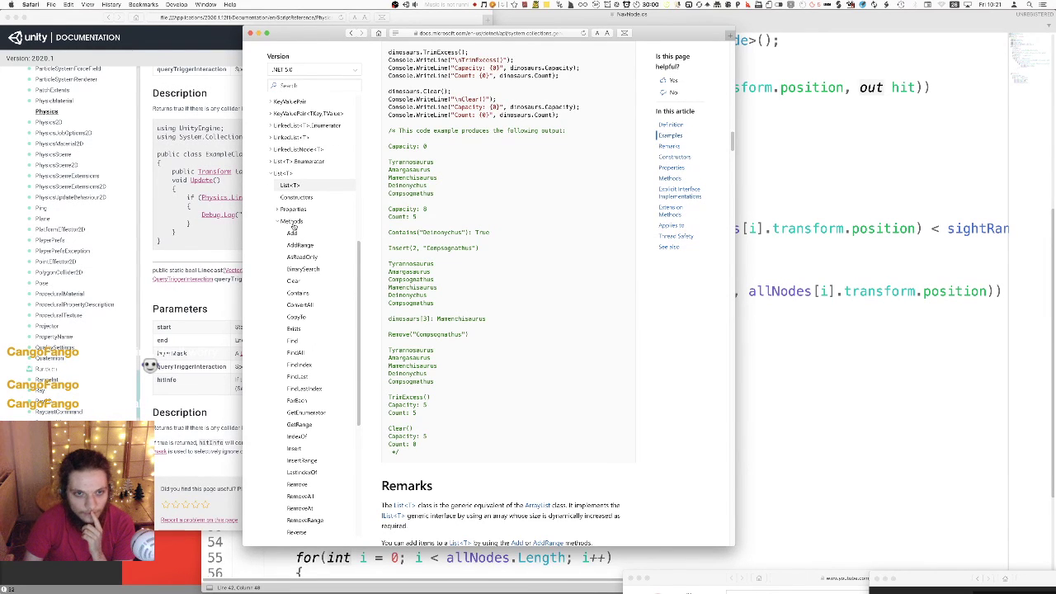
scroll(517, 280, "down", 15)
scroll(516, 280, "down", 15)
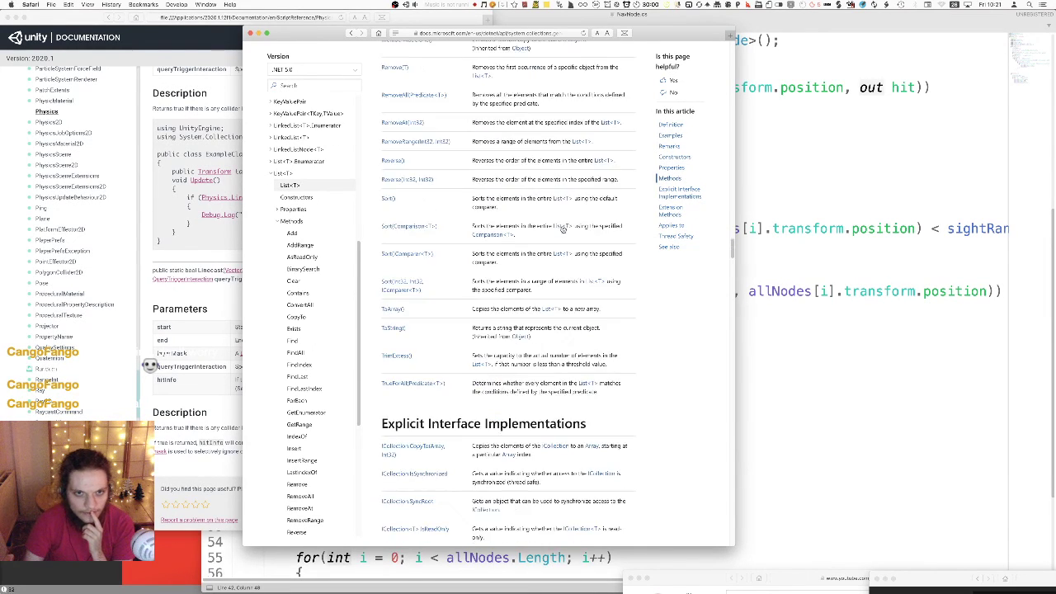
scroll(552, 287, "up", 10)
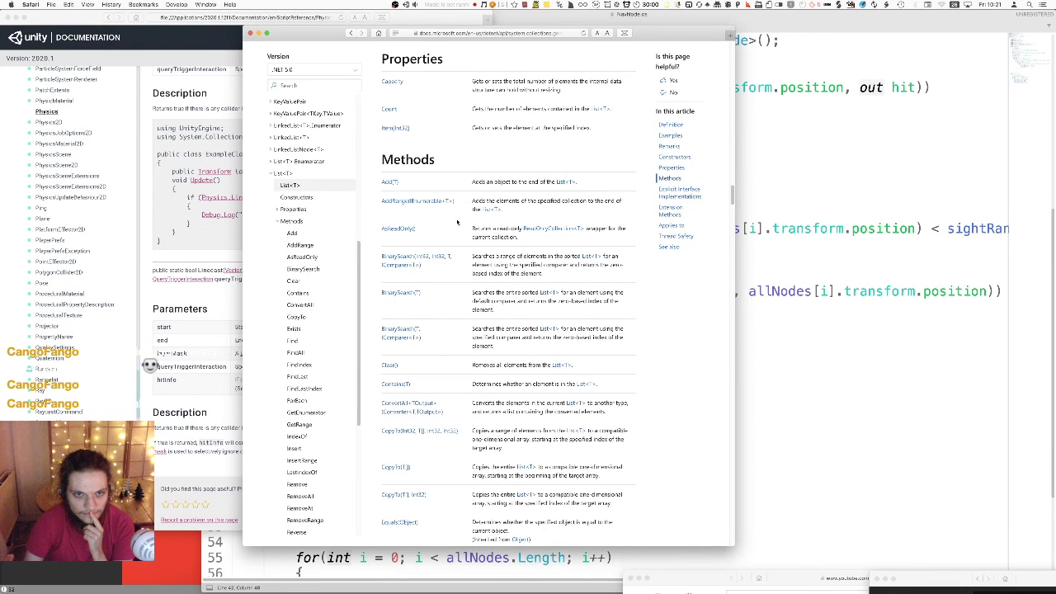
scroll(448, 210, "up", 2)
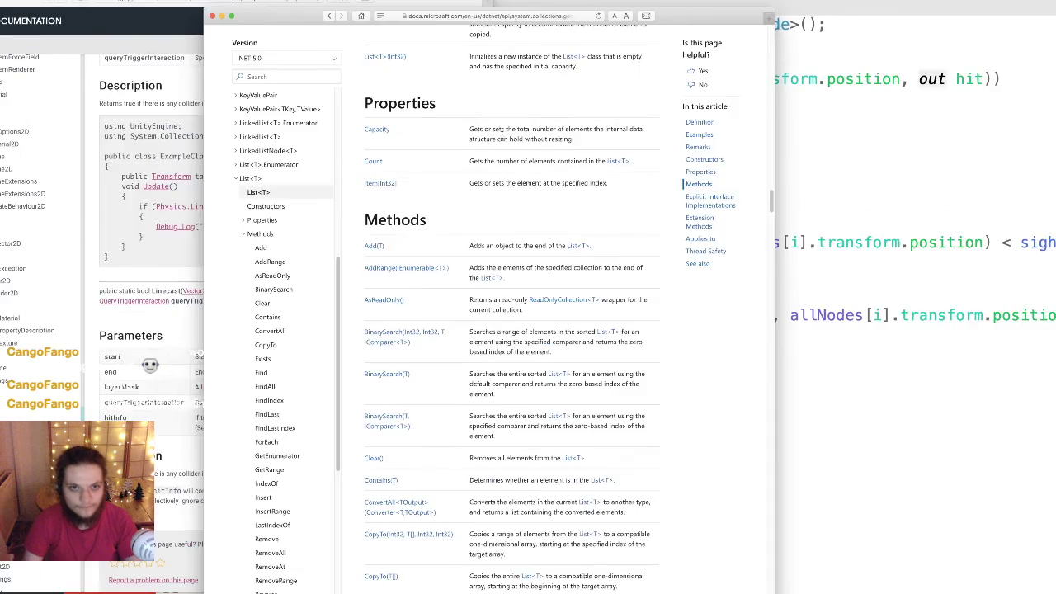
- Read the List<T> method descriptions from Add(T) onward, highlighting Clear() and its description
scroll(397, 241, "down", 3)
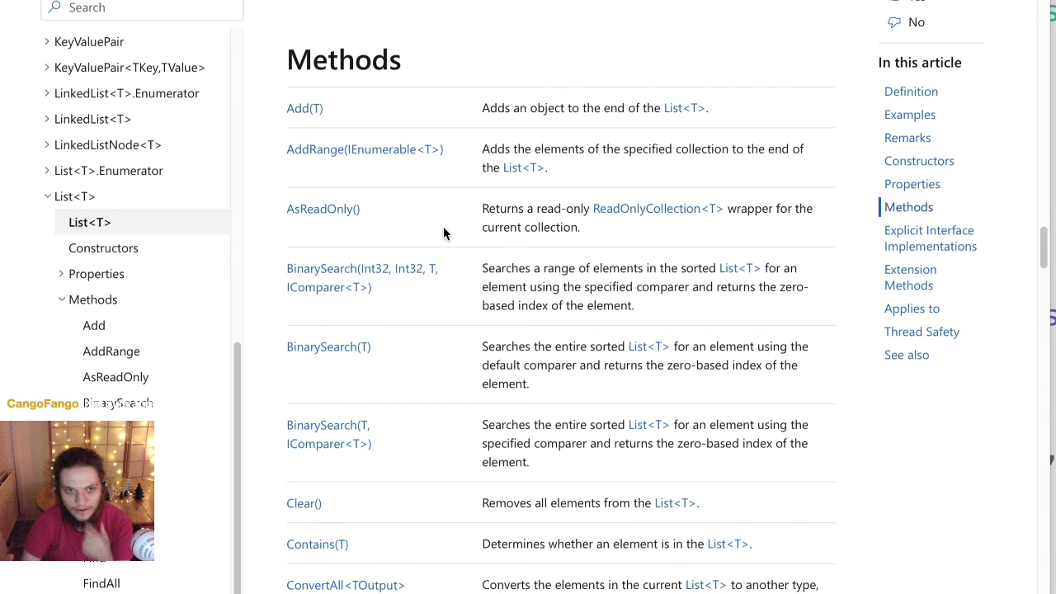
scroll(455, 250, "down", 1)
scroll(460, 269, "down", 1)
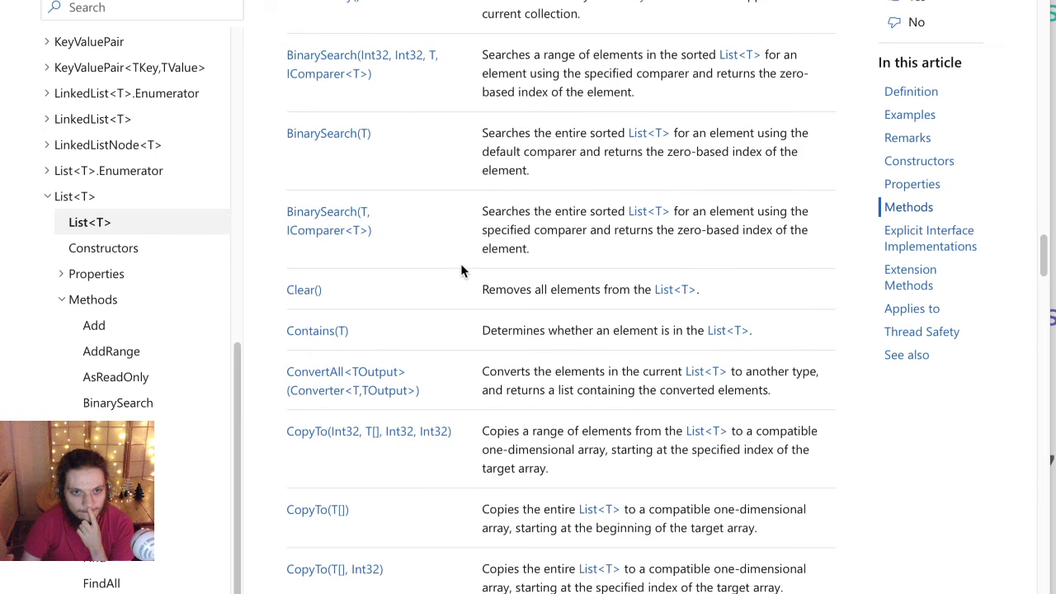
scroll(464, 297, "down", 1)
left_click_drag(344, 190, 279, 182)
left_click(353, 178)
left_click_drag(348, 181, 288, 184)
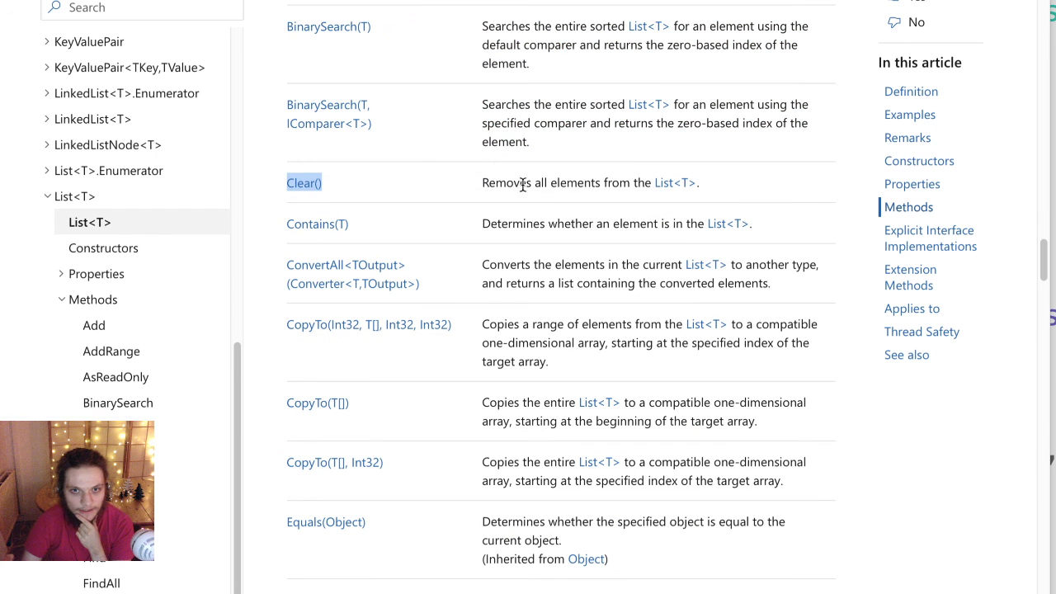
left_click_drag(482, 182, 698, 185)
left_click(453, 195)
scroll(467, 322, "down", 1)
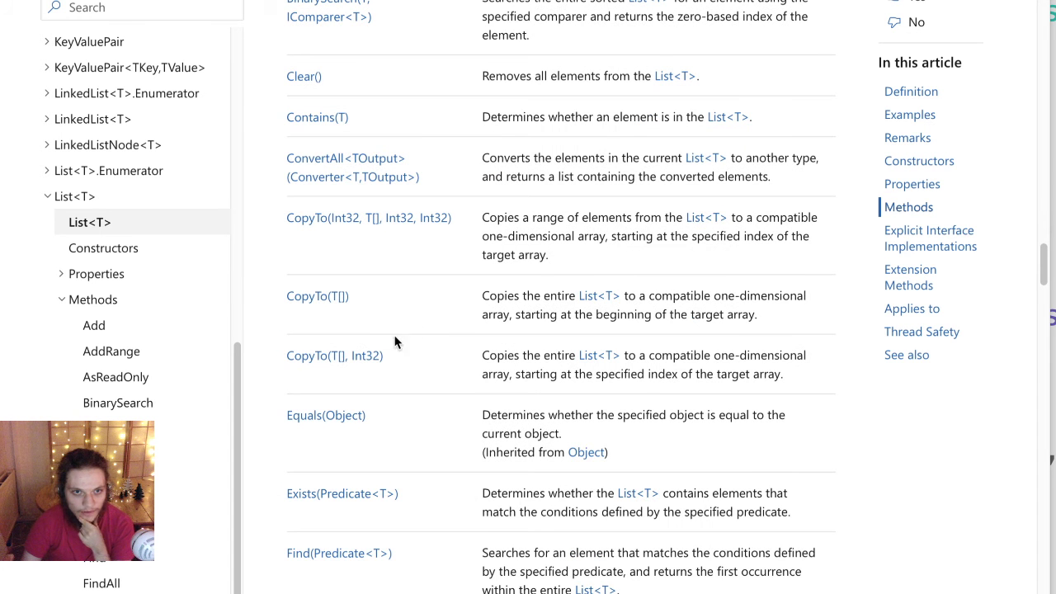
- Examine the List<T> method descriptions from CopyTo and the Find methods through Insert and InsertRange
scroll(431, 337, "down", 1)
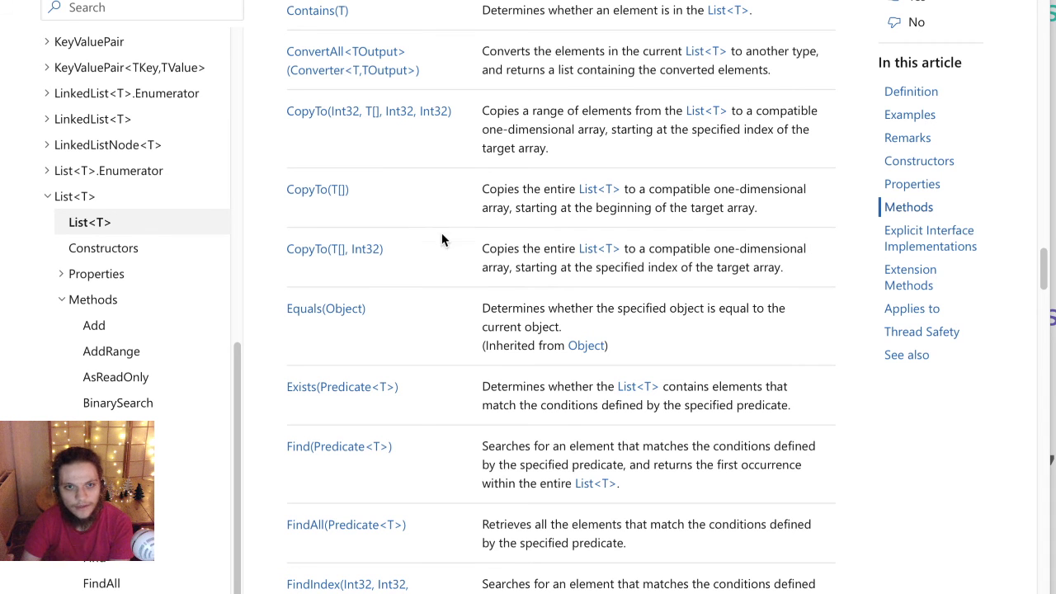
scroll(437, 266, "down", 2)
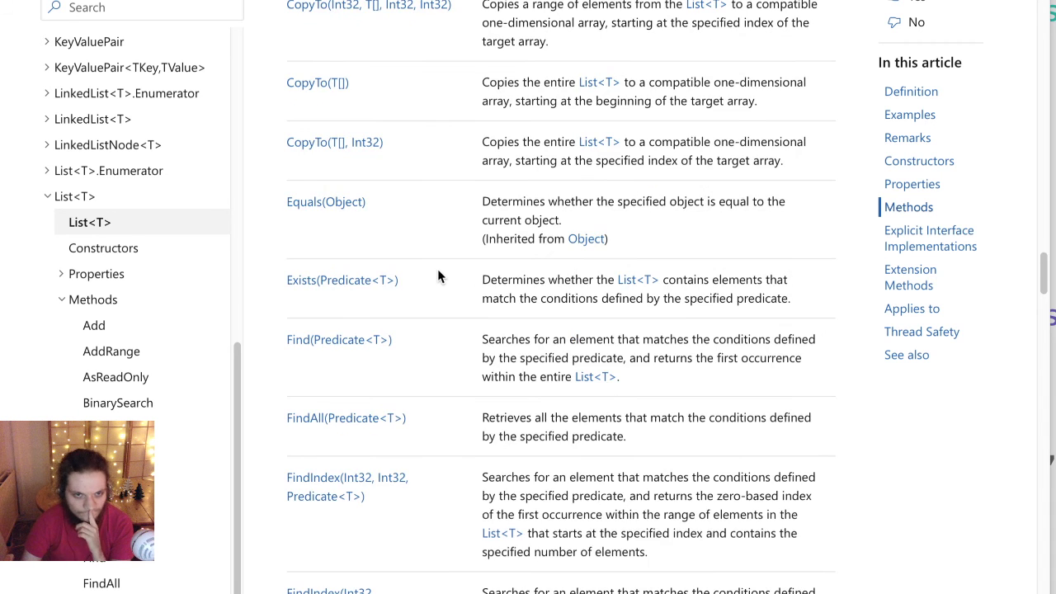
scroll(442, 285, "down", 2)
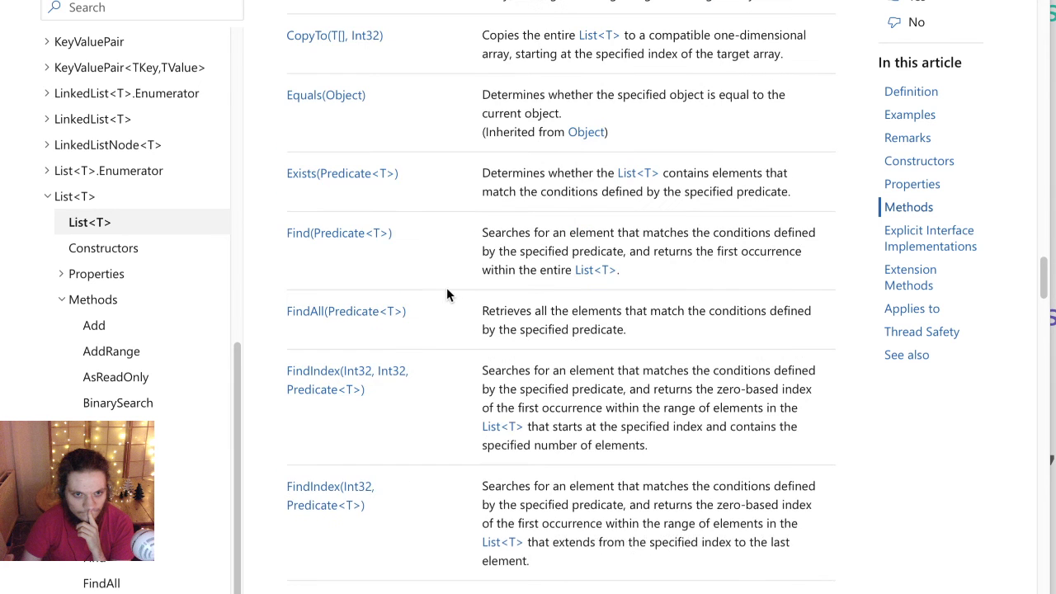
scroll(450, 295, "down", 2)
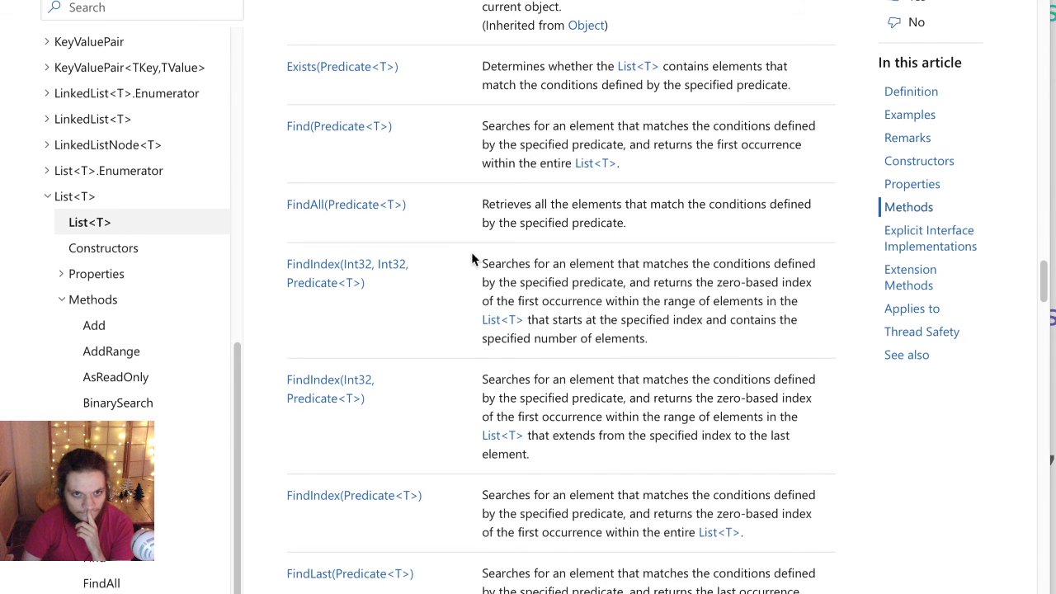
scroll(465, 285, "down", 5)
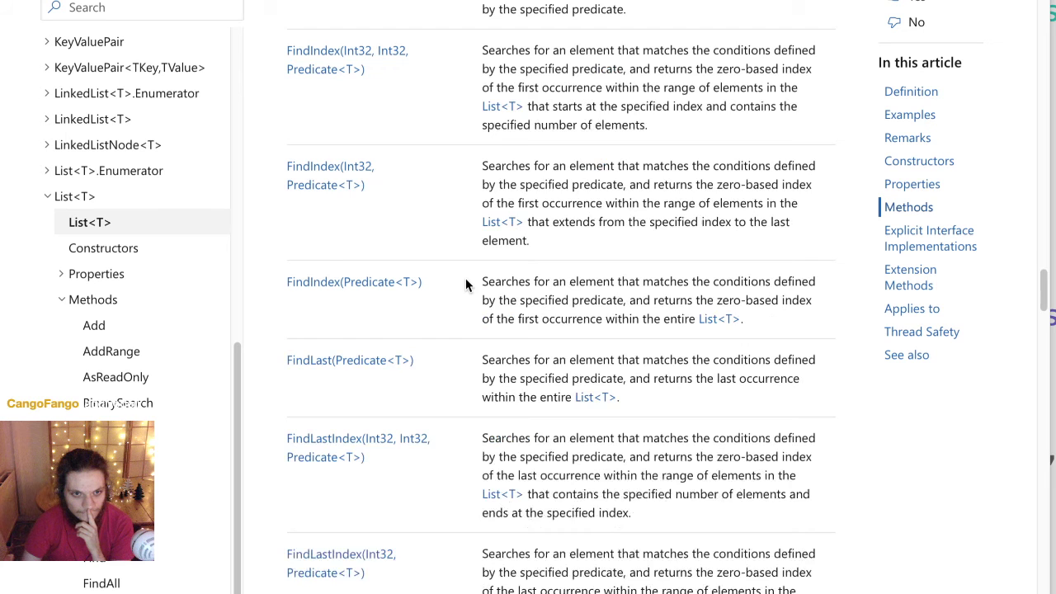
scroll(462, 279, "down", 2)
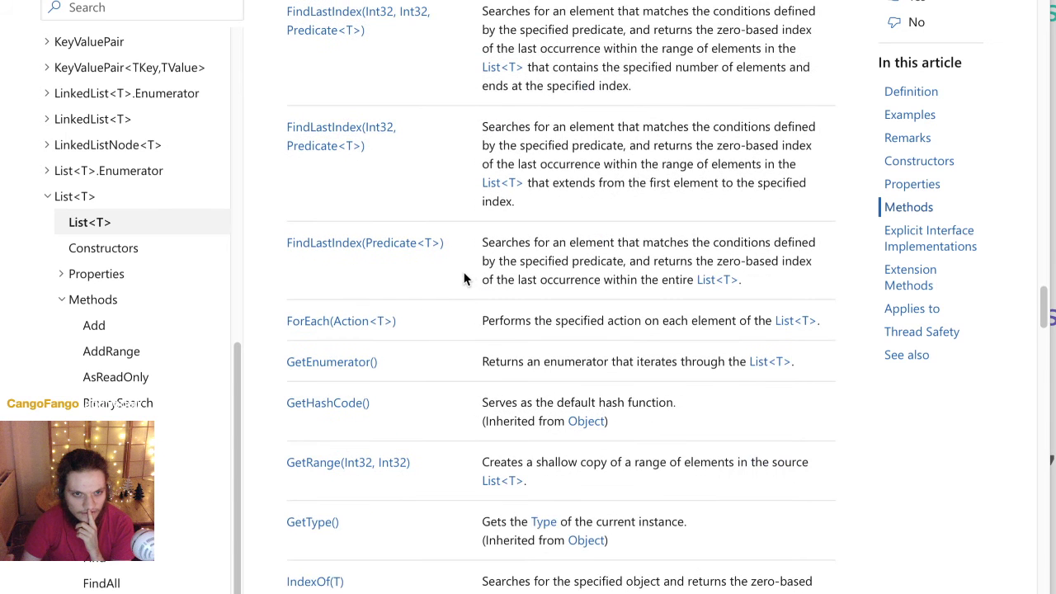
scroll(468, 275, "down", 2)
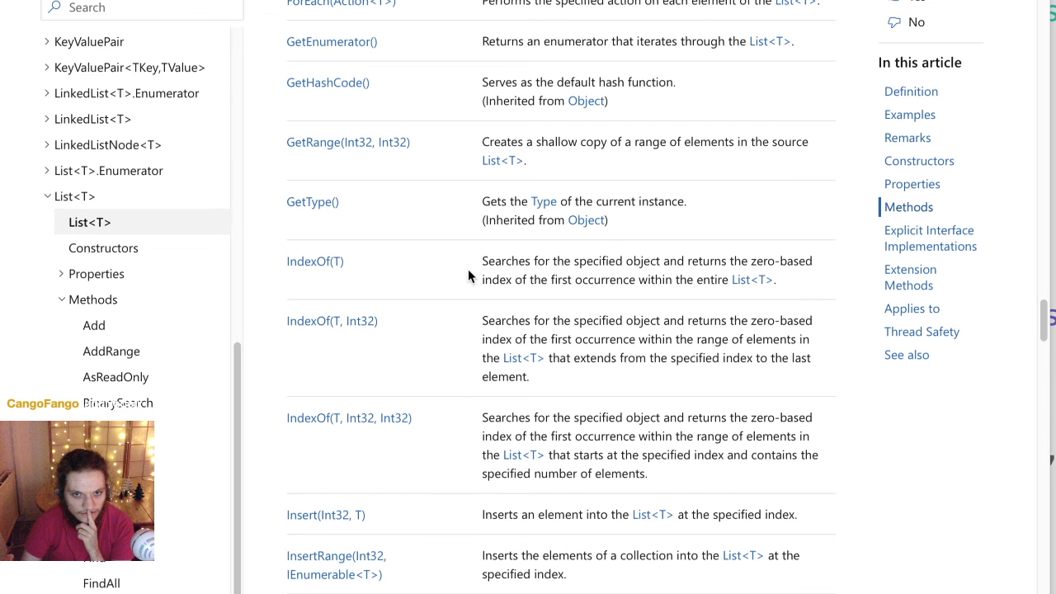
scroll(468, 277, "down", 3)
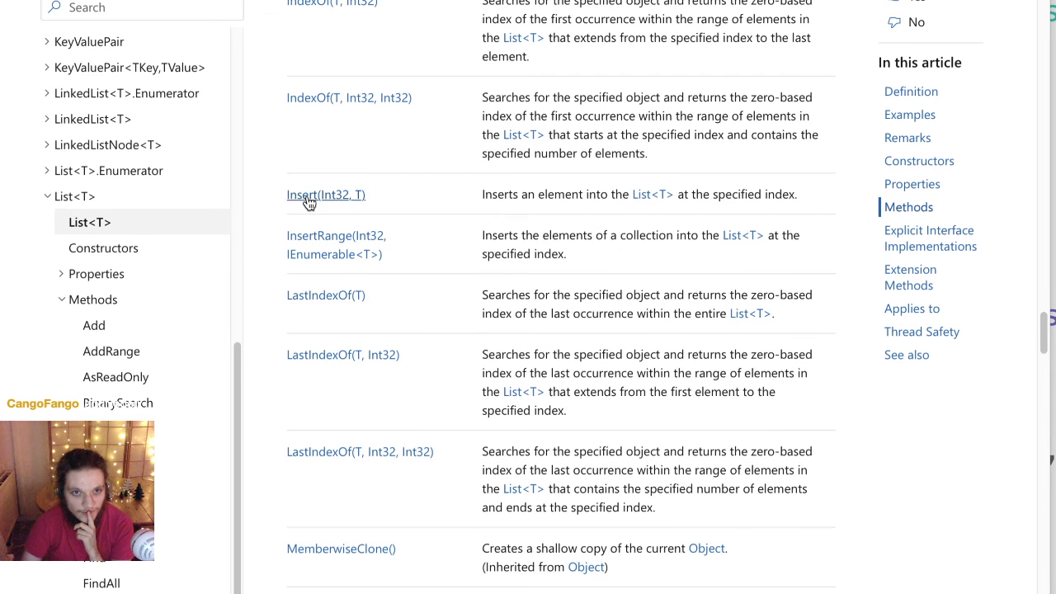
scroll(436, 208, "down", 1)
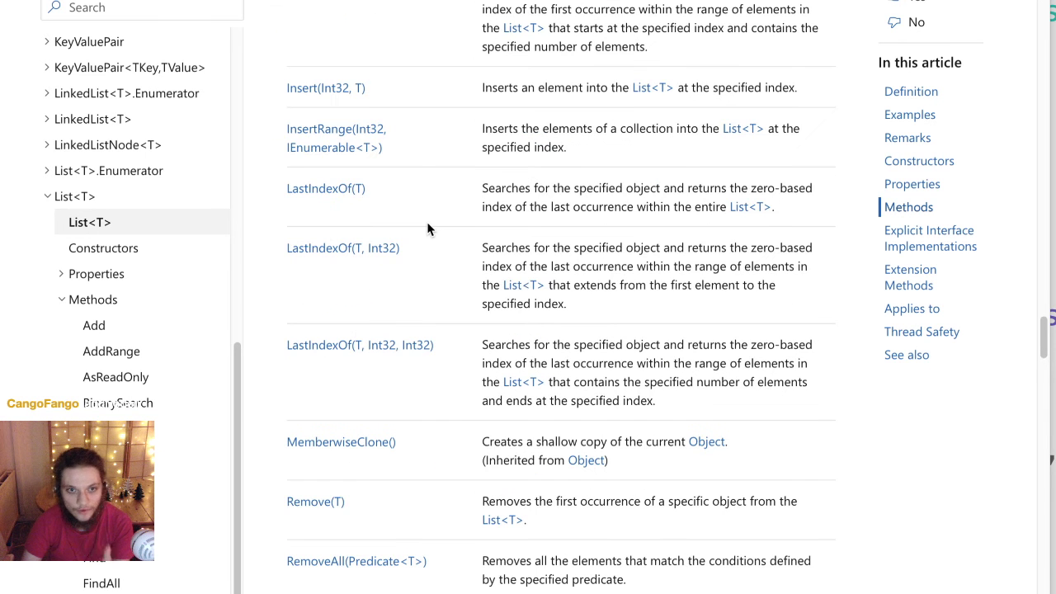
- Read the remaining List<T> methods from LastIndexOf through TrueForAll, highlighting ToArray(), and continue into Explicit Interface Implementations
scroll(427, 228, "down", 1)
scroll(442, 269, "down", 2)
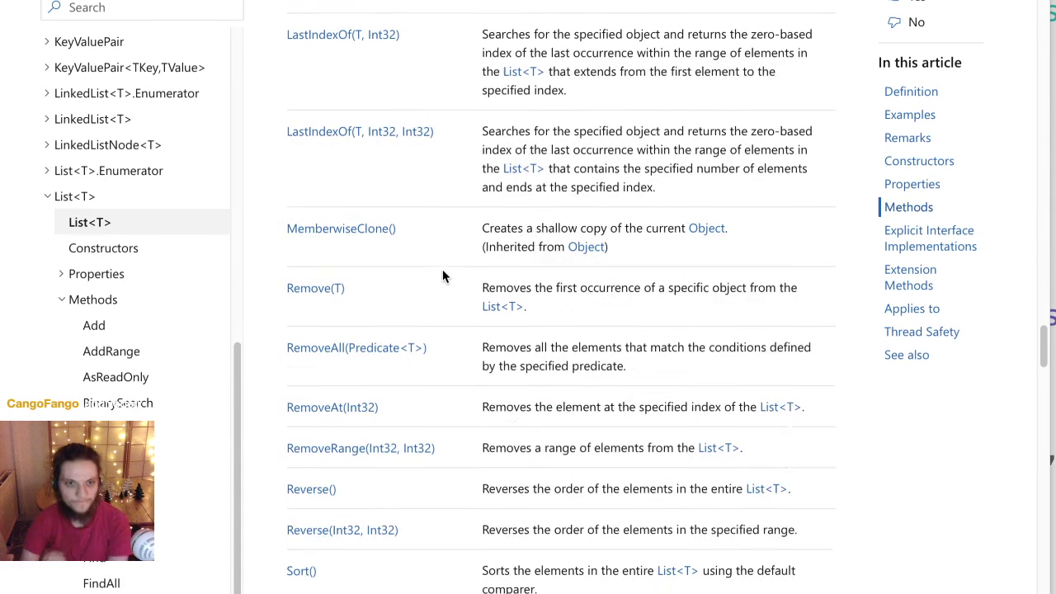
scroll(444, 306, "down", 1)
scroll(444, 306, "down", 2)
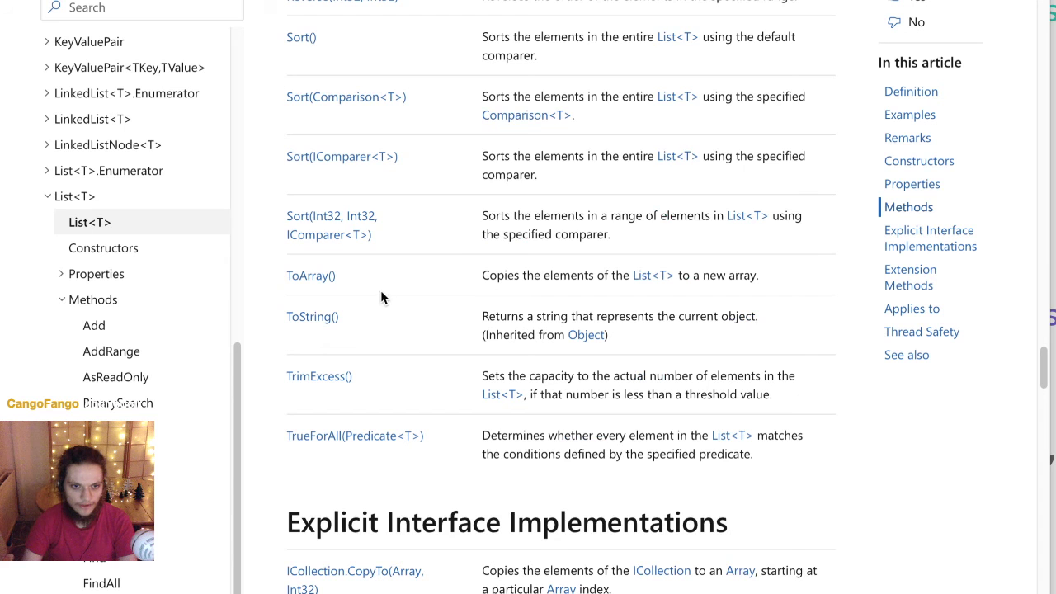
left_click_drag(347, 277, 277, 271)
left_click(373, 279)
left_click_drag(353, 275, 285, 276)
left_click(425, 284)
scroll(434, 351, "down", 3)
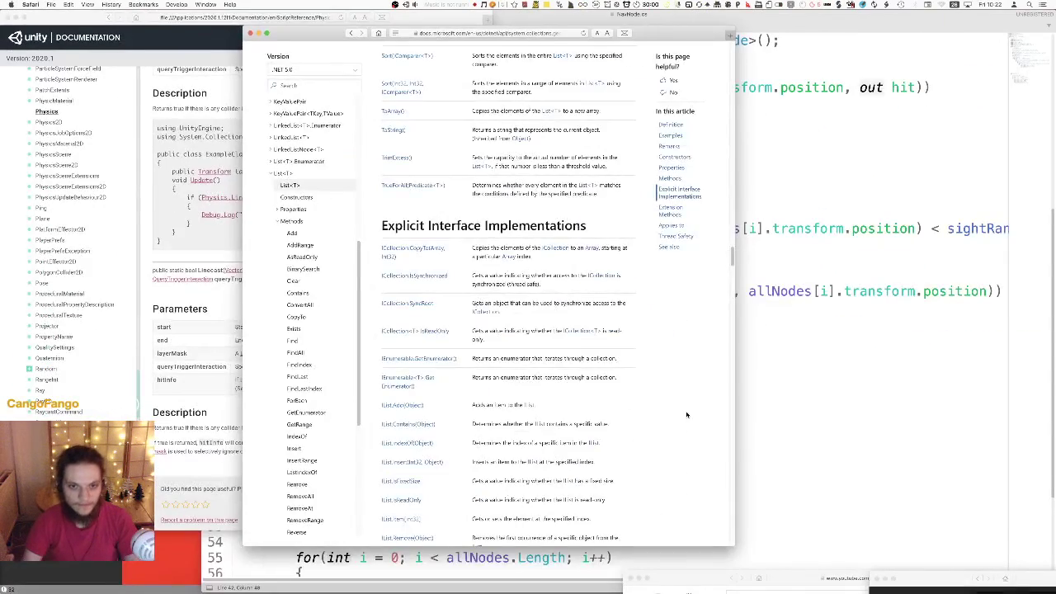
- Close both documentation windows, return to Sublime Text, complete the unfinished line as "allNodes[i].path = path;" and save NavNode.cs
key("super+w")
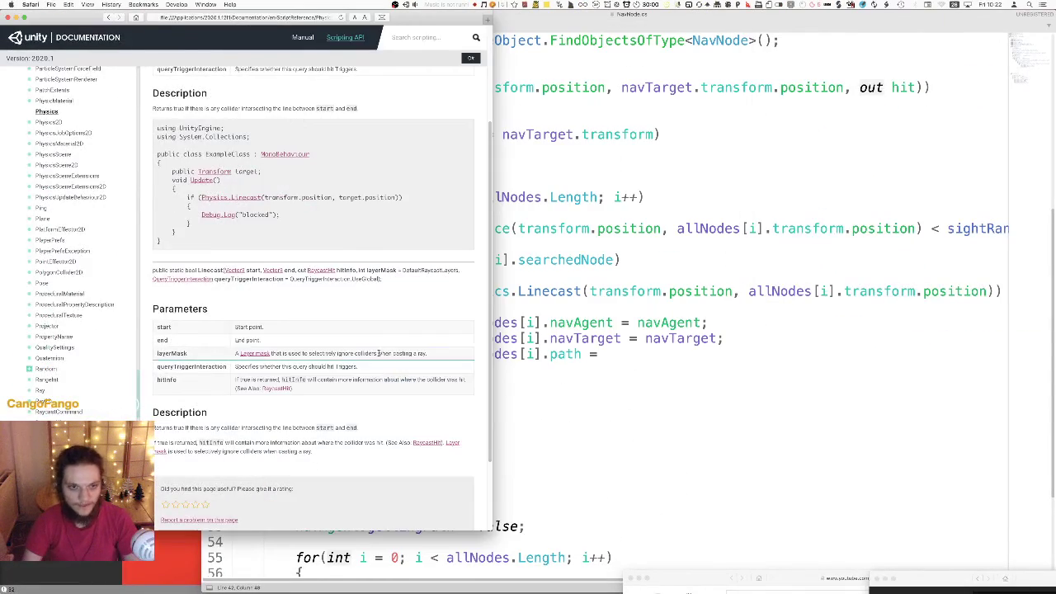
key("super+w")
left_click(586, 407)
type("path;")
key("super+s")
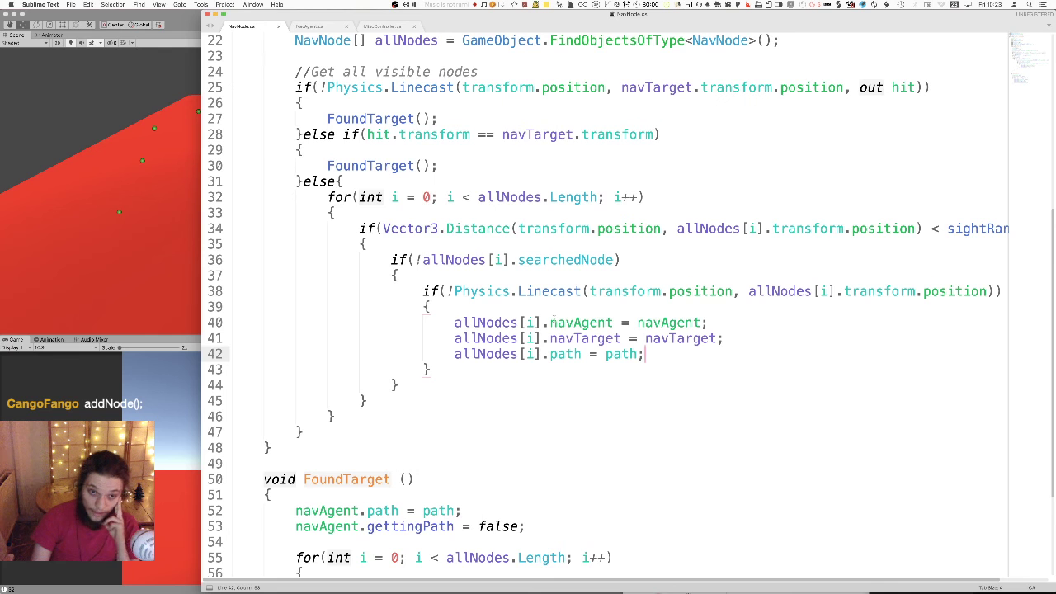
- Review FindPath and the list declarations in NavNode.cs, and examine the gettingPath check in the Update method of NavAgent.cs
scroll(481, 183, "up", 3)
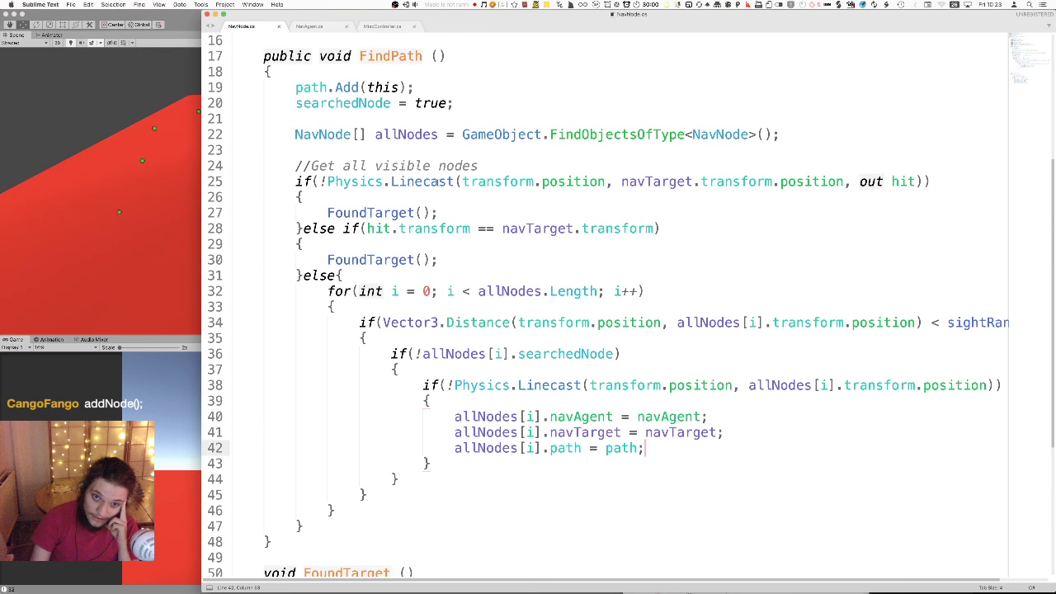
mouse_move(439, 181)
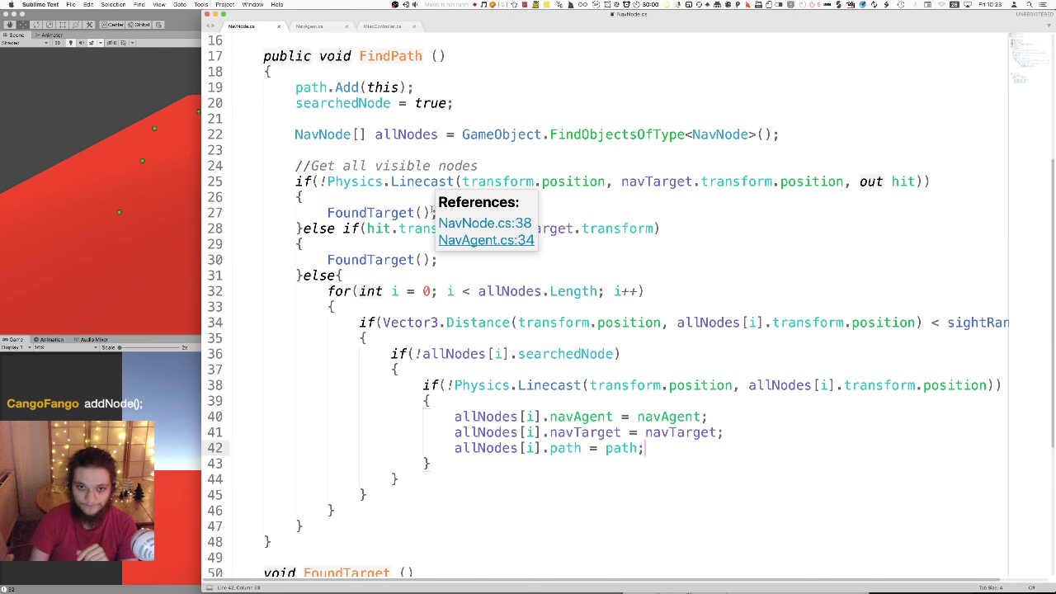
scroll(492, 274, "up", 1)
scroll(492, 274, "up", 3)
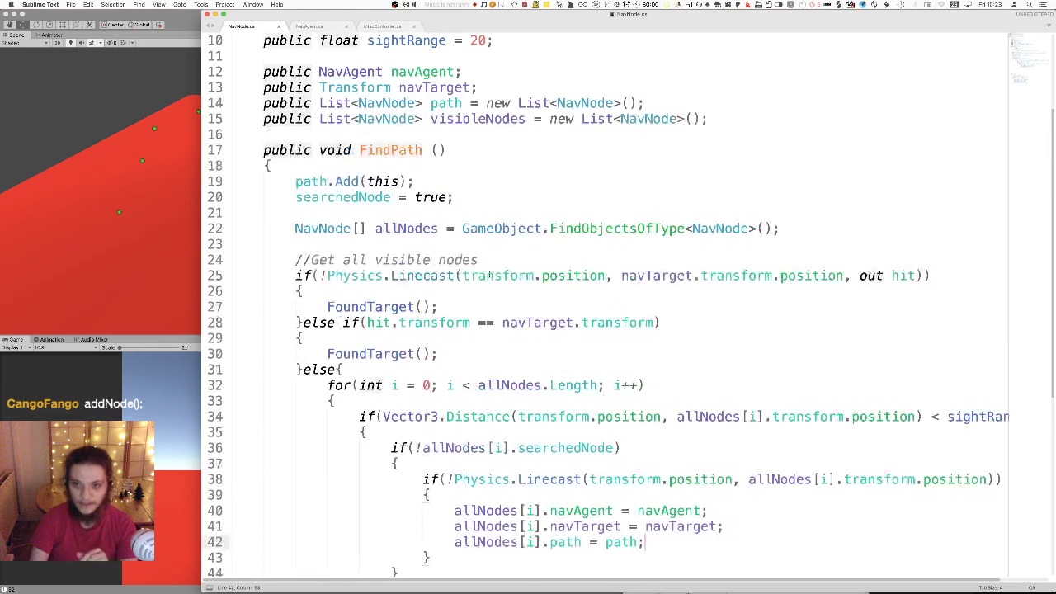
left_click(322, 25)
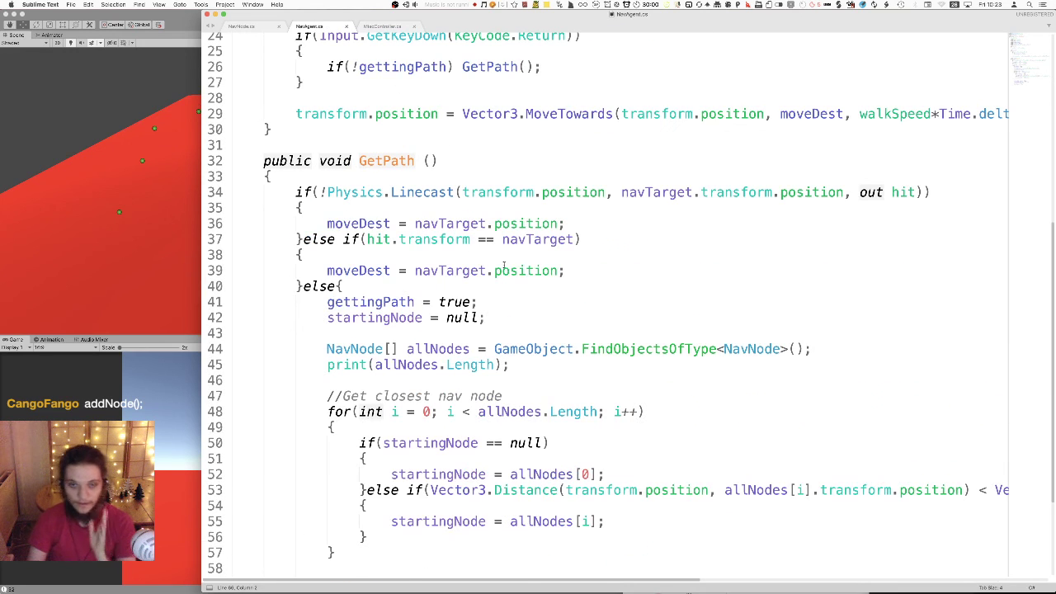
scroll(460, 261, "up", 5)
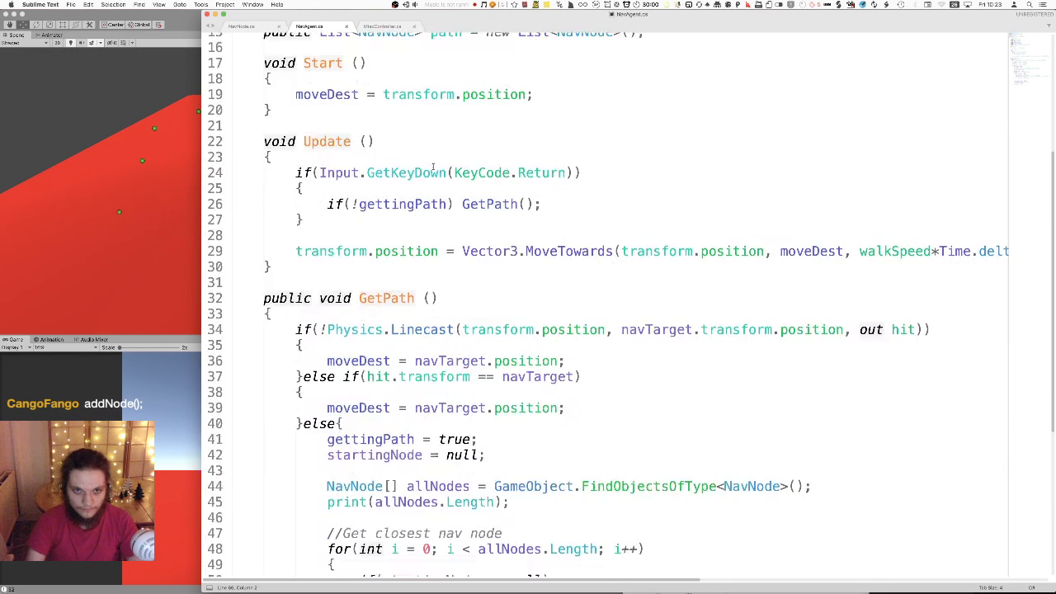
triple_click(416, 208)
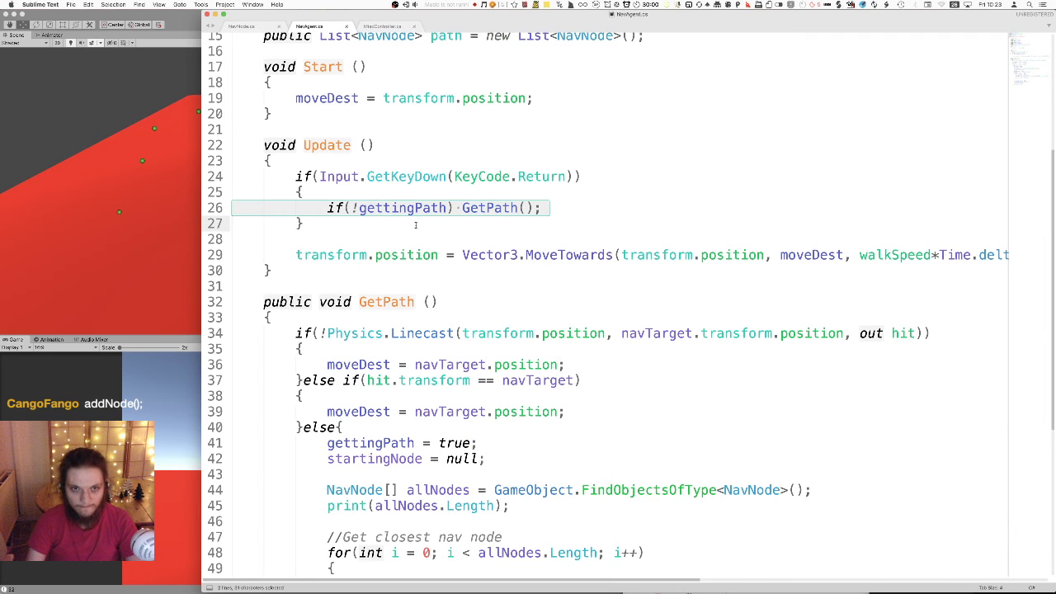
double_click(392, 213)
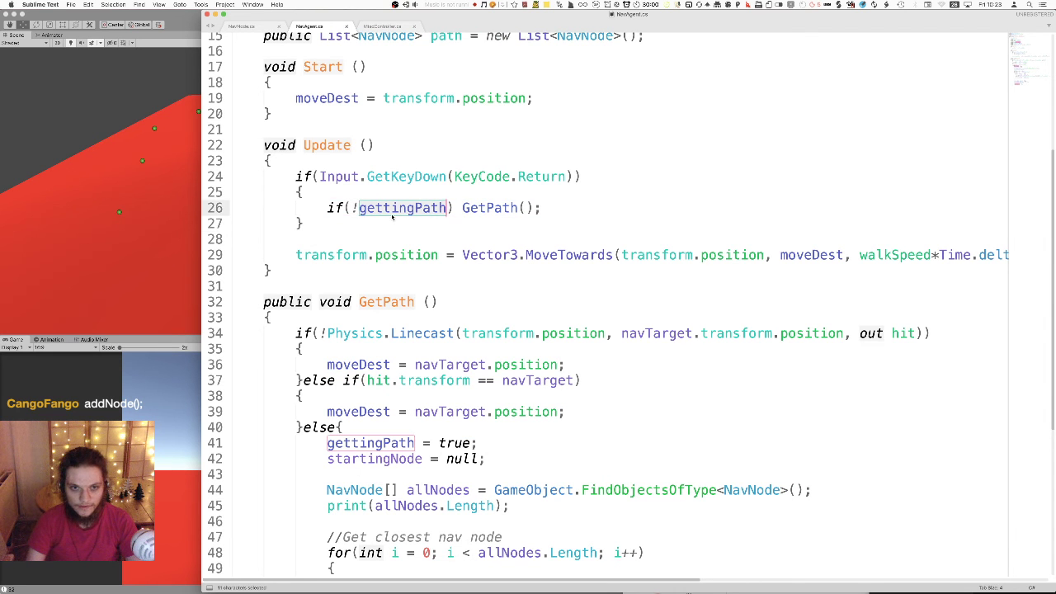
- Review the gettingPath check in Update and GetPath's direct line-of-sight branches, through to the allNodes declaration in NavAgent.cs
key("shift+Left")
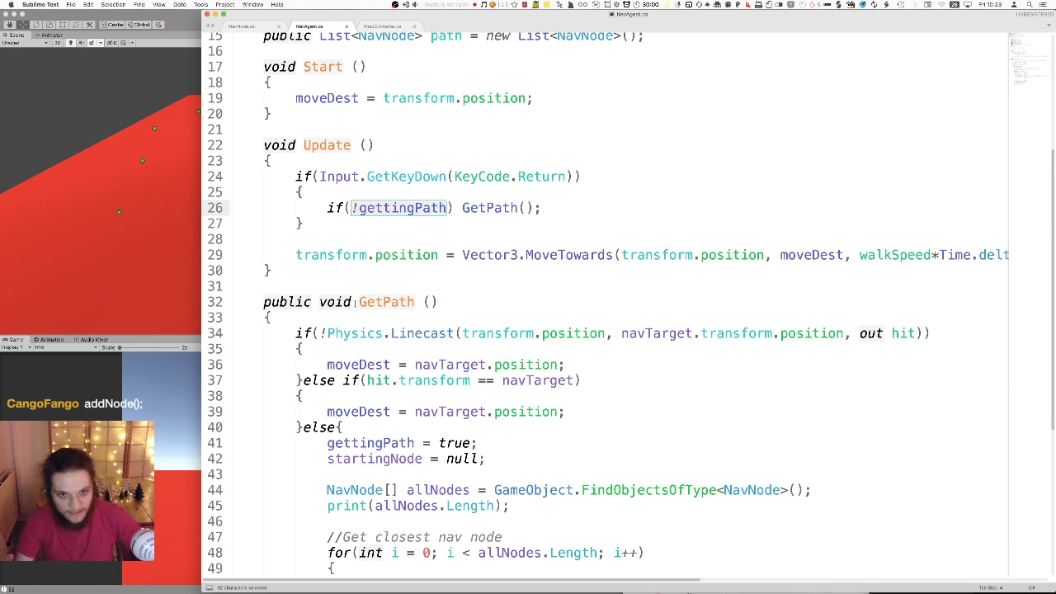
mouse_move(381, 304)
scroll(360, 366, "down", 1)
left_click(345, 381)
scroll(392, 341, "down", 3)
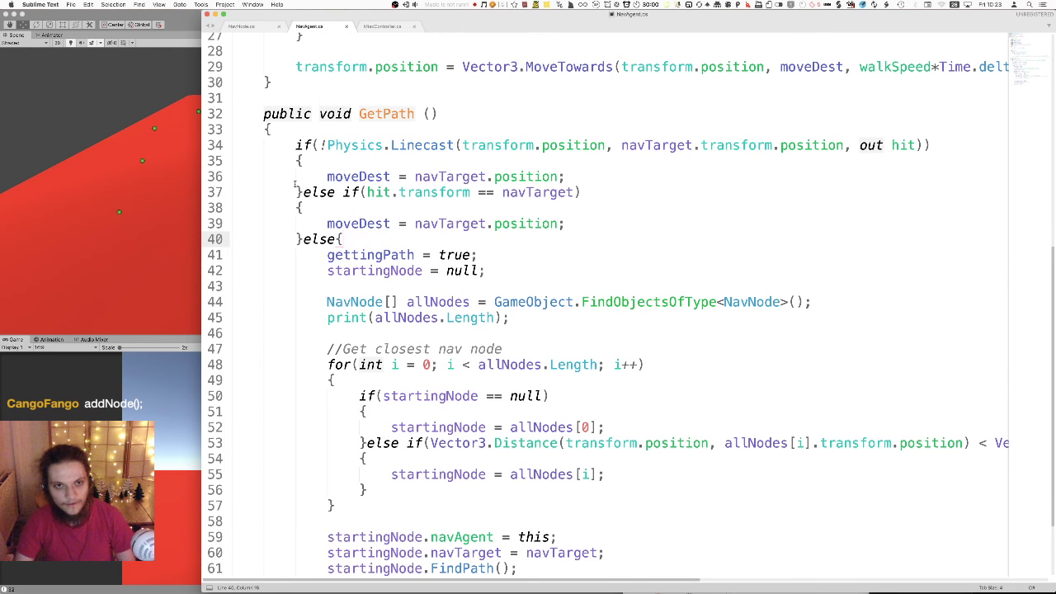
left_click_drag(295, 145, 478, 272)
left_click(352, 256)
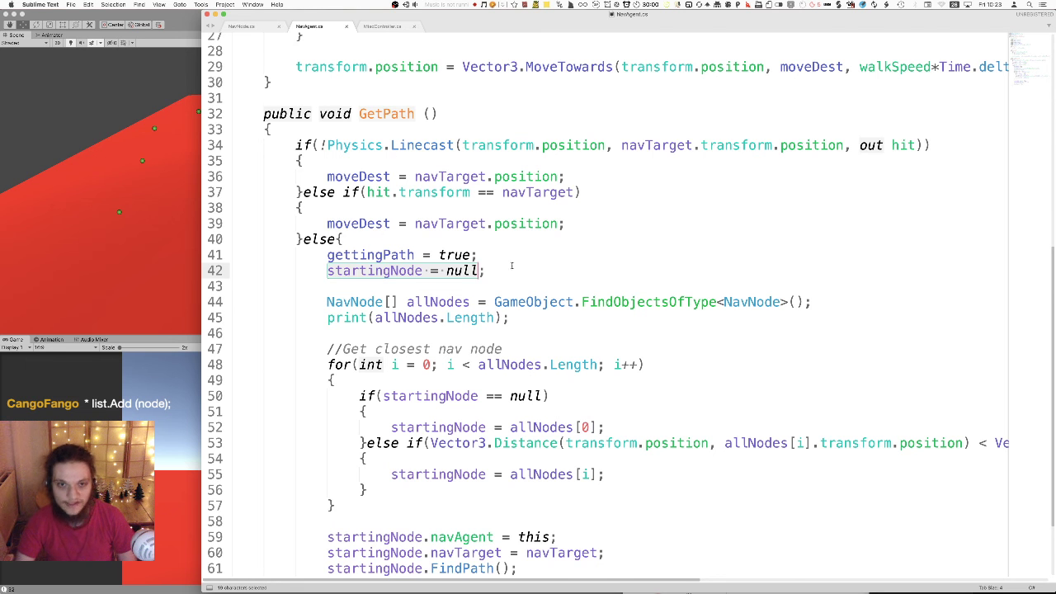
scroll(430, 205, "down", 3)
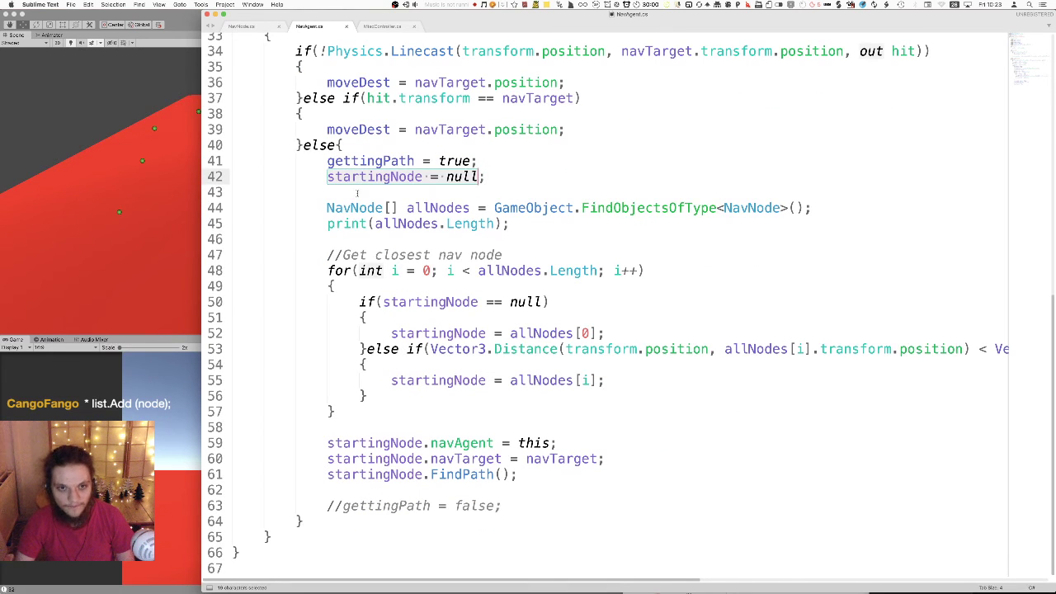
left_click_drag(383, 208, 660, 191)
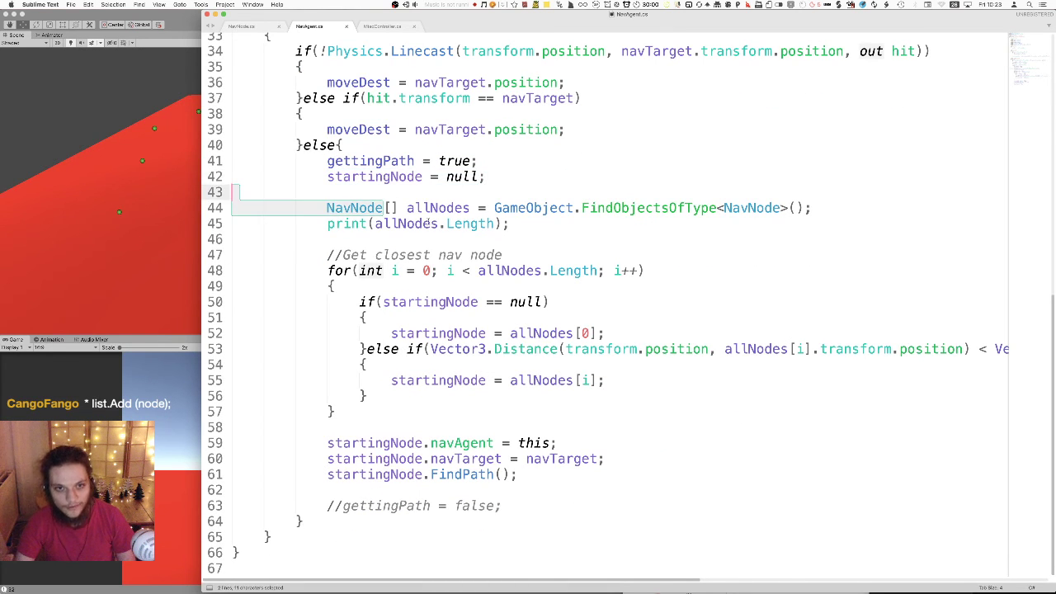
- Delete the debug line "print(allNodes.Length);" from GetPath in NavAgent.cs
left_click(389, 224)
left_click_drag(519, 230, 233, 228)
key("BackSpace")
key("BackSpace")
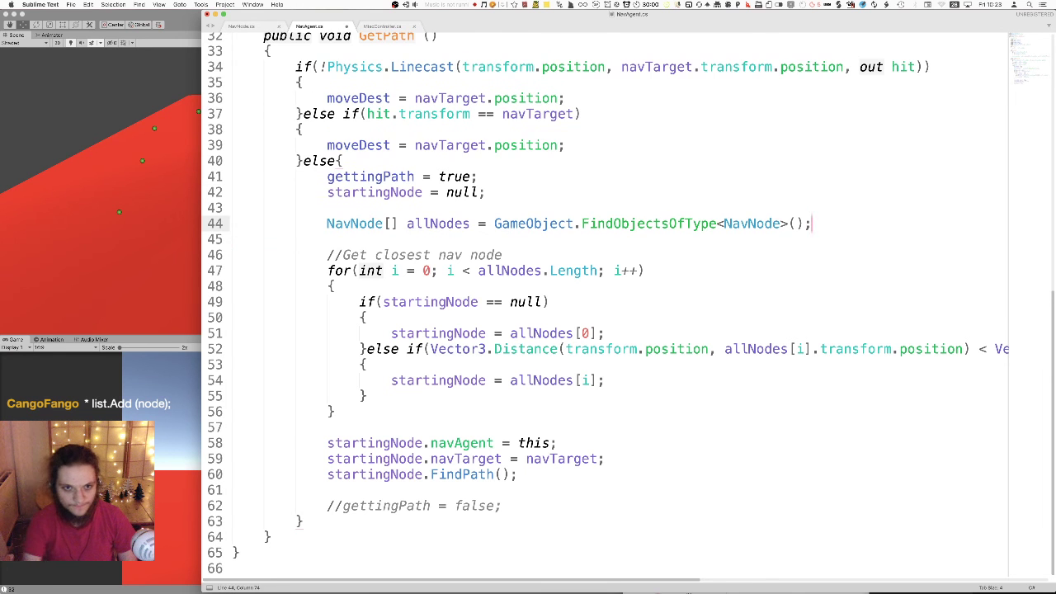
- Review the closest-node loop and the startingNode navAgent, navTarget and FindPath lines, and save NavAgent.cs
left_click(321, 270)
left_click_drag(322, 270, 623, 401)
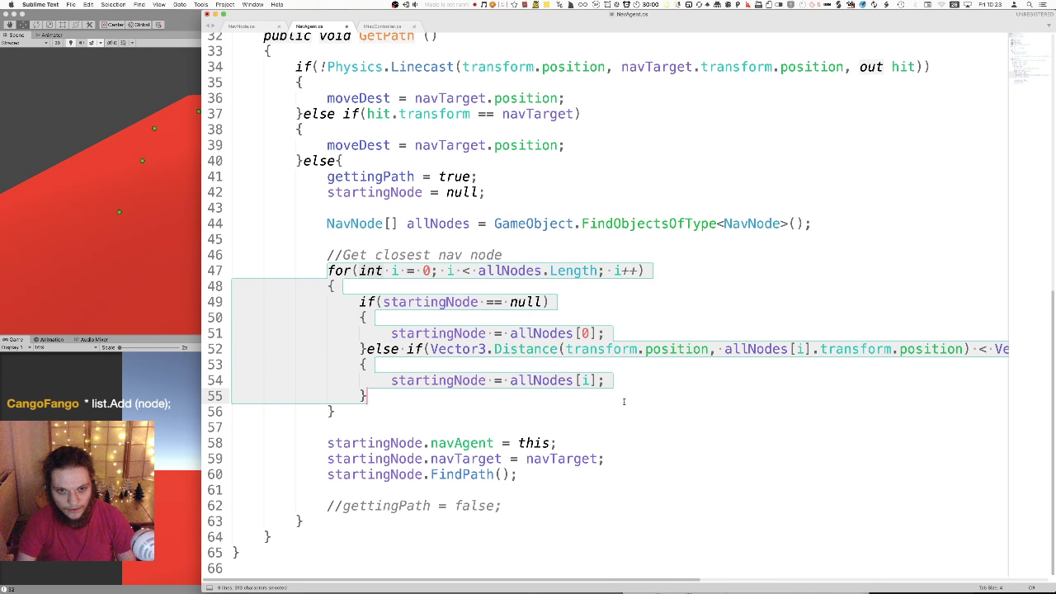
double_click(375, 443)
left_click_drag(376, 443, 474, 444)
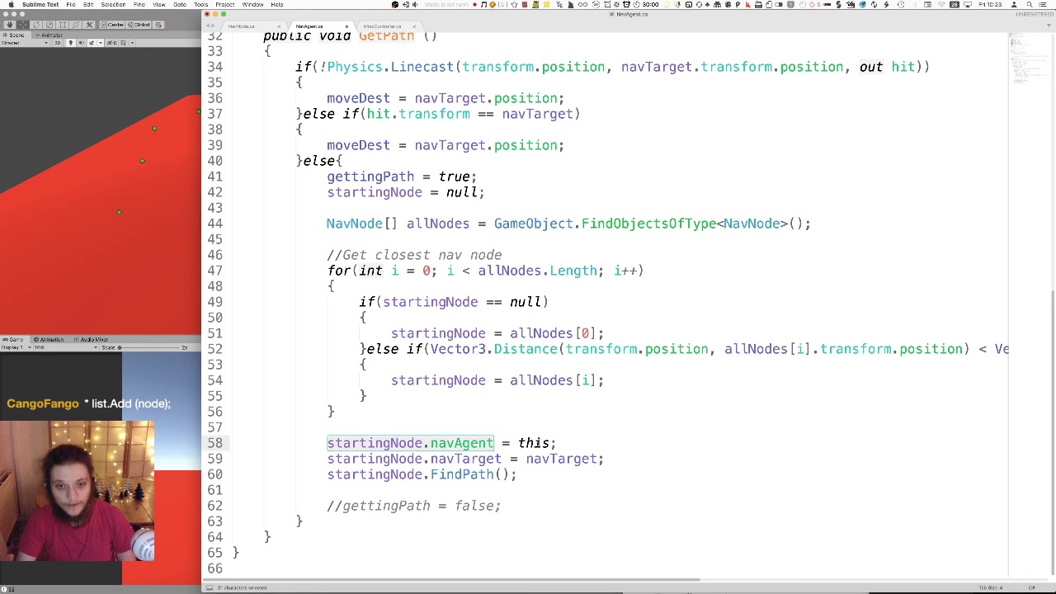
double_click(536, 443)
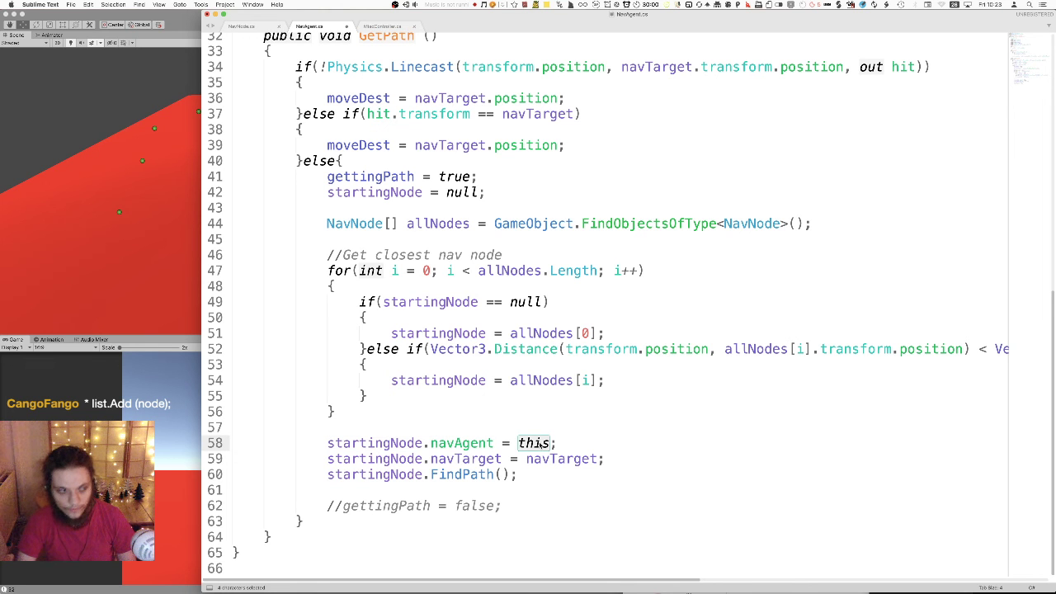
double_click(544, 460)
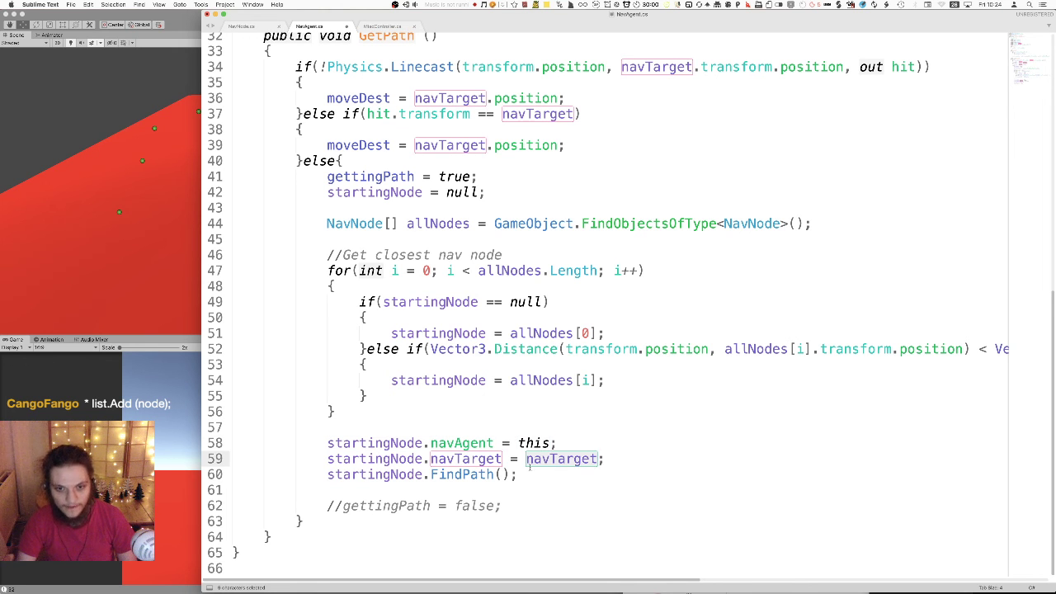
left_click_drag(534, 473, 303, 445)
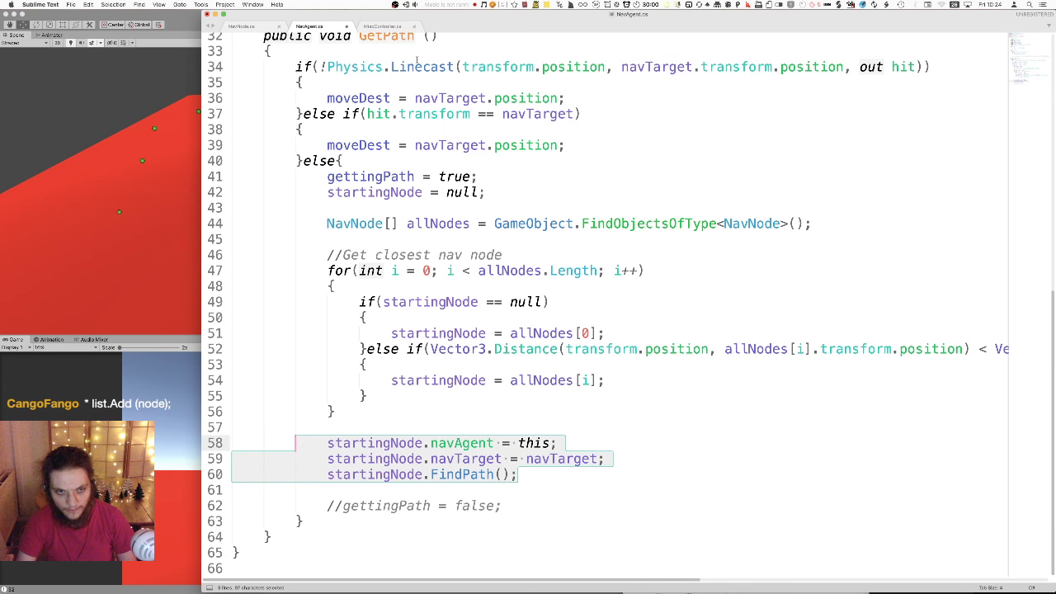
key("super+s")
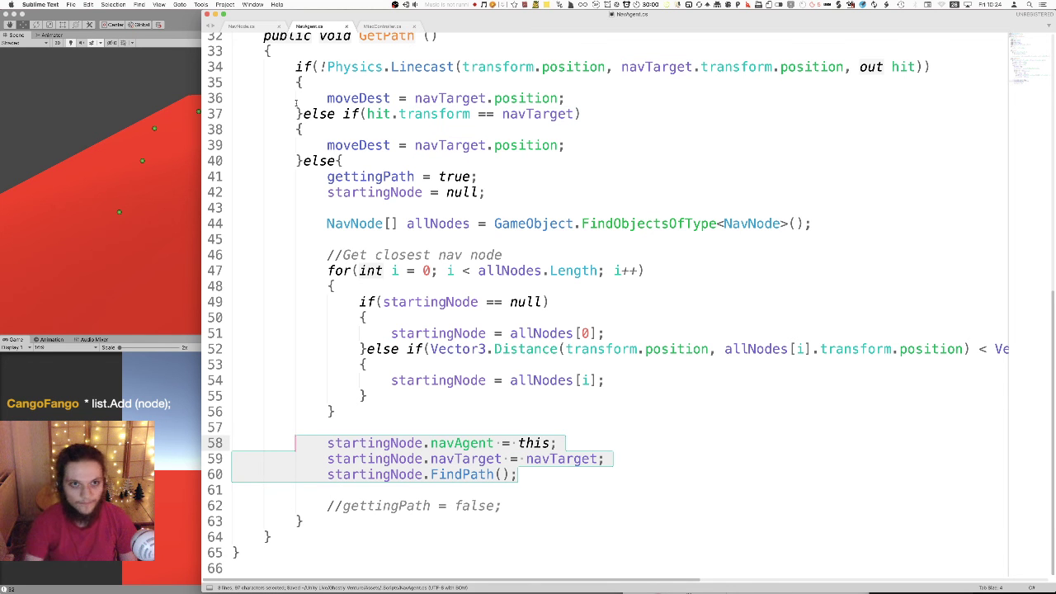
- Switch to NavNode.cs and examine the opening FindPath statements that add this node to the path and mark it as searched
left_click(242, 27)
left_click(400, 150)
double_click(399, 149)
scroll(371, 229, "up", 1)
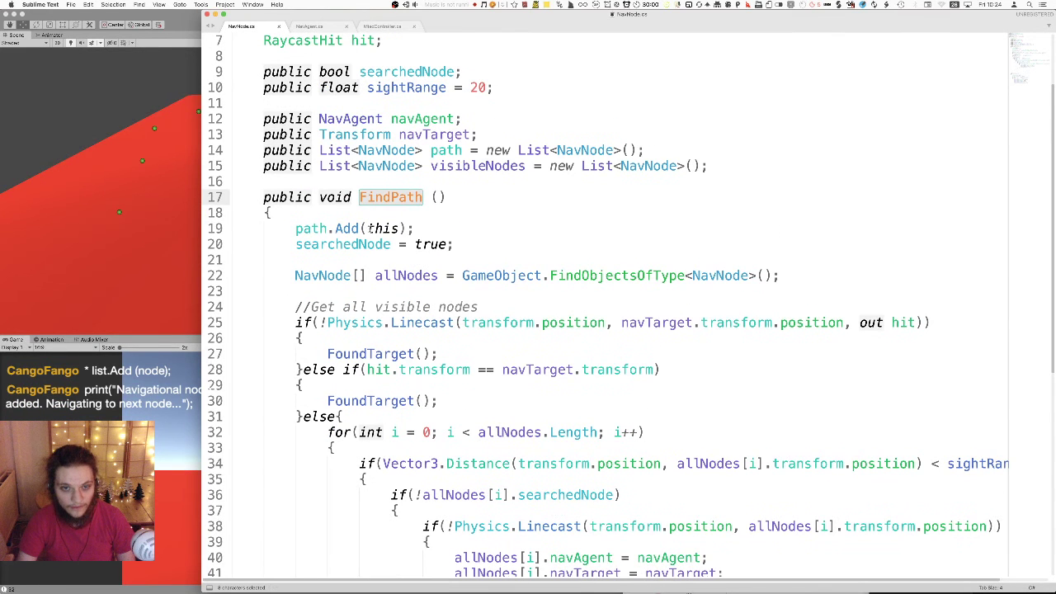
left_click_drag(295, 231, 441, 232)
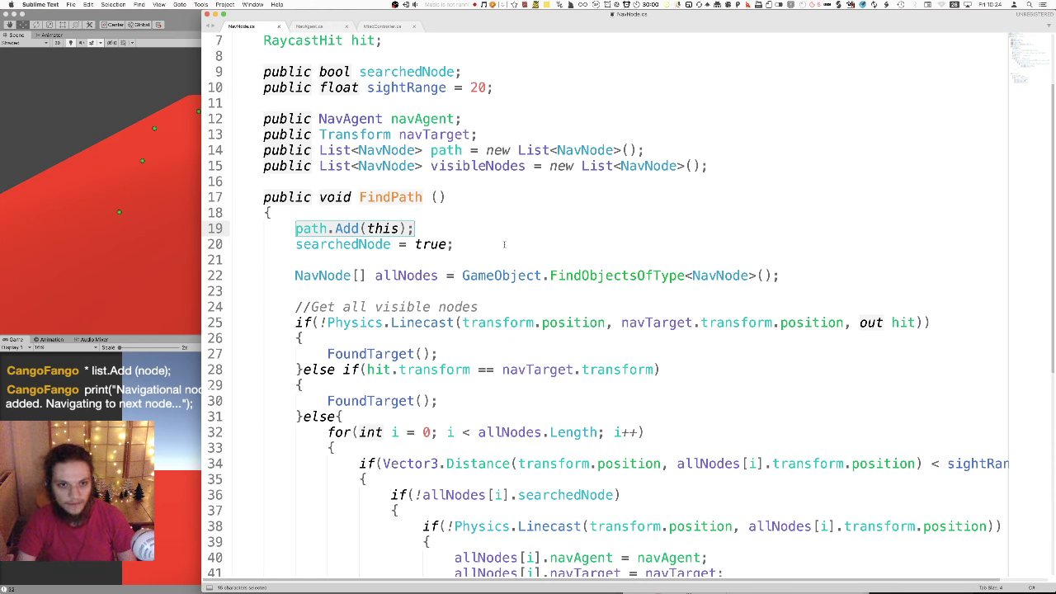
left_click_drag(295, 245, 454, 244)
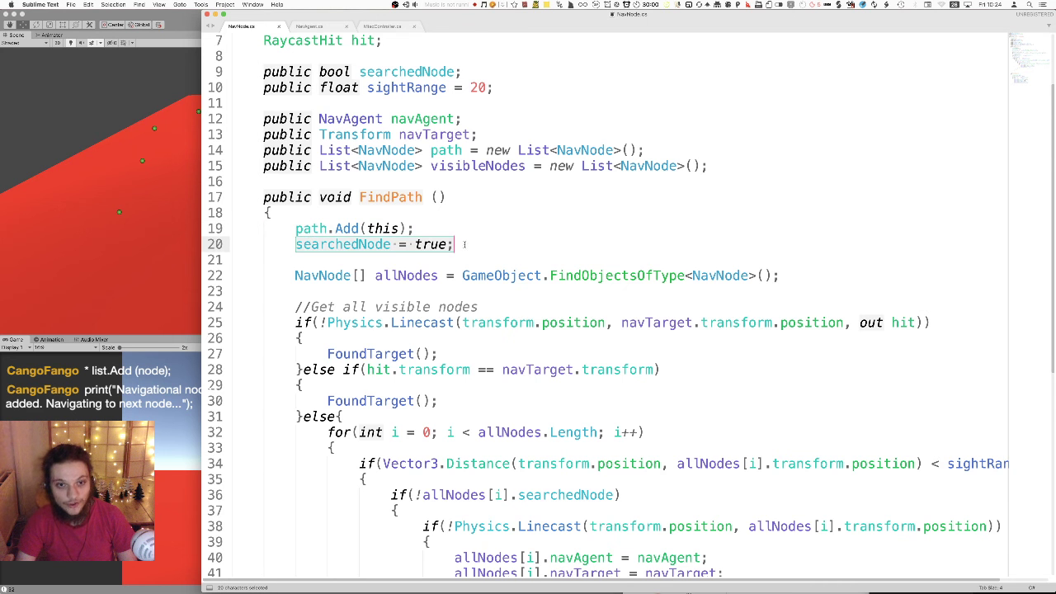
scroll(321, 186, "down", 3)
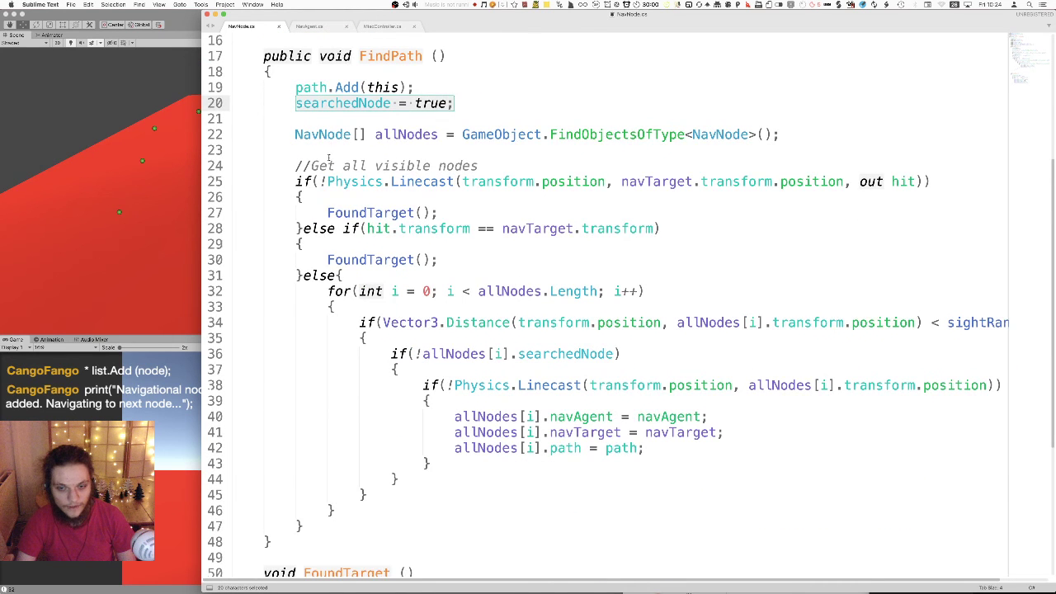
scroll(329, 157, "up", 1)
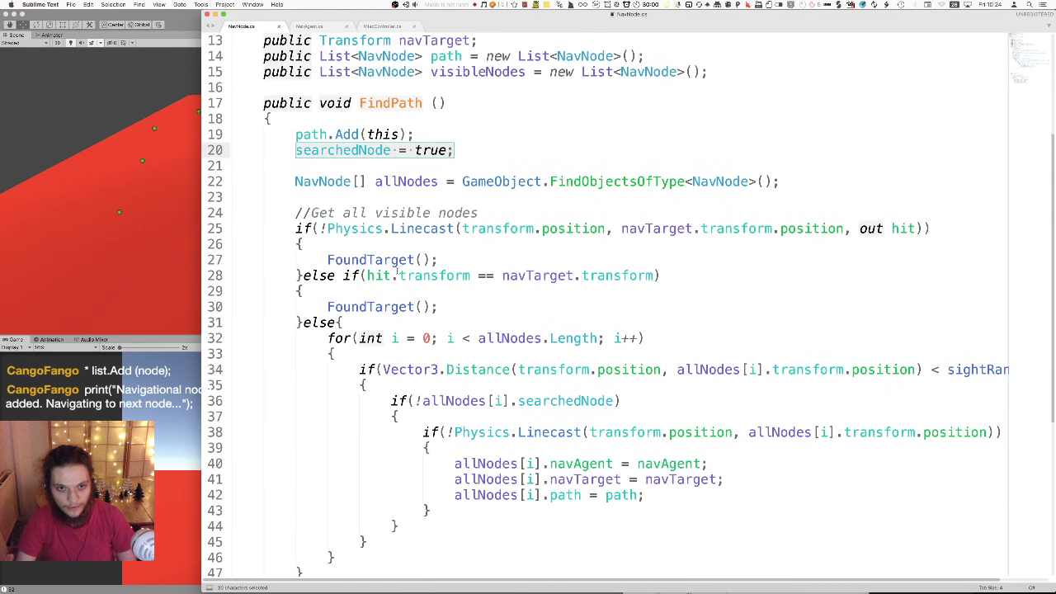
- Examine the Physics.Linecast condition towards navTarget and its FoundTarget call in FindPath
left_click_drag(297, 233, 444, 262)
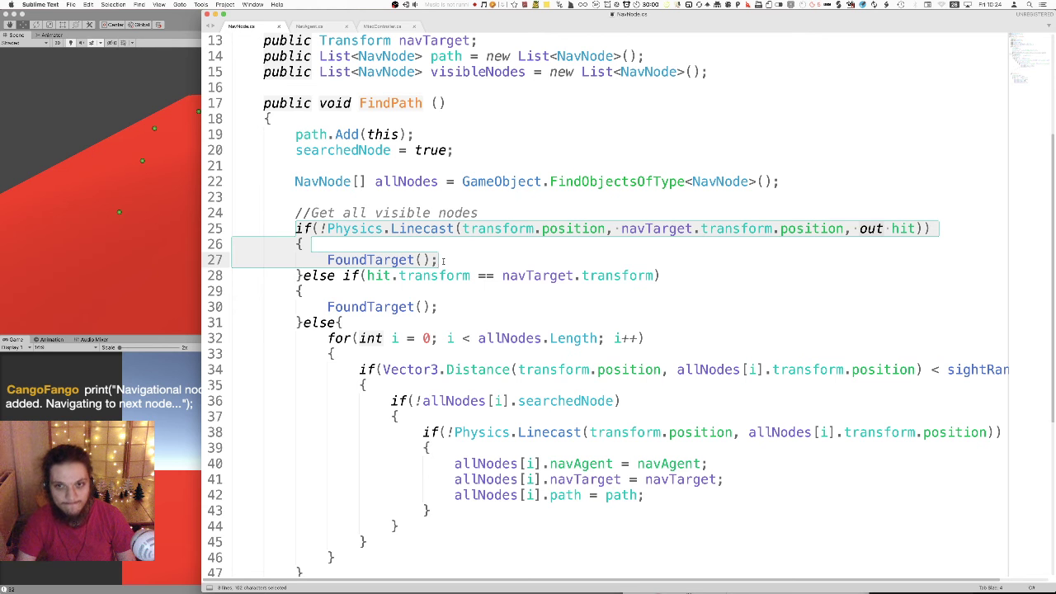
mouse_move(444, 261)
left_mouse_down()
mouse_move(388, 276)
mouse_move(458, 274)
left_mouse_up()
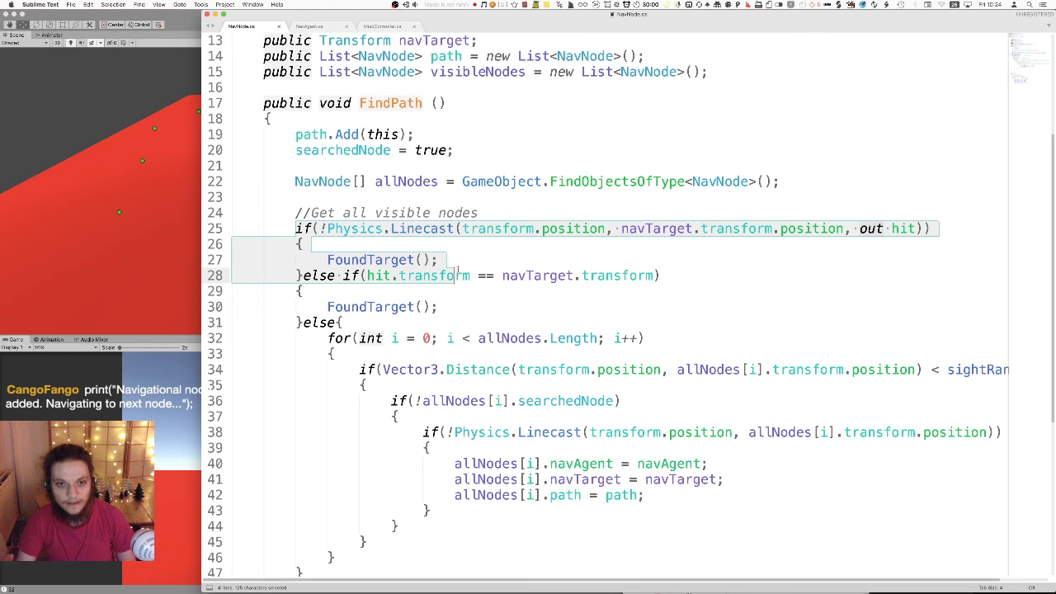
scroll(461, 286, "down", 3)
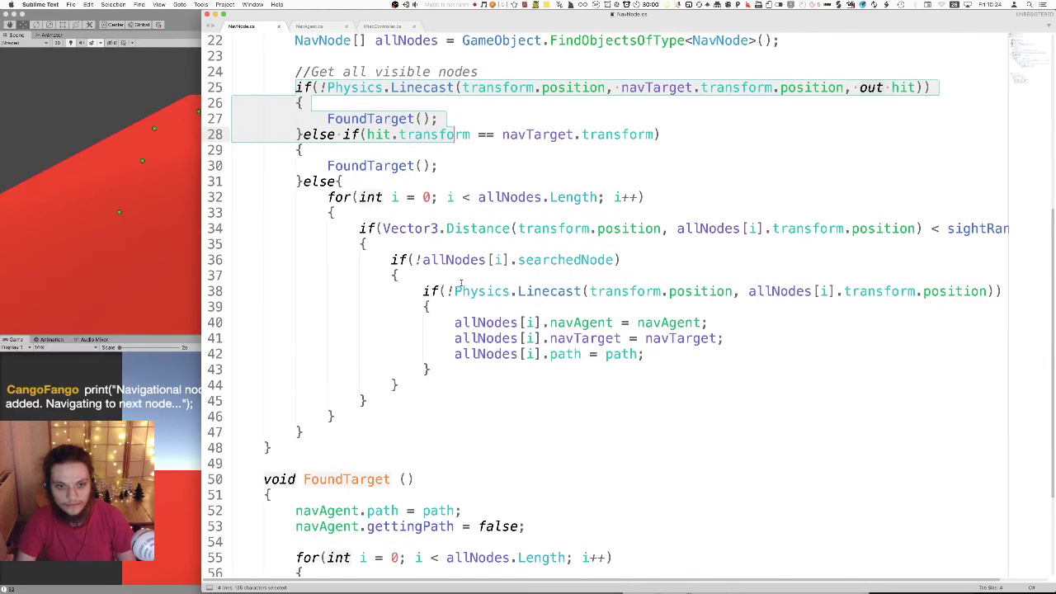
scroll(461, 285, "up", 2)
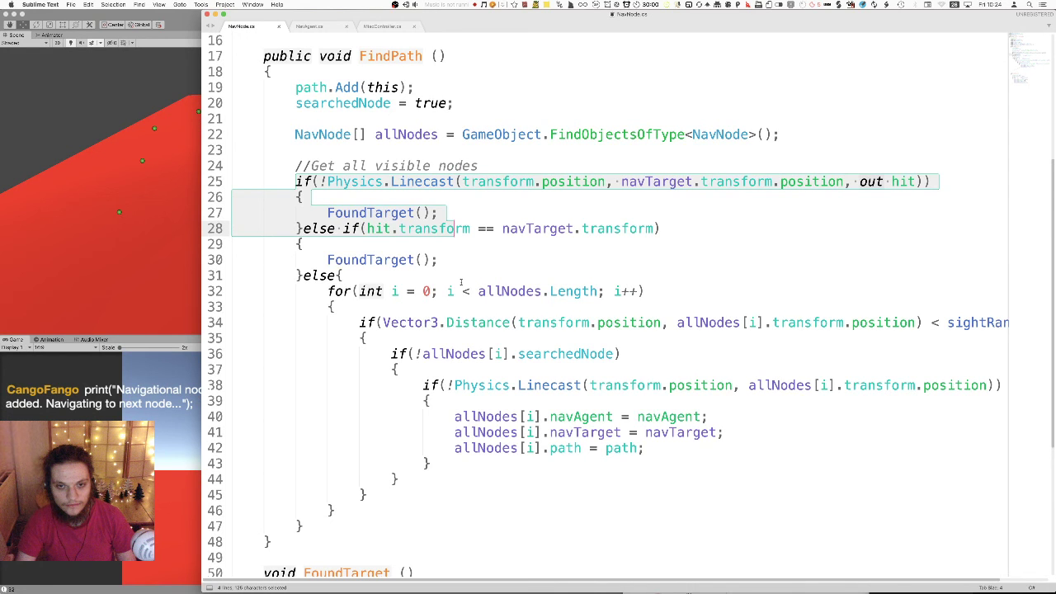
left_click_drag(296, 182, 661, 215)
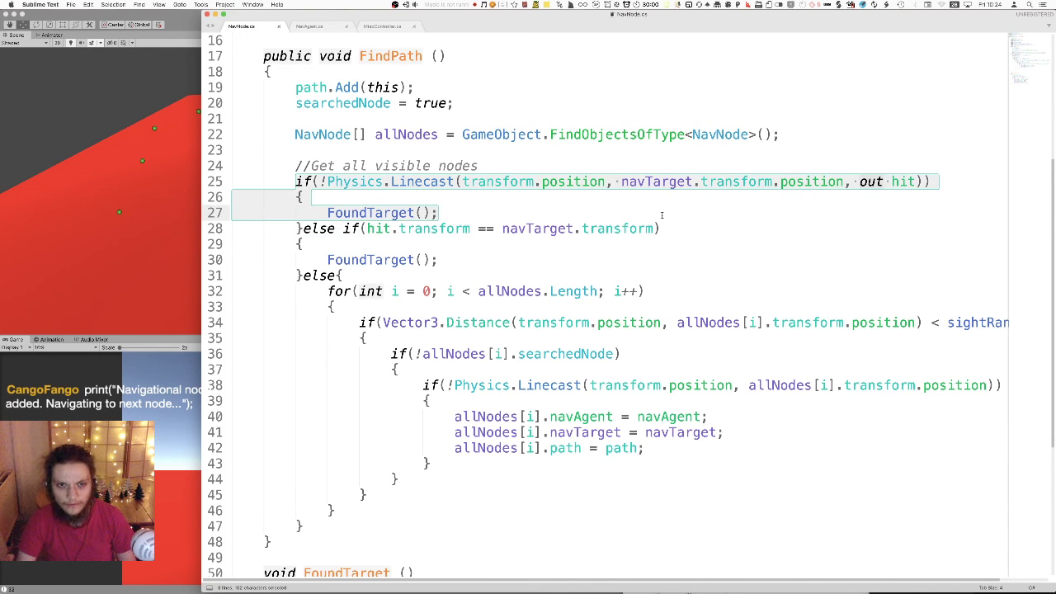
left_click_drag(296, 181, 443, 214)
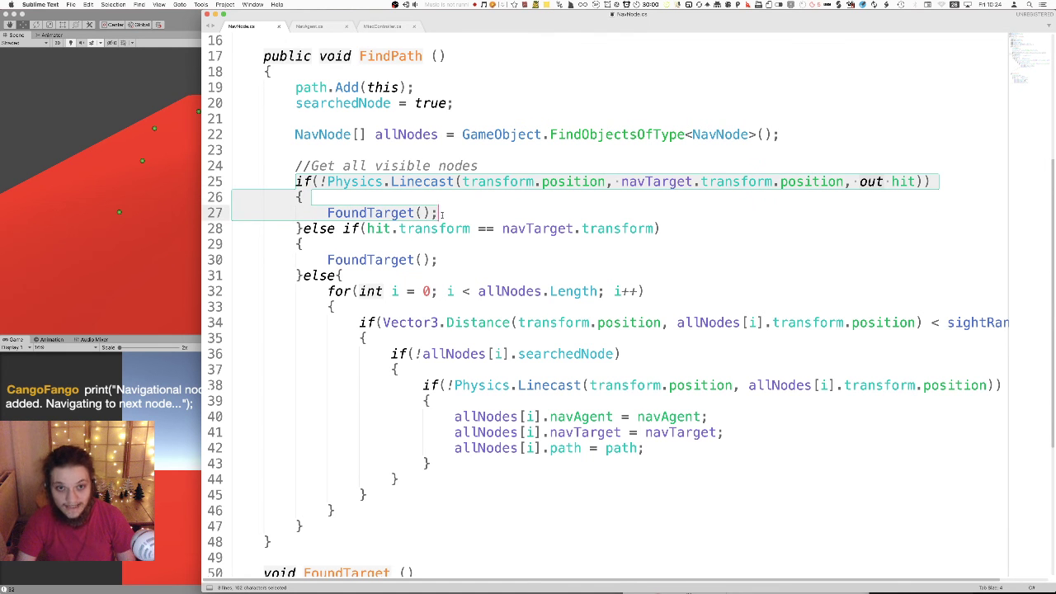
- Examine the FoundTarget method, covering the navAgent path and gettingPath assignments and the loop that resets all nodes
scroll(445, 218, "down", 5)
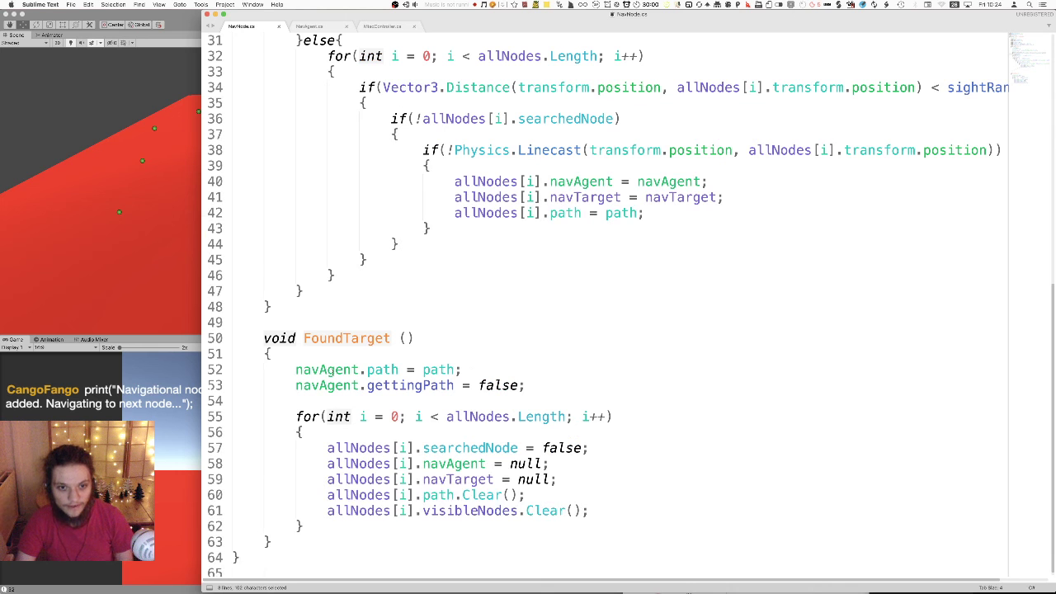
left_click_drag(275, 332, 358, 386)
left_click(382, 371)
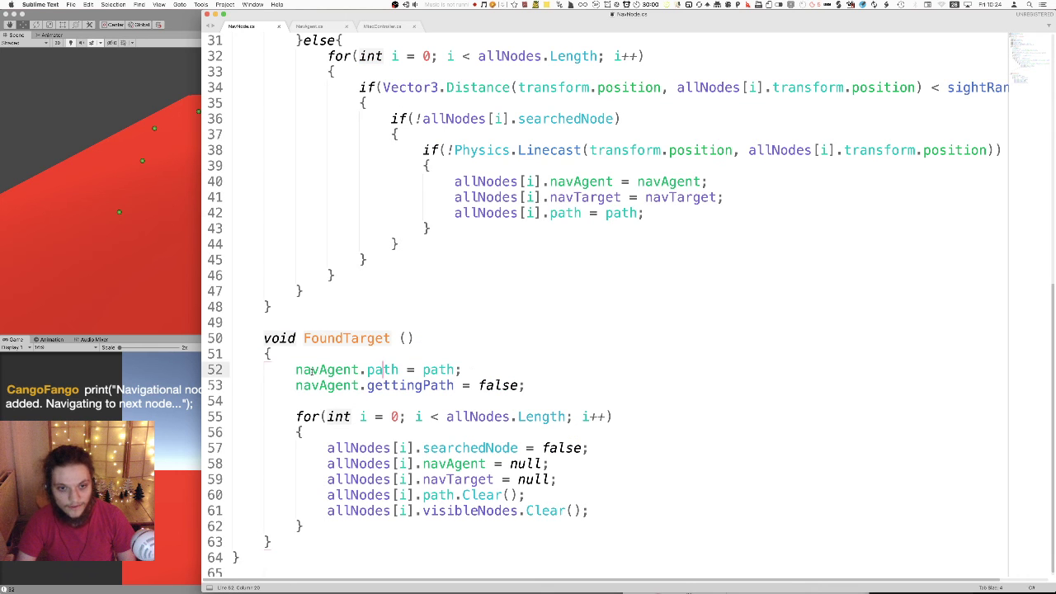
key("Right")
key("Right")
key("Right")
key("Right")
key("Right")
left_click_drag(305, 526, 267, 386)
- Return to FindPath and review both branches that call FoundTarget, up to the start of the else block's for loop
scroll(514, 410, "up", 5)
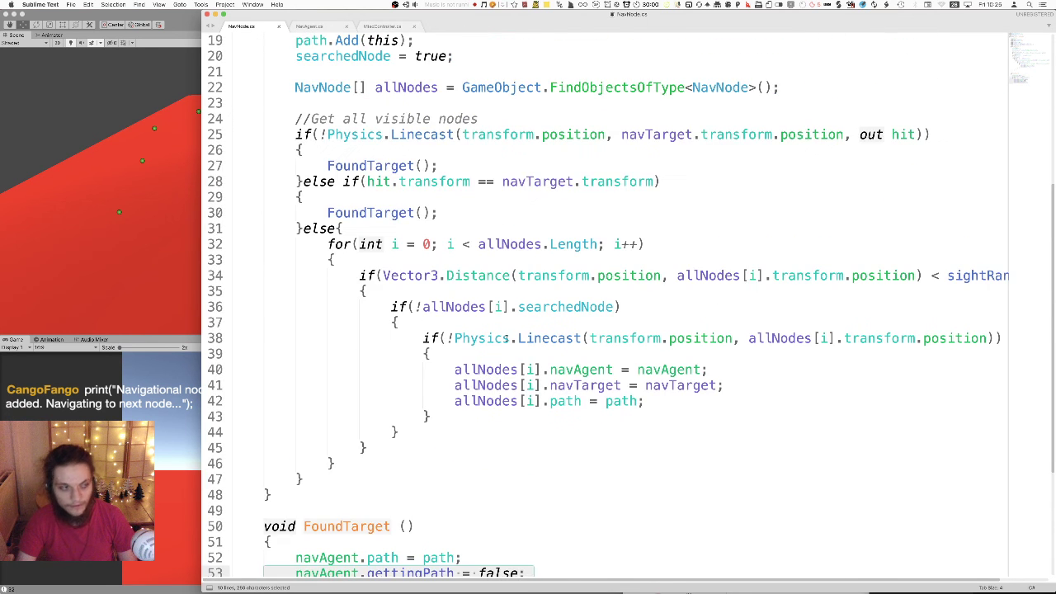
scroll(505, 338, "up", 1)
left_click(435, 263)
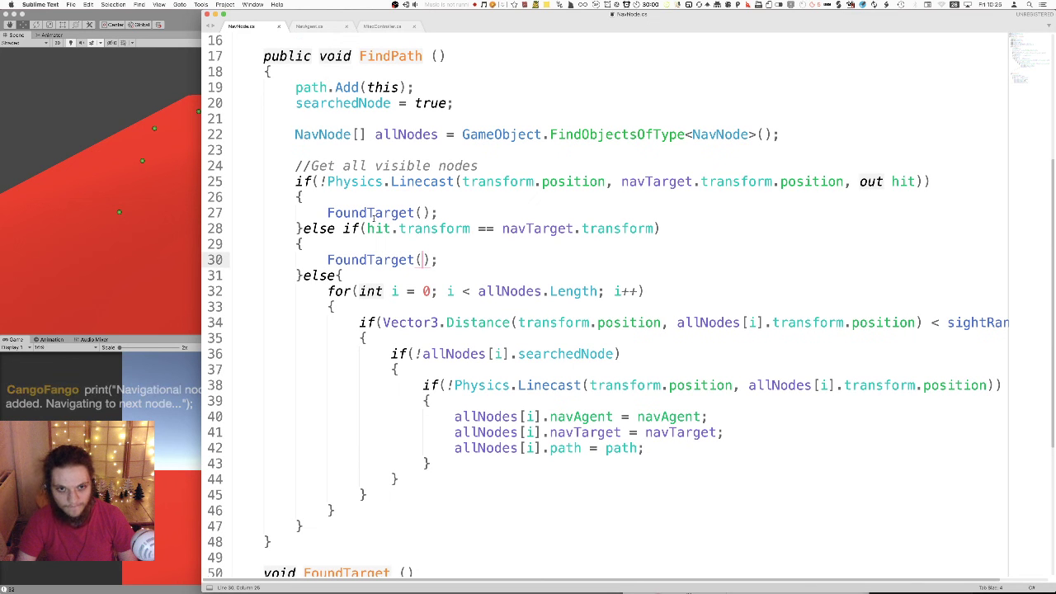
left_click_drag(295, 182, 361, 271)
left_click(321, 291)
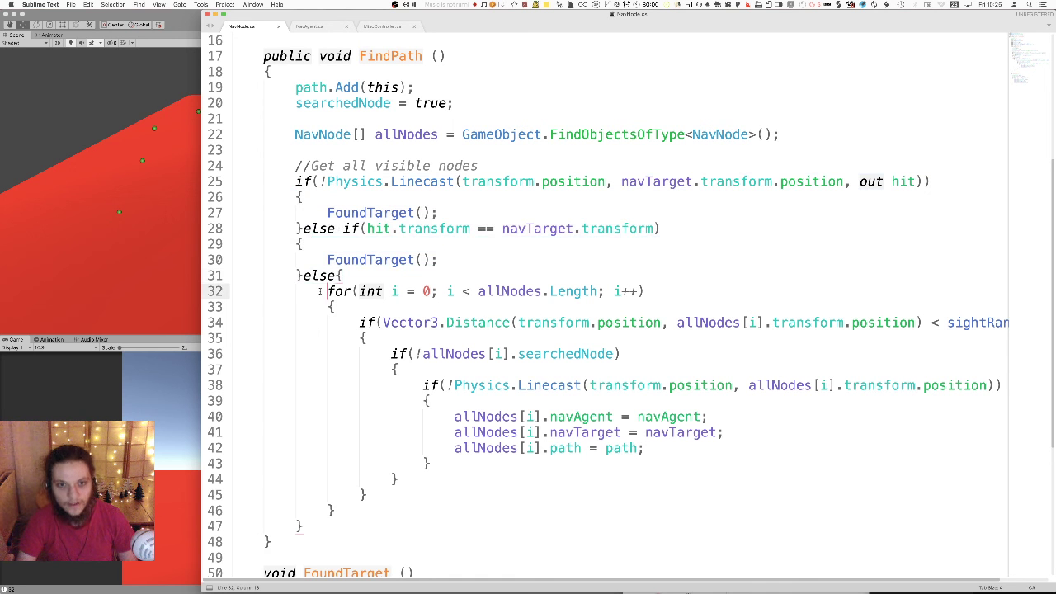
- Examine the for loop's Vector3.Distance check against sightRange and the sightRange declaration in NavNode.cs
left_click_drag(320, 290, 606, 334)
left_click_drag(681, 336, 582, 323)
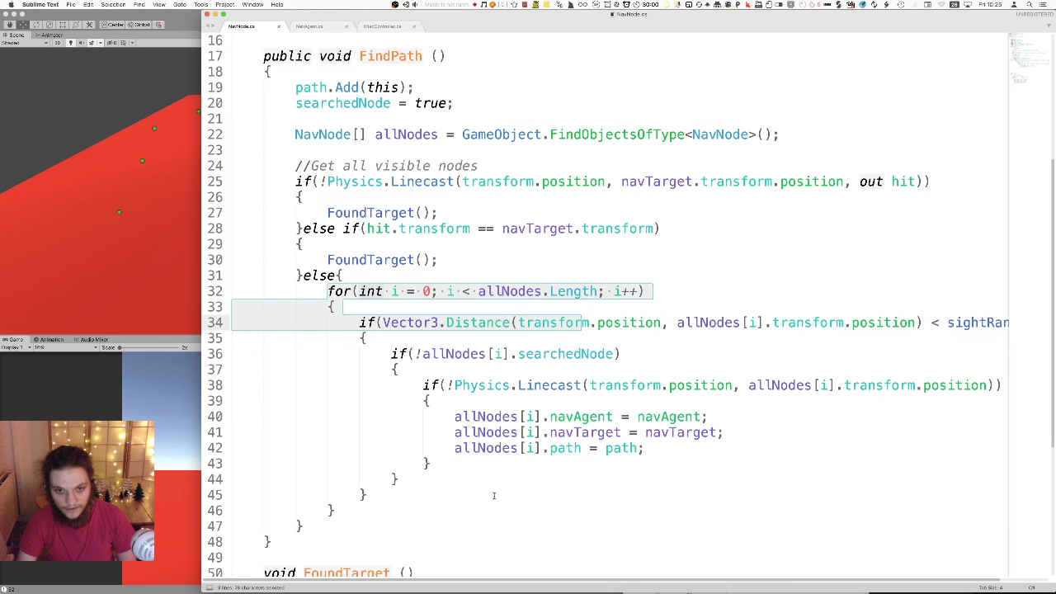
left_click(484, 530)
left_click_drag(484, 582, 525, 581)
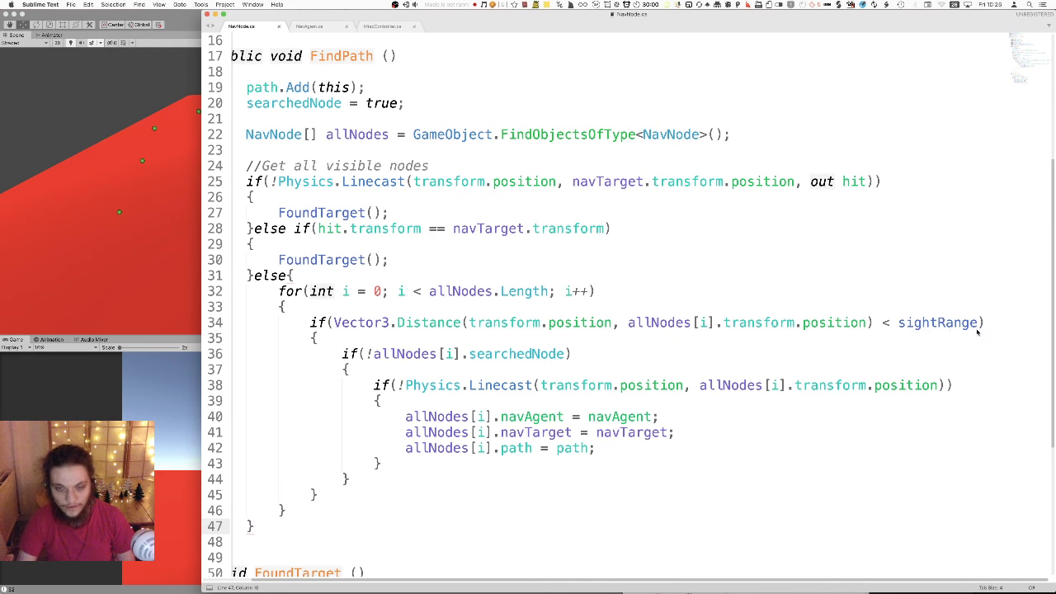
scroll(476, 369, "left", 2)
scroll(495, 248, "up", 5)
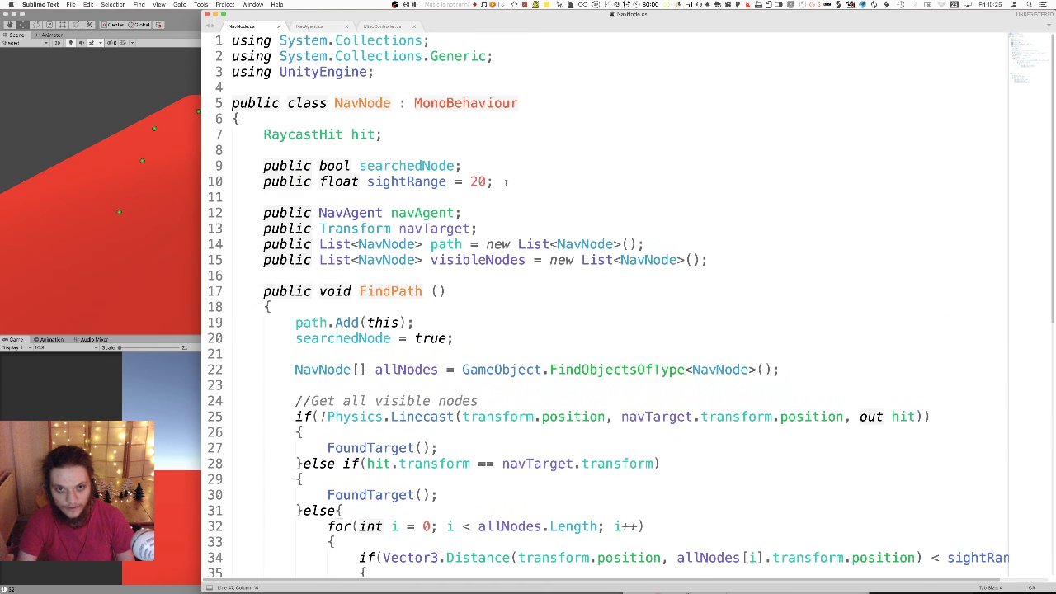
scroll(491, 247, "down", 8)
scroll(479, 314, "up", 2)
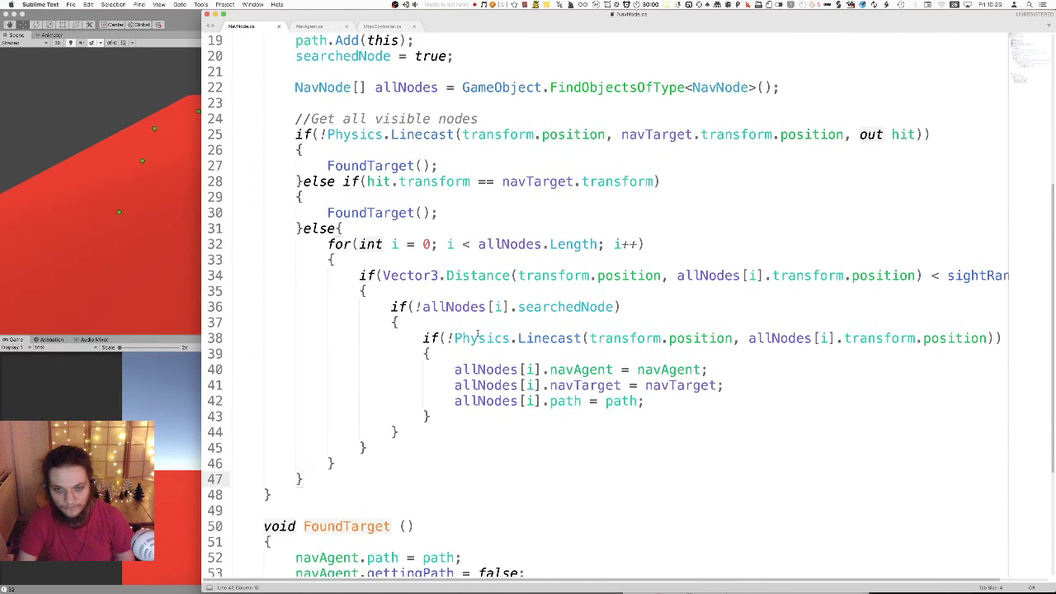
- Examine the nested searchedNode condition and the Physics.Linecast visibility check between nodes inside the loop
left_click(391, 306)
left_click_drag(391, 306, 469, 324)
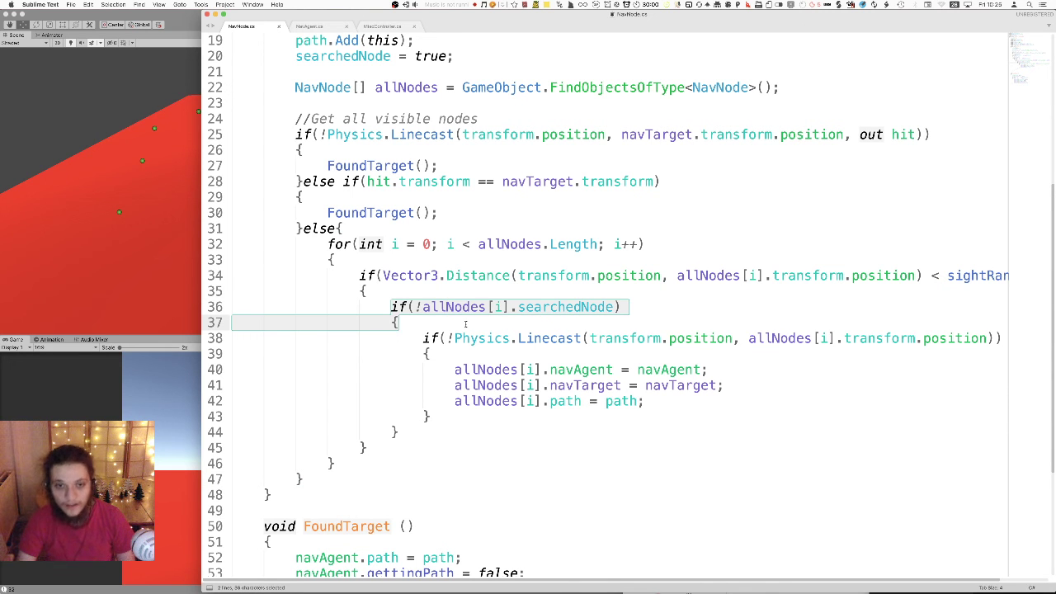
left_click(417, 324)
left_click_drag(417, 324, 360, 276)
left_click(418, 326)
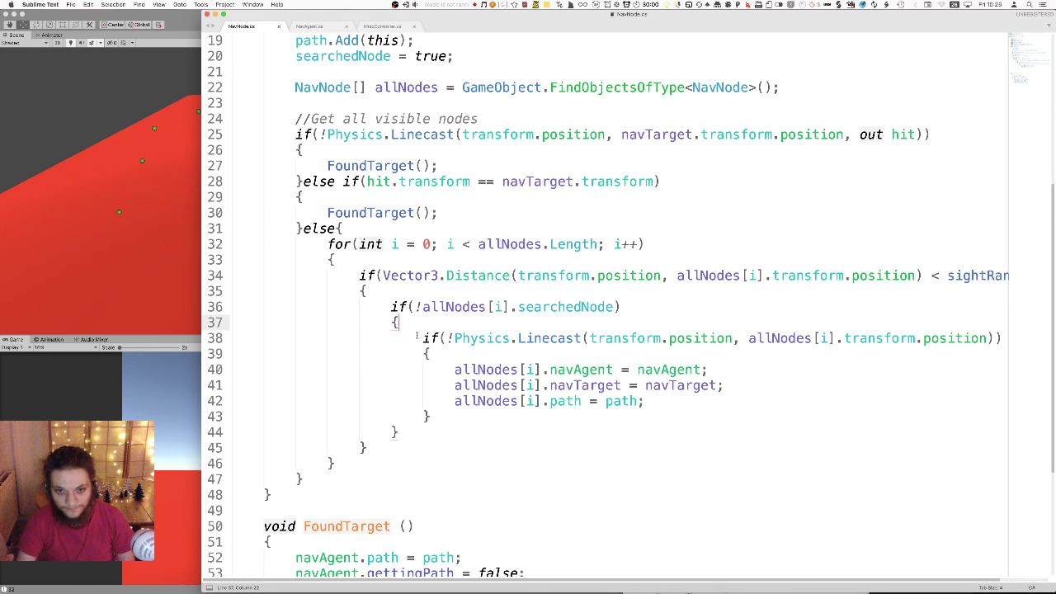
left_click_drag(417, 336, 492, 350)
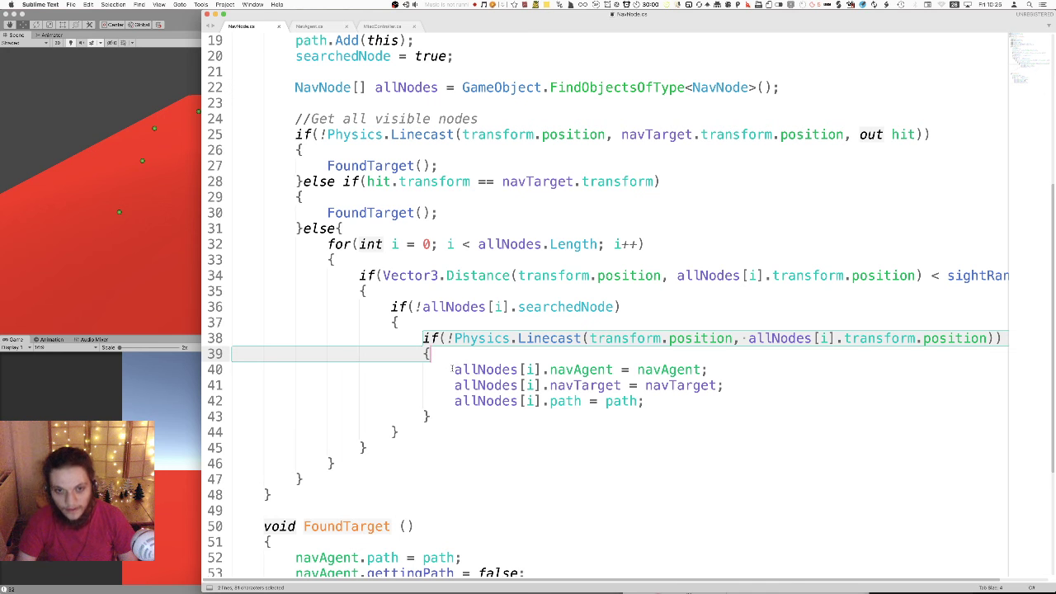
- Review the navAgent, navTarget and path assignments for visible nodes, along with the FindPath method declaration in NavNode.cs
mouse_move(454, 370)
left_mouse_down()
mouse_move(710, 370)
mouse_move(736, 383)
mouse_move(457, 385)
left_mouse_up()
left_click(659, 400)
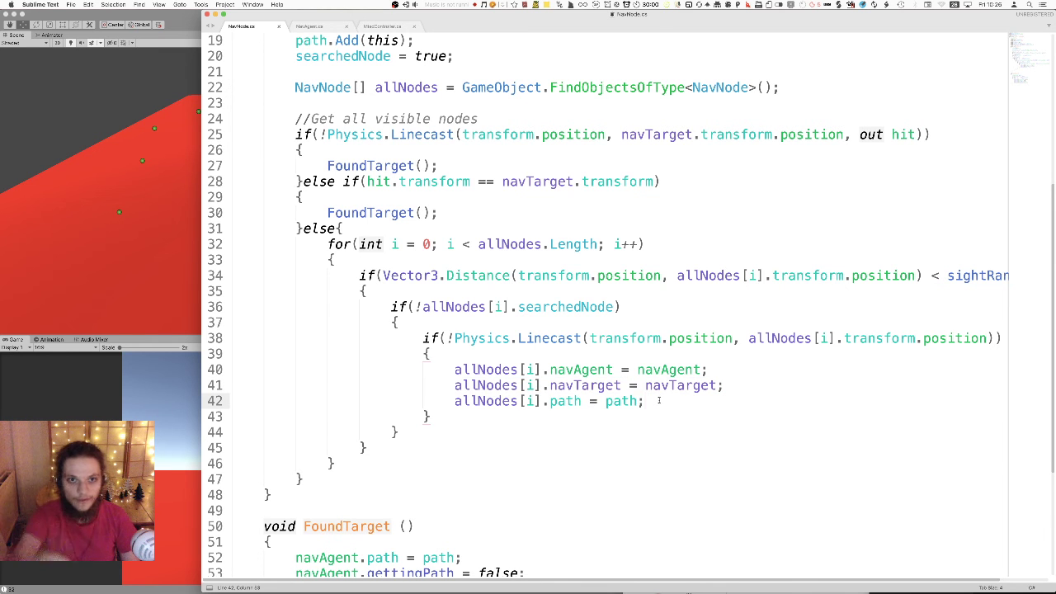
scroll(657, 388, "up", 4)
scroll(611, 417, "down", 3)
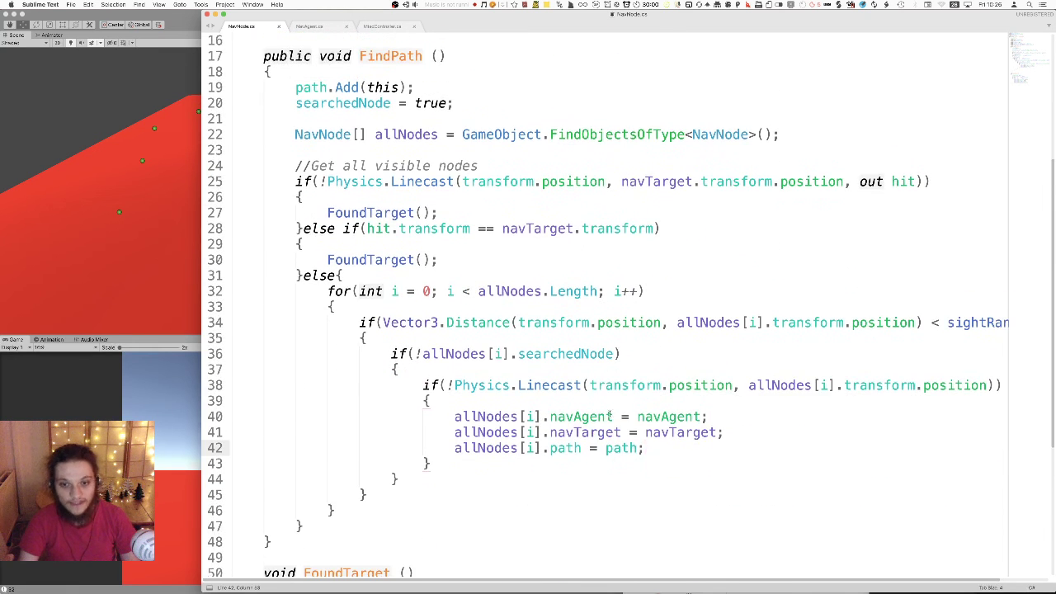
scroll(453, 219, "up", 4)
left_click(387, 244)
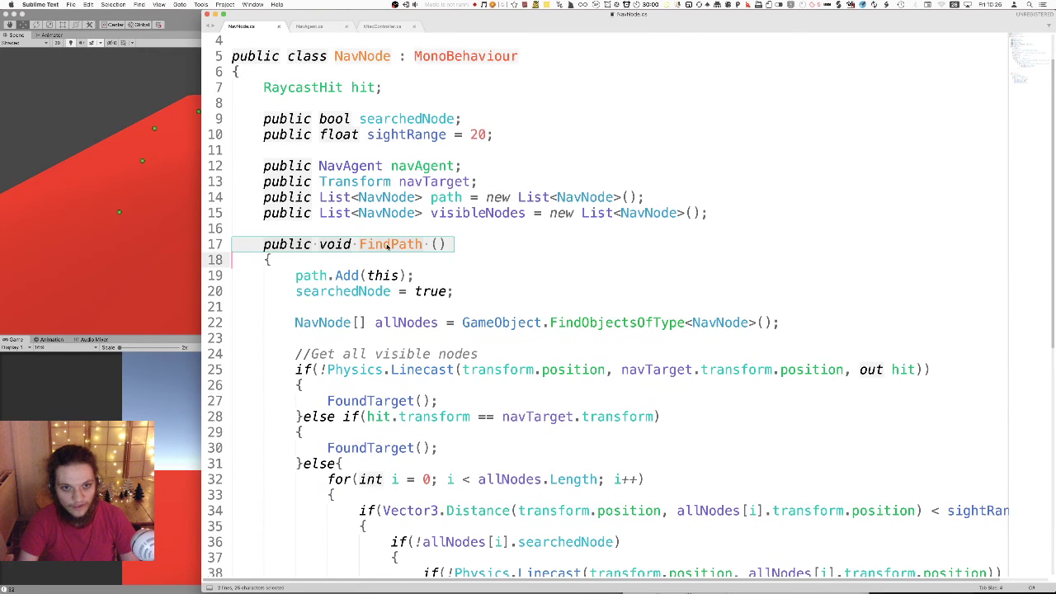
- Add the recursive call allNodes[i].FindPath(); below the path assignment in the Linecast block and save NavNode.cs
scroll(528, 289, "down", 7)
left_click(660, 307)
key("Return")
type("allNodes[")
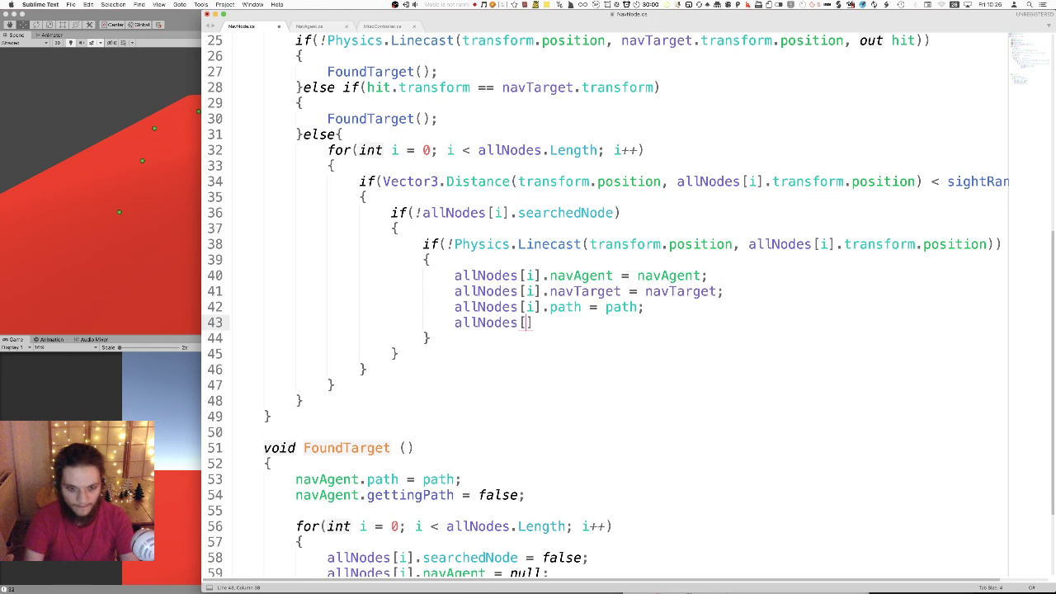
type("i].")
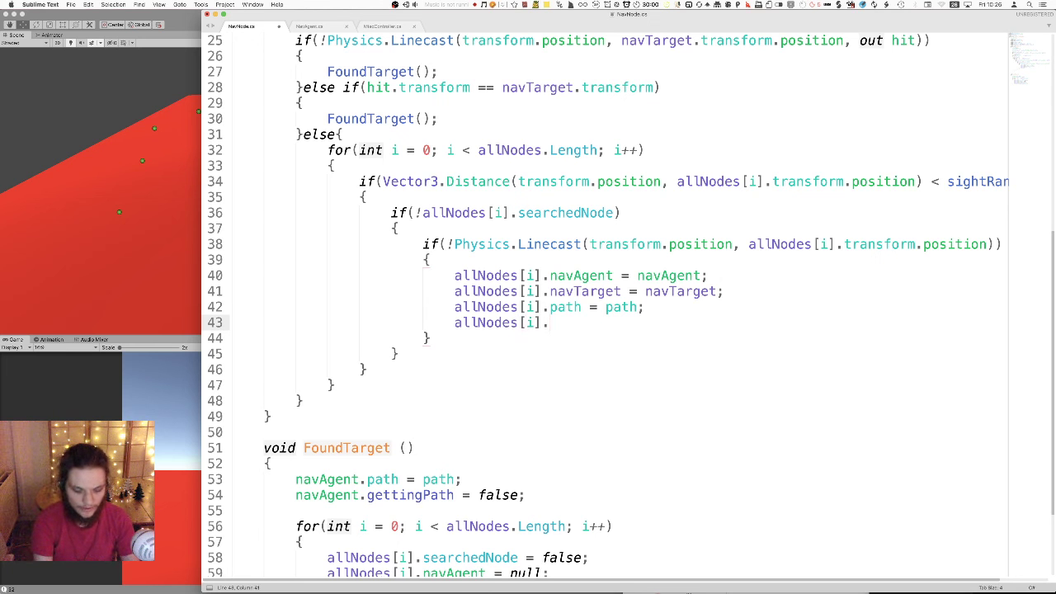
type("Get")
key("BackSpace")
key("BackSpace")
key("BackSpace")
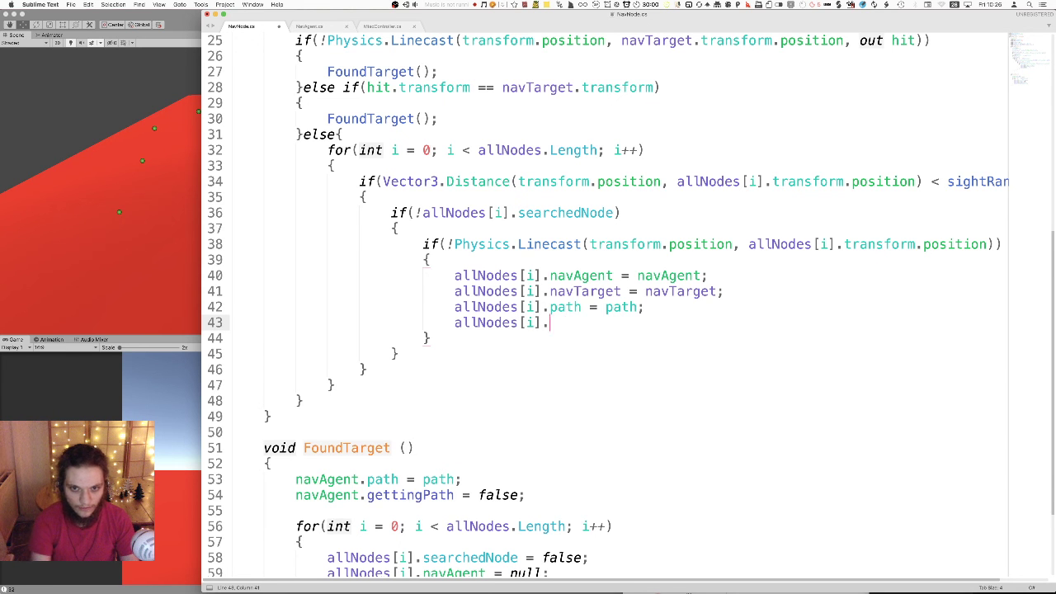
scroll(630, 239, "up", 5)
scroll(630, 239, "down", 1)
type("F")
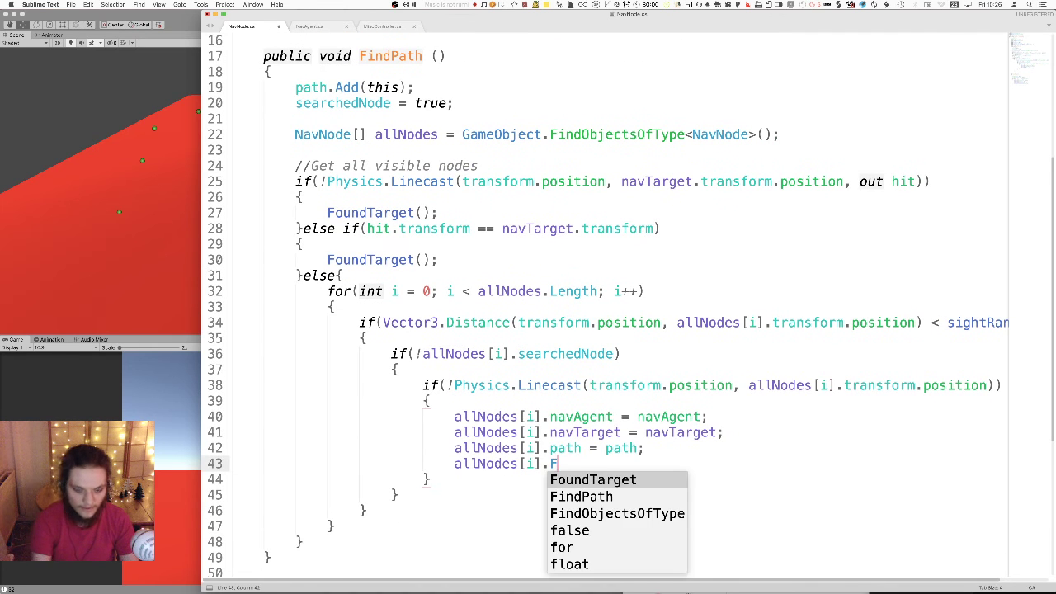
type("indPath();")
key("ctrl+s")
left_click(549, 498)
- Examine the searchedNode = true line and the full body of the for loop that calls FindPath on other nodes
scroll(578, 495, "down", 3)
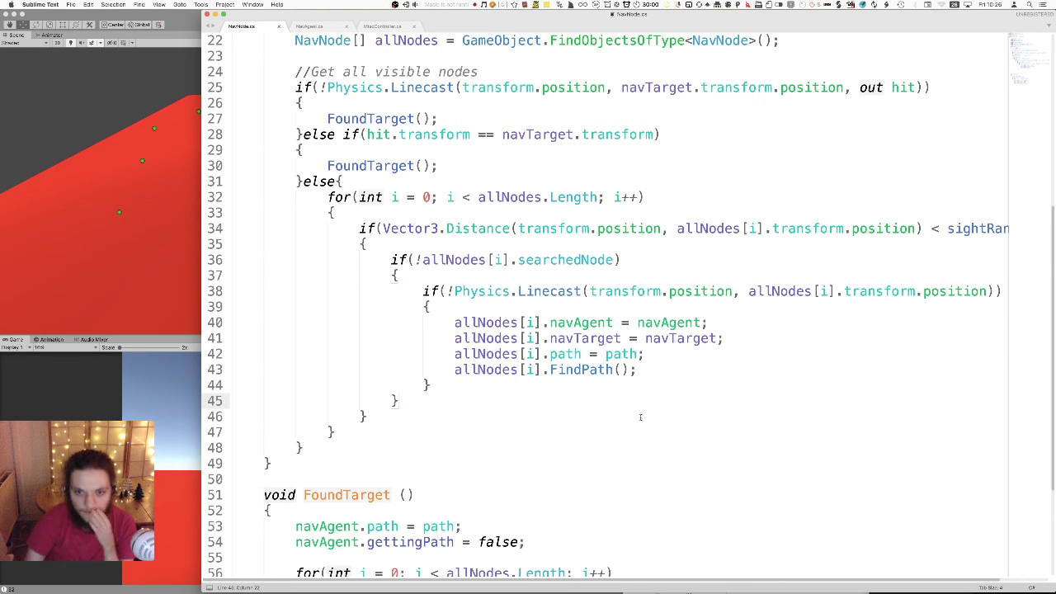
scroll(577, 363, "up", 2)
scroll(566, 355, "up", 2)
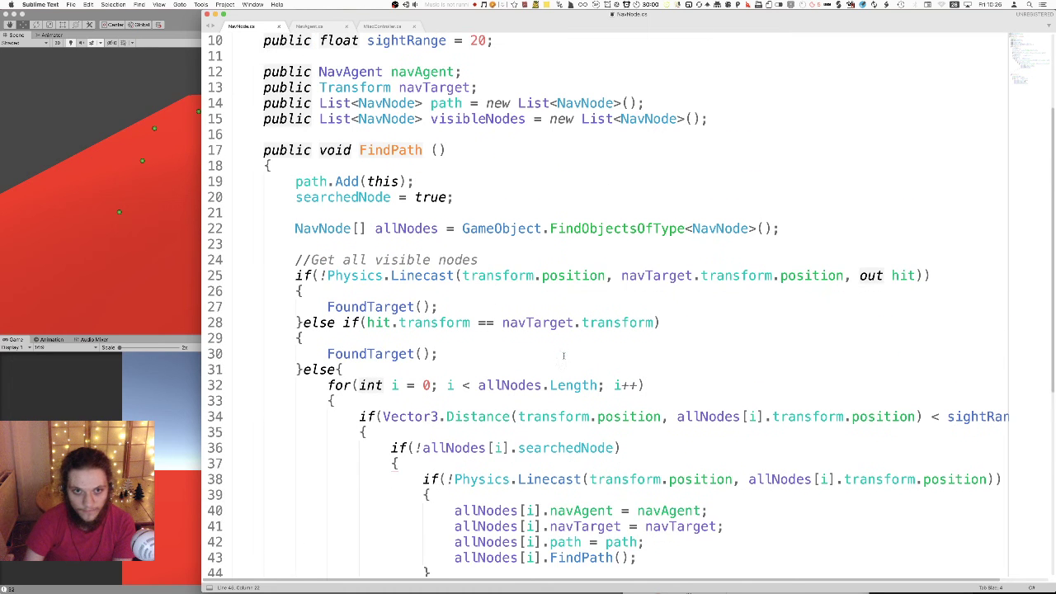
left_click(328, 198)
left_click_drag(328, 197, 454, 198)
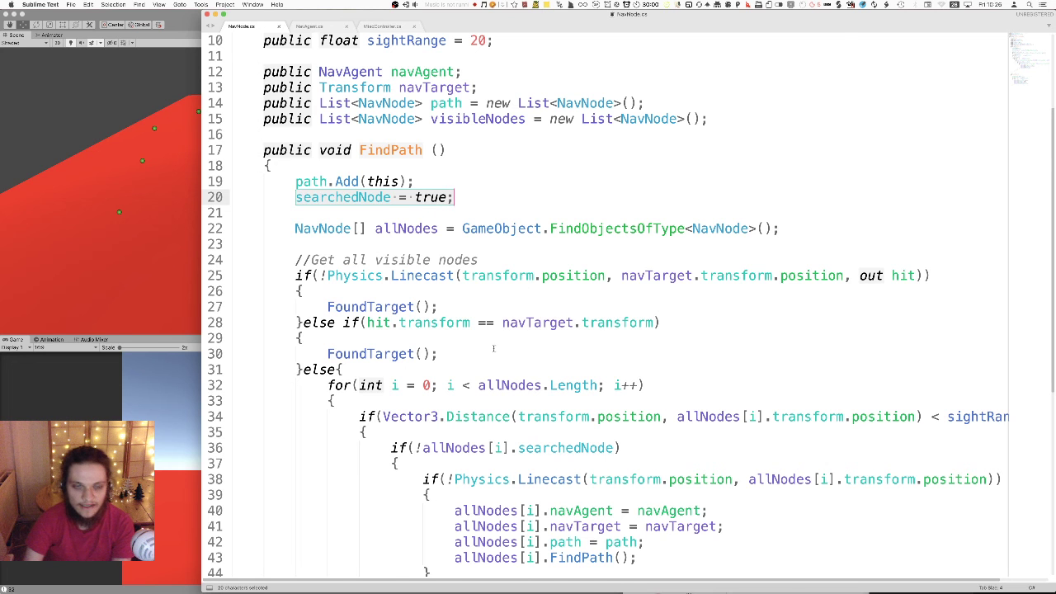
scroll(494, 349, "down", 4)
left_click_drag(409, 419, 359, 322)
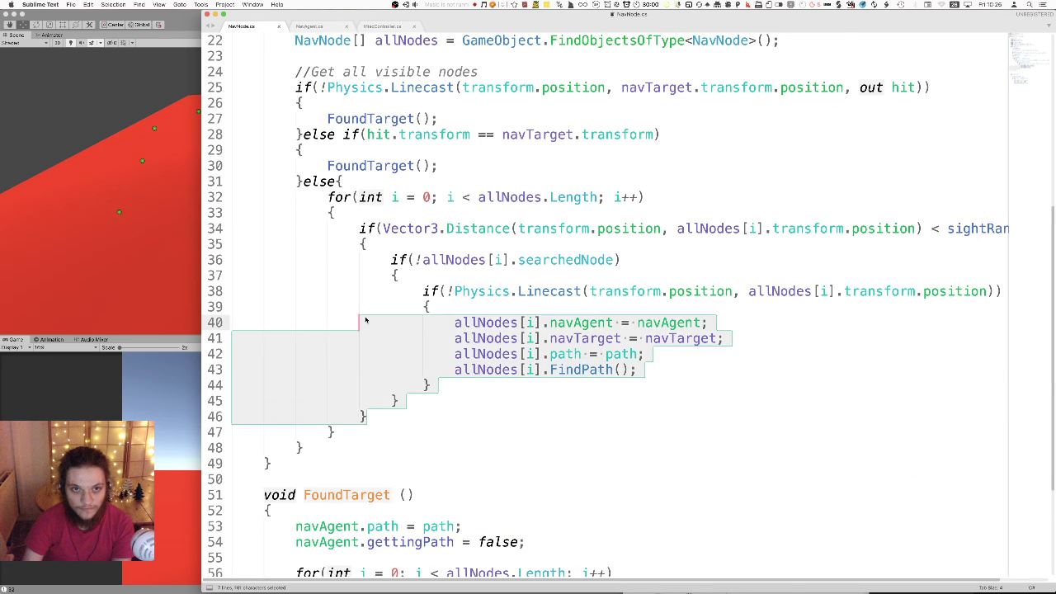
scroll(359, 257, "up", 3)
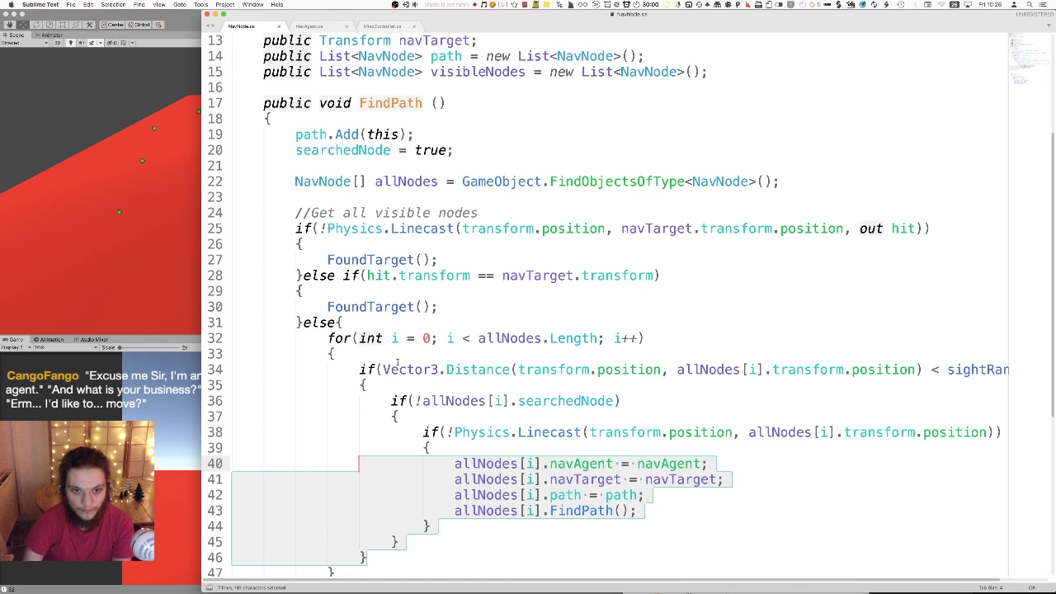
left_click_drag(337, 352, 335, 573)
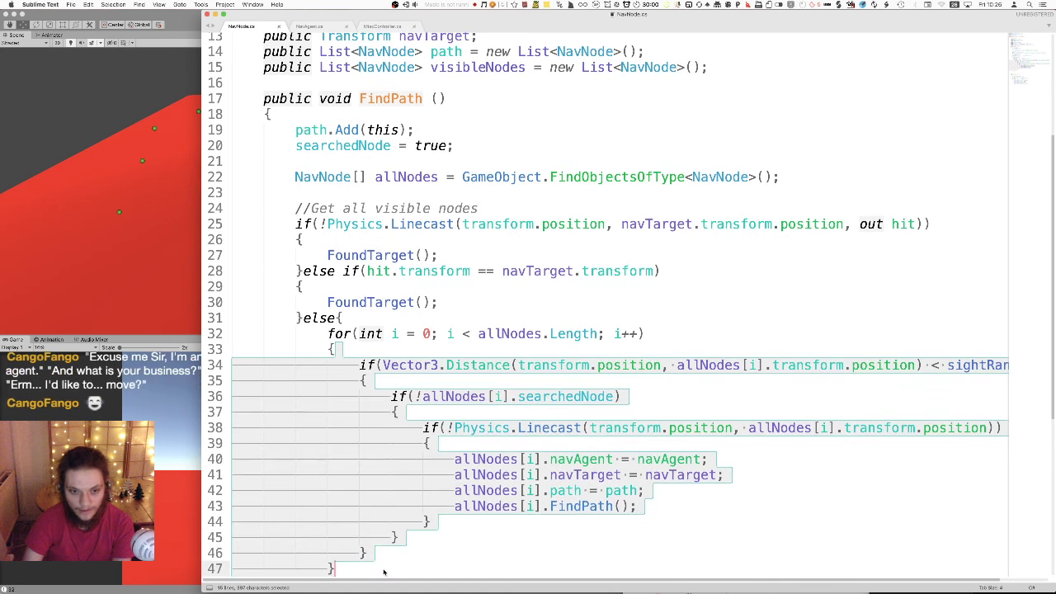
scroll(427, 492, "down", 1)
left_click_drag(335, 525, 227, 302)
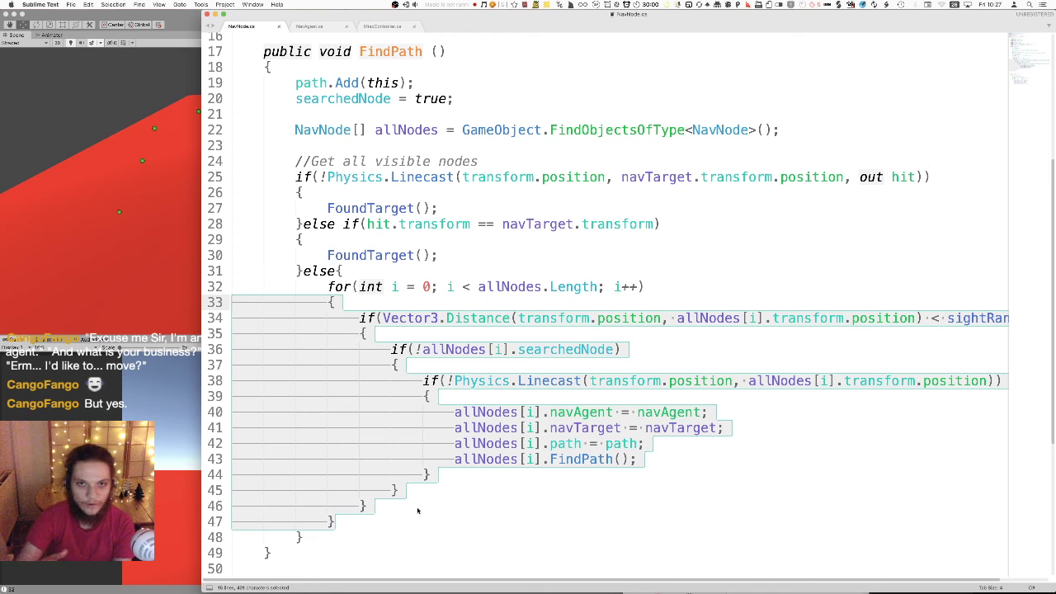
left_click(418, 512)
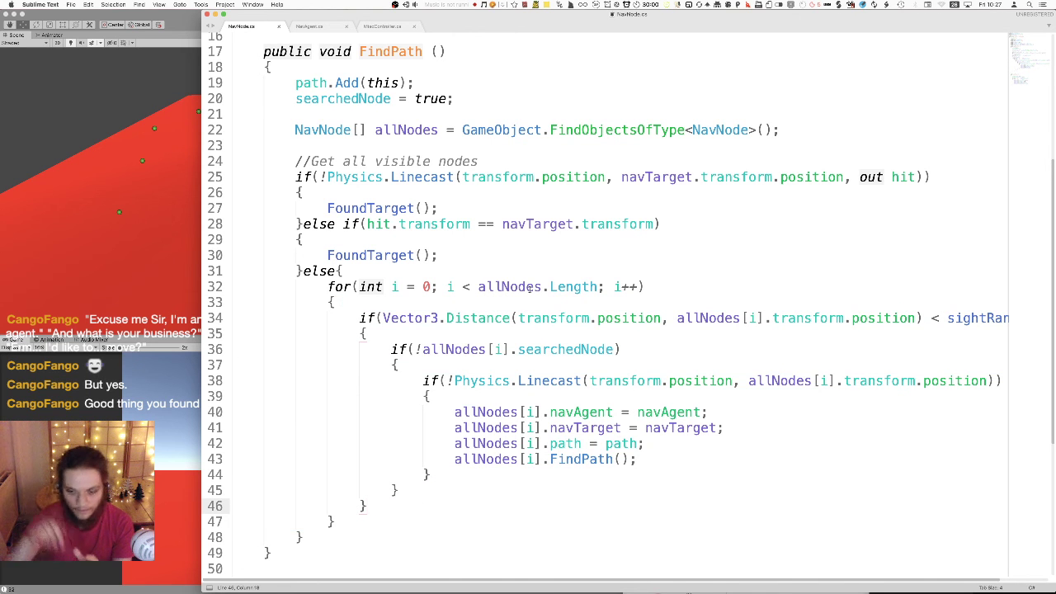
- Examine the navAgent, navTarget and path field declarations against their use in FindPath
scroll(566, 353, "down", 5)
scroll(566, 353, "up", 7)
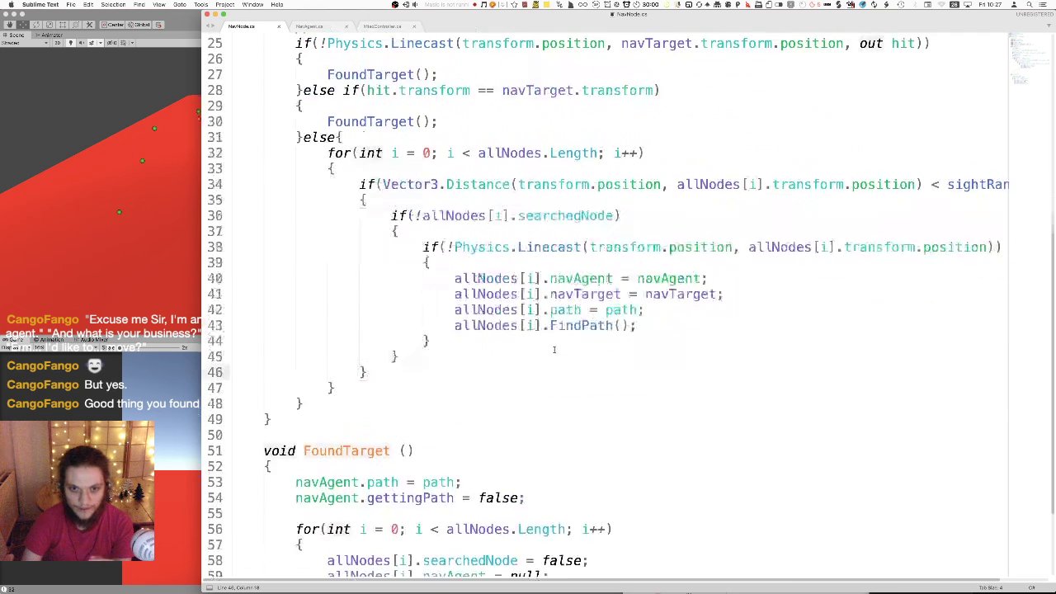
left_click(387, 146)
scroll(388, 146, "up", 3)
left_click_drag(465, 162, 328, 161)
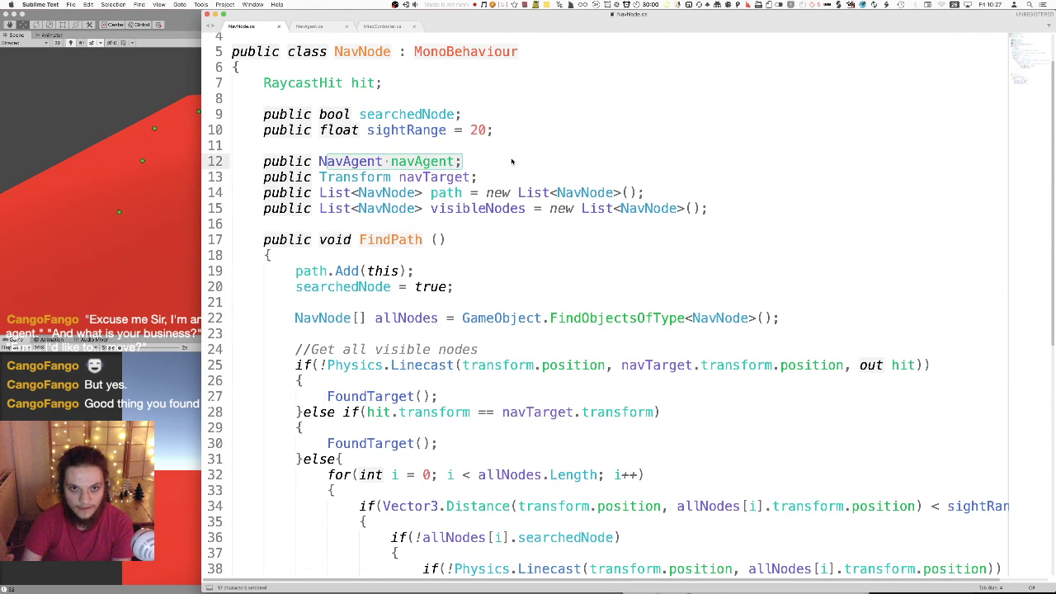
left_click_drag(485, 178, 393, 180)
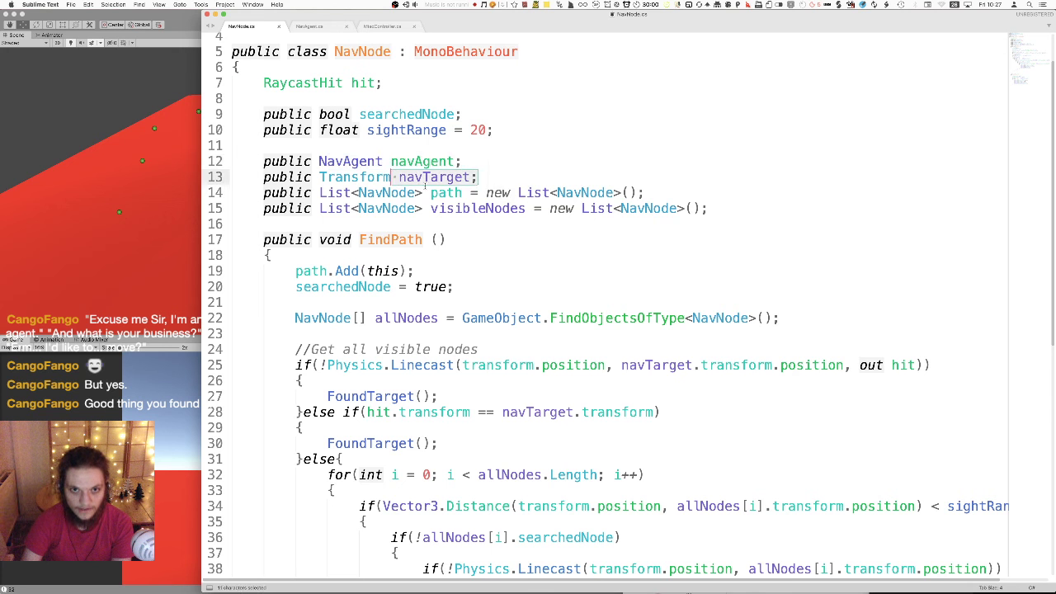
triple_click(431, 192)
scroll(512, 347, "down", 5)
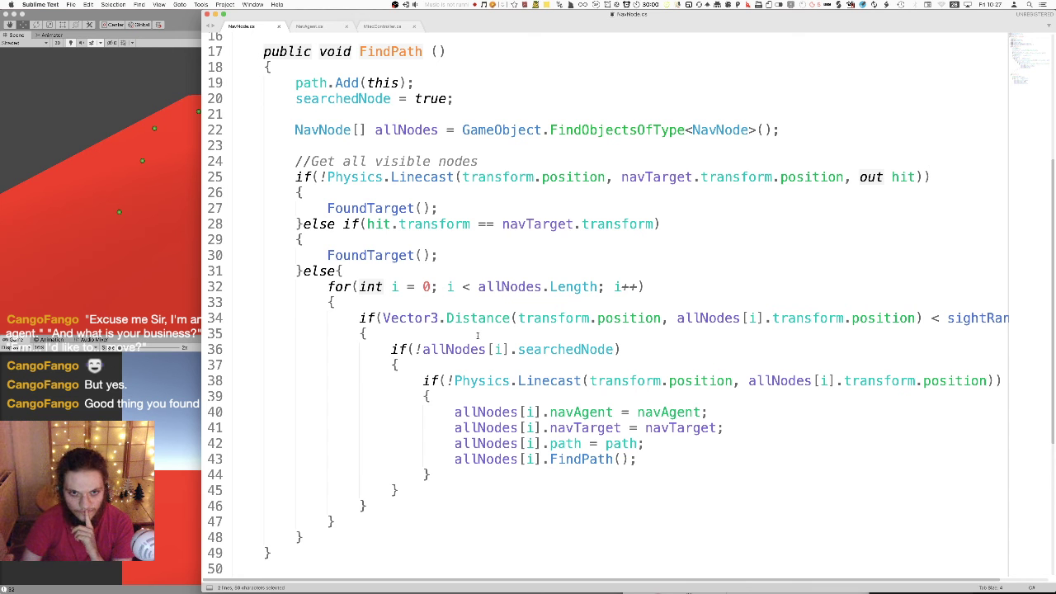
- Check where visibleNodes is used and delete the allNodes[i].visibleNodes.Clear(); line from FoundTarget's reset loop
scroll(477, 335, "up", 4)
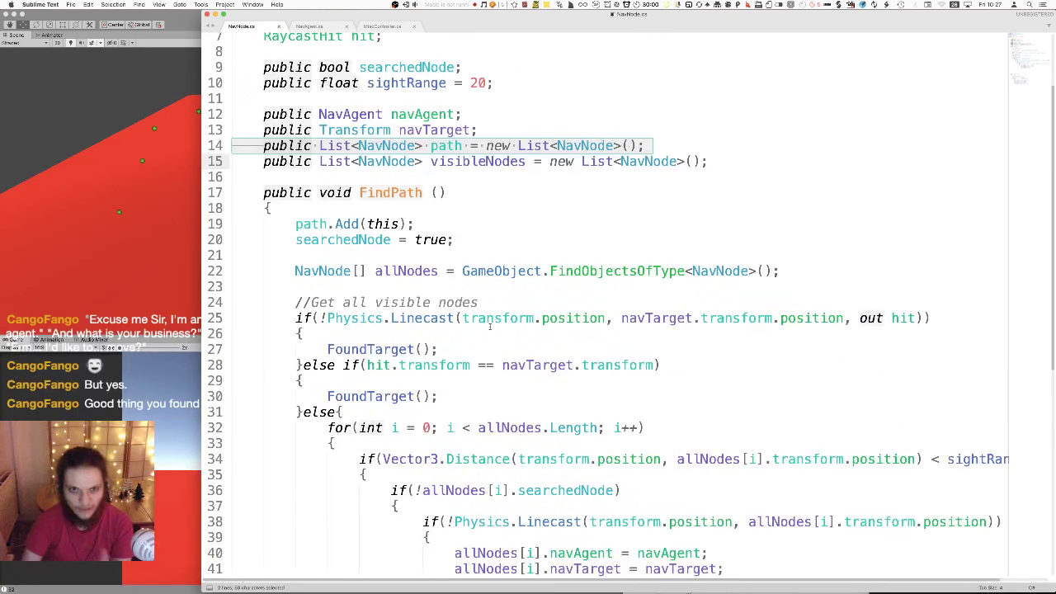
triple_click(542, 162)
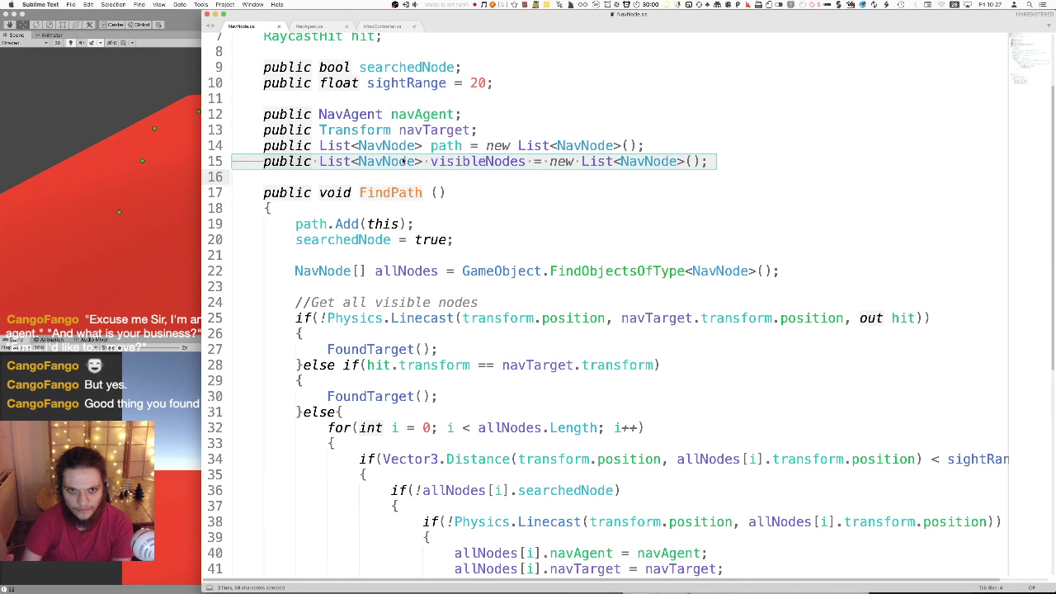
double_click(474, 161)
scroll(563, 335, "down", 8)
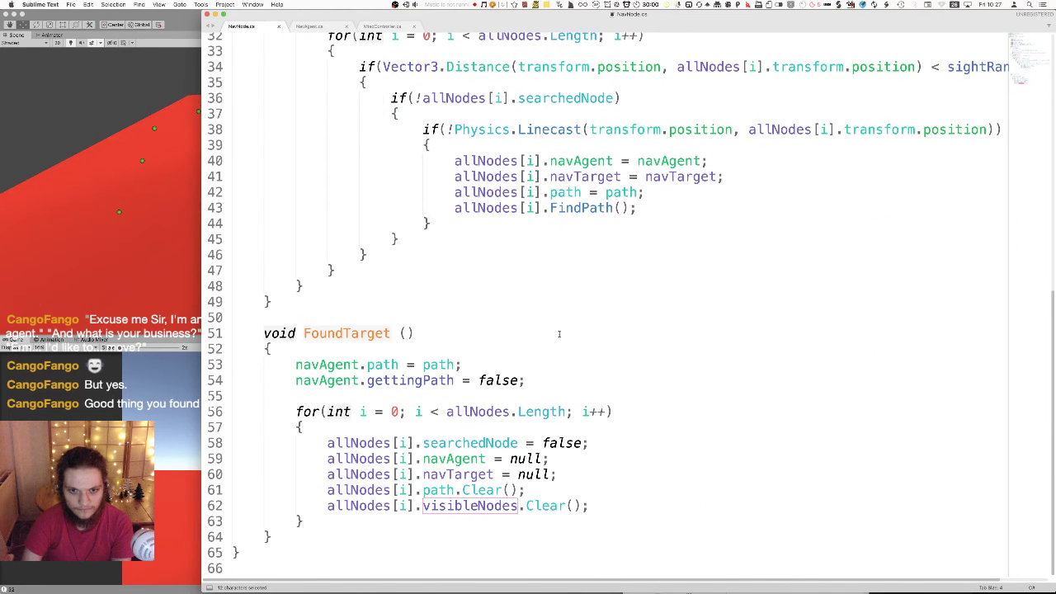
scroll(553, 388, "up", 4)
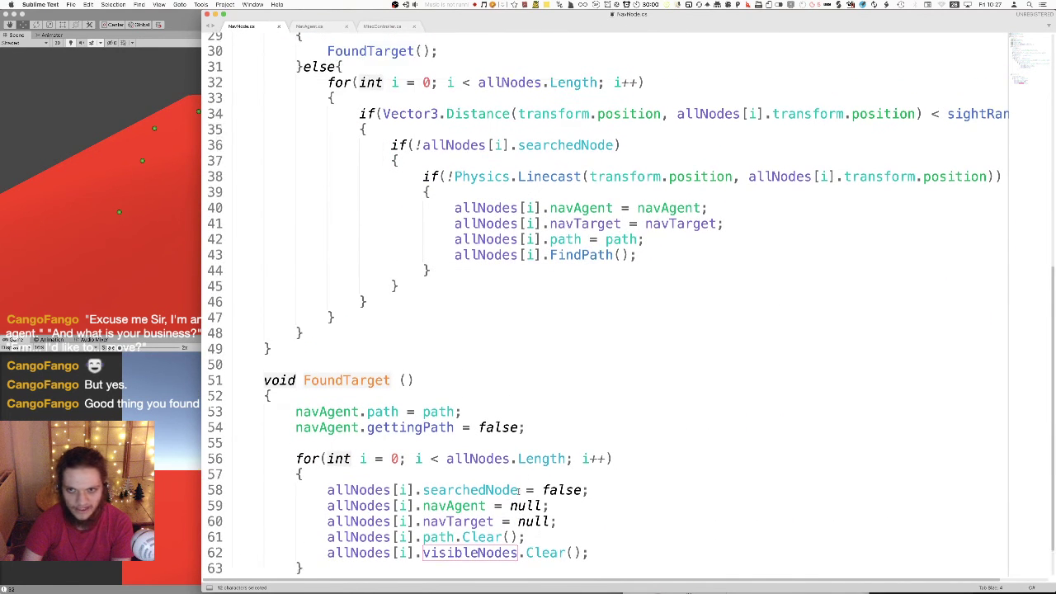
scroll(589, 397, "right", 2)
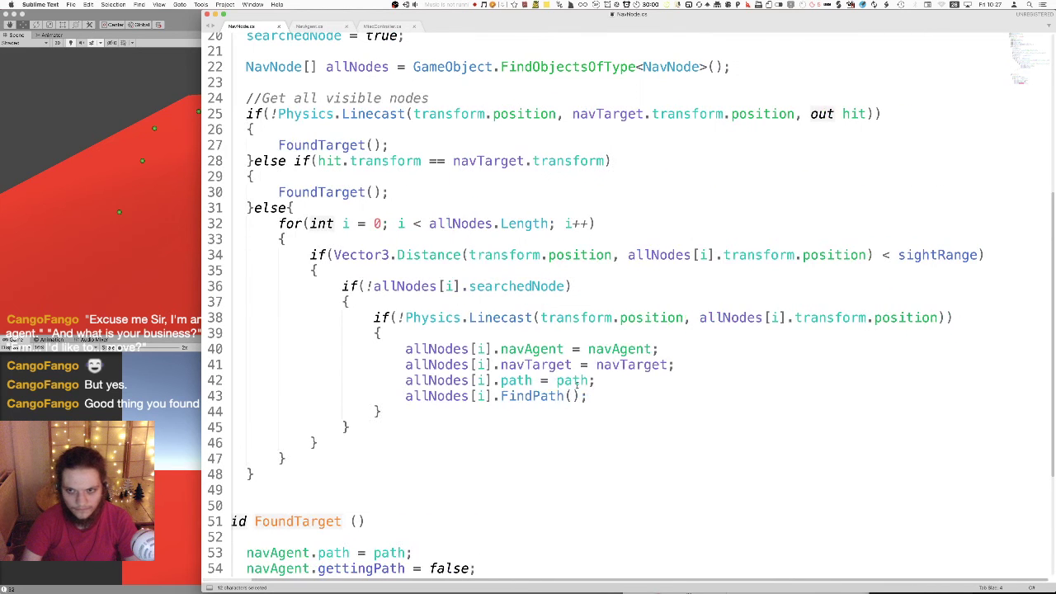
scroll(577, 386, "left", 2)
scroll(585, 438, "down", 4)
triple_click(600, 505)
key("BackSpace")
- Delete the visibleNodes list declaration from the NavNode class fields and save the script
scroll(594, 371, "up", 10)
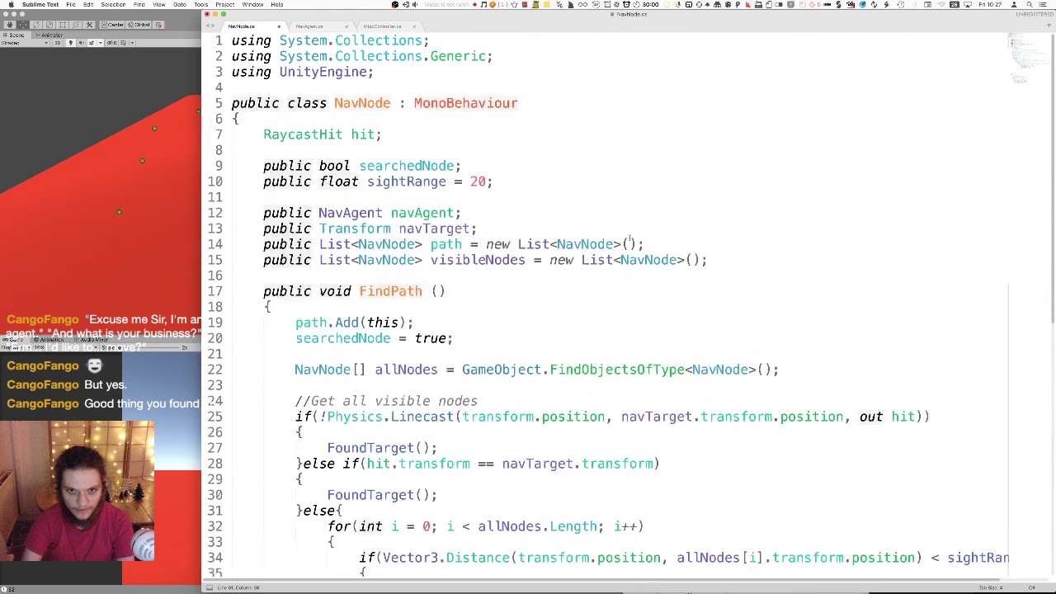
left_click_drag(711, 259, 719, 250)
key("BackSpace")
scroll(553, 382, "down", 3)
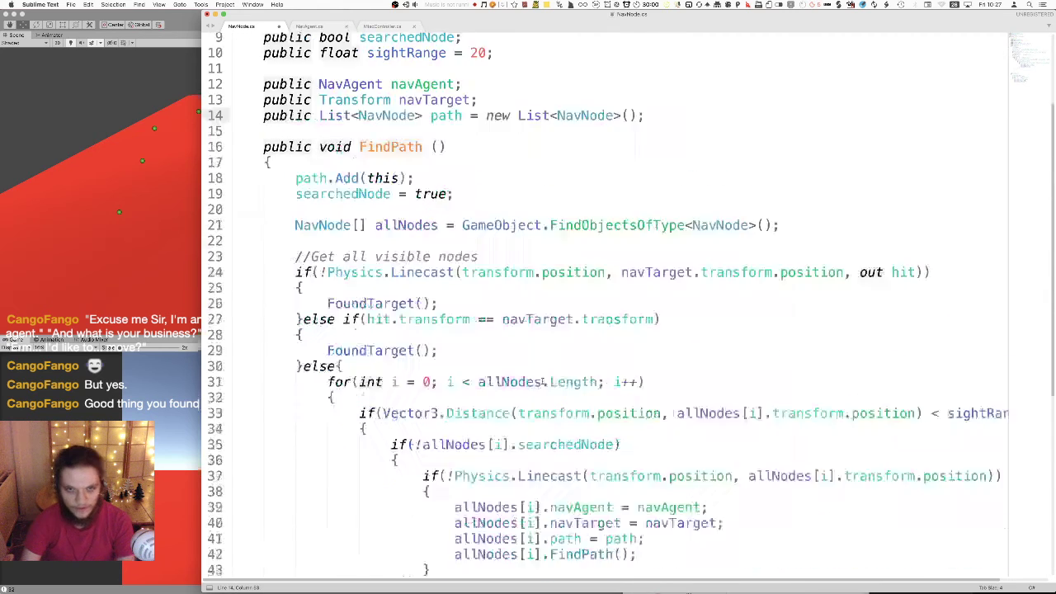
scroll(553, 382, "up", 1)
scroll(553, 382, "down", 3)
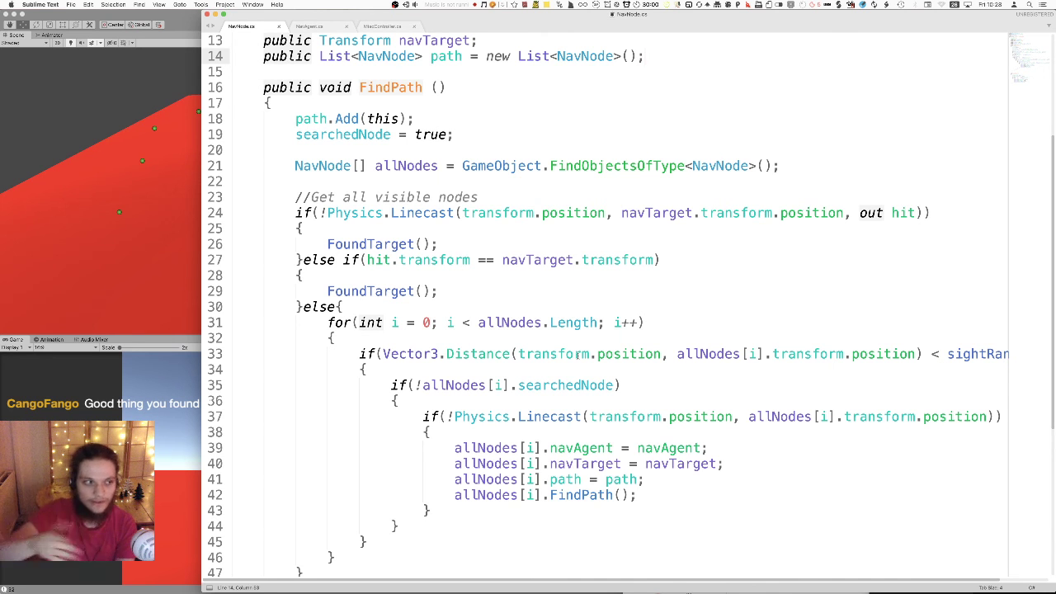
key("super+s")
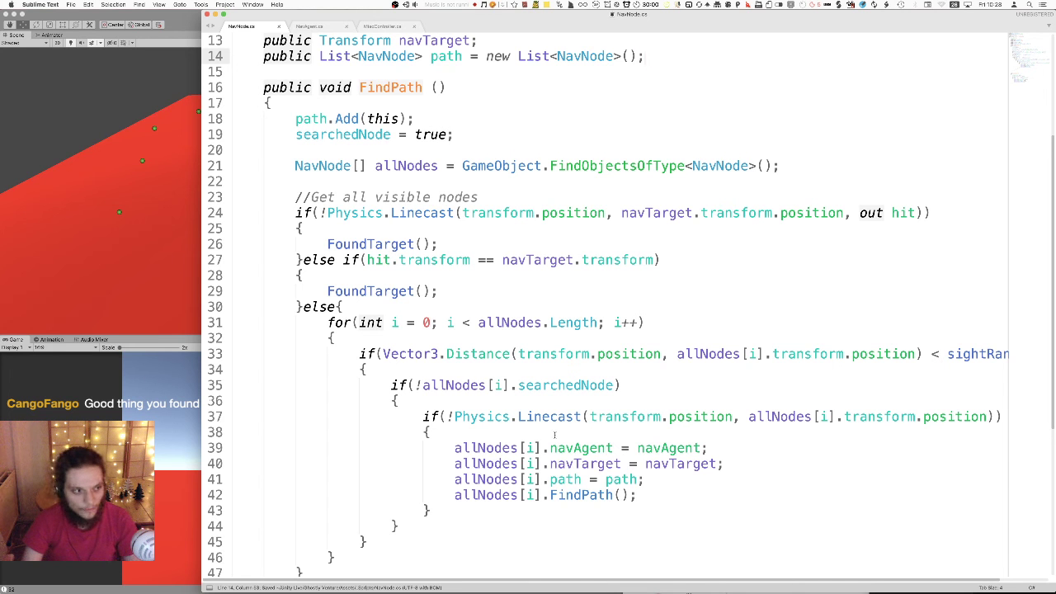
- Review FoundTarget's node reset loop and its navAgent path and gettingPath assignments
left_click(668, 495)
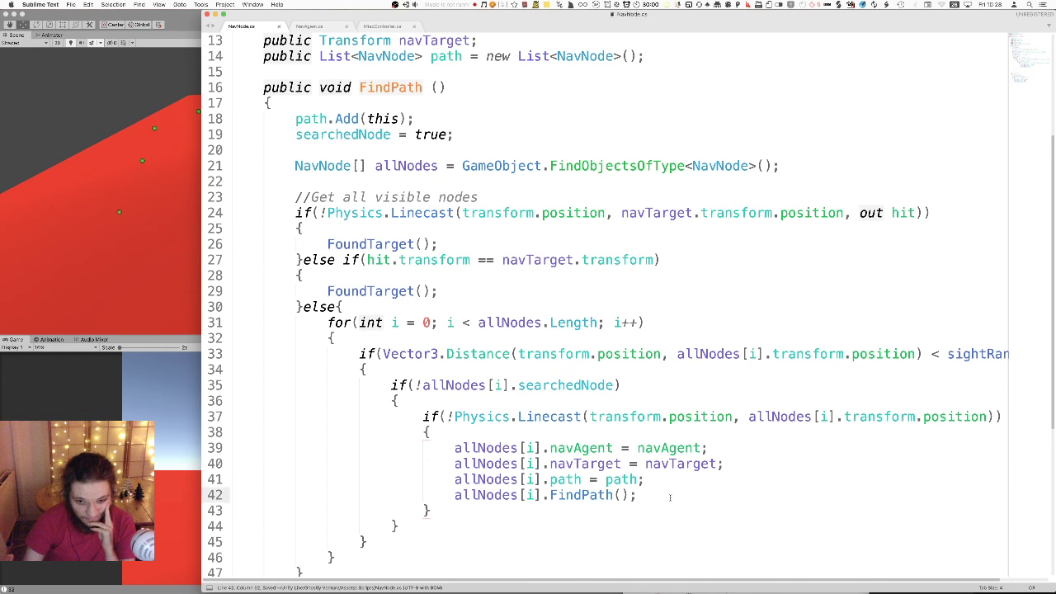
scroll(656, 464, "down", 4)
scroll(656, 465, "down", 2)
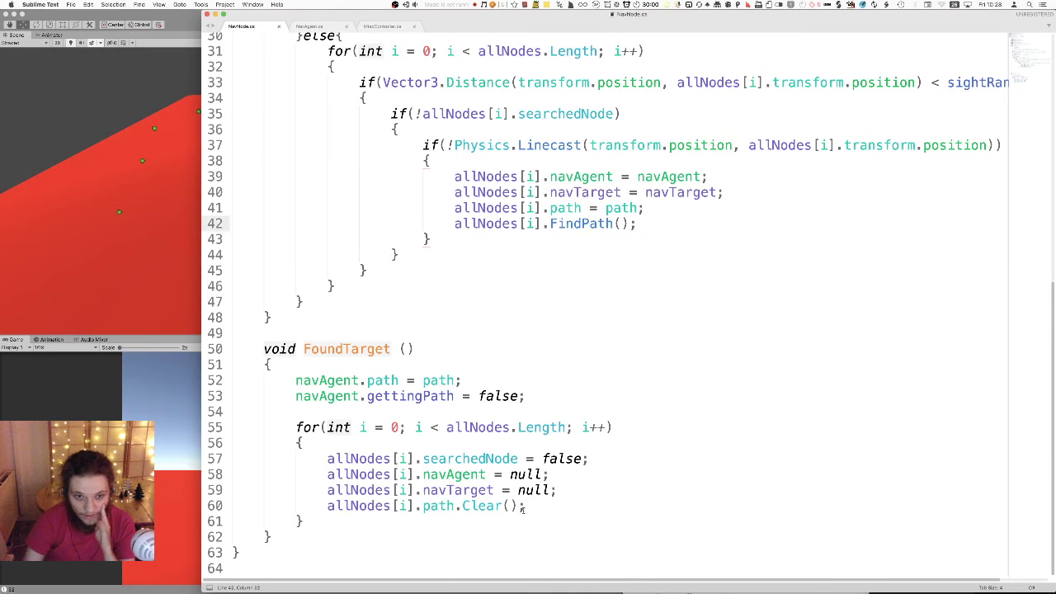
left_click_drag(522, 509, 375, 428)
left_click(404, 458)
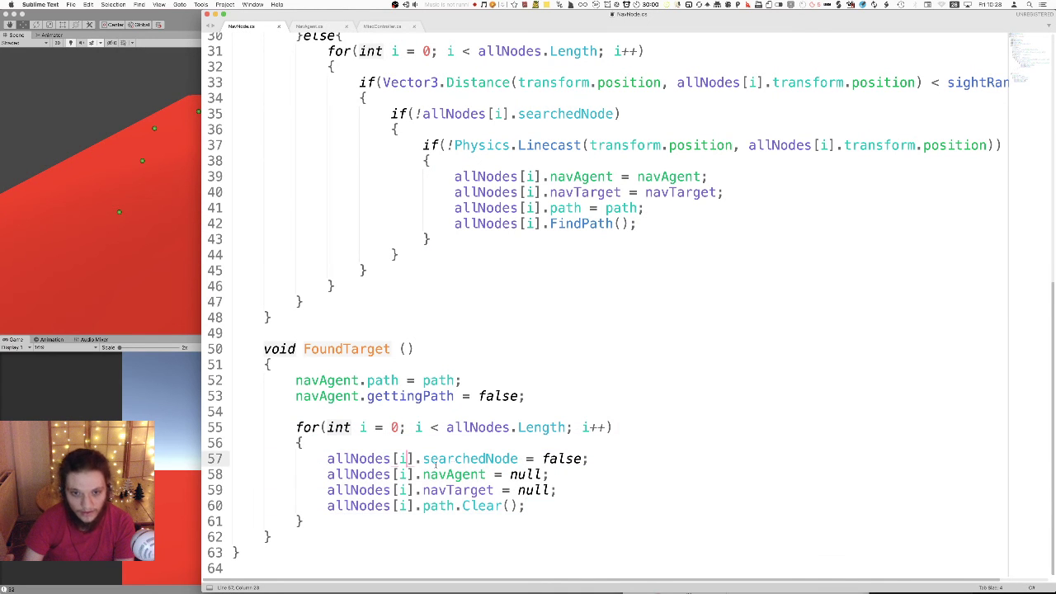
left_click_drag(525, 396, 320, 381)
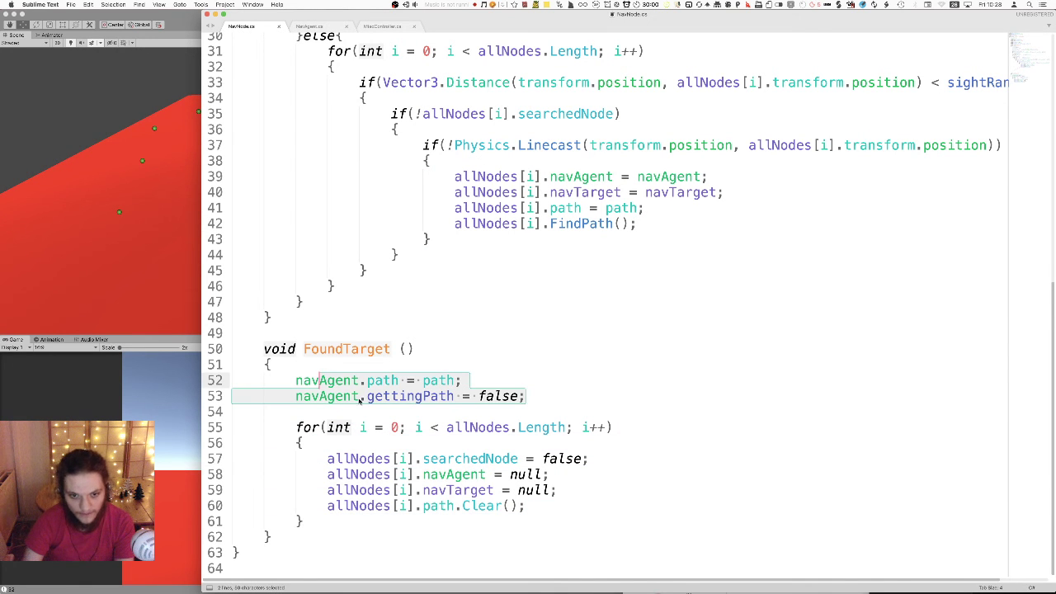
- Check the GetPath method and the field declarations in NavAgent.cs, and return to NavNode.cs
left_click(312, 28)
left_click(438, 333)
scroll(455, 433, "up", 3)
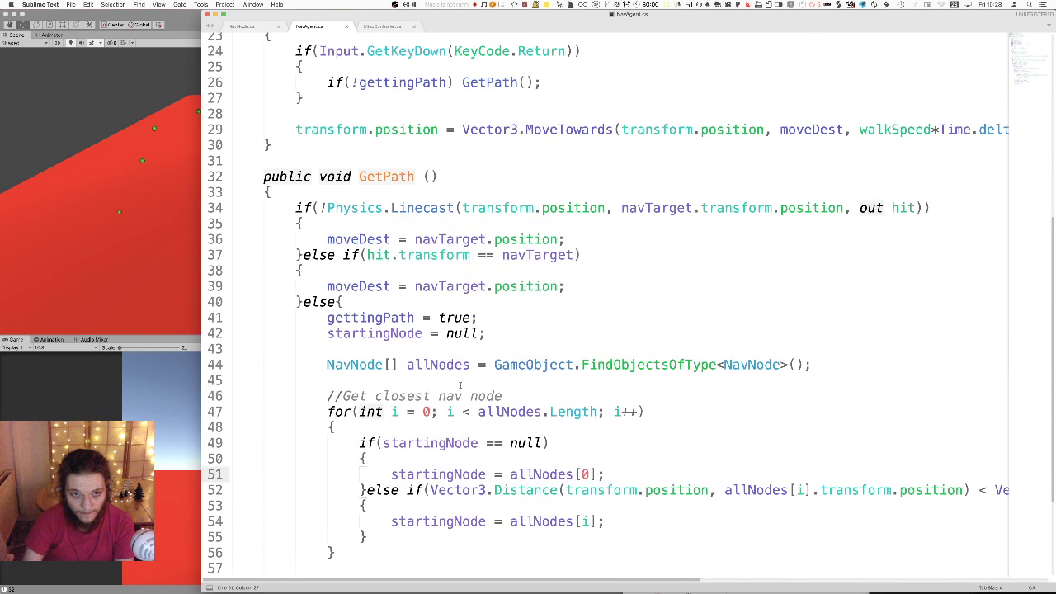
scroll(447, 270, "up", 7)
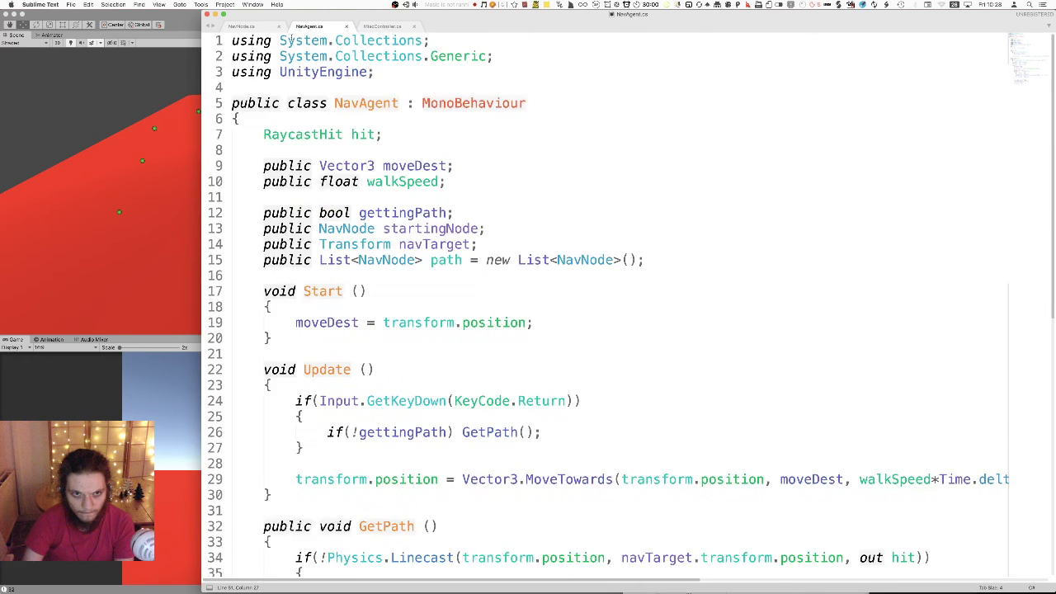
left_click(267, 29)
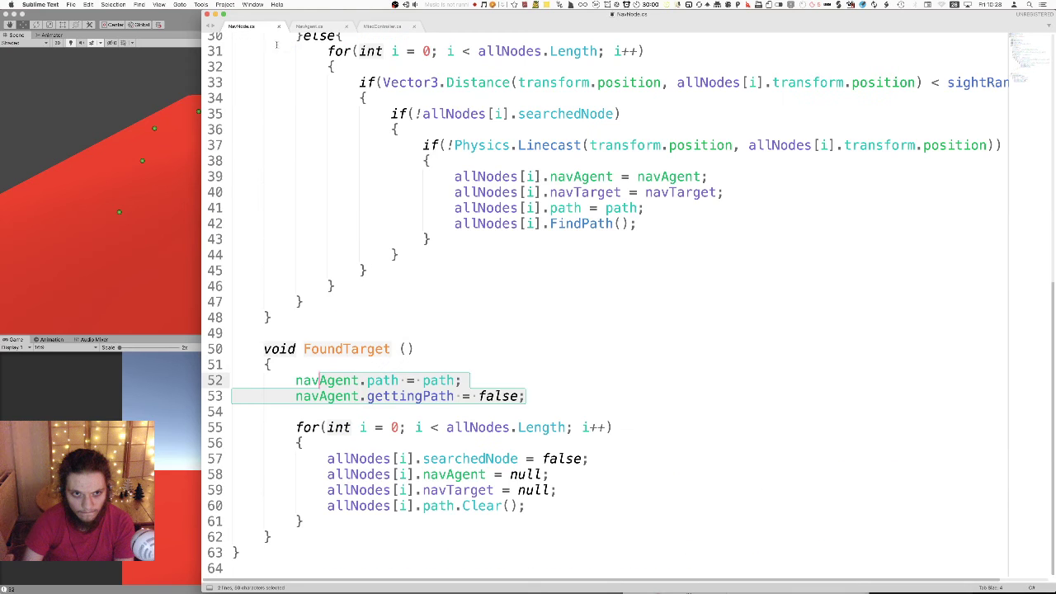
- Insert blank lines below the MoveTowards line at the end of the Update method in NavAgent.cs
left_click(532, 397)
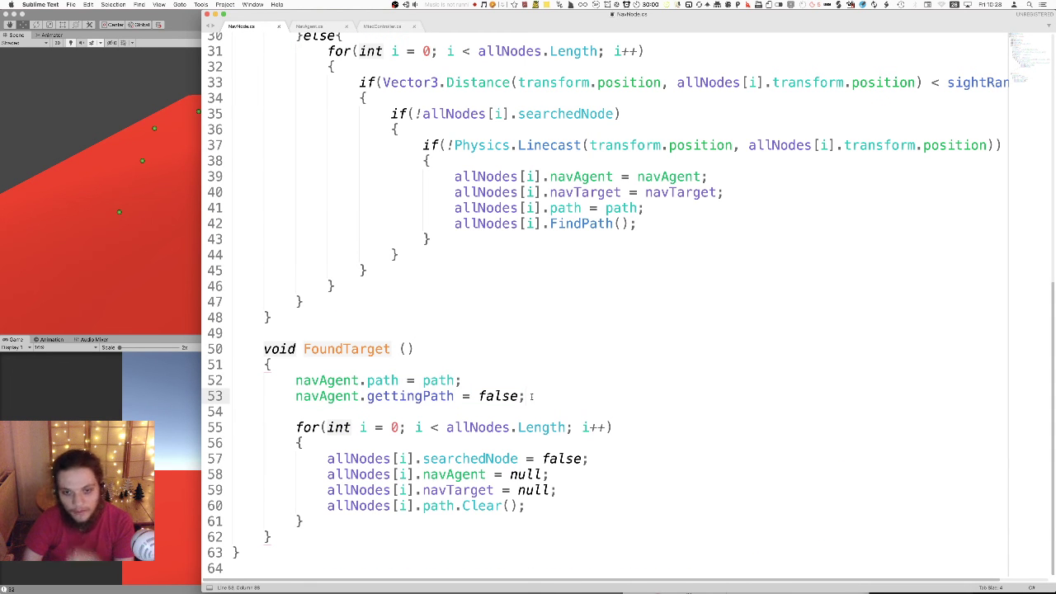
left_click(319, 28)
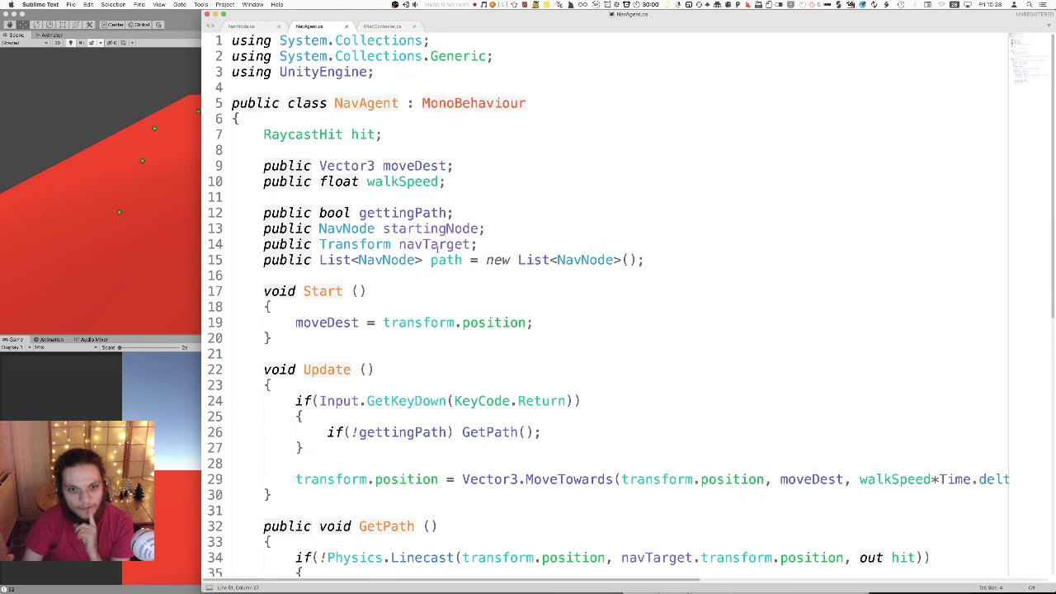
left_click(470, 322)
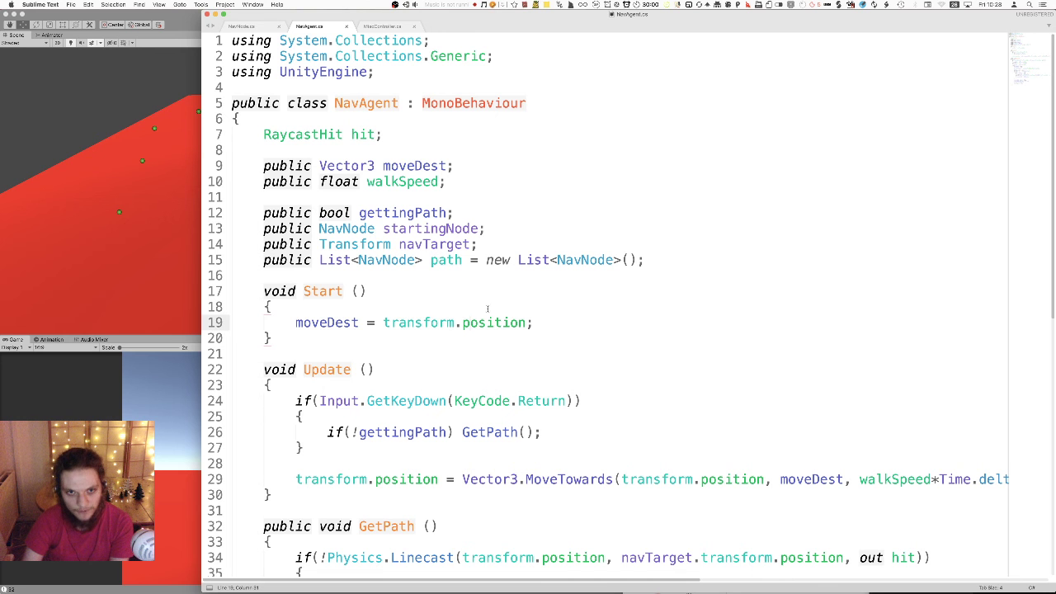
triple_click(473, 260)
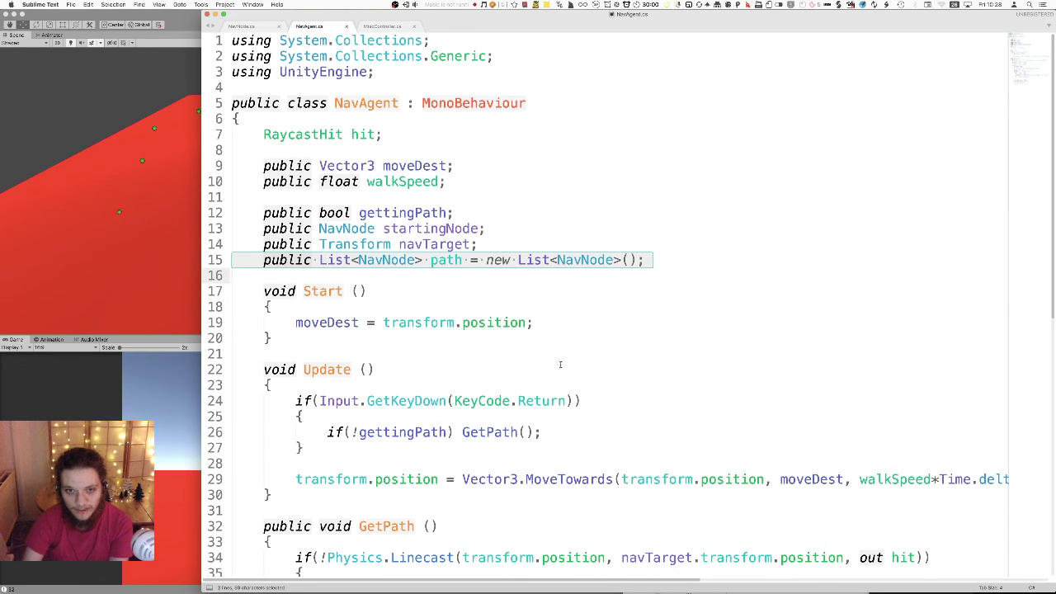
scroll(545, 363, "down", 3)
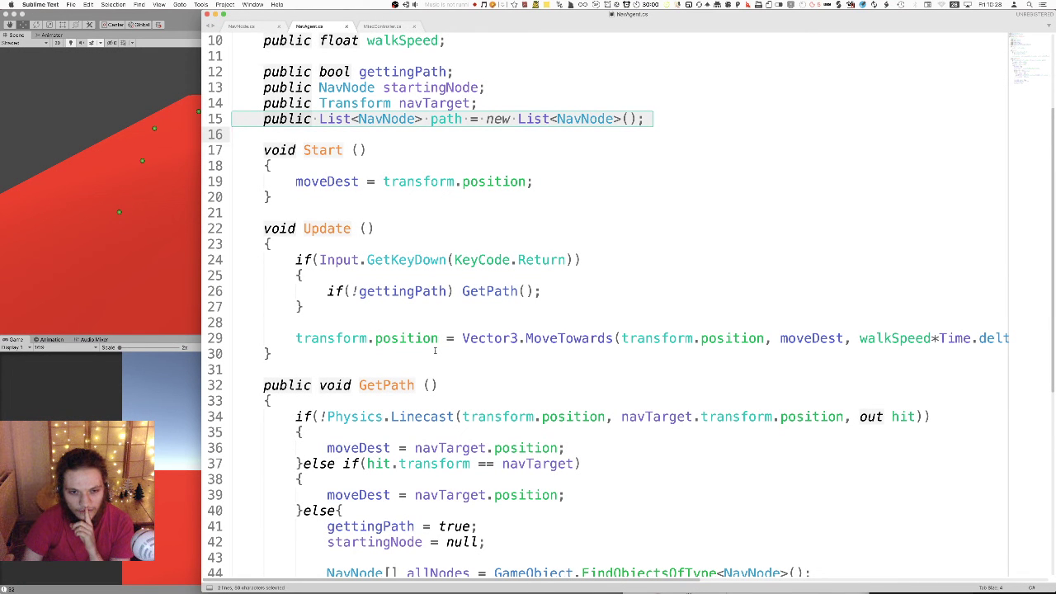
left_click(259, 352)
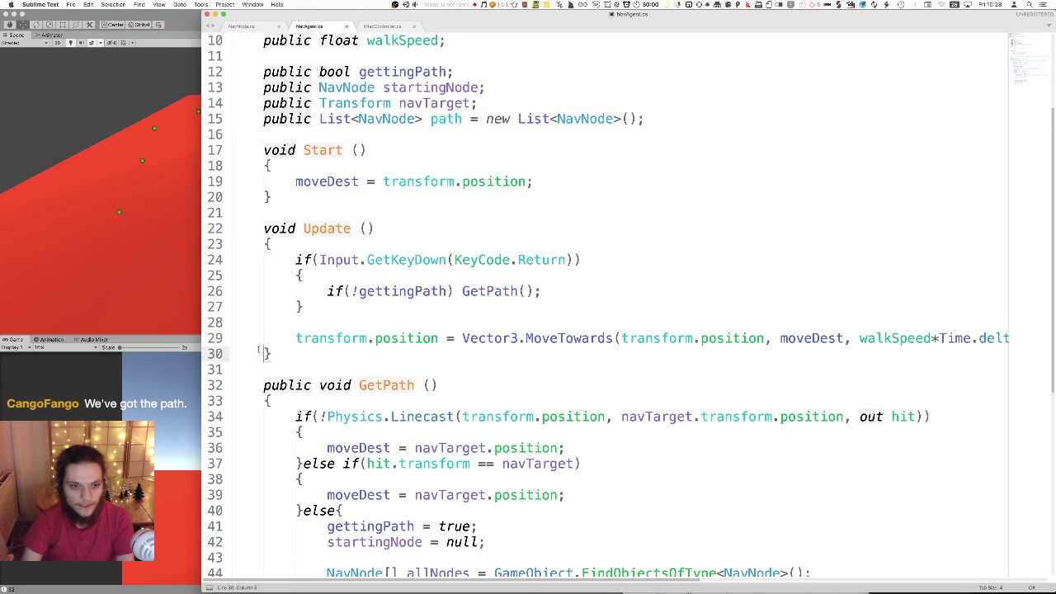
key("Return")
key("Return")
key("Up")
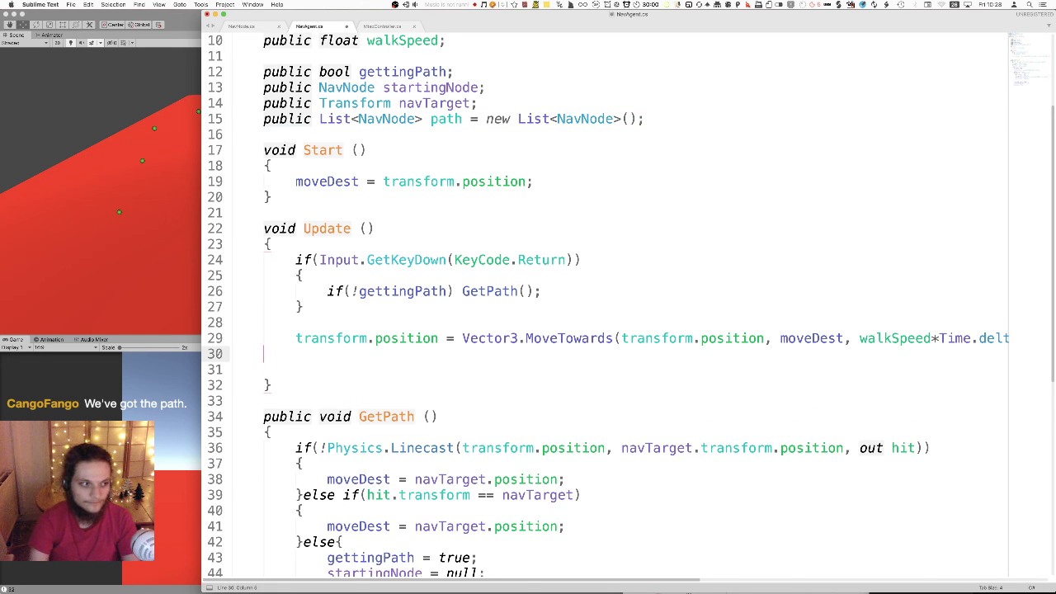
key("Return")
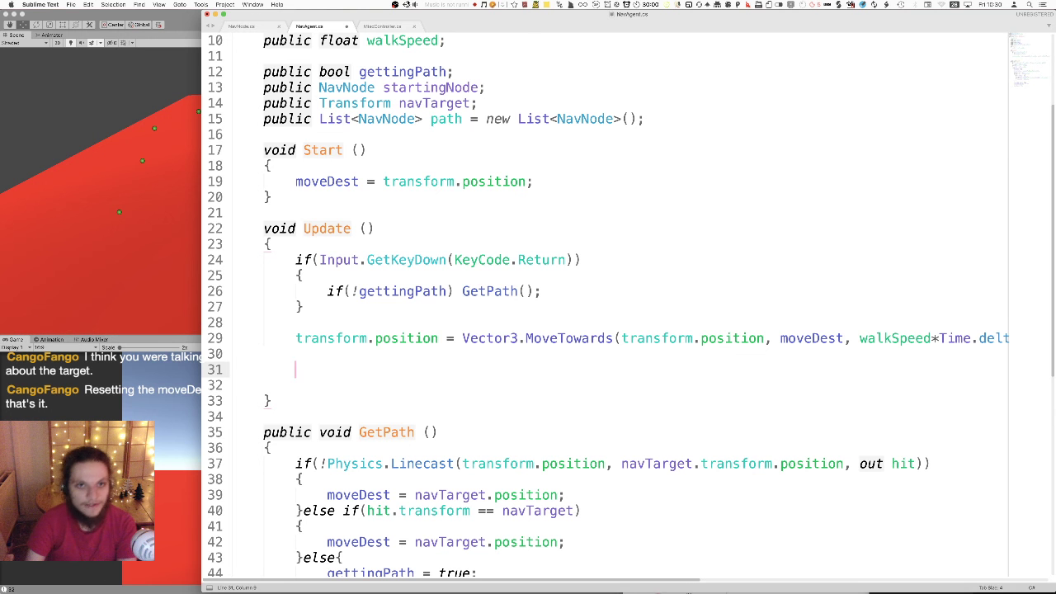
- Insert an empty line at the top of the FoundTarget method in NavNode.cs, above the navAgent.path assignment
left_click(242, 28)
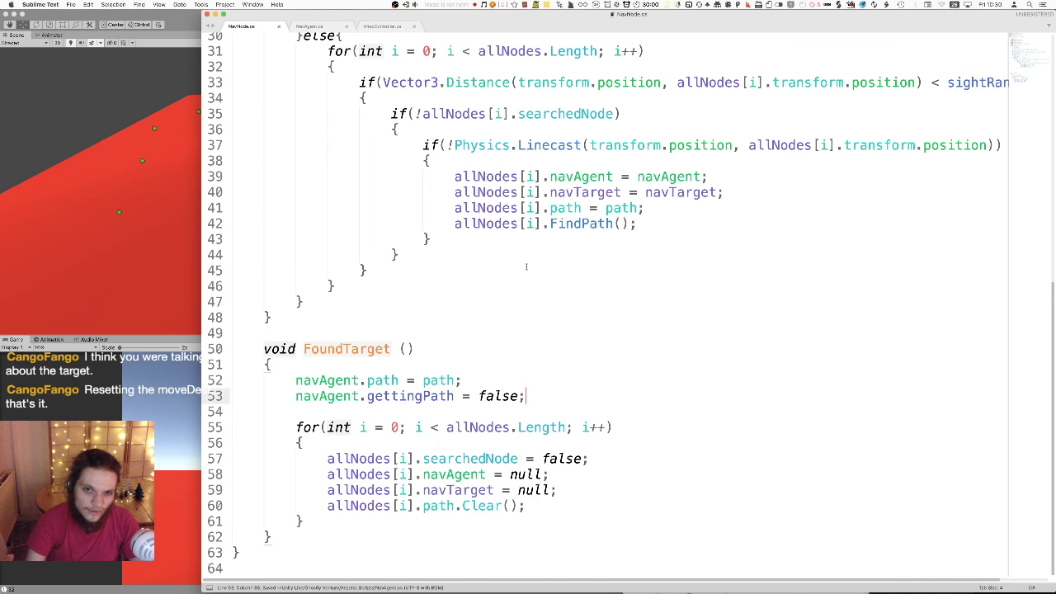
scroll(490, 394, "up", 3)
scroll(489, 394, "down", 3)
key("Up")
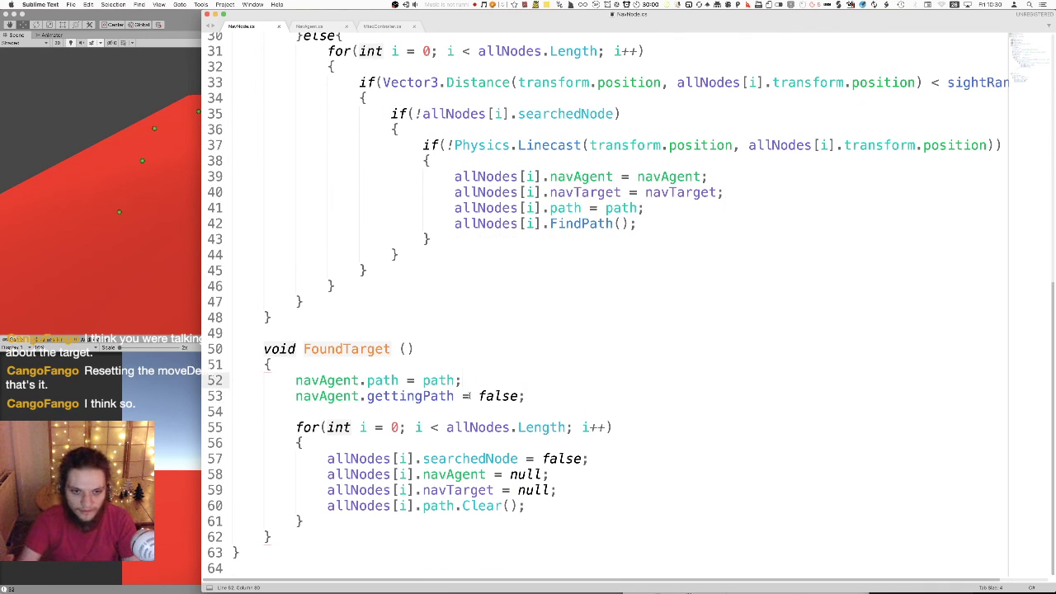
key("super+shift+Return")
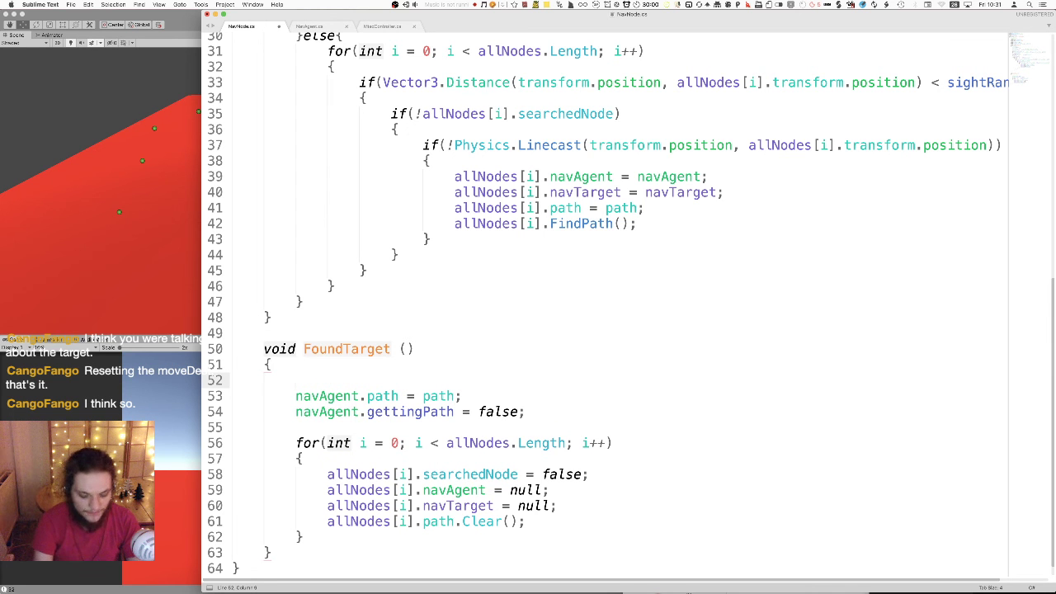
type("n")
key("Return")
key("BackSpace")
key("BackSpace")
key("BackSpace")
key("BackSpace")
key("BackSpace")
key("BackSpace")
key("BackSpace")
key("BackSpace")
key("BackSpace")
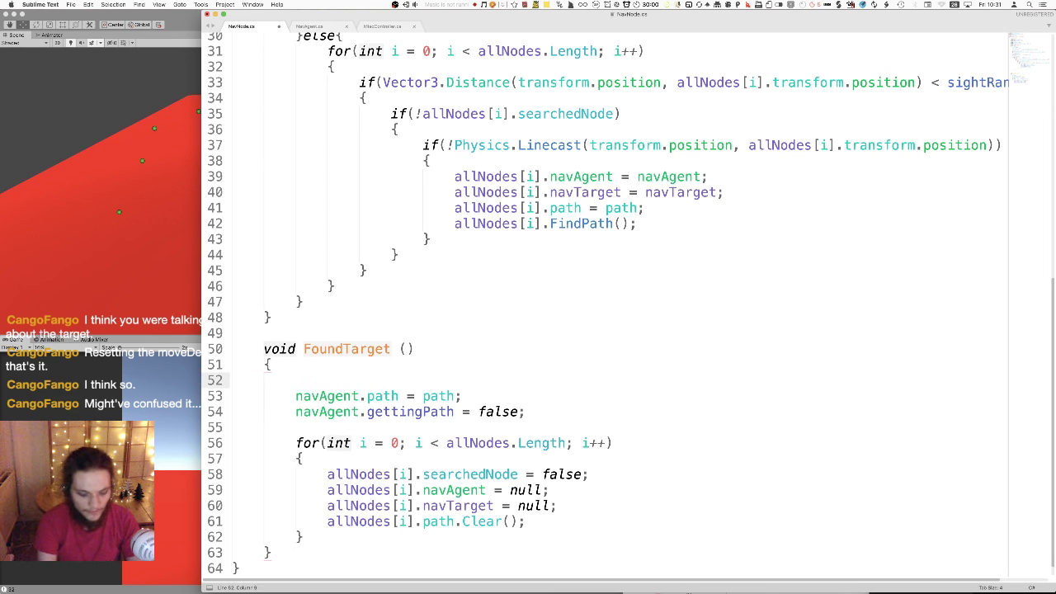
- Write navAgent.path.Clear(); on the empty first line of FoundTarget and save the script
type("na")
key("Up")
key("Return")
type(".pa")
key("Return")
type(".")
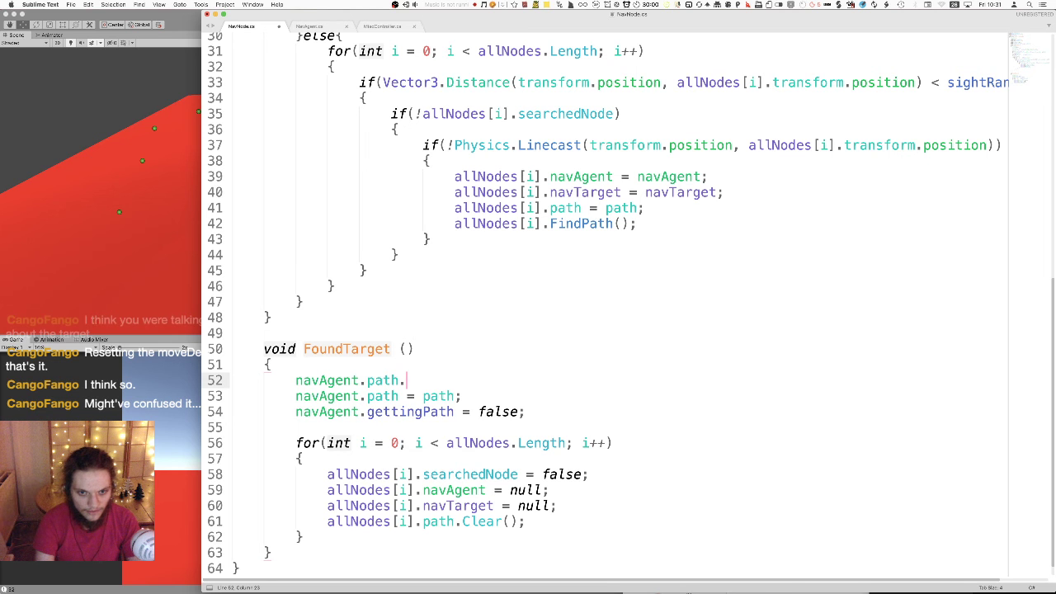
type("Cle")
key("Return")
type("();")
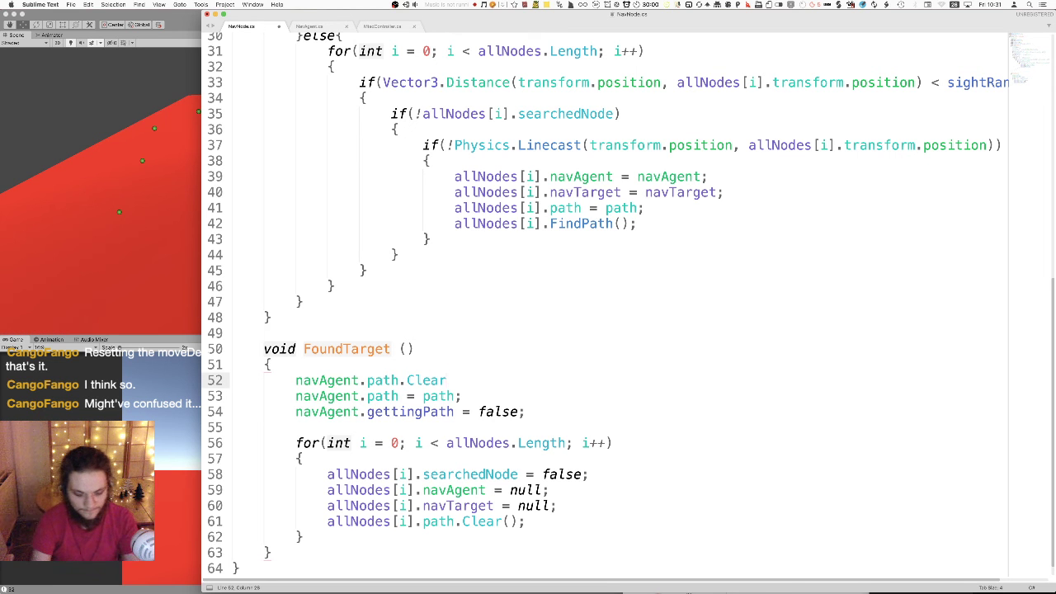
key("super+s")
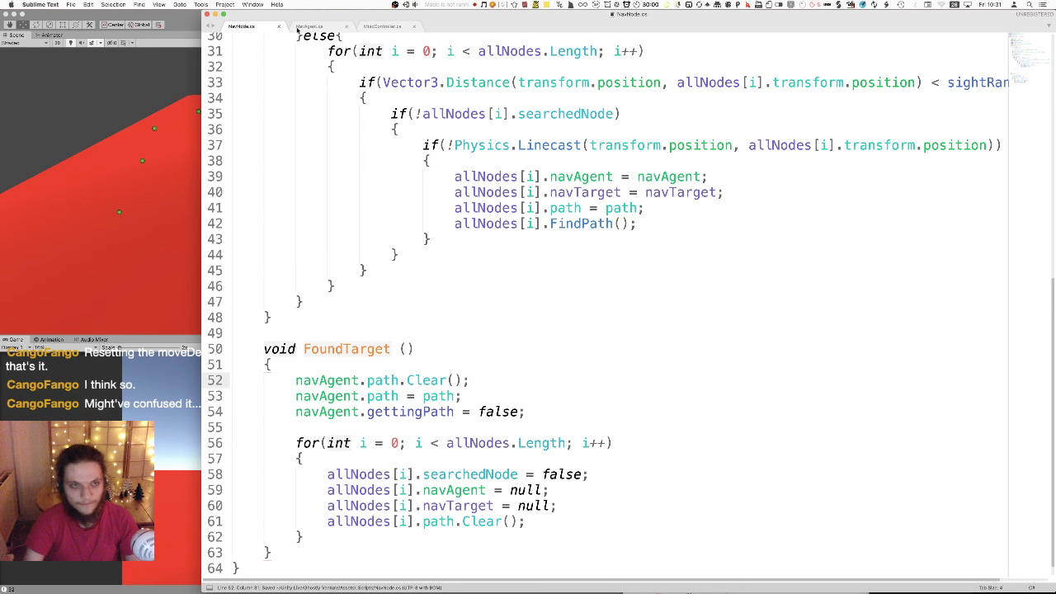
- Add an if block with an empty condition and body at the end of the Update method in NavAgent.cs
key("super+alt+Right")
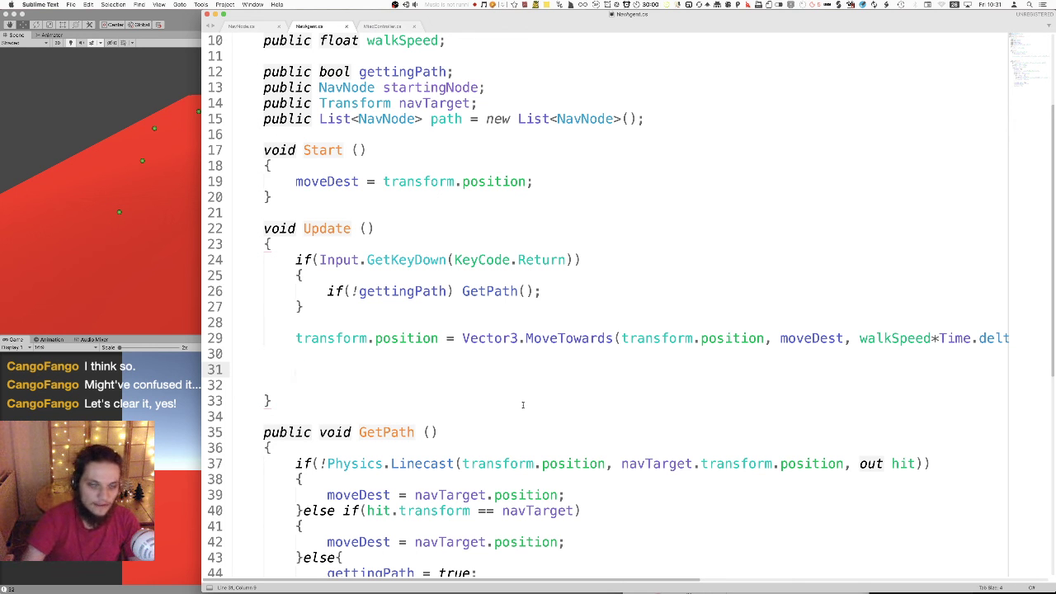
type("if()")
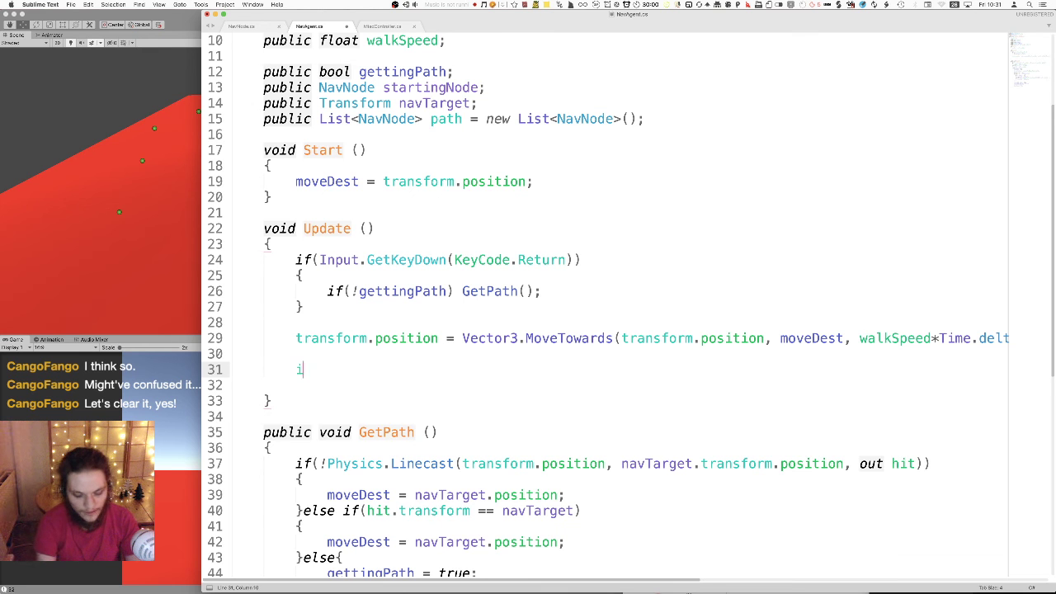
key("Return")
type("{")
key("Return")
key("Up")
key("Up")
key("Left")
- Fill in the new if condition in Update as list.Length > 0 and save the script
type("list")
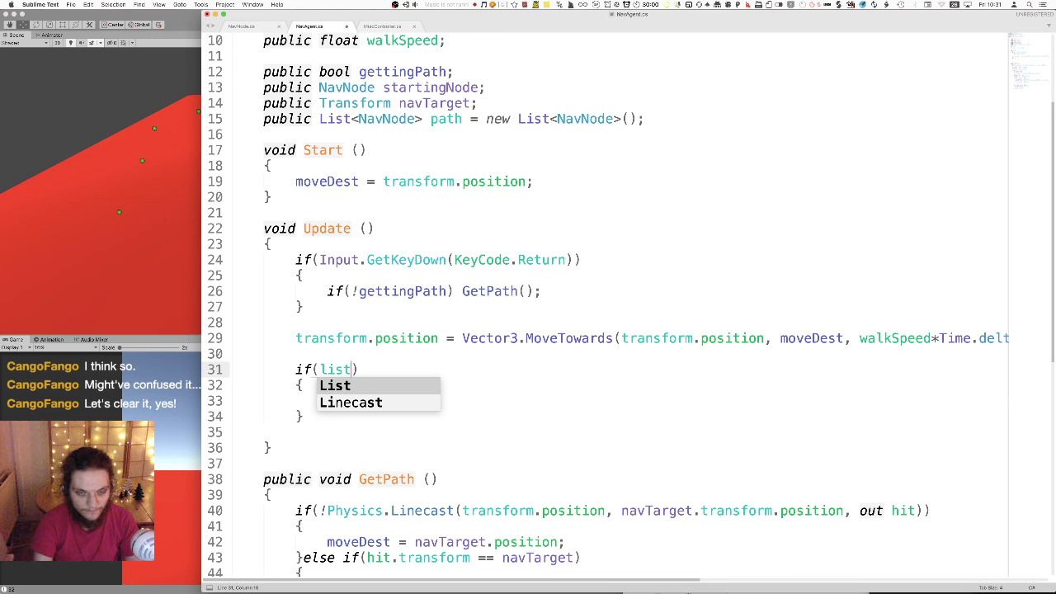
type(".")
type("Leng")
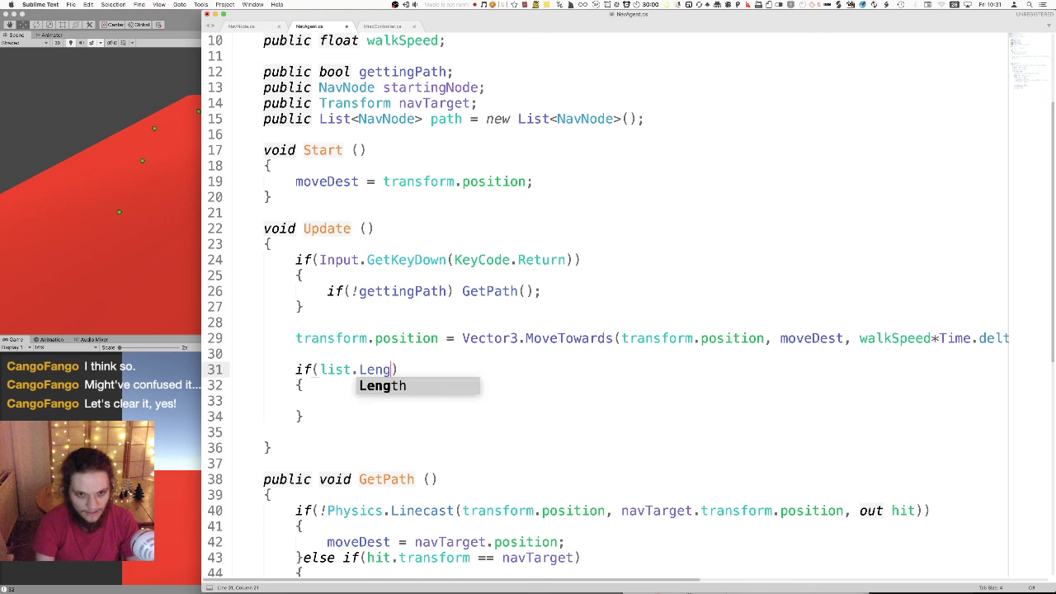
key("Tab")
type("> 0")
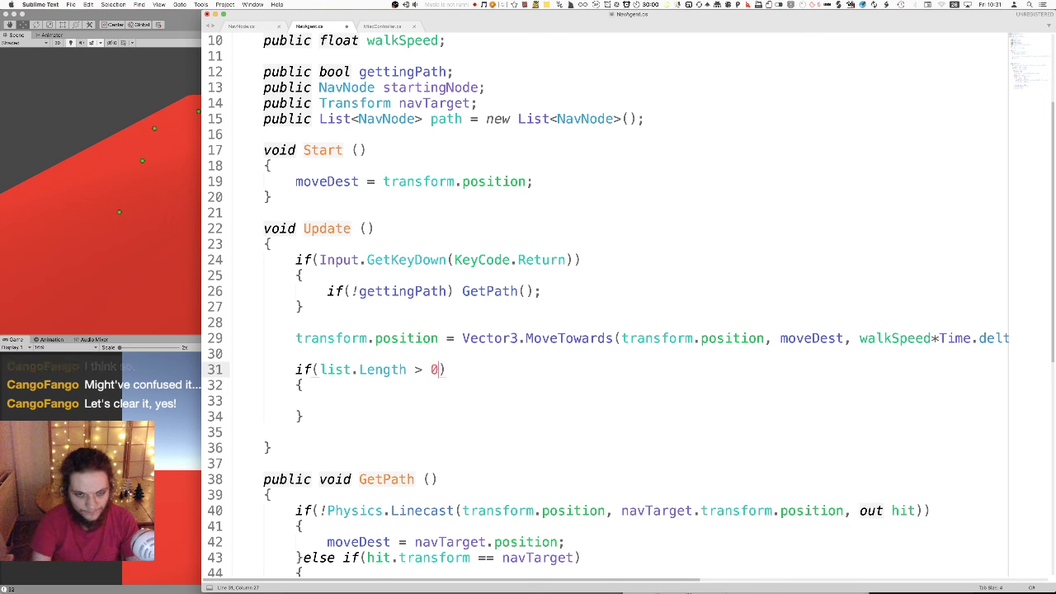
key("Down")
key("Down")
key("super+s")
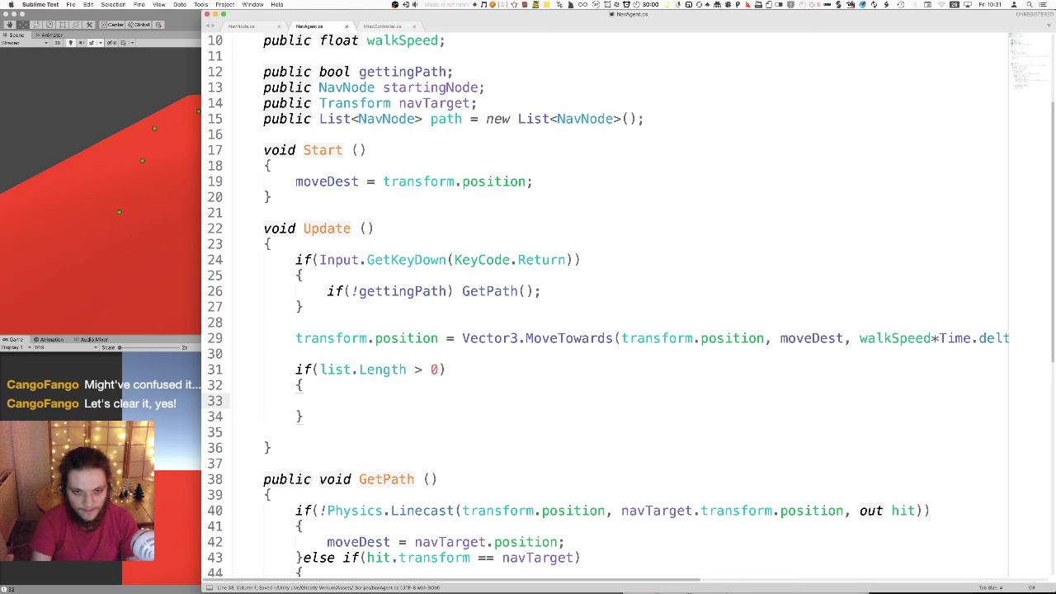
- Replace list with path in the Length > 0 condition and indent the empty line in the block's body
key("Tab")
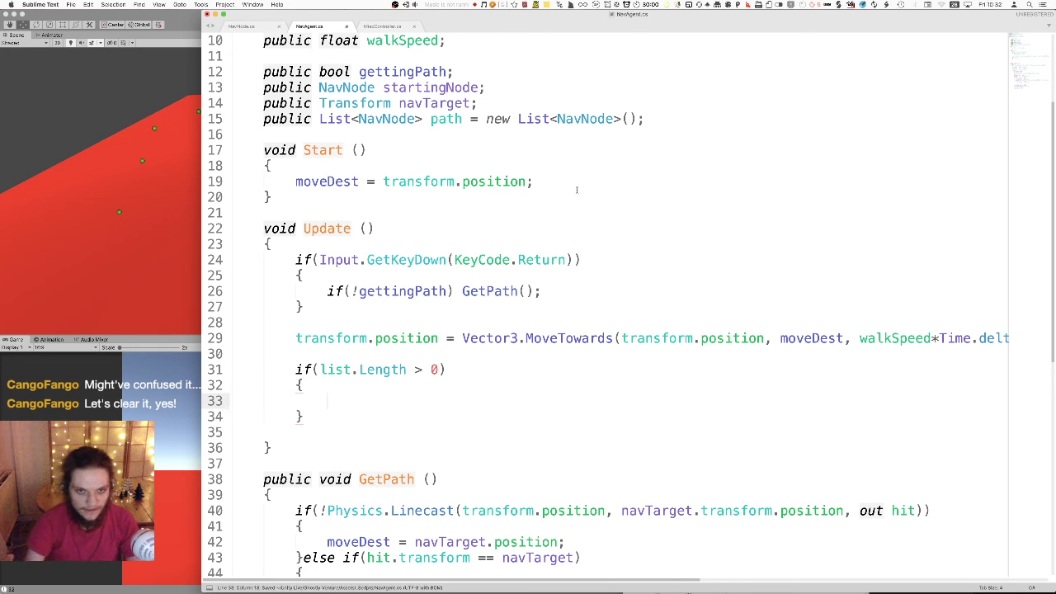
double_click(446, 119)
key("super+c")
double_click(335, 370)
key("super+v")
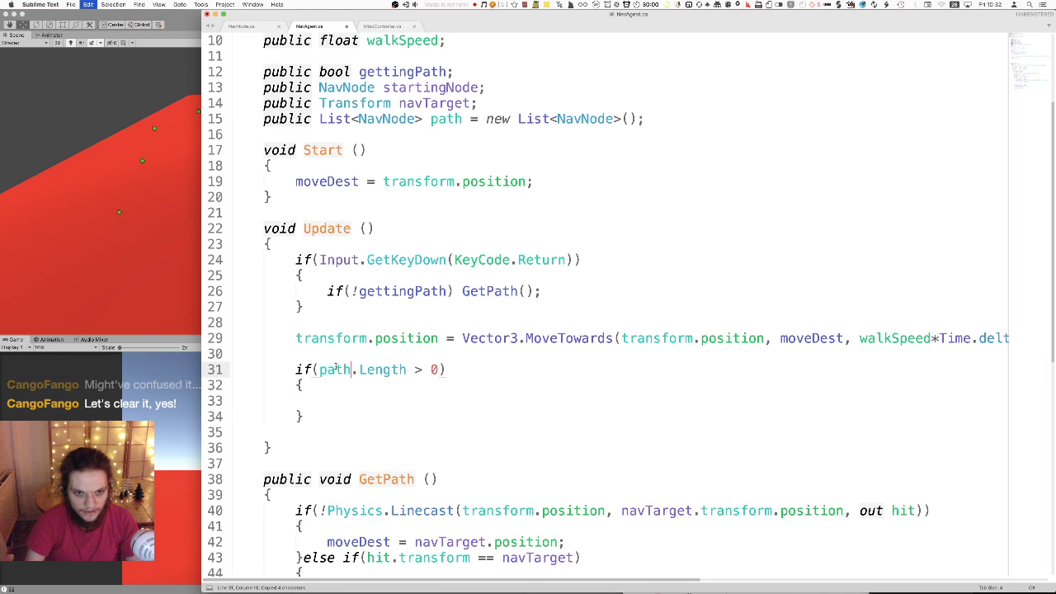
key("Down")
key("Down")
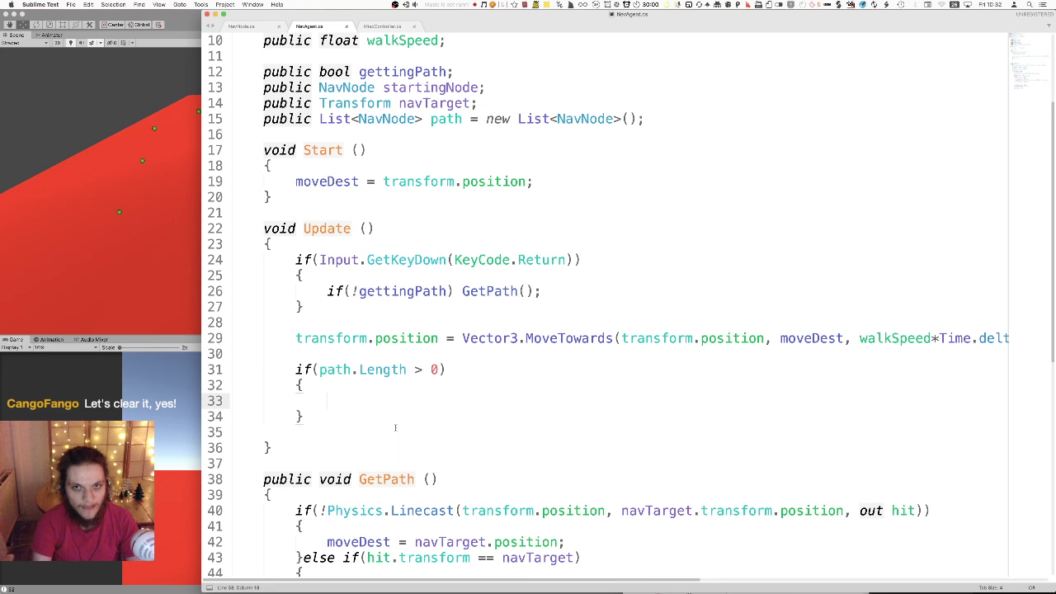
- Declare a public int pathIndex field below NavAgent's path list, save the script, and rename the field pathNodeIndex
scroll(396, 427, "up", 3)
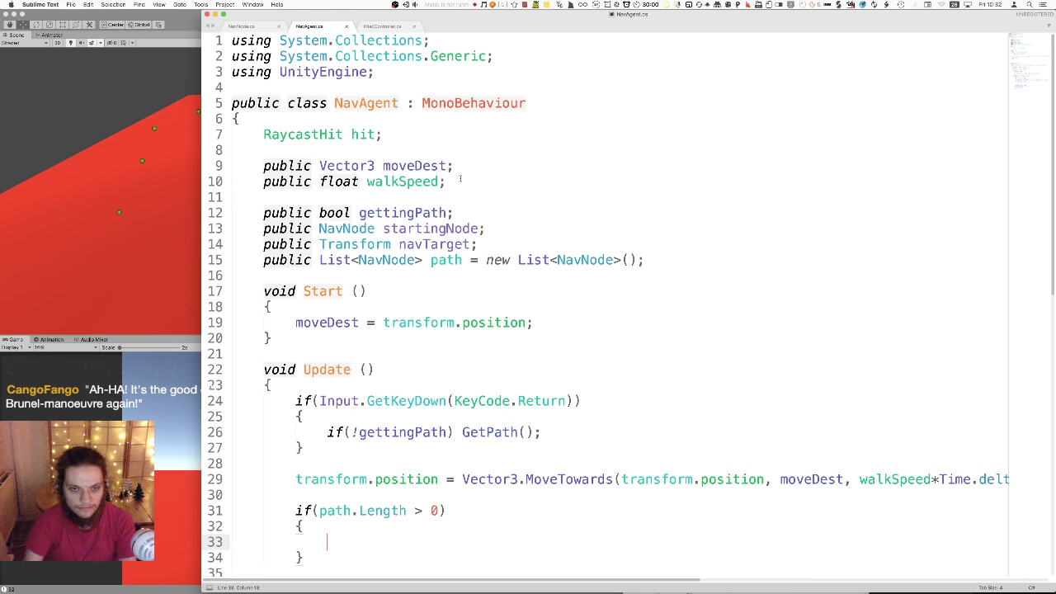
left_click(656, 265)
key("Return")
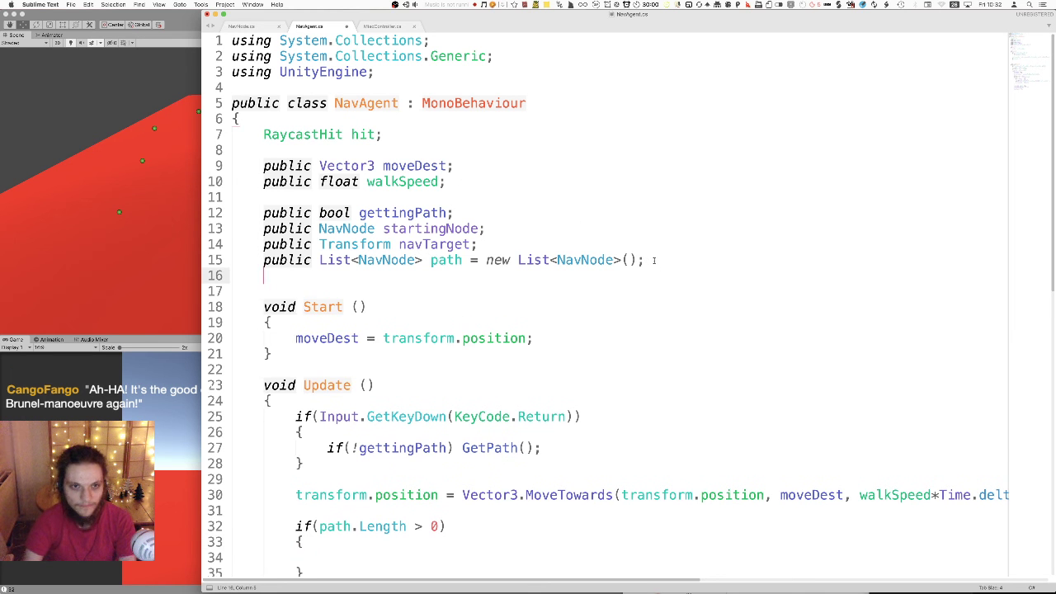
type("public int path")
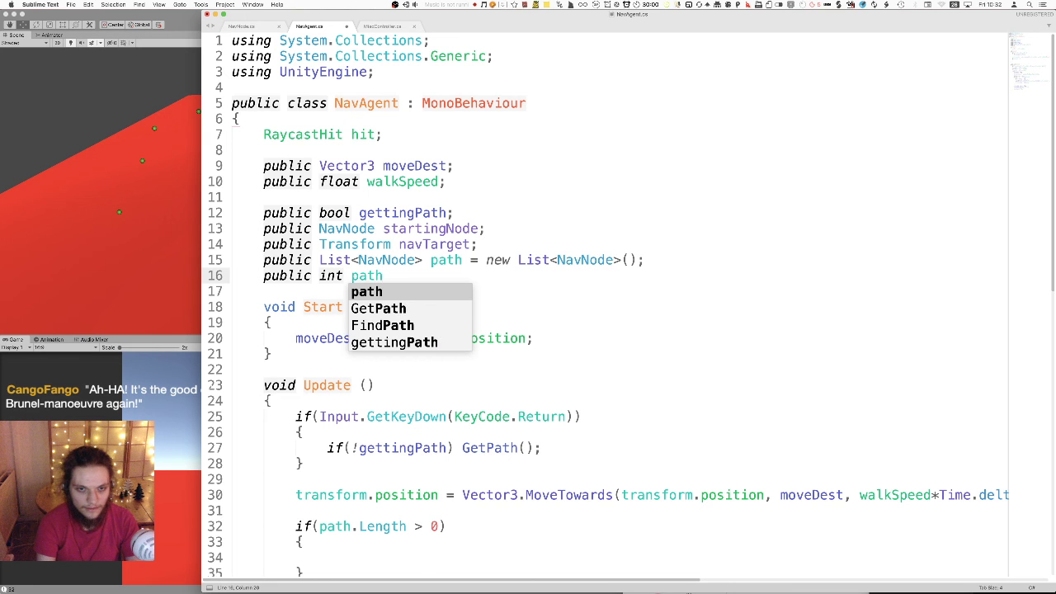
type("Index;")
key("ctrl+s")
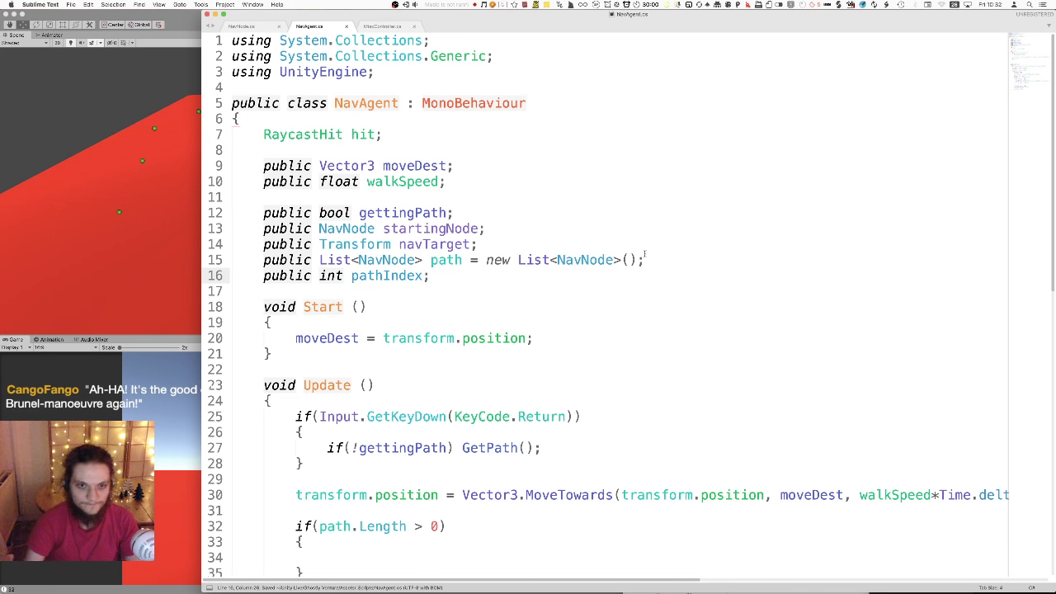
left_click(388, 275)
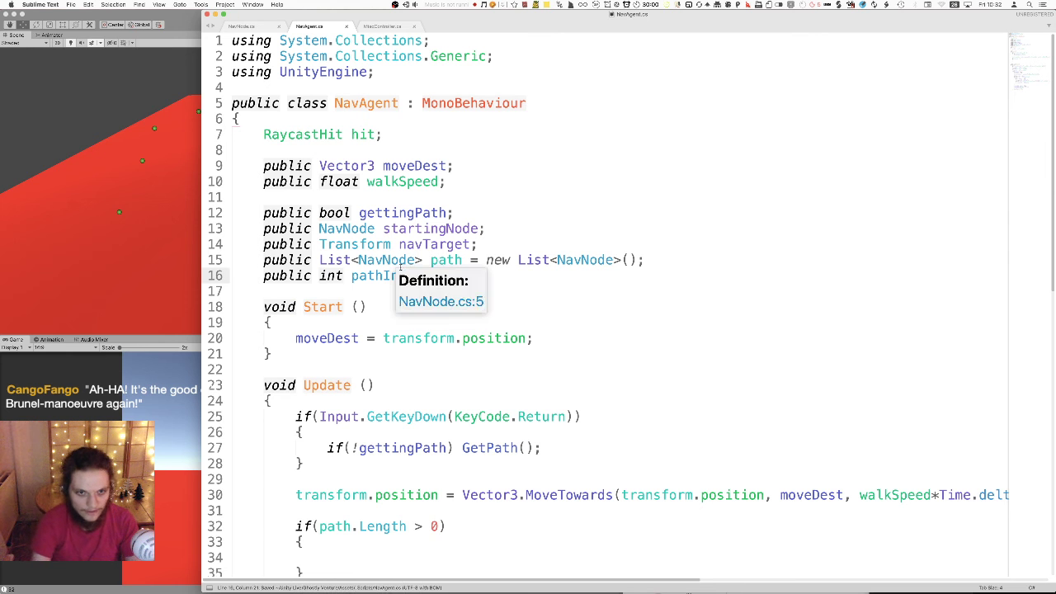
type("Node")
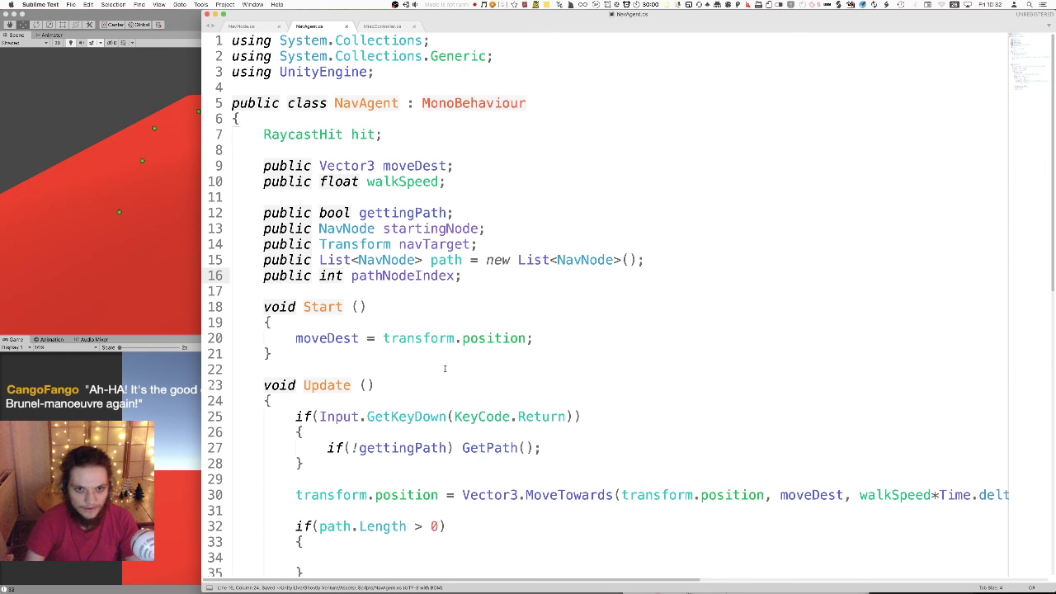
- Add a nested if block with an empty condition and body inside the path.Length > 0 block in Update
scroll(421, 318, "down", 5)
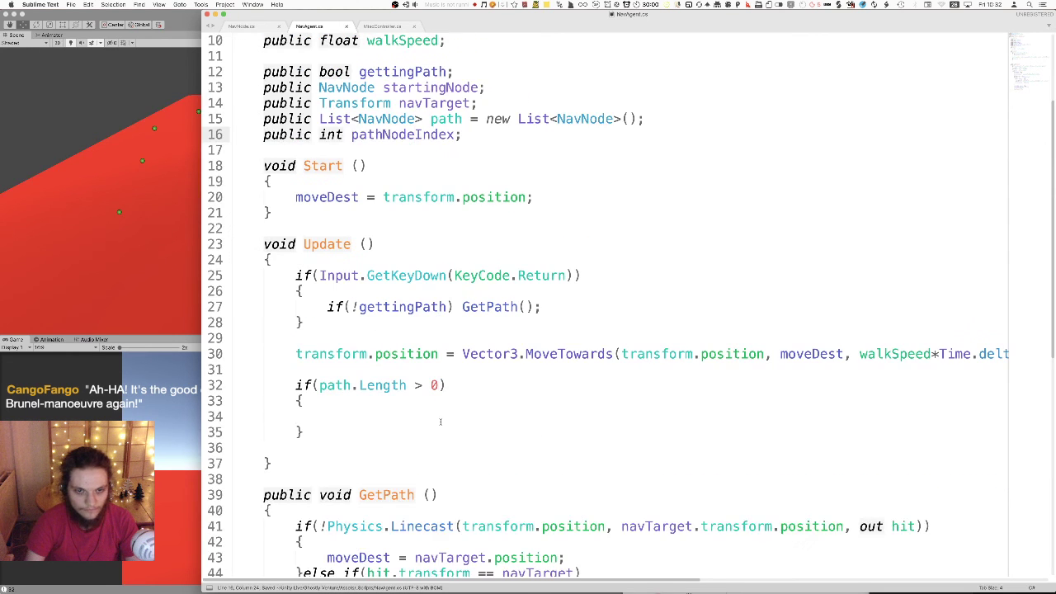
left_click(421, 414)
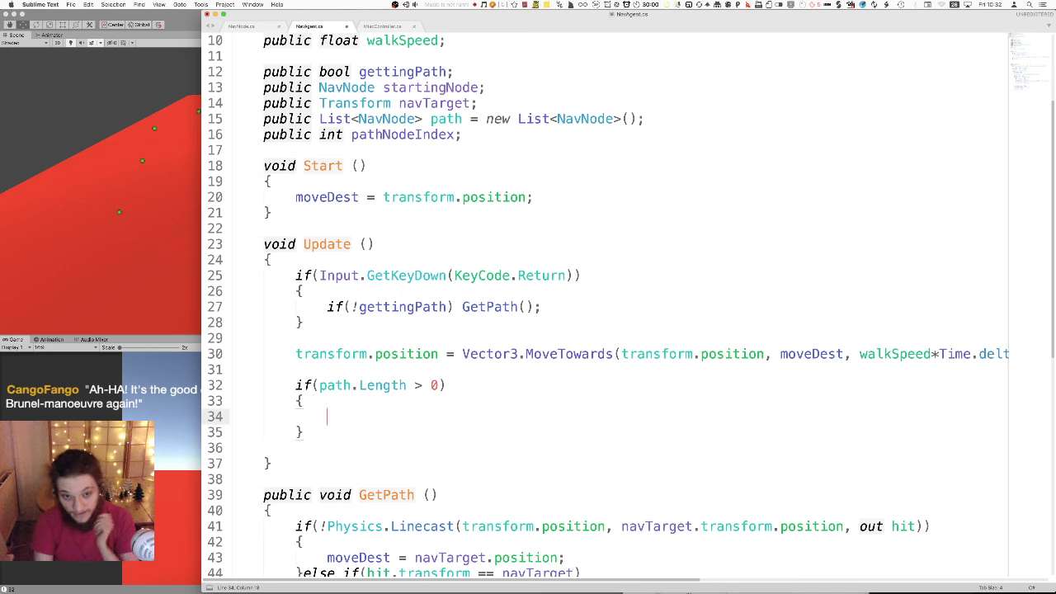
type("if()")
key("Return")
type("{")
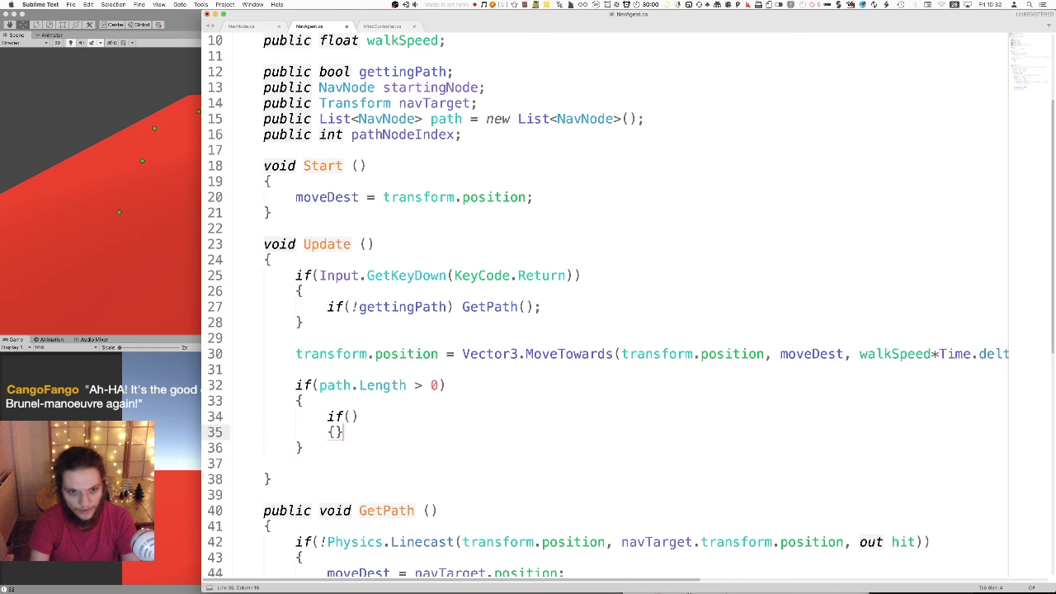
key("Return")
key("Up")
key("Up")
key("Left")
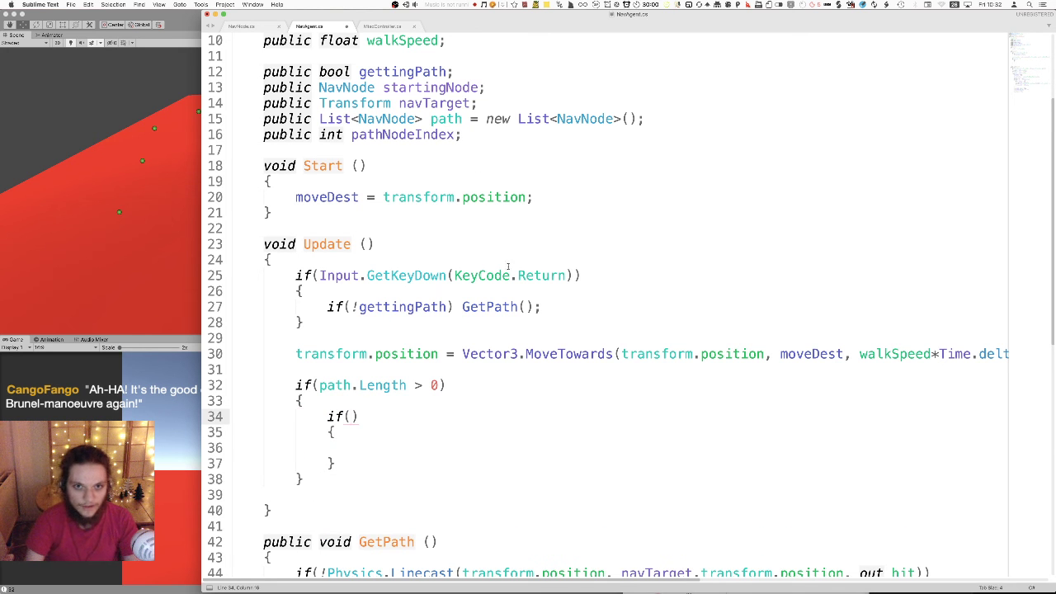
- Initialize the pathNodeIndex field to 0, save the script, and return to the nested if's empty condition
left_click(485, 139)
key("Left")
type("= 0")
key("ctrl+s")
left_click(350, 417)
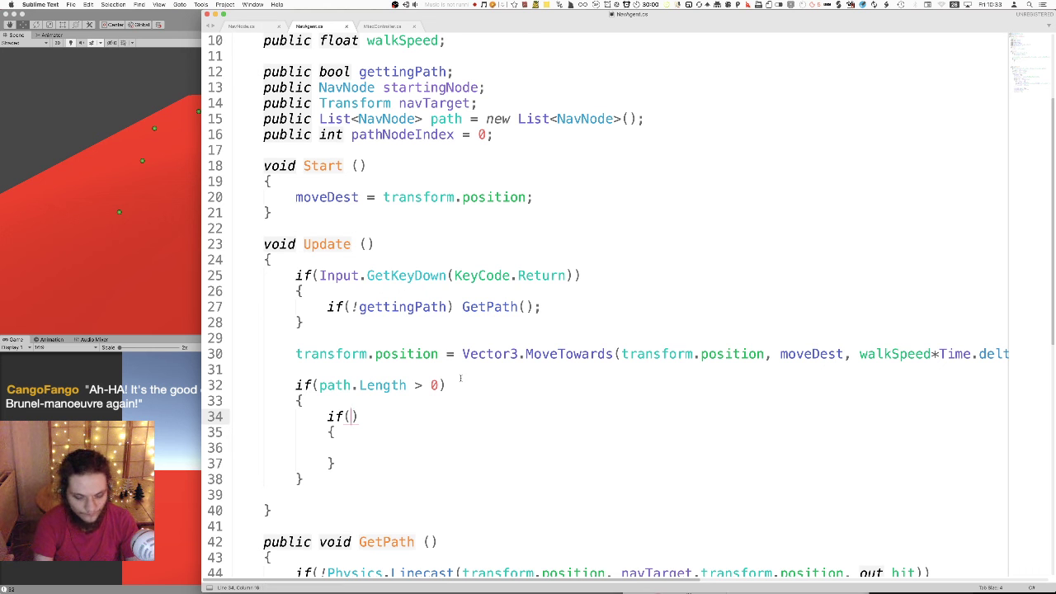
- Start the nested if's condition with a Vector3.Distance call taking transform.position as its first argument
type("Vector3.")
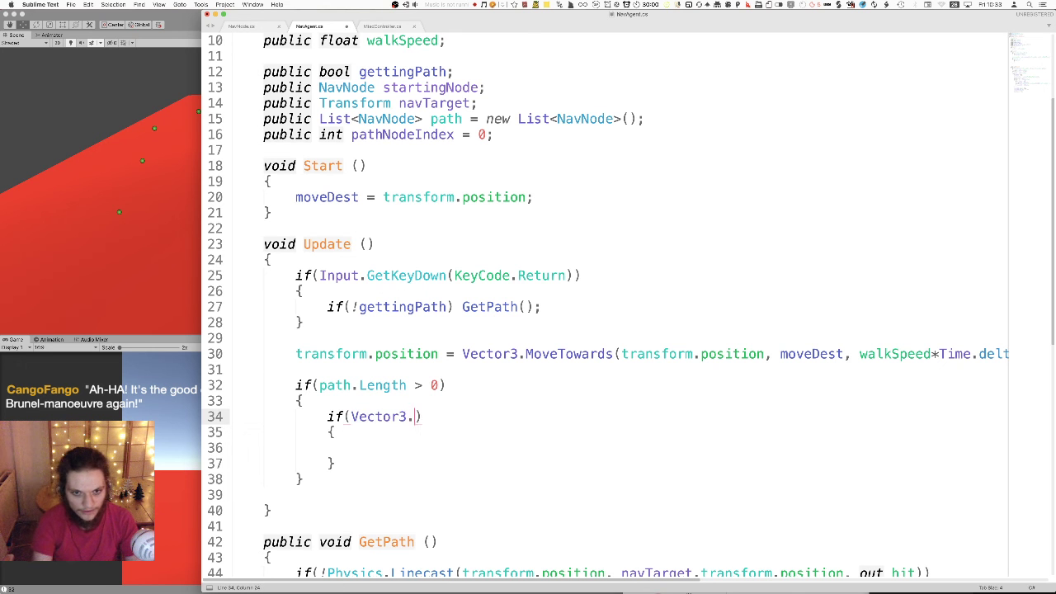
type("Dis")
key("Tab")
type("(")
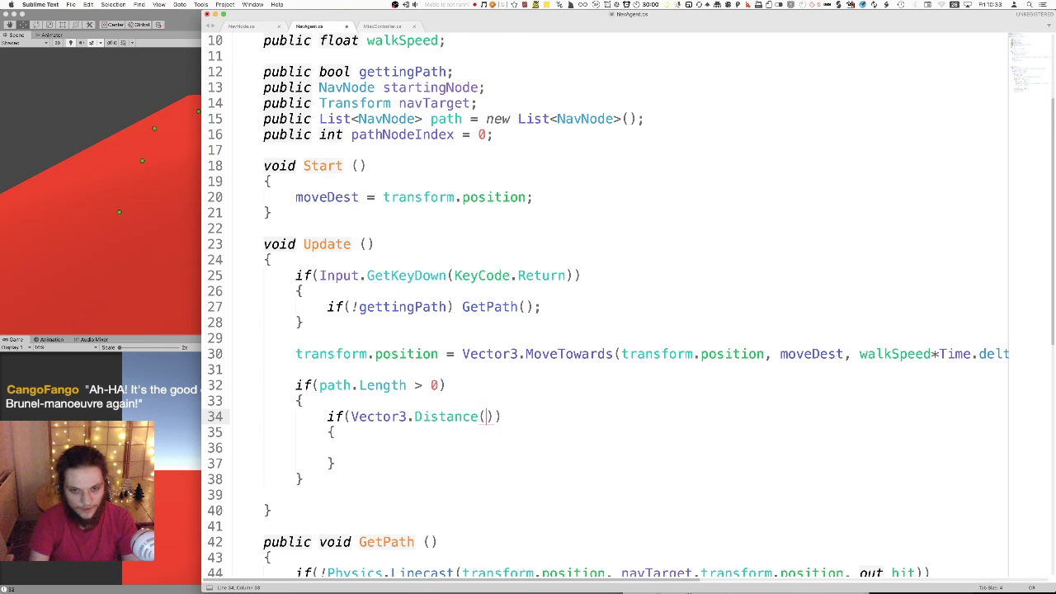
type("transform.p")
key("Escape")
type("po")
key("Tab")
type(", ")
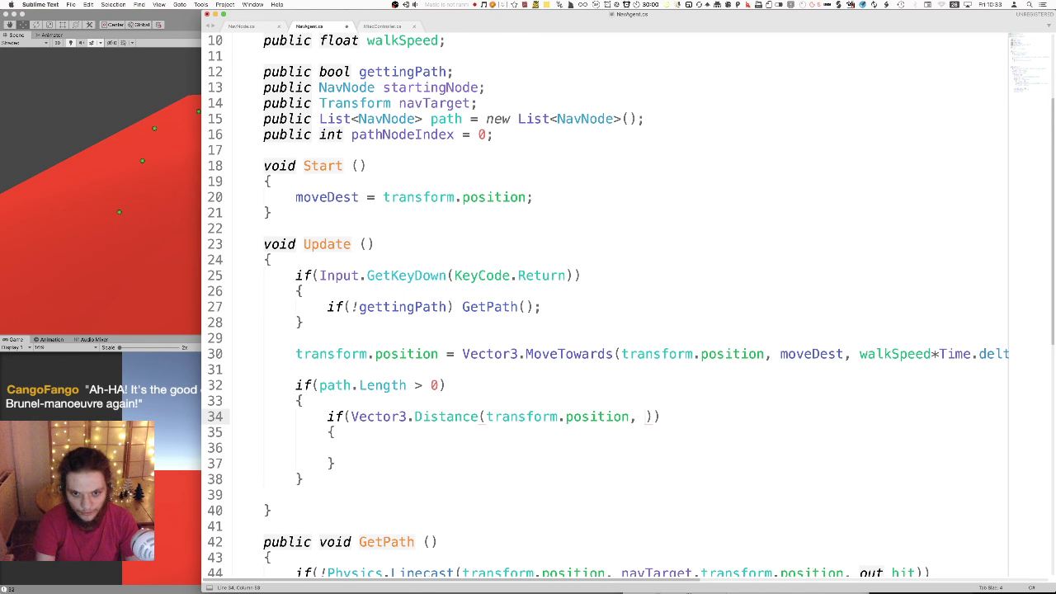
- Give the Vector3.Distance call path[pathNodeIndex] as its second argument
type("path[i")
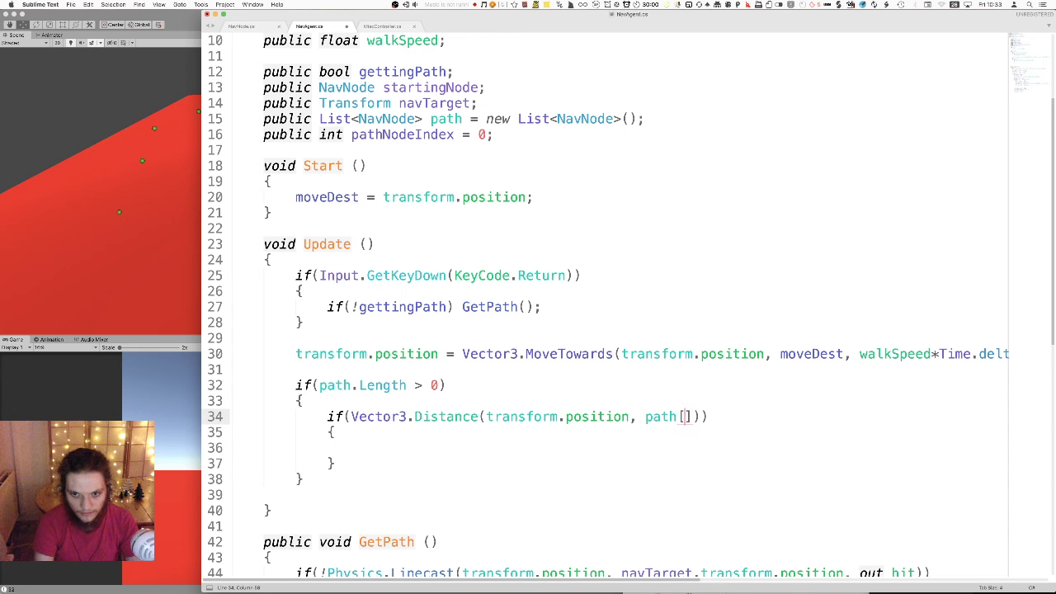
type("].")
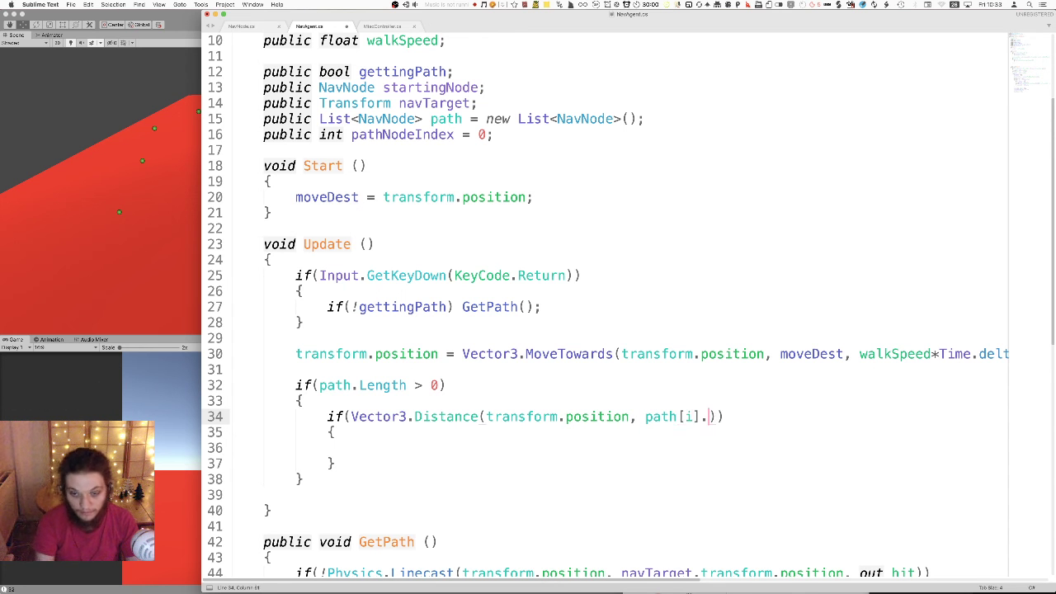
key("BackSpace")
key("BackSpace")
key("BackSpace")
type("[")
key("BackSpace")
type("[")
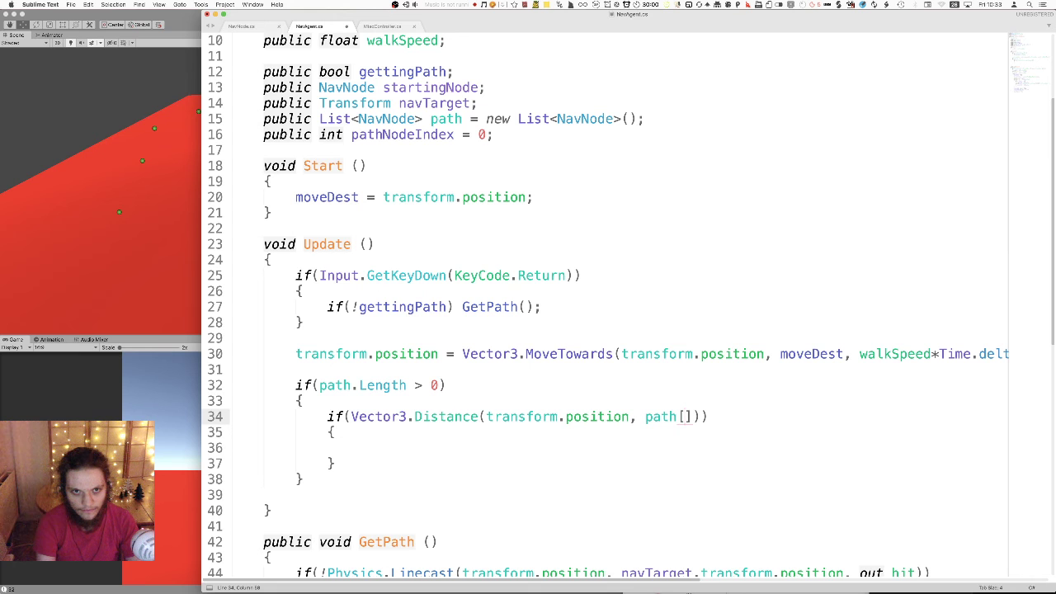
type("pa")
key("Down")
key("Return")
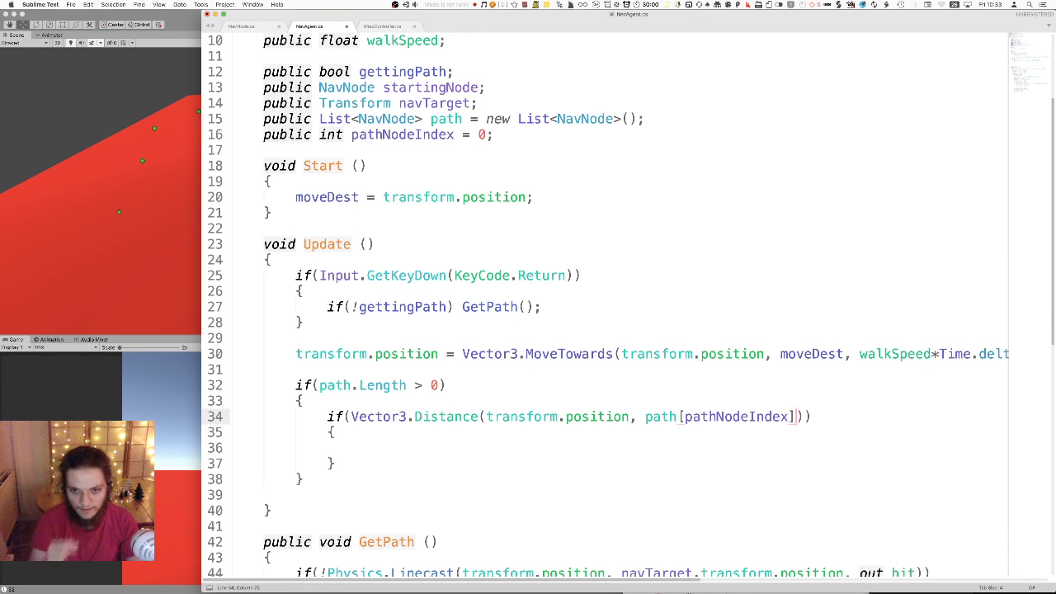
key("Right")
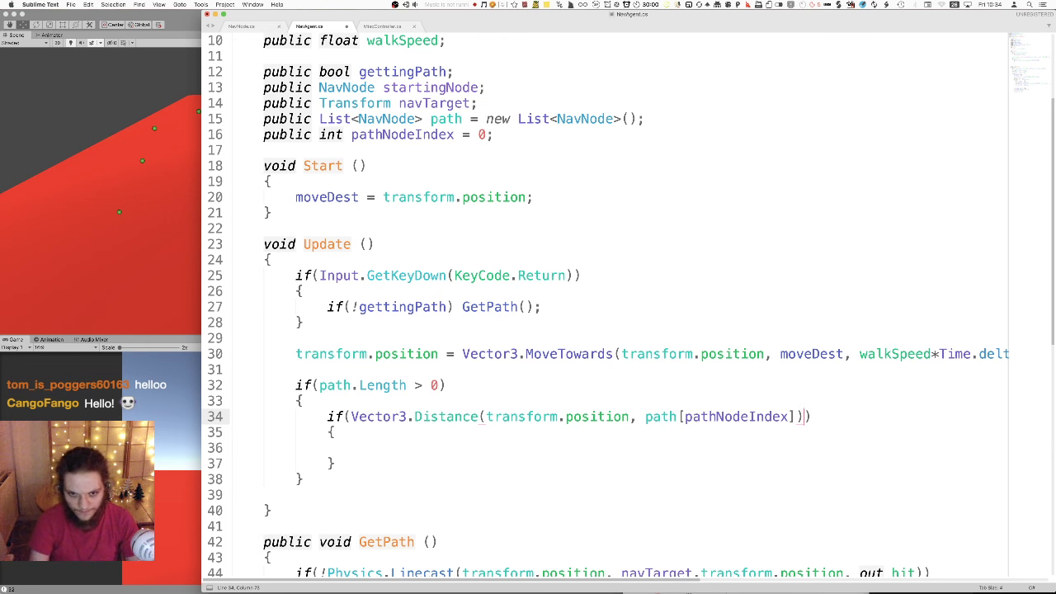
- Complete the distance condition by comparing the result with < .3f
type("<")
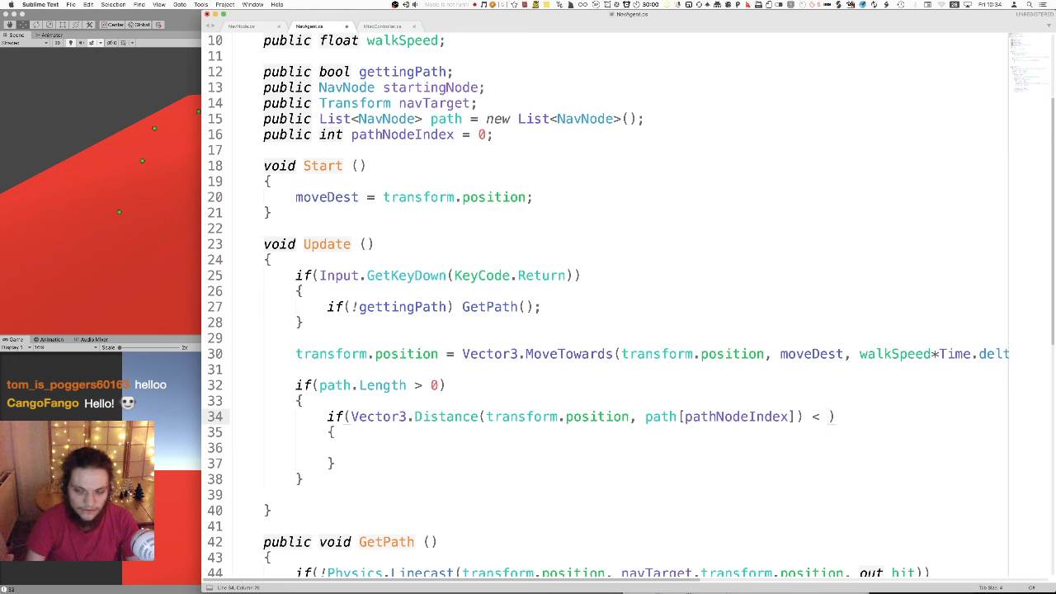
type(".3f")
left_click(233, 448)
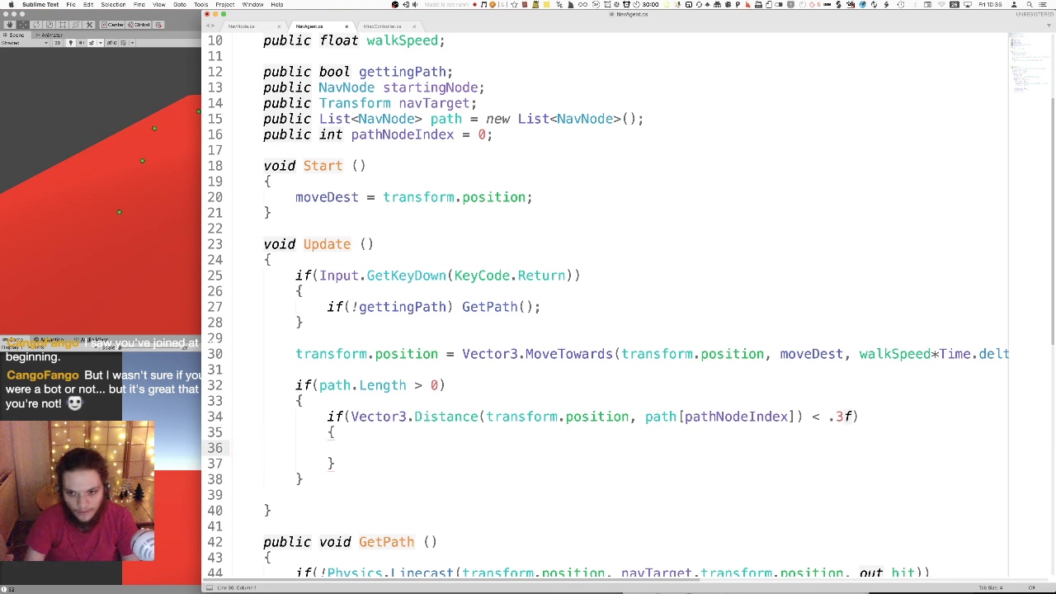
key("Down")
key("Down")
key("Up")
key("Up")
key("Up")
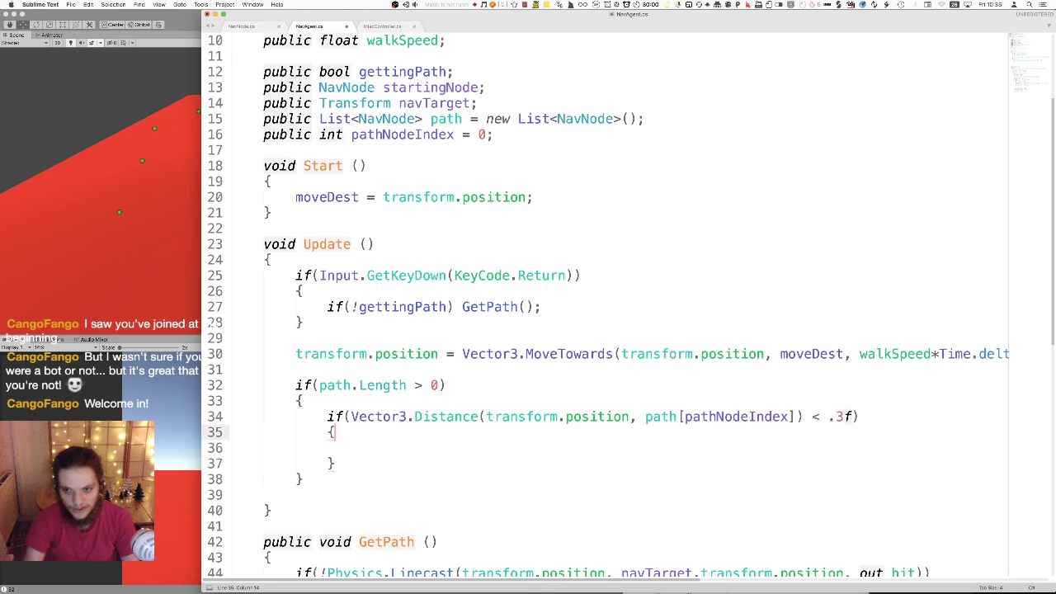
- Change the distance comparison operator to <=, save the script, and indent the empty line in the if body
left_click(818, 417)
type("=")
key("super+s")
key("Down")
key("Down")
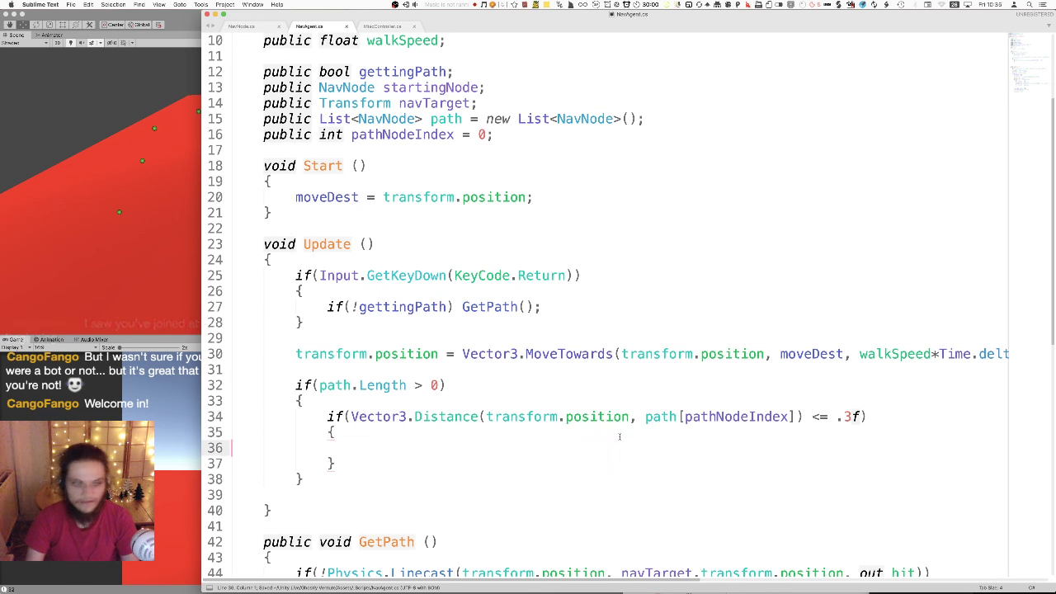
key("Tab")
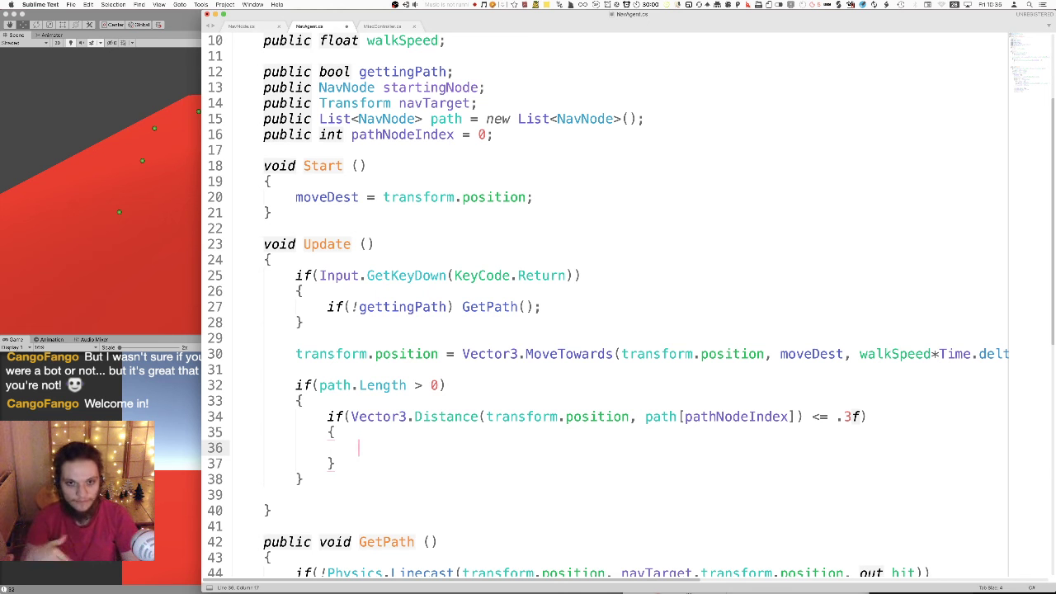
type("path")
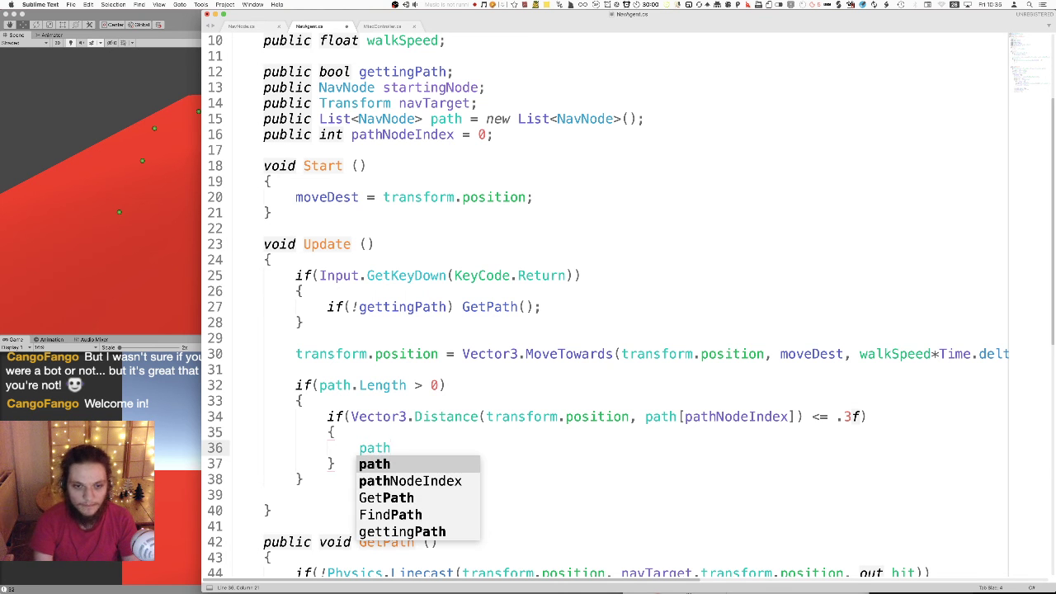
key("BackSpace")
key("BackSpace")
key("BackSpace")
key("BackSpace")
- Add another if block with an empty condition and body inside the distance check
type("if()")
key("Return")
type("{")
key("Return")
key("Up")
key("Up")
key("Left")
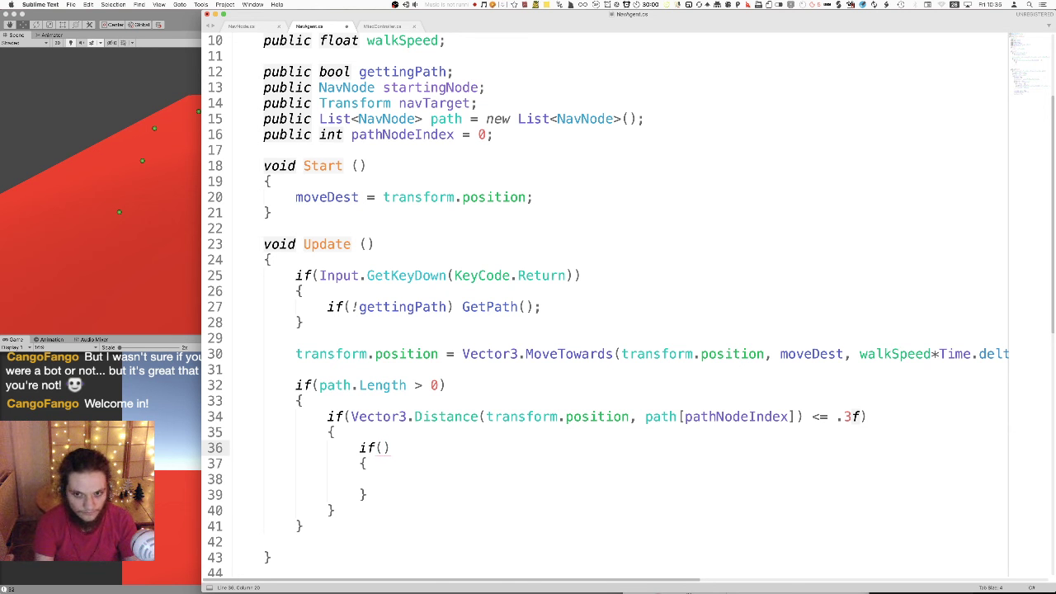
- Set the innermost if's condition to pathNodeIndex < path.Length
type("pth")
key("Down")
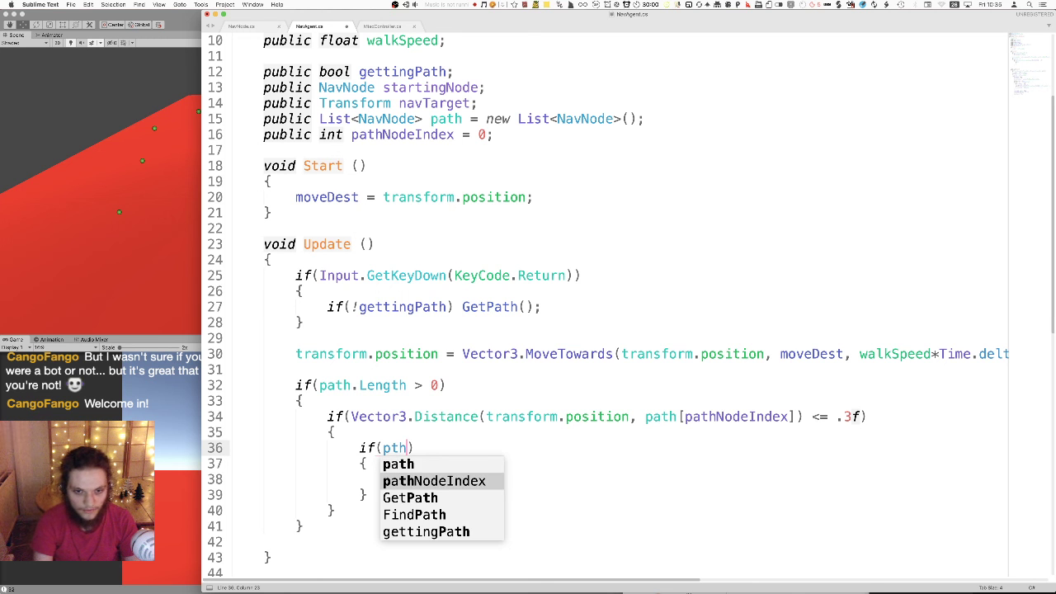
key("Return")
type("< ")
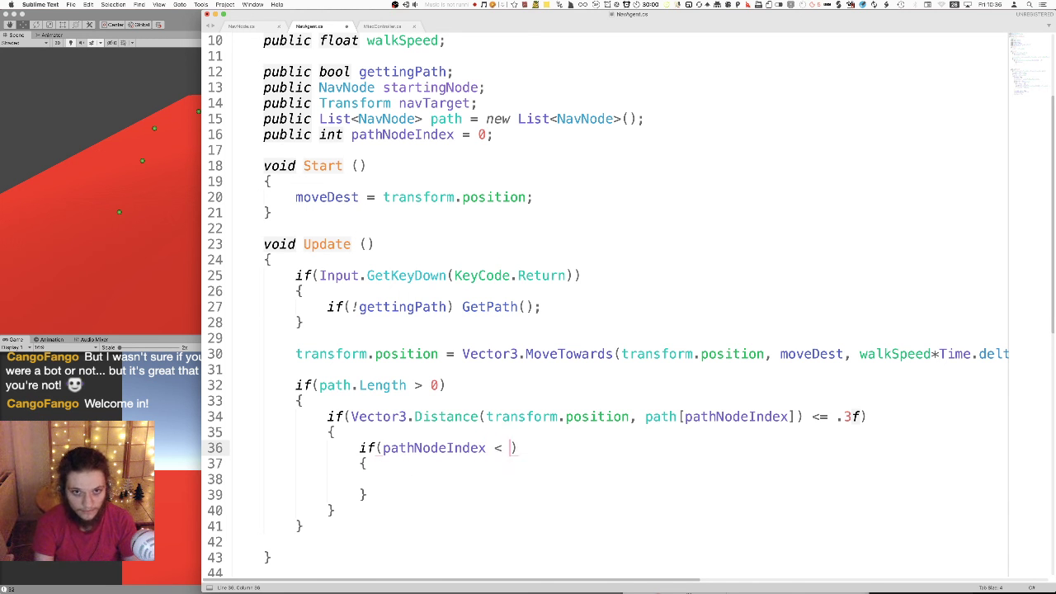
type("path")
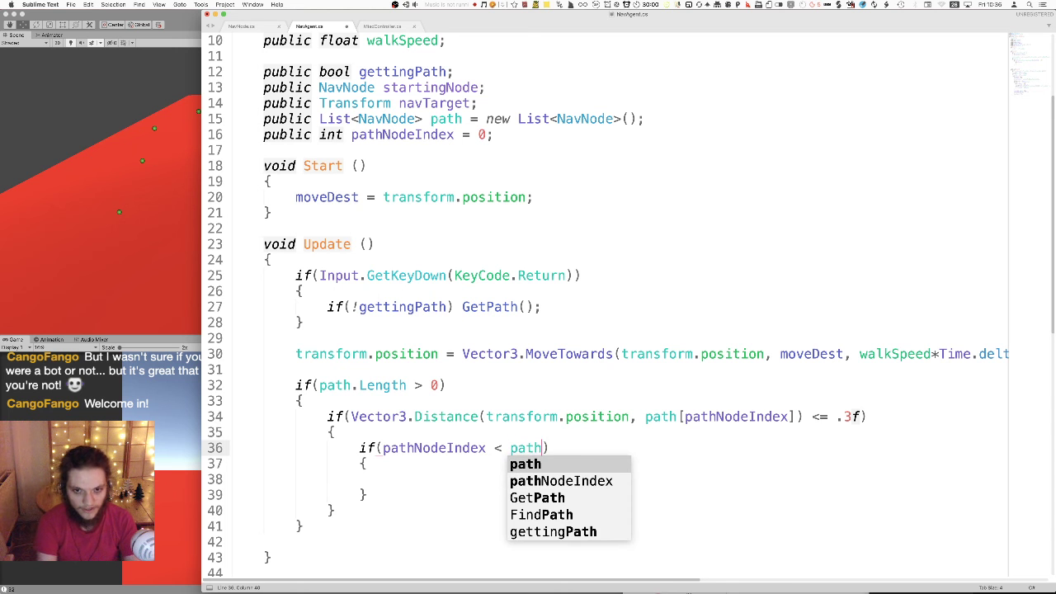
type(".L")
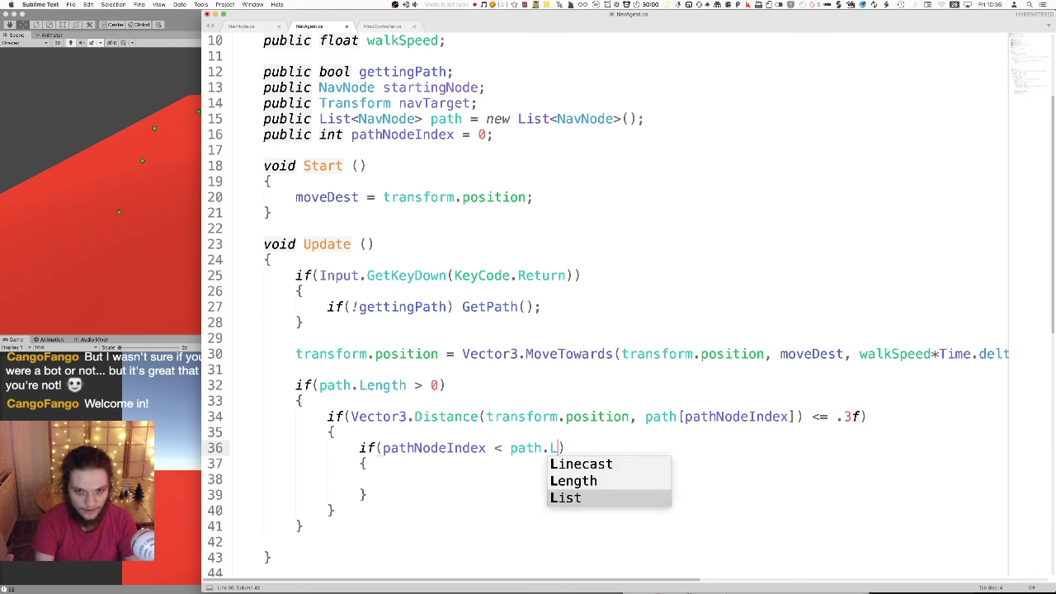
key("Up")
key("Down")
key("Down")
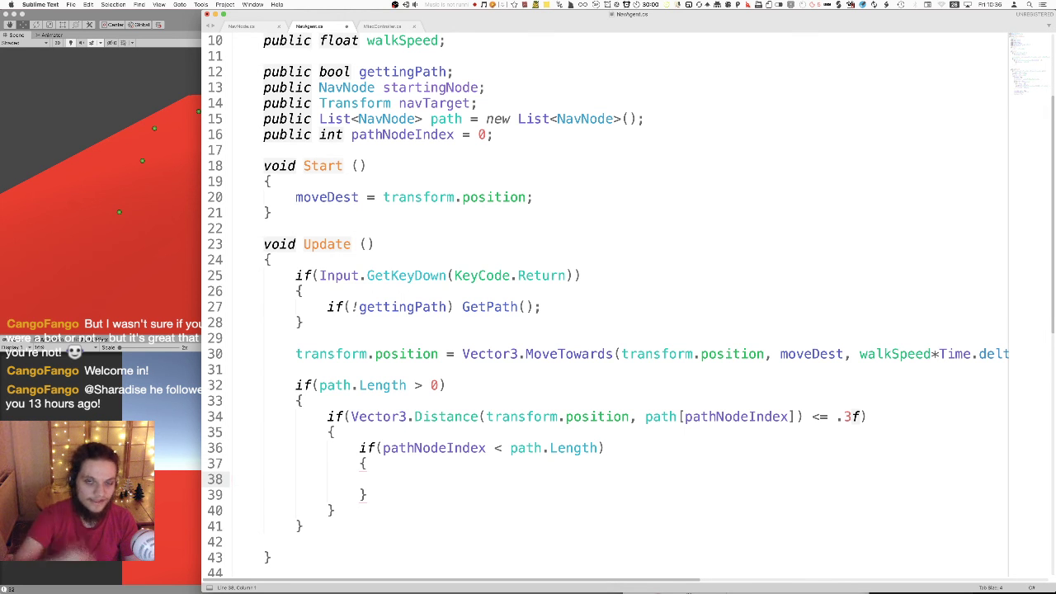
- Save the script and add pathNodeIndex++; in the body of the innermost if
key("super+s")
key("Tab")
type("p")
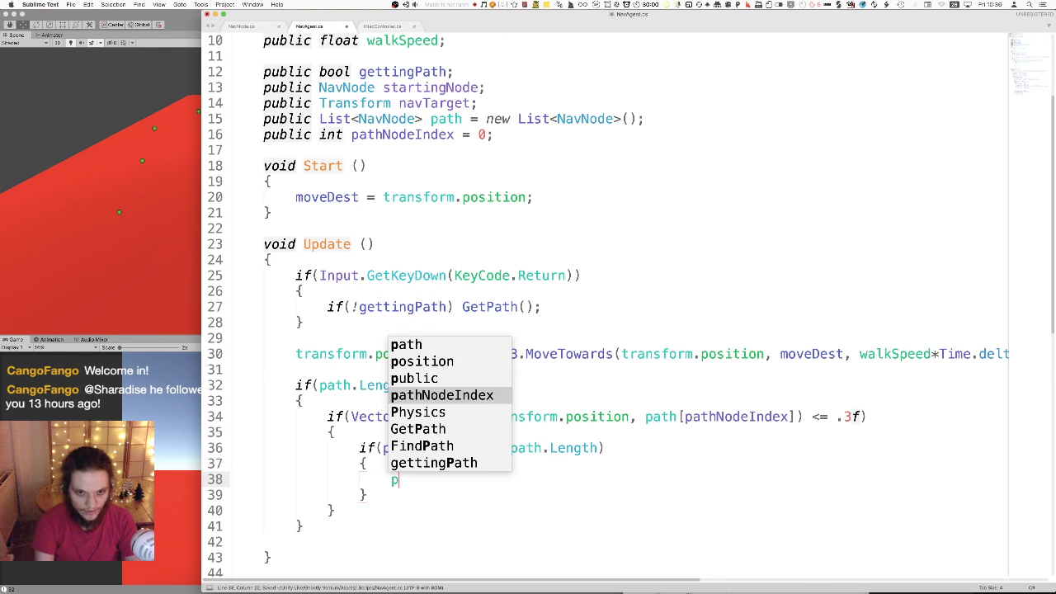
key("Tab")
type("++;")
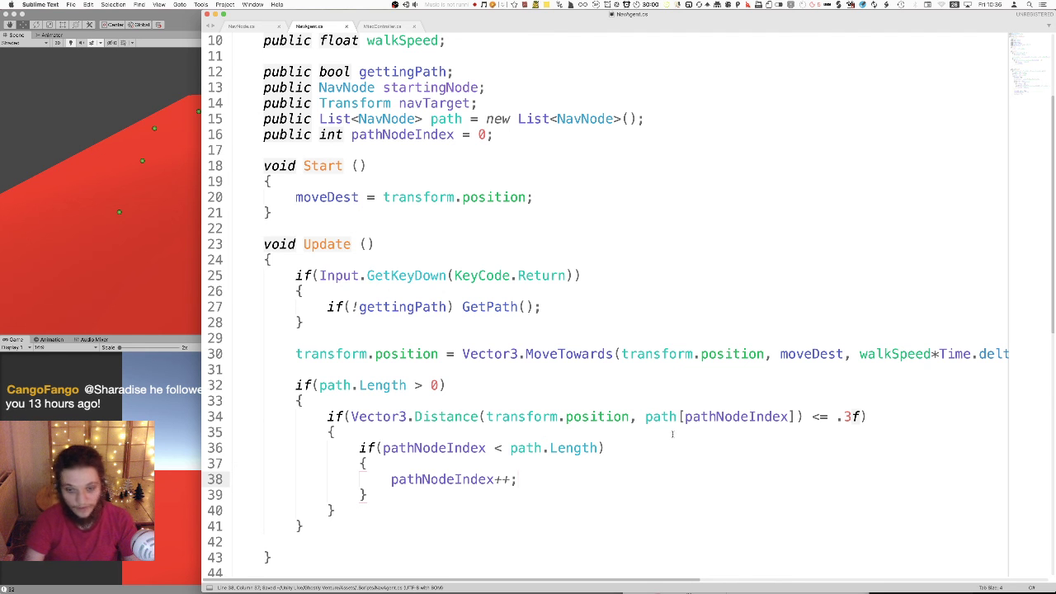
- Below the pathNodeIndex increment, assign path[pathNodeIndex].transform.position to moveDest
scroll(724, 479, "down", 3)
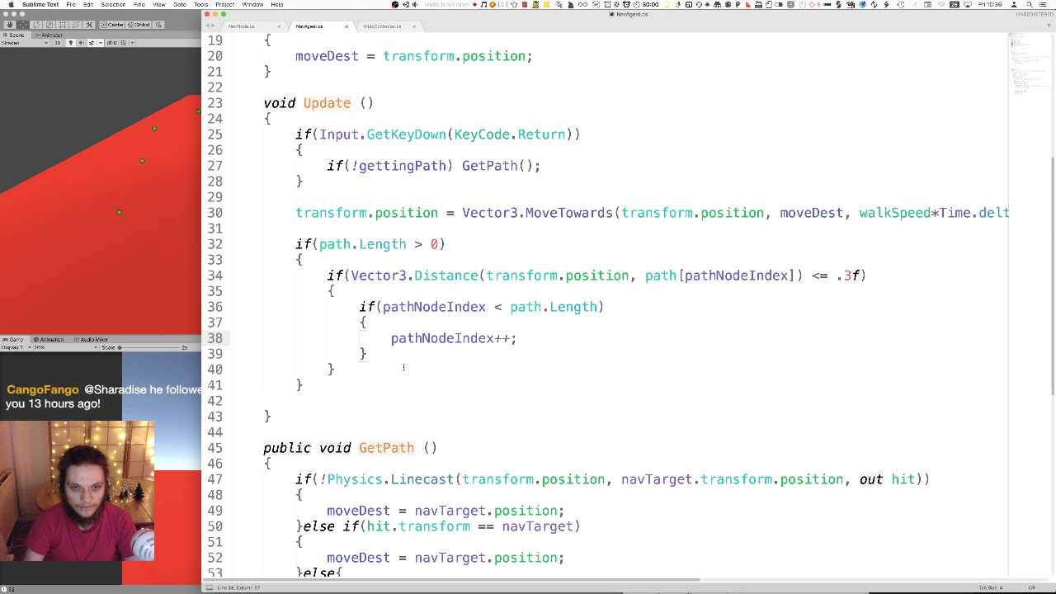
left_click(404, 369)
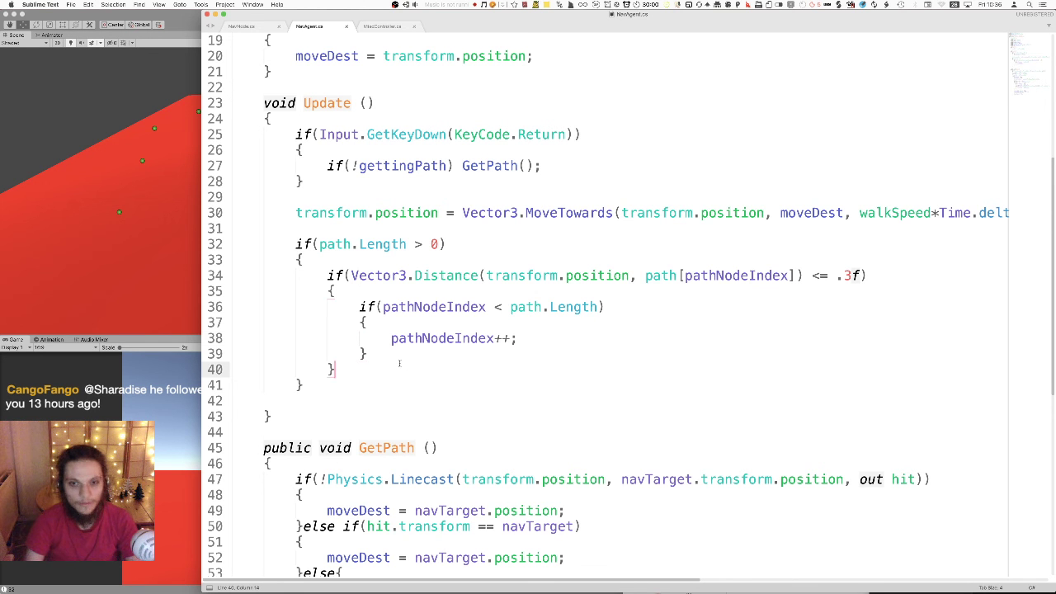
scroll(406, 388, "up", 2)
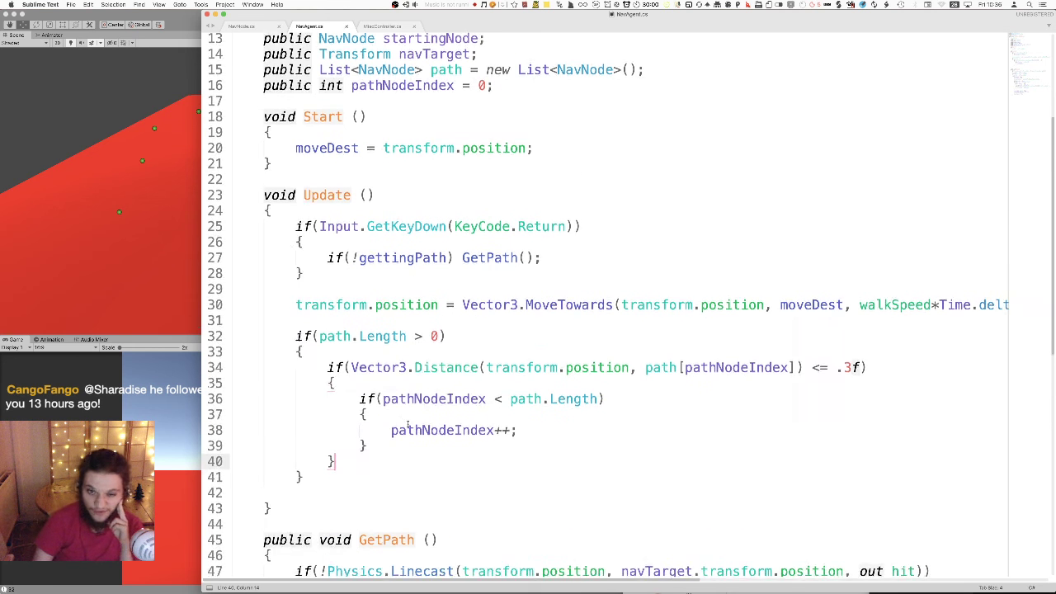
left_click(525, 424)
key("Return")
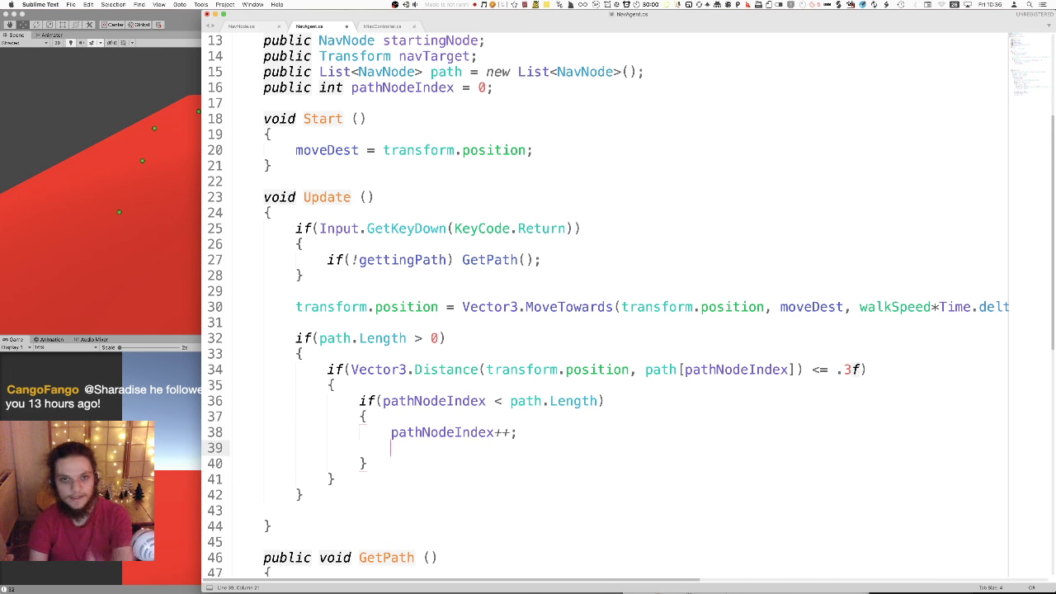
type("moveDest")
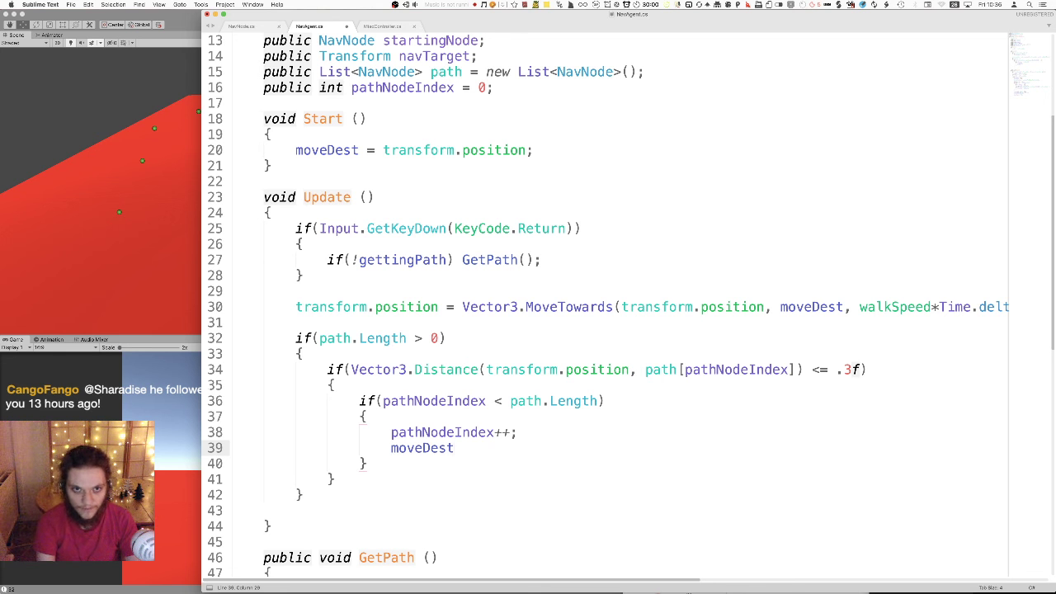
scroll(541, 370, "up", 3)
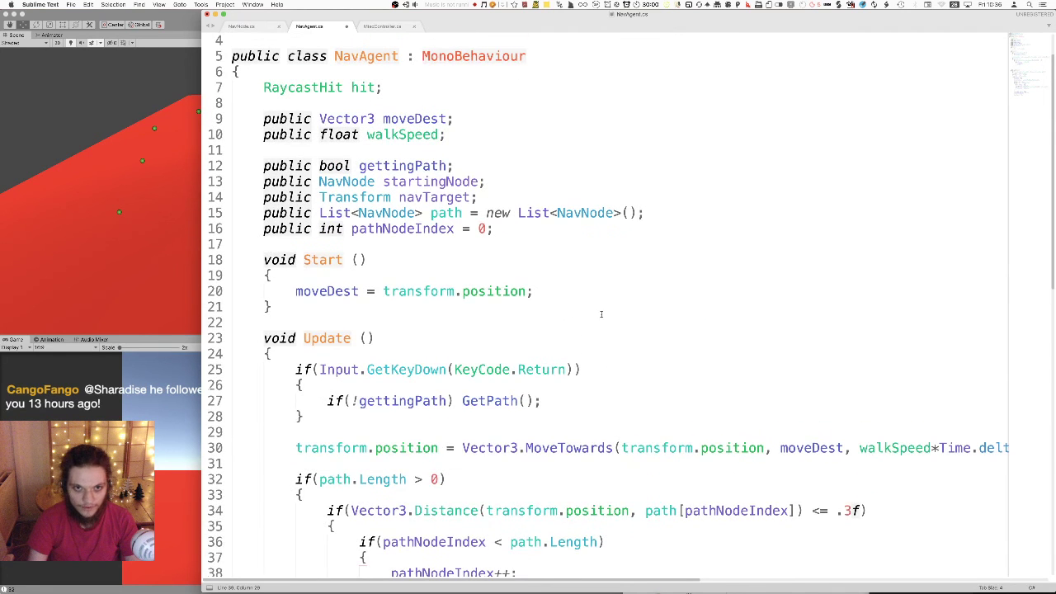
scroll(606, 346, "down", 4)
scroll(610, 392, "up", 1)
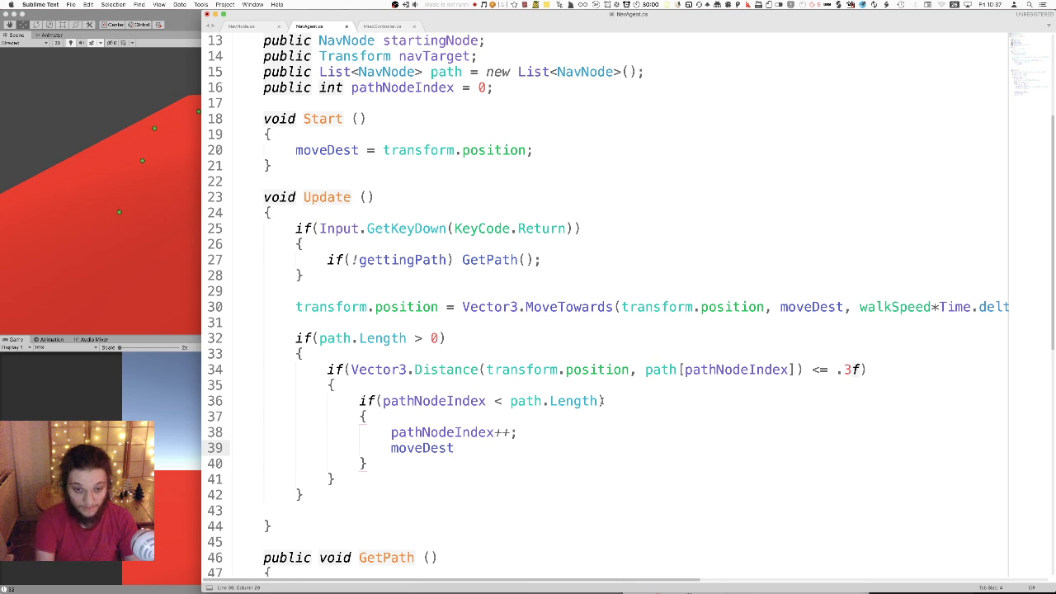
type("= ")
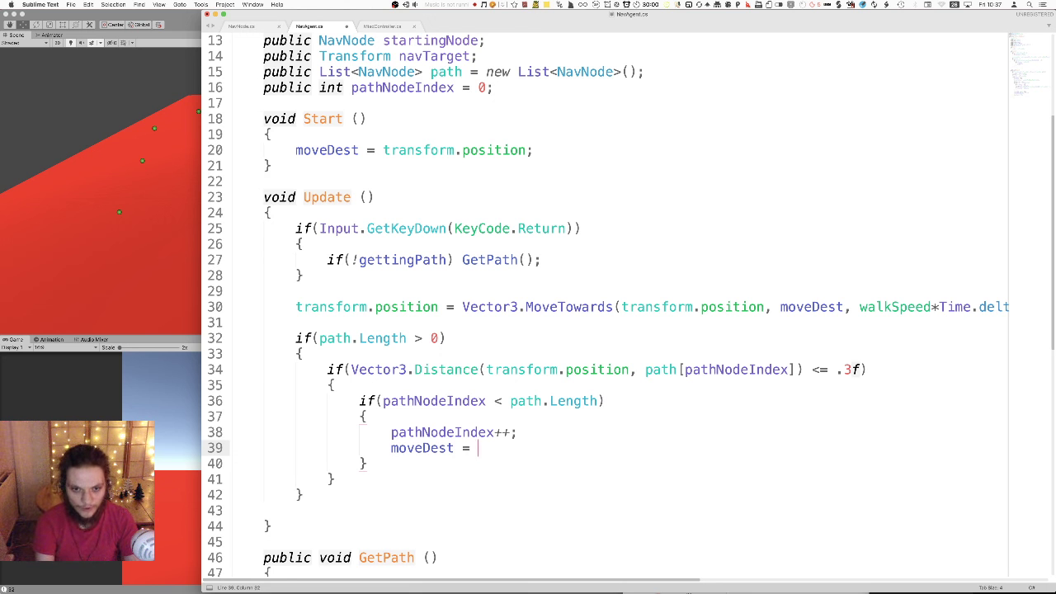
type("path[")
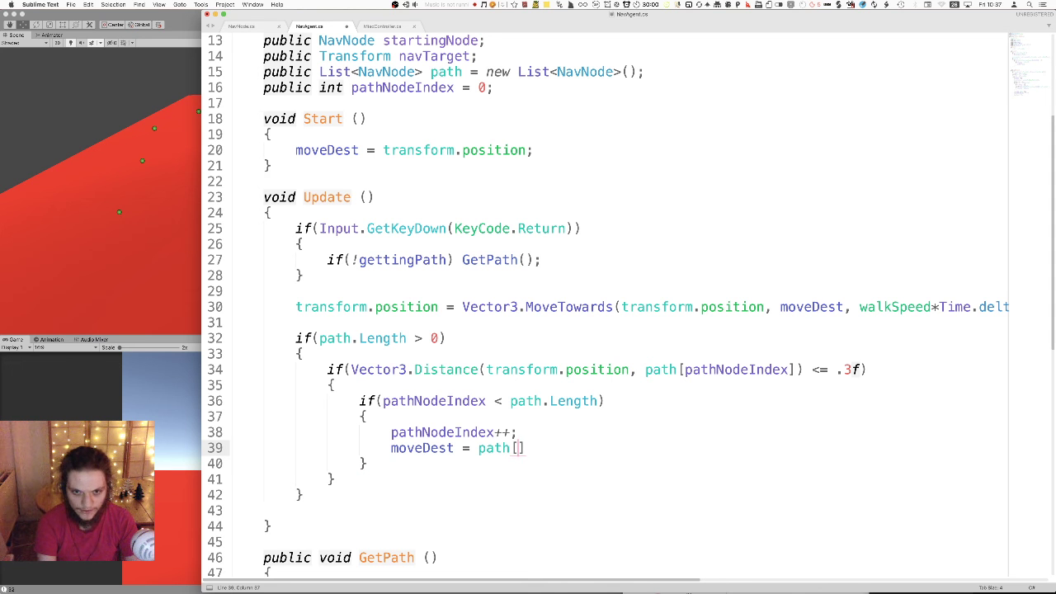
type("pathNodeIndex")
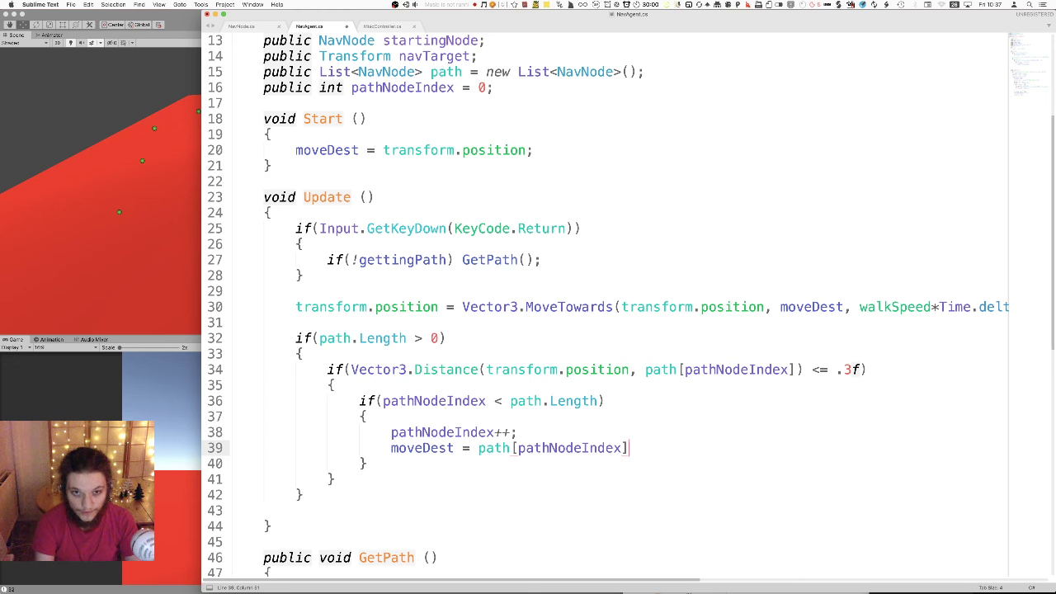
type(".transform.position;")
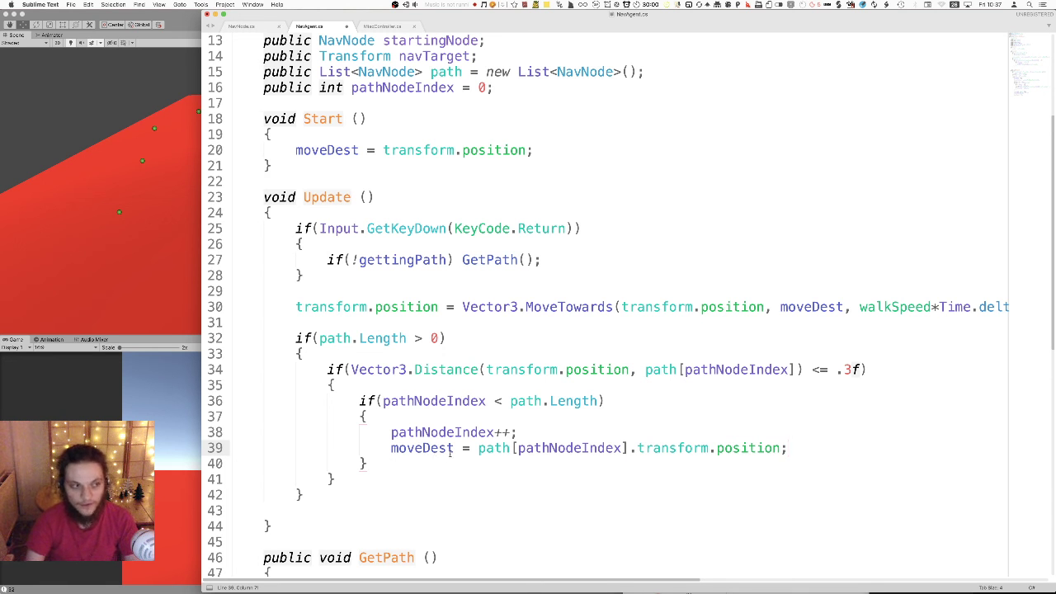
left_click_drag(355, 479, 275, 392)
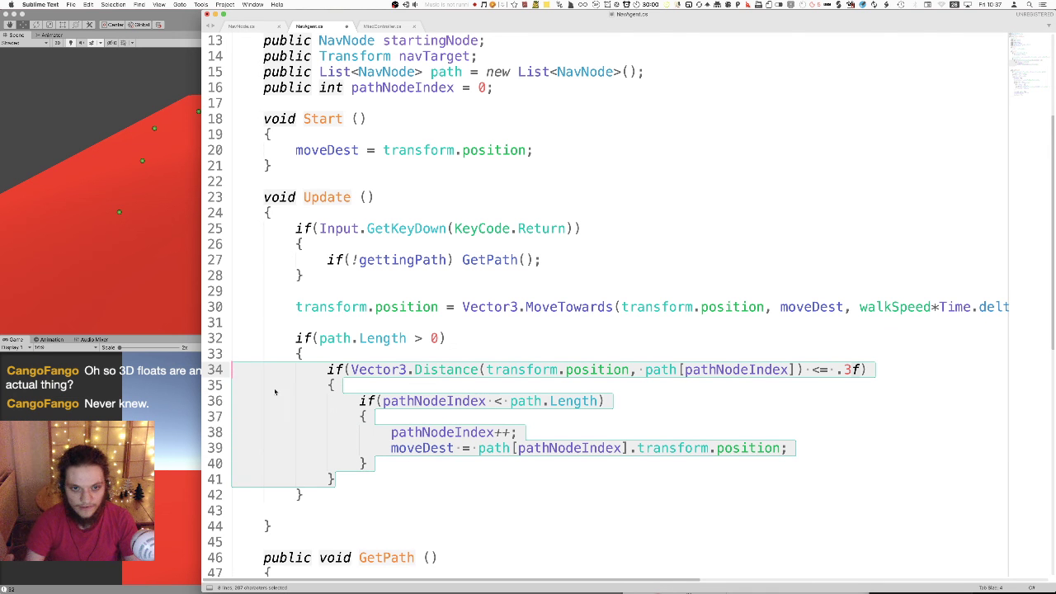
left_click(354, 472)
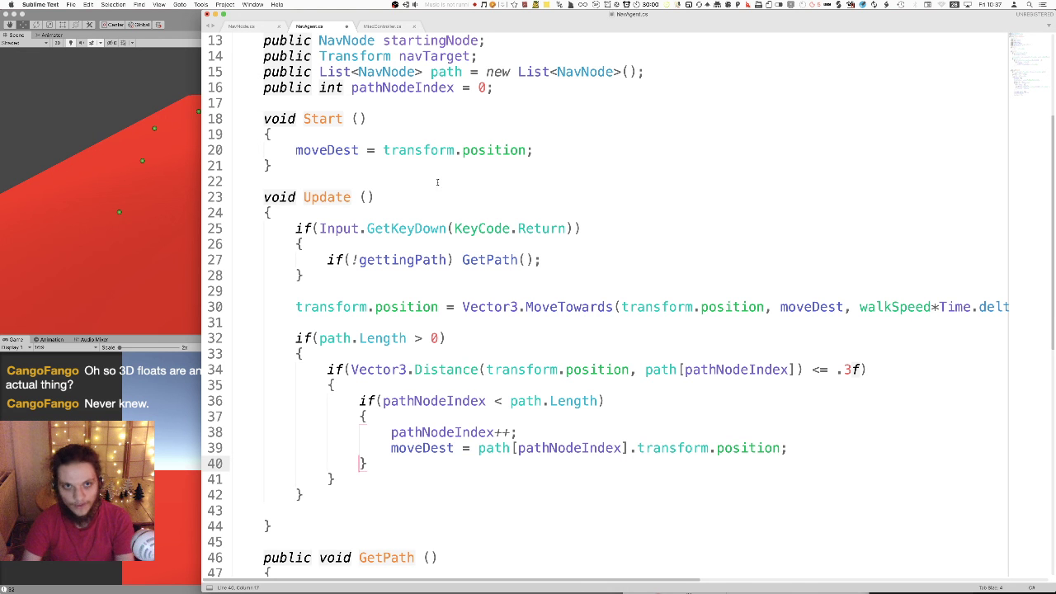
- Save the NavAgent script and read through the GetPath method, from its line-of-sight checks to the closest-node loop and FindPath call
key("super+s")
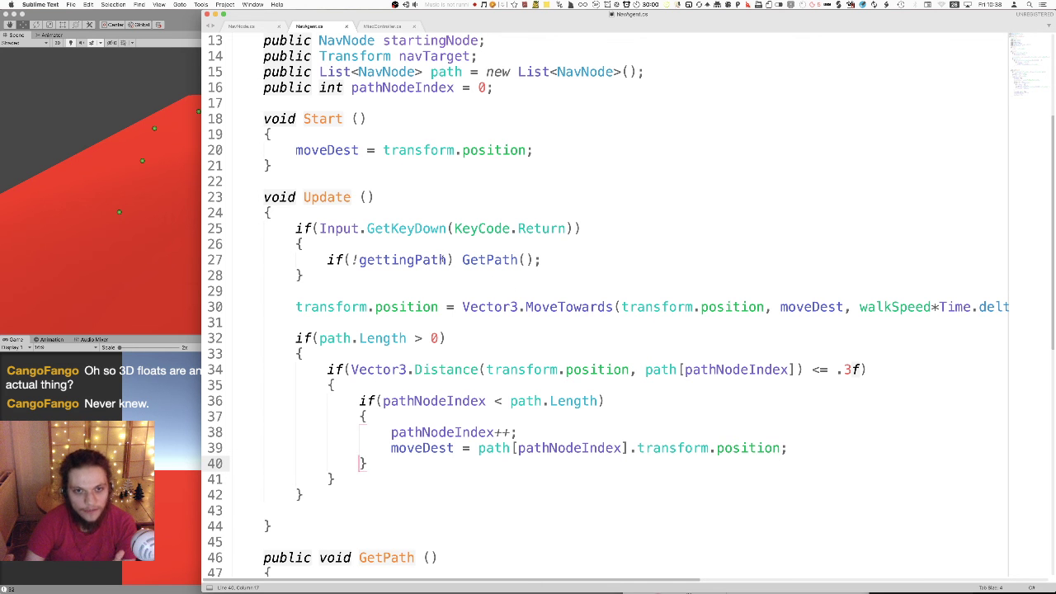
scroll(445, 259, "down", 5)
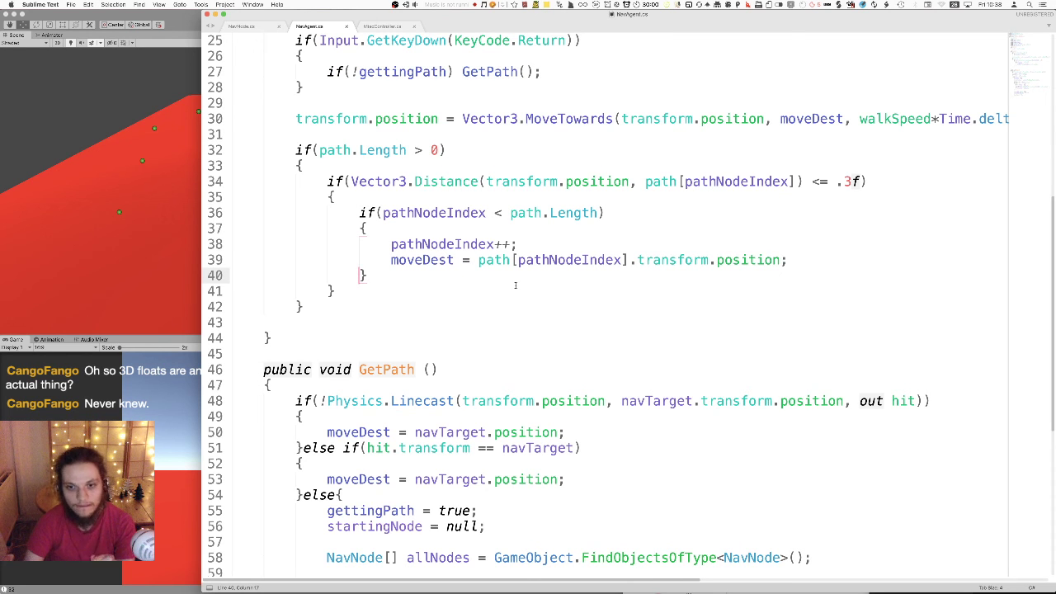
scroll(515, 286, "down", 6)
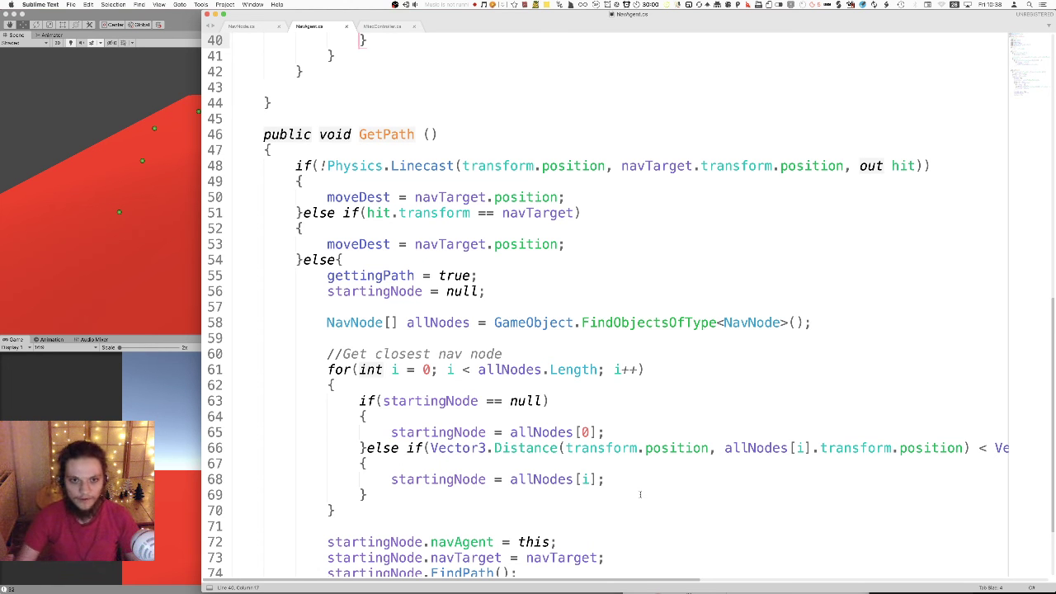
scroll(571, 401, "down", 3)
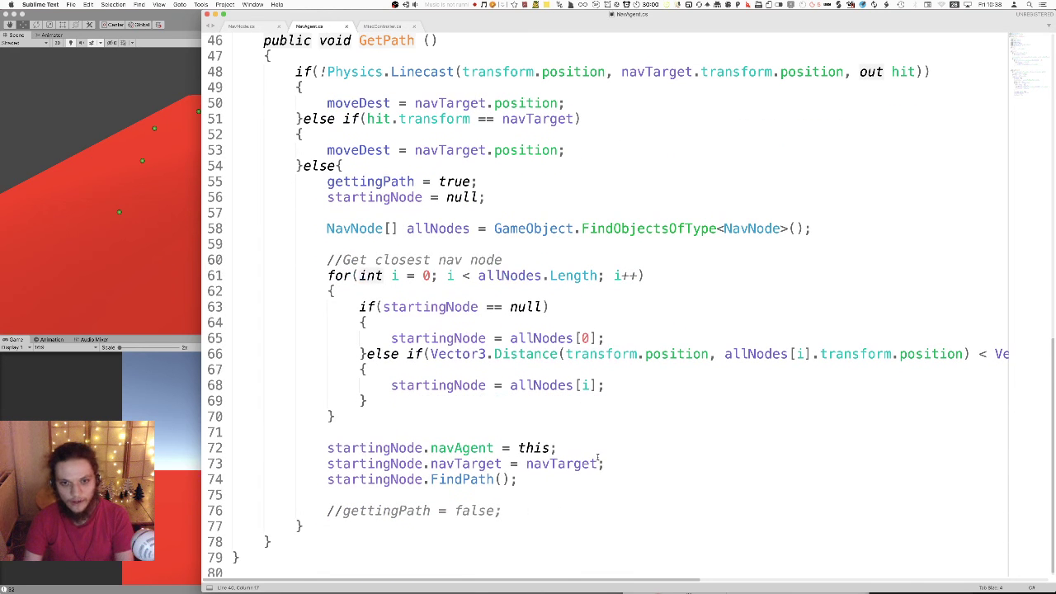
scroll(602, 463, "up", 1)
scroll(612, 467, "down", 1)
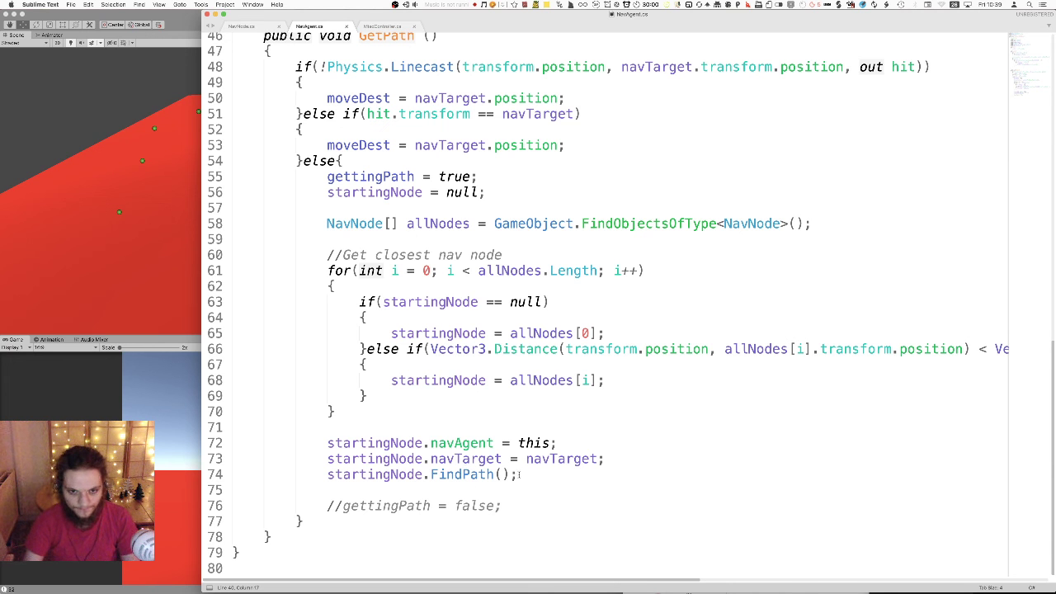
scroll(324, 318, "up", 3)
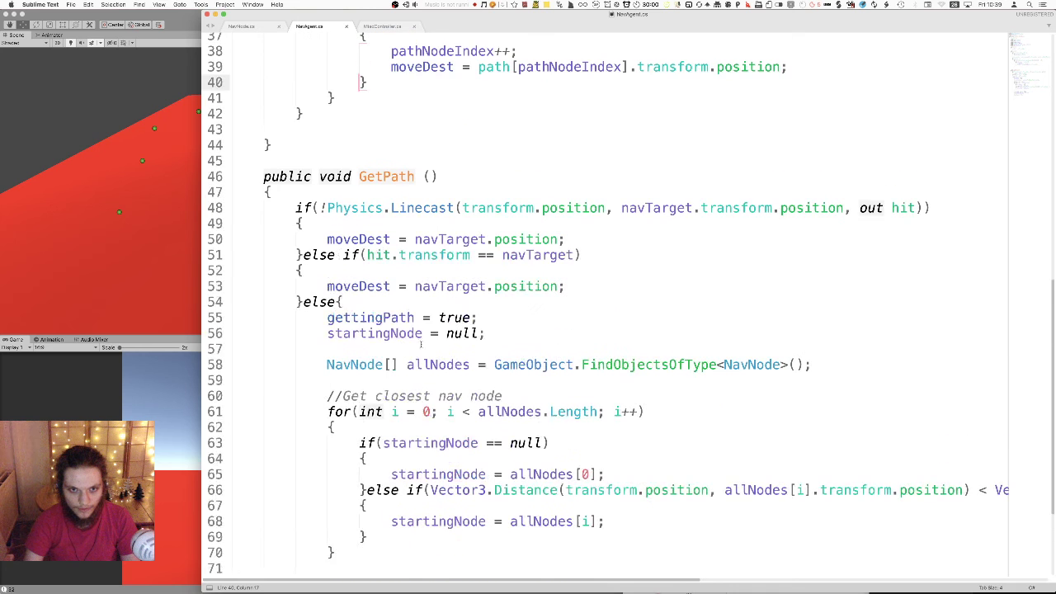
scroll(324, 239, "up", 2)
mouse_move(362, 272)
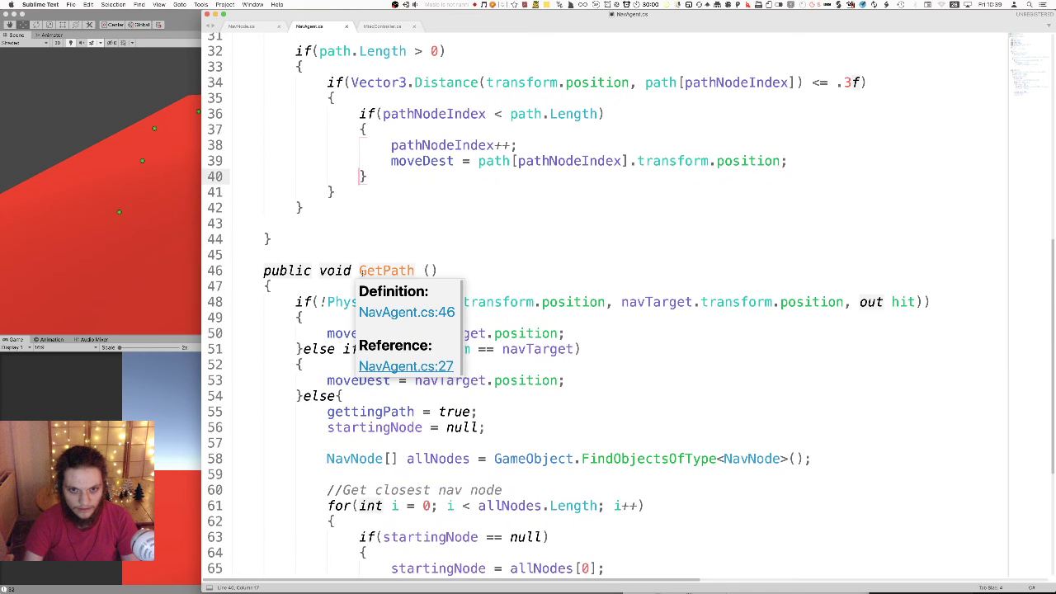
scroll(436, 252, "down", 5)
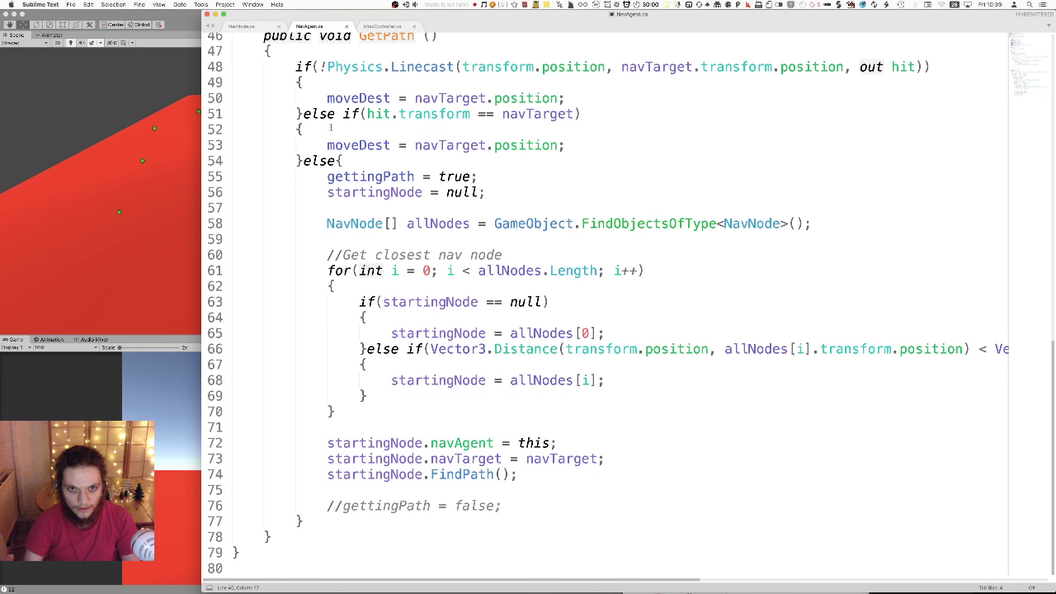
scroll(331, 128, "up", 1)
left_click_drag(276, 113, 485, 240)
left_click(322, 304)
left_click_drag(323, 302, 335, 459)
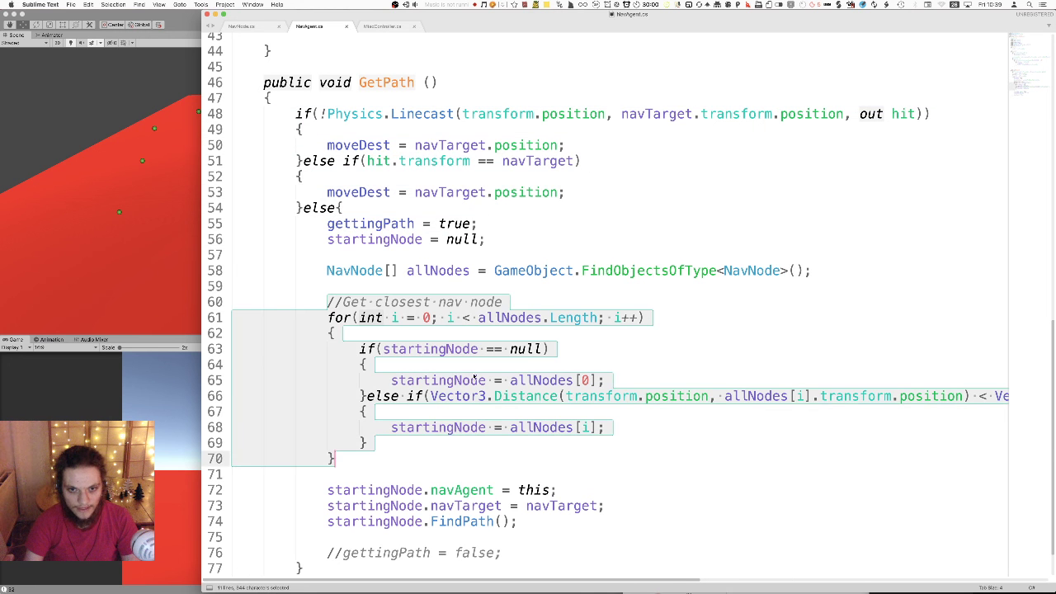
- Rewrite "nav node" in capitals as "NAV NODE" in the comment above GetPath's for loop
double_click(450, 302)
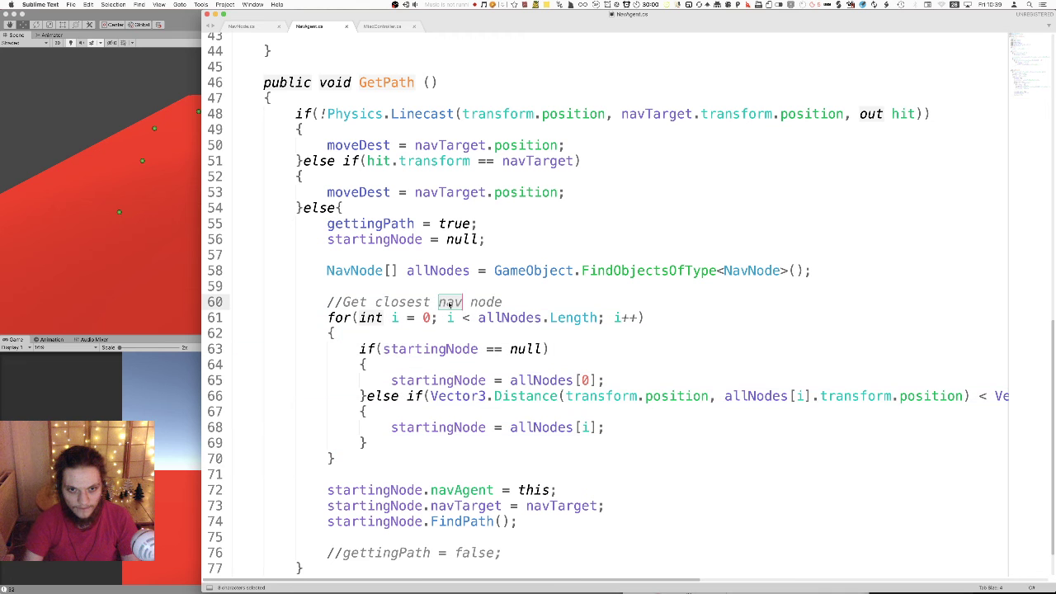
type("NAV")
key("Delete")
key("Delete")
key("Delete")
key("Delete")
key("Delete")
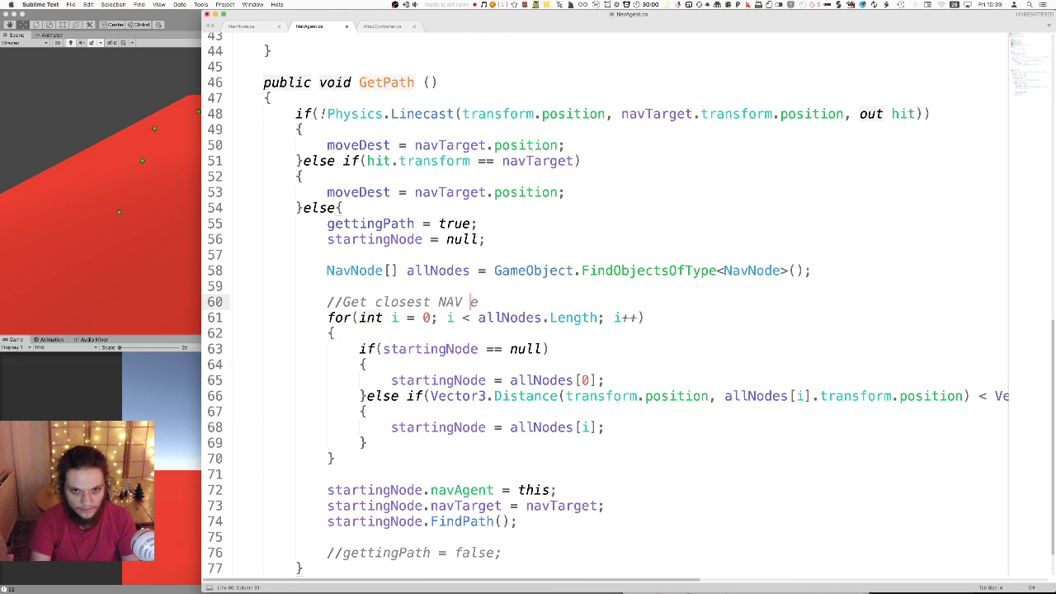
type("NODE")
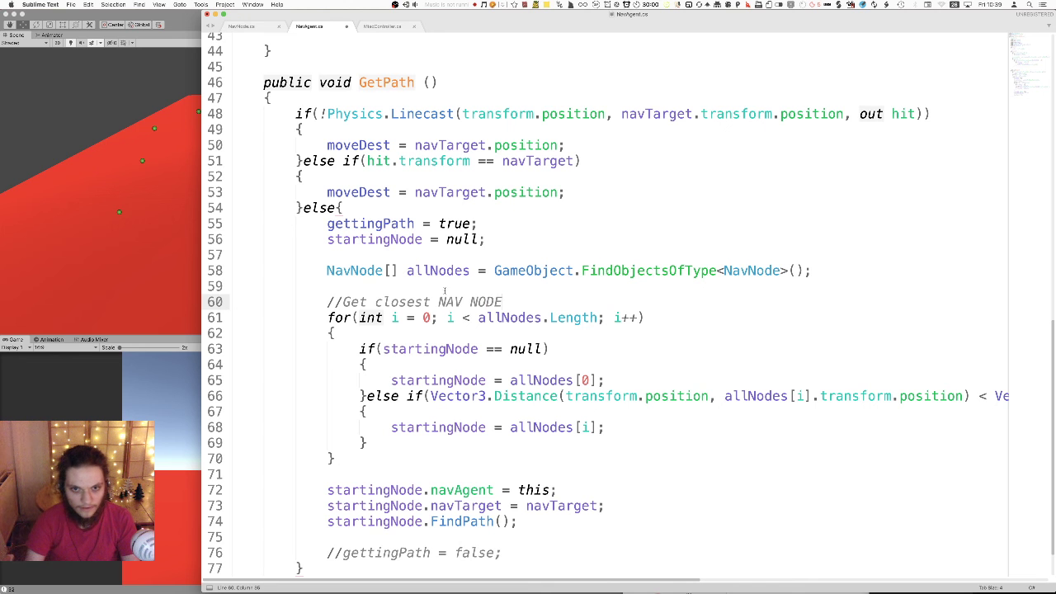
key("BackSpace")
key("BackSpace")
key("BackSpace")
key("BackSpace")
type("NODE")
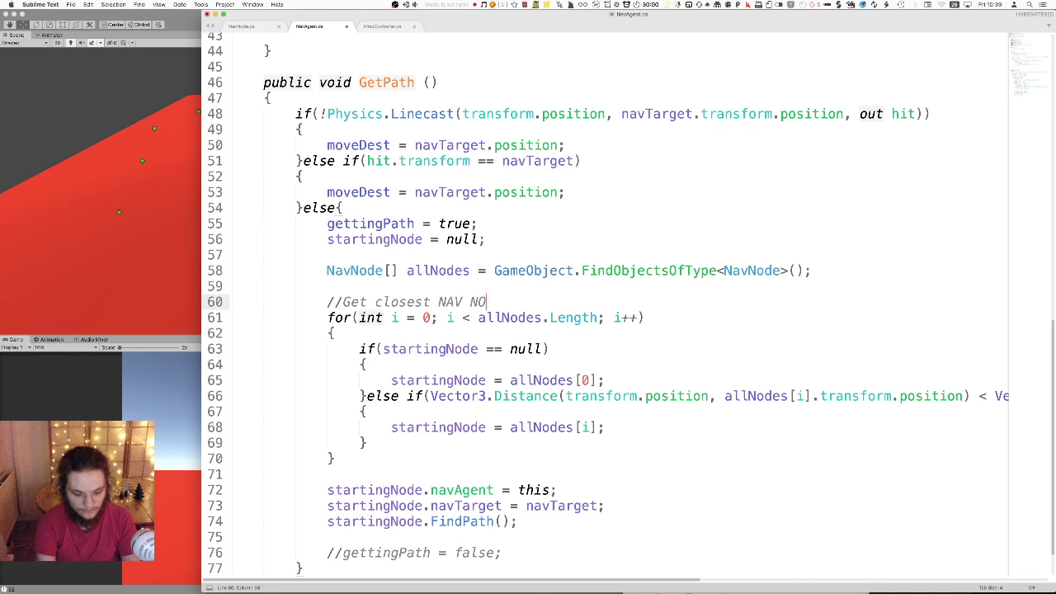
- Expand "NAV" to "NAVIGATION" in the closest-node comment
key("Left")
key("Left")
key("Left")
key("Left")
key("Left")
type("IGATION")
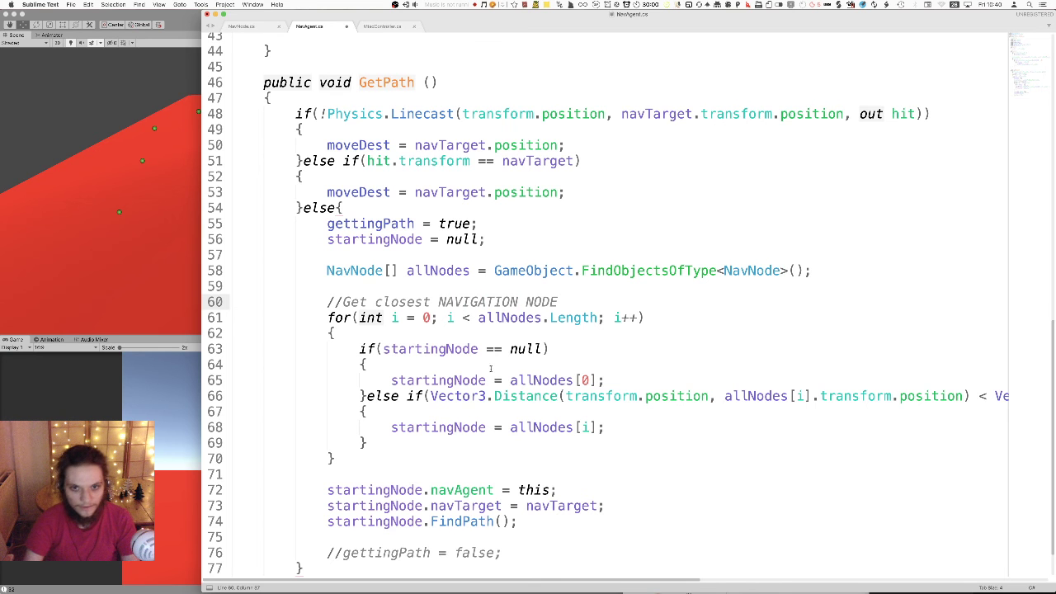
- Add moveDest = startingNode.transform.position; directly below startingNode.FindPath(); in GetPath and save the script
scroll(490, 368, "down", 3)
left_click(475, 411)
left_click(473, 429)
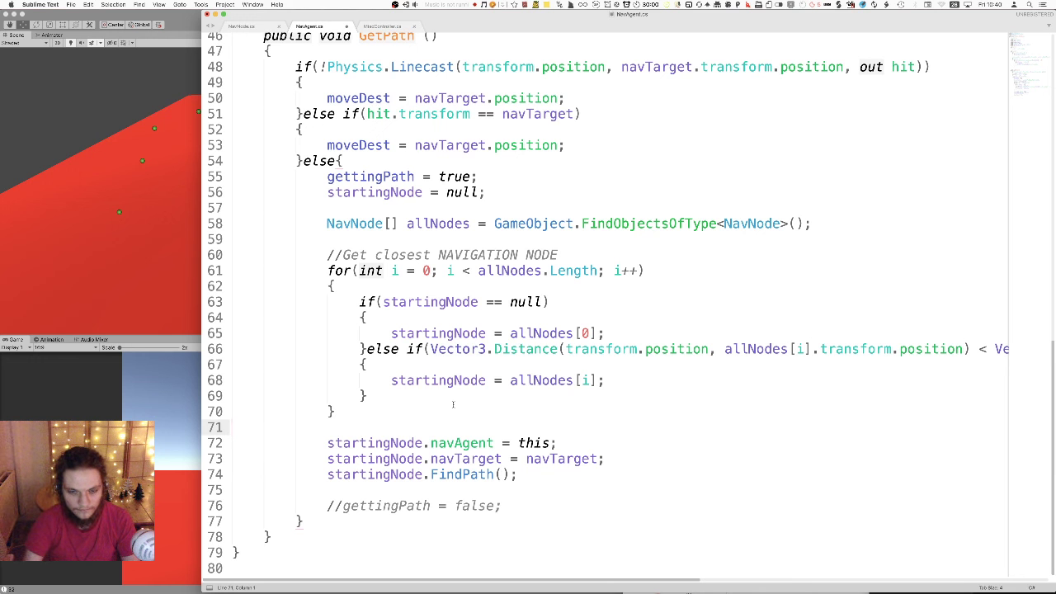
left_click_drag(520, 474, 225, 440)
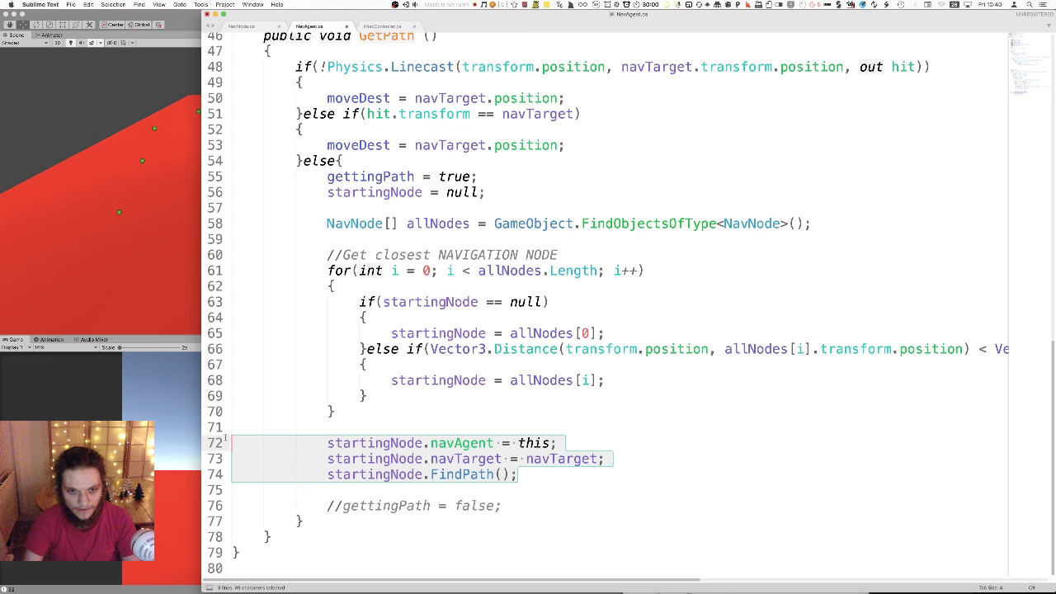
left_click(524, 472)
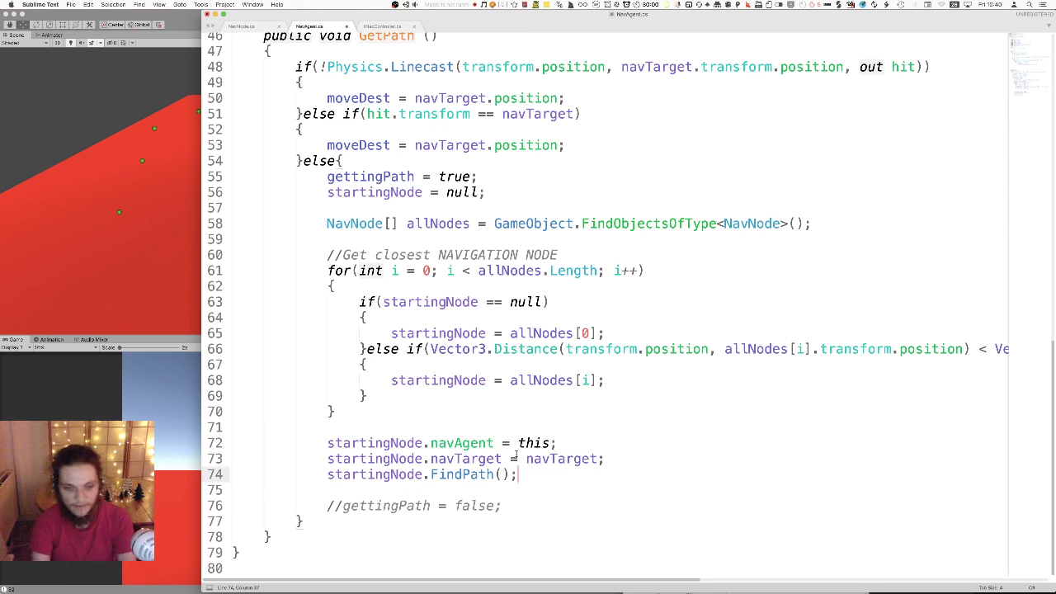
key("Return")
type("move")
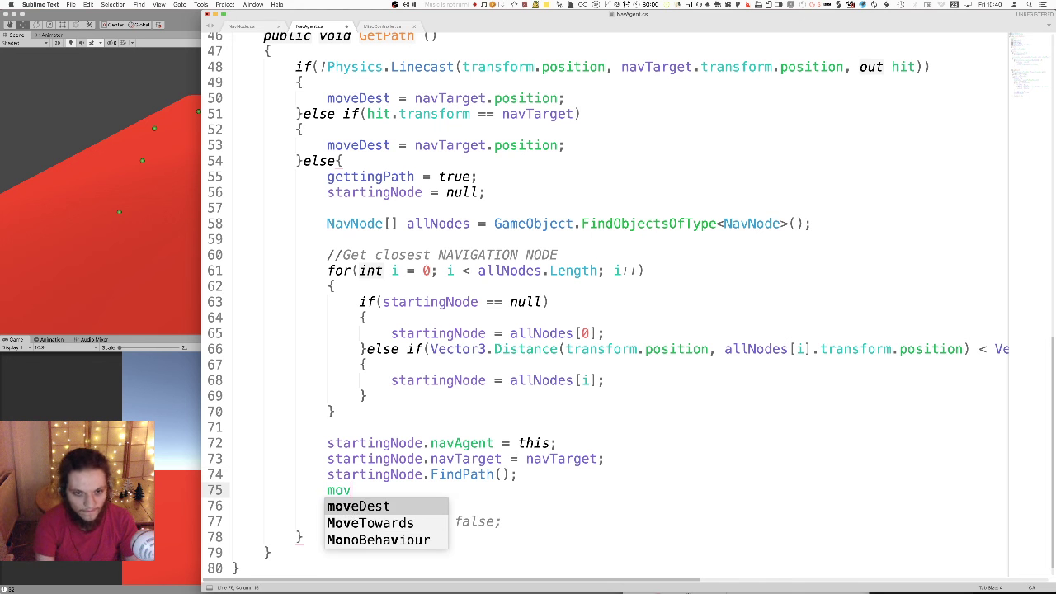
key("Tab")
type("= st")
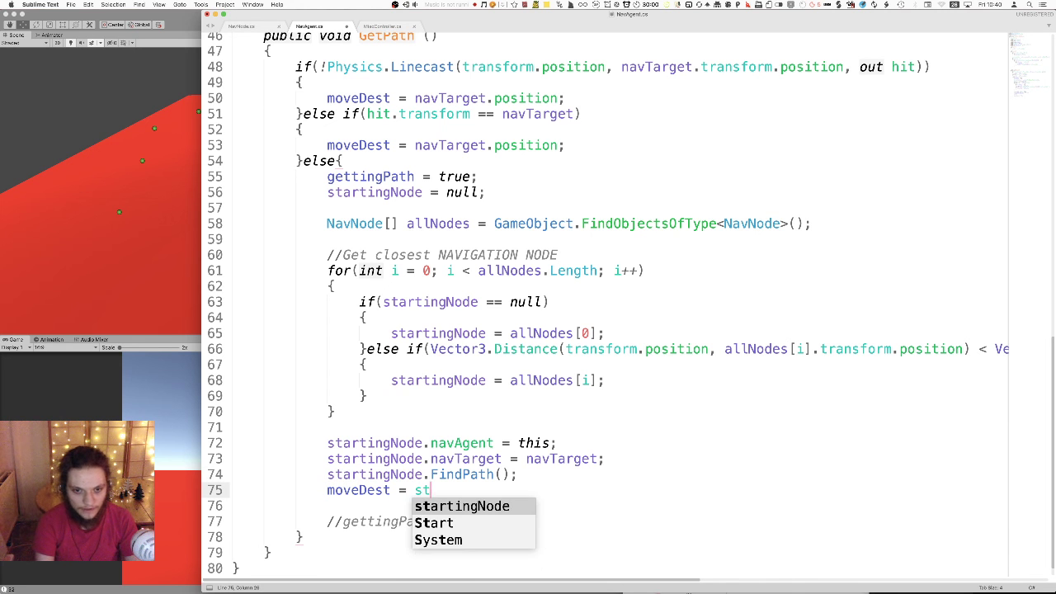
key("Tab")
type(".tra")
key("Tab")
type(".po")
key("Tab")
type(";")
key("super+s")
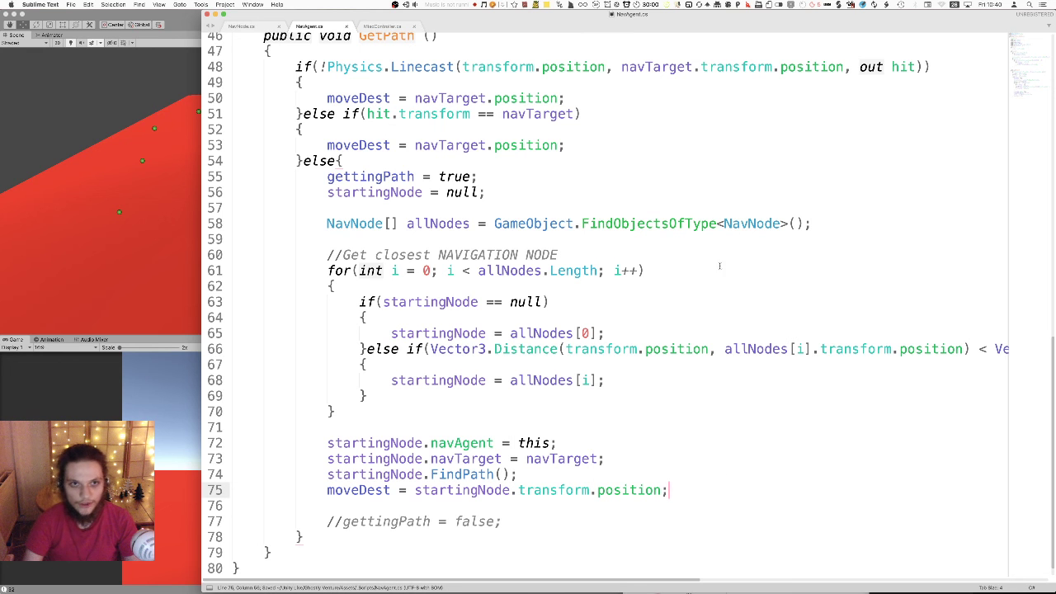
- Remove the blank line before the closing brace of the Update method and save the script
scroll(500, 437, "up", 10)
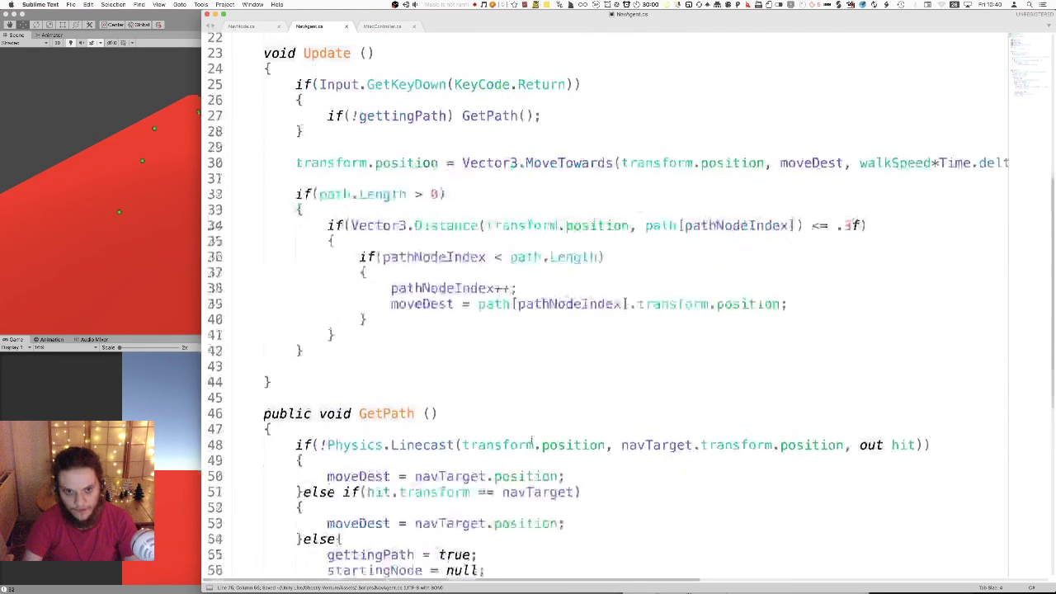
left_click(415, 451)
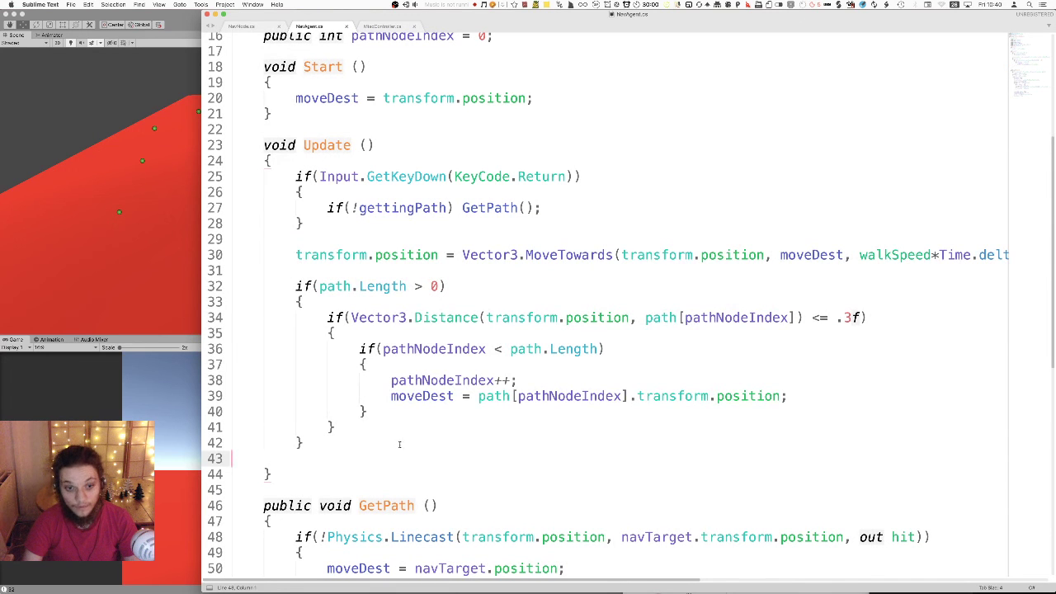
left_click_drag(400, 445, 235, 256)
left_click(297, 450)
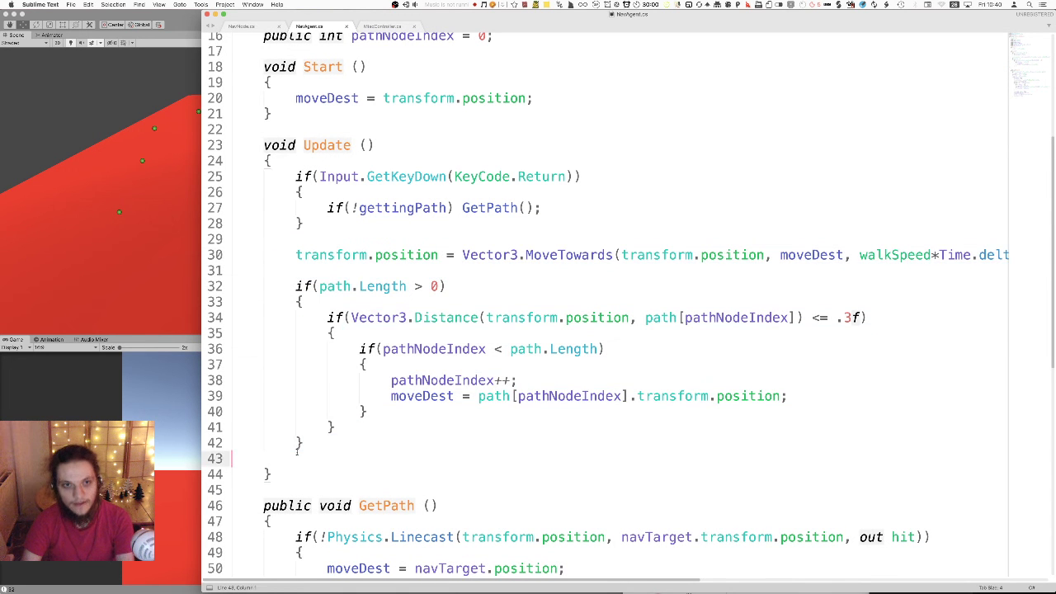
key("BackSpace")
left_click_drag(297, 450, 235, 297)
left_click(455, 396)
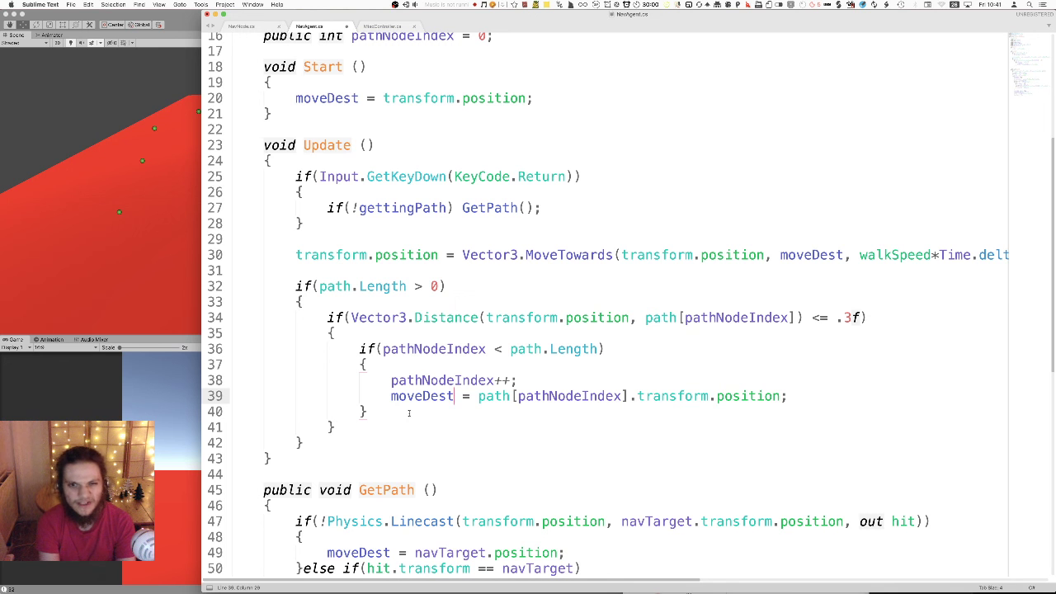
key("super+s")
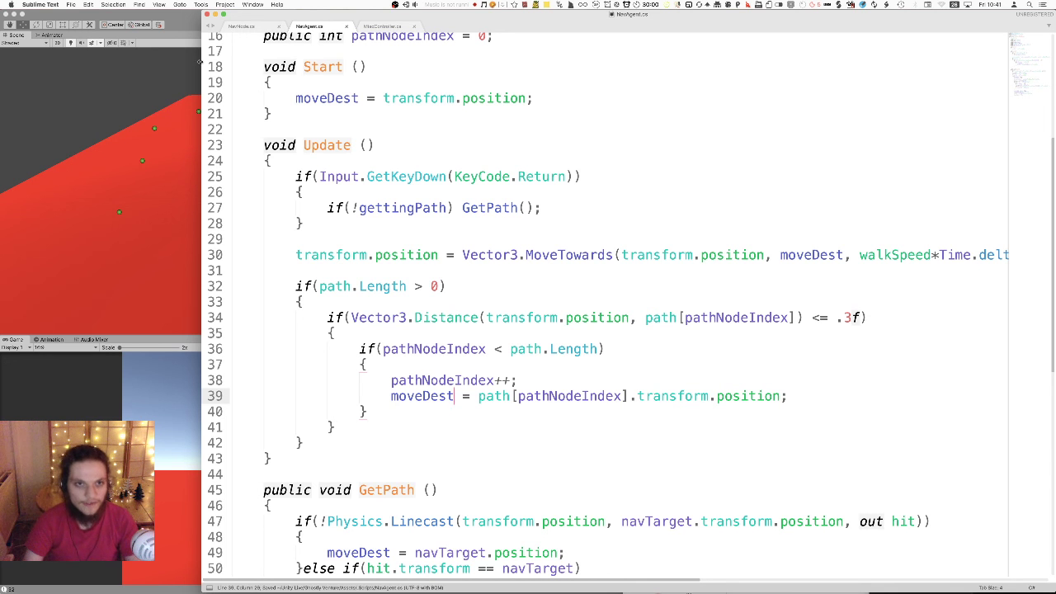
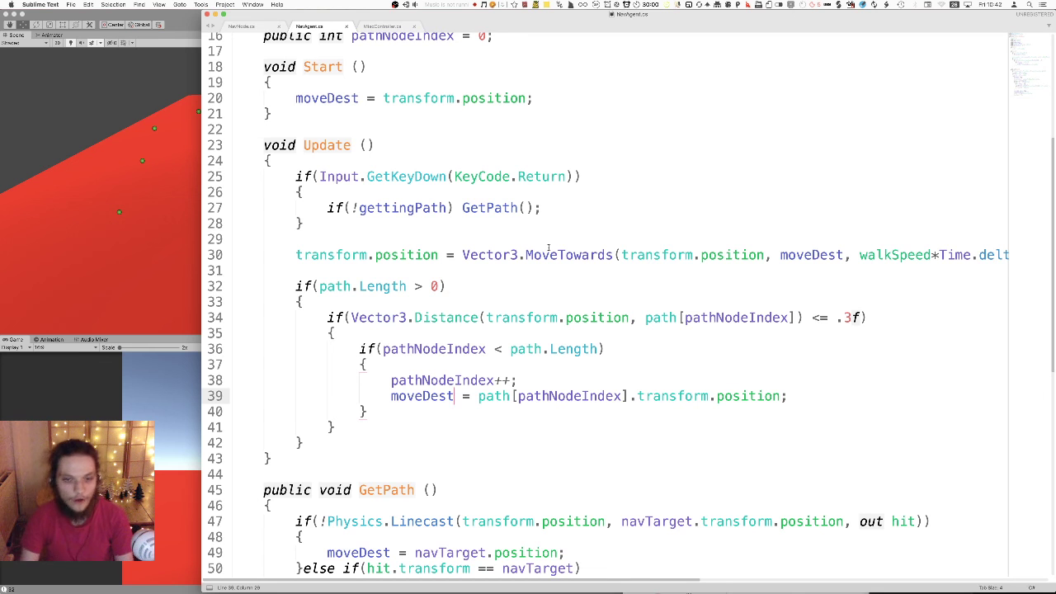
- In the NavNode script's FoundTarget method, begin a new line with "navAgent." below navAgent.path = path;
left_click(254, 26)
scroll(496, 504, "down", 1)
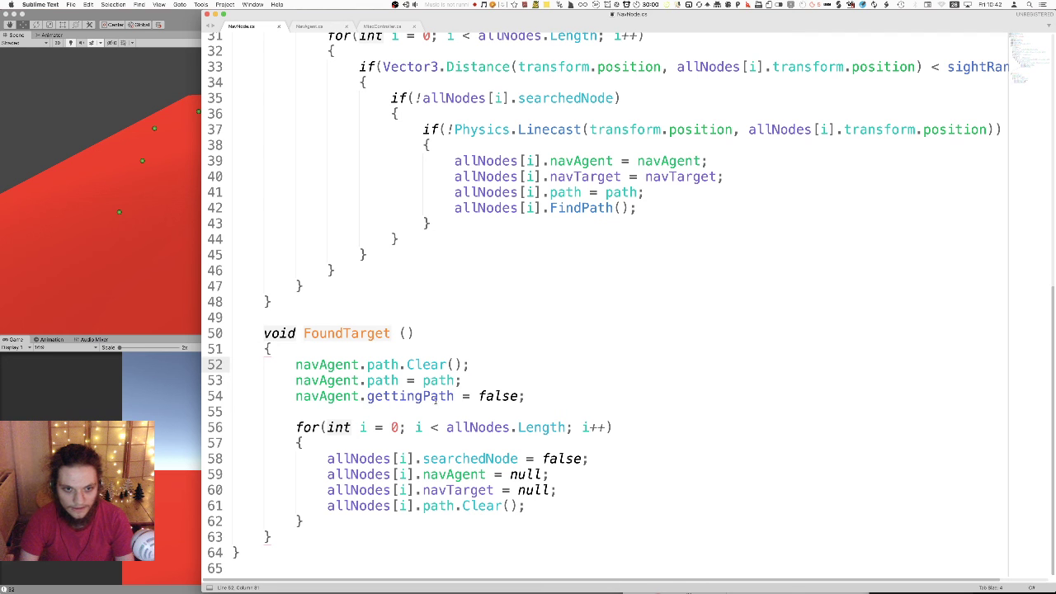
left_click_drag(522, 396, 234, 365)
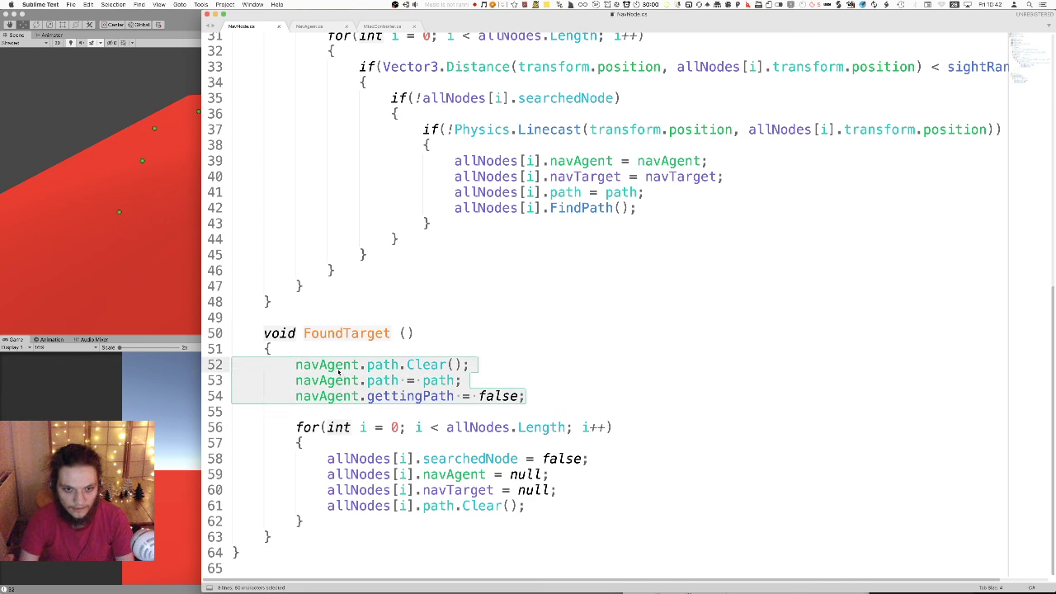
triple_click(331, 367)
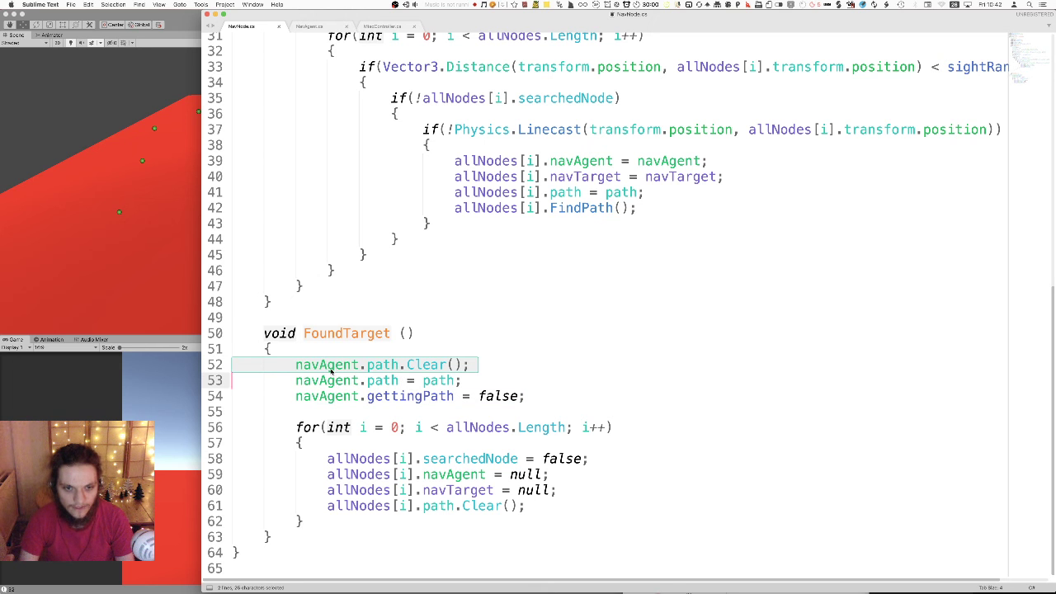
triple_click(321, 379)
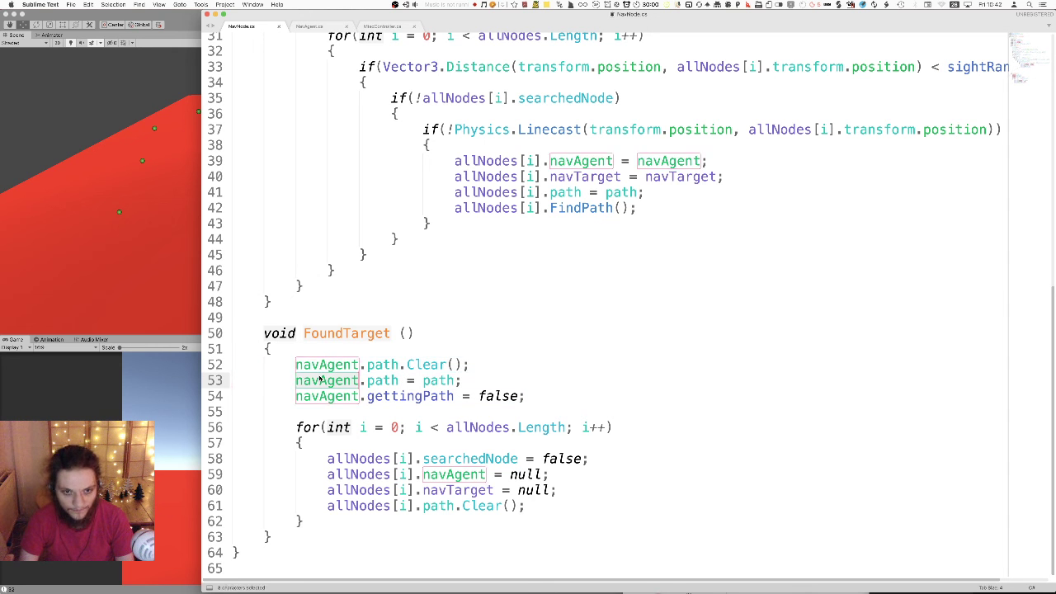
triple_click(330, 399)
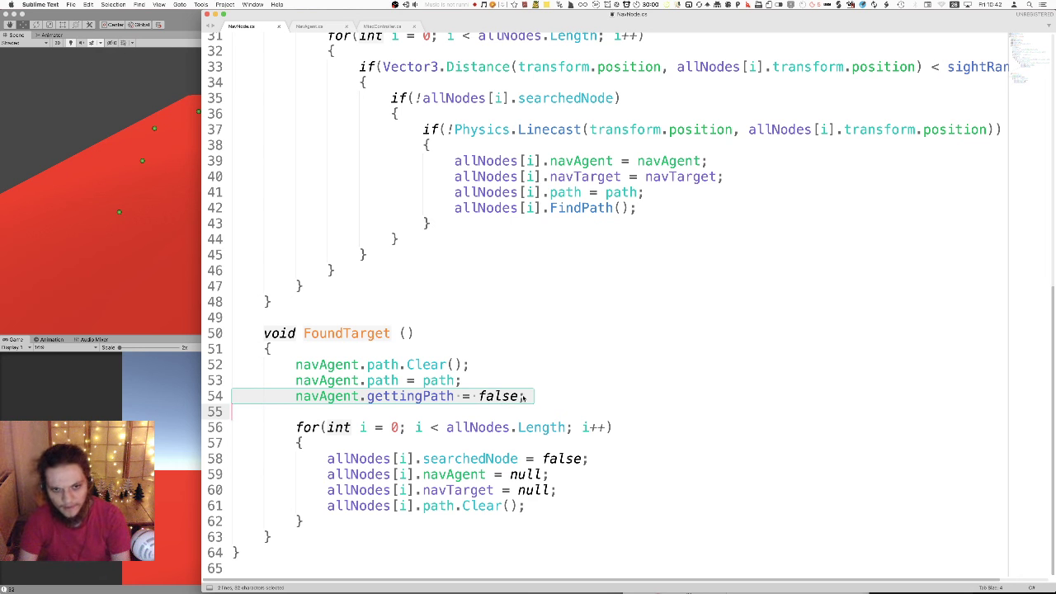
left_click(482, 374)
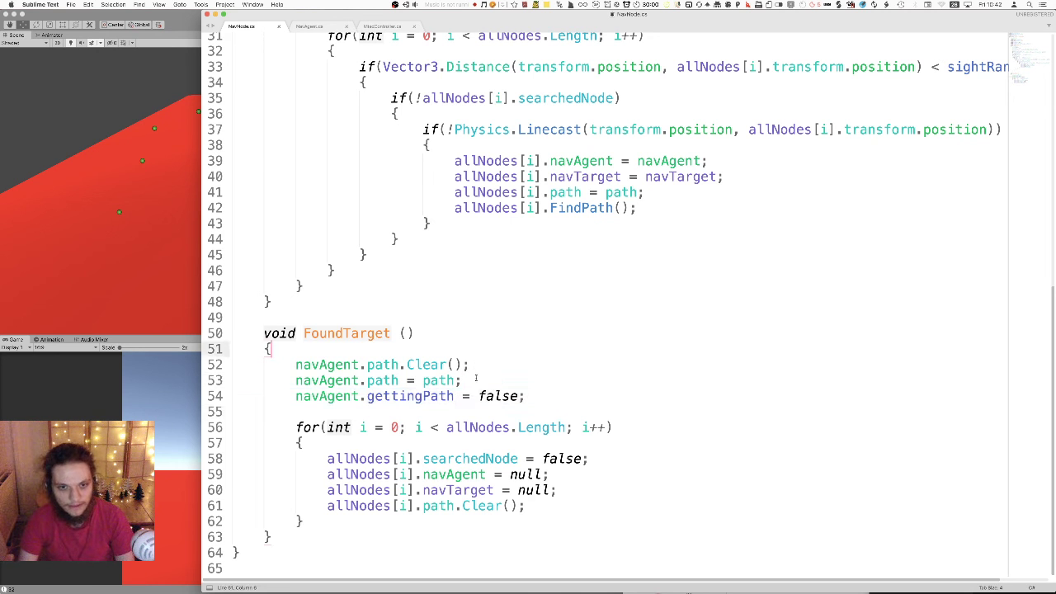
key("Return")
type("nav")
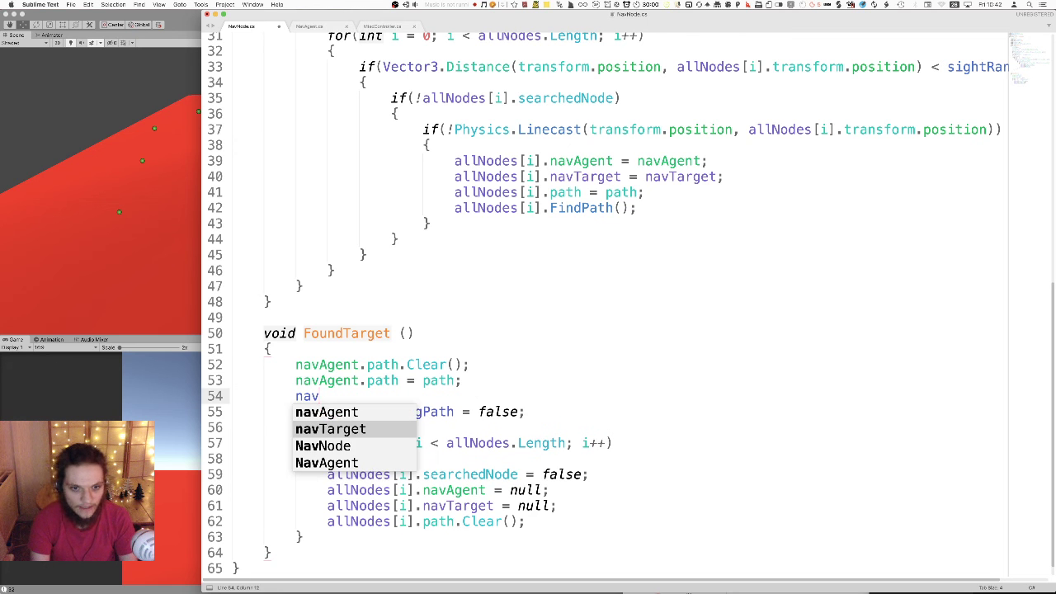
key("Up")
key("Return")
type(".")
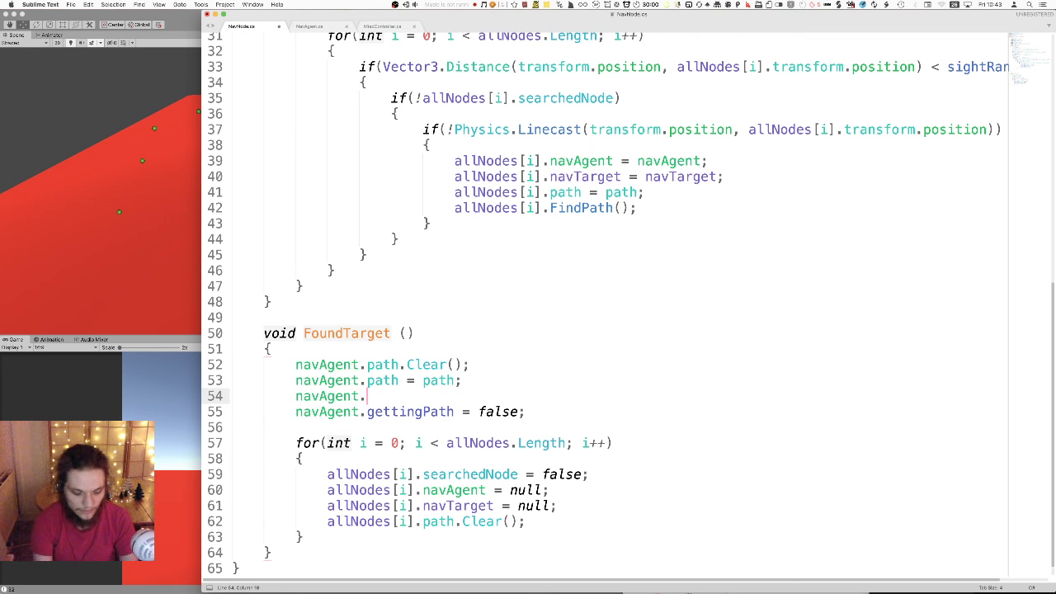
- Complete the unfinished navAgent. line in NavNode's FoundTarget as navAgent.pathNodeIndex = 0; using the variable name from NavAgent, and save the script
left_click(302, 25)
double_click(572, 396)
key("super+c")
left_click(241, 26)
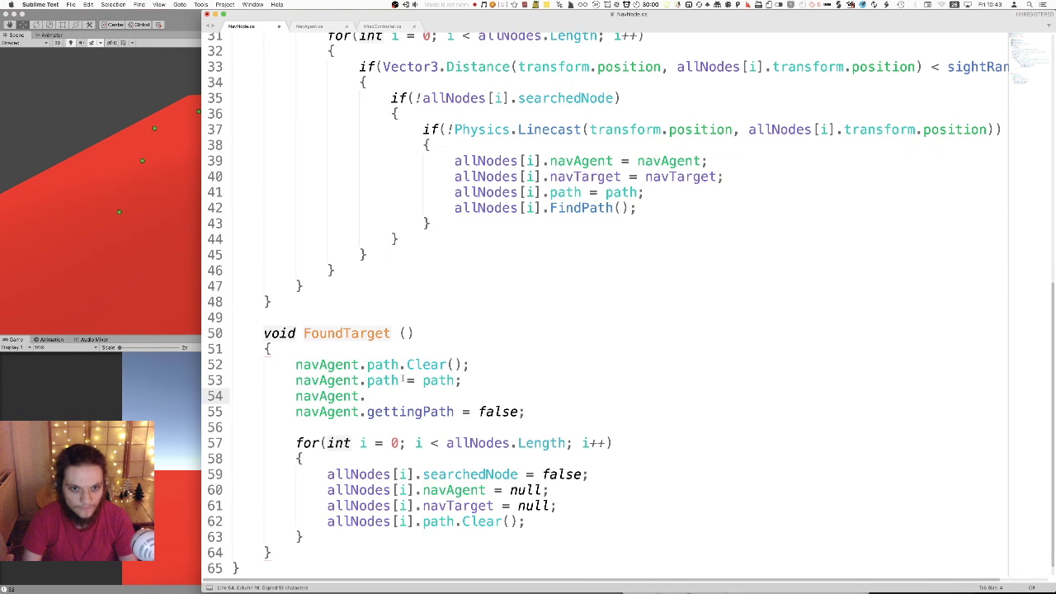
key("super+v")
type("= 0;")
key("super+s")
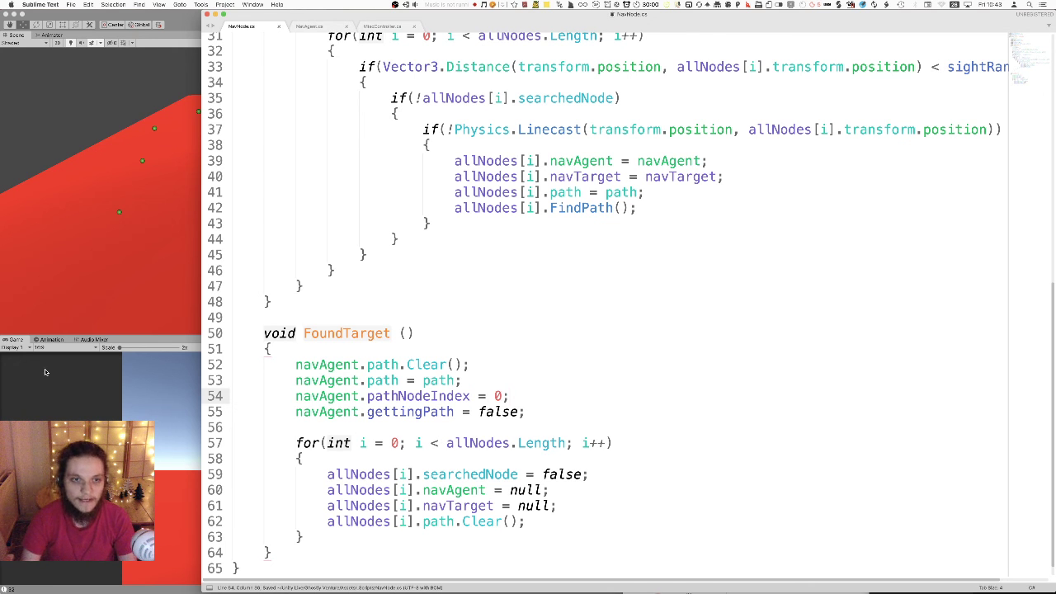
- Check the compile error in Unity, replace Length with Count in the path.Length > 0 condition of NavAgent's Update method, and save
left_click(18, 420)
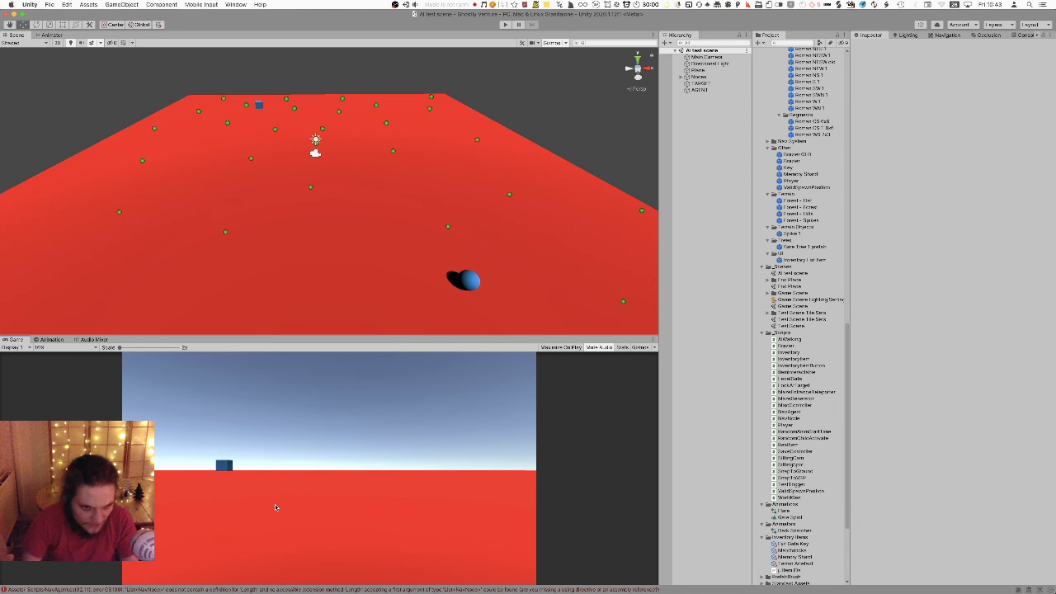
key("super+Tab")
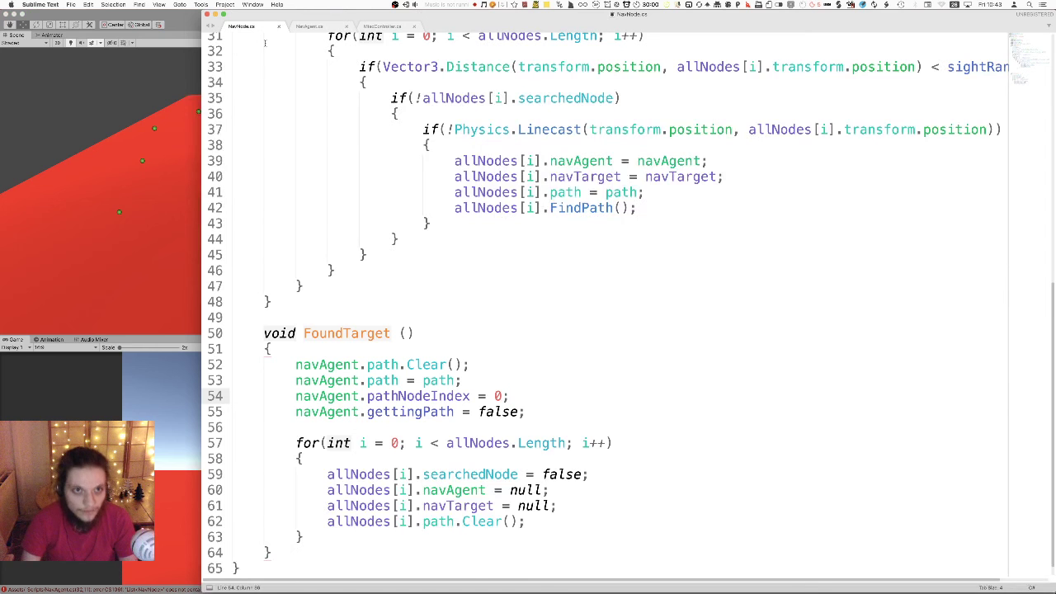
left_click(306, 26)
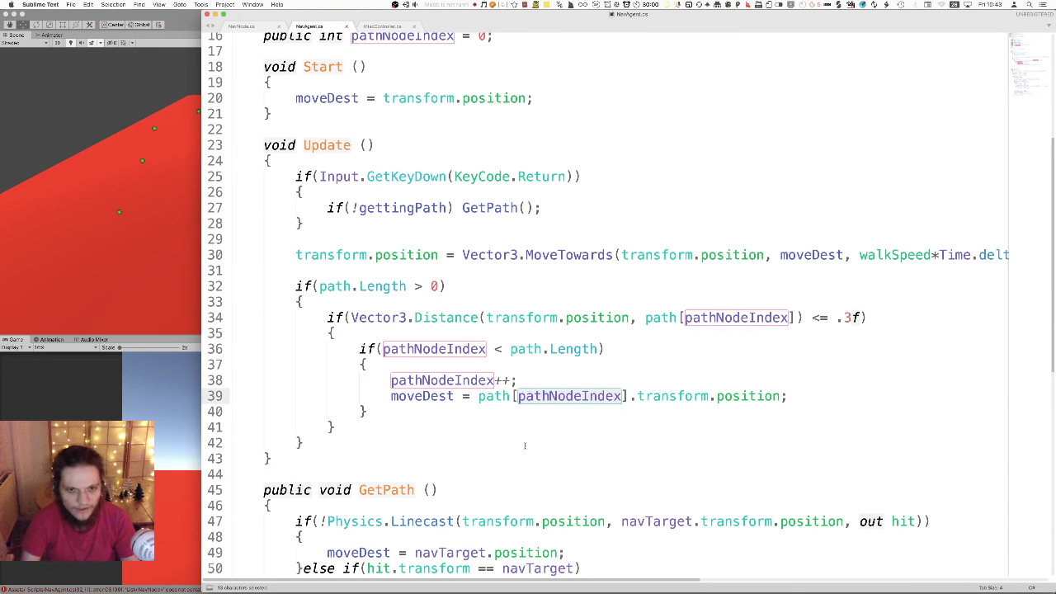
double_click(333, 286)
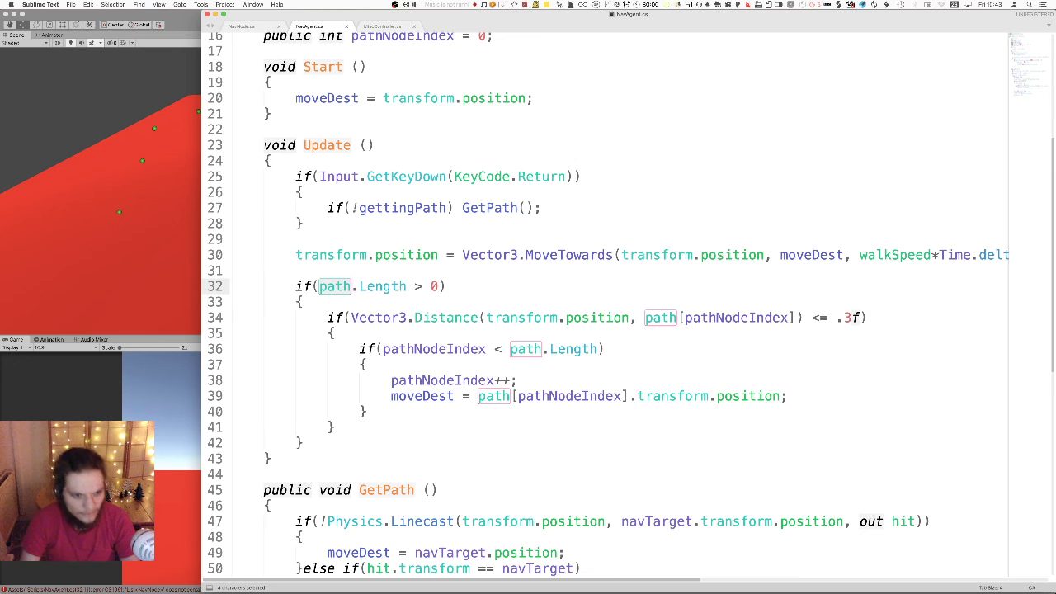
left_click(190, 554)
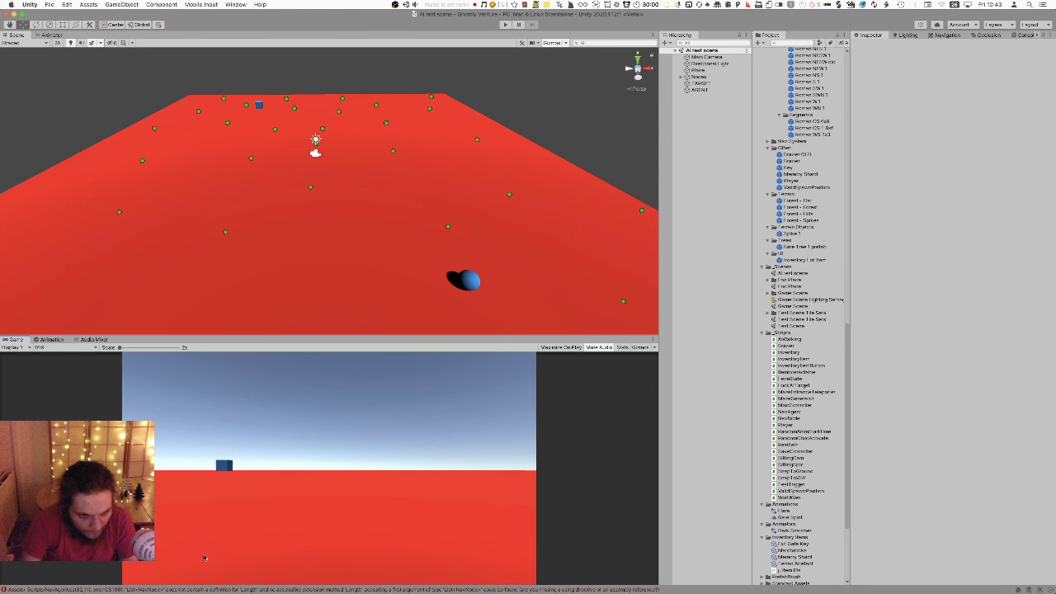
key("super+Tab")
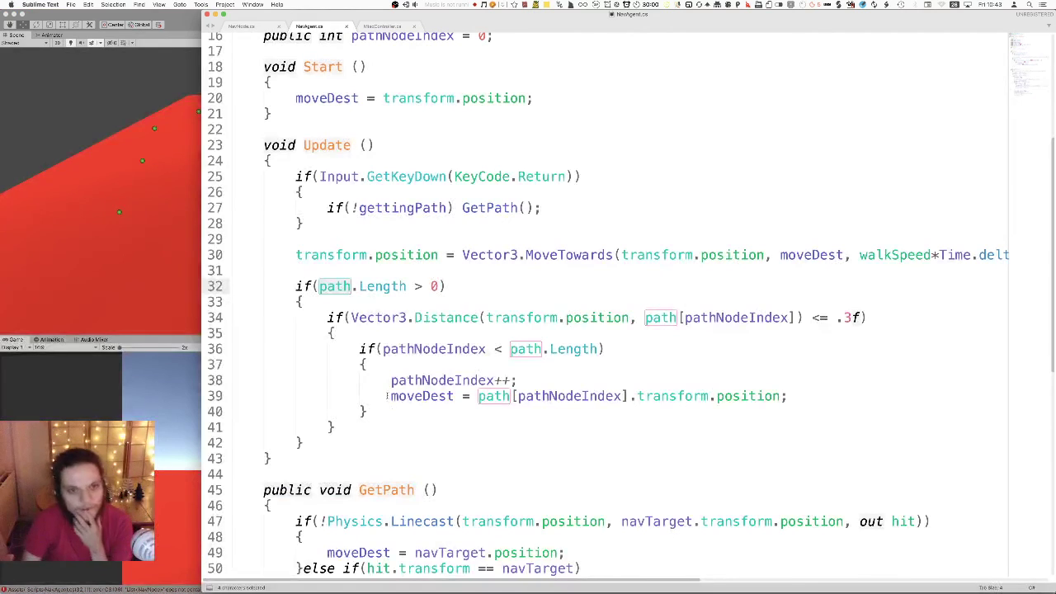
scroll(402, 414, "up", 3)
scroll(417, 410, "up", 3)
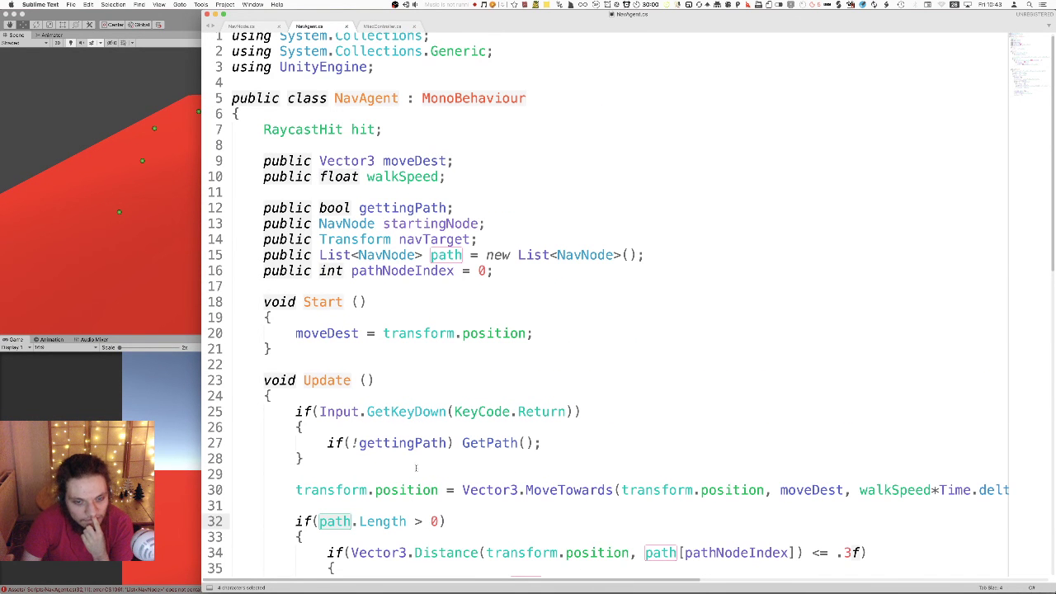
double_click(393, 521)
scroll(393, 521, "down", 3)
type("Count")
key("super+s")
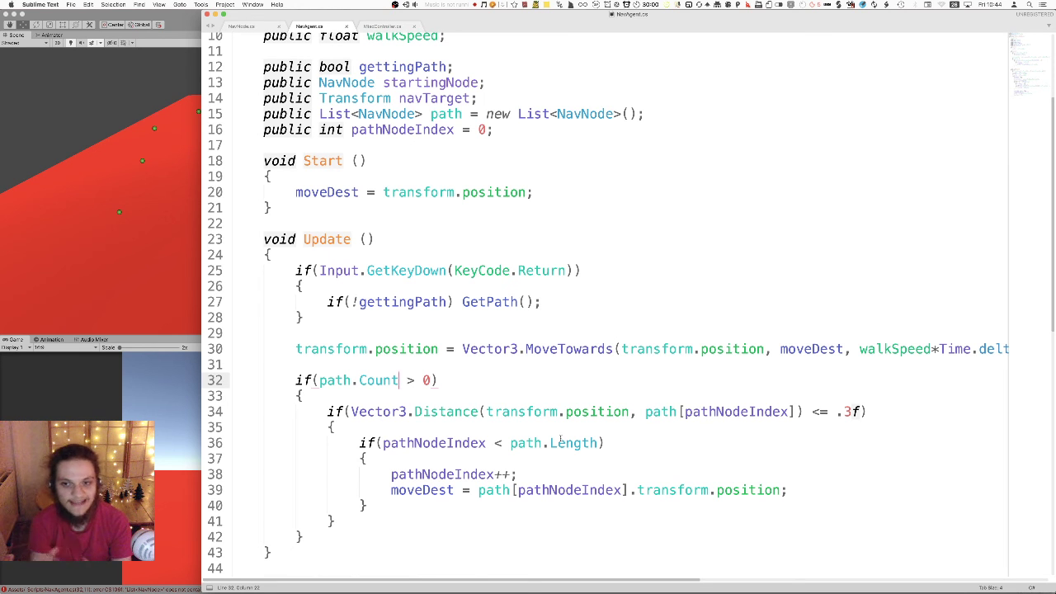
- Replace Length with Count in the pathNodeIndex < path.Length condition of NavAgent's Update method and save the script
double_click(379, 380)
key("ctrl+c")
double_click(557, 443)
key("ctrl+v")
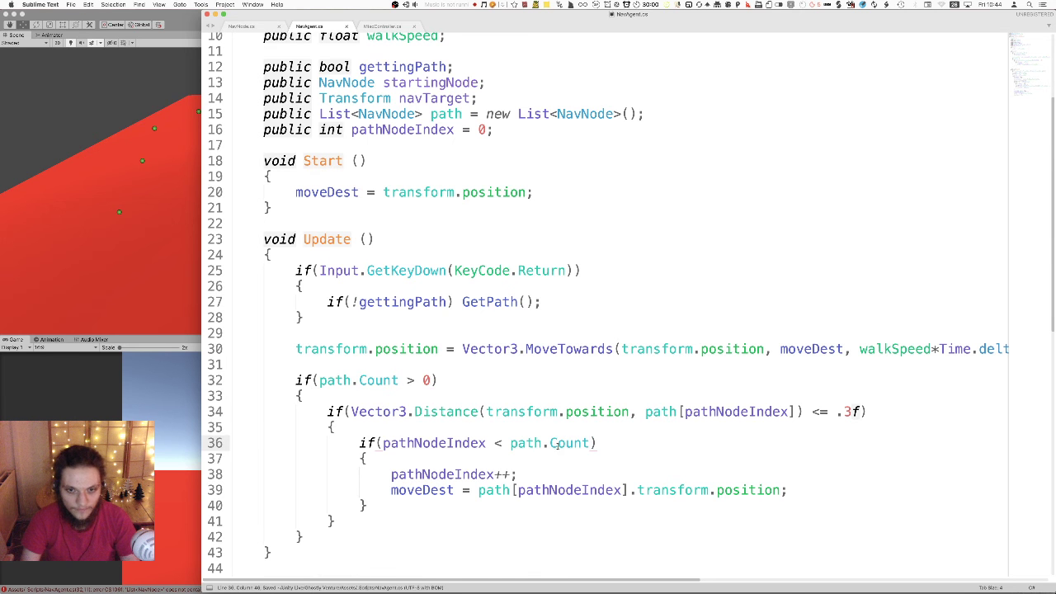
scroll(555, 429, "down", 2)
scroll(566, 342, "down", 3)
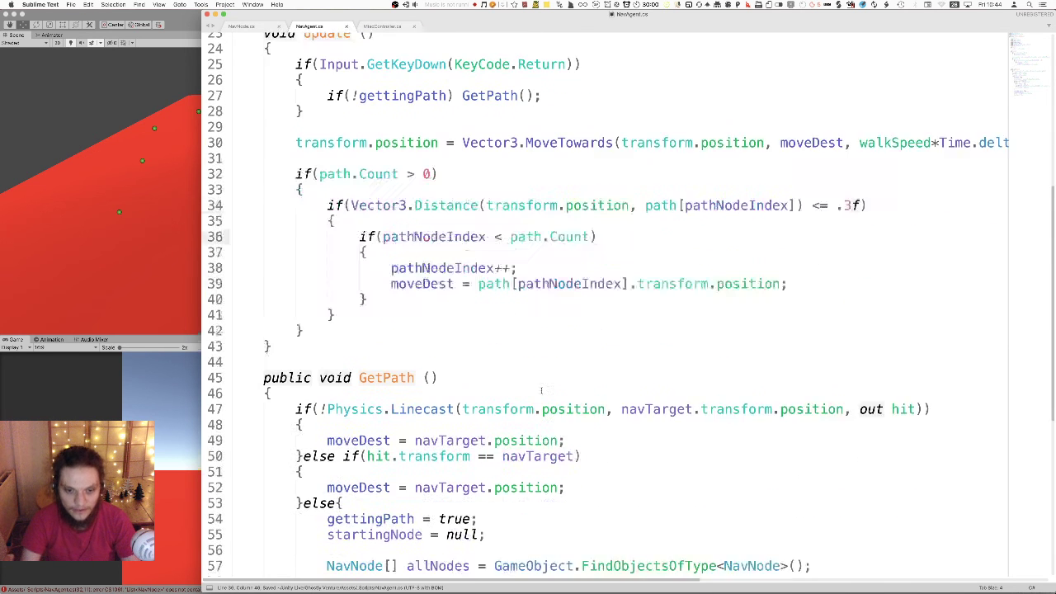
key("super+s")
- Append .transform.position to path[pathNodeIndex] in the Vector3.Distance check of NavAgent's Update method and save the script
key("super+Tab")
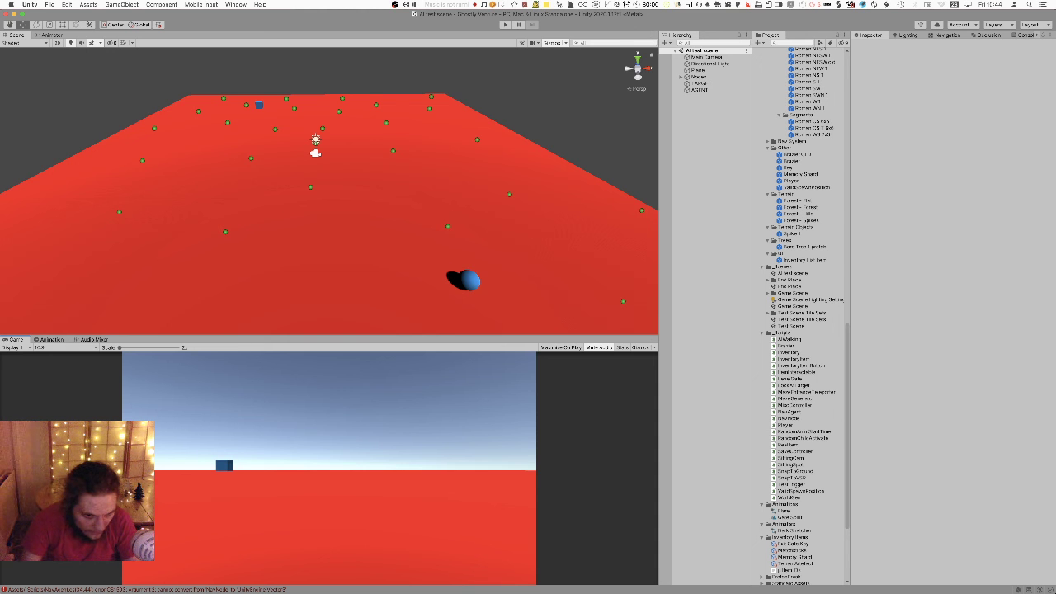
key("super+Tab")
scroll(329, 300, "up", 2)
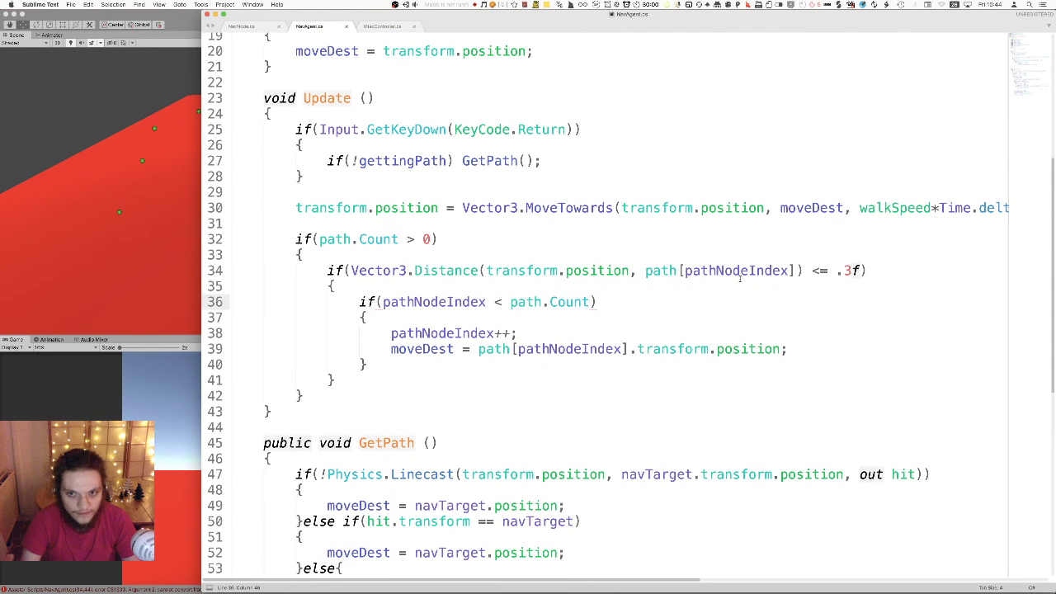
left_click(796, 271)
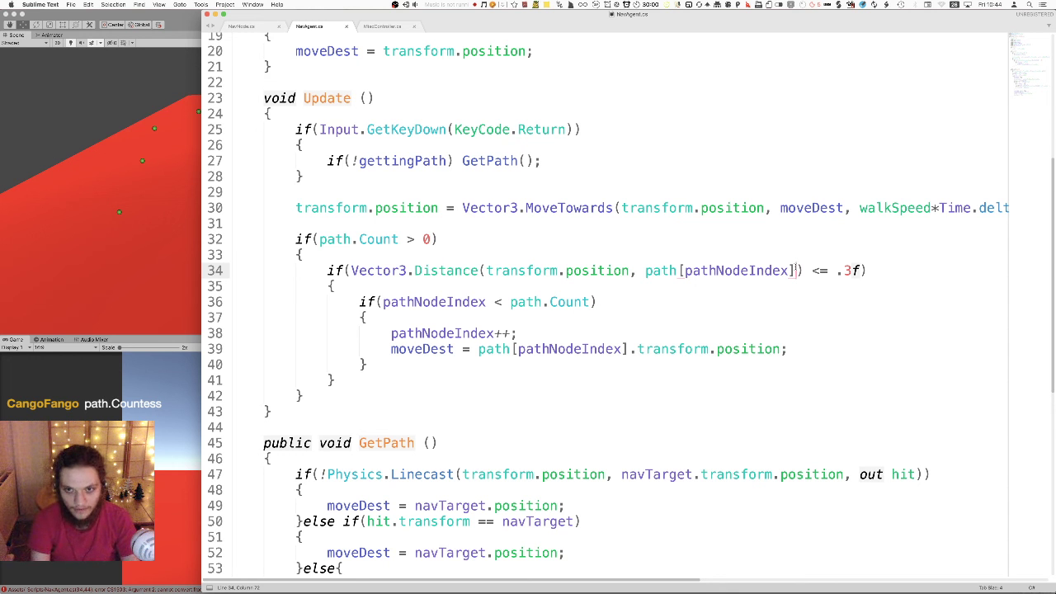
type(".transform.position")
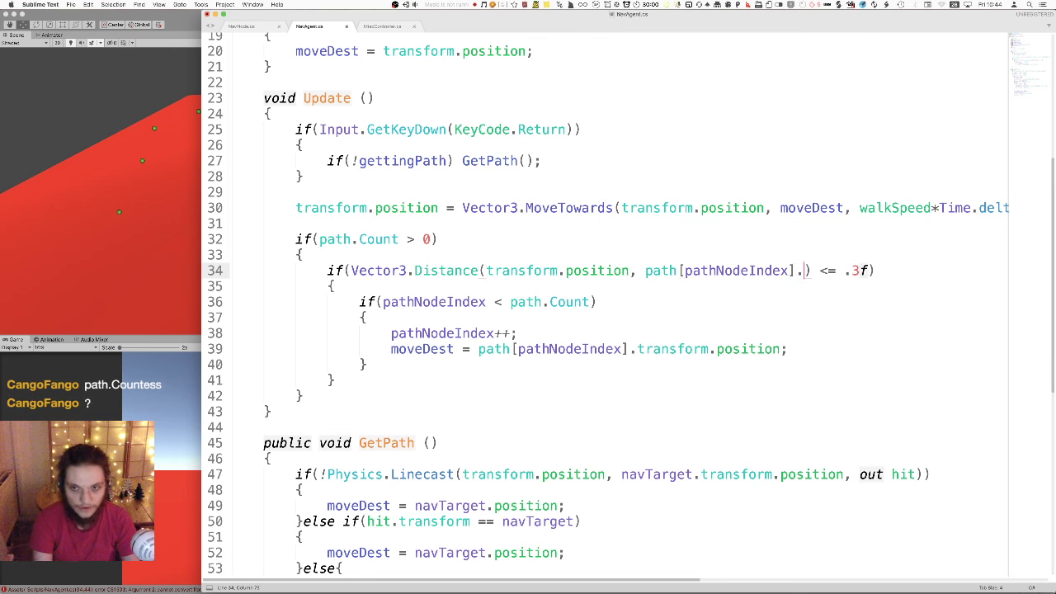
key("super+s")
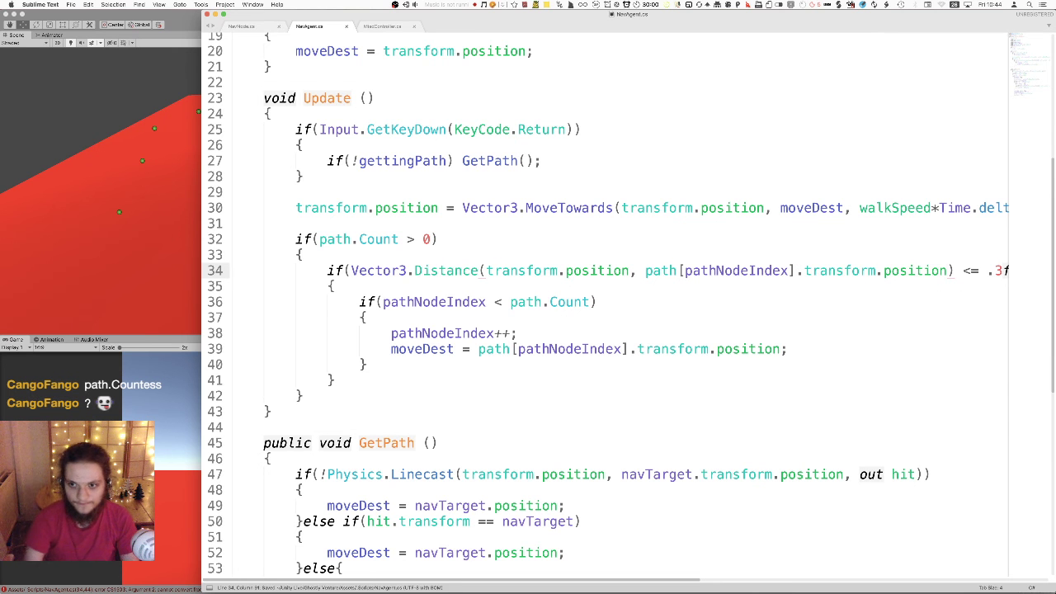
- Check the remaining compile error in Unity and examine where allNodes is declared and used in the NavNode script
key("super+Tab")
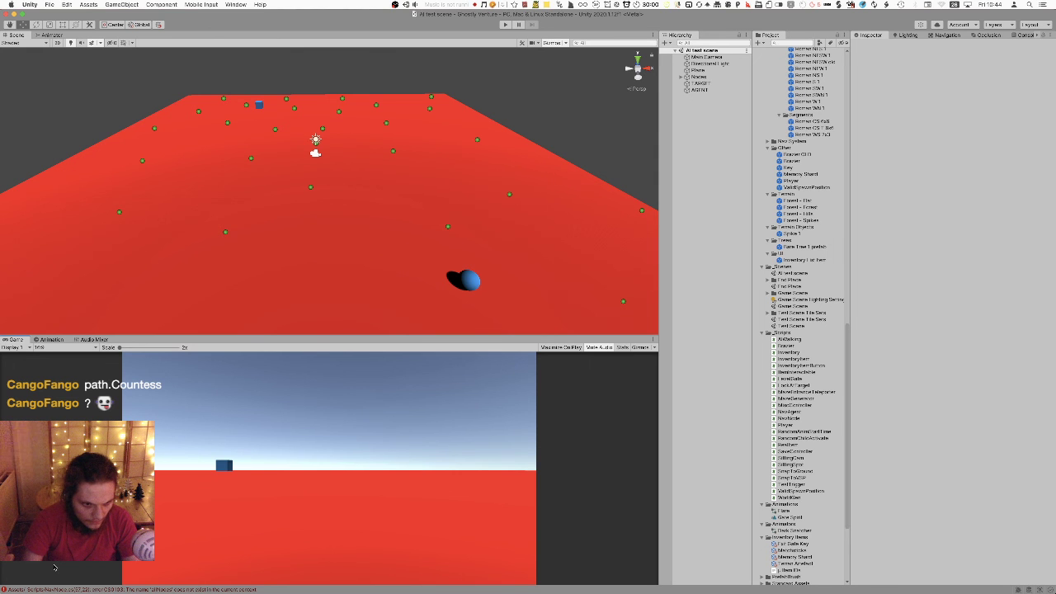
key("super+Tab")
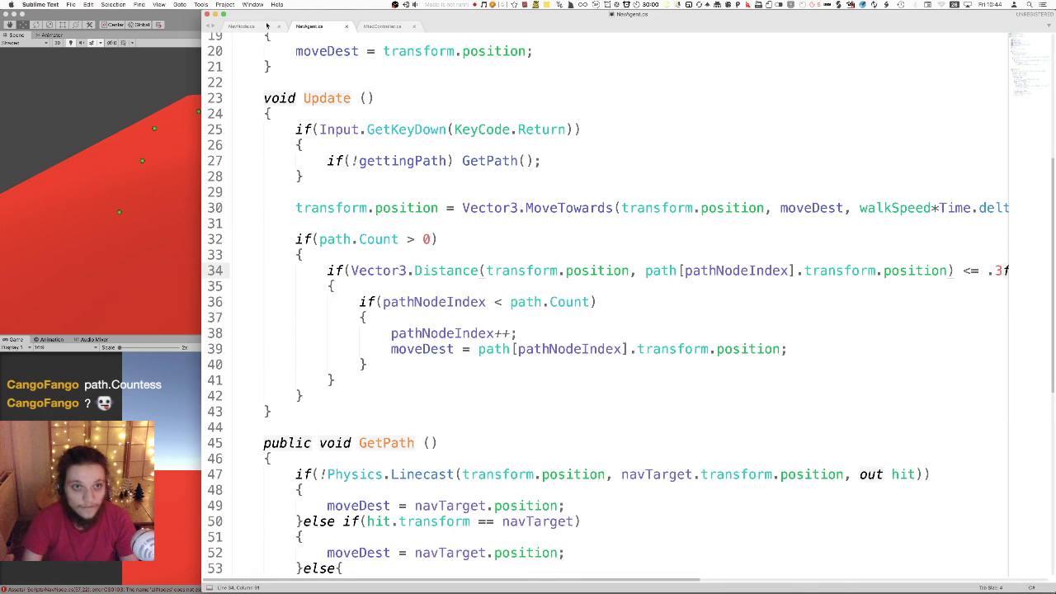
left_click(264, 27)
left_click(297, 443)
double_click(472, 443)
scroll(441, 232, "up", 6)
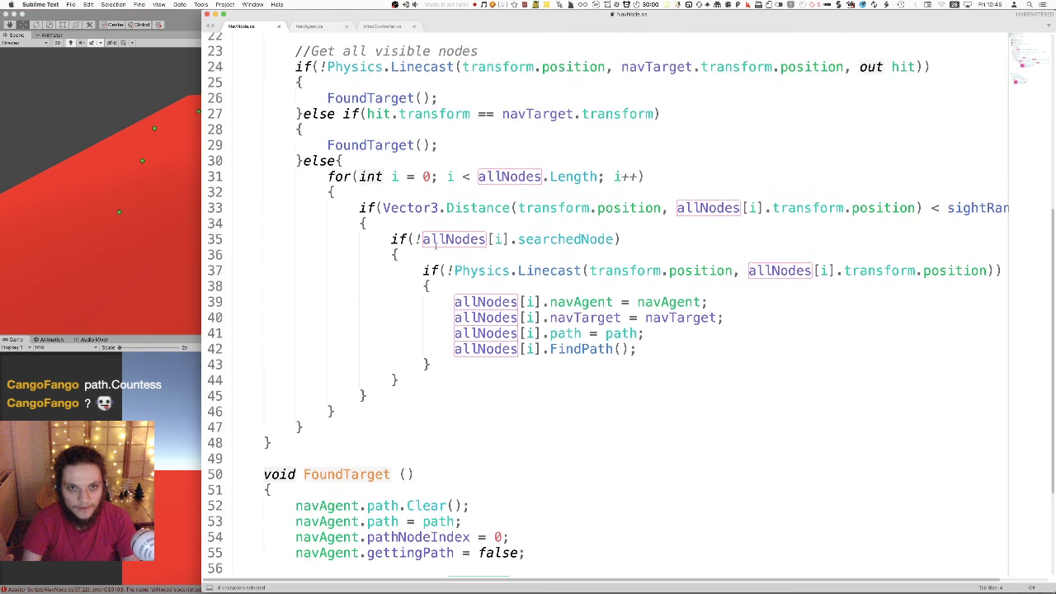
left_click_drag(784, 161, 284, 160)
scroll(443, 320, "up", 4)
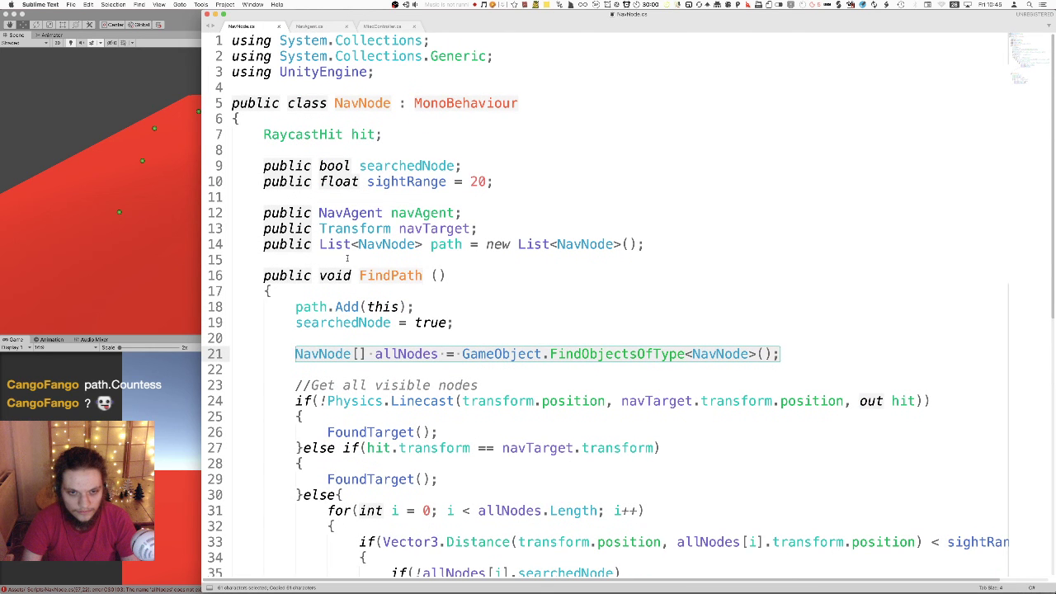
- Insert two blank lines above the FindPath method in NavNode to make room for a new method
left_click(346, 258)
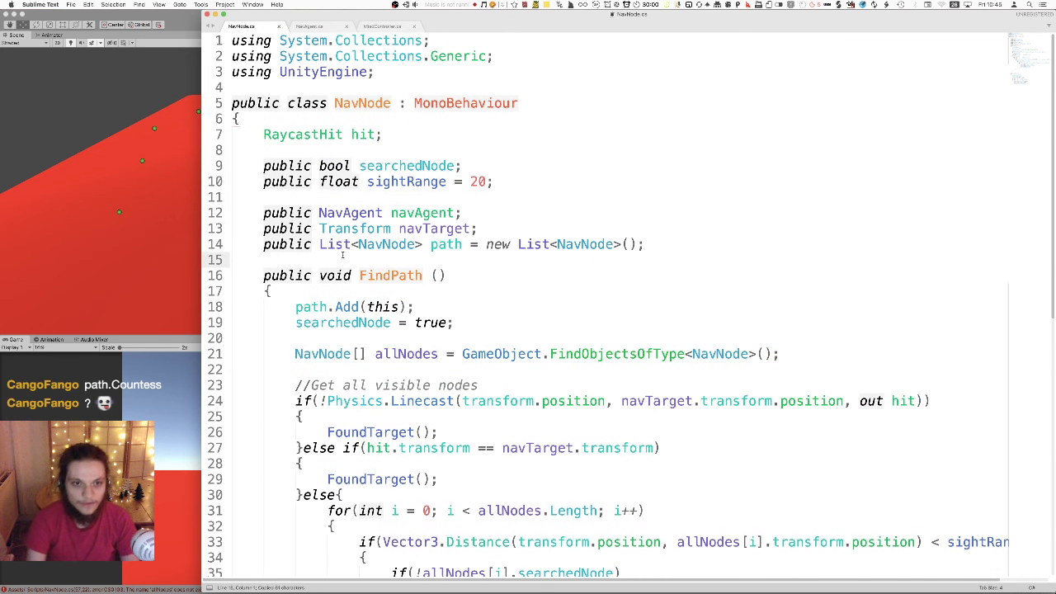
key("Return")
key("Return")
key("Up")
key("Tab")
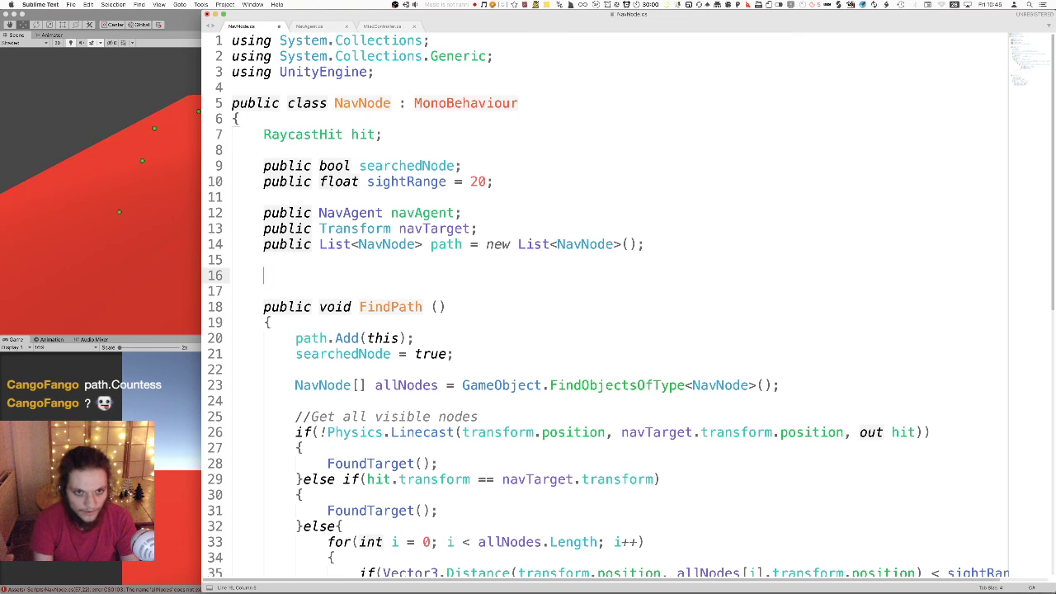
- Begin a new line below RaycastHit hit;, try pasting FindPath's full allNodes declaration there, and undo the paste
left_click_drag(828, 383, 307, 386)
key("super+c")
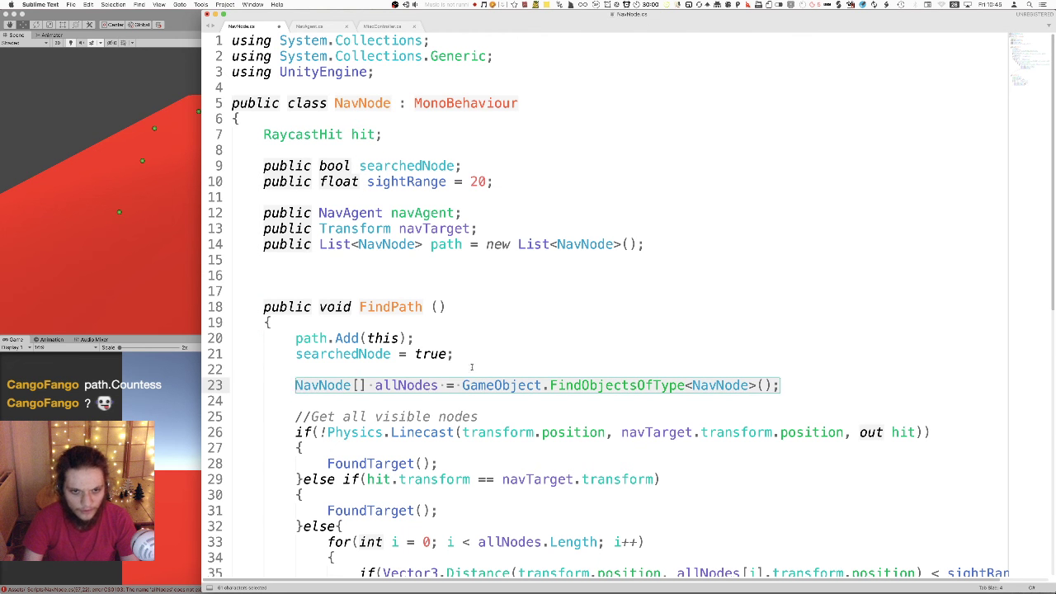
scroll(327, 465, "down", 9)
scroll(364, 435, "down", 2)
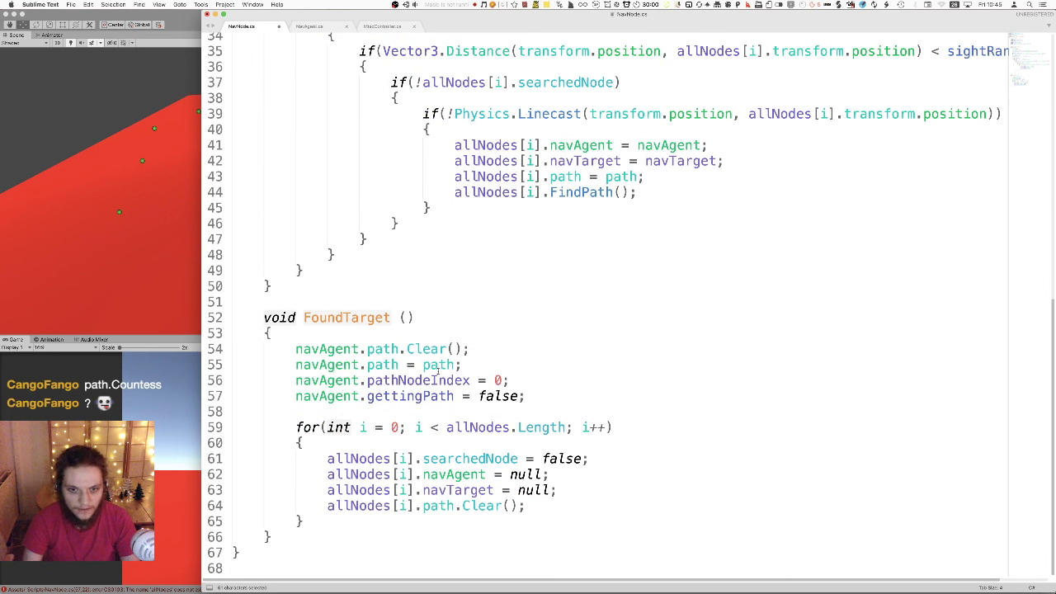
scroll(438, 373, "up", 8)
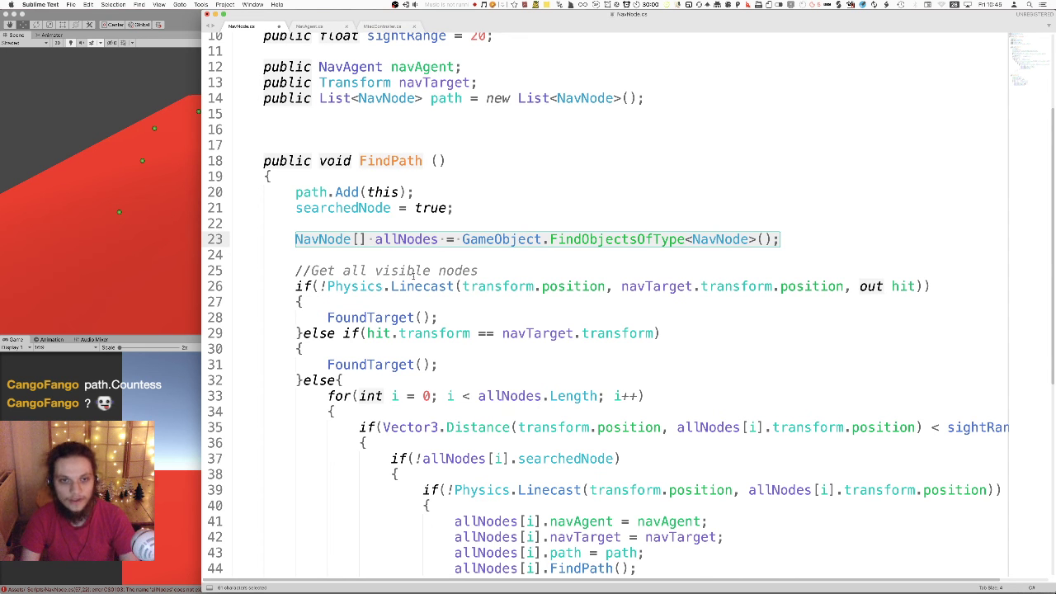
scroll(446, 248, "up", 4)
left_click(386, 133)
key("Return")
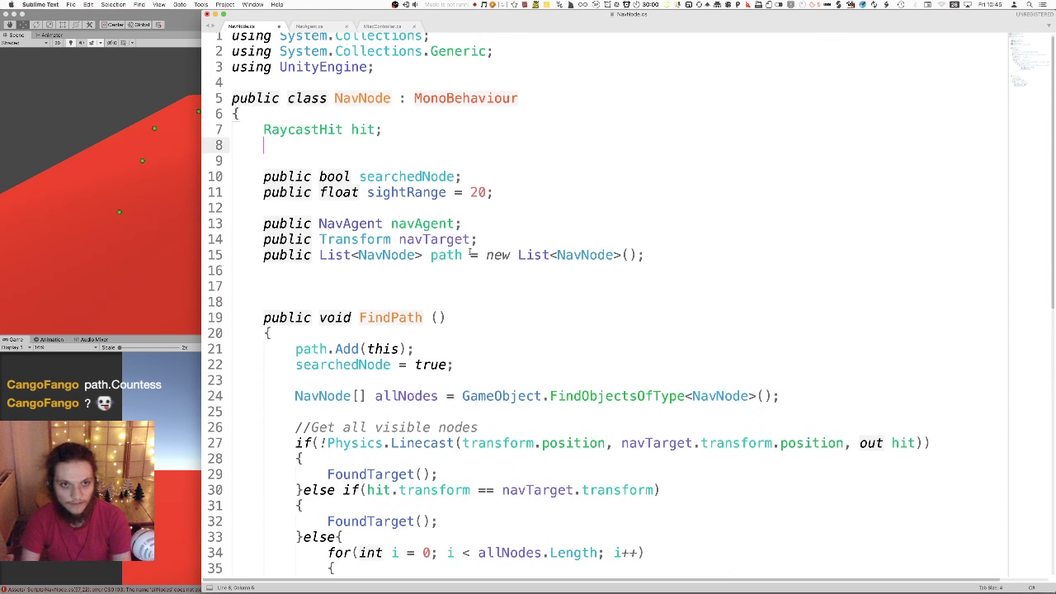
key("super+v")
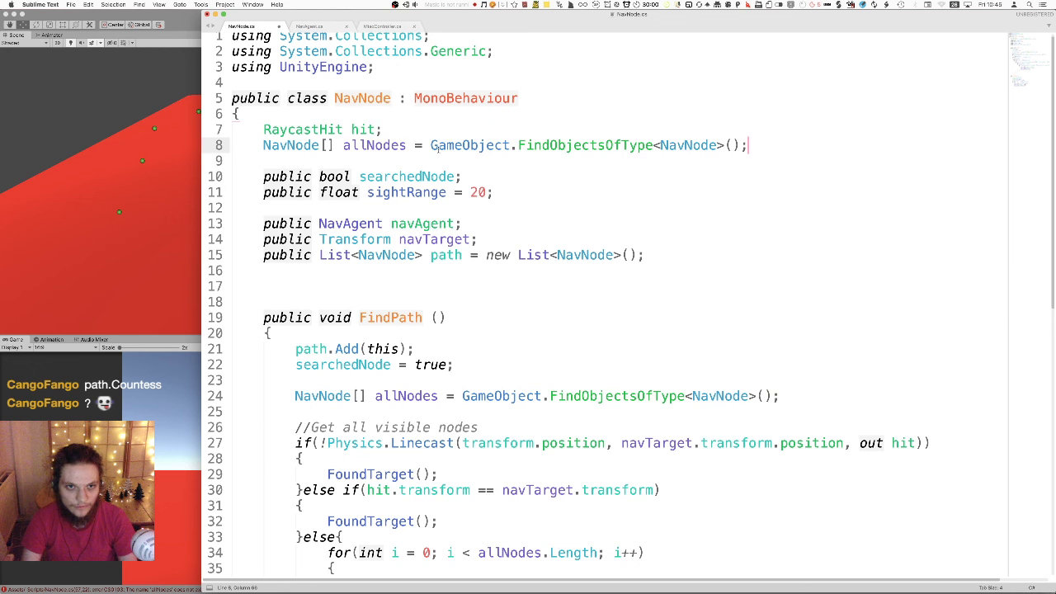
key("super+z")
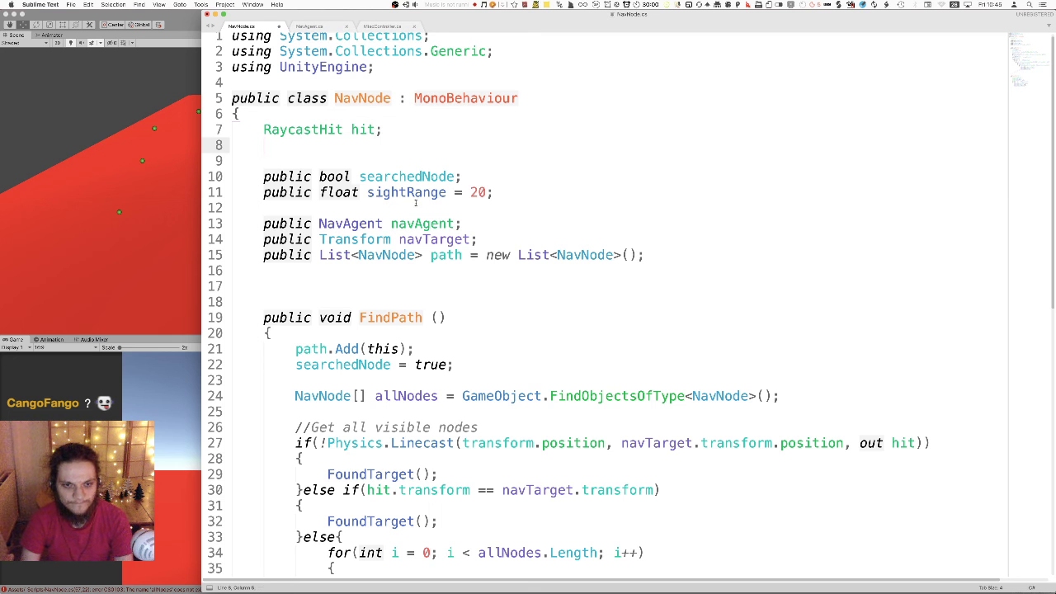
- Declare the class-level field NavNode[] allNodes; directly below RaycastHit hit; in NavNode and save the script
type("nav")
key("Down")
key("Down")
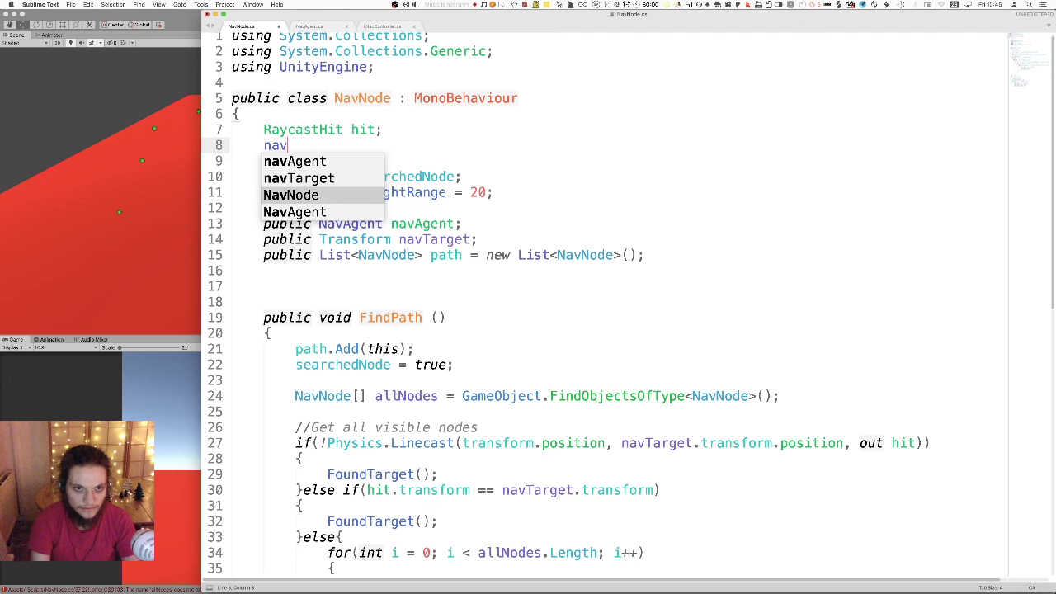
key("Return")
type("[] all")
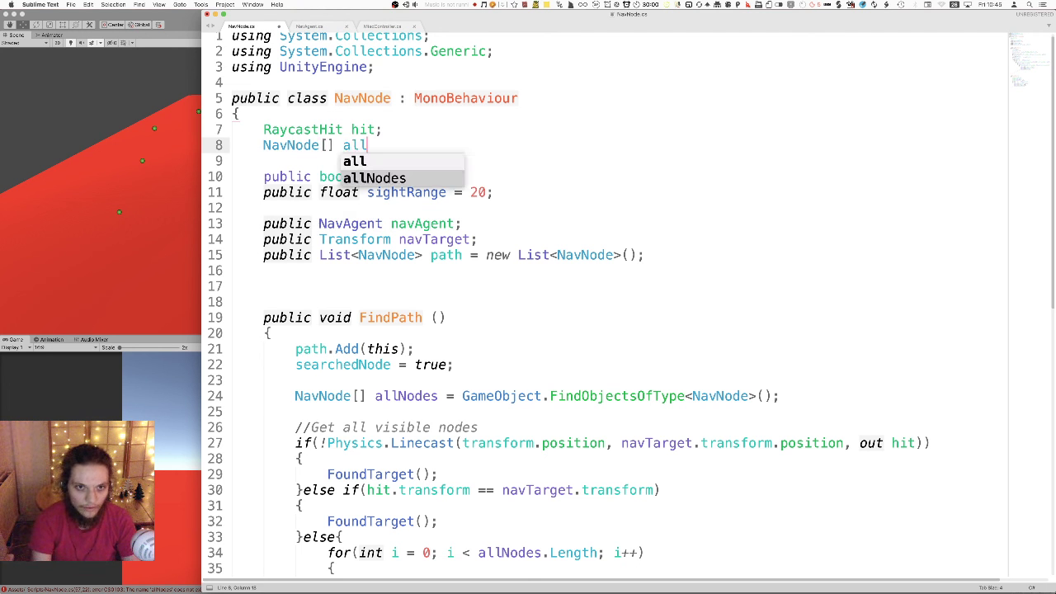
key("Return")
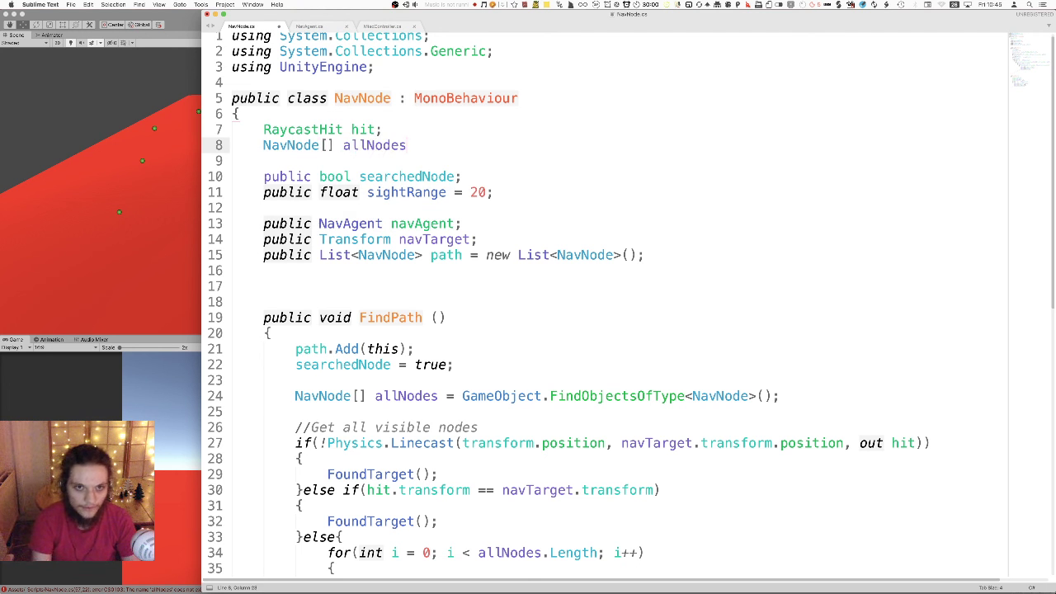
type(";")
key("ctrl+s")
- Add an empty public void Start () method with braces above FindPath in NavNode
left_click(338, 292)
type("public void Start ")
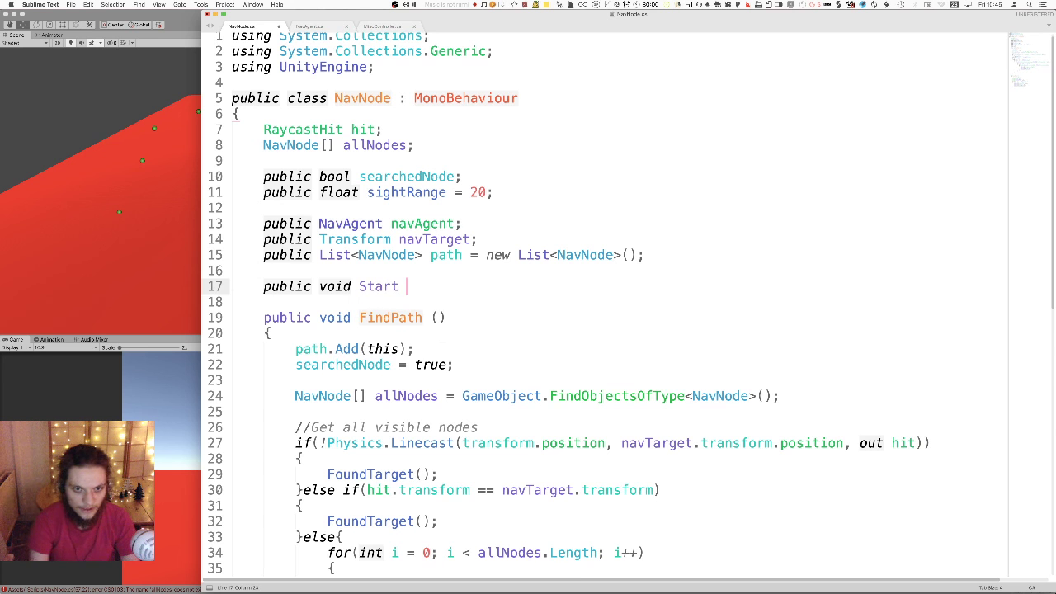
type("()")
key("Return")
type("{")
key("Return")
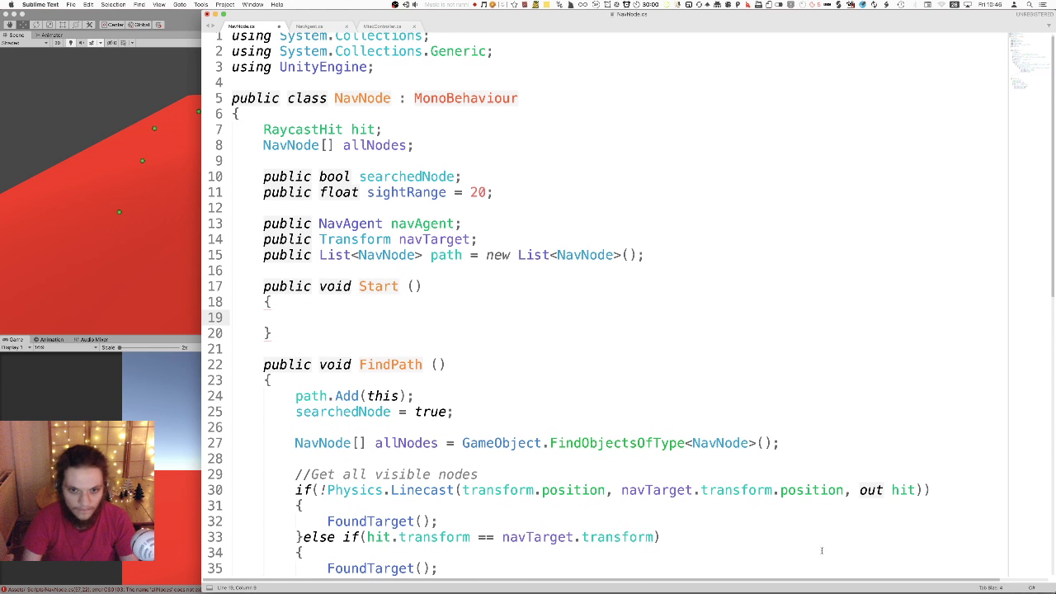
- Put allNodes = GameObject.FindObjectsOfType<NavNode>(); in NavNode's Start method and delete the local allNodes declaration from FindPath
left_click_drag(375, 443, 781, 446)
key("super+c")
left_click(358, 320)
key("super+v")
triple_click(775, 444)
key("BackSpace")
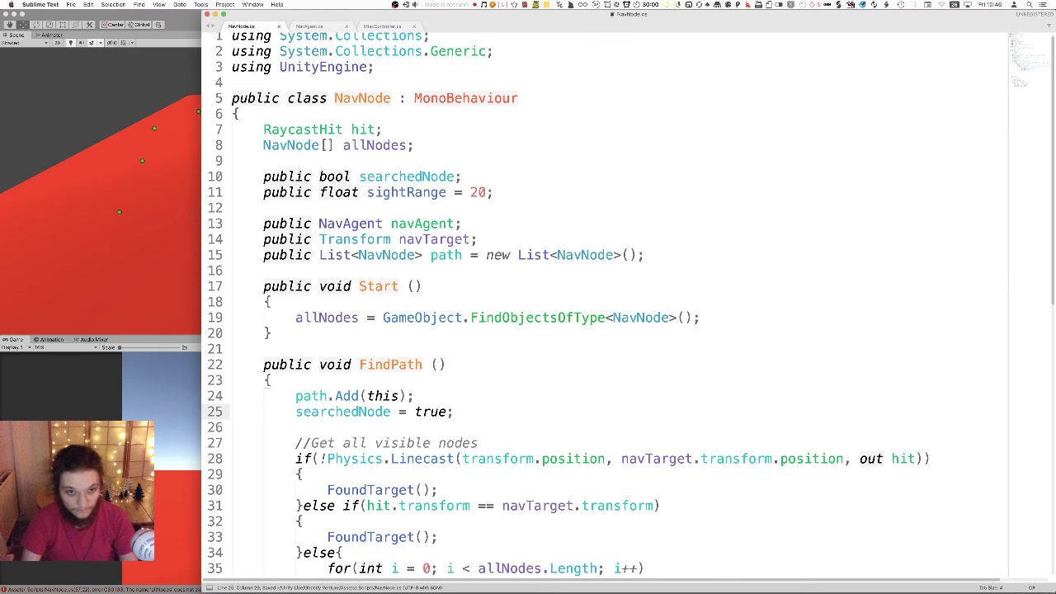
- Switch to Unity, add a 3D cube to the scene and set its position to X 0, Y 0, Z 0
key("super+Tab")
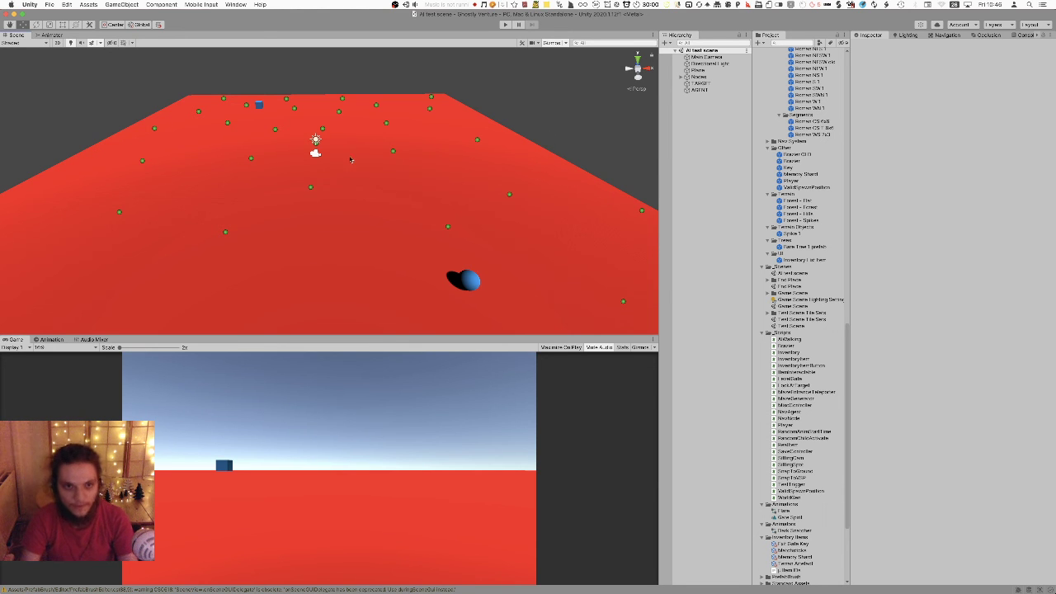
left_click(121, 4)
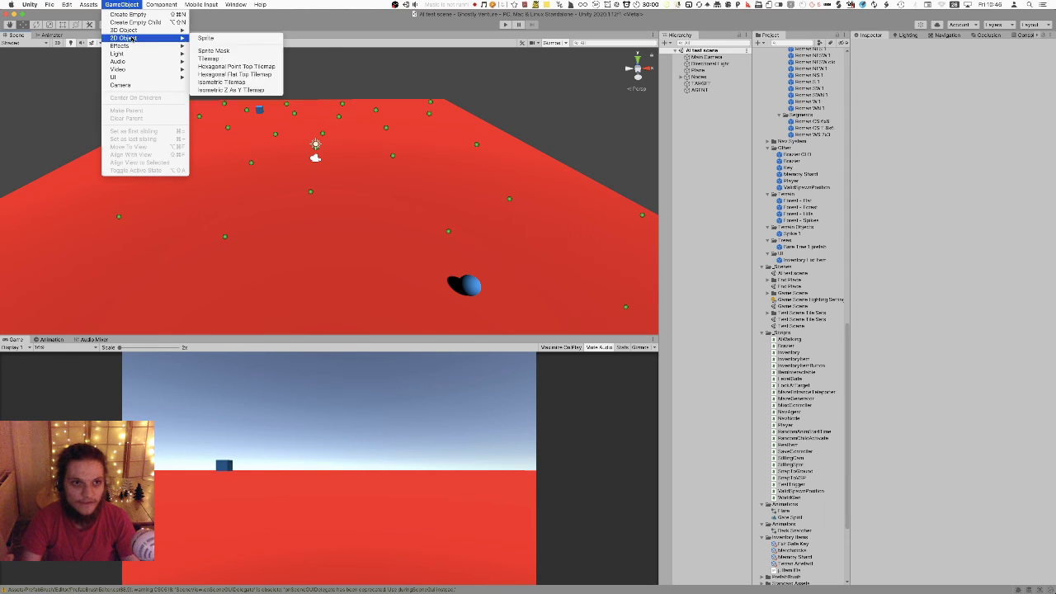
mouse_move(157, 30)
left_click(223, 30)
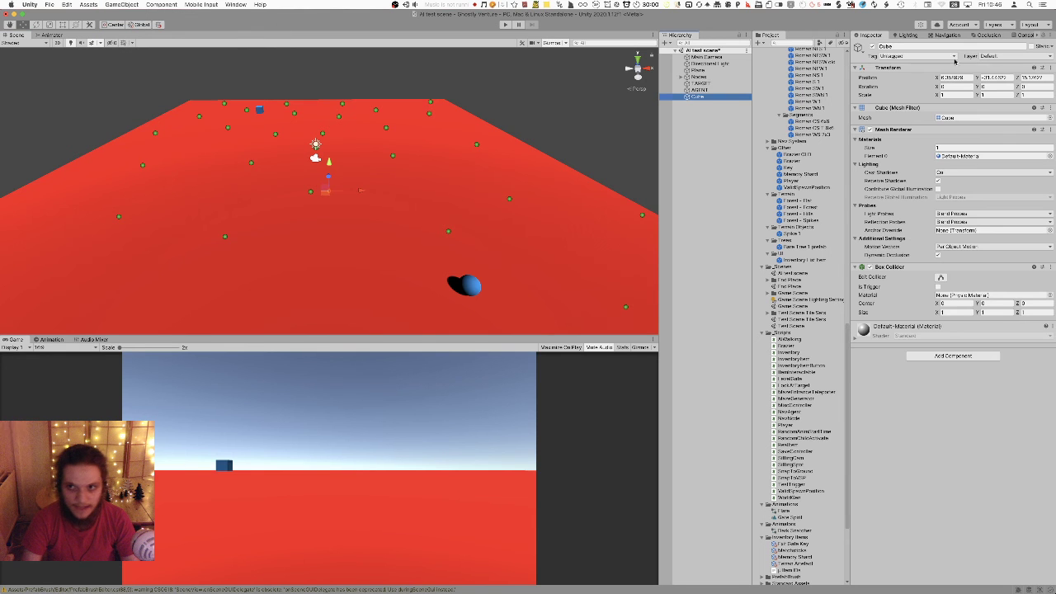
left_click(954, 77)
type("0")
key("Tab")
key("Tab")
type("0")
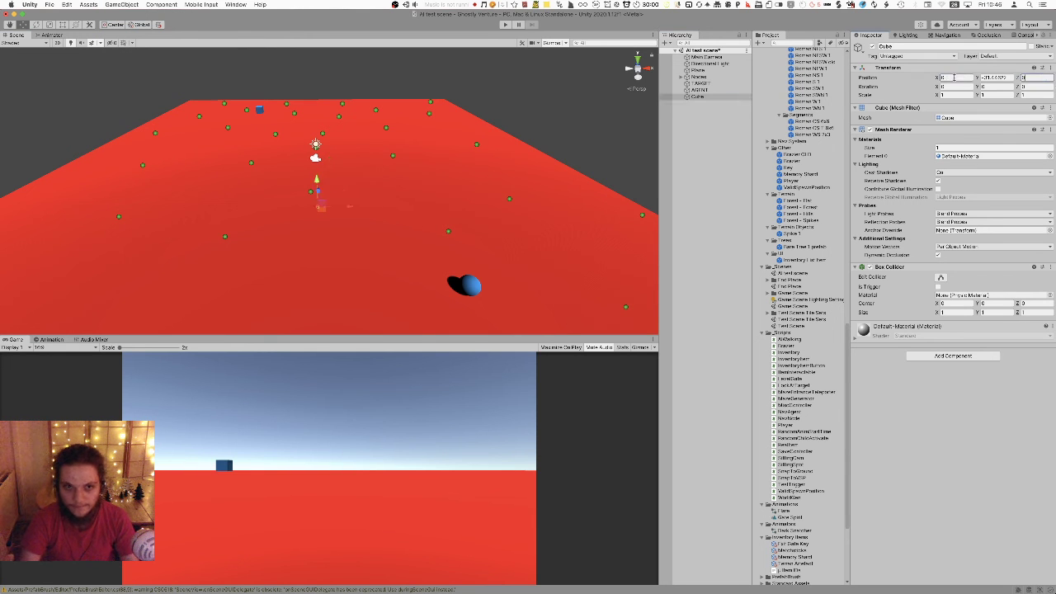
key("shift+Tab")
type("0")
- Stretch the cube vertically, then set its Y scale to 10 and its Y position to 5
right_click_drag(342, 151, 338, 146)
key("r")
left_click_drag(318, 123, 231, 2)
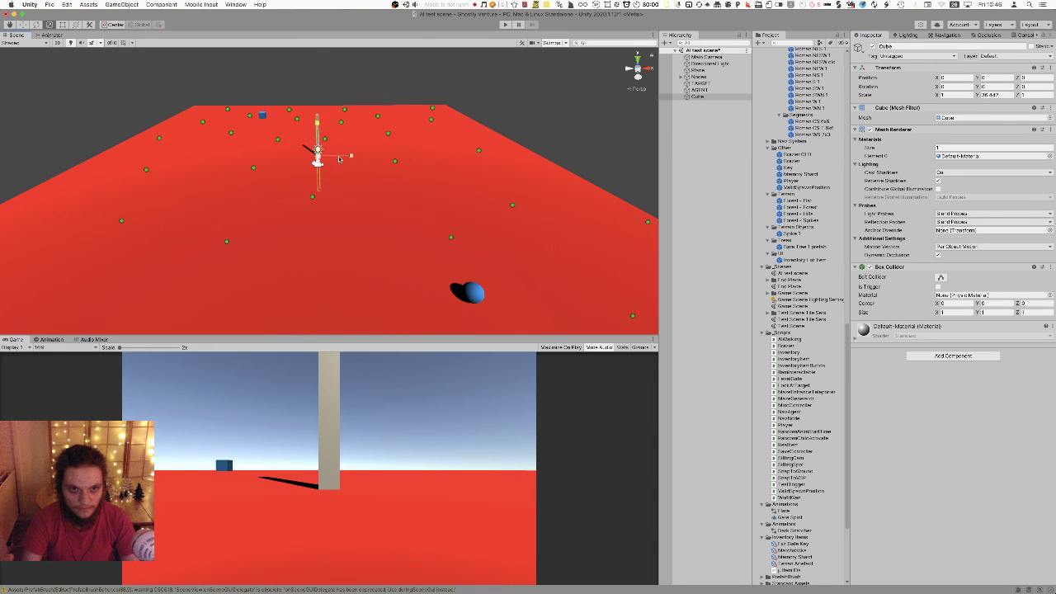
left_click_drag(319, 126, 320, 129)
left_click(991, 95)
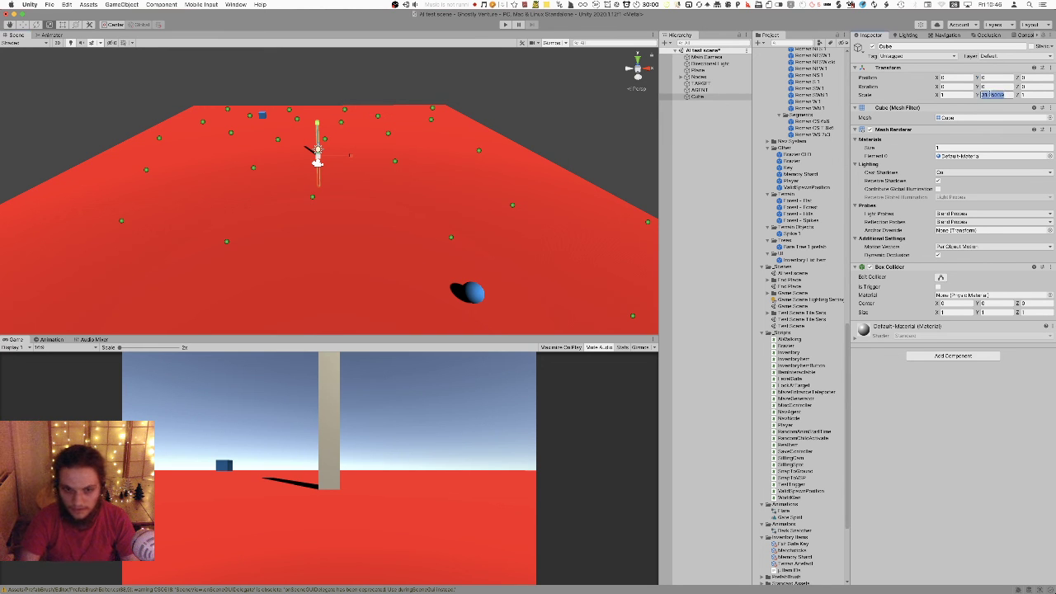
type("10")
left_click(994, 77)
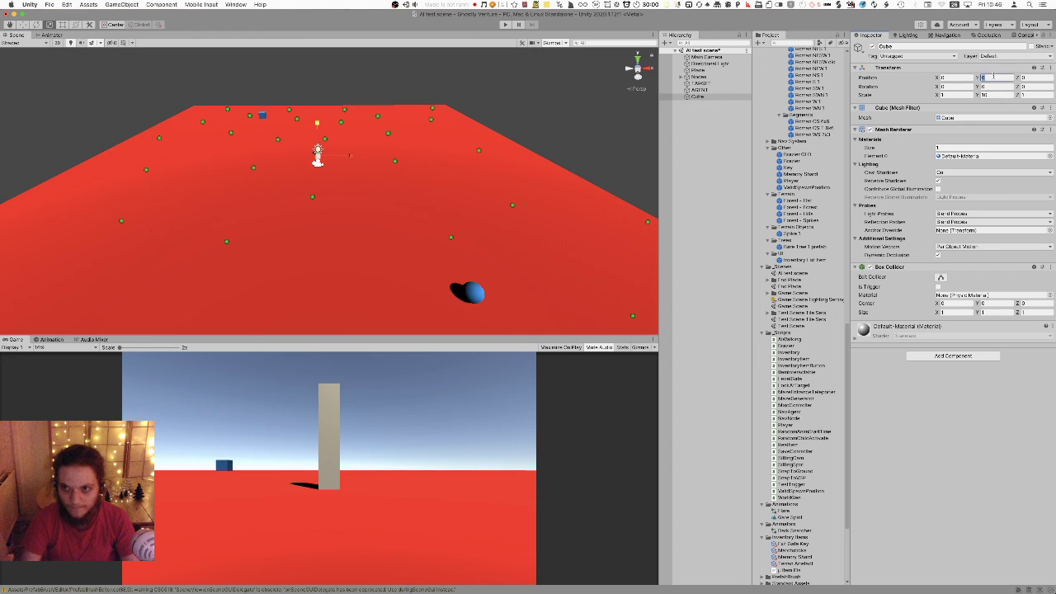
type("5")
- Scale the cube sideways into a long, thick wall across the plane between the agent and the target
left_click_drag(351, 145, 342, 181)
right_click_drag(320, 175, 305, 146)
left_click_drag(305, 146, 268, 79)
- Test the scene in play mode with AGENT selected, expand the Path list of its Nav Agent component, and stop playing
left_click(471, 283)
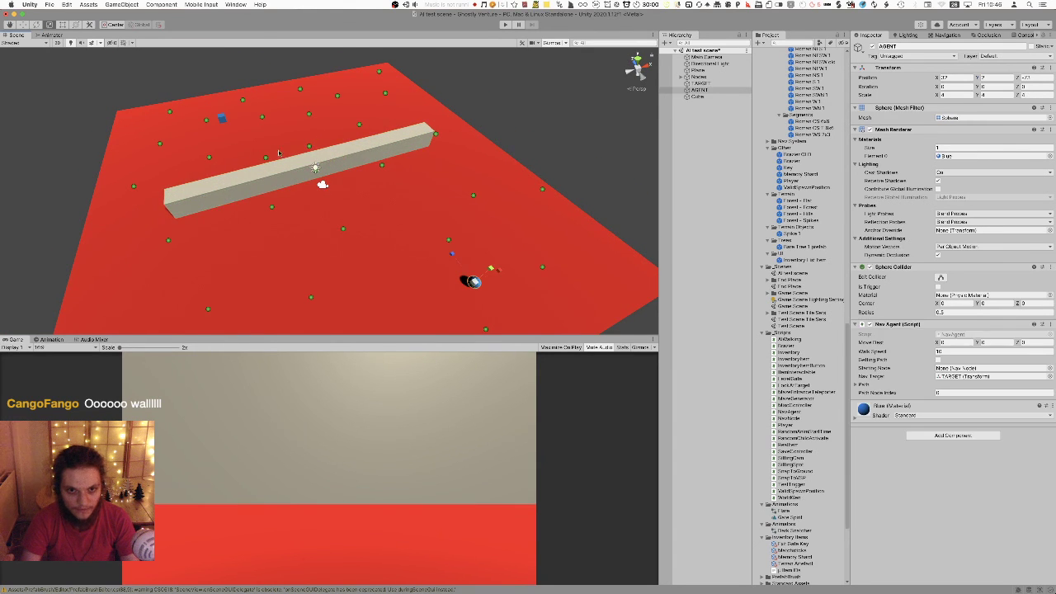
left_click(484, 424)
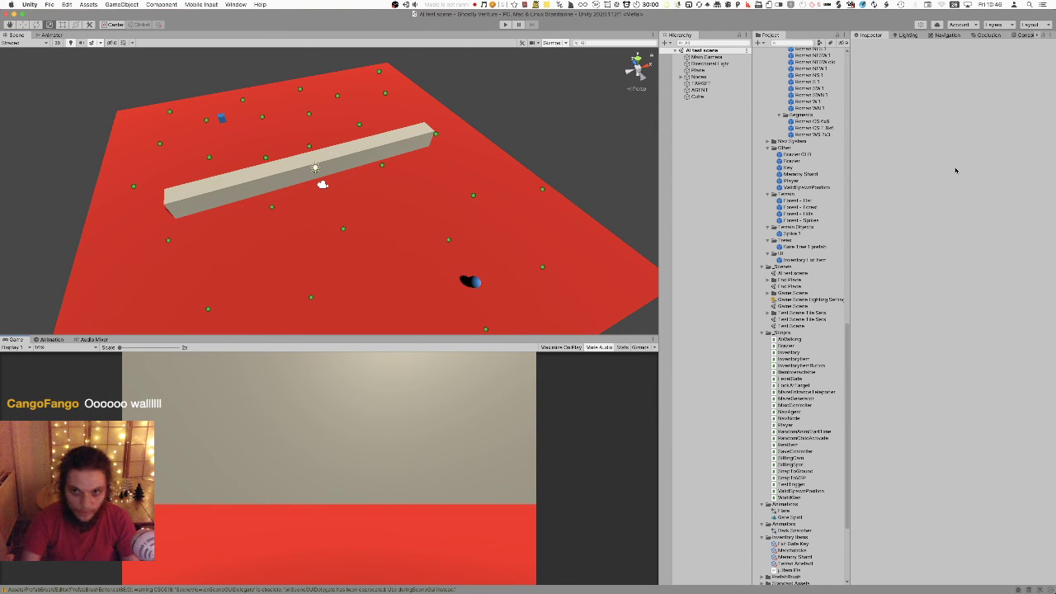
left_click(699, 90)
key("super+p")
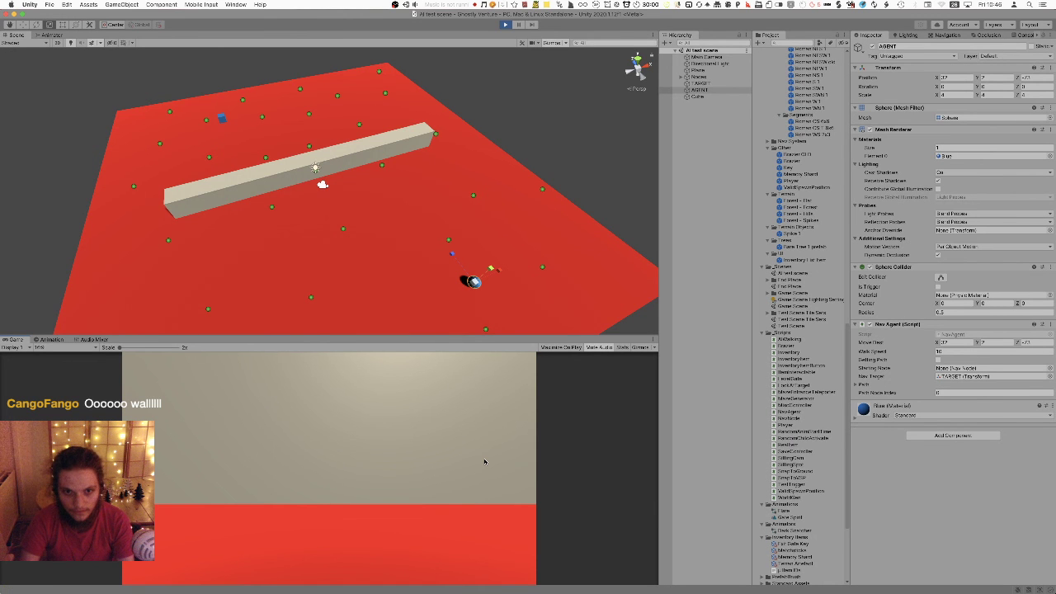
right_click_drag(466, 180, 741, 361)
left_click(856, 385)
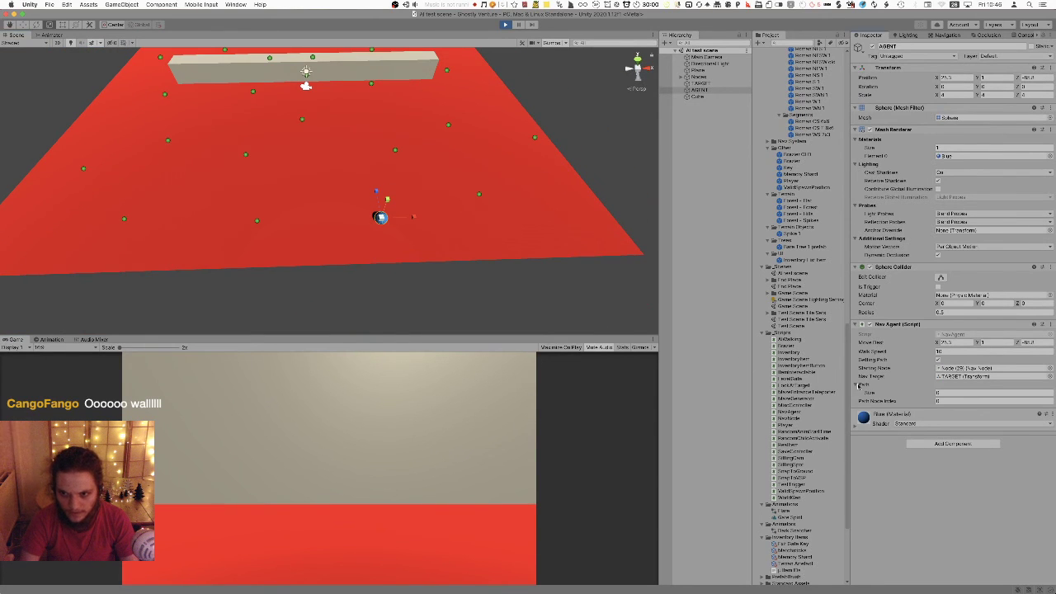
key("super+p")
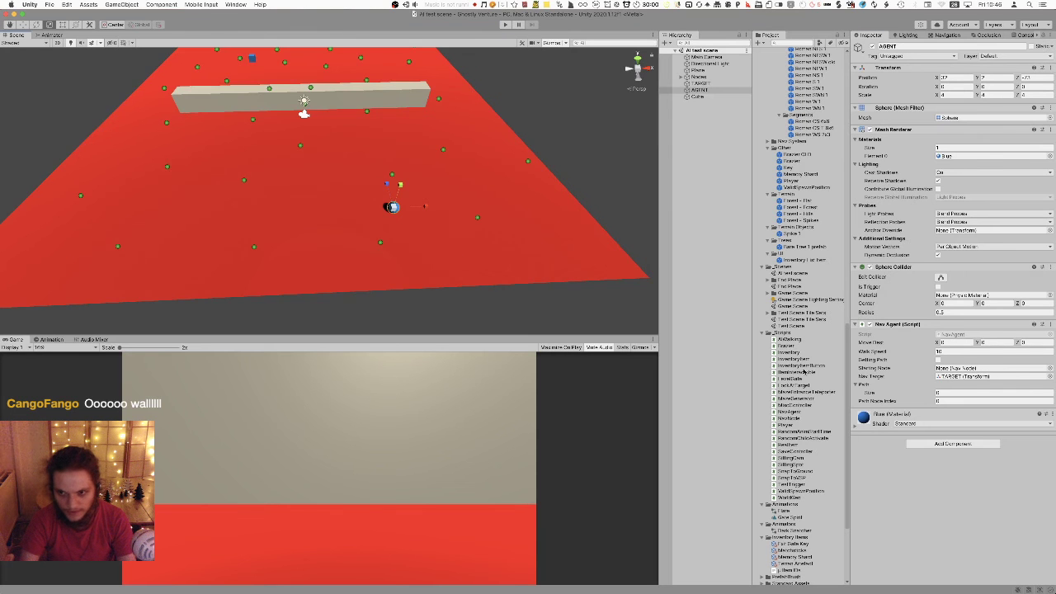
- Switch to Sublime Text and examine NavNode's FindPath and FoundTarget methods and NavAgent's code that picks startingNode and calls FindPath
key("super+Tab")
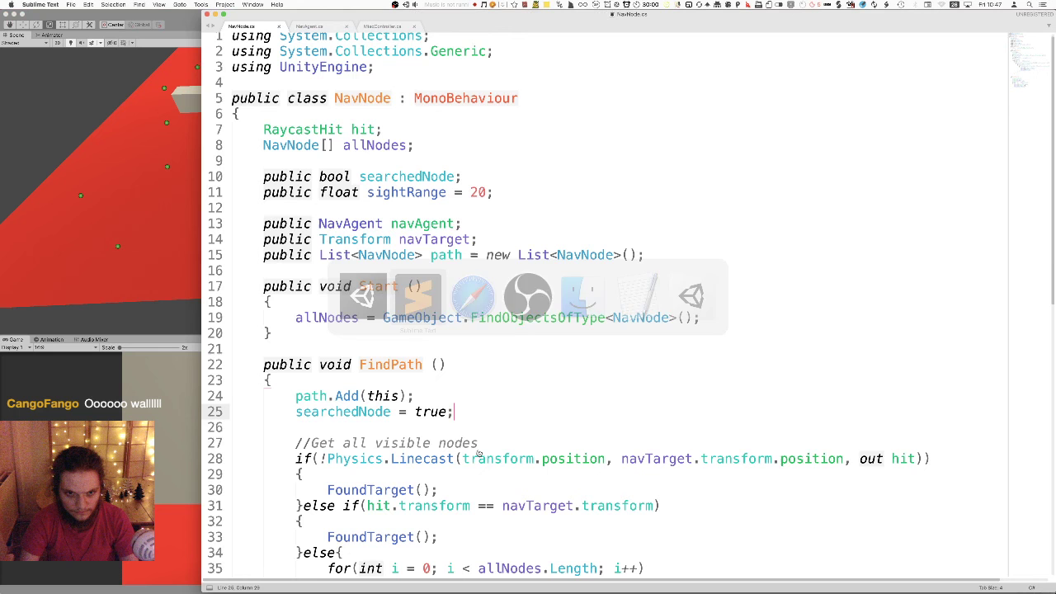
scroll(453, 423, "down", 12)
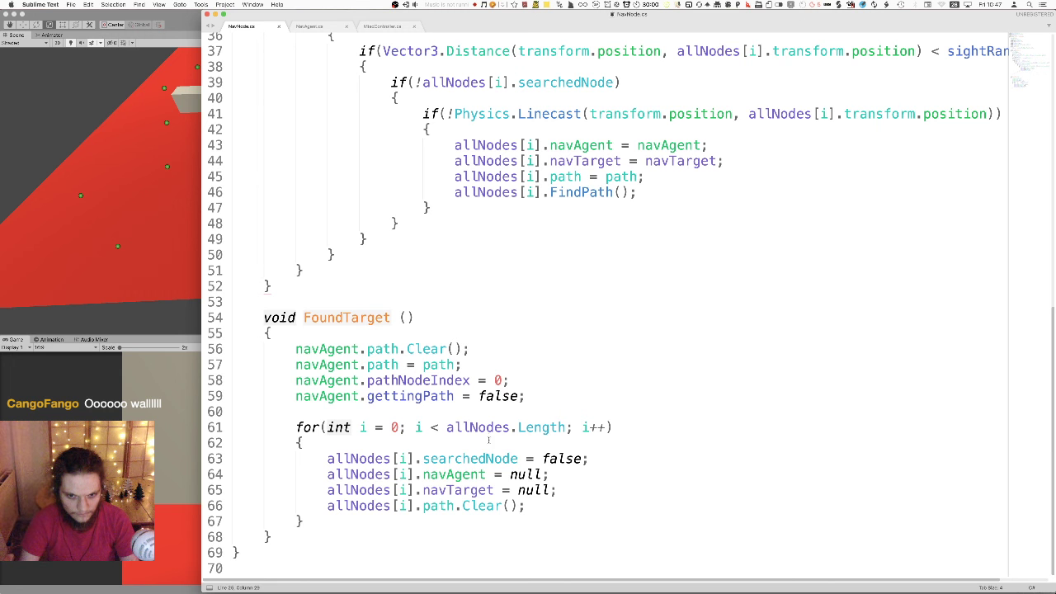
left_click(314, 26)
scroll(475, 343, "down", 9)
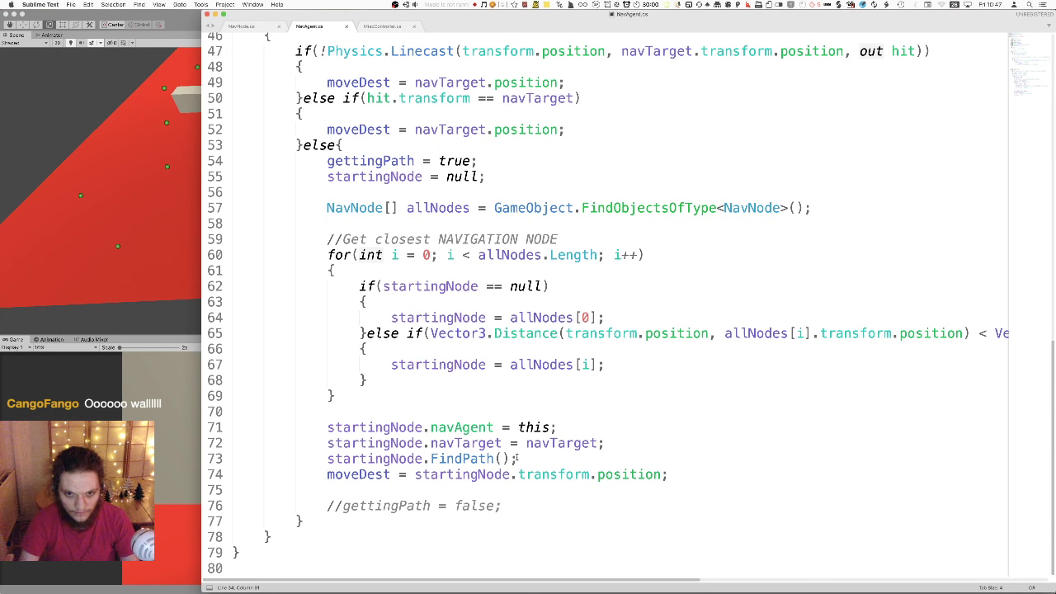
left_click(236, 27)
scroll(424, 231, "up", 10)
scroll(423, 231, "down", 5)
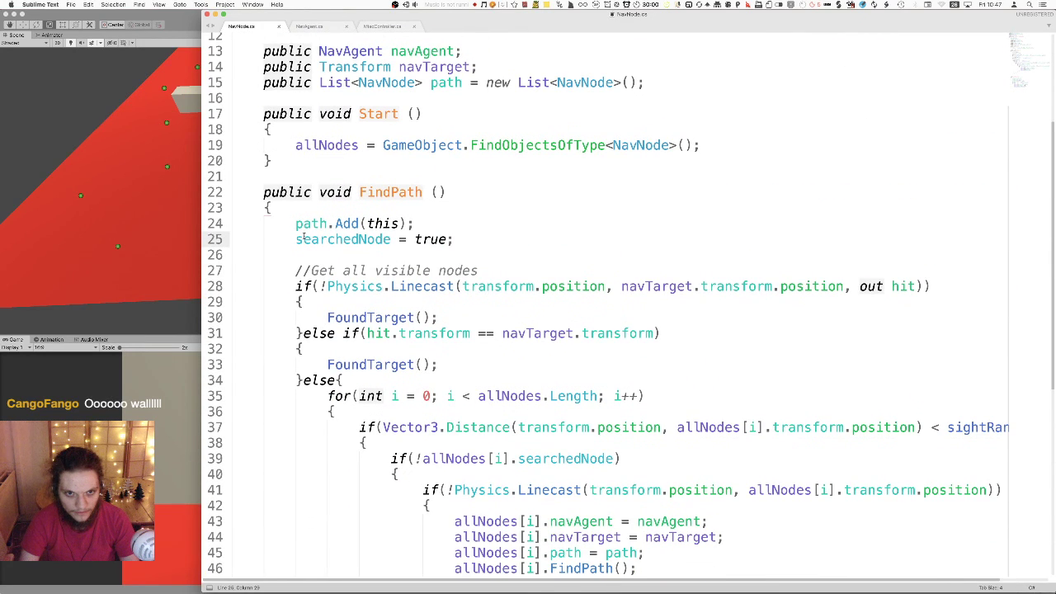
scroll(304, 237, "down", 3)
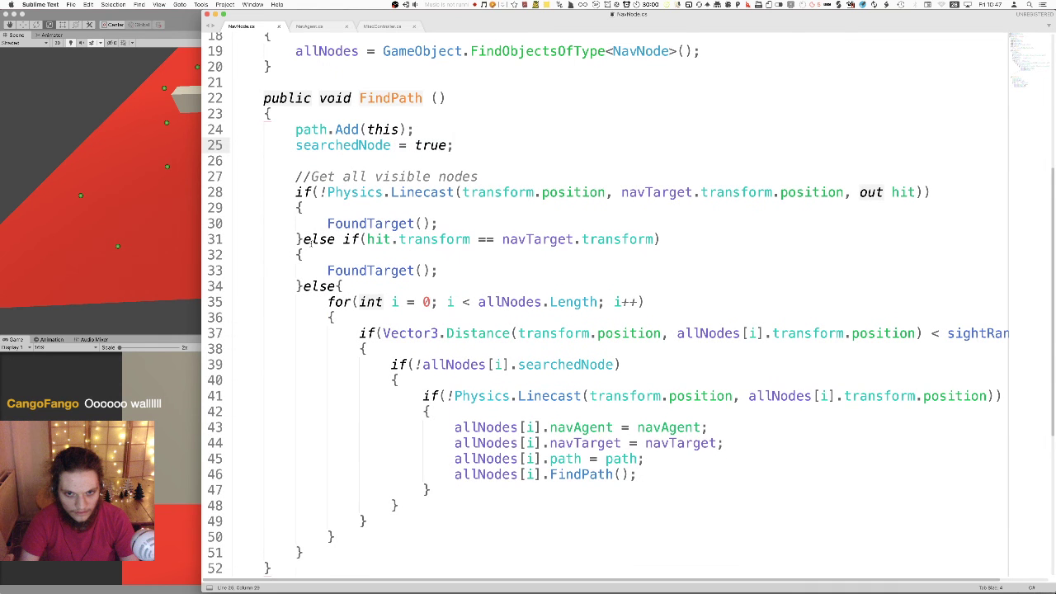
scroll(311, 239, "up", 2)
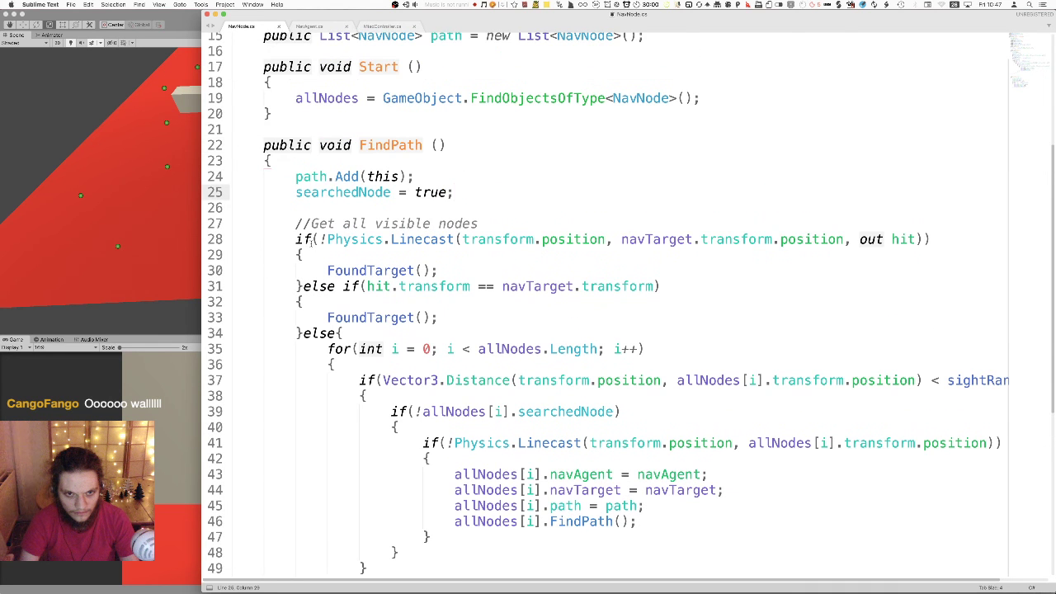
double_click(312, 188)
left_click_drag(296, 176, 431, 176)
double_click(320, 191)
left_click_drag(320, 191, 499, 198)
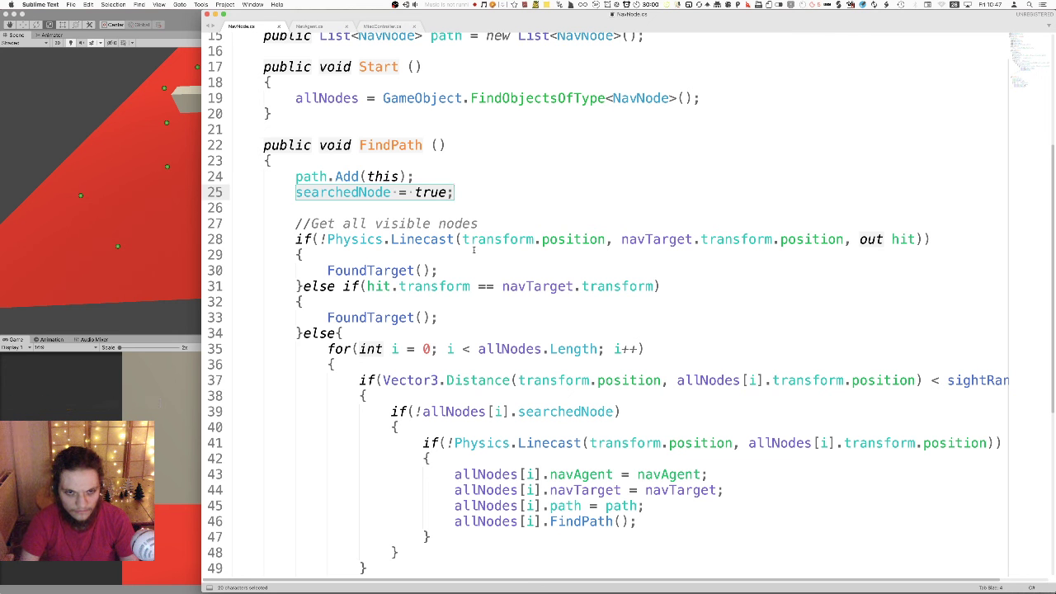
scroll(474, 250, "up", 5)
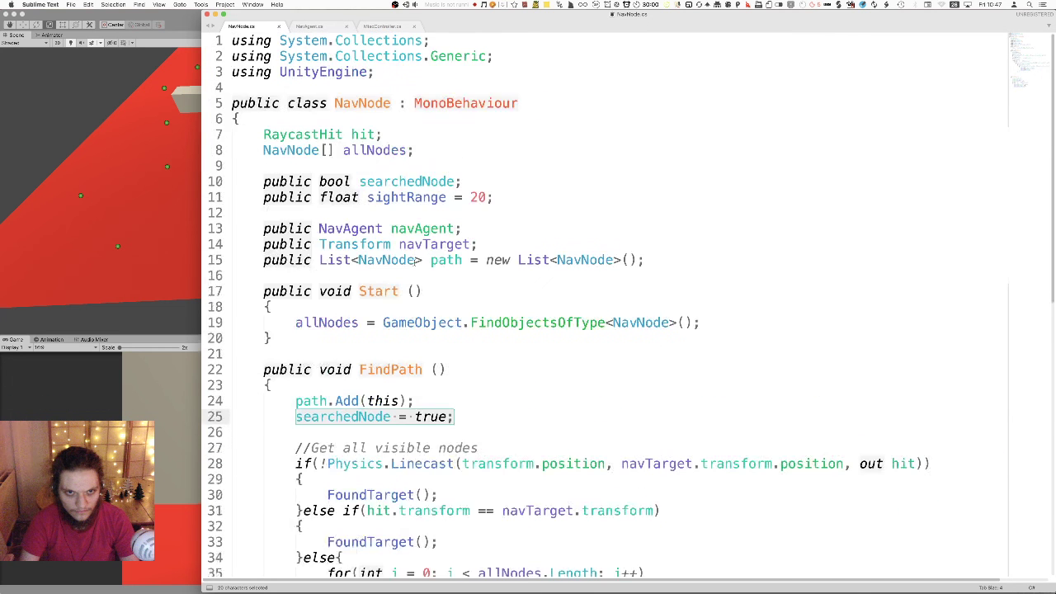
- Play the scene in Unity, inspect the Path list of the node nearest the agent, and stop playing
left_click(80, 390)
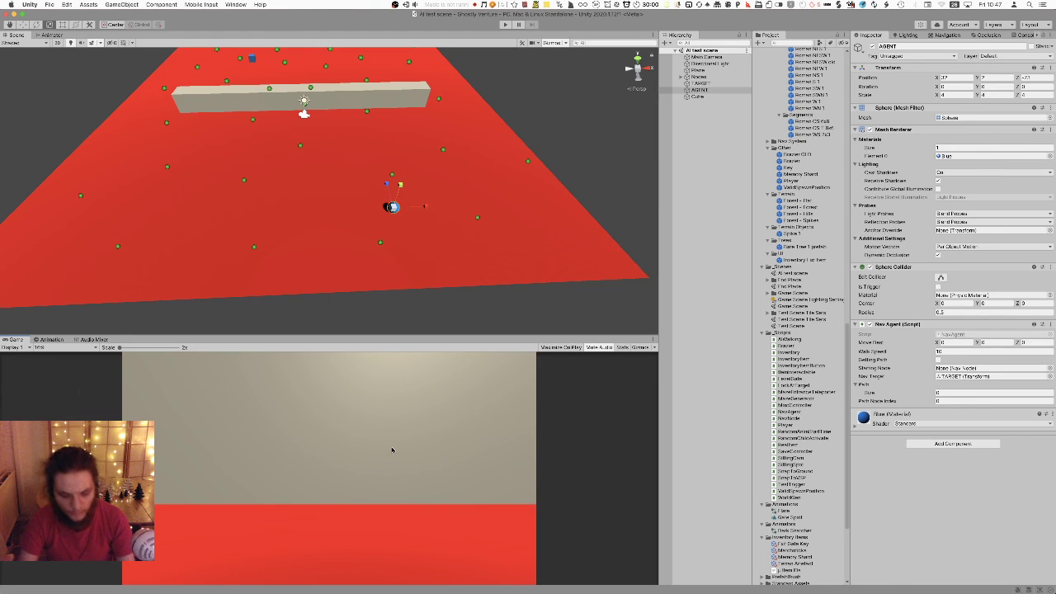
key("super+p")
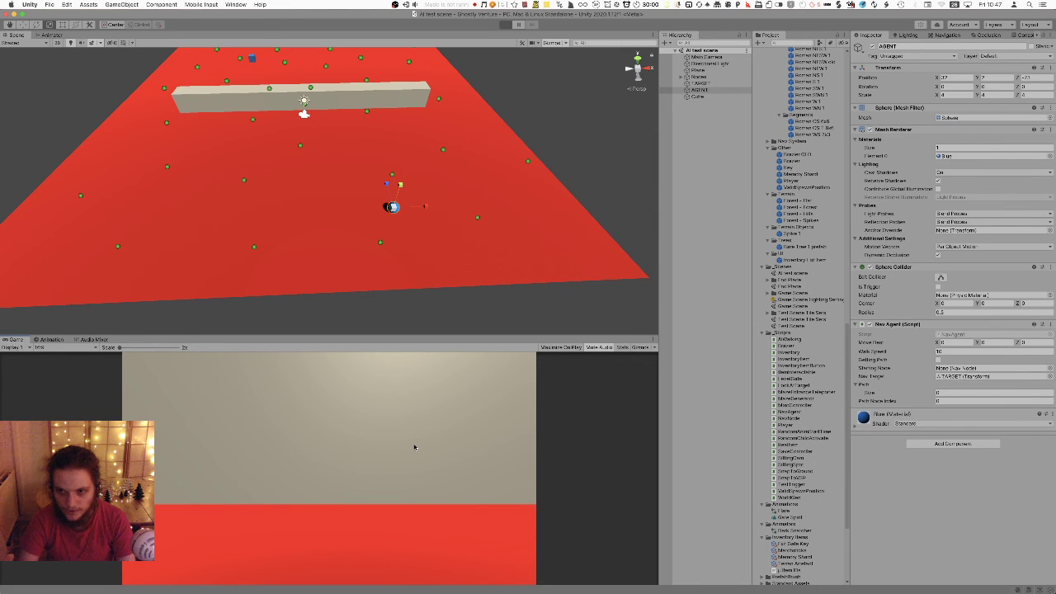
left_click(380, 242)
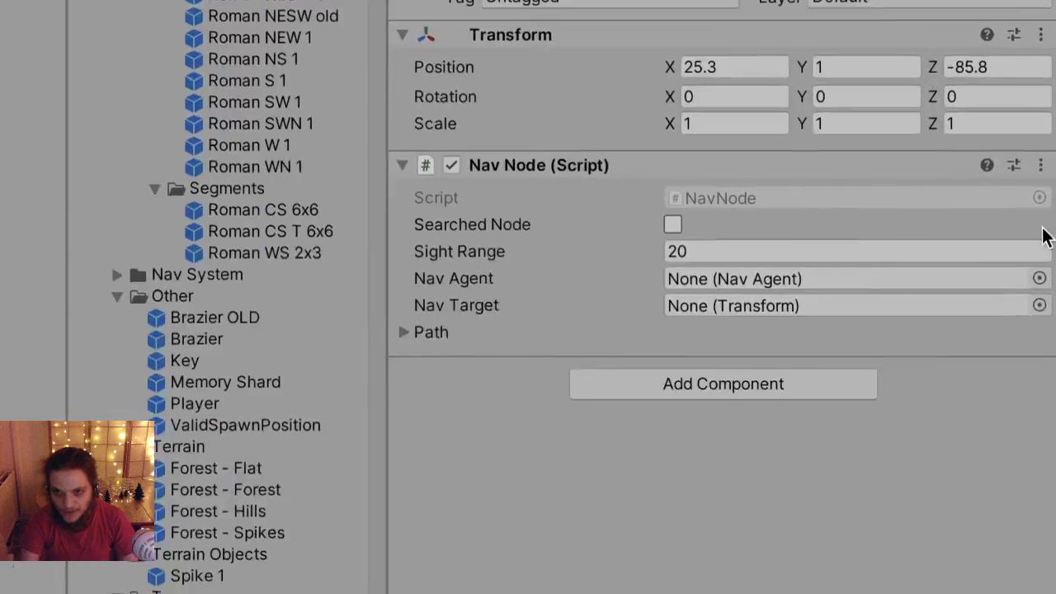
left_click(435, 335)
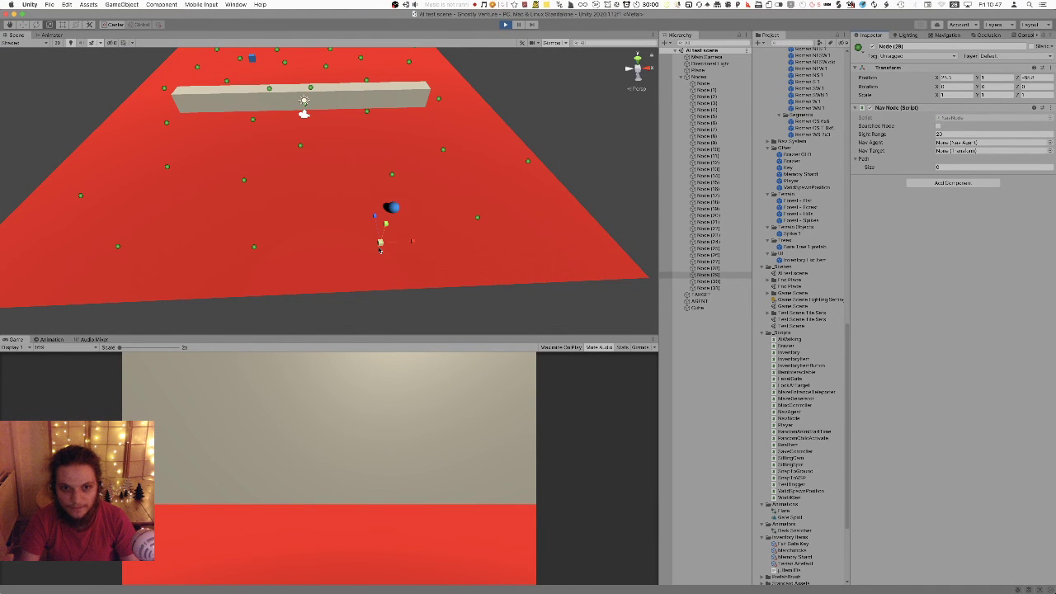
key("super+p")
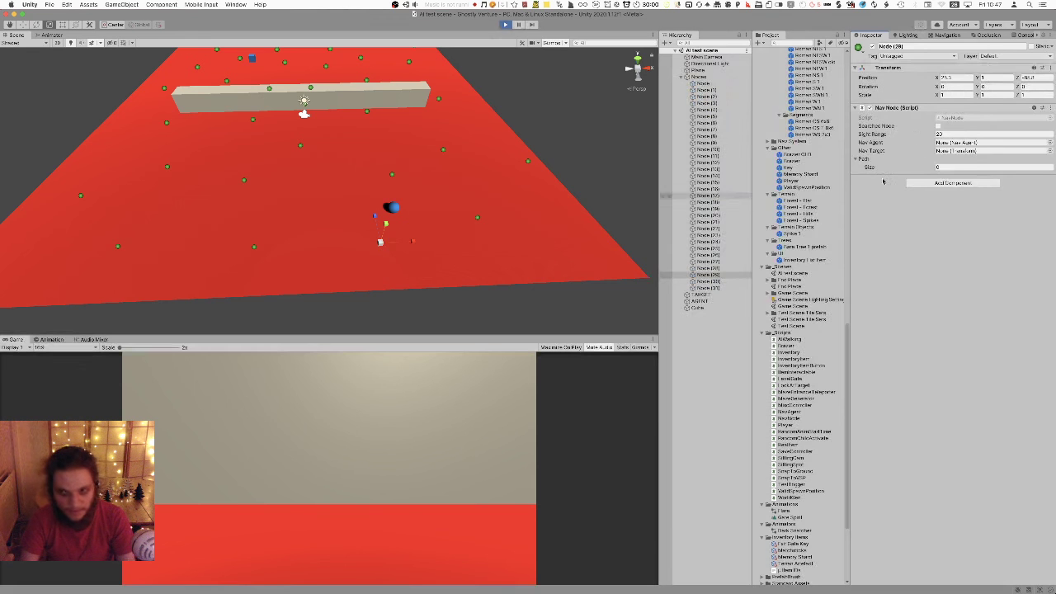
- Select all the node objects in Unity, then change the sightRange default to 2000 in the NavNode script and save it
left_click(946, 142)
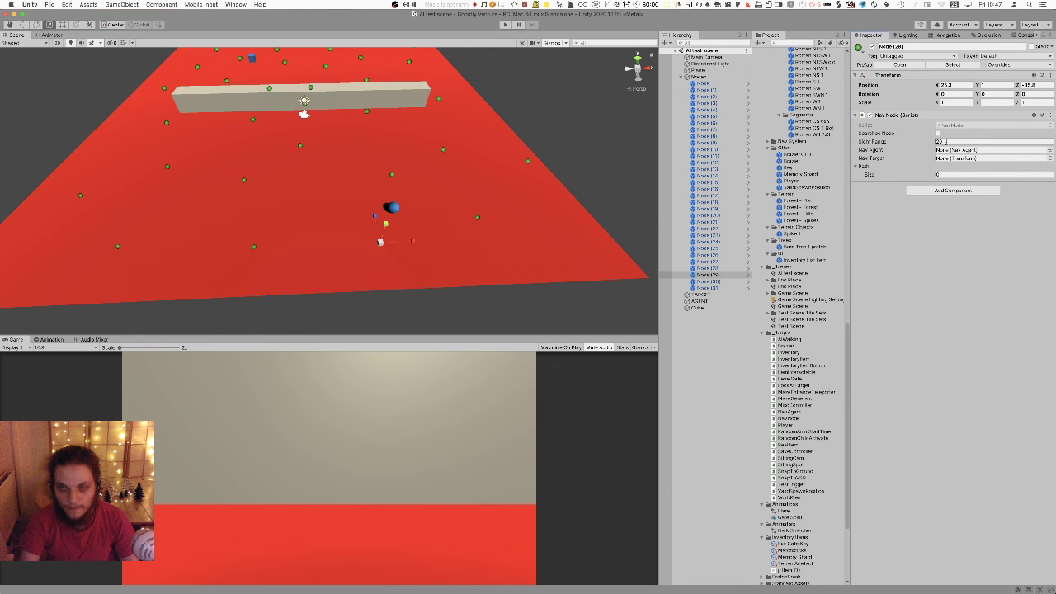
left_click(708, 288)
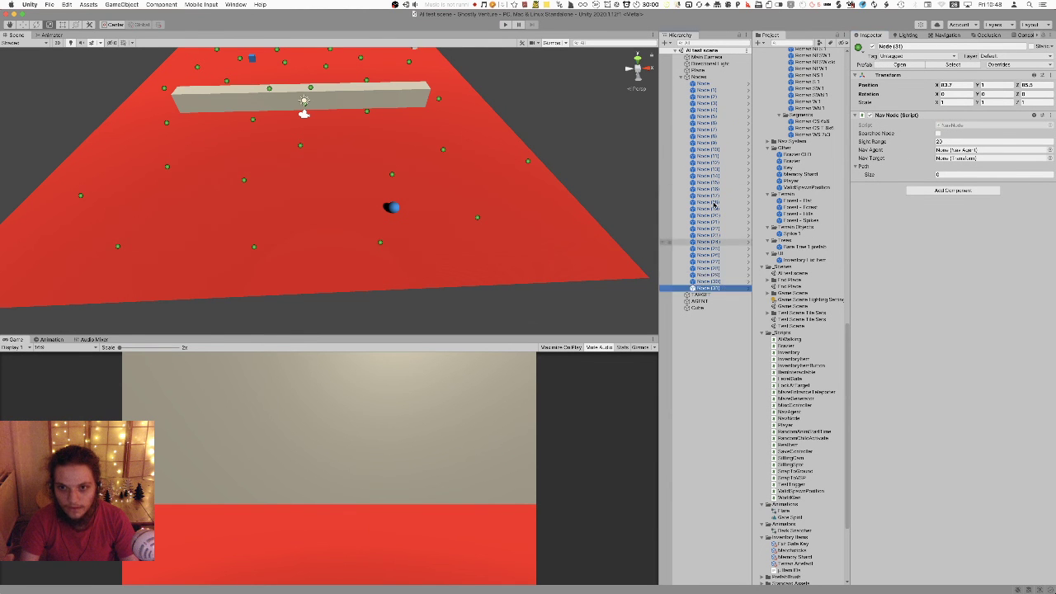
left_click(700, 83, "shift")
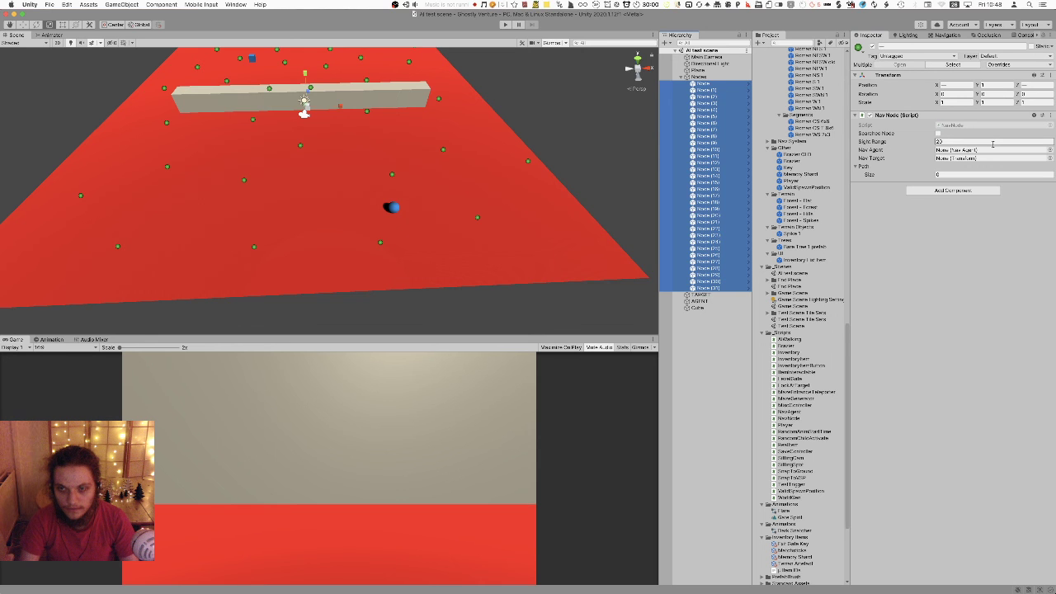
key("super+Tab")
left_click(484, 197)
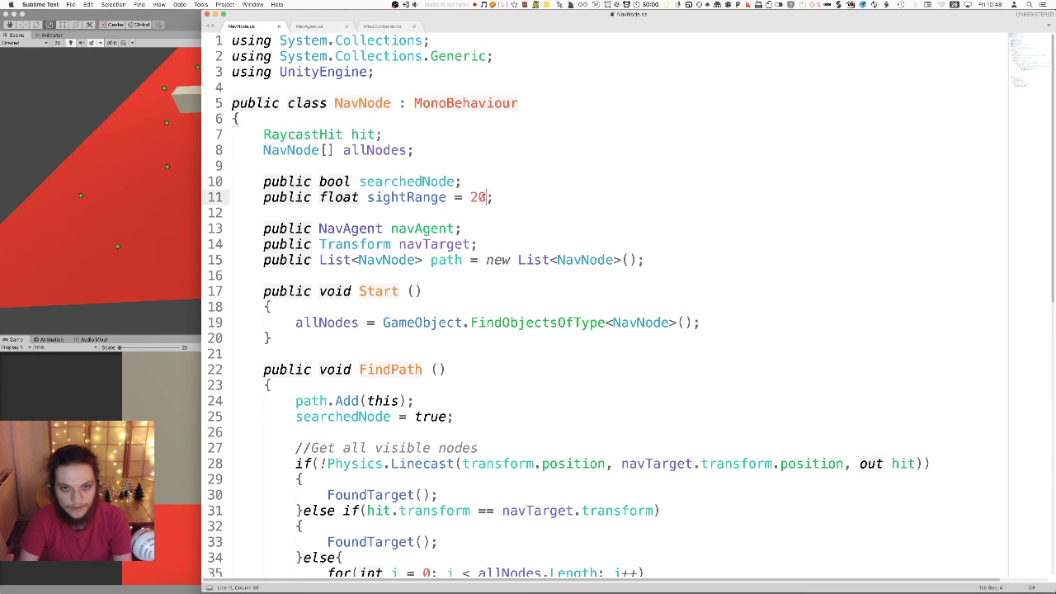
type("00")
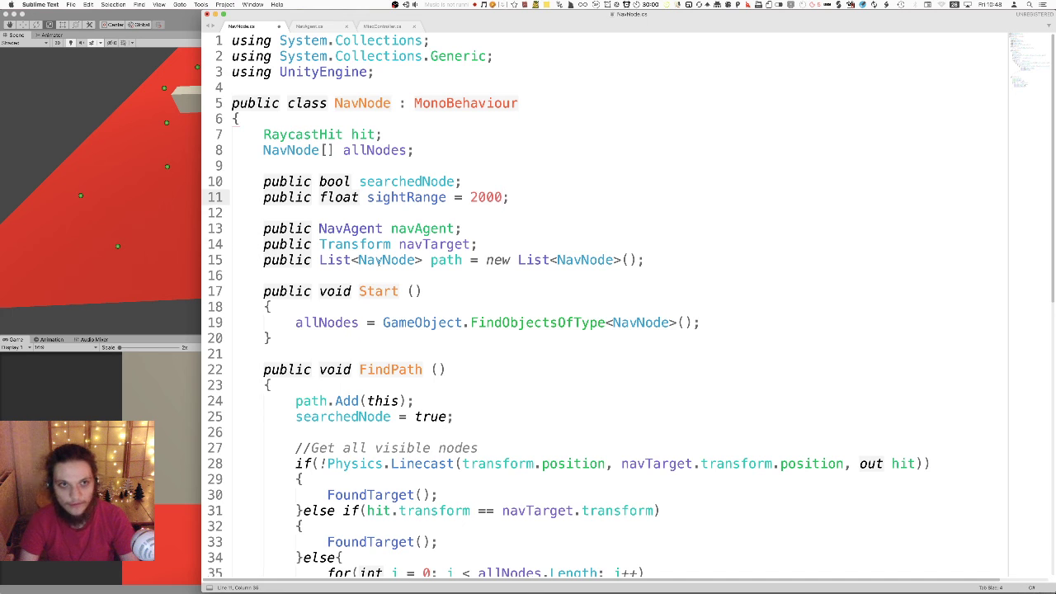
key("super+s")
- Back in Unity, reset the Nav Node component on all selected nodes to its script defaults
key("super+Tab")
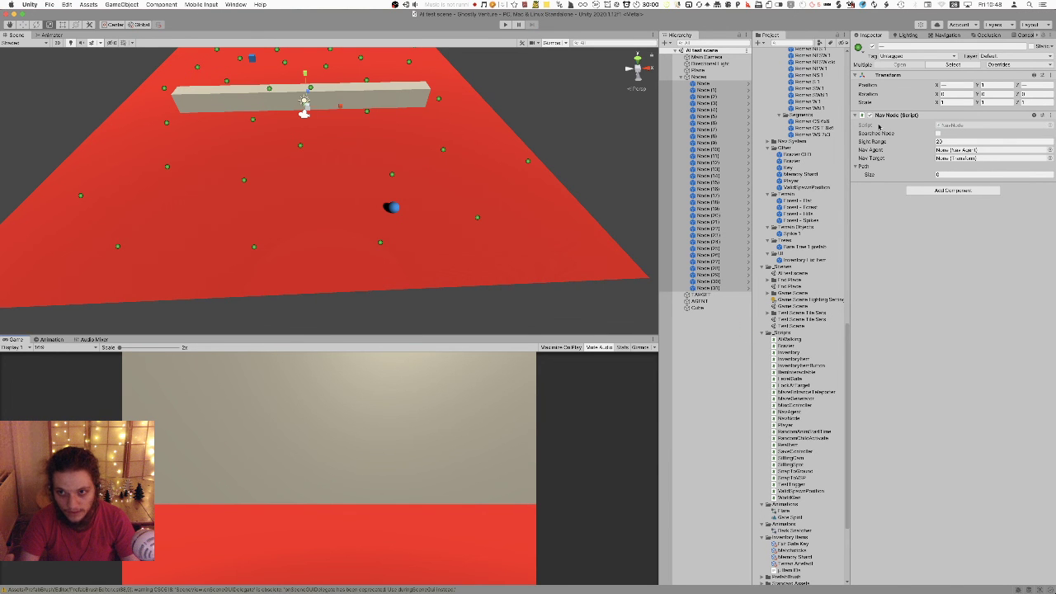
right_click(887, 118)
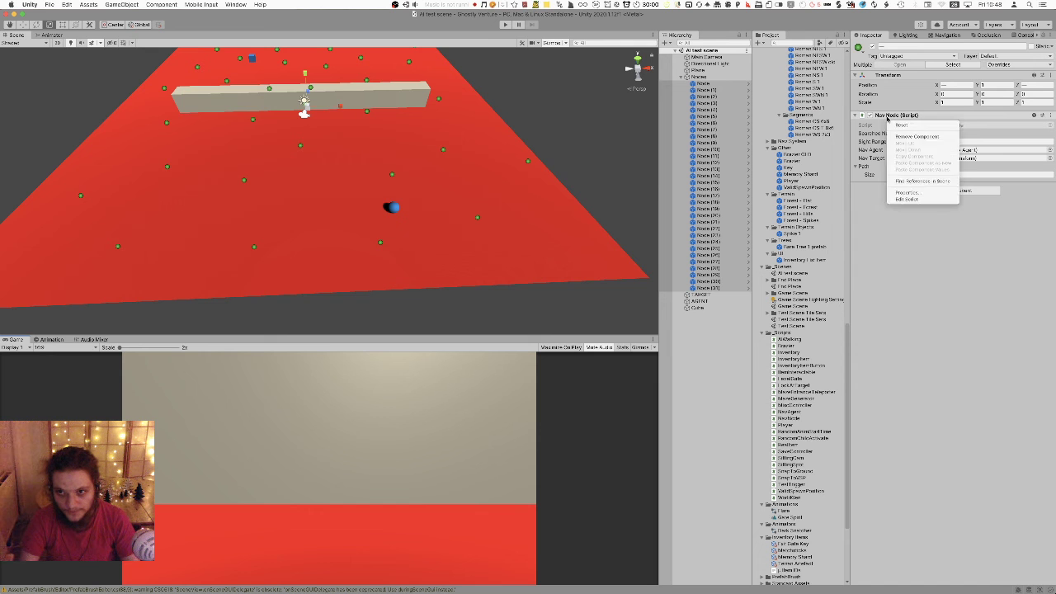
left_click(899, 124)
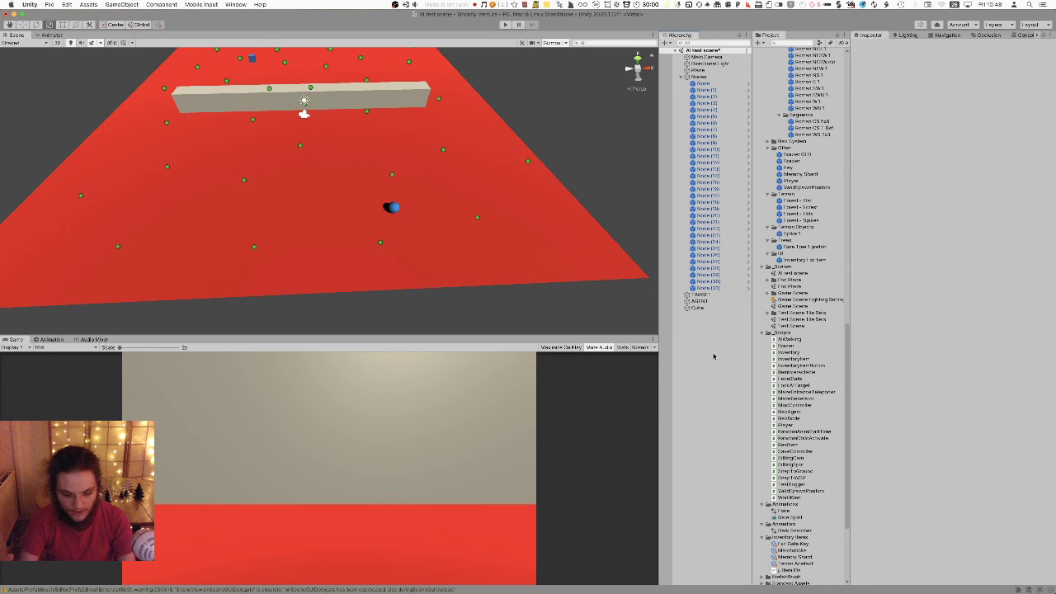
- Play the scene with AGENT selected to check its Path list, then stop playing
left_click(699, 301)
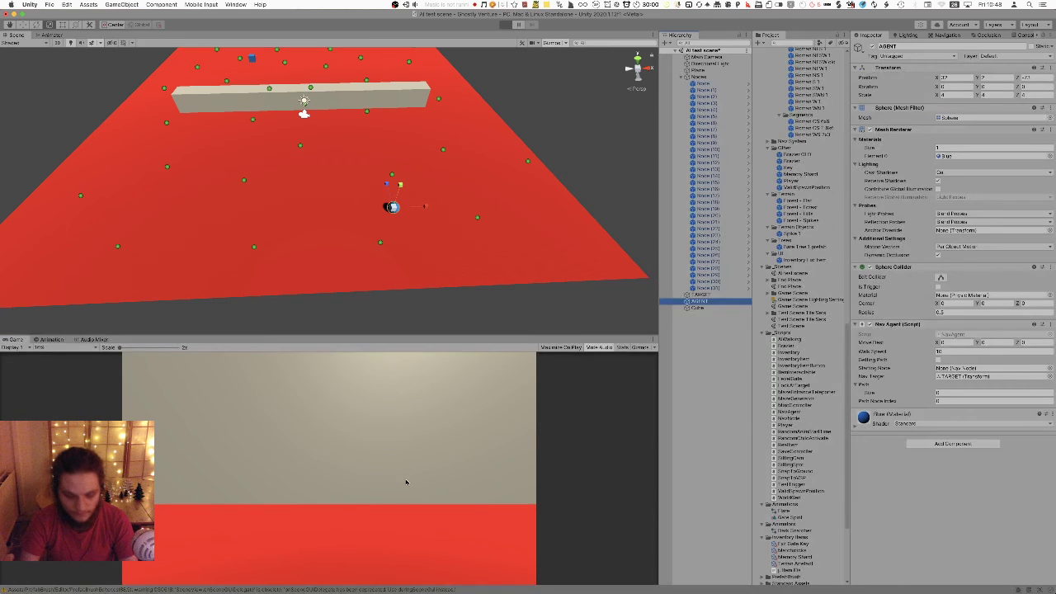
key("super+p")
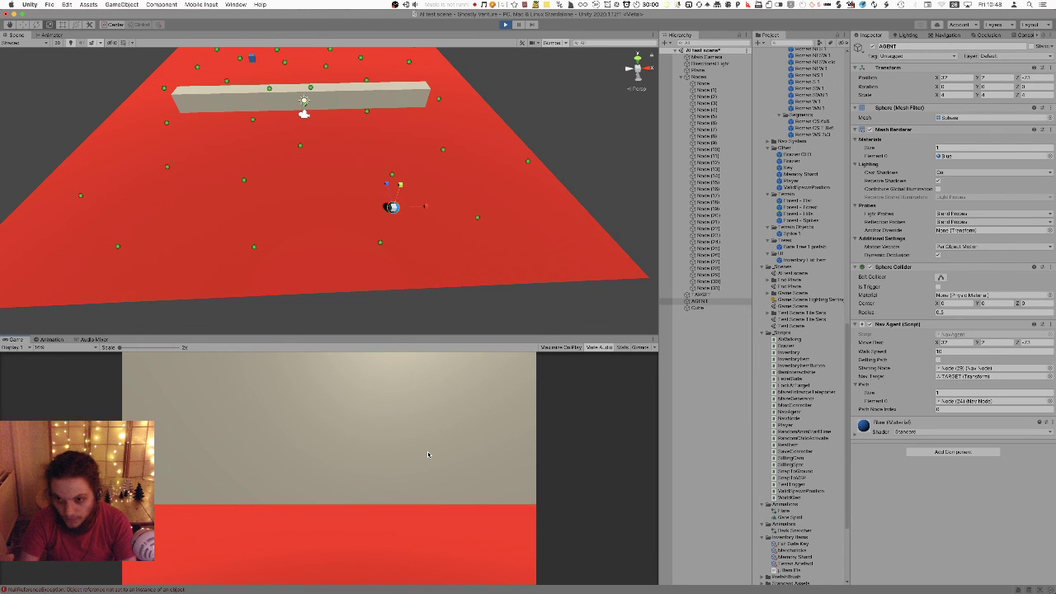
key("super+p")
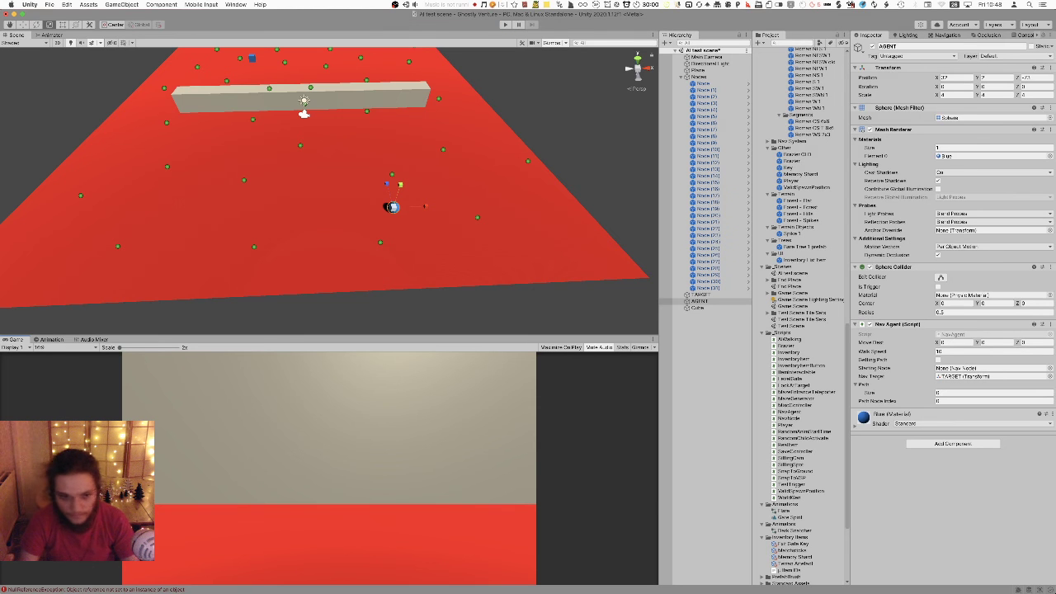
- Open the NullReferenceException in the Console, read its stack trace, and clear the log
left_click(85, 587)
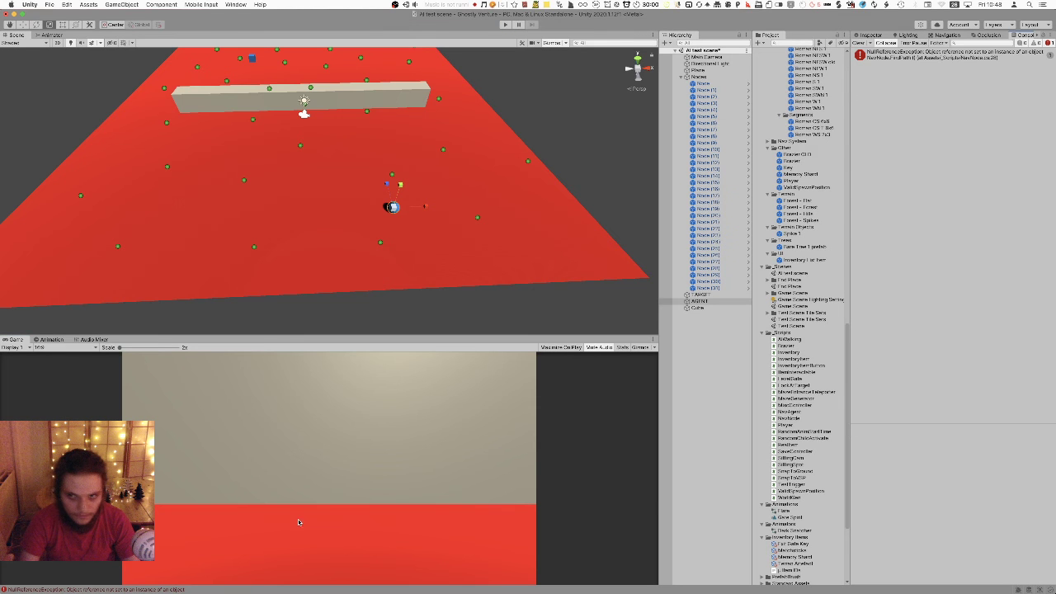
left_click(945, 58)
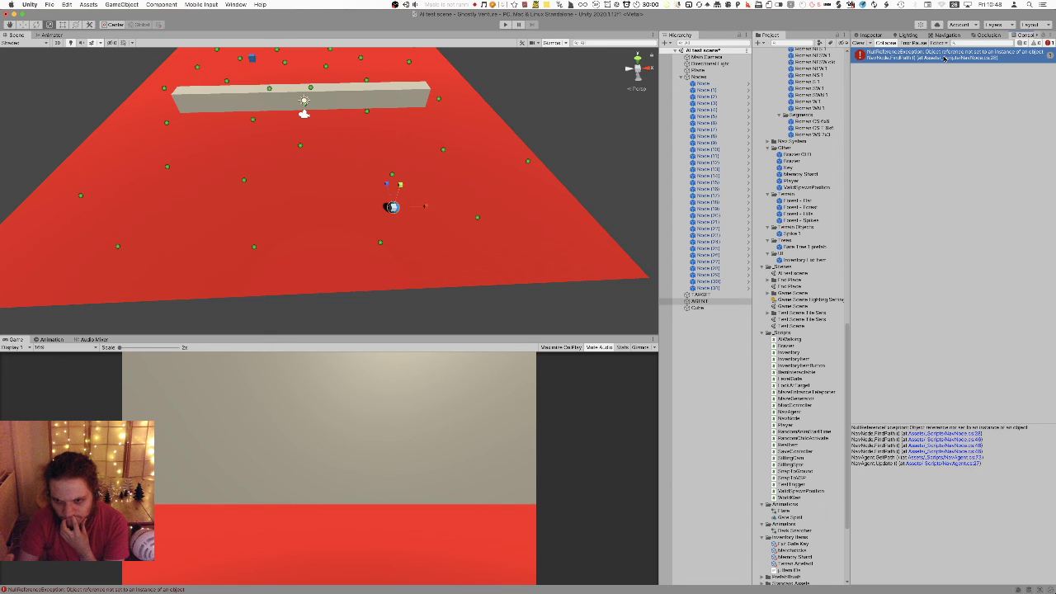
left_click(859, 43)
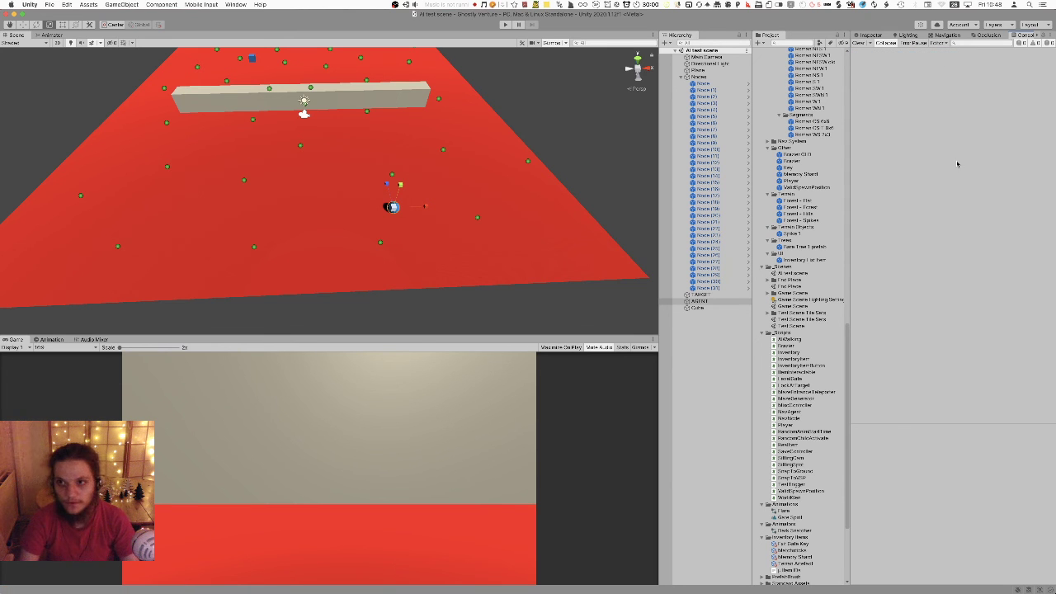